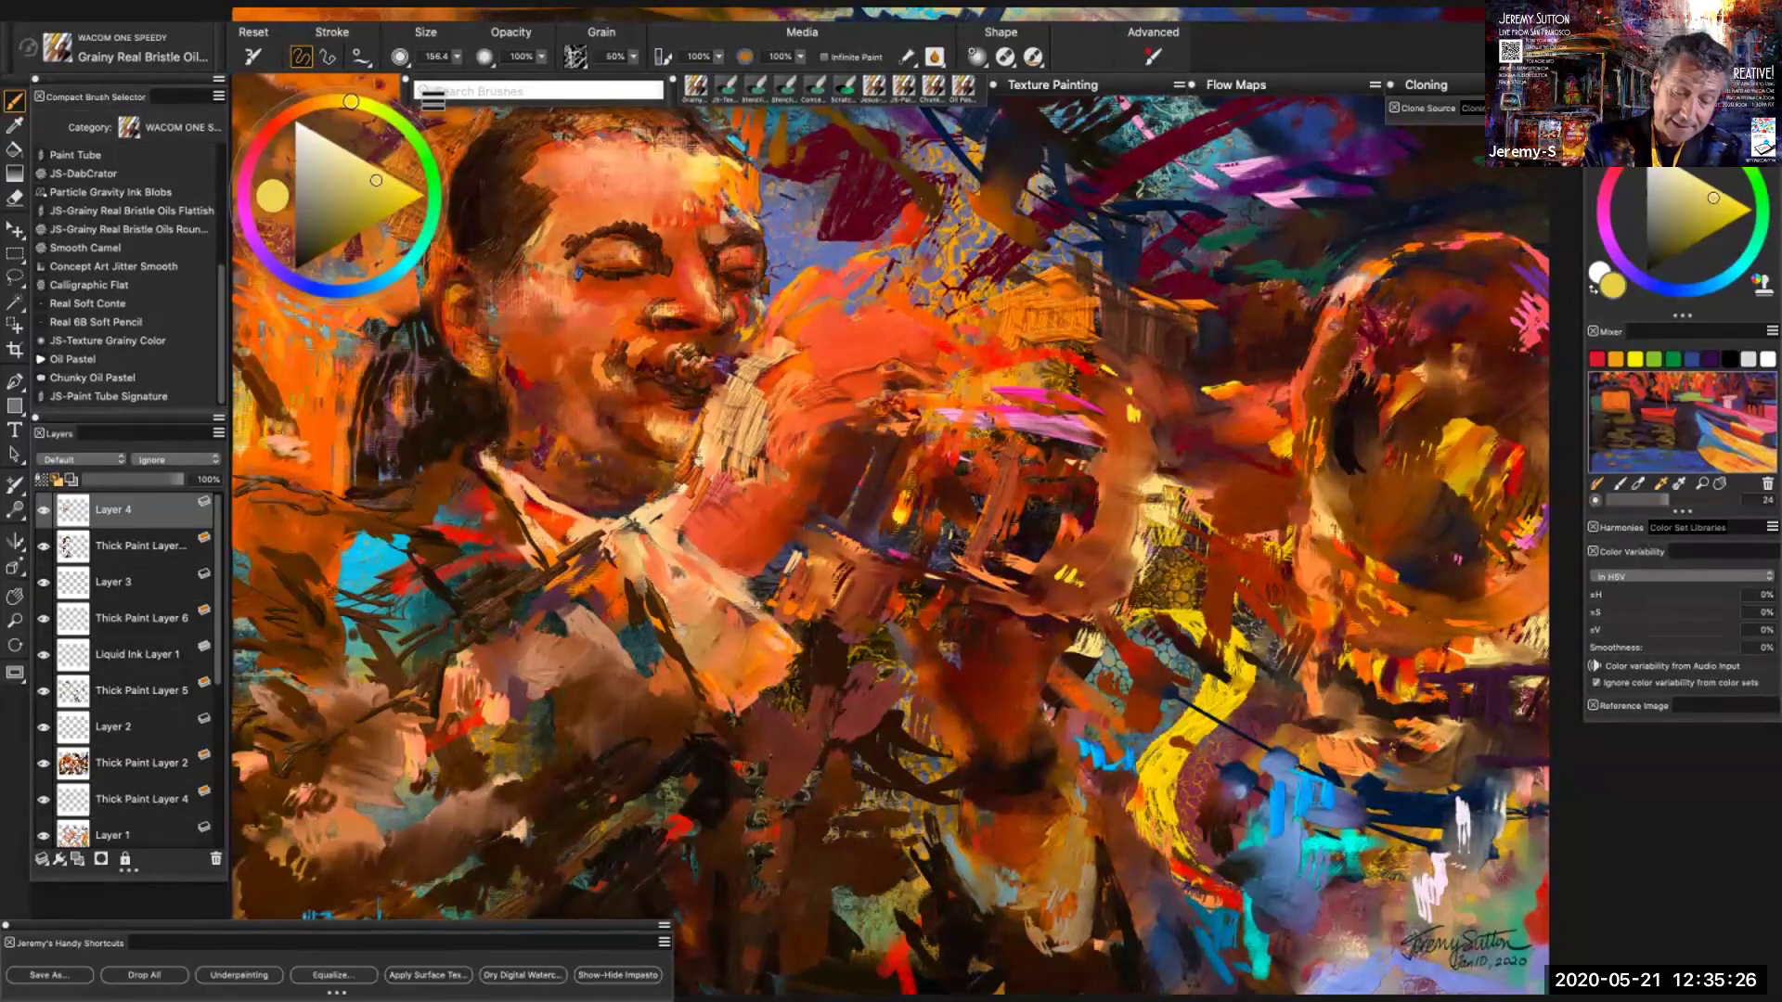
Hide all the upper layers from Layer 4 down through Thick Paint Layer 2
{"action": "left_click", "coordinate": [44, 509]}
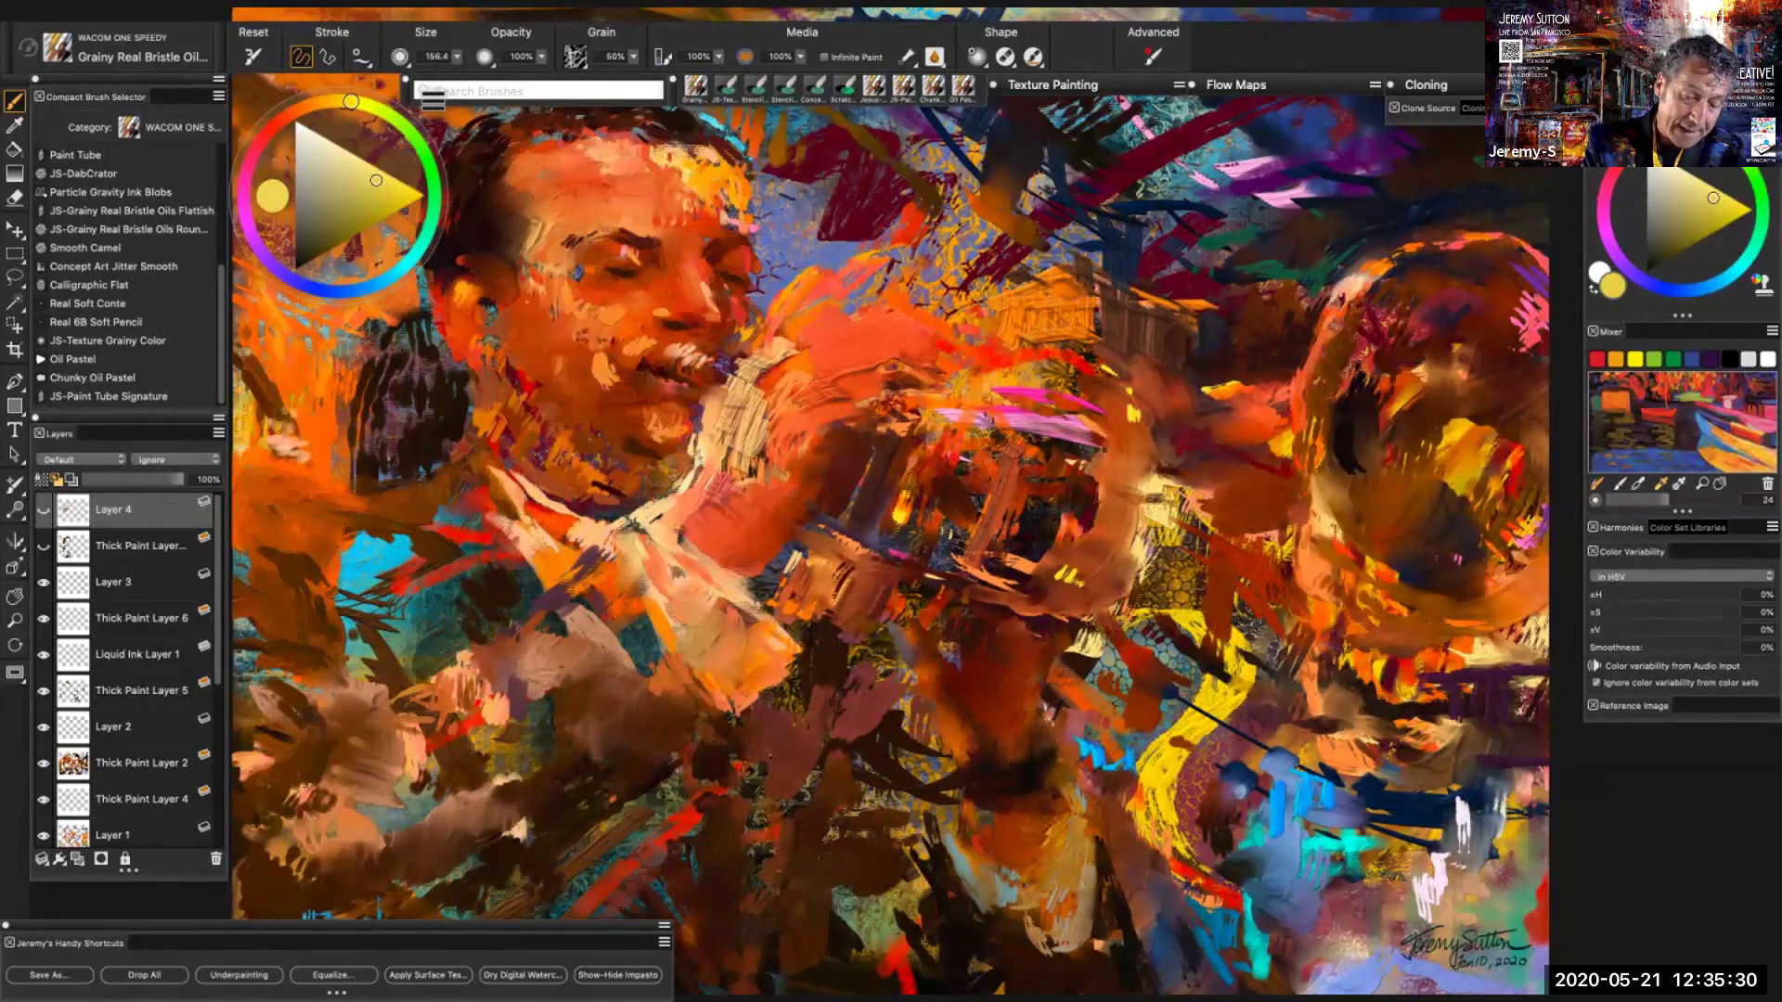
{"action": "left_click", "coordinate": [44, 582]}
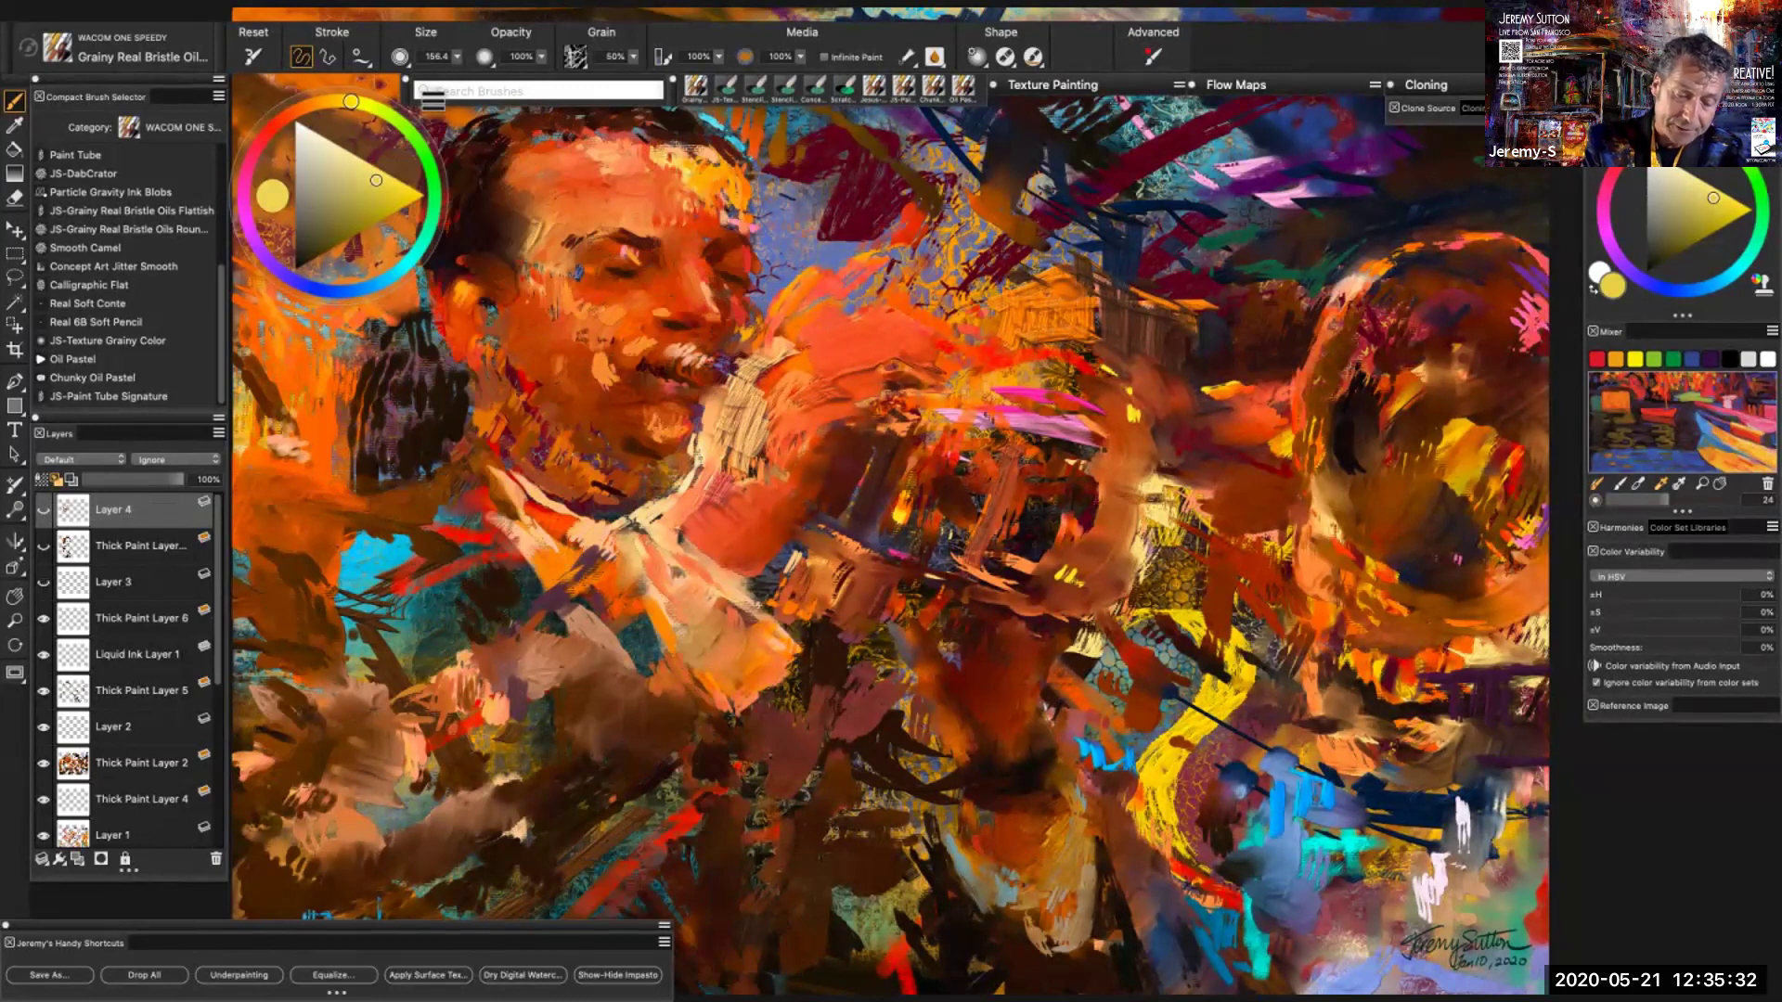
{"action": "left_click", "coordinate": [44, 618]}
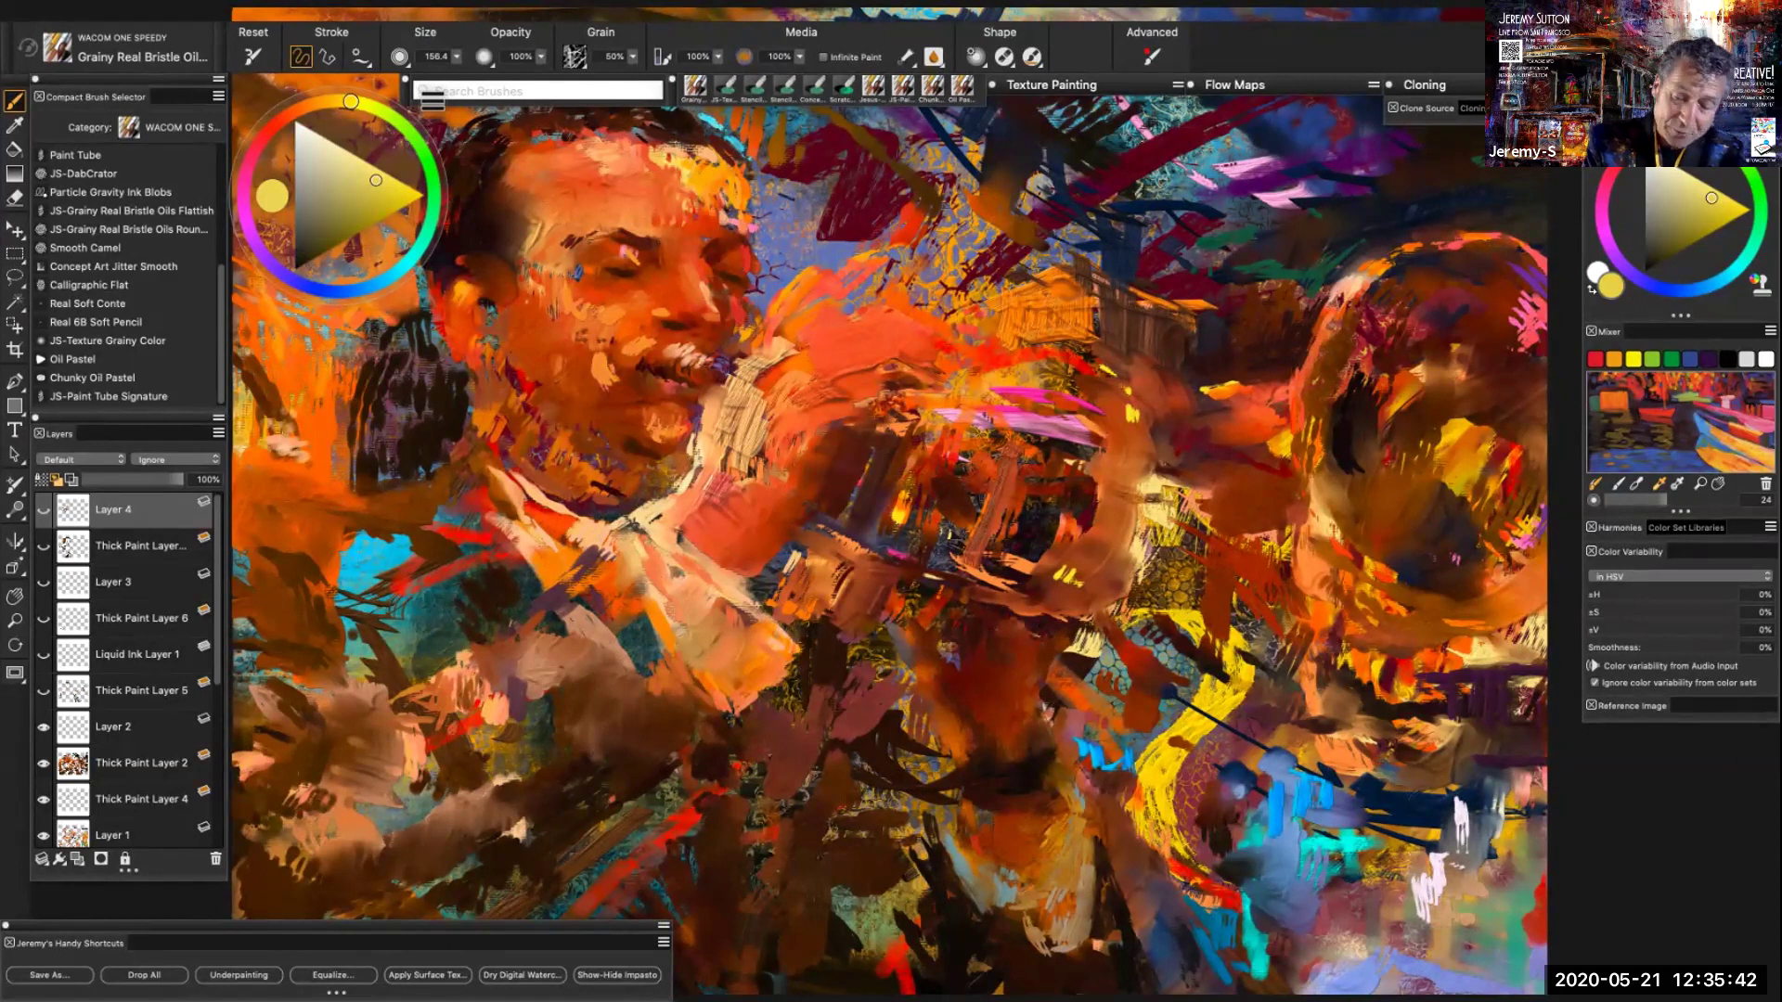
{"action": "key", "text": "ctrl+z"}
{"action": "key", "text": "ctrl+z"}
{"action": "left_click", "coordinate": [43, 763]}
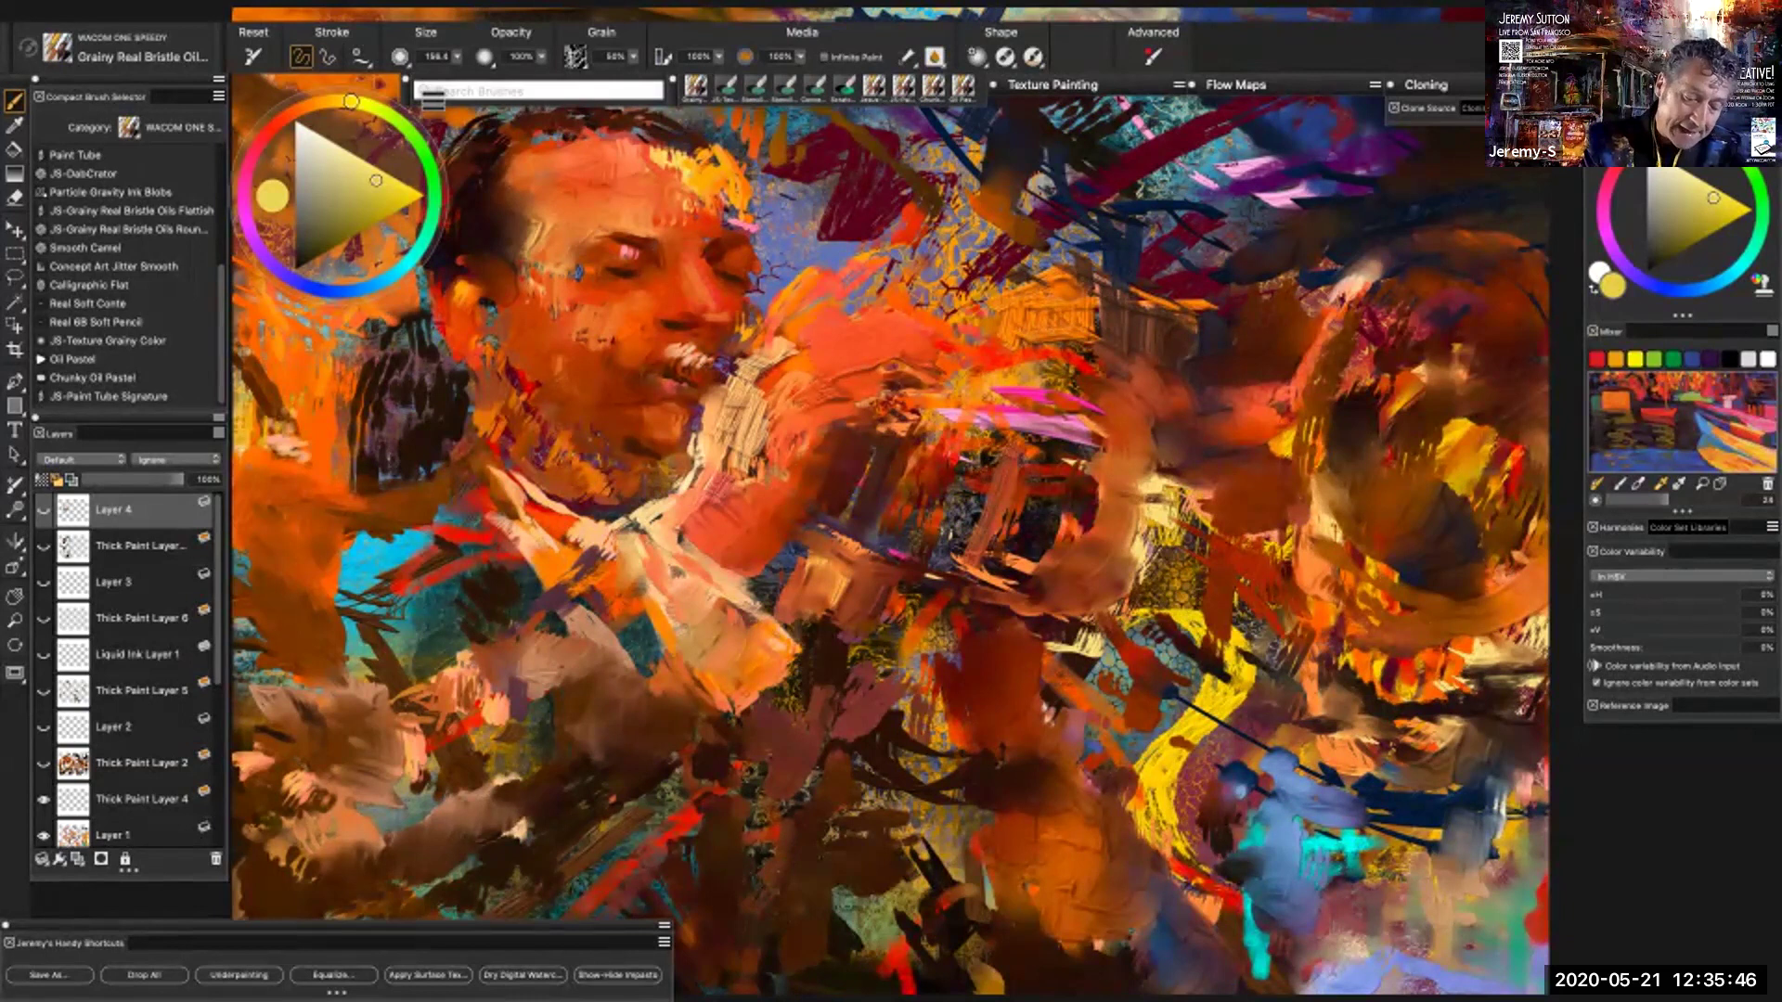
{"action": "key", "text": "ctrl+z"}
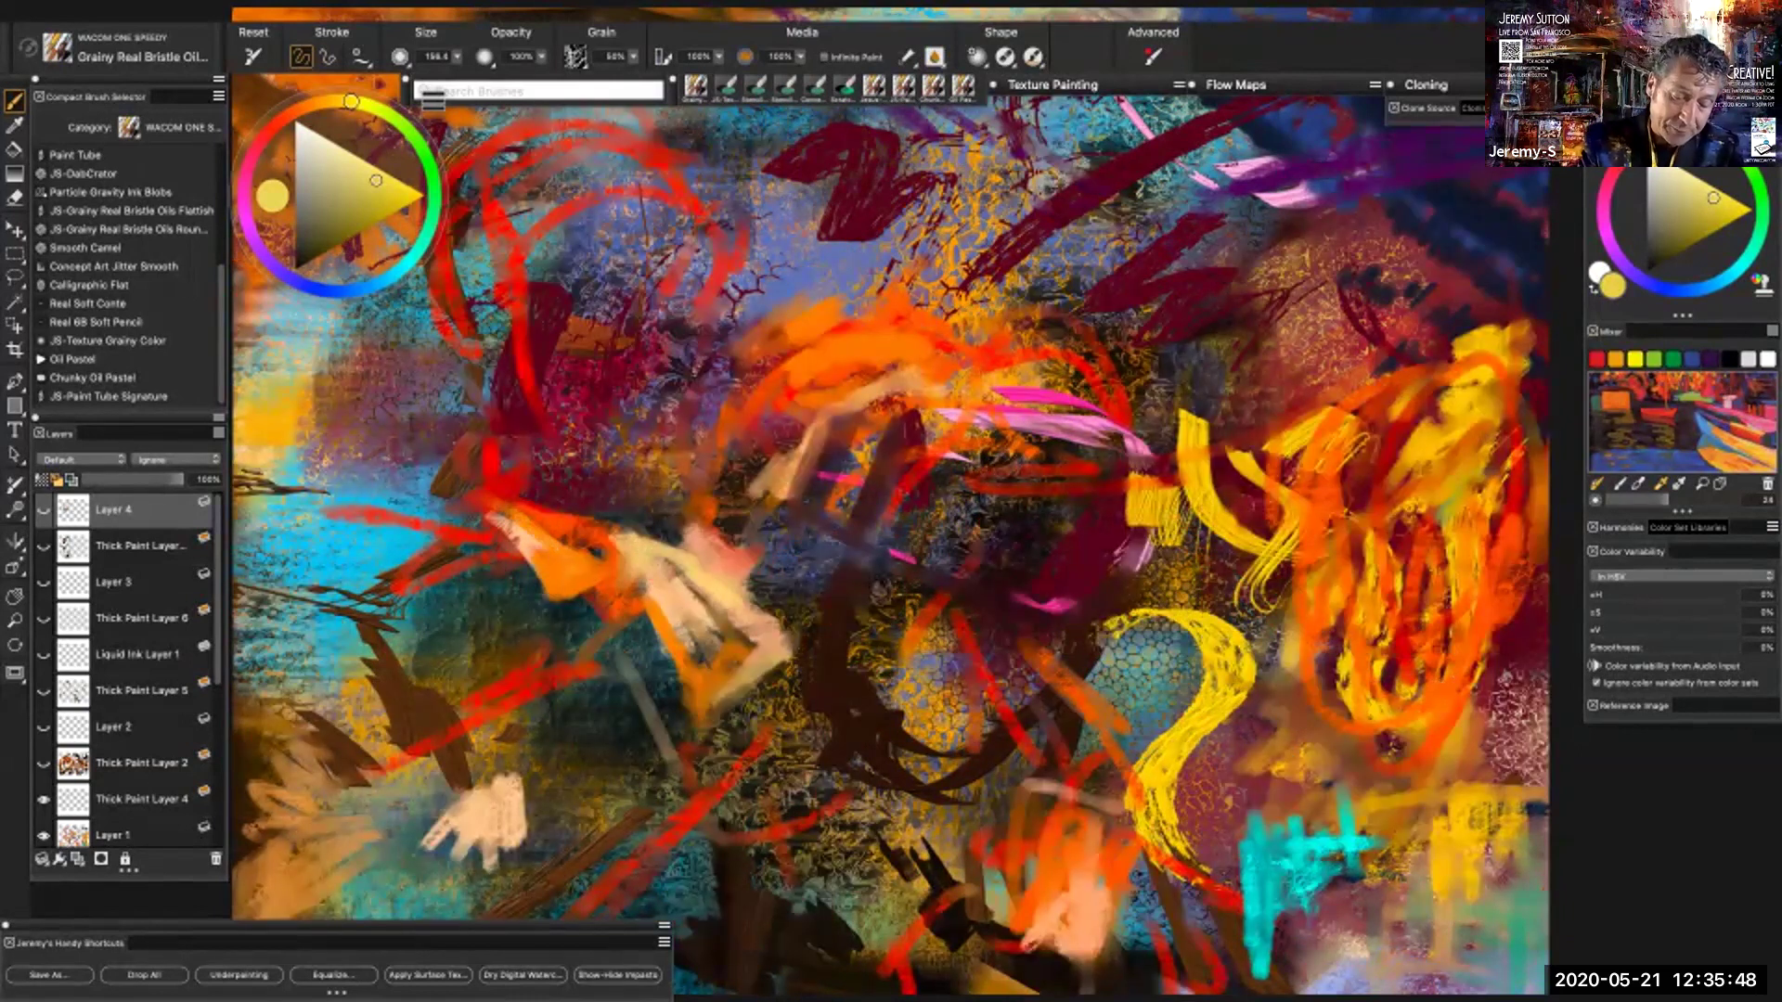
Hide Thick Paint Layer 4, Layer 1, Thick Paint Layer 1 and Thick Paint Layer 3
{"action": "scroll", "coordinate": [125, 668], "scroll_direction": "down", "scroll_amount": 3}
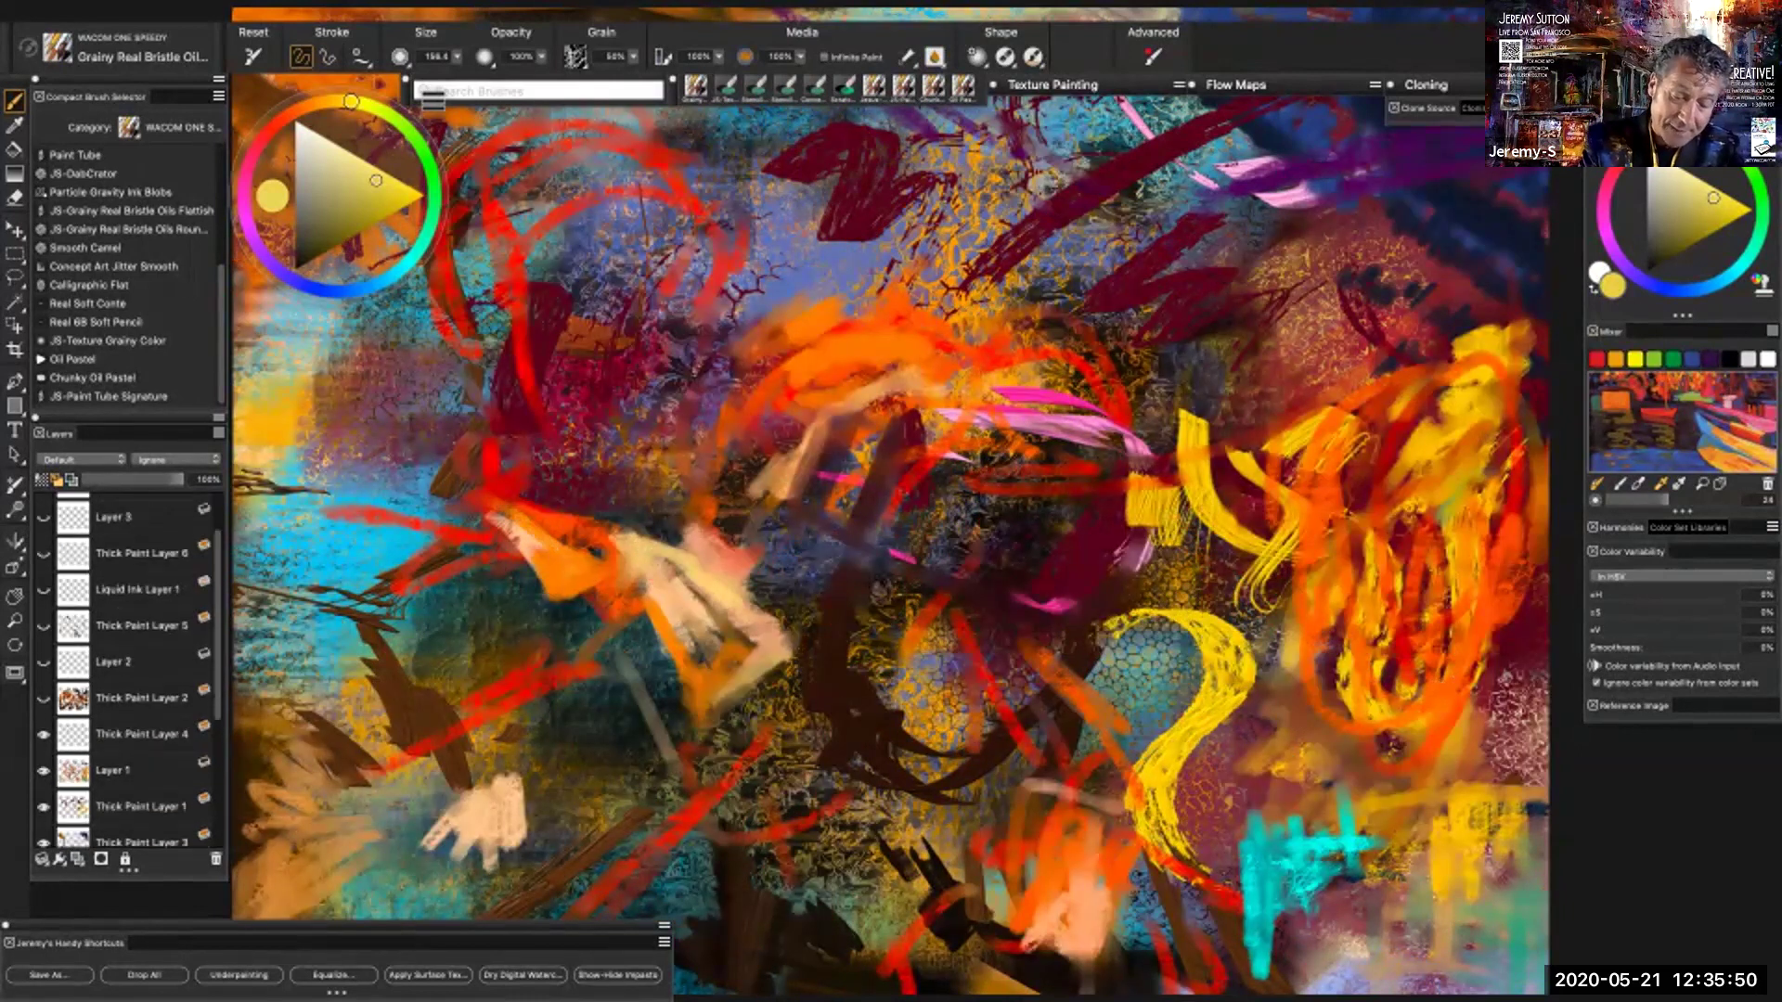
{"action": "scroll", "coordinate": [130, 668], "scroll_direction": "down", "scroll_amount": 4}
{"action": "left_click", "coordinate": [43, 522]}
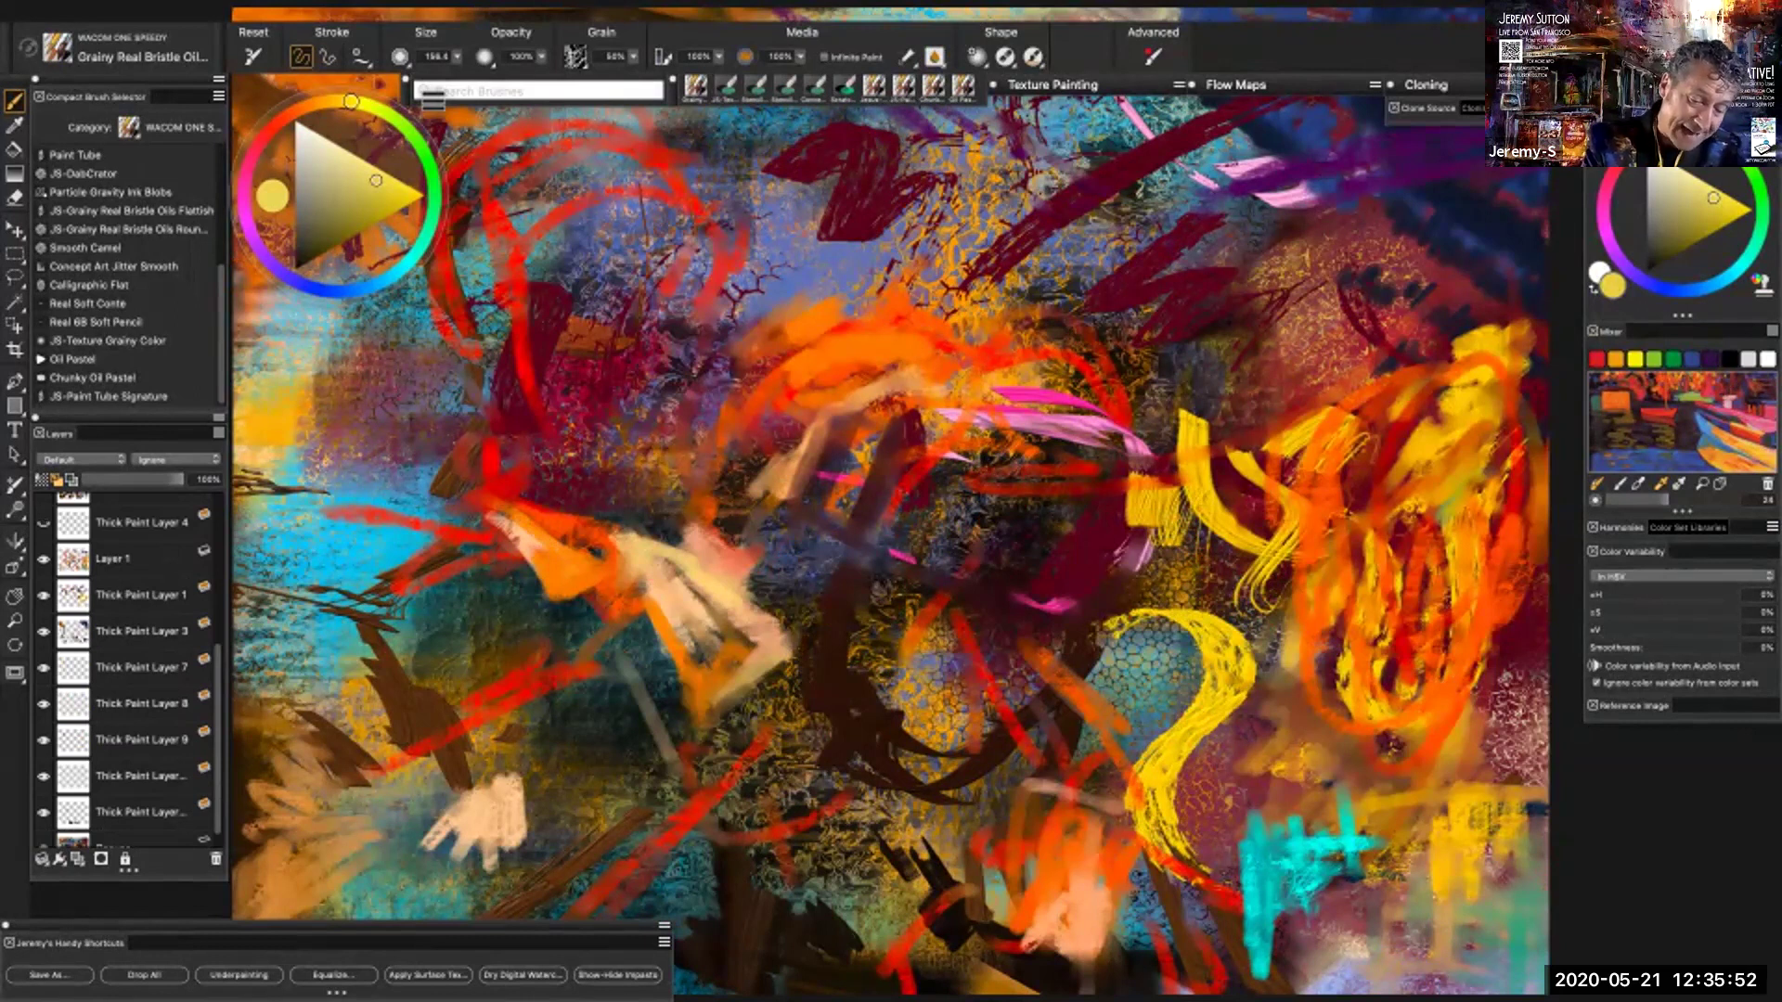
{"action": "left_click", "coordinate": [42, 558]}
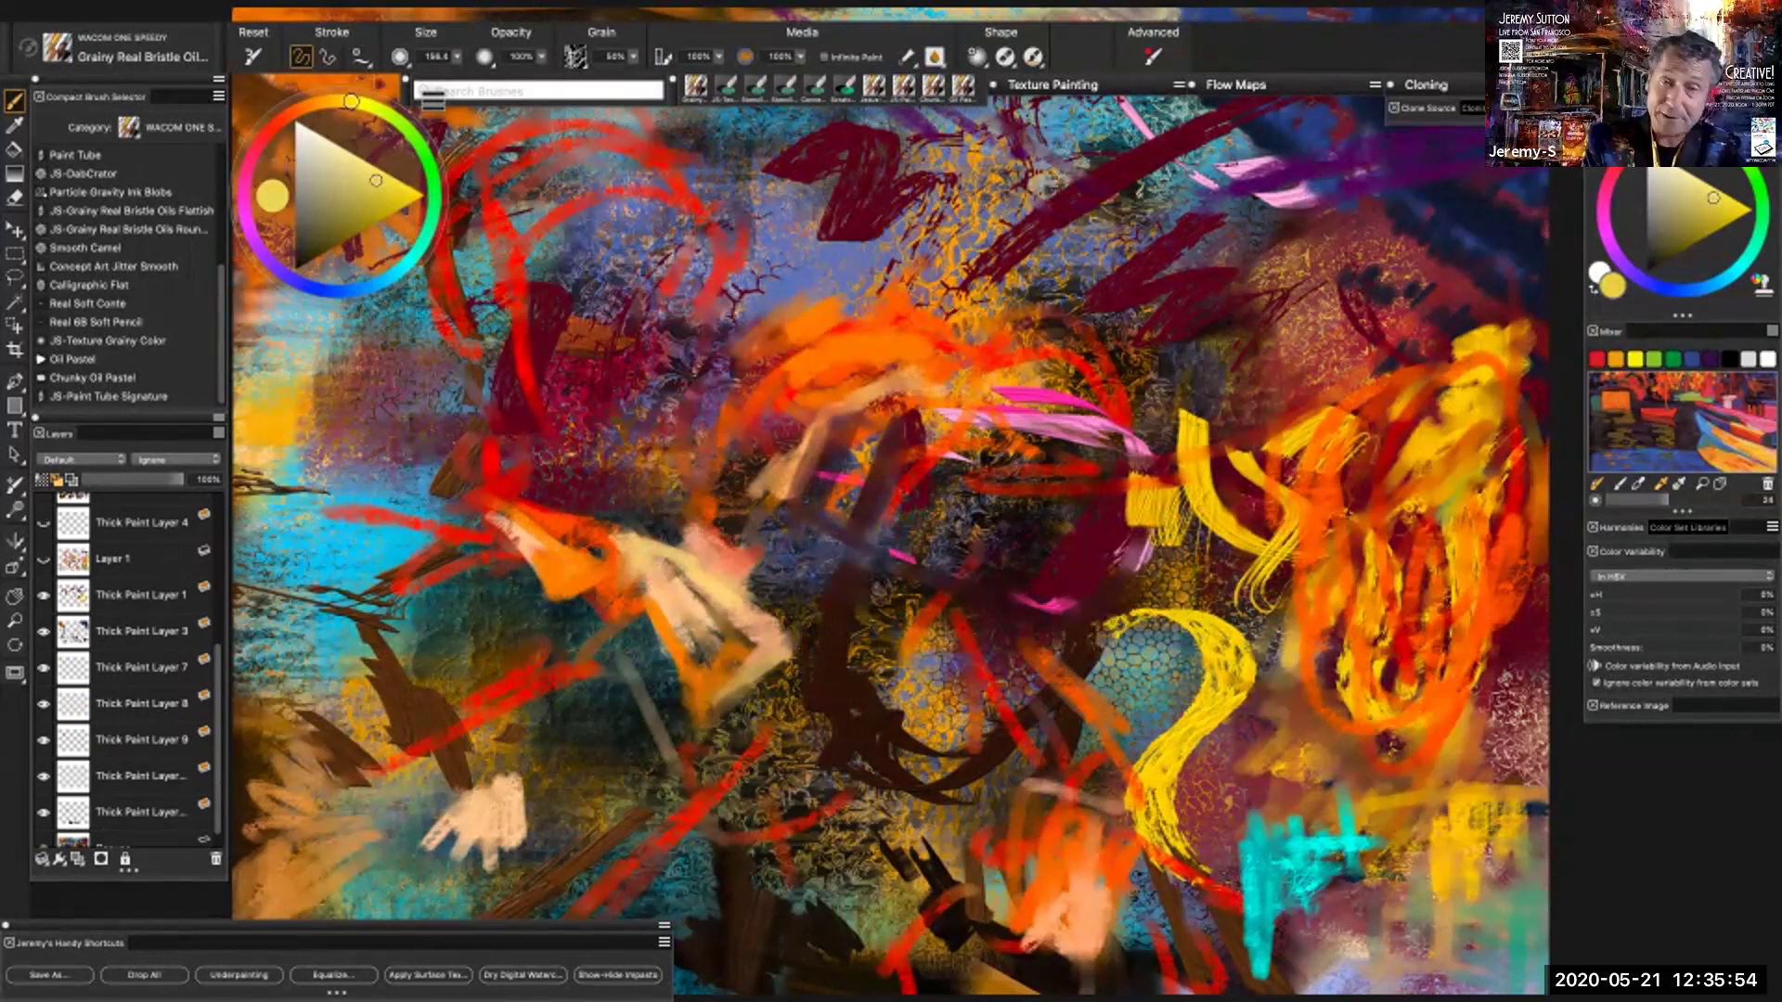
{"action": "left_click", "coordinate": [43, 595]}
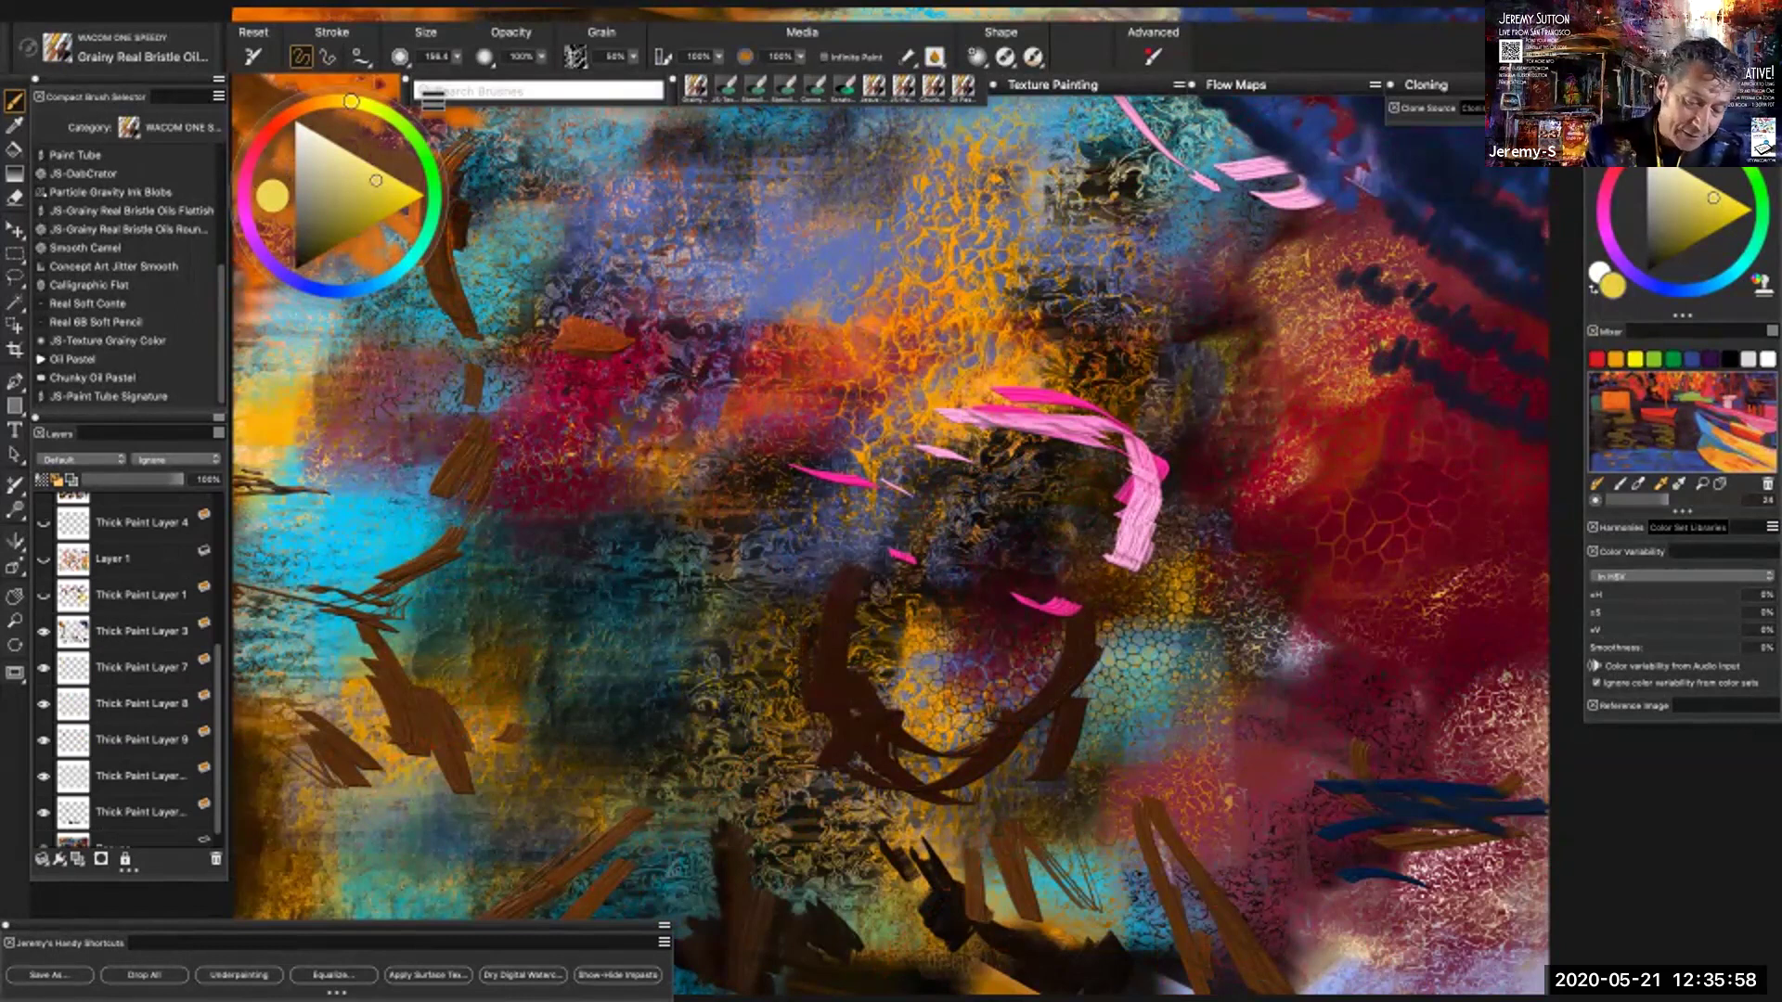
{"action": "left_click", "coordinate": [43, 631]}
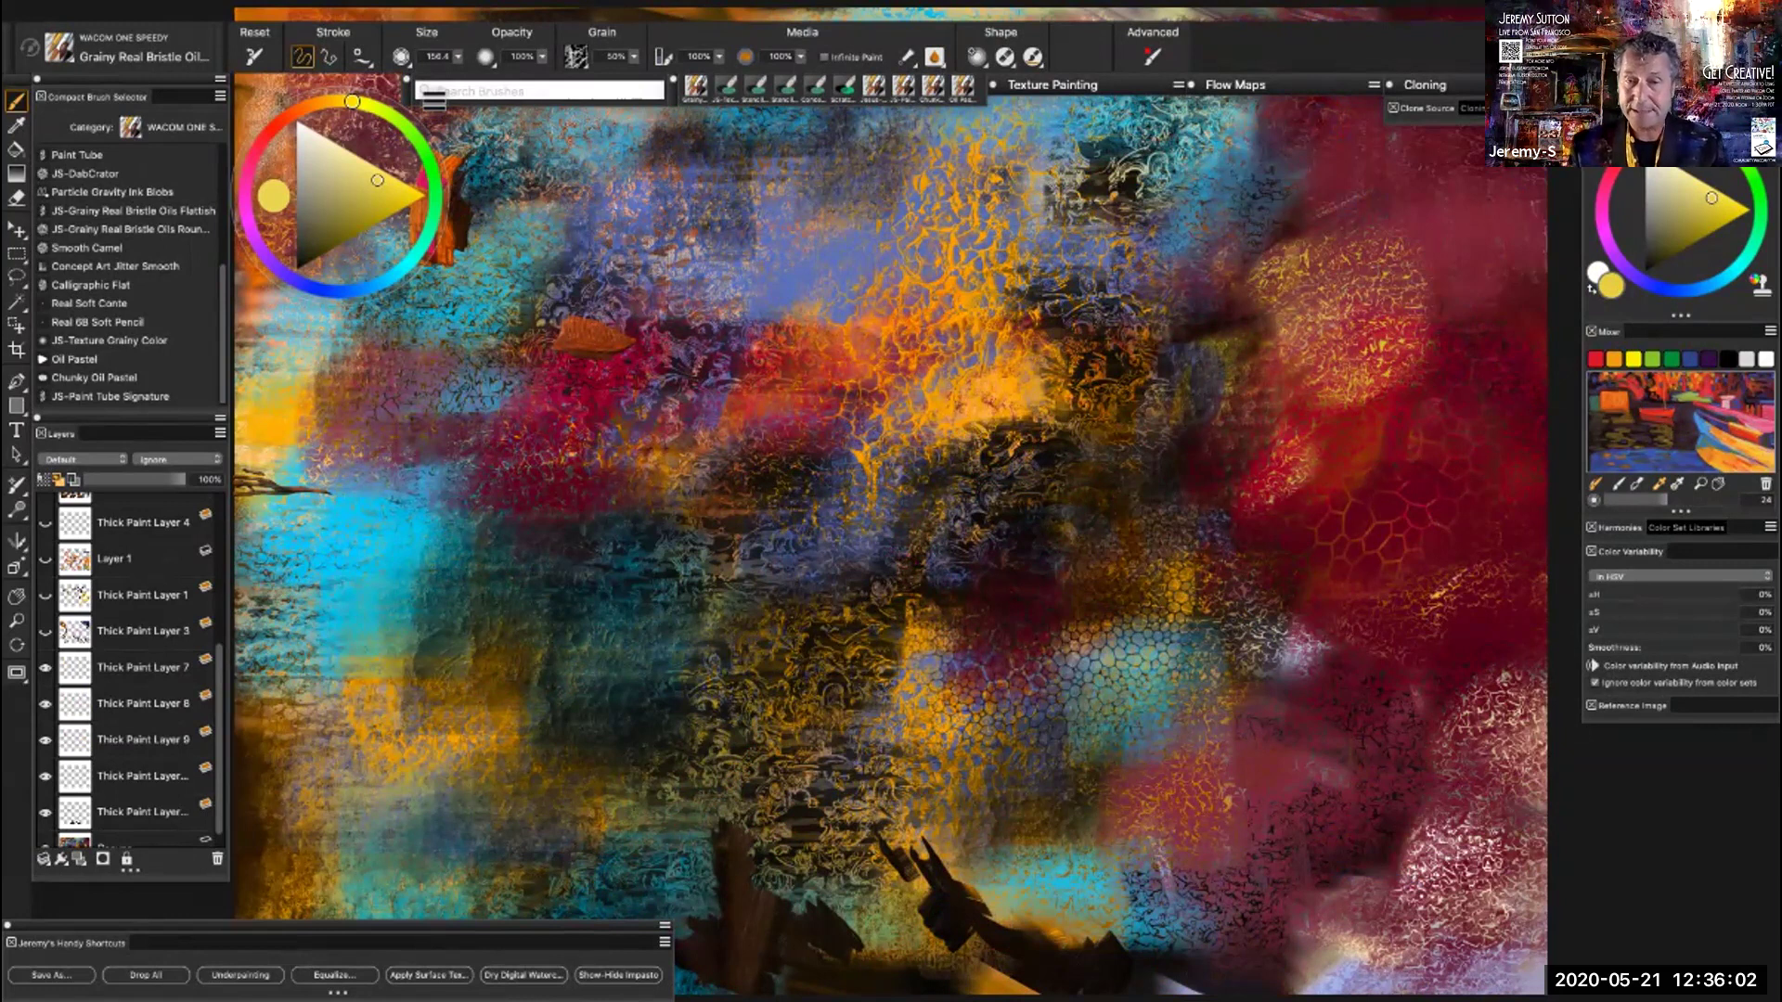
Hide Thick Paint Layers 7, 8 and 9 and the two thick paint layers just above Canvas, leaving only Canvas visible
{"action": "left_click", "coordinate": [44, 667]}
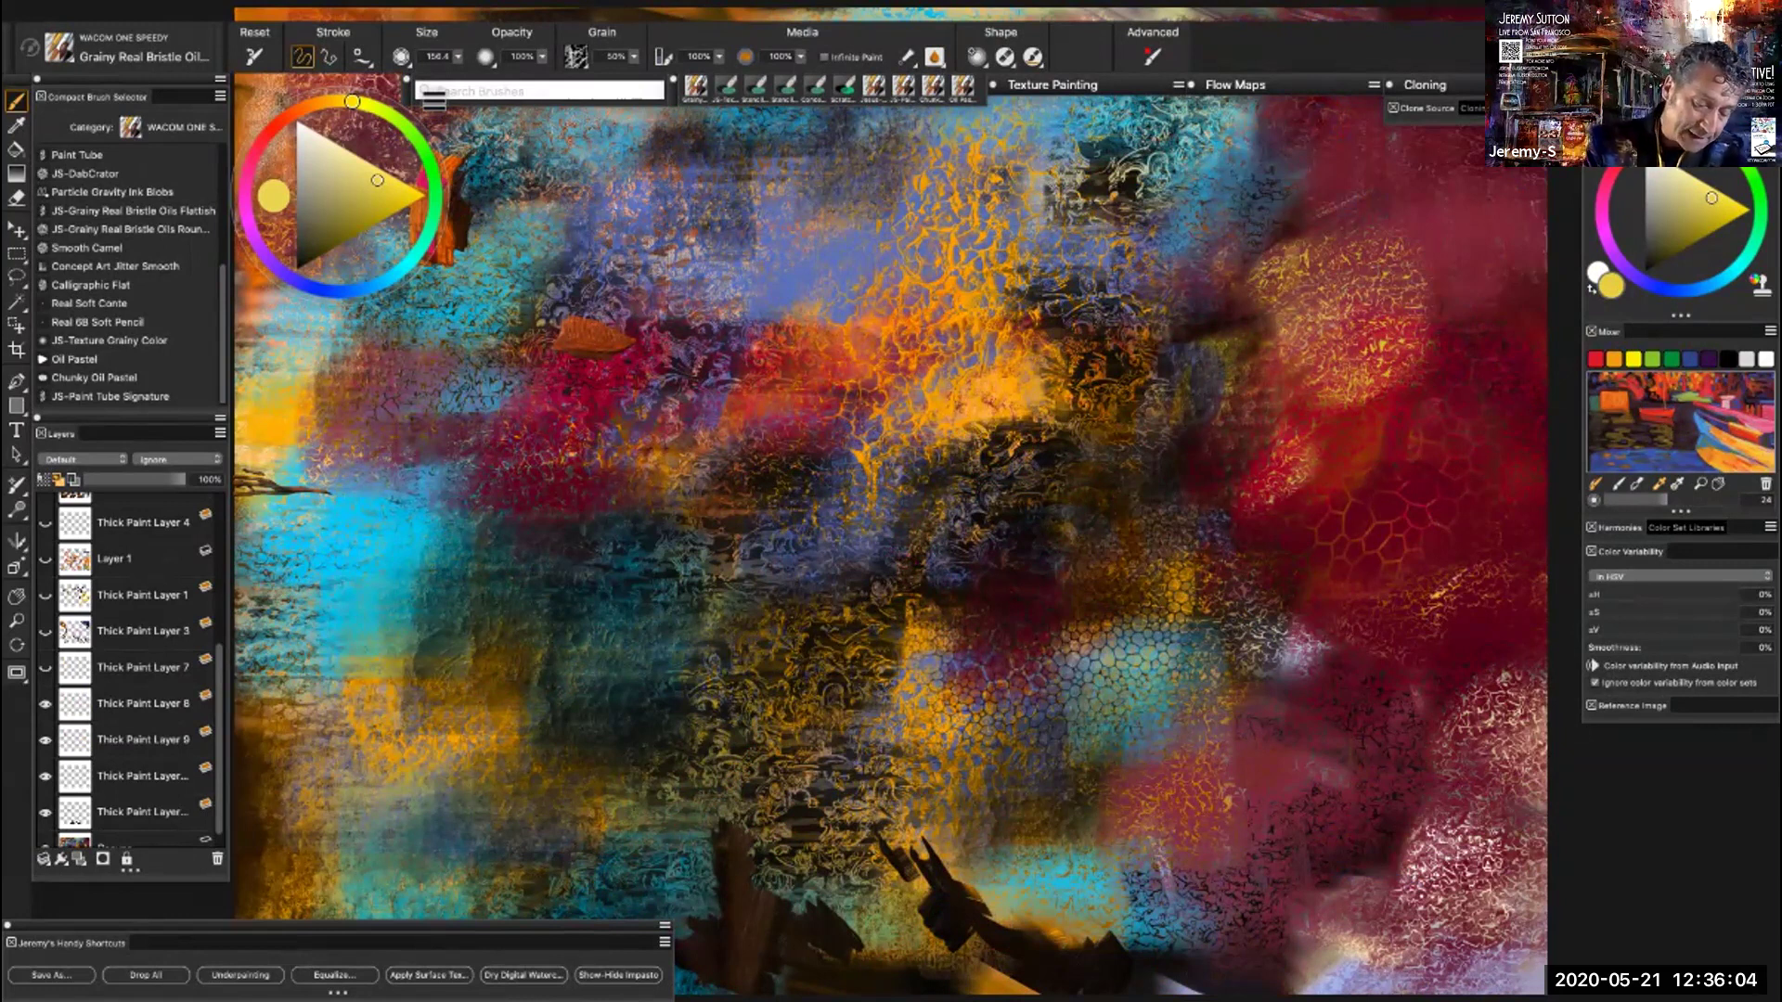
{"action": "left_click", "coordinate": [45, 703]}
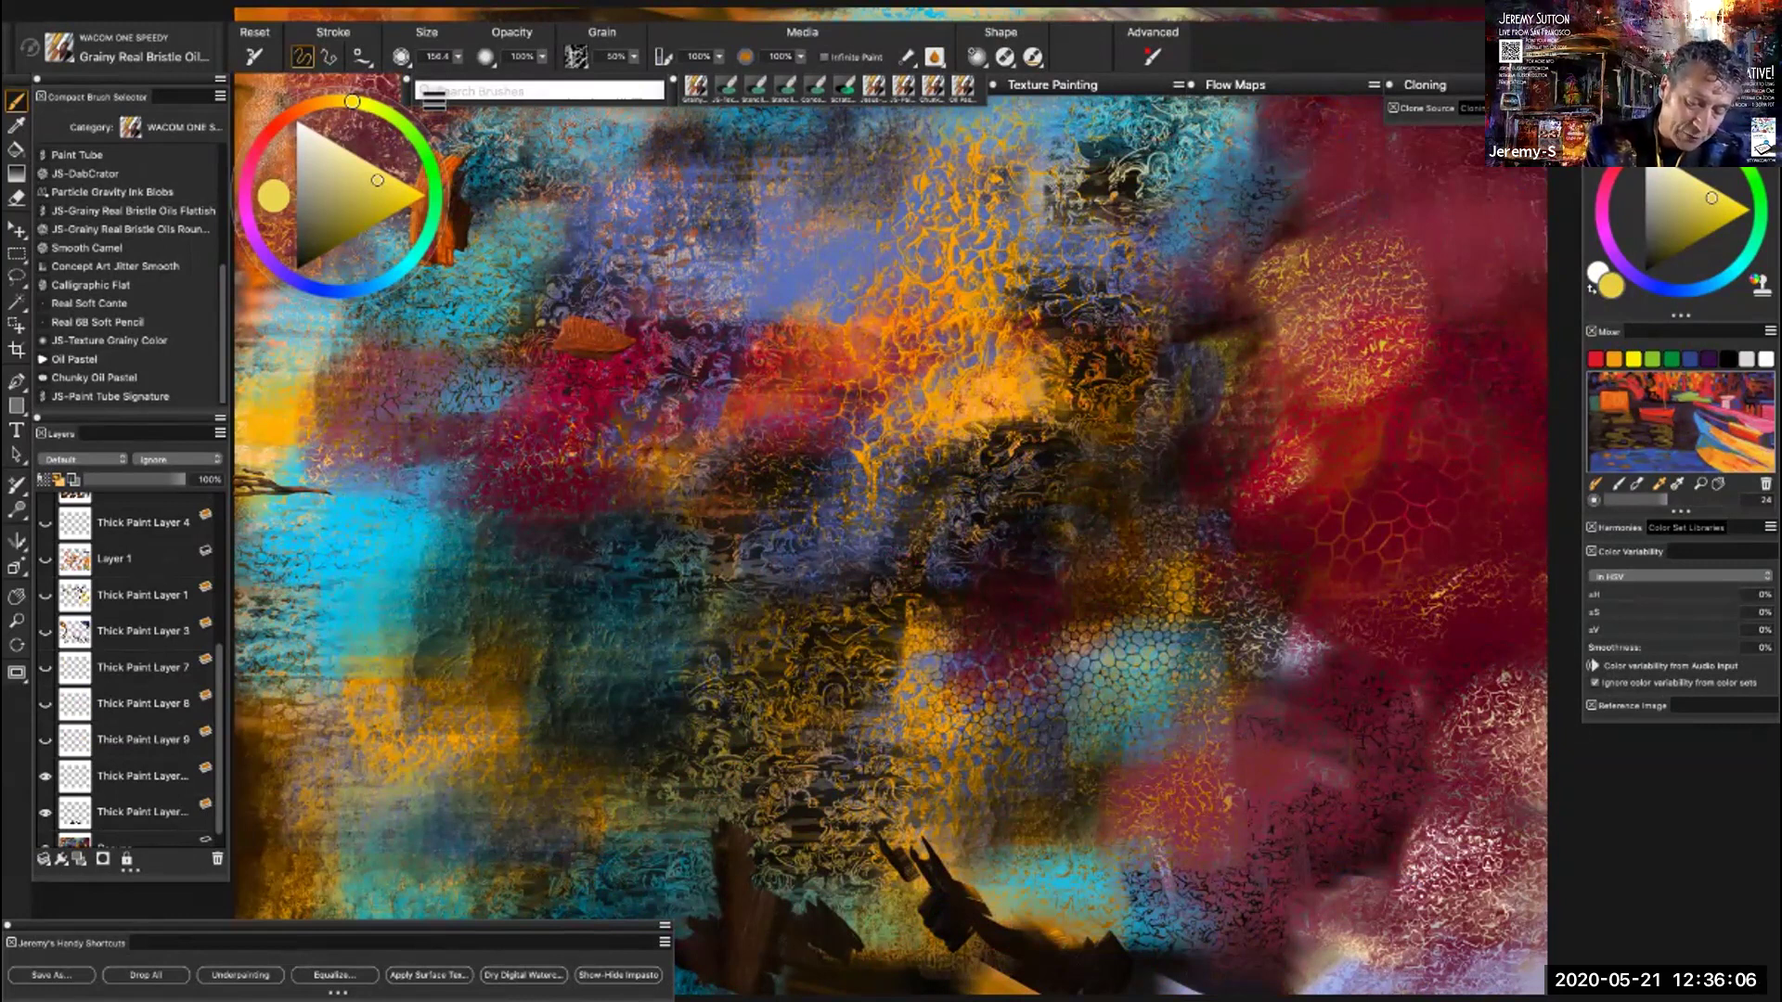
{"action": "left_click", "coordinate": [45, 740]}
{"action": "left_click", "coordinate": [44, 776]}
{"action": "scroll", "coordinate": [130, 668], "scroll_direction": "down", "scroll_amount": 1}
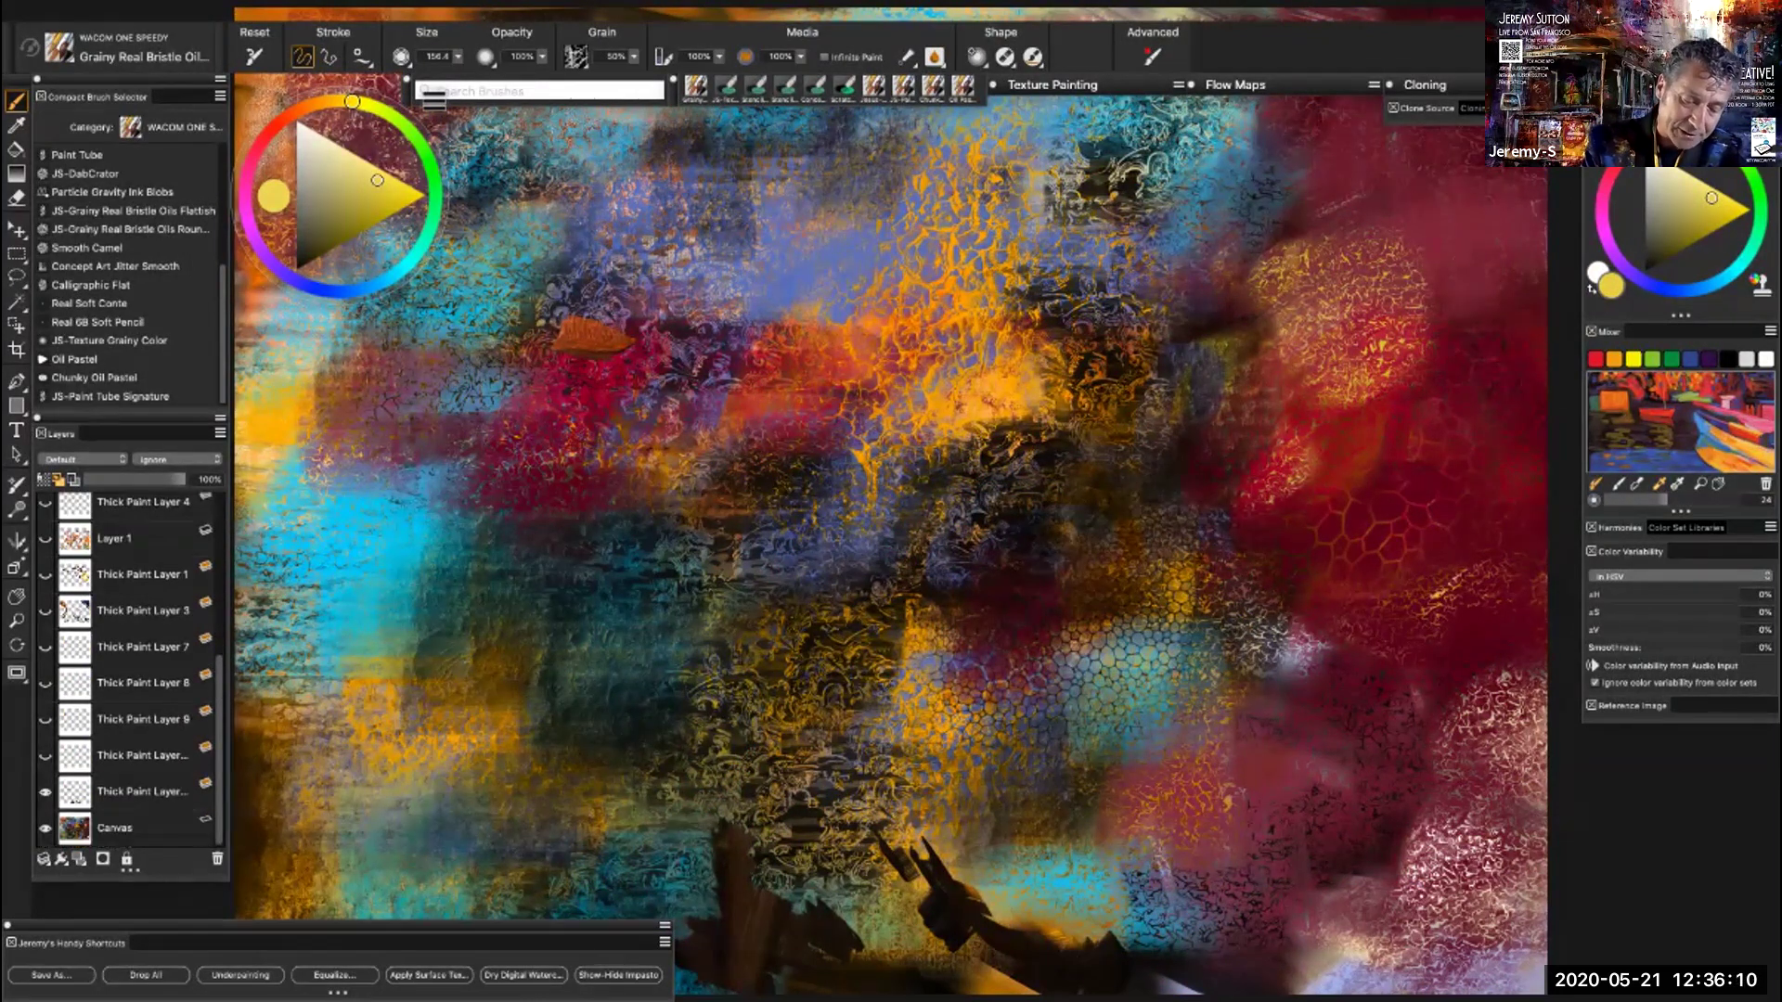
{"action": "left_click", "coordinate": [44, 791]}
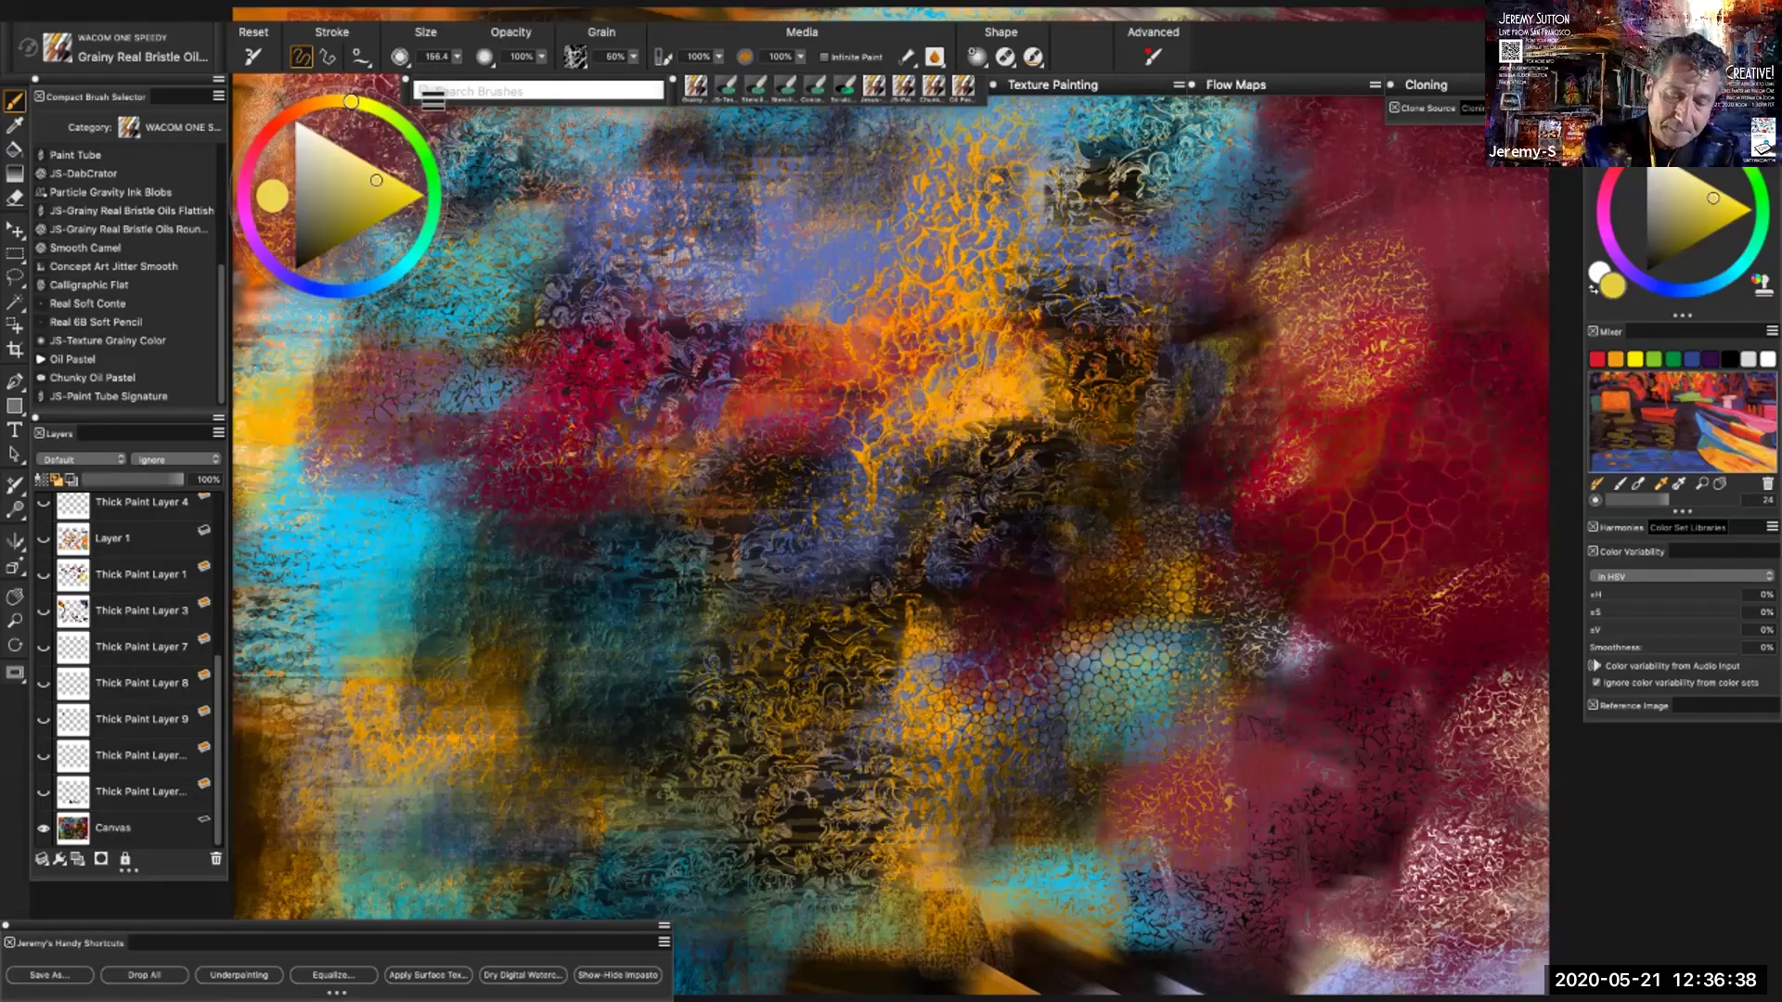
Close the current document and discard the changes to the embedded clone source image IMG_1821 002
{"action": "key", "text": "super+w"}
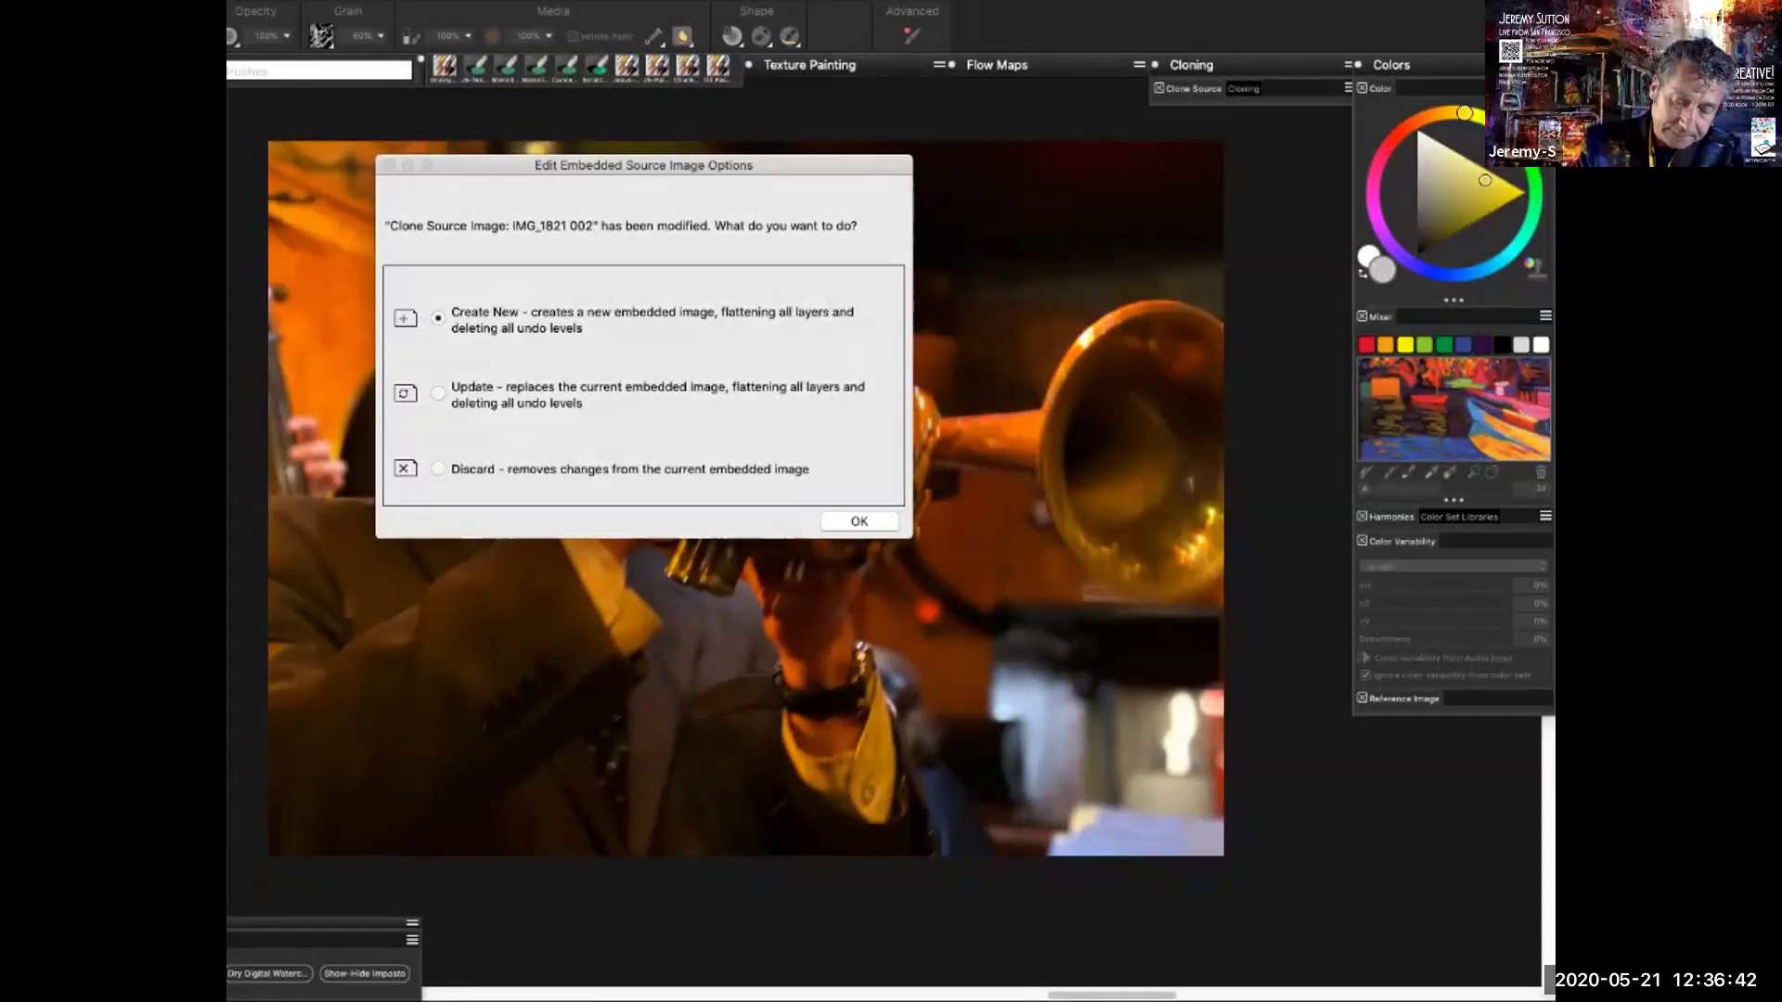
{"action": "left_click", "coordinate": [438, 469]}
{"action": "key", "text": "Return"}
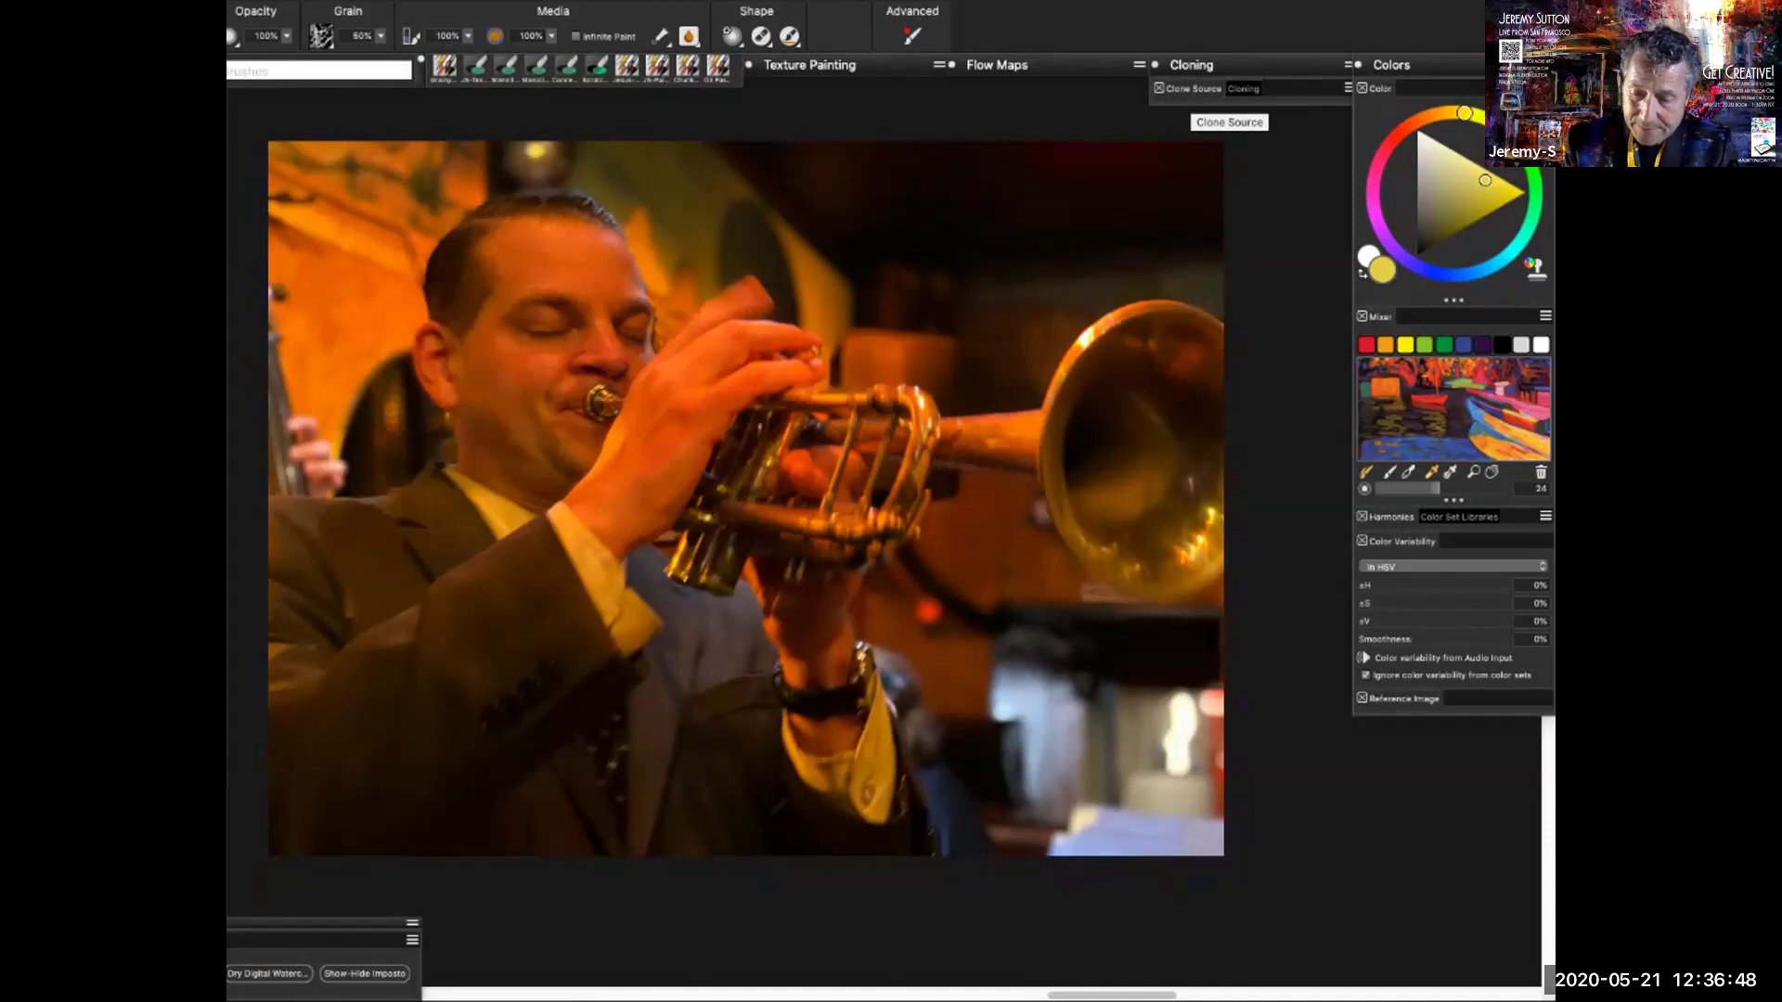
Expand the clone source settings and look through the list of open documents for IMG_1821 002
{"action": "double_click", "coordinate": [1191, 65]}
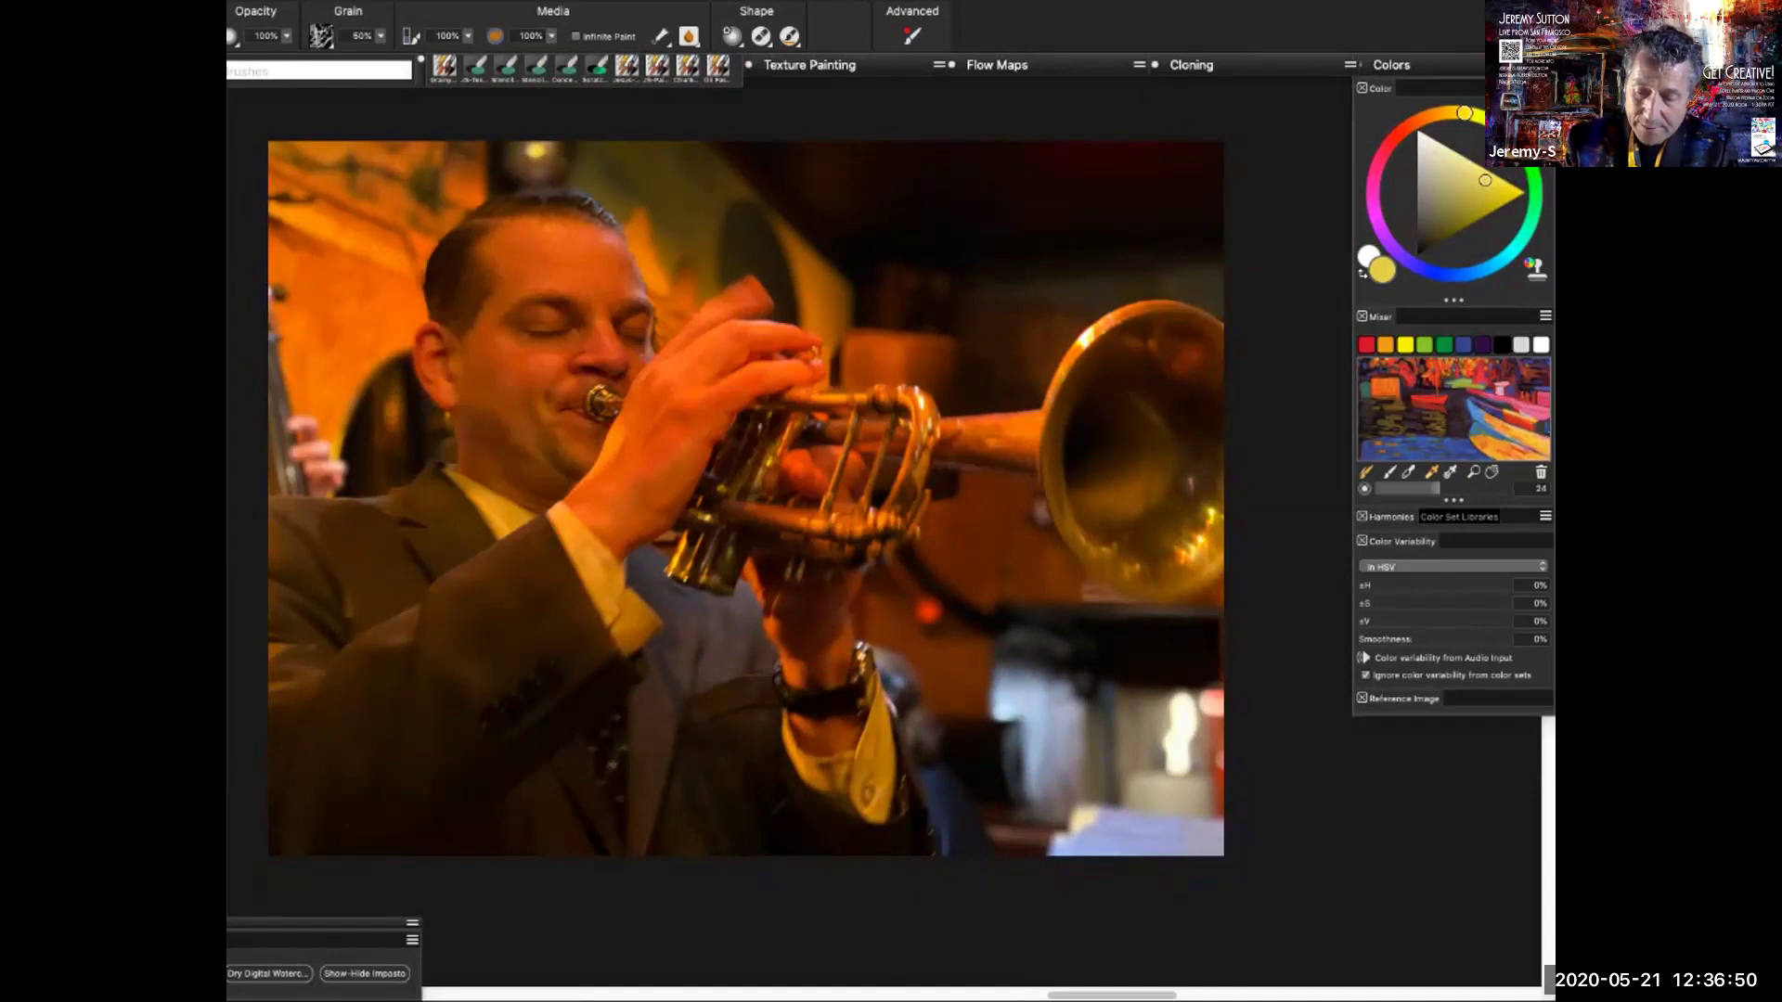
{"action": "double_click", "coordinate": [1190, 65]}
{"action": "double_click", "coordinate": [1193, 88]}
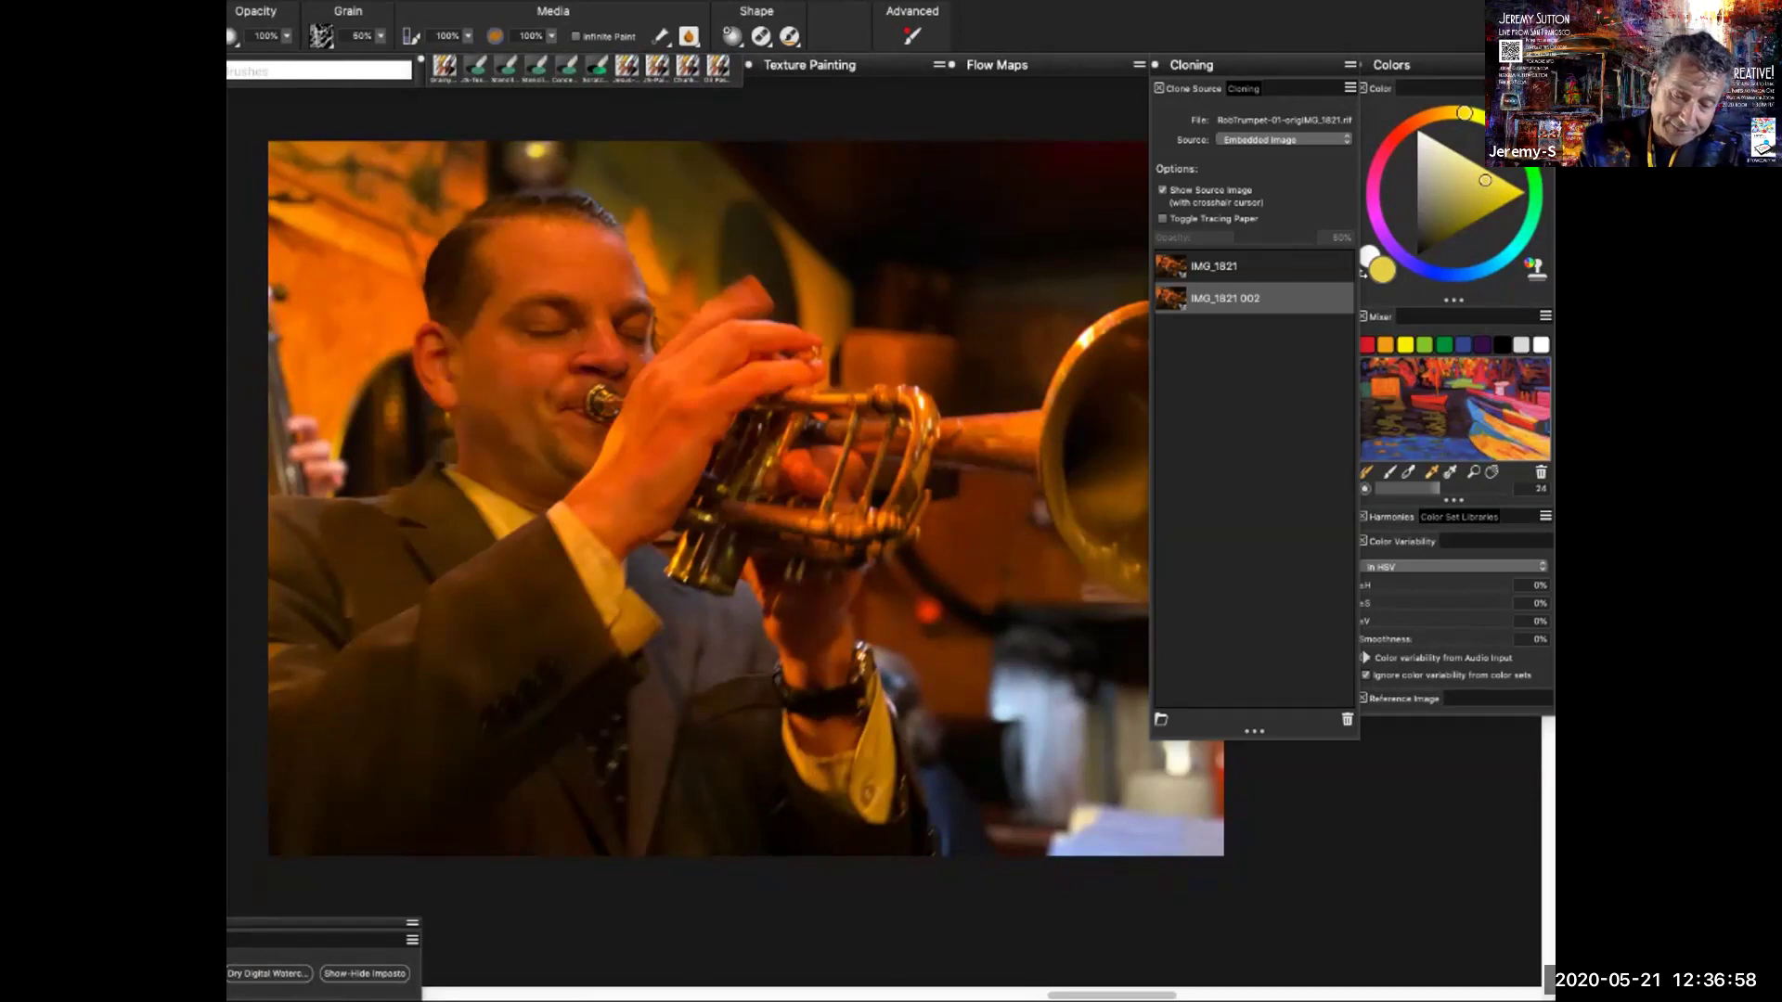
{"action": "left_click", "coordinate": [395, 2]}
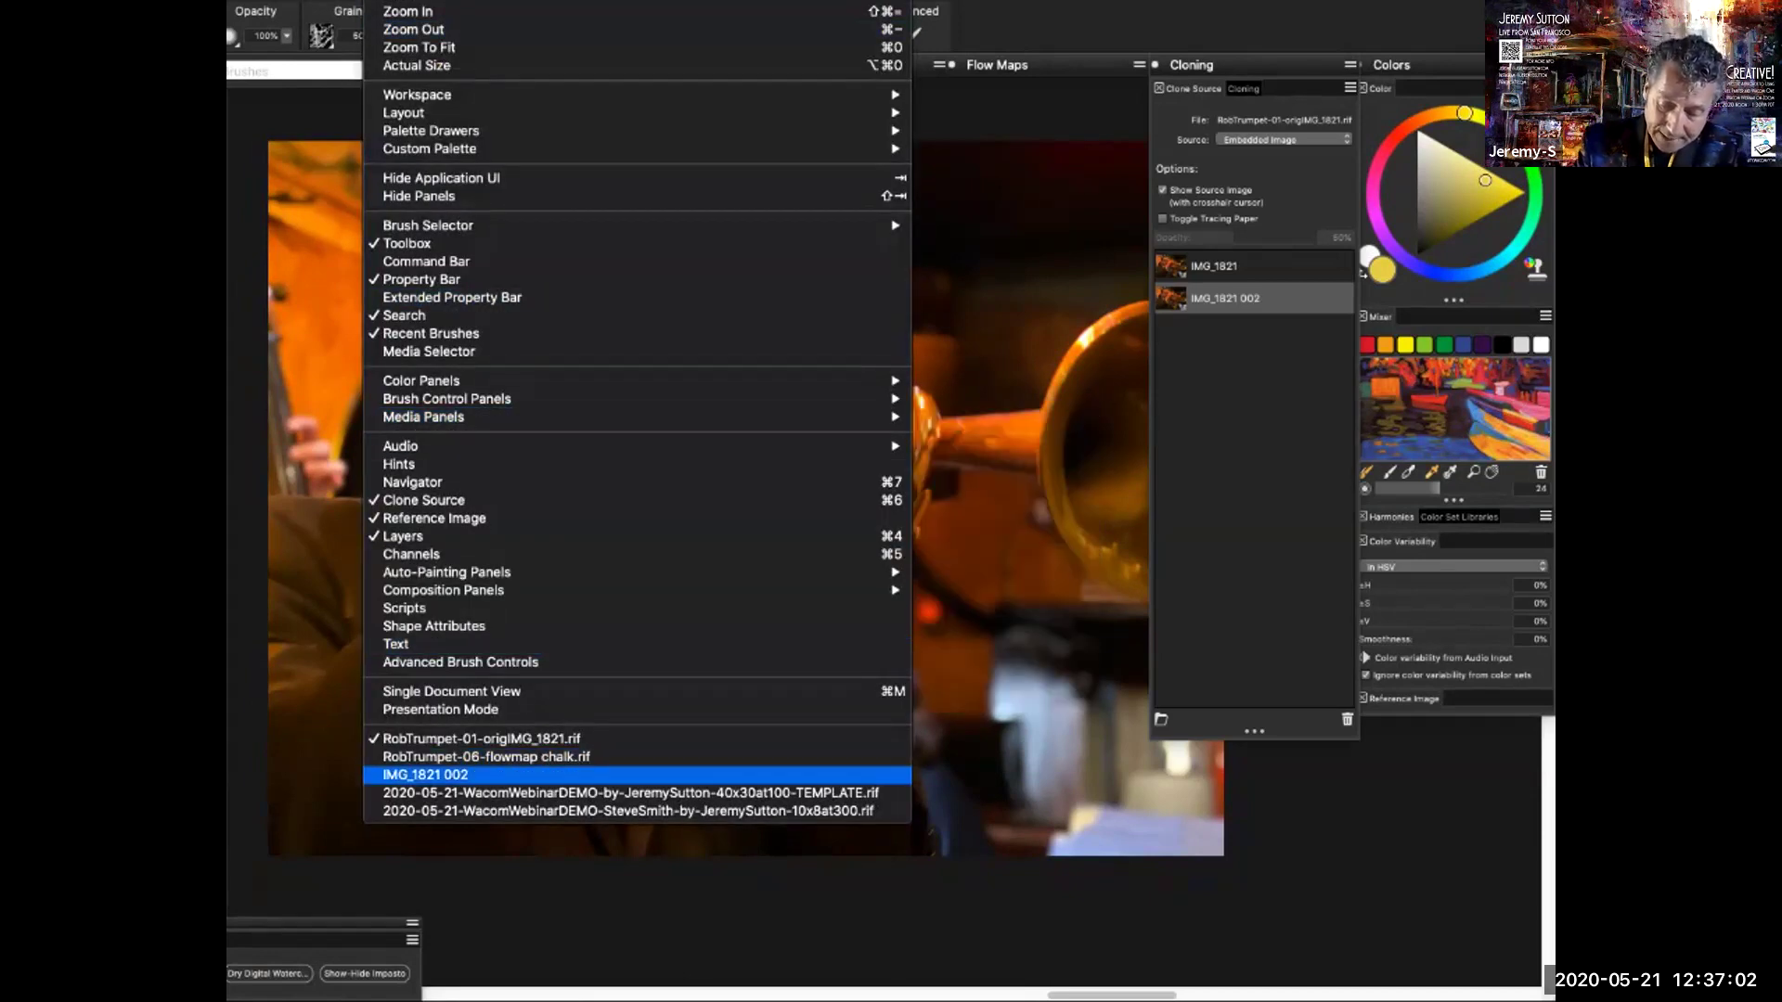
{"action": "left_click", "coordinate": [425, 775]}
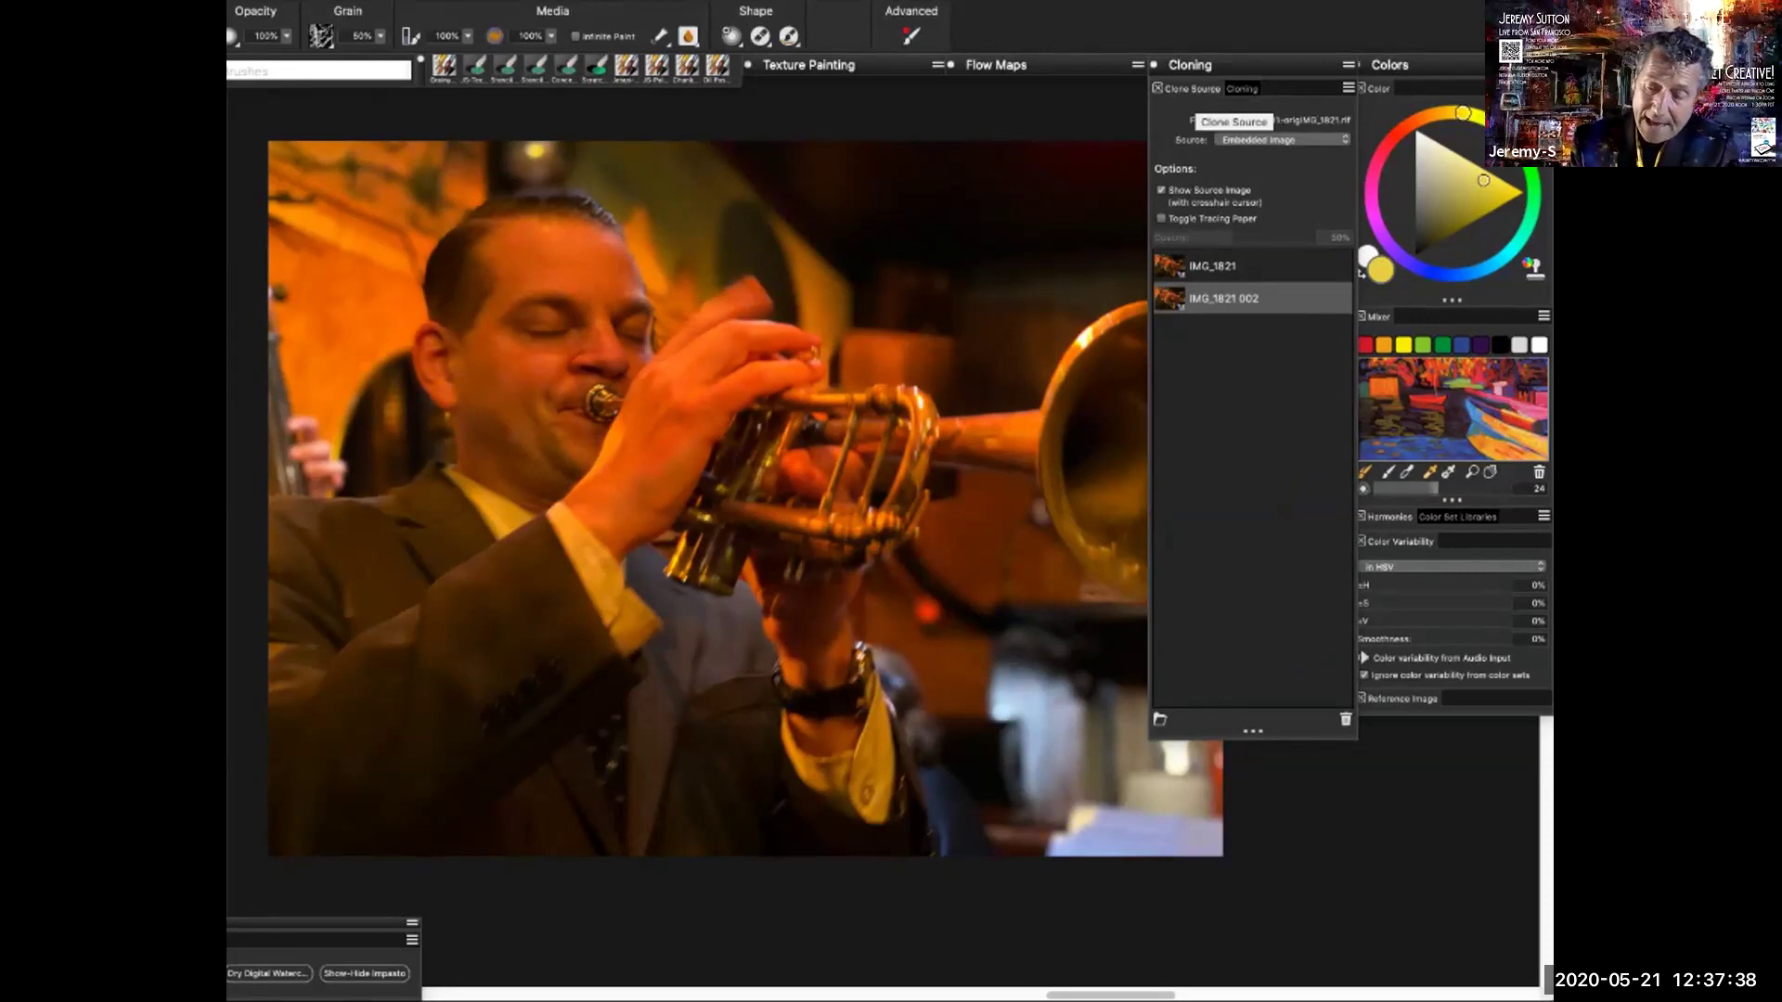
Review which images can be embedded as a clone source, and collapse the clone source settings
{"action": "double_click", "coordinate": [1192, 88]}
{"action": "double_click", "coordinate": [1192, 88]}
{"action": "double_click", "coordinate": [1191, 88]}
{"action": "double_click", "coordinate": [1191, 88]}
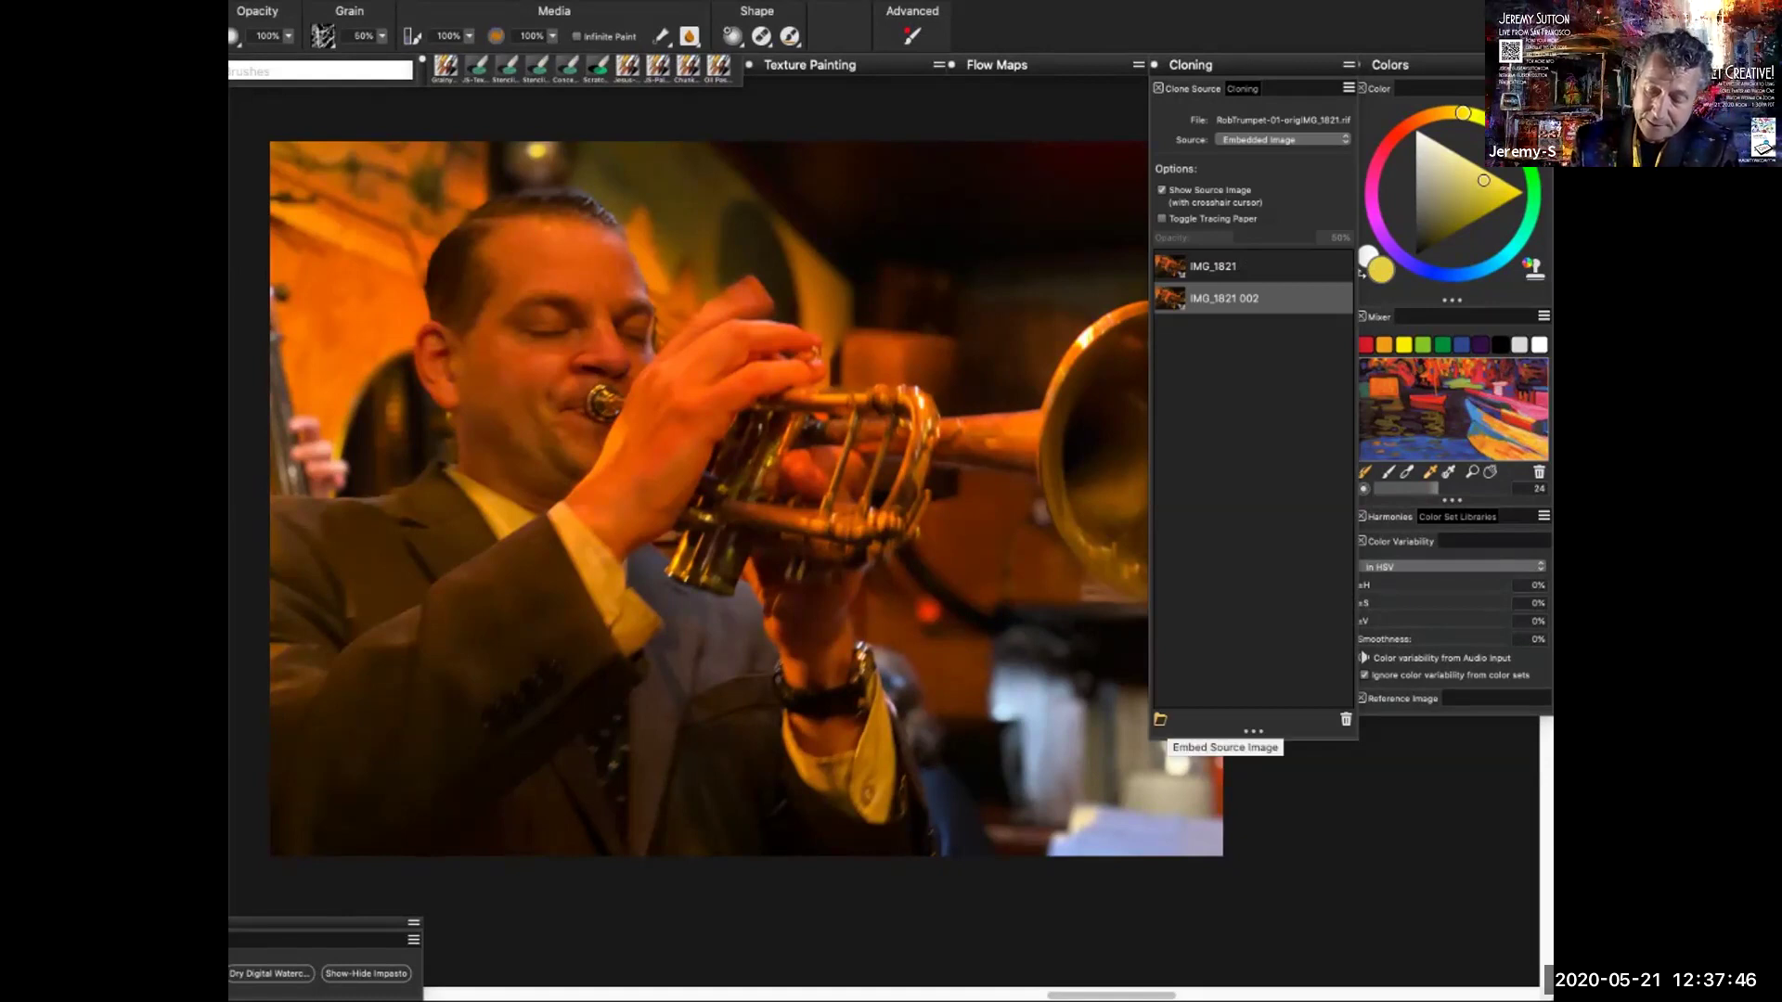
{"action": "left_click", "coordinate": [1160, 719]}
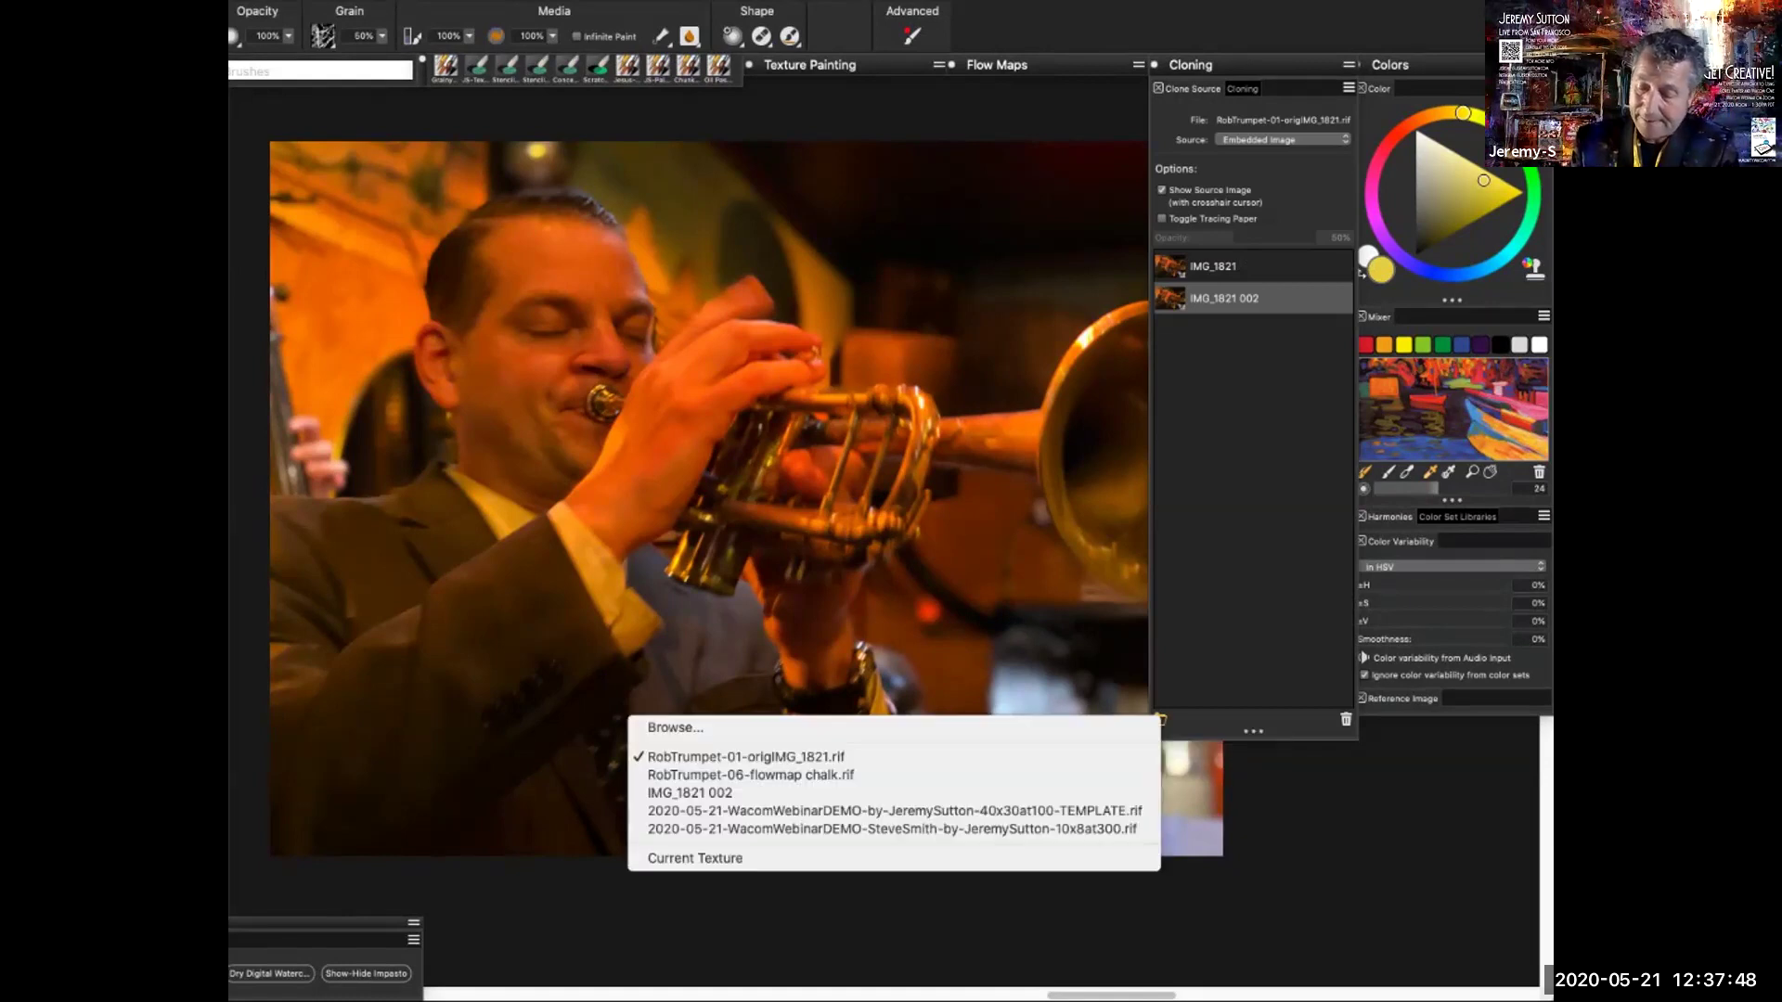
{"action": "left_click", "coordinate": [1160, 719]}
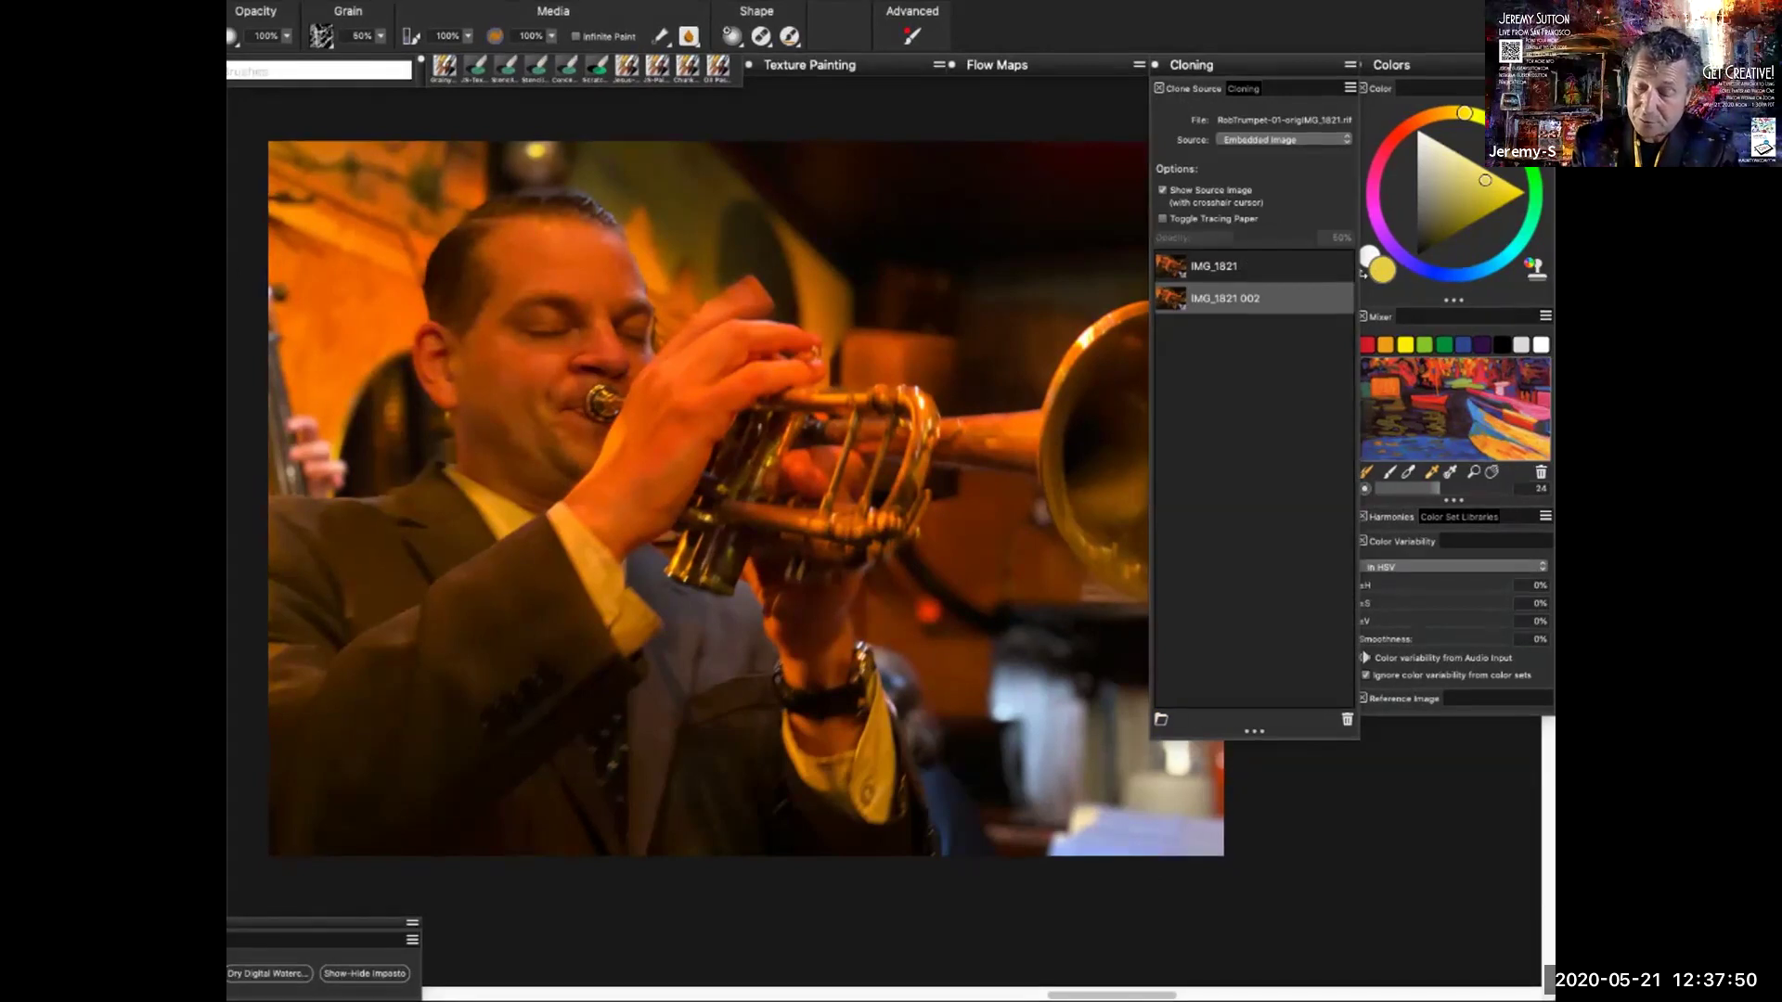
{"action": "double_click", "coordinate": [1193, 88]}
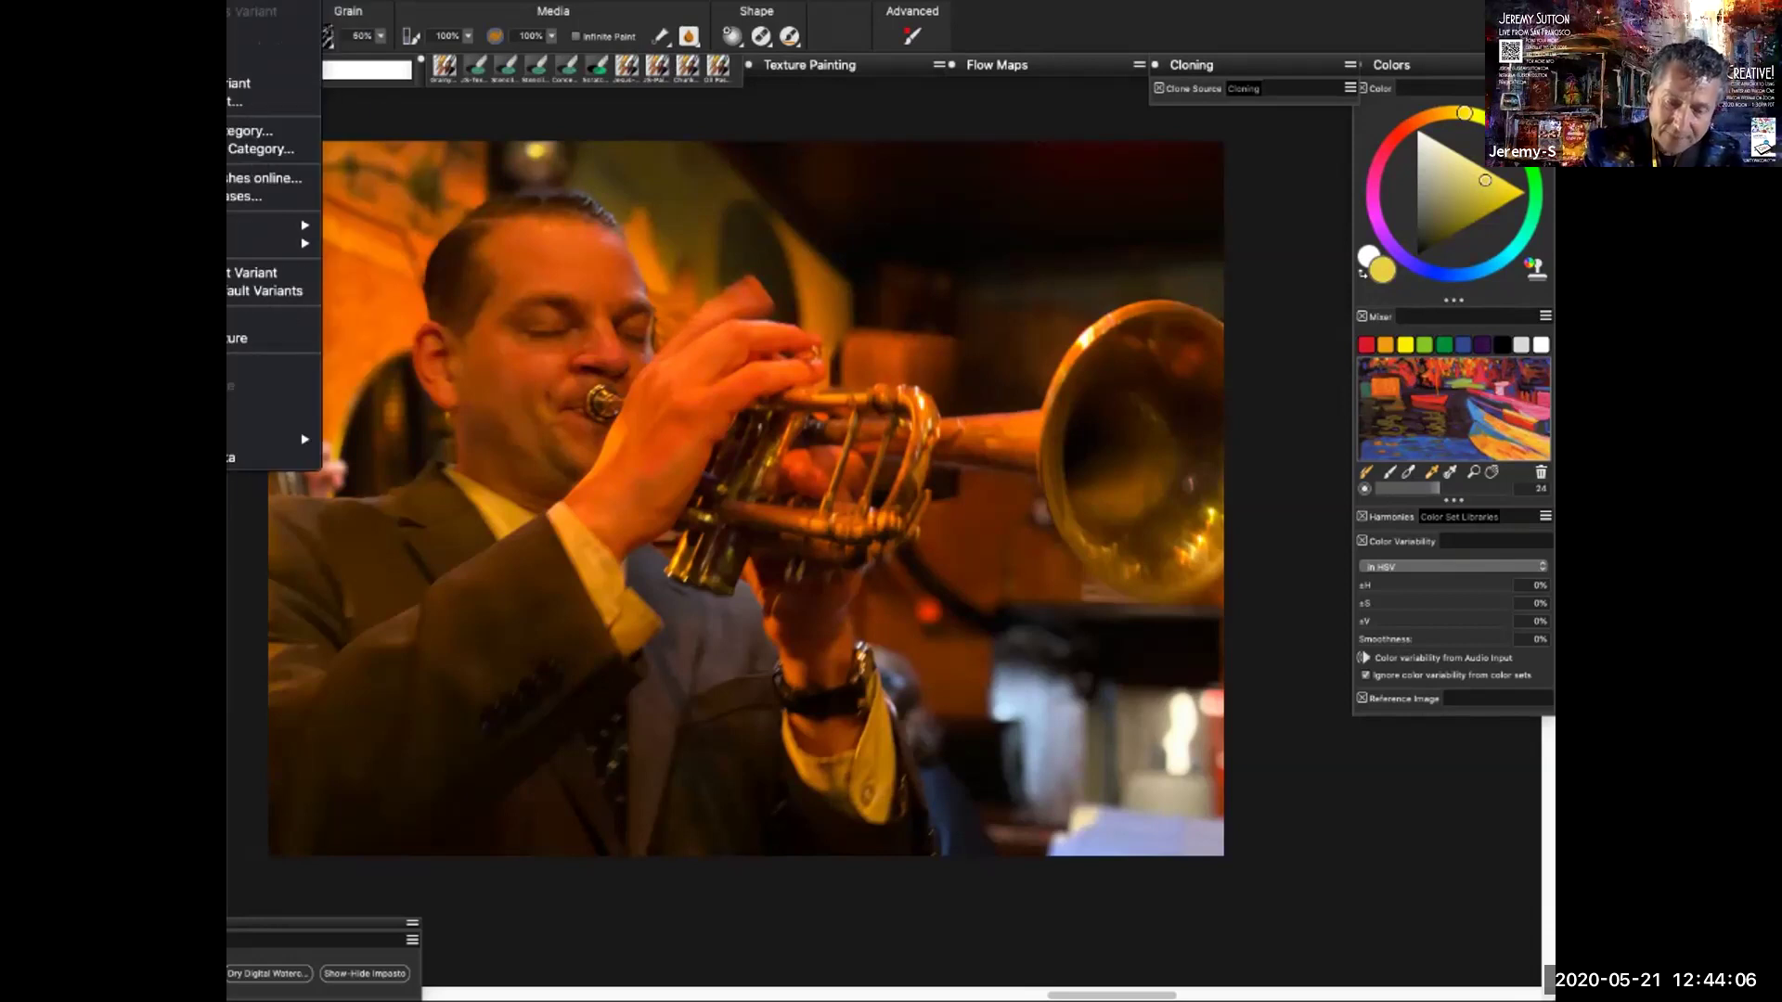
Paint yellow-green grass-like strokes between the trumpeter's forehead and raised fingers with the JS-Graphic Bristle Var-Li brush
{"action": "key", "text": "Escape"}
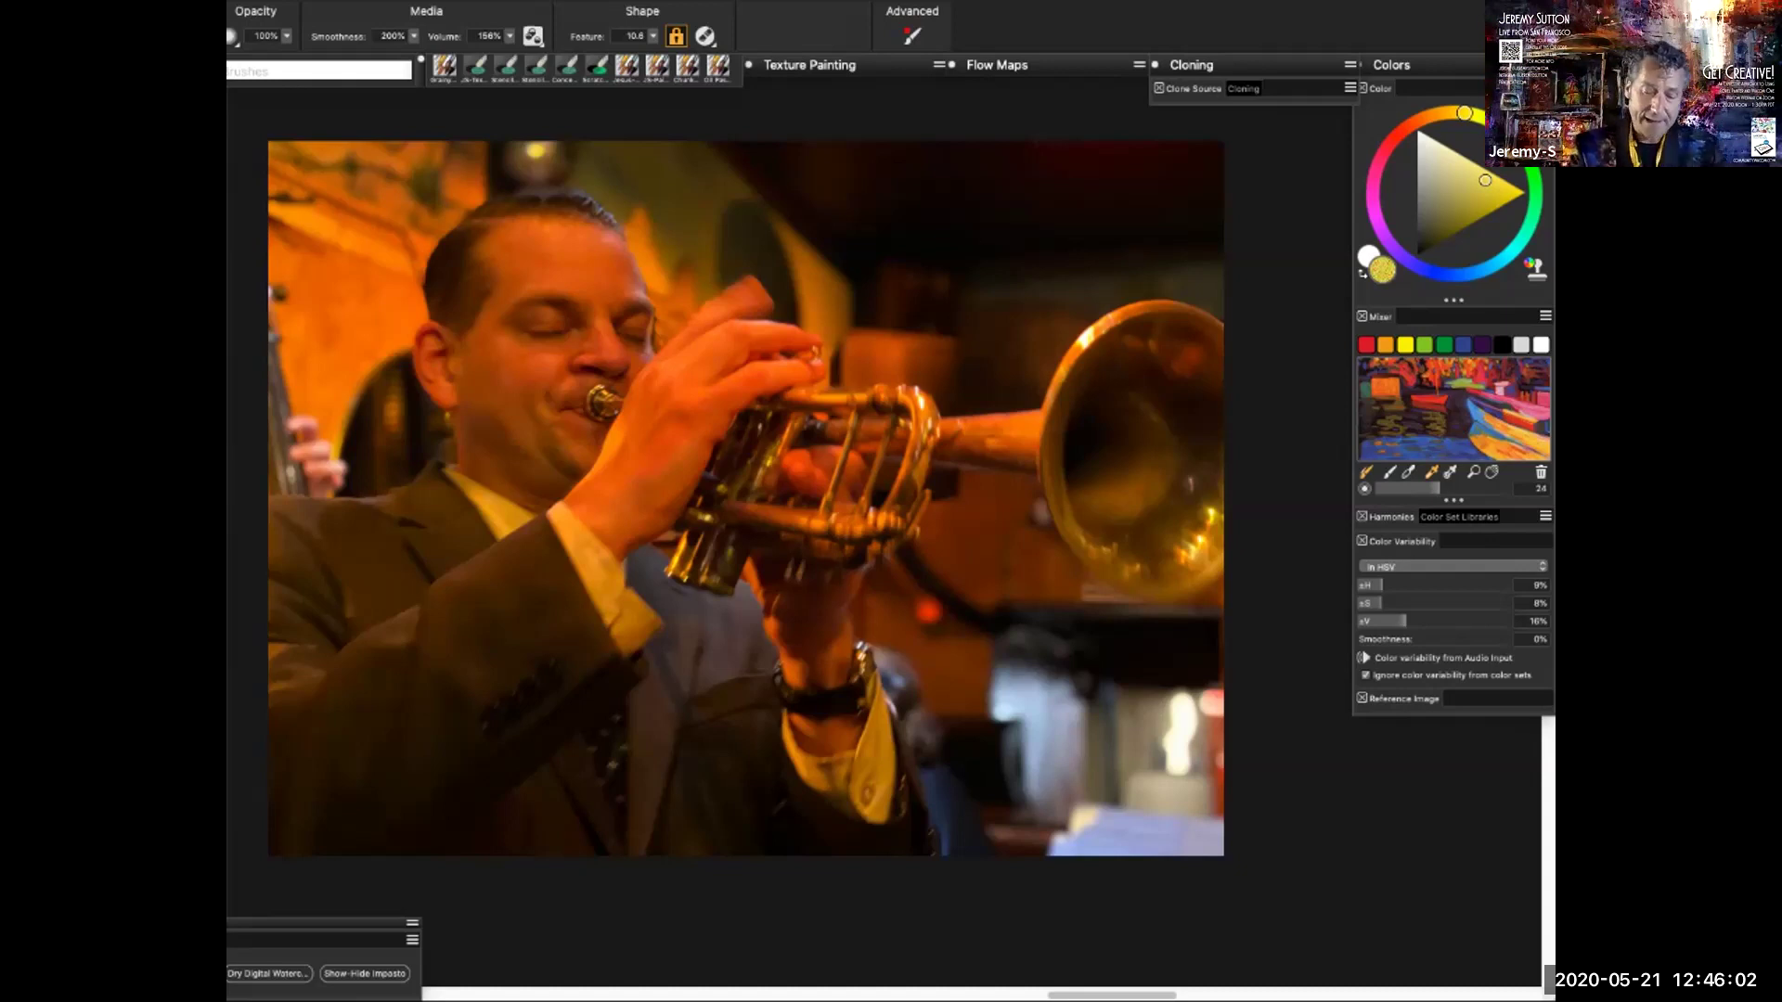
{"action": "mouse_move", "coordinate": [634, 197]}
{"action": "left_mouse_down"}
{"action": "mouse_move", "coordinate": [664, 300]}
{"action": "mouse_move", "coordinate": [710, 255]}
{"action": "left_mouse_up"}
{"action": "left_click_drag", "start_coordinate": [677, 312], "coordinate": [793, 253]}
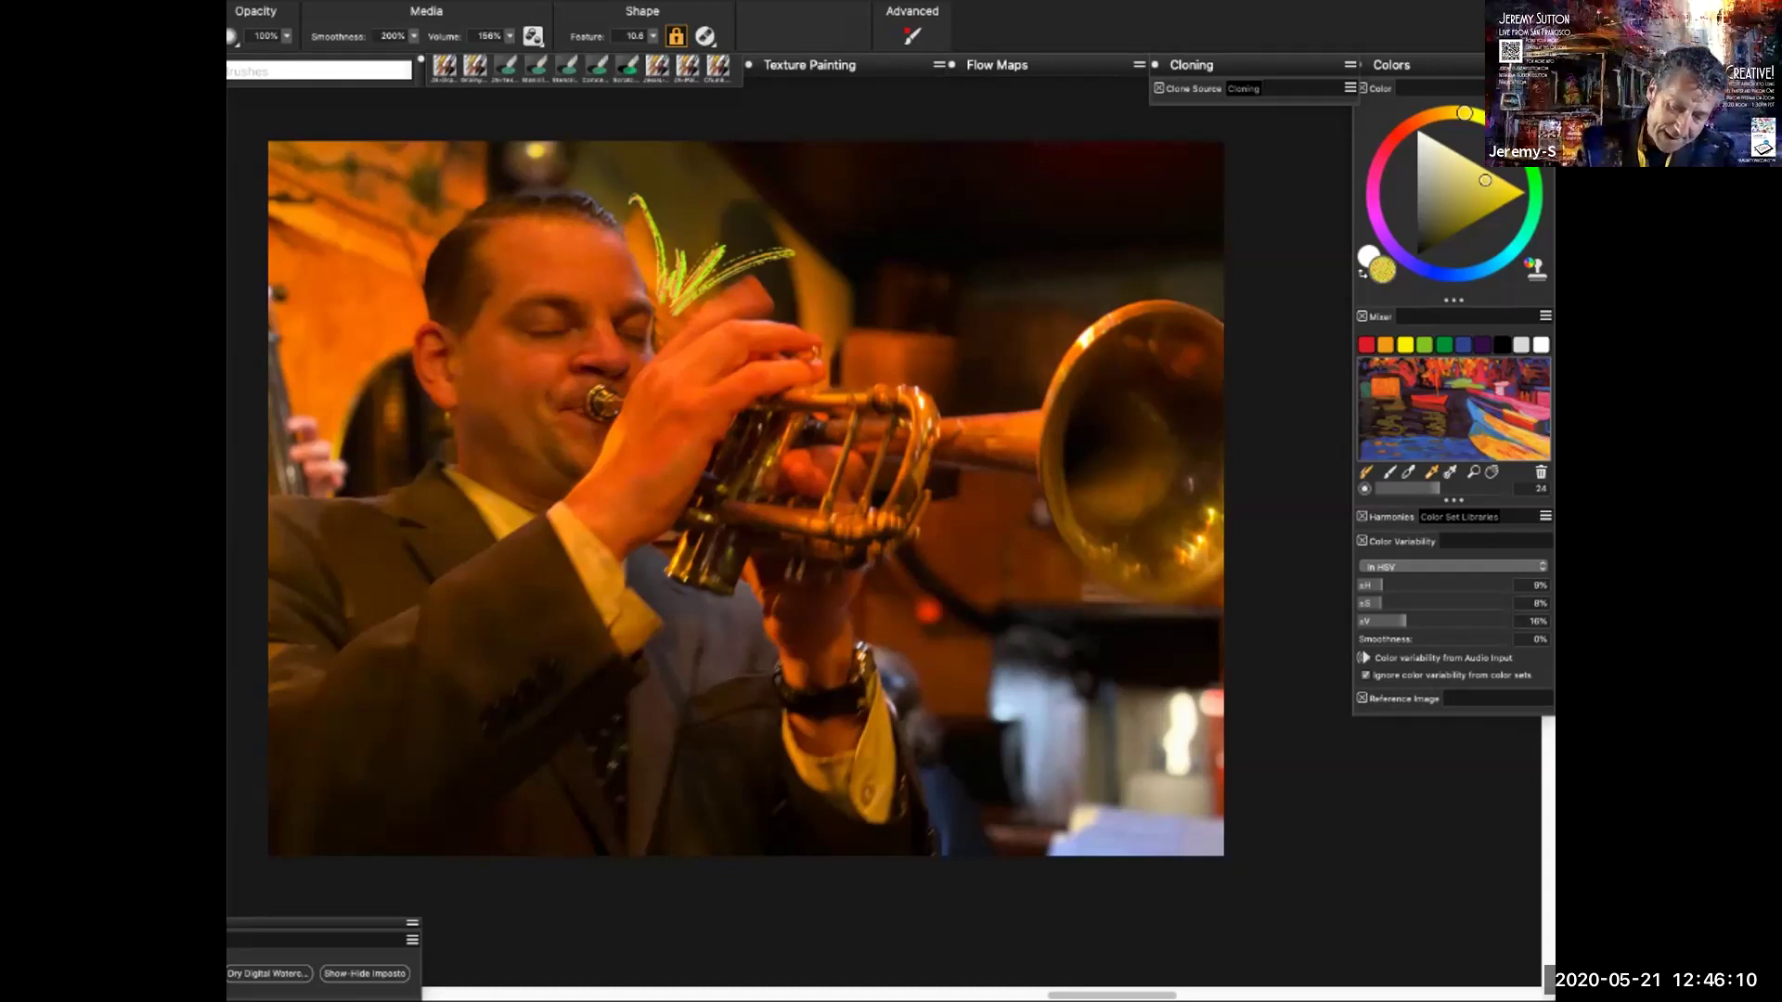
Try out the Real 6B Soft Pencil and Speckle Wet Scrubber brush variants
{"action": "right_click", "coordinate": [739, 292]}
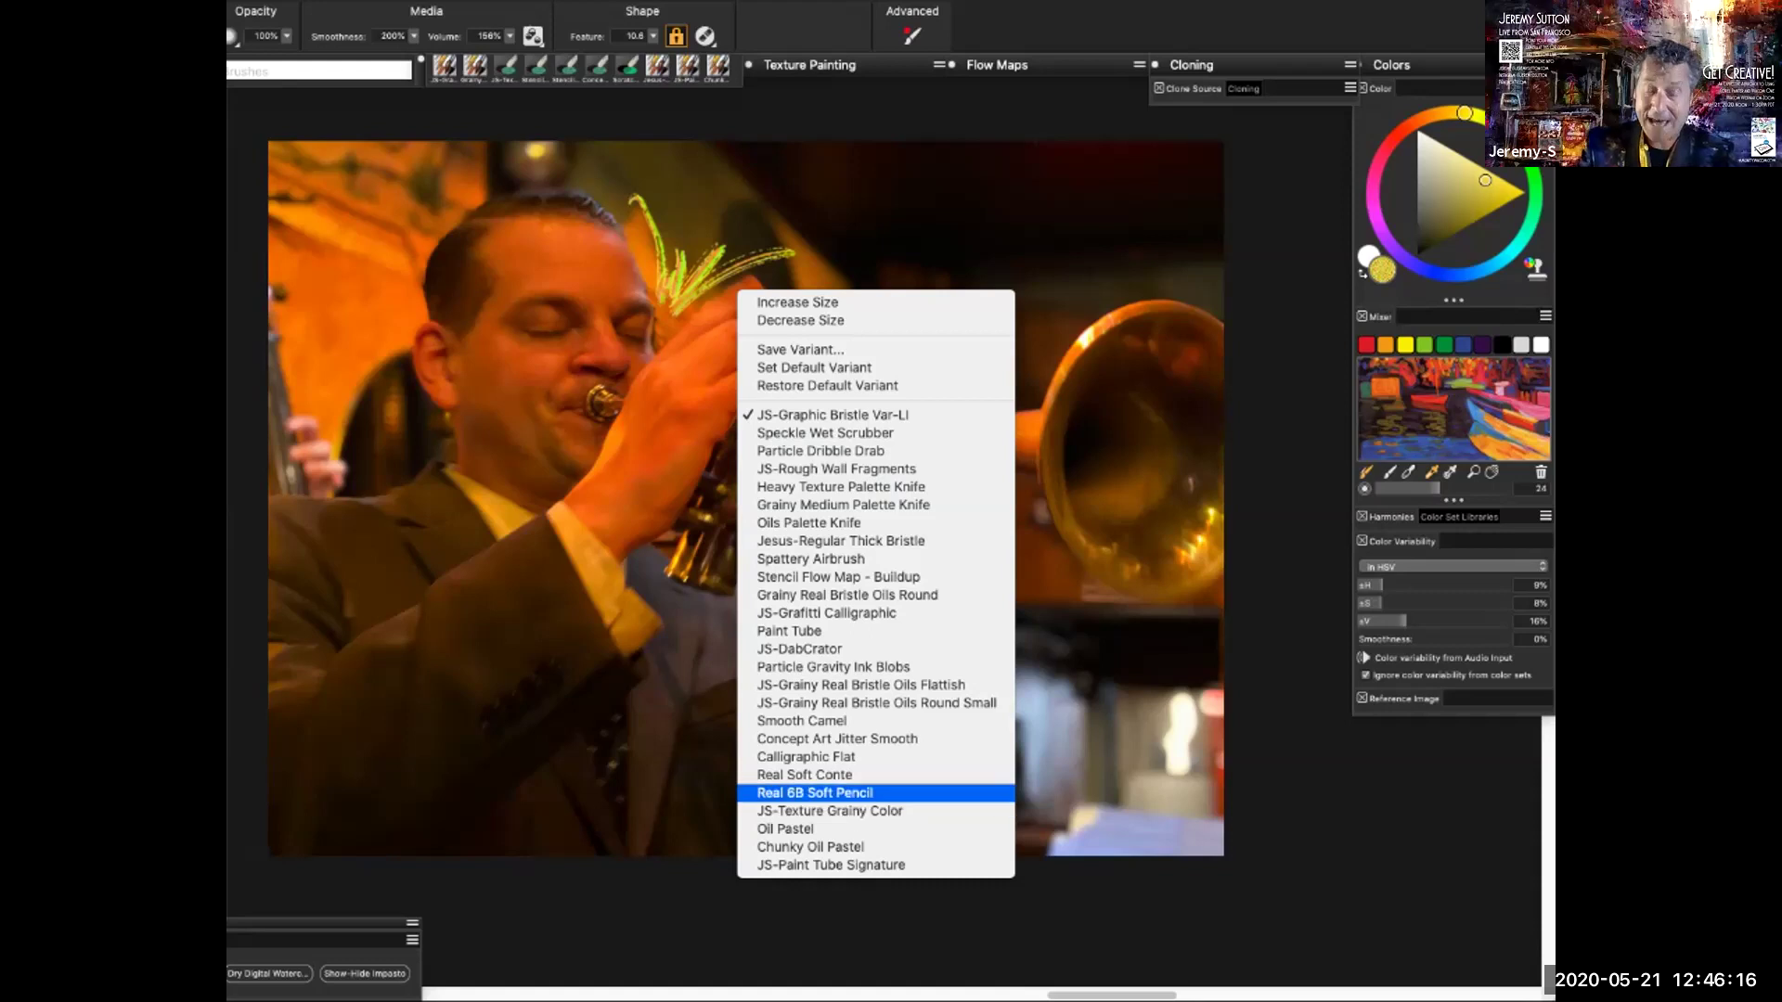
{"action": "left_click", "coordinate": [815, 792]}
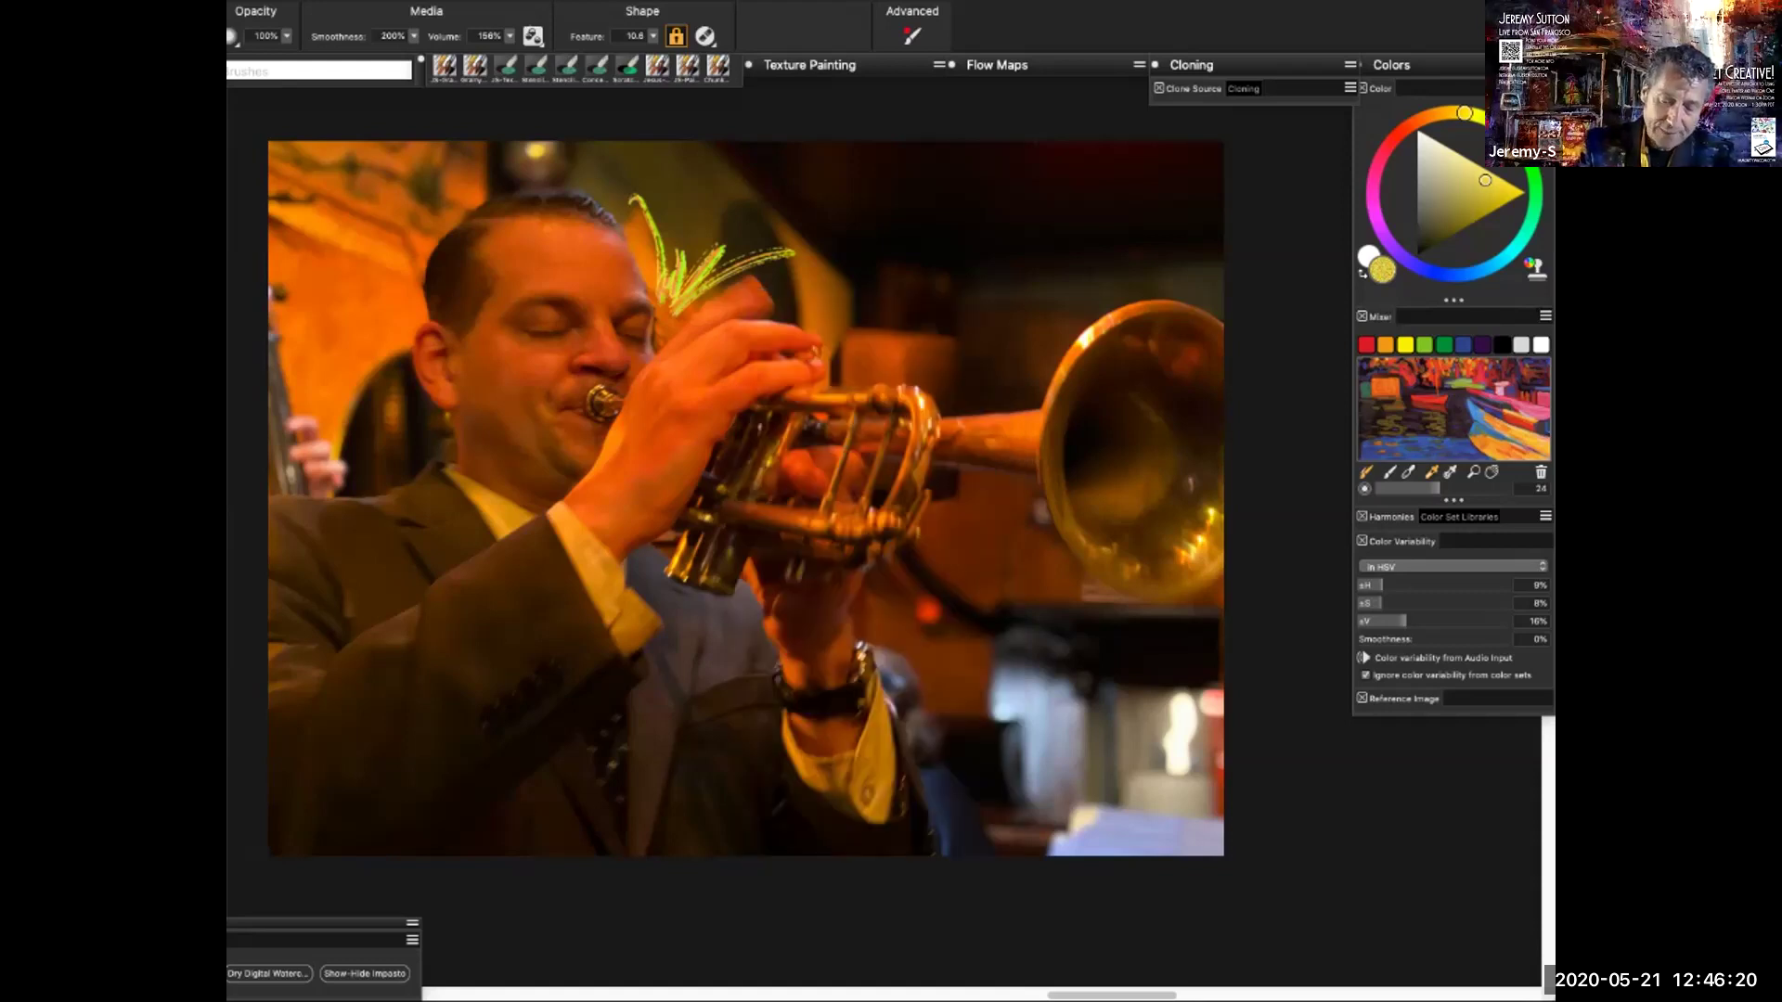
{"action": "left_click", "coordinate": [841, 257]}
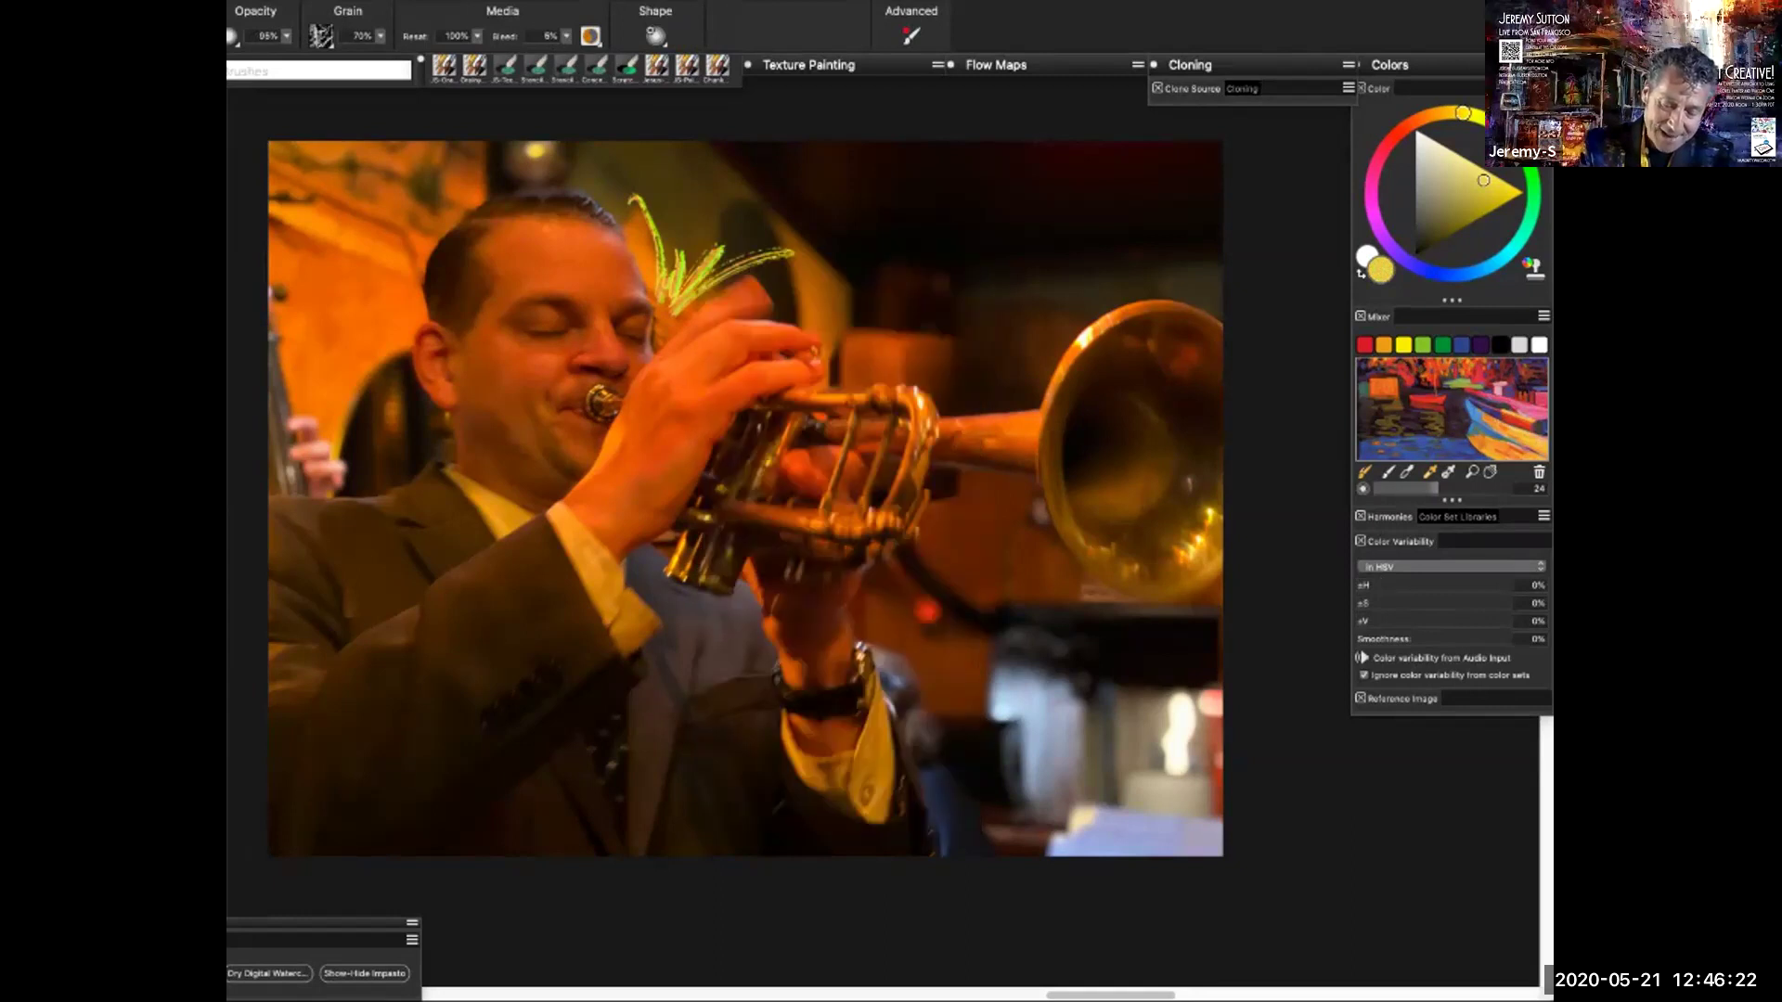
{"action": "right_click", "coordinate": [695, 240]}
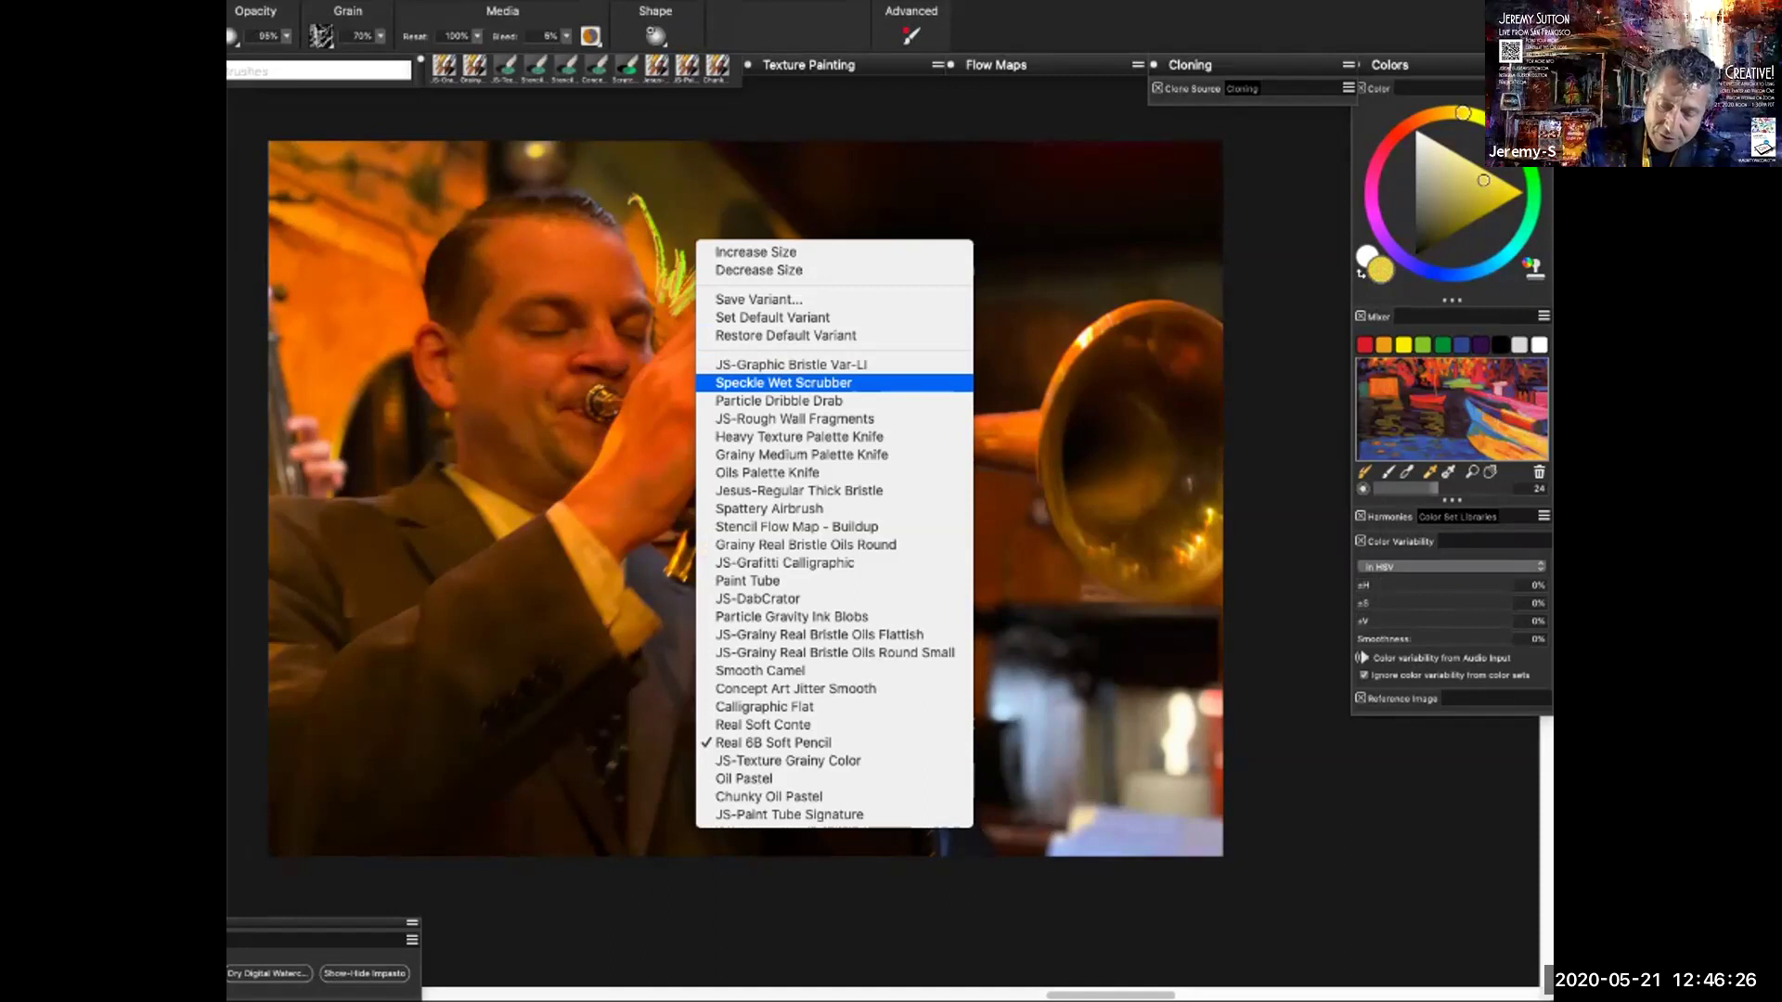
{"action": "left_click", "coordinate": [783, 382]}
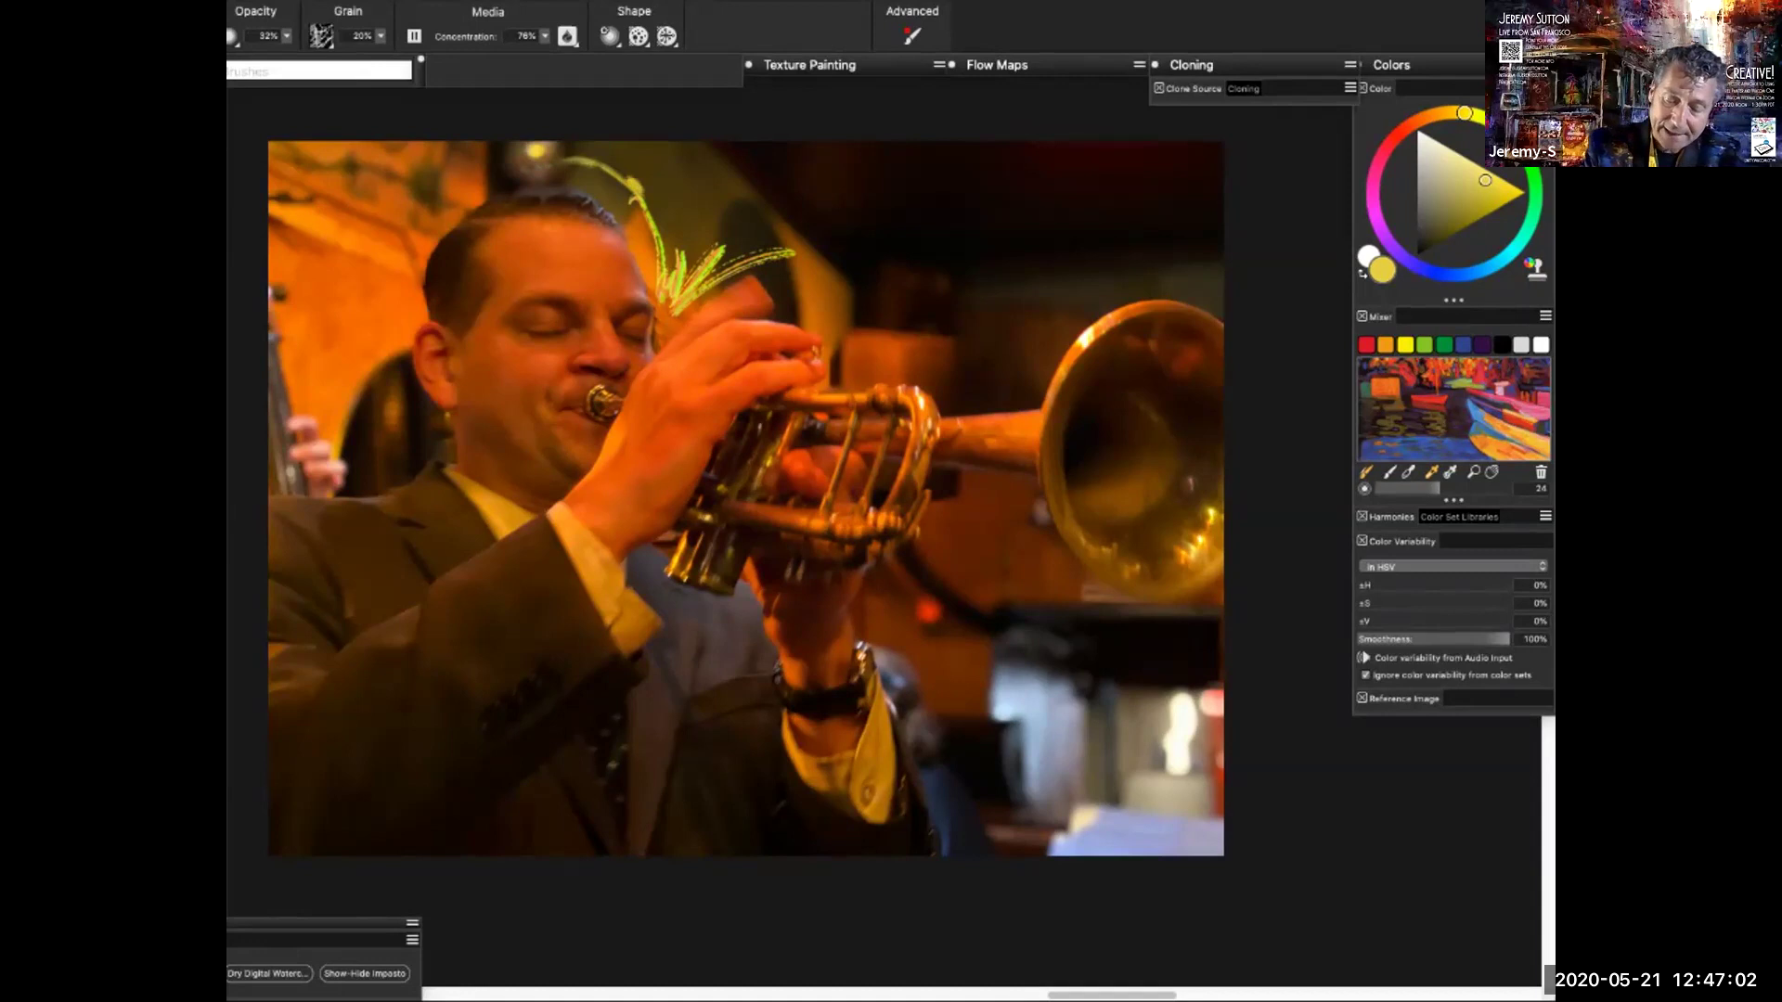
Paint purple strokes behind the trumpeter's head with the JS-Graphic Bristle Var-Li brush
{"action": "right_click", "coordinate": [858, 252]}
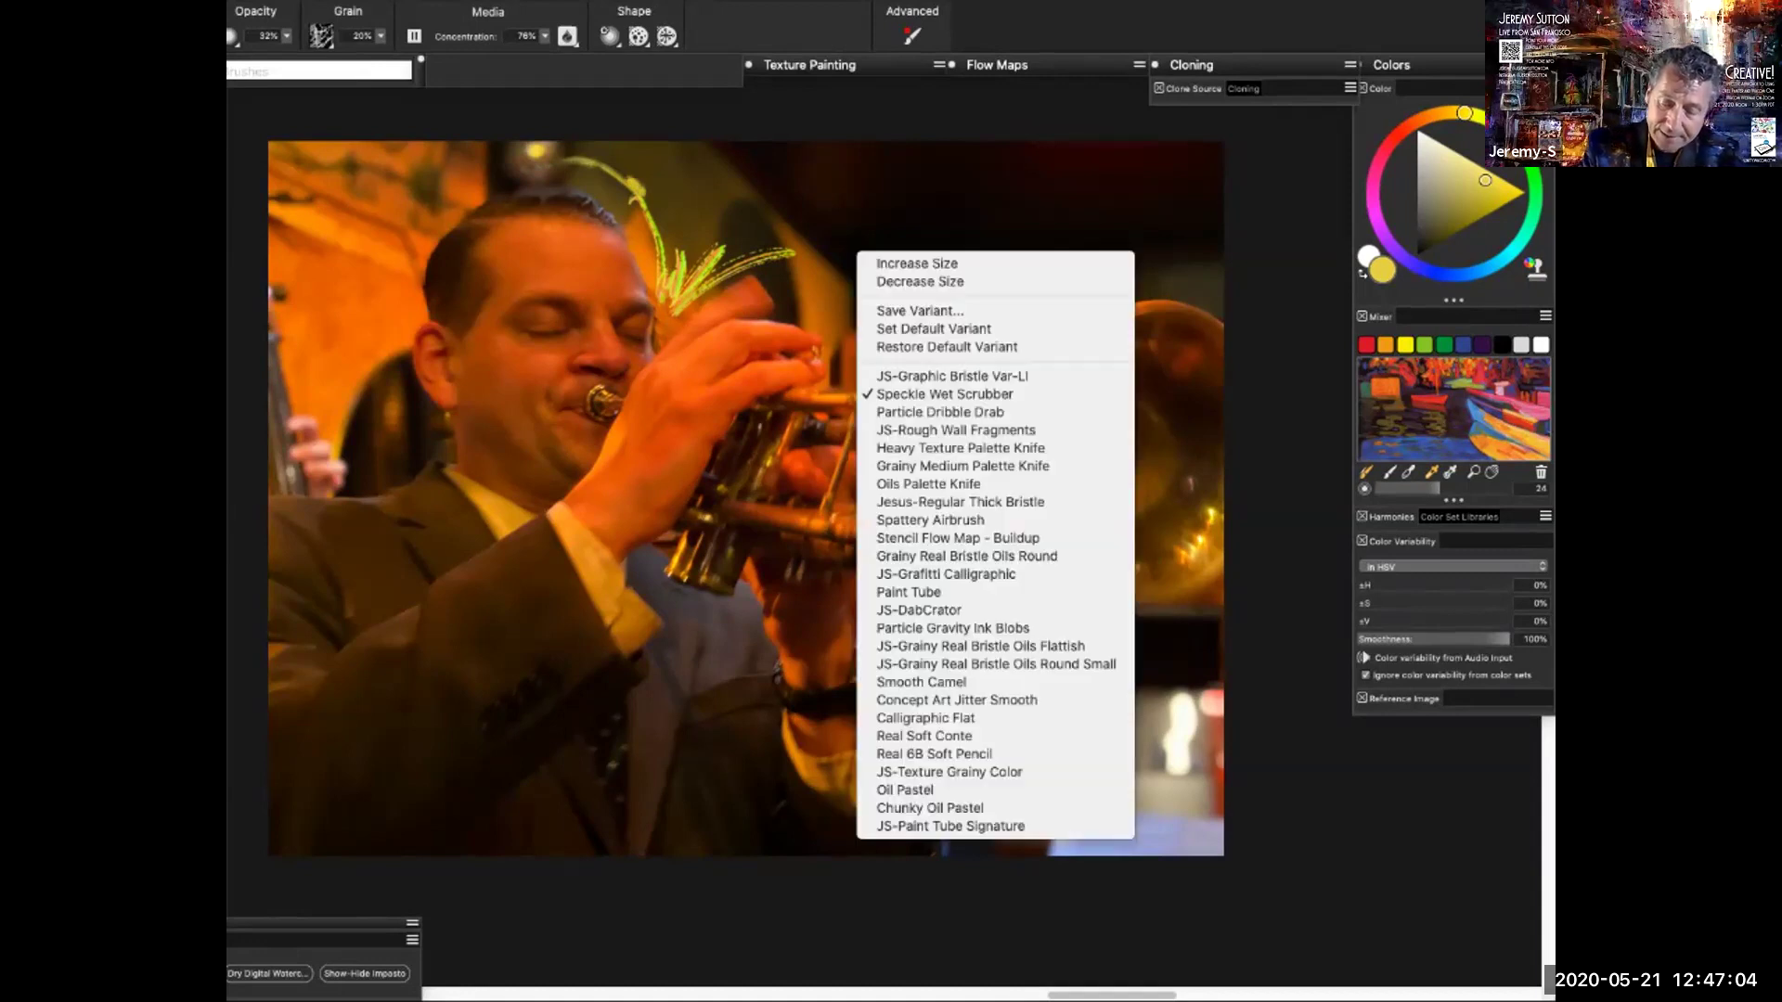
{"action": "left_click", "coordinate": [951, 376]}
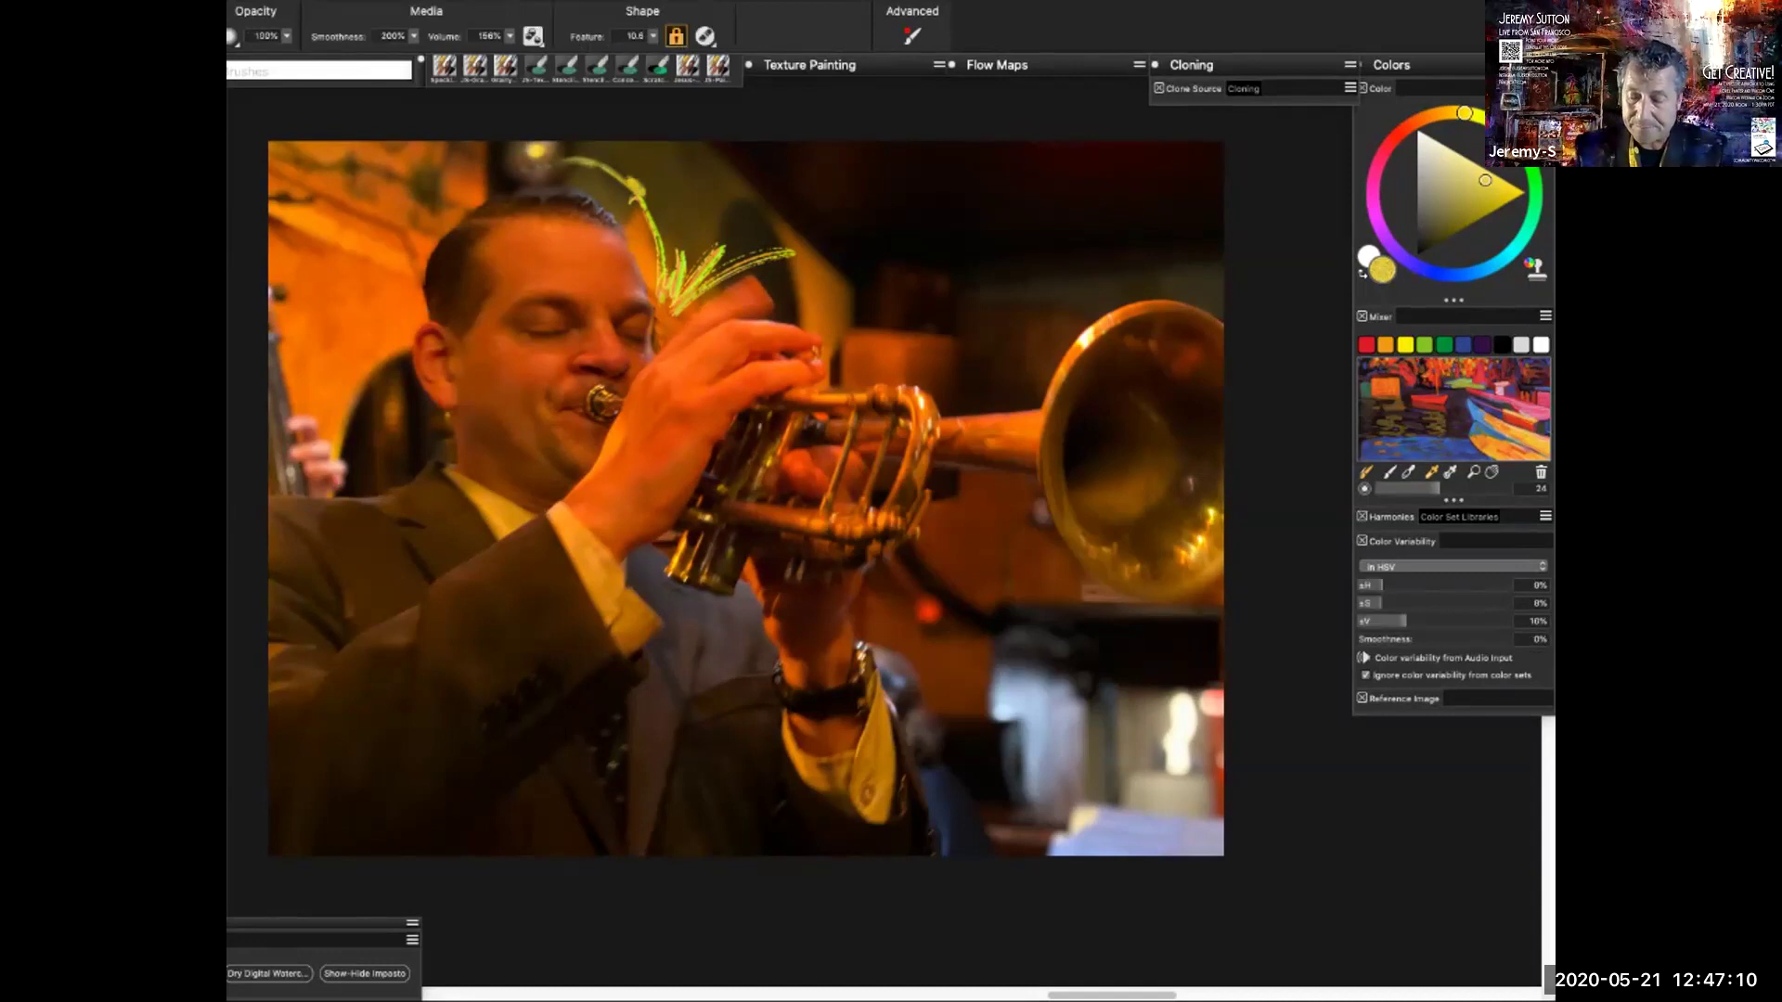
{"action": "left_click", "coordinate": [1387, 240]}
{"action": "left_click", "coordinate": [1478, 215]}
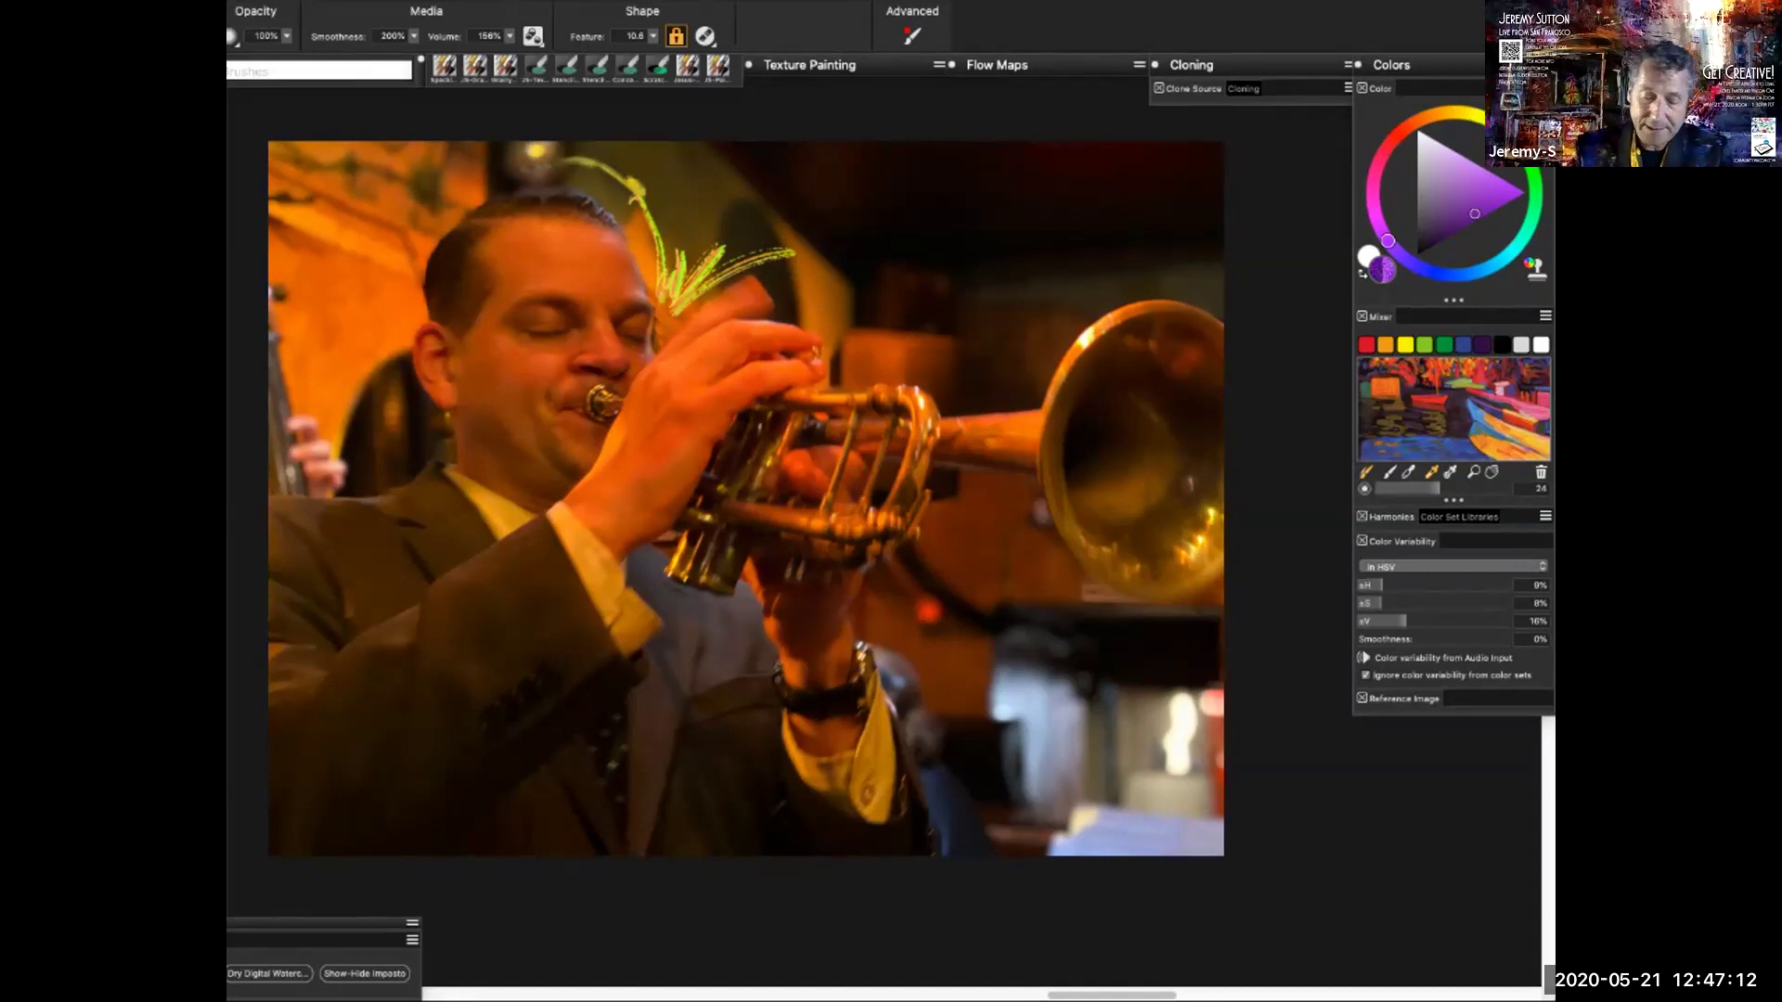
{"action": "mouse_move", "coordinate": [402, 263]}
{"action": "left_mouse_down"}
{"action": "mouse_move", "coordinate": [422, 320]}
{"action": "mouse_move", "coordinate": [414, 258]}
{"action": "mouse_move", "coordinate": [432, 232]}
{"action": "left_mouse_up"}
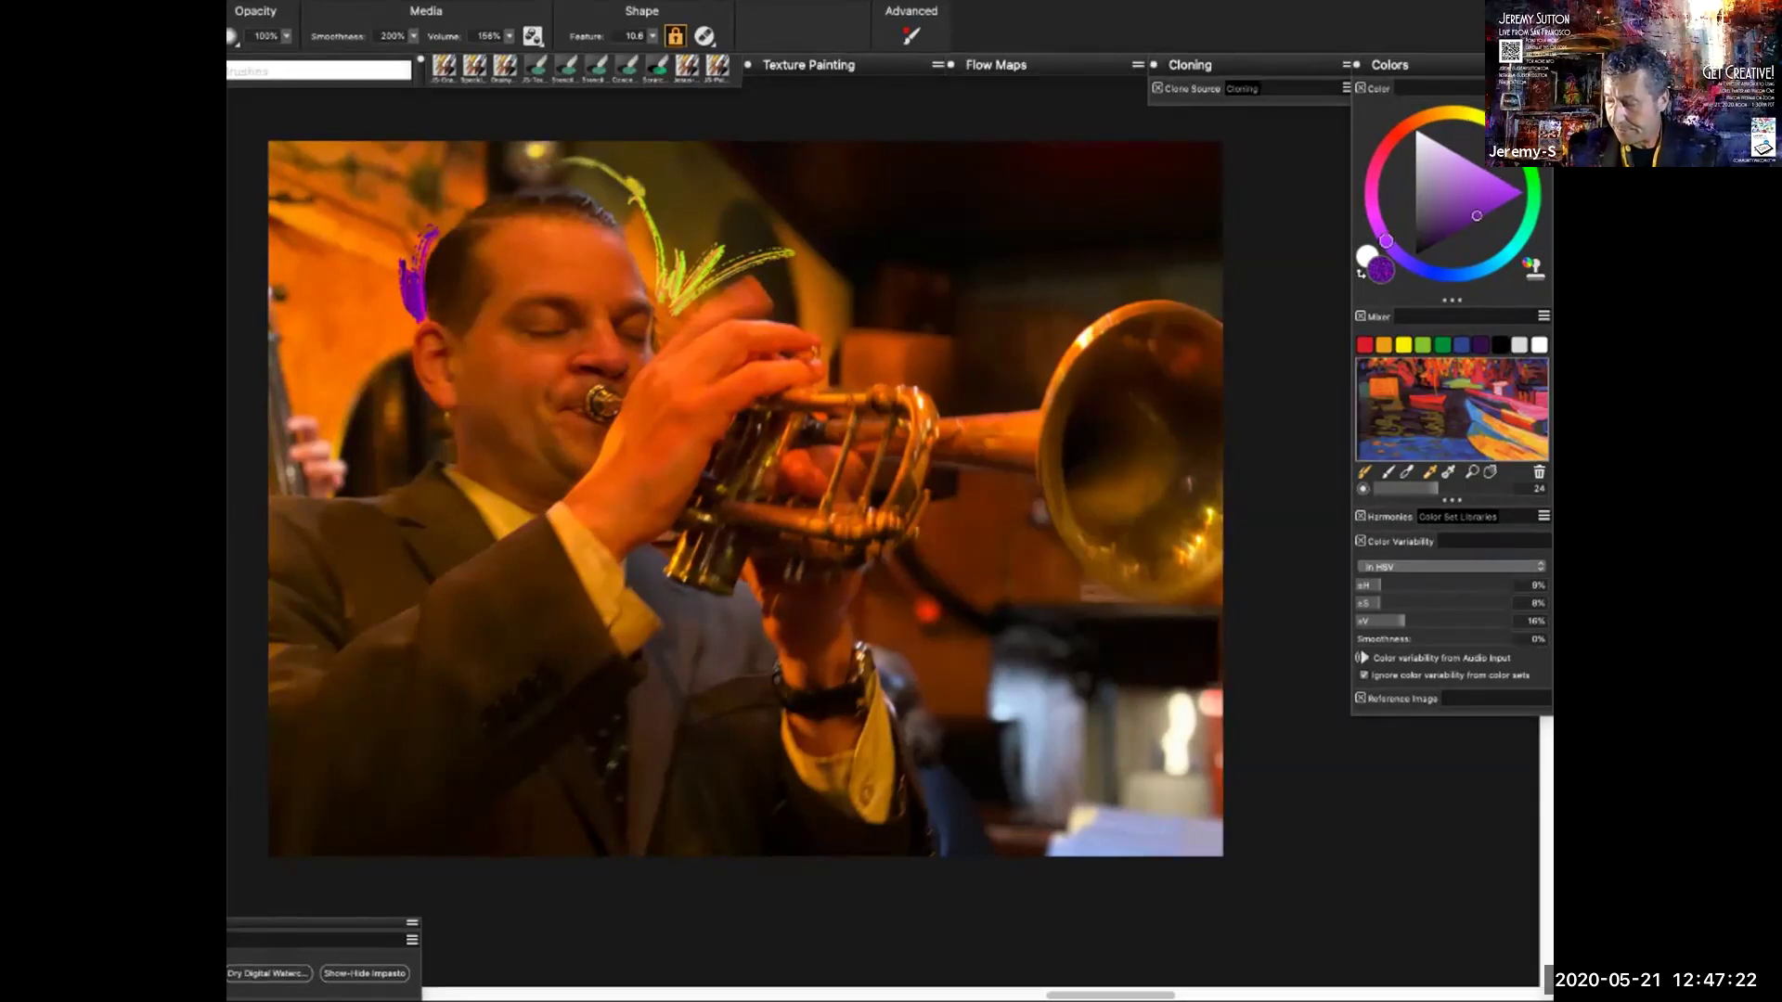
Paint a purple stroke along the upper-left outer rim of the trumpet bell
{"action": "key", "text": "super+plus"}
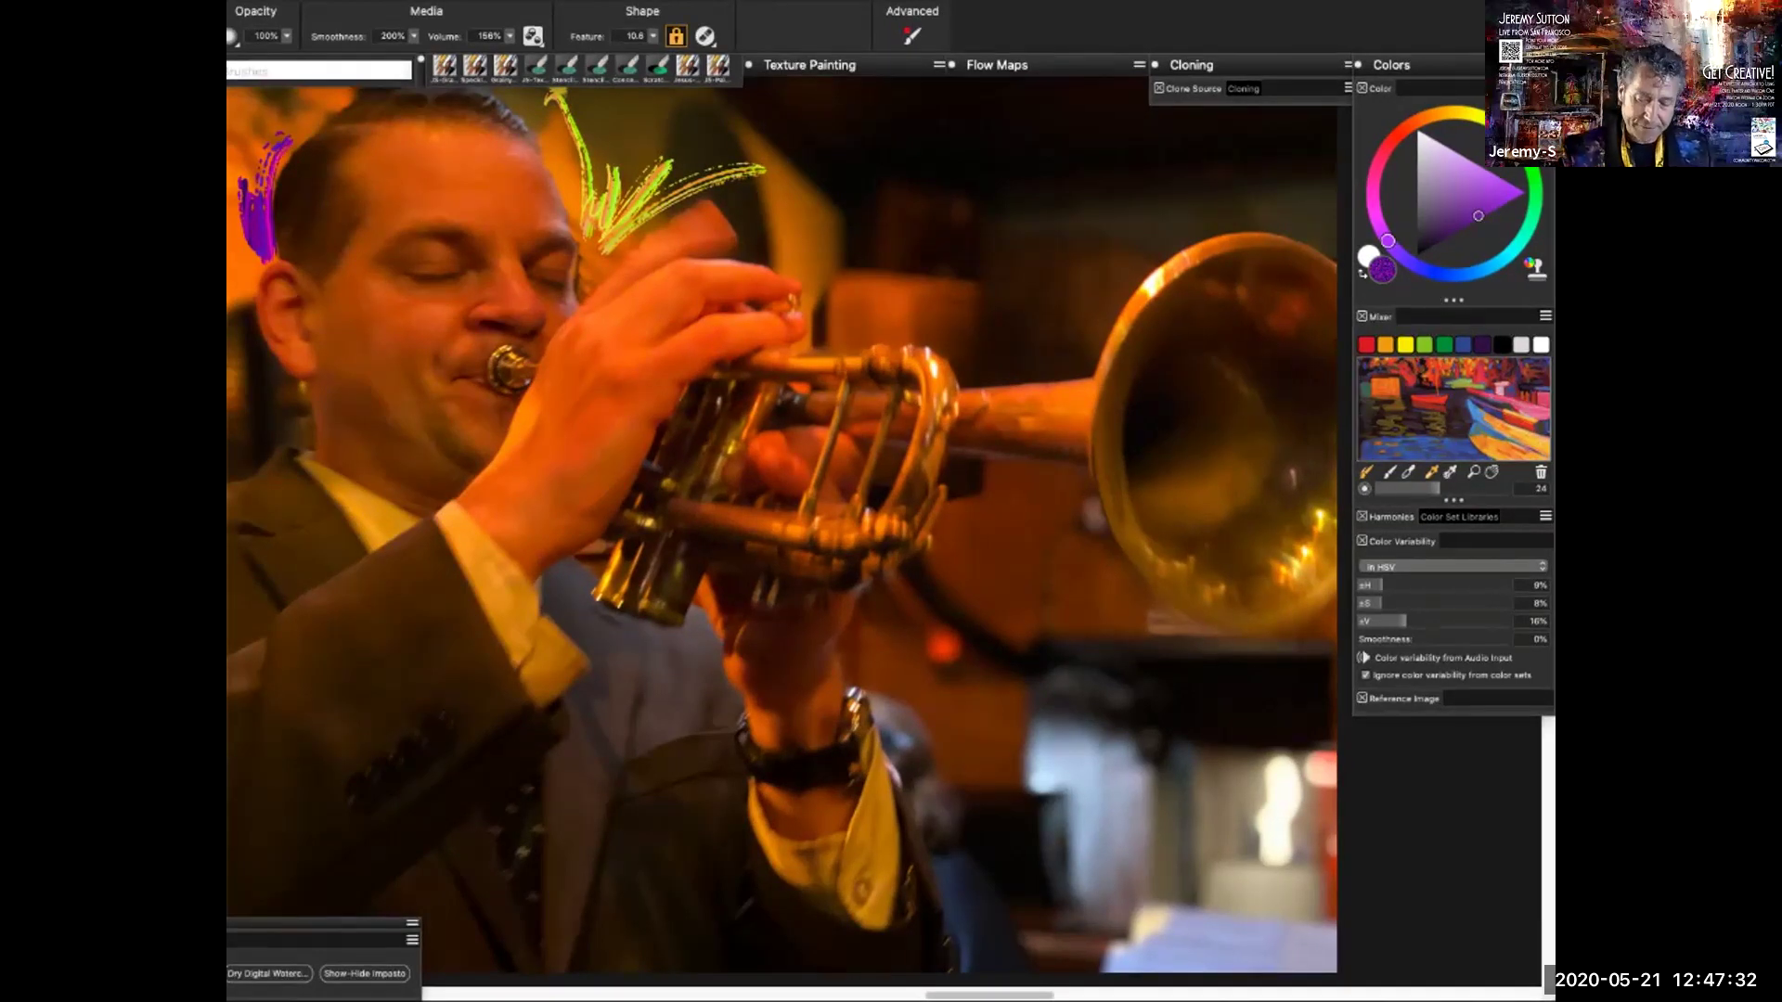
{"action": "mouse_move", "coordinate": [779, 529]}
{"action": "left_mouse_down"}
{"action": "mouse_move", "coordinate": [706, 553]}
{"action": "mouse_move", "coordinate": [538, 554]}
{"action": "left_mouse_up"}
{"action": "mouse_move", "coordinate": [855, 375]}
{"action": "left_mouse_down"}
{"action": "mouse_move", "coordinate": [832, 435]}
{"action": "mouse_move", "coordinate": [911, 291]}
{"action": "mouse_move", "coordinate": [974, 269]}
{"action": "left_mouse_up"}
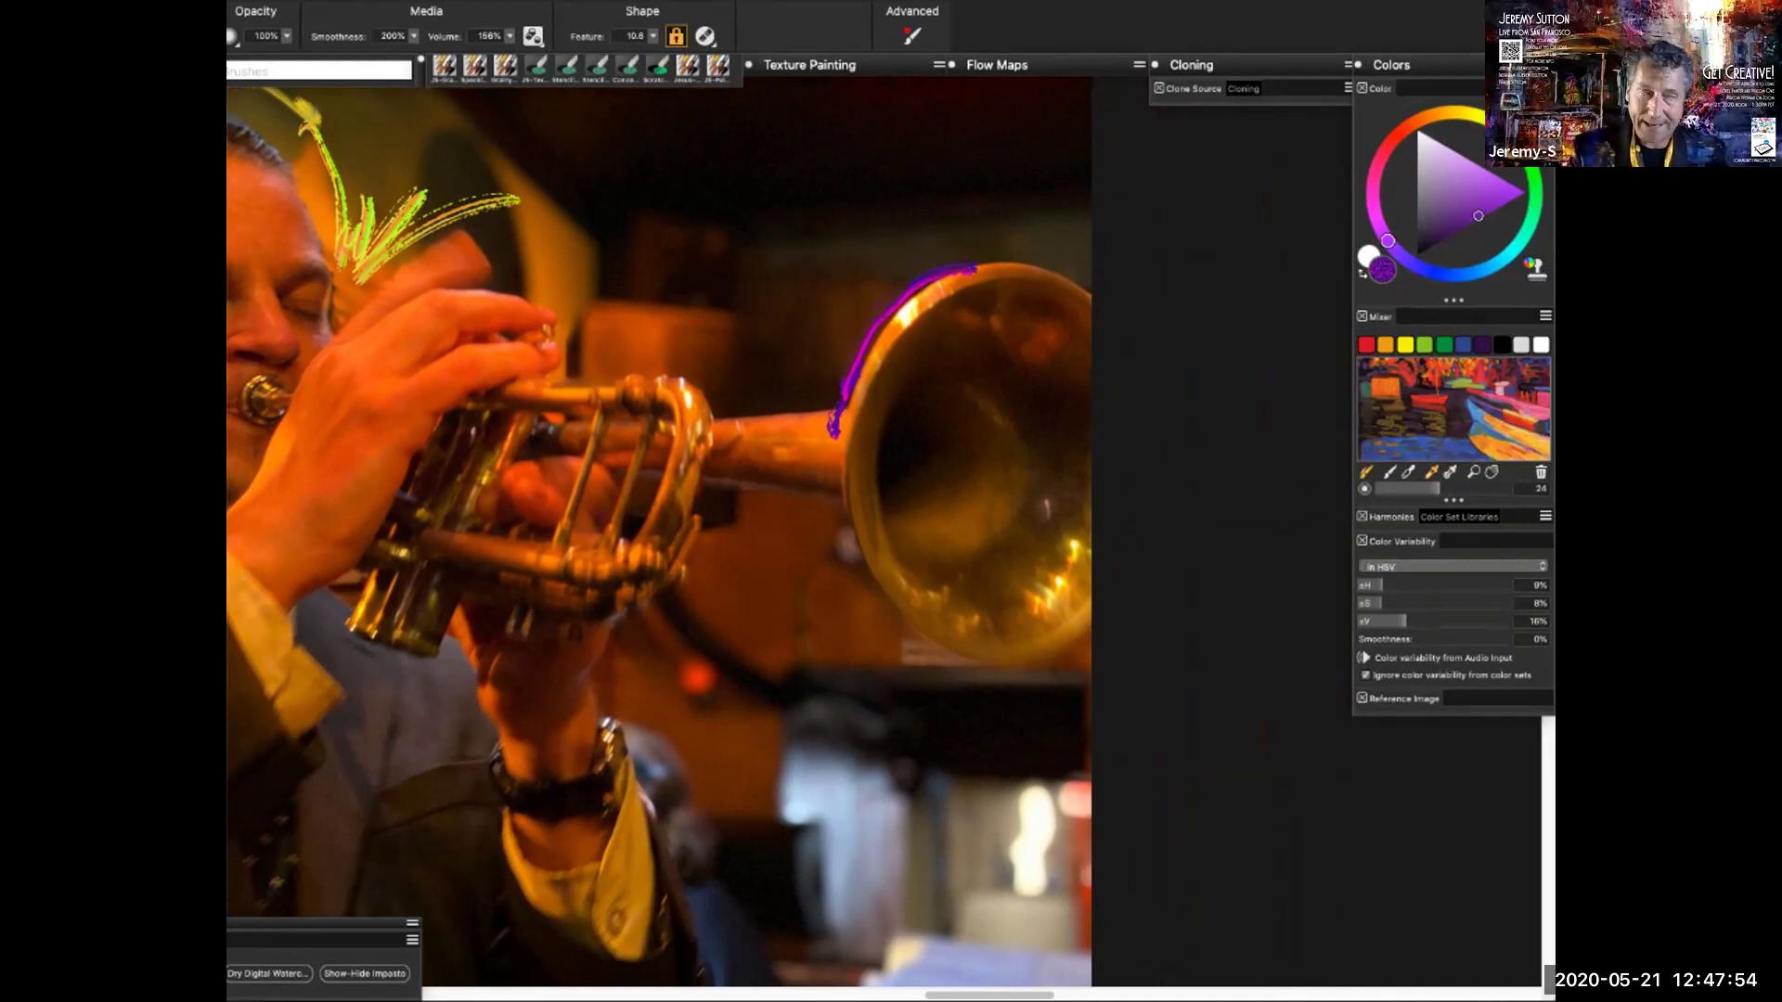
Paint teal strokes around the lower-left rim of the trumpet bell, thickening them inside the edge and extending them up over the purple
{"action": "left_click", "coordinate": [1508, 255]}
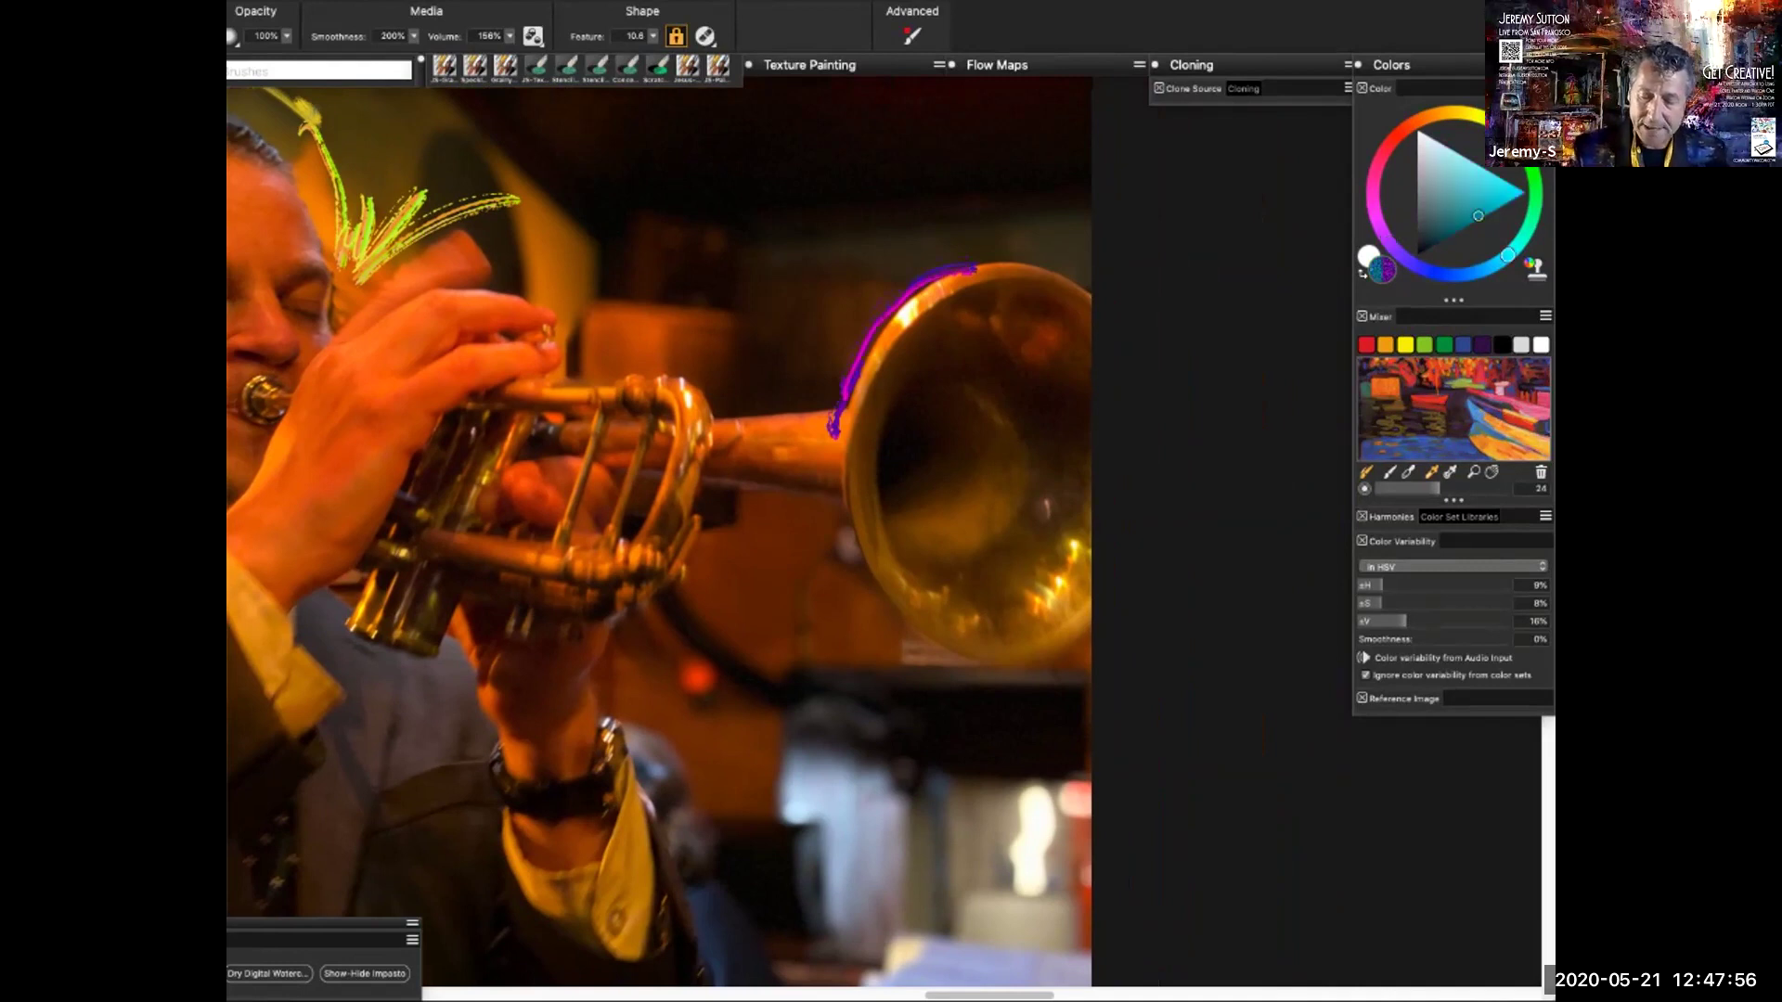
{"action": "mouse_move", "coordinate": [834, 423]}
{"action": "left_mouse_down"}
{"action": "mouse_move", "coordinate": [860, 550]}
{"action": "mouse_move", "coordinate": [943, 635]}
{"action": "mouse_move", "coordinate": [1017, 661]}
{"action": "mouse_move", "coordinate": [1077, 631]}
{"action": "left_mouse_up"}
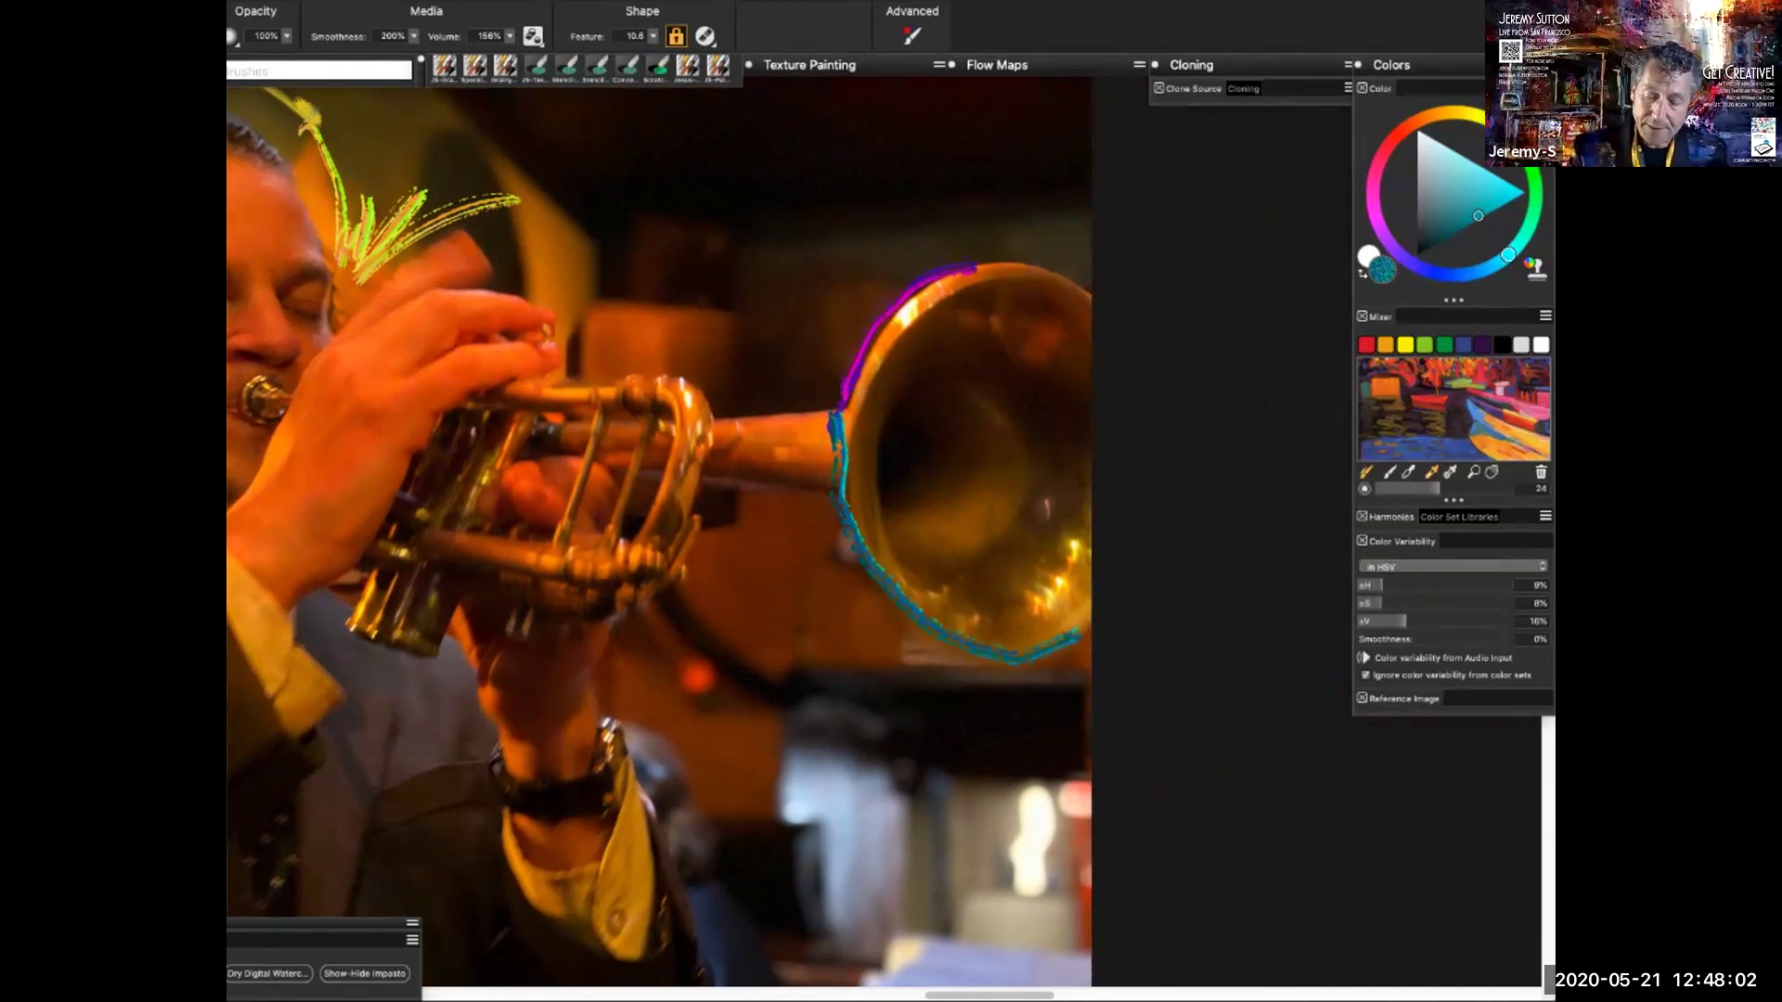
{"action": "mouse_move", "coordinate": [844, 436]}
{"action": "left_mouse_down"}
{"action": "mouse_move", "coordinate": [852, 529]}
{"action": "mouse_move", "coordinate": [868, 457]}
{"action": "mouse_move", "coordinate": [887, 521]}
{"action": "left_mouse_up"}
{"action": "mouse_move", "coordinate": [841, 523]}
{"action": "left_mouse_down"}
{"action": "mouse_move", "coordinate": [871, 586]}
{"action": "mouse_move", "coordinate": [873, 548]}
{"action": "mouse_move", "coordinate": [896, 566]}
{"action": "mouse_move", "coordinate": [886, 520]}
{"action": "mouse_move", "coordinate": [887, 543]}
{"action": "left_mouse_up"}
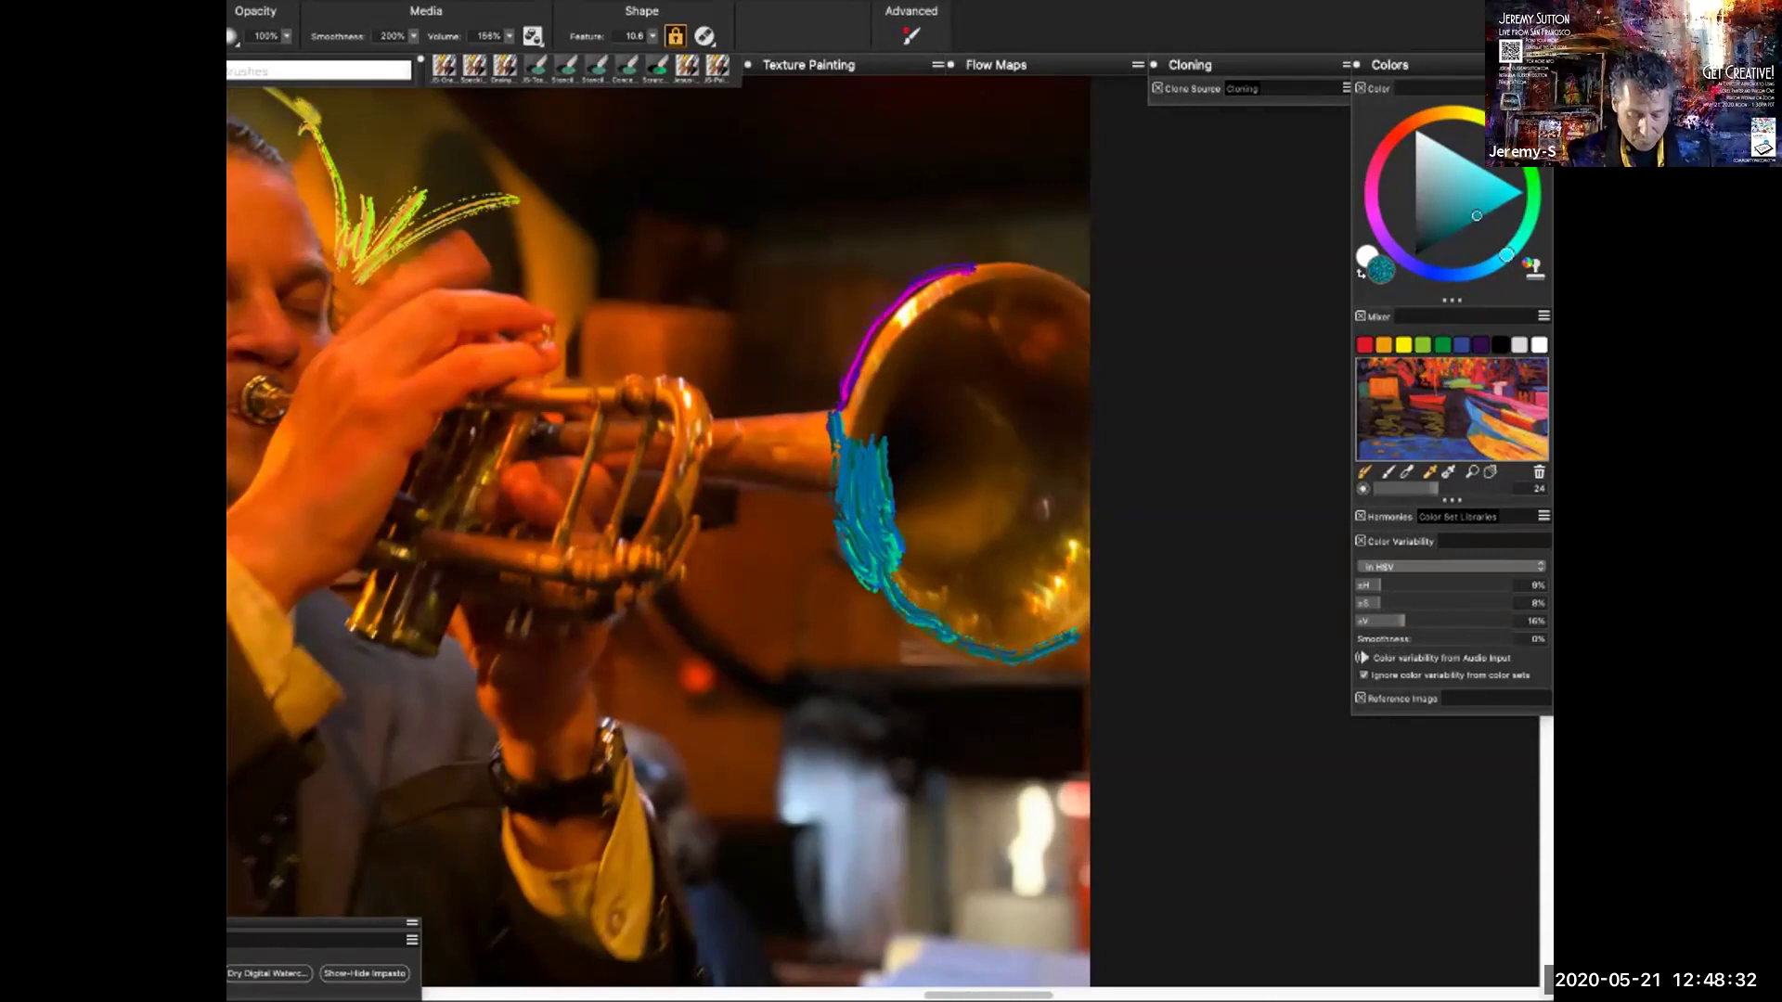
{"action": "key", "text": "super+plus"}
{"action": "key", "text": "super+plus"}
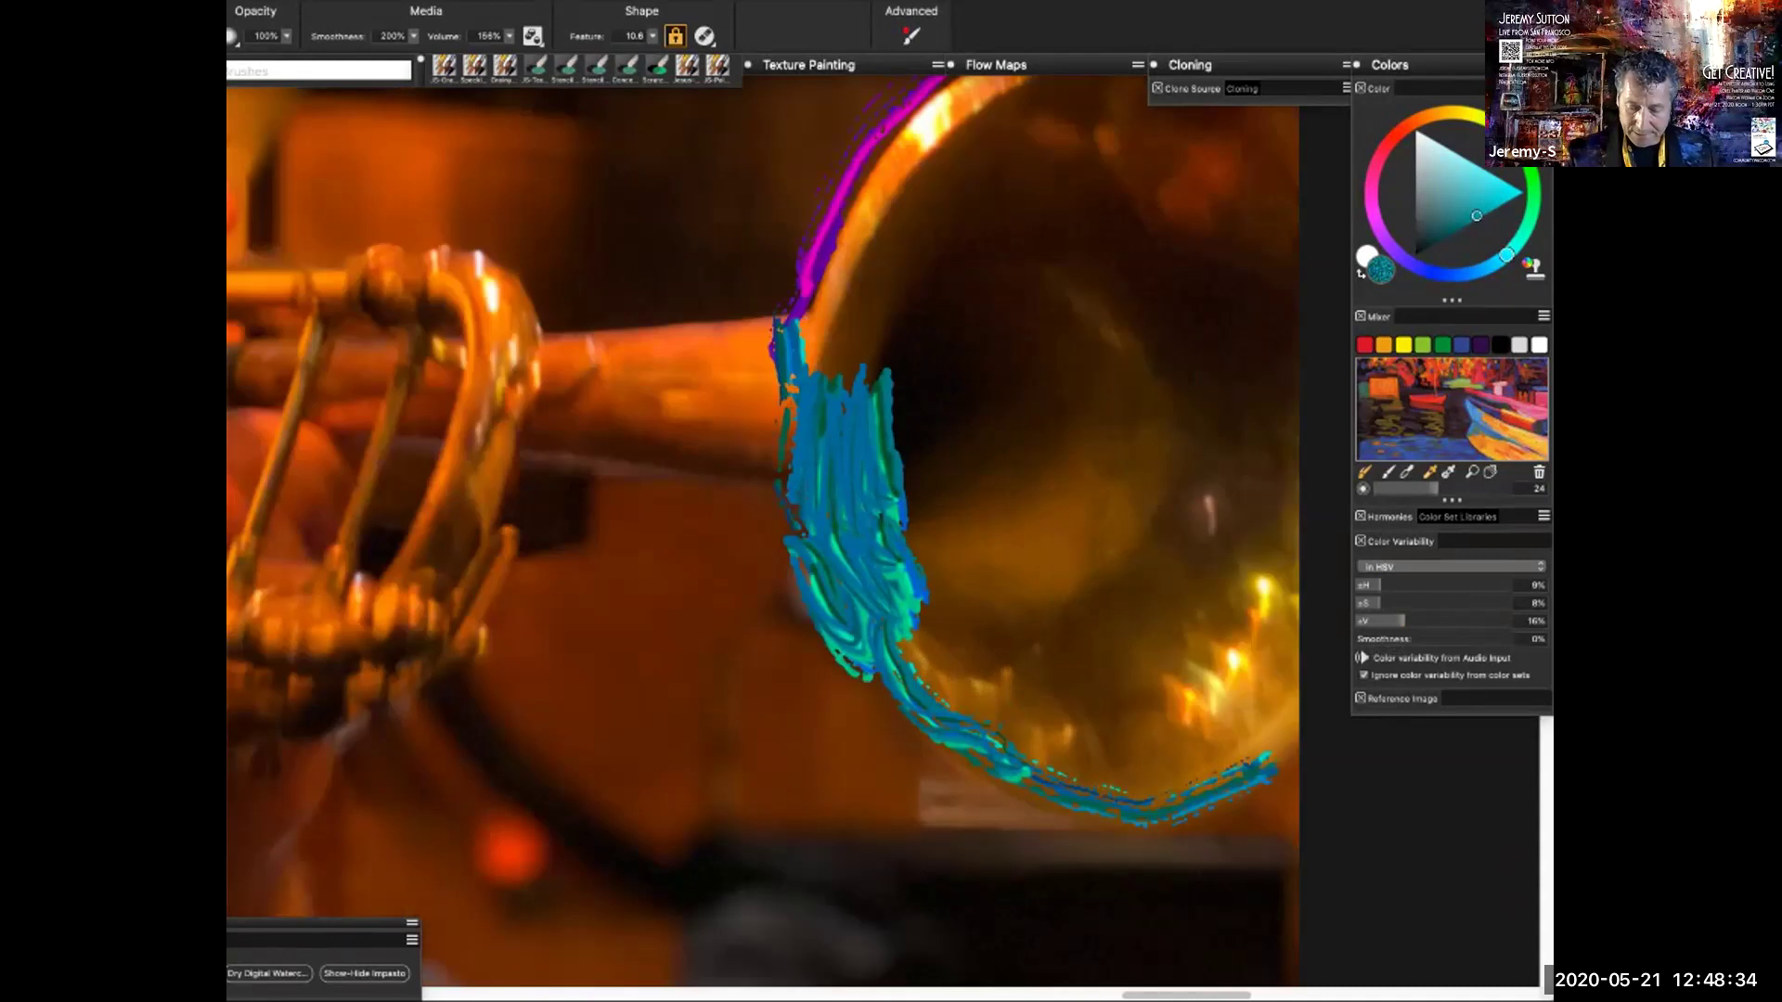
{"action": "mouse_move", "coordinate": [793, 386]}
{"action": "left_mouse_down"}
{"action": "mouse_move", "coordinate": [782, 354]}
{"action": "mouse_move", "coordinate": [805, 267]}
{"action": "mouse_move", "coordinate": [862, 217]}
{"action": "mouse_move", "coordinate": [800, 344]}
{"action": "mouse_move", "coordinate": [811, 501]}
{"action": "left_mouse_up"}
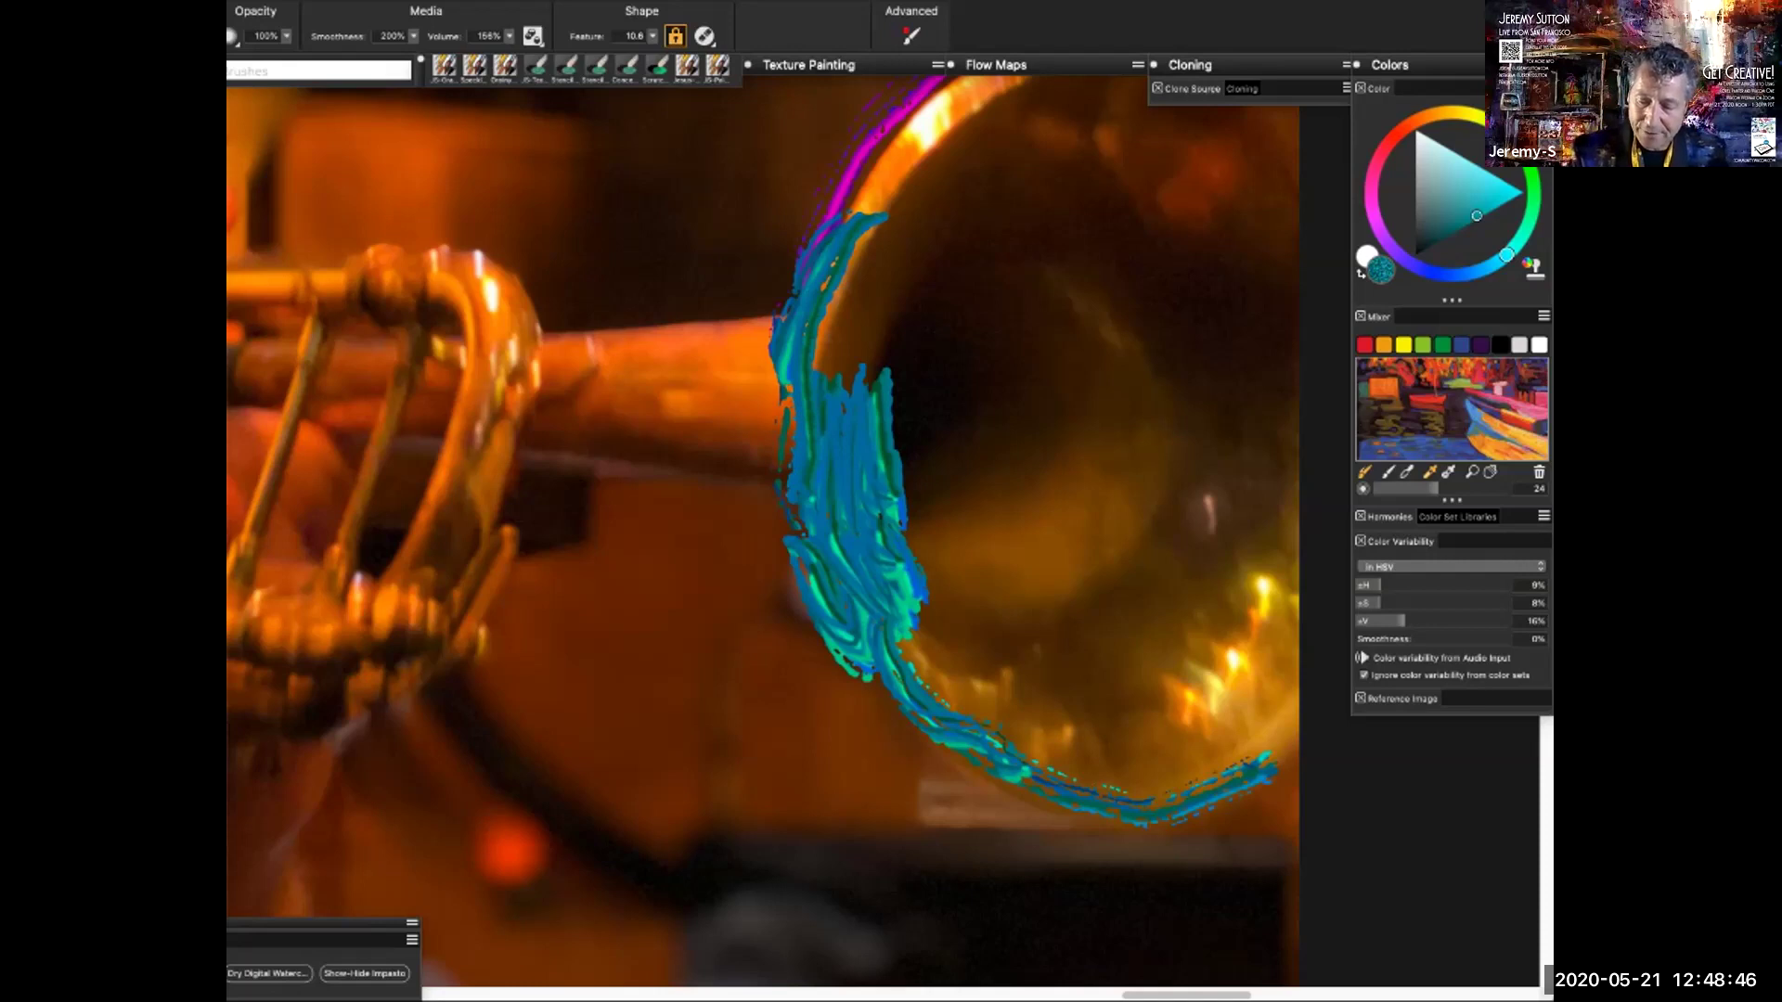
Paint red-orange strokes along the upper and middle part of the trumpet tube leading into the bell
{"action": "left_click", "coordinate": [1417, 120]}
{"action": "left_click", "coordinate": [1471, 192]}
{"action": "left_click", "coordinate": [1494, 211]}
{"action": "left_click_drag", "start_coordinate": [557, 368], "coordinate": [789, 327]}
{"action": "left_click_drag", "start_coordinate": [543, 373], "coordinate": [780, 370]}
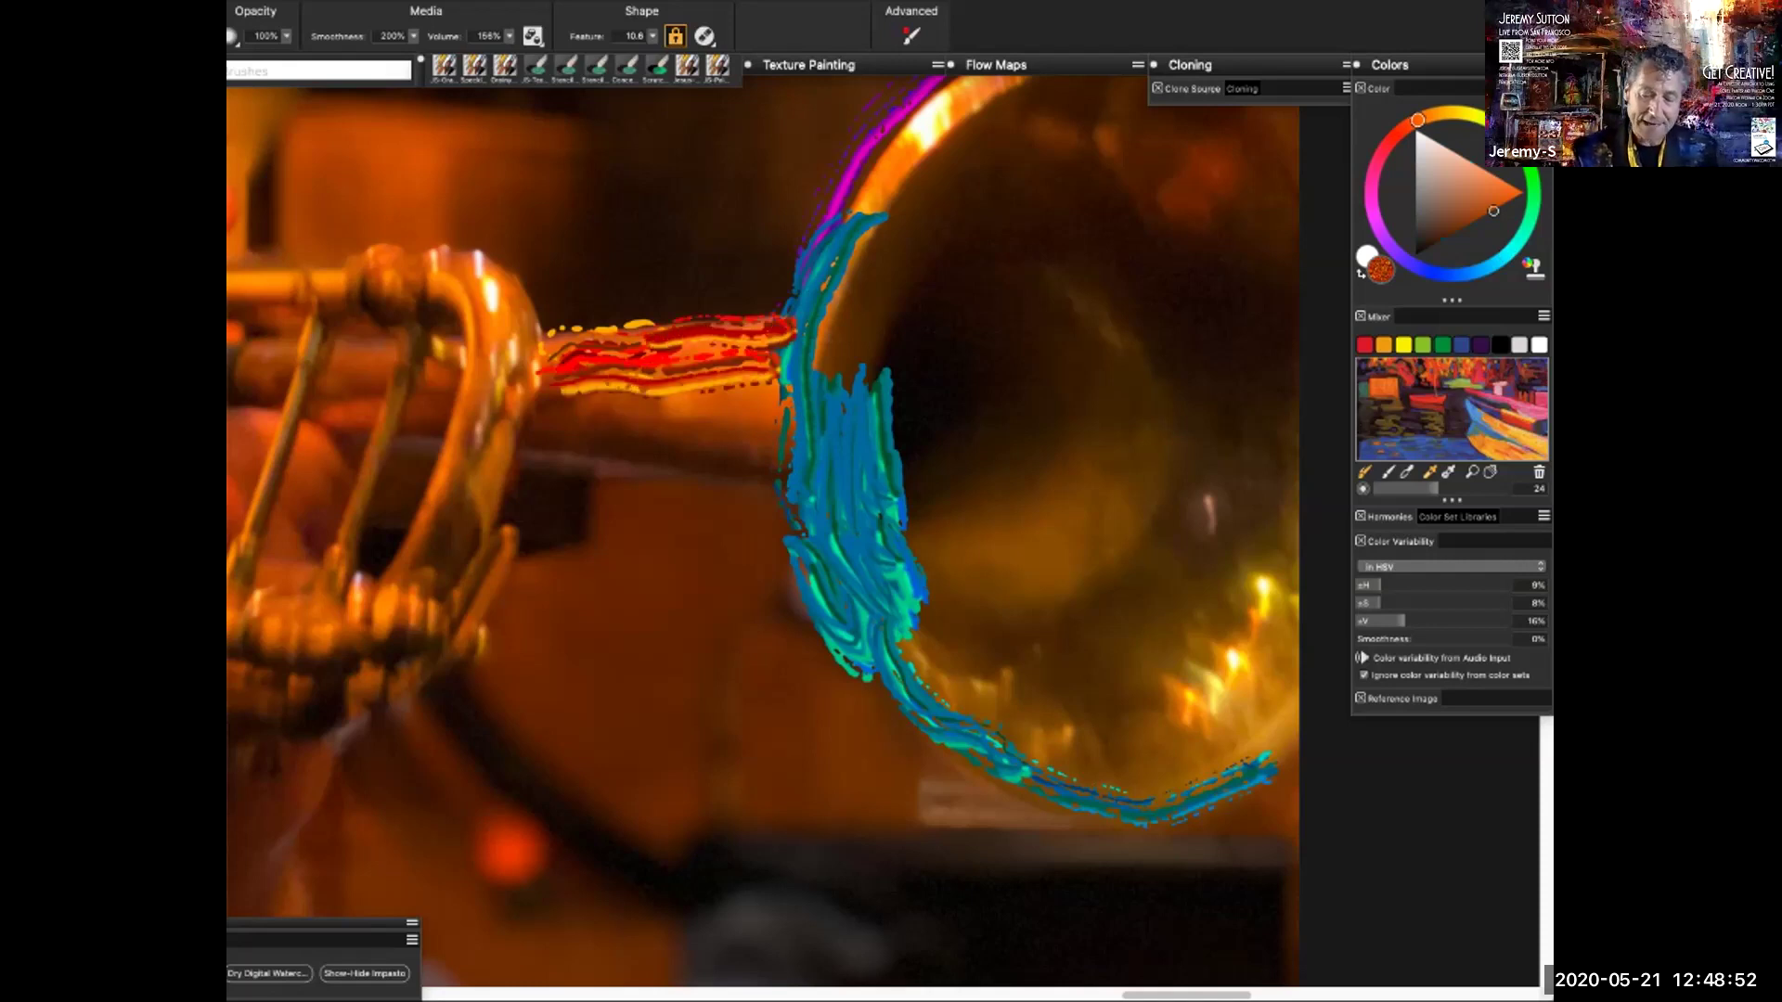
{"action": "left_click_drag", "start_coordinate": [537, 398], "coordinate": [752, 408]}
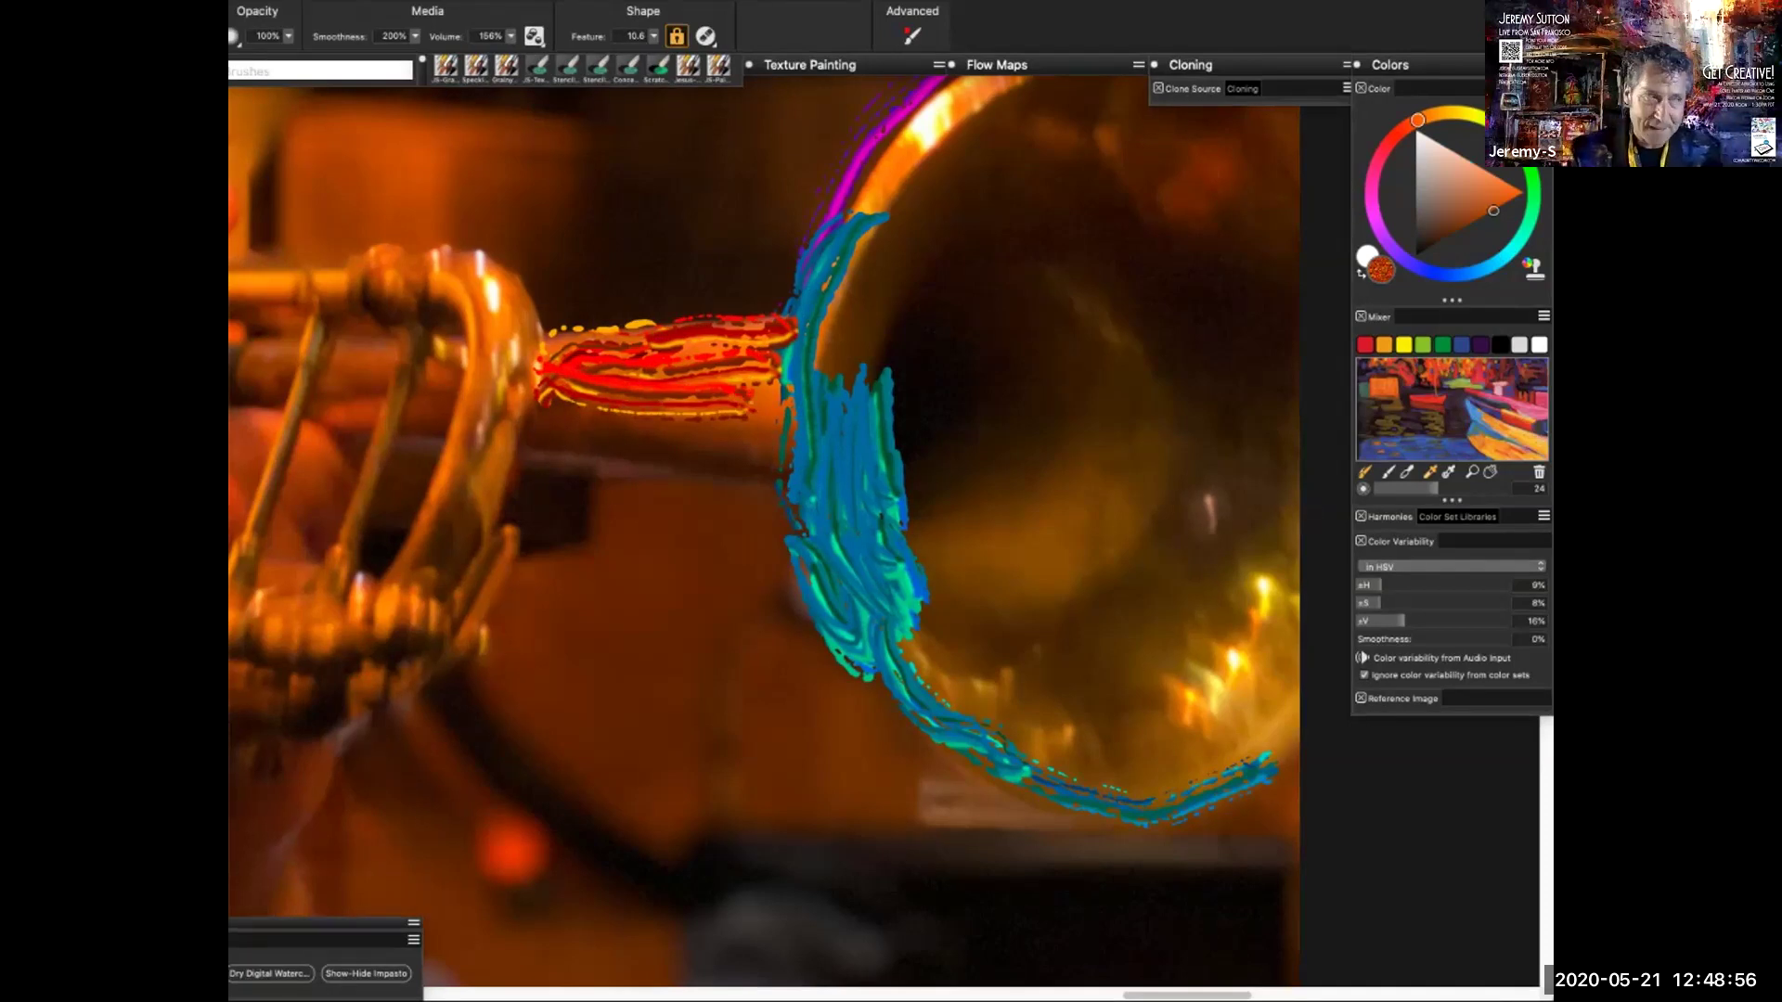
Shade the underside of the trumpet tube with progressively darker orange-brown strokes
{"action": "left_click", "coordinate": [1463, 209]}
{"action": "left_click", "coordinate": [1462, 215]}
{"action": "mouse_move", "coordinate": [540, 405]}
{"action": "left_mouse_down"}
{"action": "mouse_move", "coordinate": [524, 422]}
{"action": "mouse_move", "coordinate": [777, 436]}
{"action": "left_mouse_up"}
{"action": "left_click_drag", "start_coordinate": [1463, 214], "coordinate": [1455, 233]}
{"action": "mouse_move", "coordinate": [538, 436]}
{"action": "left_mouse_down"}
{"action": "mouse_move", "coordinate": [521, 453]}
{"action": "mouse_move", "coordinate": [698, 441]}
{"action": "mouse_move", "coordinate": [772, 473]}
{"action": "left_mouse_up"}
Paint pale yellow highlights along the top edge of the tube and down the bell's upper-left rim
{"action": "left_click_drag", "start_coordinate": [1463, 177], "coordinate": [1468, 172]}
{"action": "left_click", "coordinate": [1469, 114]}
{"action": "left_click", "coordinate": [1479, 167]}
{"action": "left_click_drag", "start_coordinate": [543, 336], "coordinate": [790, 338]}
{"action": "left_click_drag", "start_coordinate": [928, 116], "coordinate": [868, 193]}
{"action": "mouse_move", "coordinate": [923, 122]}
{"action": "left_mouse_down"}
{"action": "mouse_move", "coordinate": [939, 115]}
{"action": "mouse_move", "coordinate": [889, 193]}
{"action": "left_mouse_up"}
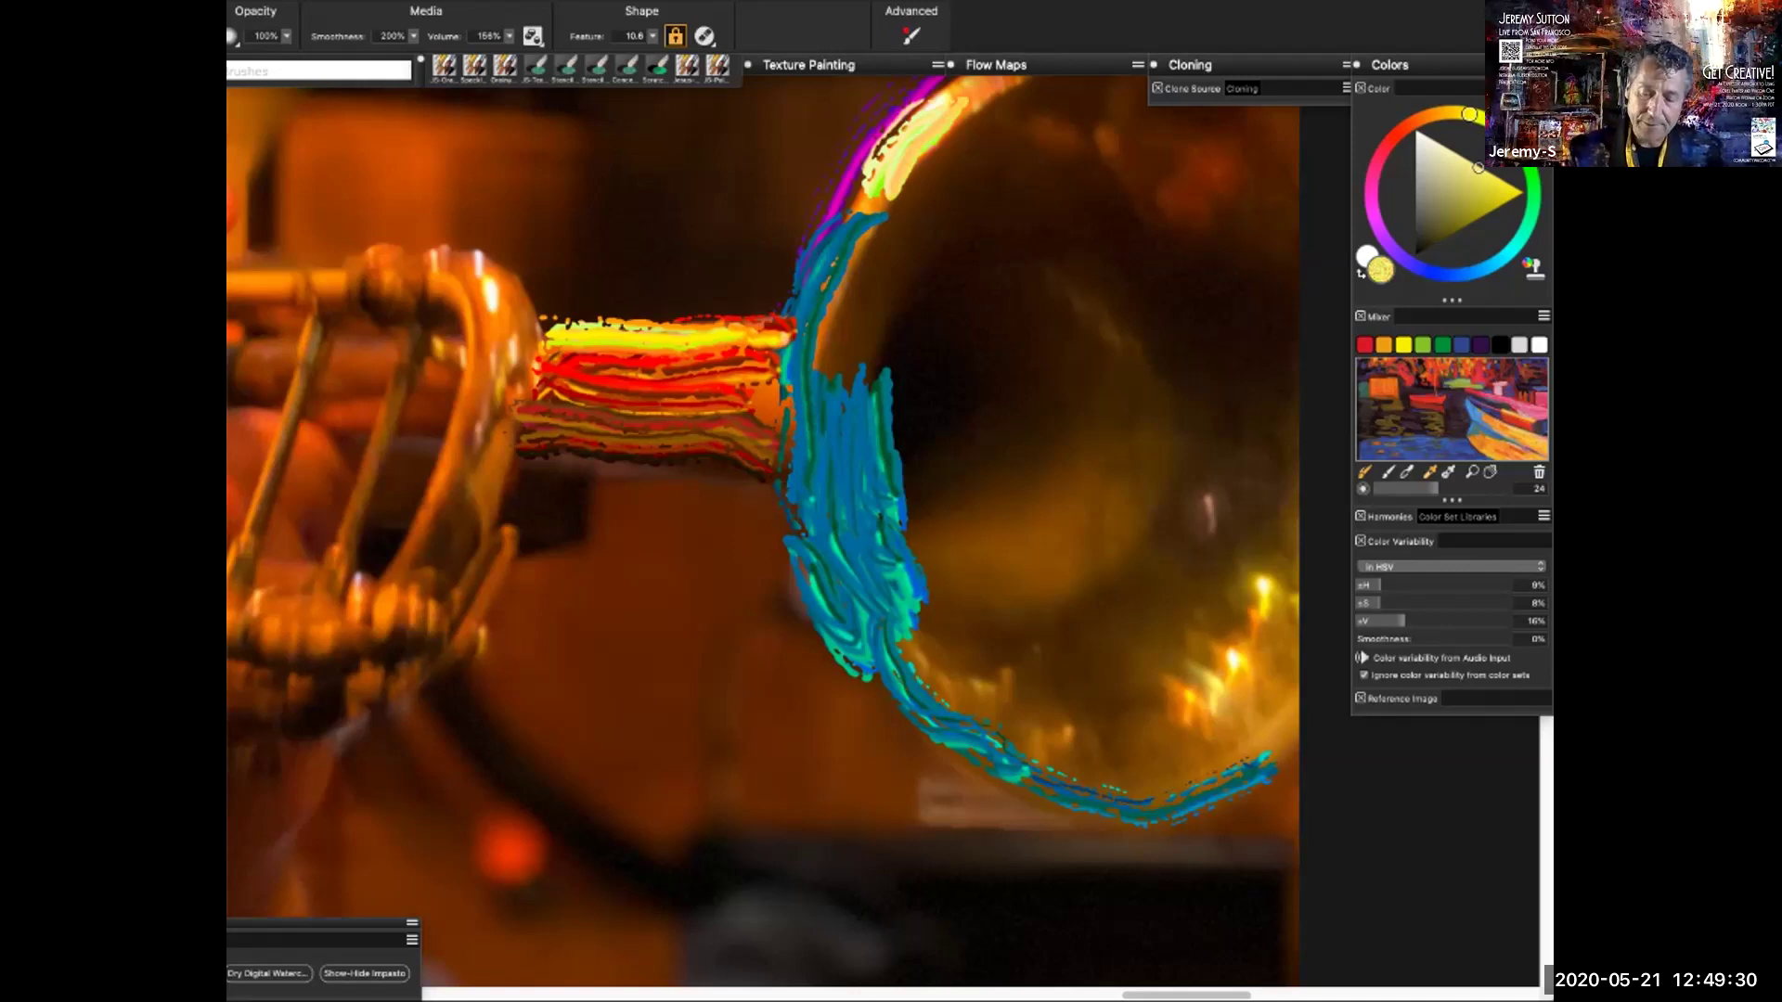
{"action": "mouse_move", "coordinate": [826, 379]}
{"action": "left_mouse_down"}
{"action": "mouse_move", "coordinate": [805, 267]}
{"action": "mouse_move", "coordinate": [819, 278]}
{"action": "mouse_move", "coordinate": [895, 190]}
{"action": "left_mouse_up"}
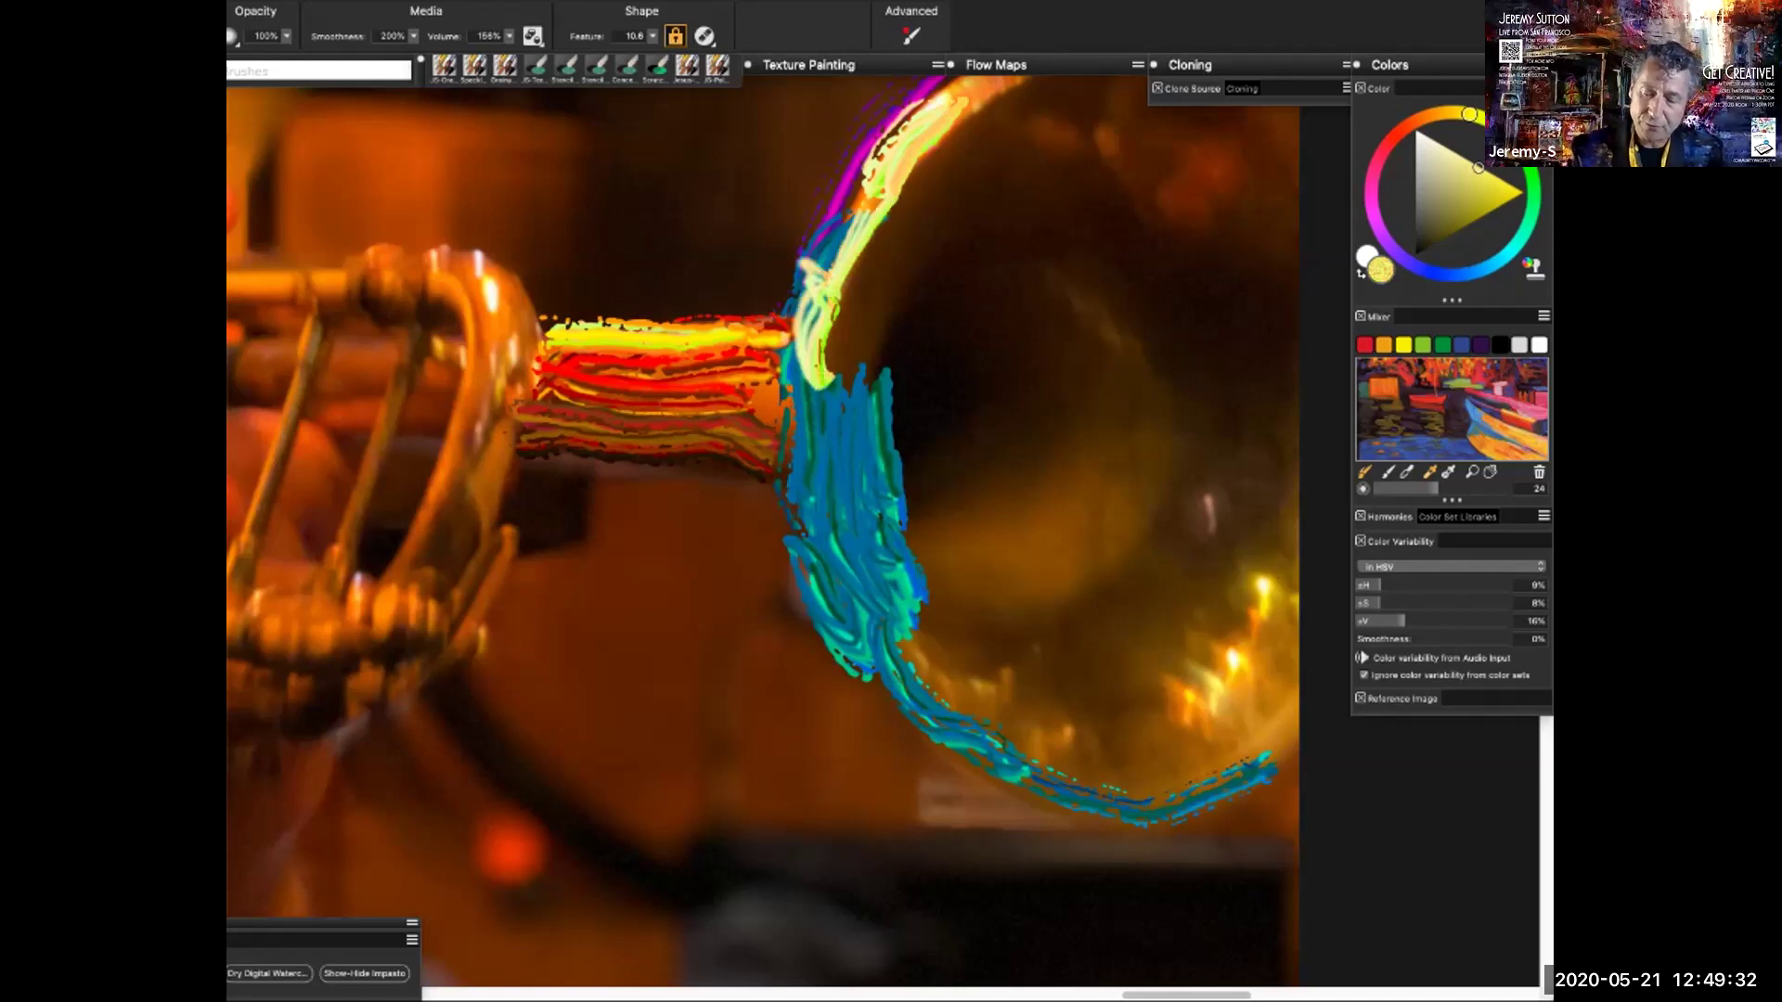
Paint darker orange strokes on the bell's left rim, the curved tubing beside the valves, and the background below the tube
{"action": "left_click", "coordinate": [1422, 117]}
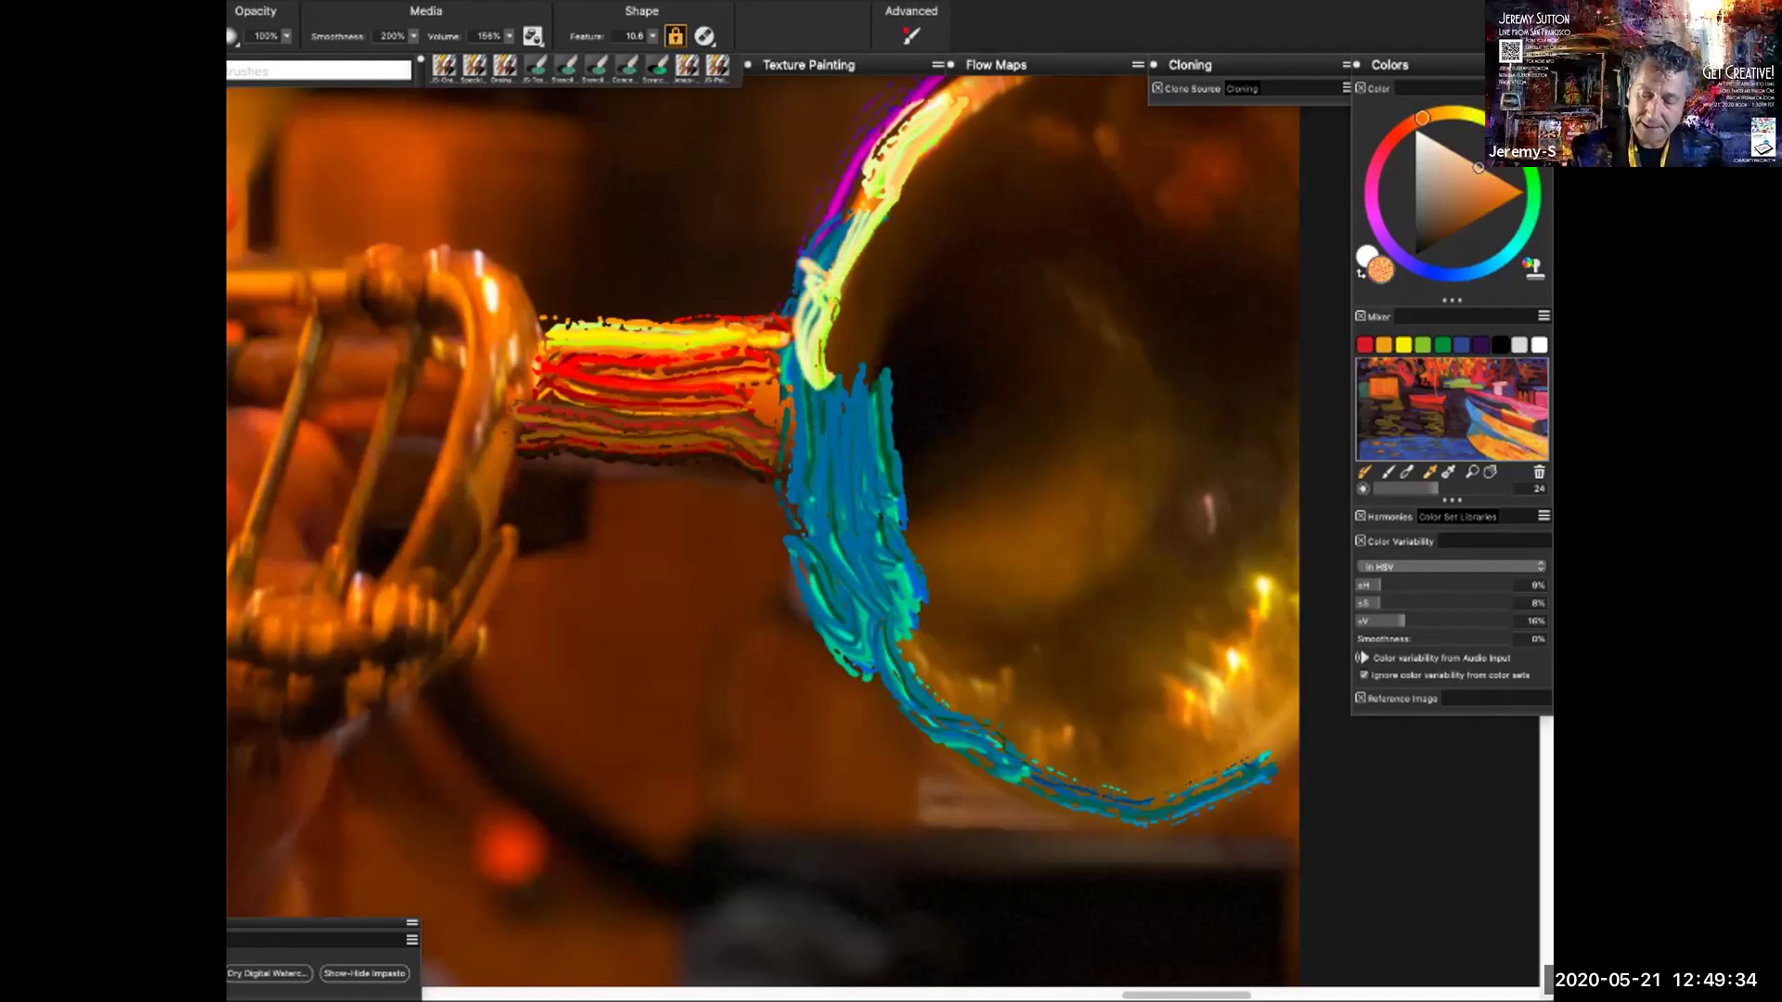
{"action": "mouse_move", "coordinate": [1479, 167]}
{"action": "left_mouse_down"}
{"action": "mouse_move", "coordinate": [1467, 209]}
{"action": "mouse_move", "coordinate": [1486, 215]}
{"action": "left_mouse_up"}
{"action": "mouse_move", "coordinate": [848, 238]}
{"action": "left_mouse_down"}
{"action": "mouse_move", "coordinate": [806, 380]}
{"action": "mouse_move", "coordinate": [816, 418]}
{"action": "mouse_move", "coordinate": [829, 334]}
{"action": "mouse_move", "coordinate": [852, 313]}
{"action": "left_mouse_up"}
{"action": "left_click_drag", "start_coordinate": [471, 325], "coordinate": [452, 497]}
{"action": "left_click_drag", "start_coordinate": [504, 401], "coordinate": [413, 570]}
{"action": "mouse_move", "coordinate": [494, 450]}
{"action": "left_mouse_down"}
{"action": "mouse_move", "coordinate": [464, 520]}
{"action": "mouse_move", "coordinate": [494, 453]}
{"action": "mouse_move", "coordinate": [483, 524]}
{"action": "mouse_move", "coordinate": [508, 533]}
{"action": "left_mouse_up"}
{"action": "left_click_drag", "start_coordinate": [510, 533], "coordinate": [546, 504]}
{"action": "mouse_move", "coordinate": [626, 639]}
{"action": "left_mouse_down"}
{"action": "mouse_move", "coordinate": [650, 551]}
{"action": "mouse_move", "coordinate": [633, 615]}
{"action": "left_mouse_up"}
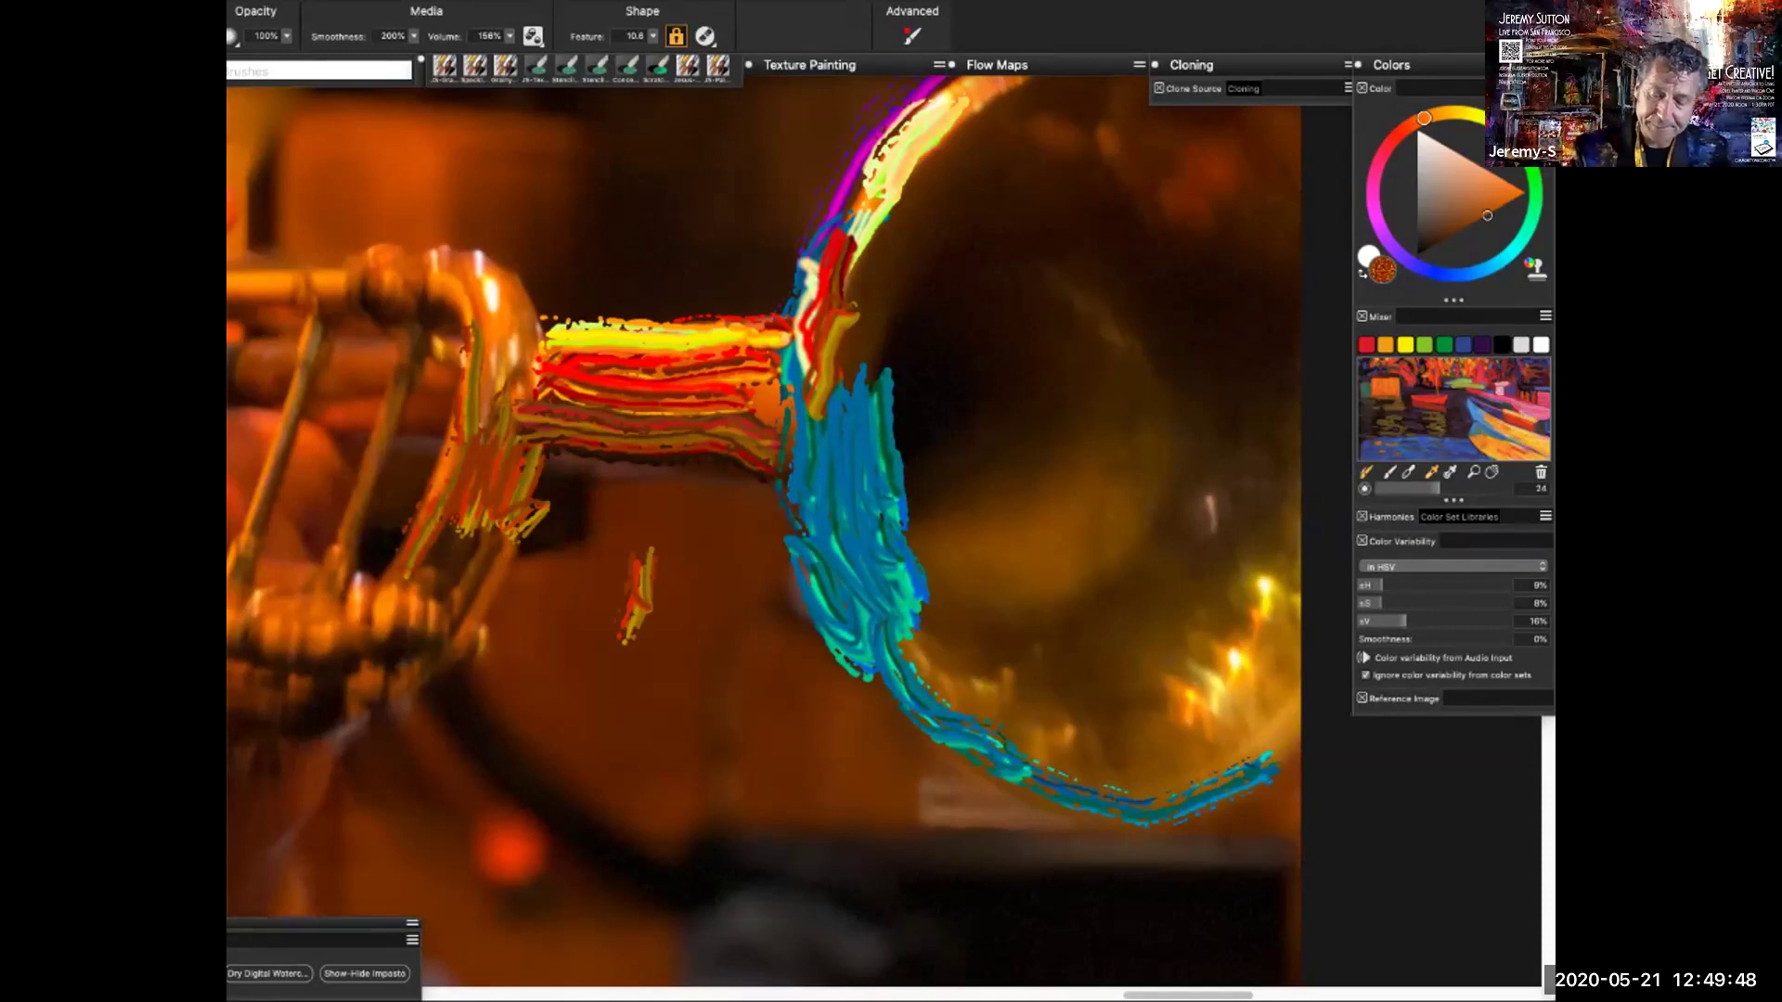
Switch to the Particle Dribble Drab brush and paint rust-orange strands inside the left part of the bell
{"action": "right_click", "coordinate": [841, 339]}
{"action": "right_click", "coordinate": [907, 268]}
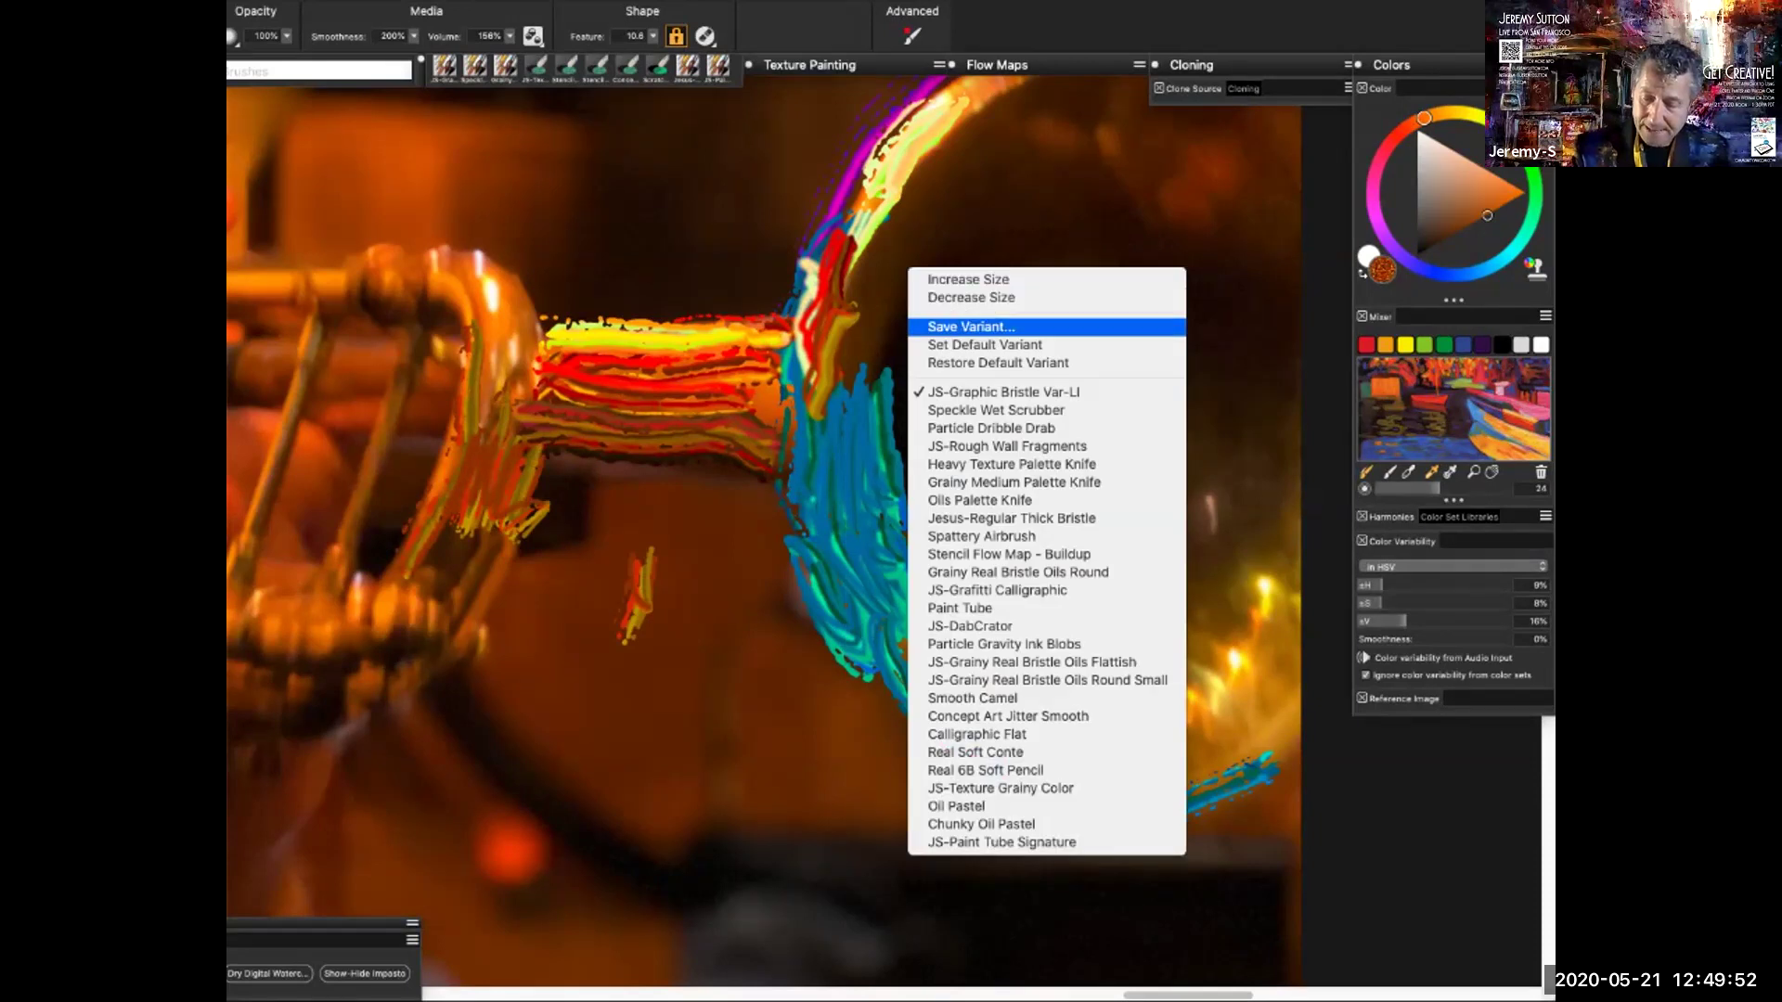
{"action": "left_click", "coordinate": [991, 428]}
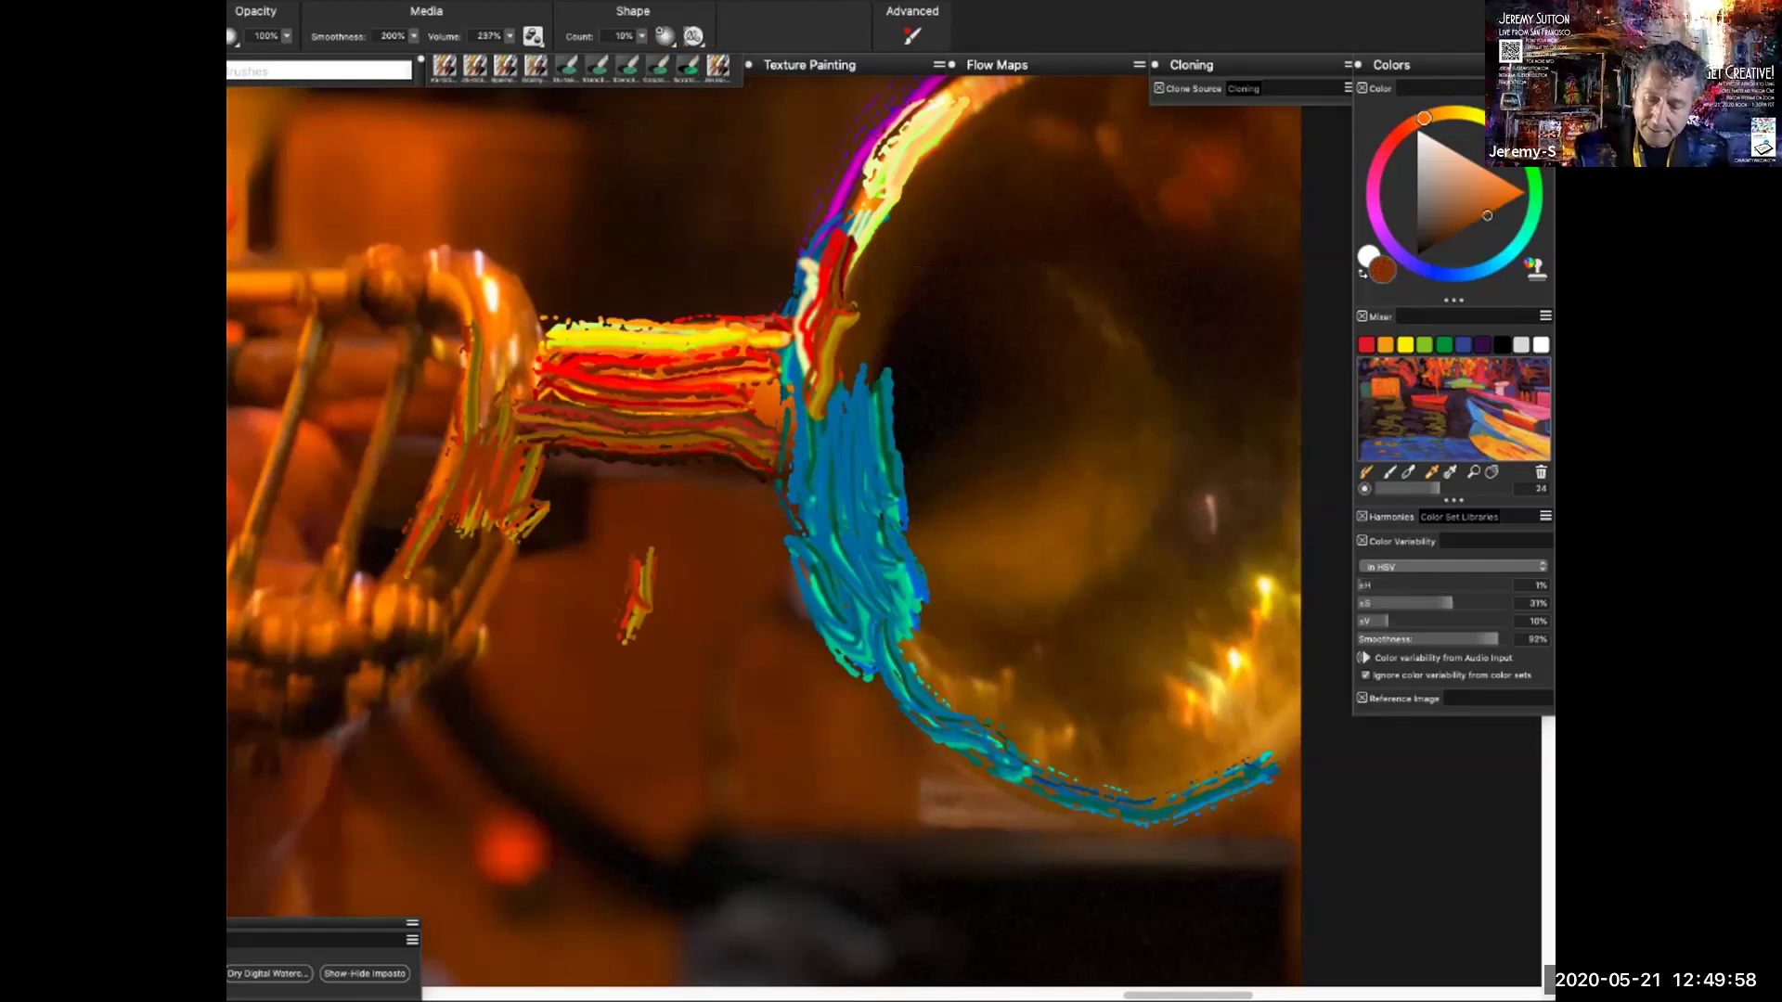
{"action": "mouse_move", "coordinate": [991, 580]}
{"action": "left_mouse_down"}
{"action": "mouse_move", "coordinate": [932, 543]}
{"action": "mouse_move", "coordinate": [900, 464]}
{"action": "mouse_move", "coordinate": [978, 404]}
{"action": "mouse_move", "coordinate": [964, 385]}
{"action": "mouse_move", "coordinate": [979, 292]}
{"action": "left_mouse_up"}
Paint dark brown strands over the shadowed upper-left interior of the bell with Particle Dribble Drab
{"action": "left_click_drag", "start_coordinate": [1487, 215], "coordinate": [1433, 246]}
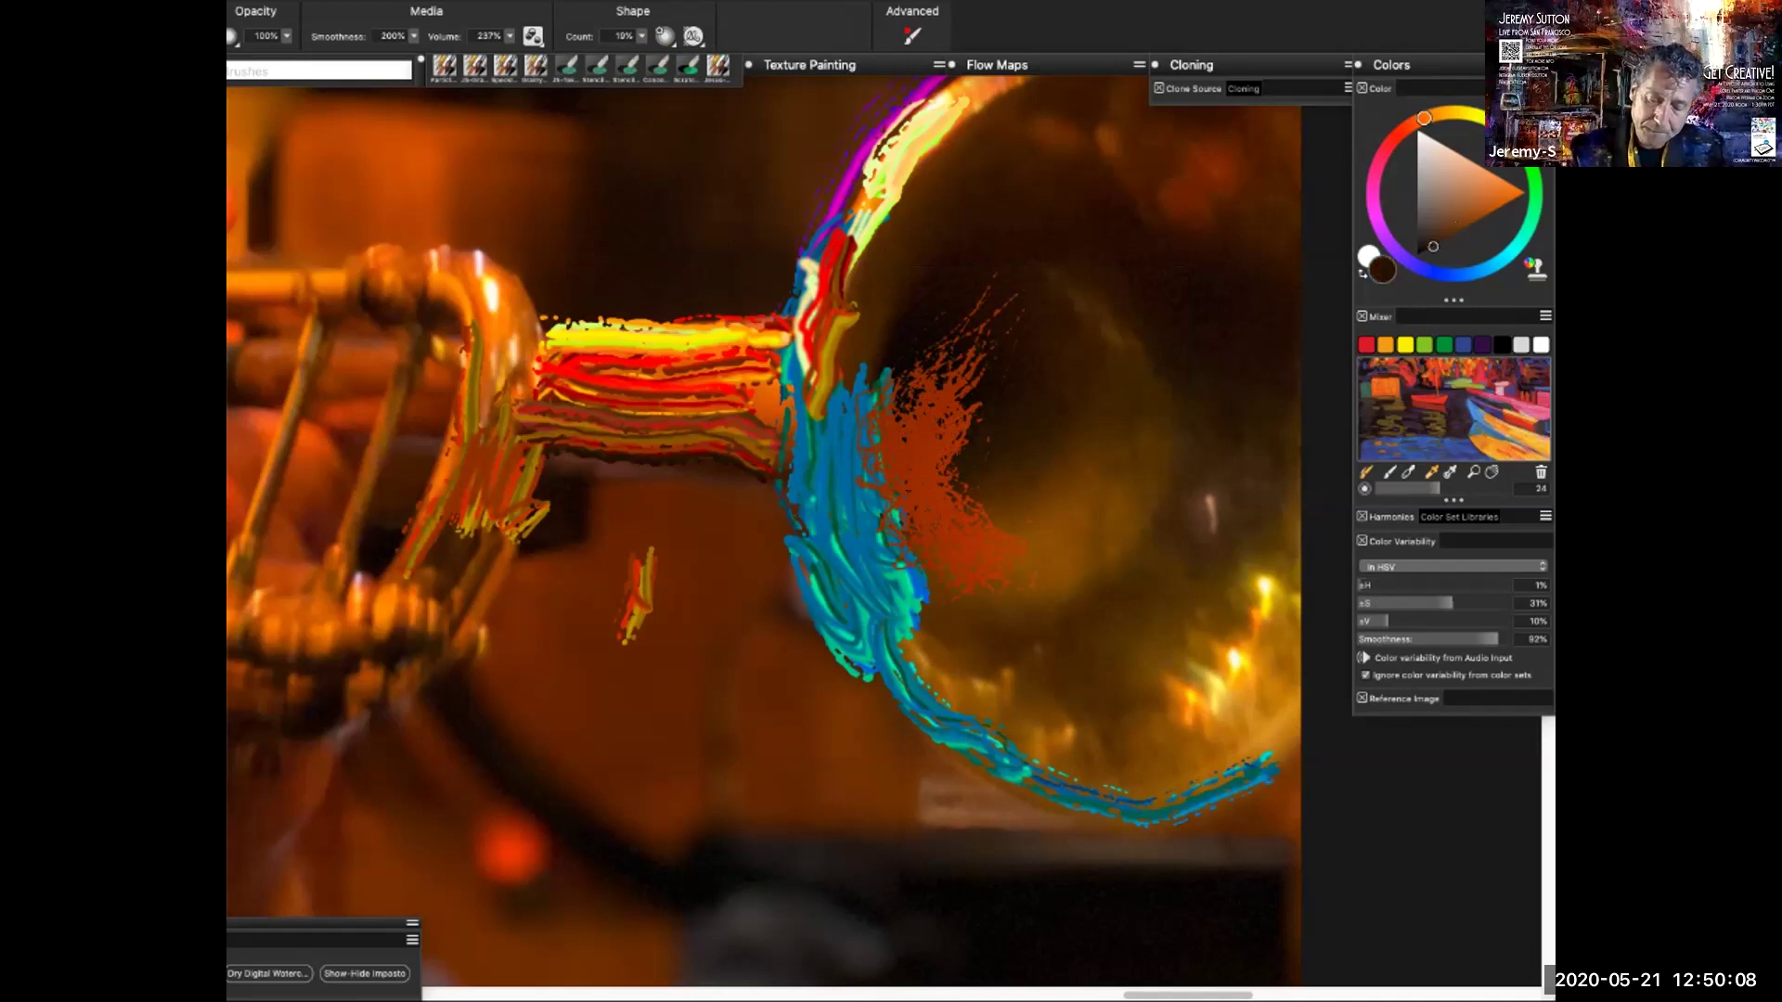
{"action": "mouse_move", "coordinate": [964, 374]}
{"action": "left_mouse_down"}
{"action": "mouse_move", "coordinate": [891, 464]}
{"action": "mouse_move", "coordinate": [852, 394]}
{"action": "mouse_move", "coordinate": [911, 353]}
{"action": "left_mouse_up"}
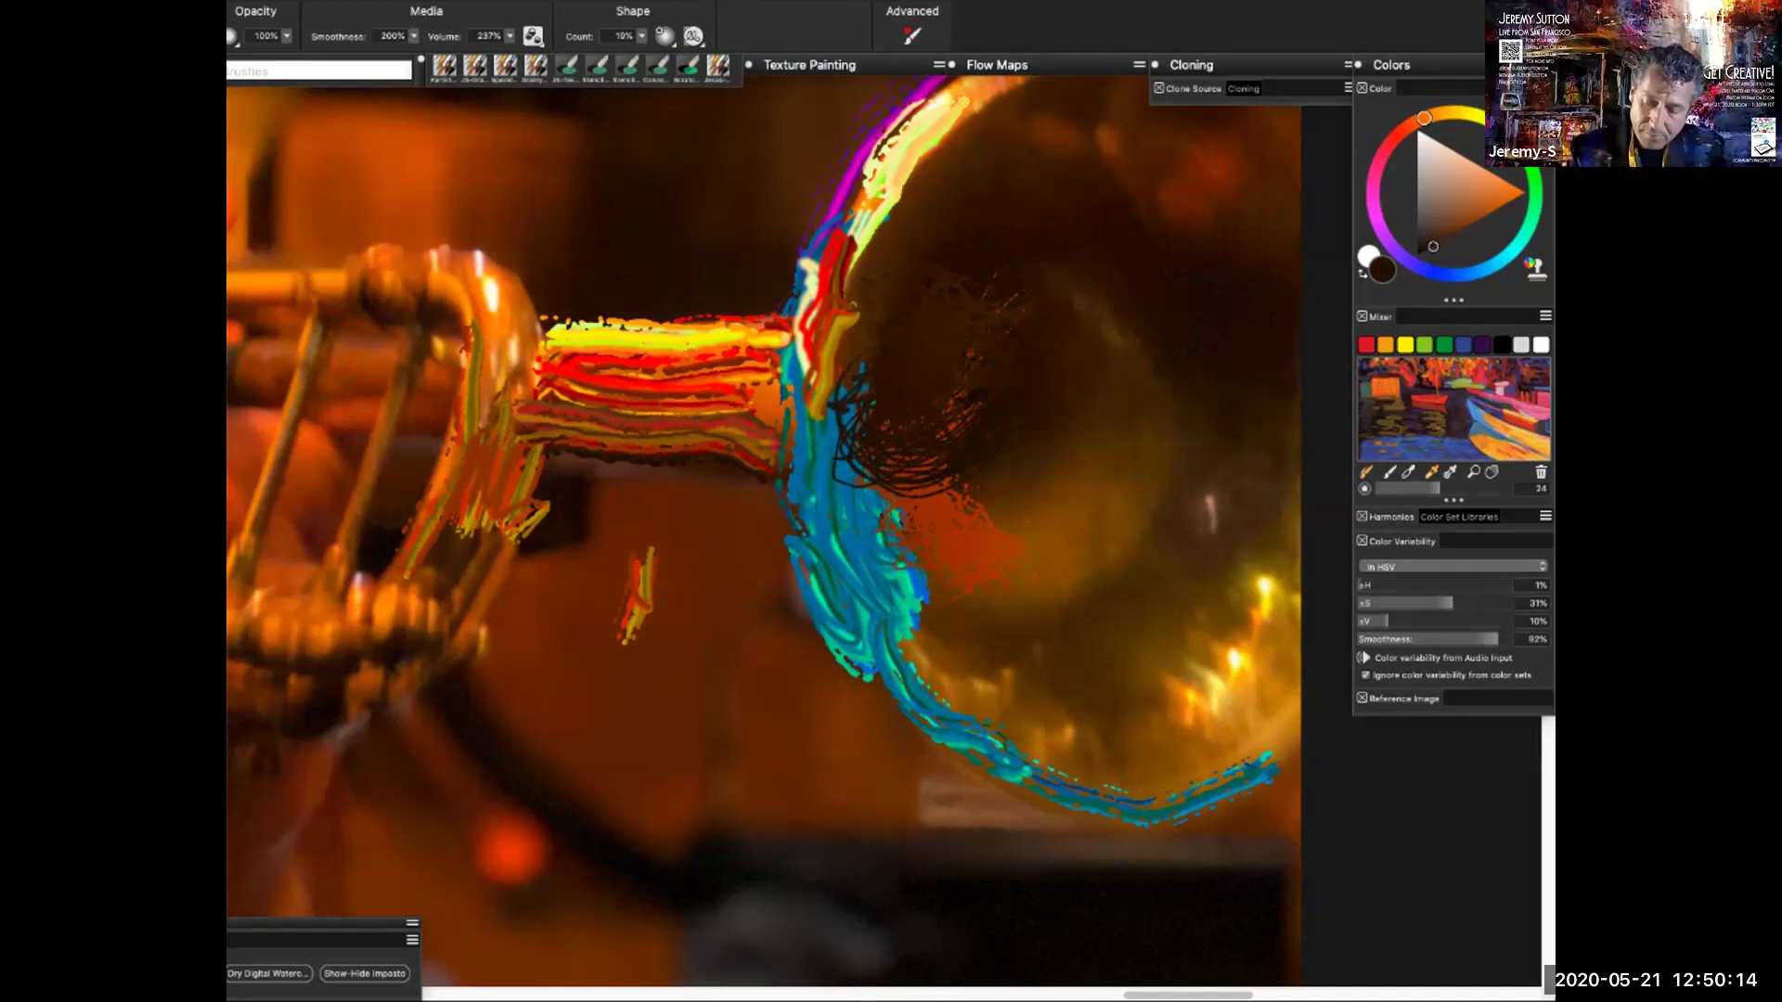
{"action": "left_click_drag", "start_coordinate": [1002, 295], "coordinate": [1014, 232]}
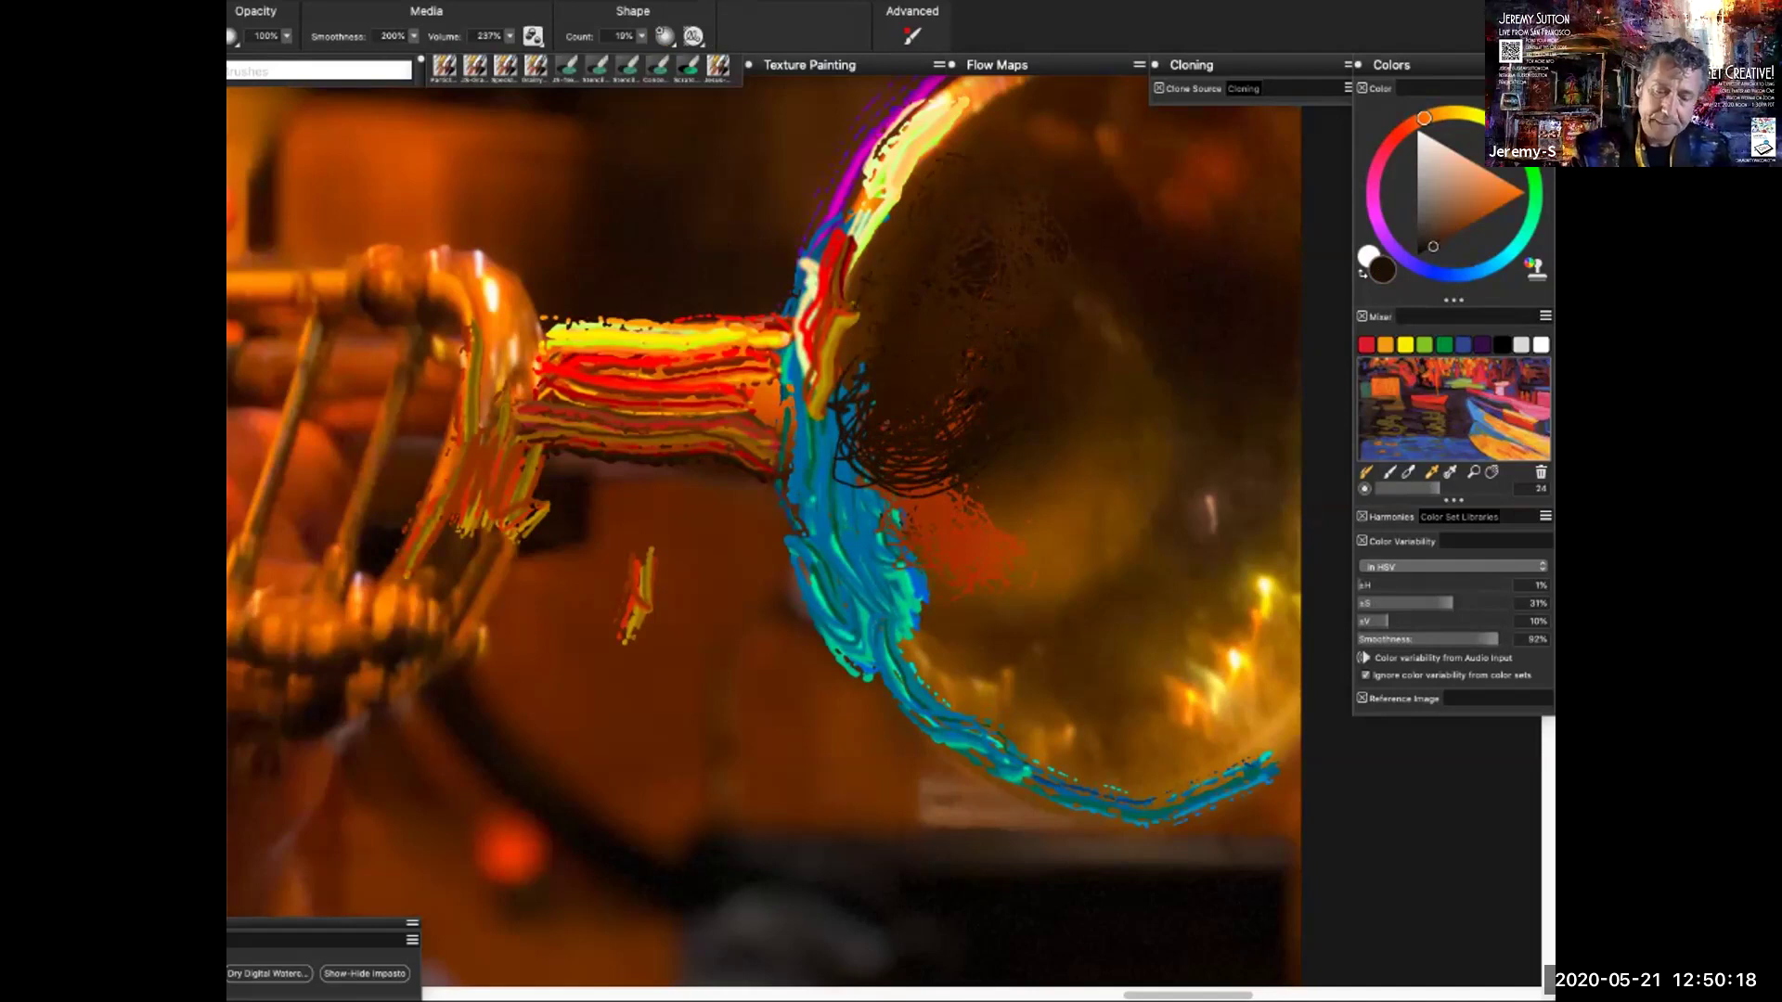
{"action": "left_click_drag", "start_coordinate": [858, 302], "coordinate": [839, 246]}
{"action": "mouse_move", "coordinate": [850, 399]}
{"action": "left_mouse_down"}
{"action": "mouse_move", "coordinate": [826, 427]}
{"action": "mouse_move", "coordinate": [845, 311]}
{"action": "left_mouse_up"}
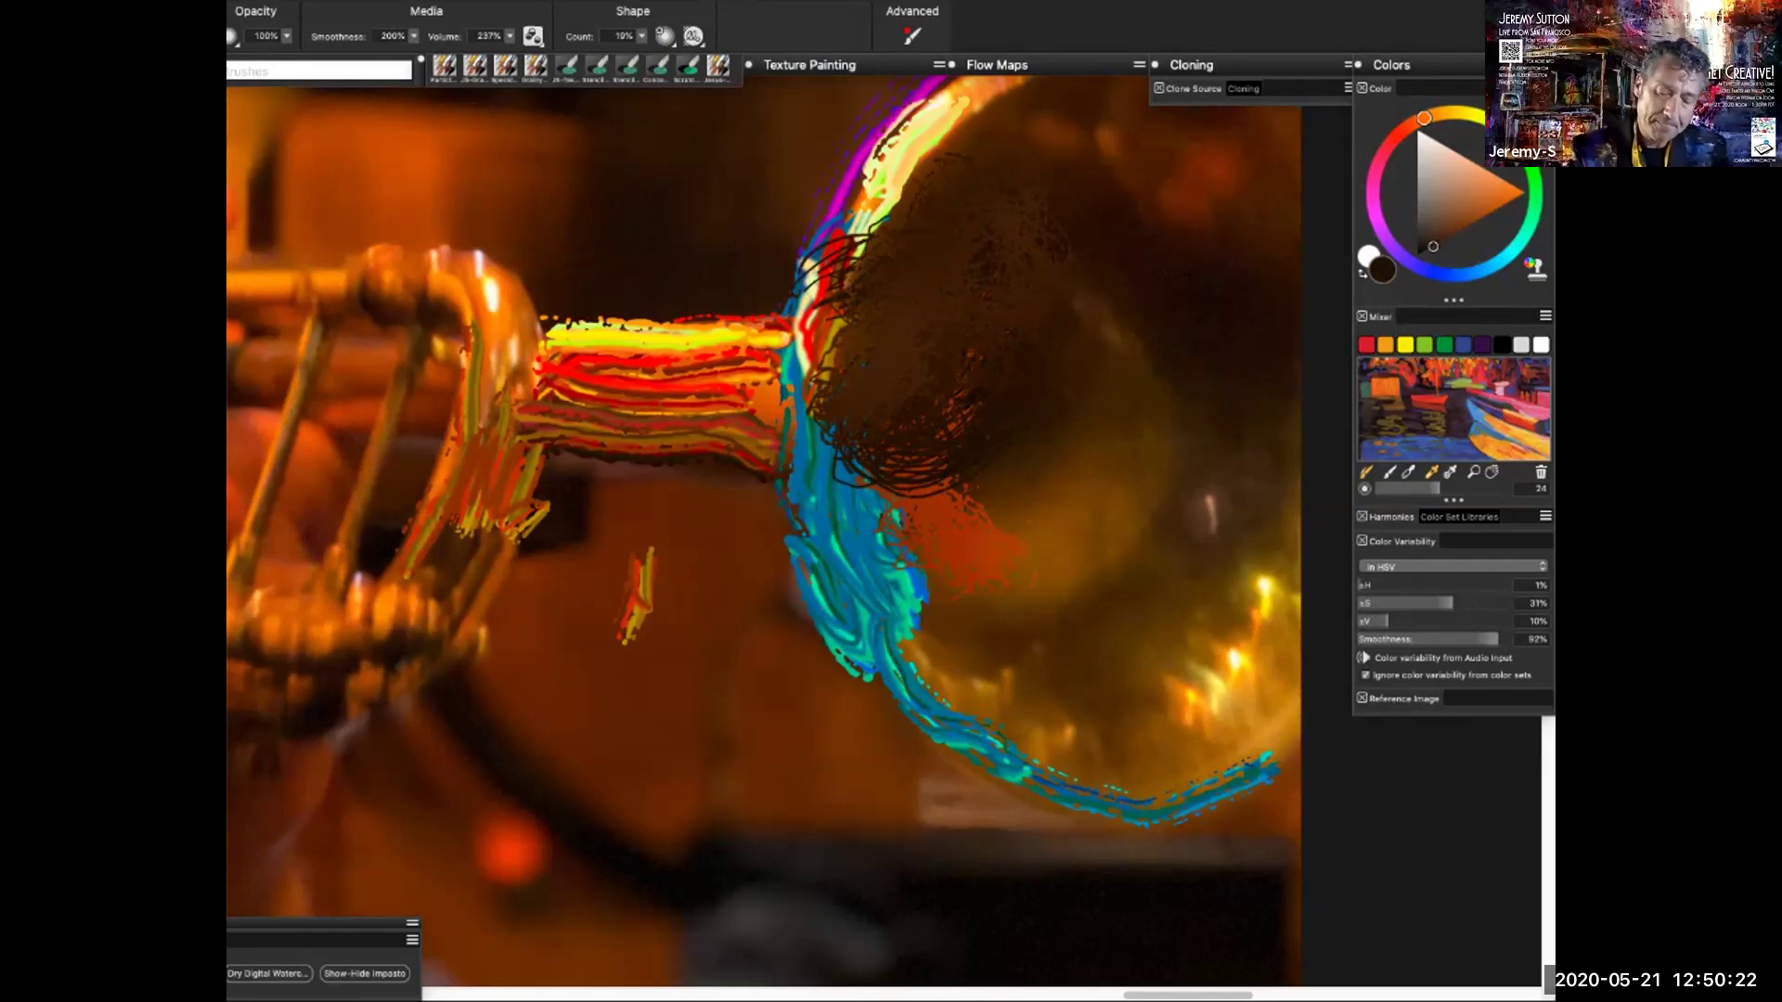
Paint light peach strands across the lower interior of the bell with Particle Dribble Drab
{"action": "left_click_drag", "start_coordinate": [1469, 177], "coordinate": [1485, 171]}
{"action": "mouse_move", "coordinate": [1021, 548]}
{"action": "left_mouse_down"}
{"action": "mouse_move", "coordinate": [986, 538]}
{"action": "mouse_move", "coordinate": [1007, 524]}
{"action": "mouse_move", "coordinate": [993, 613]}
{"action": "mouse_move", "coordinate": [1021, 669]}
{"action": "mouse_move", "coordinate": [1068, 603]}
{"action": "mouse_move", "coordinate": [1127, 641]}
{"action": "mouse_move", "coordinate": [1165, 603]}
{"action": "mouse_move", "coordinate": [1183, 626]}
{"action": "mouse_move", "coordinate": [1234, 604]}
{"action": "mouse_move", "coordinate": [1156, 686]}
{"action": "mouse_move", "coordinate": [1184, 649]}
{"action": "mouse_move", "coordinate": [1295, 640]}
{"action": "mouse_move", "coordinate": [1133, 753]}
{"action": "left_mouse_up"}
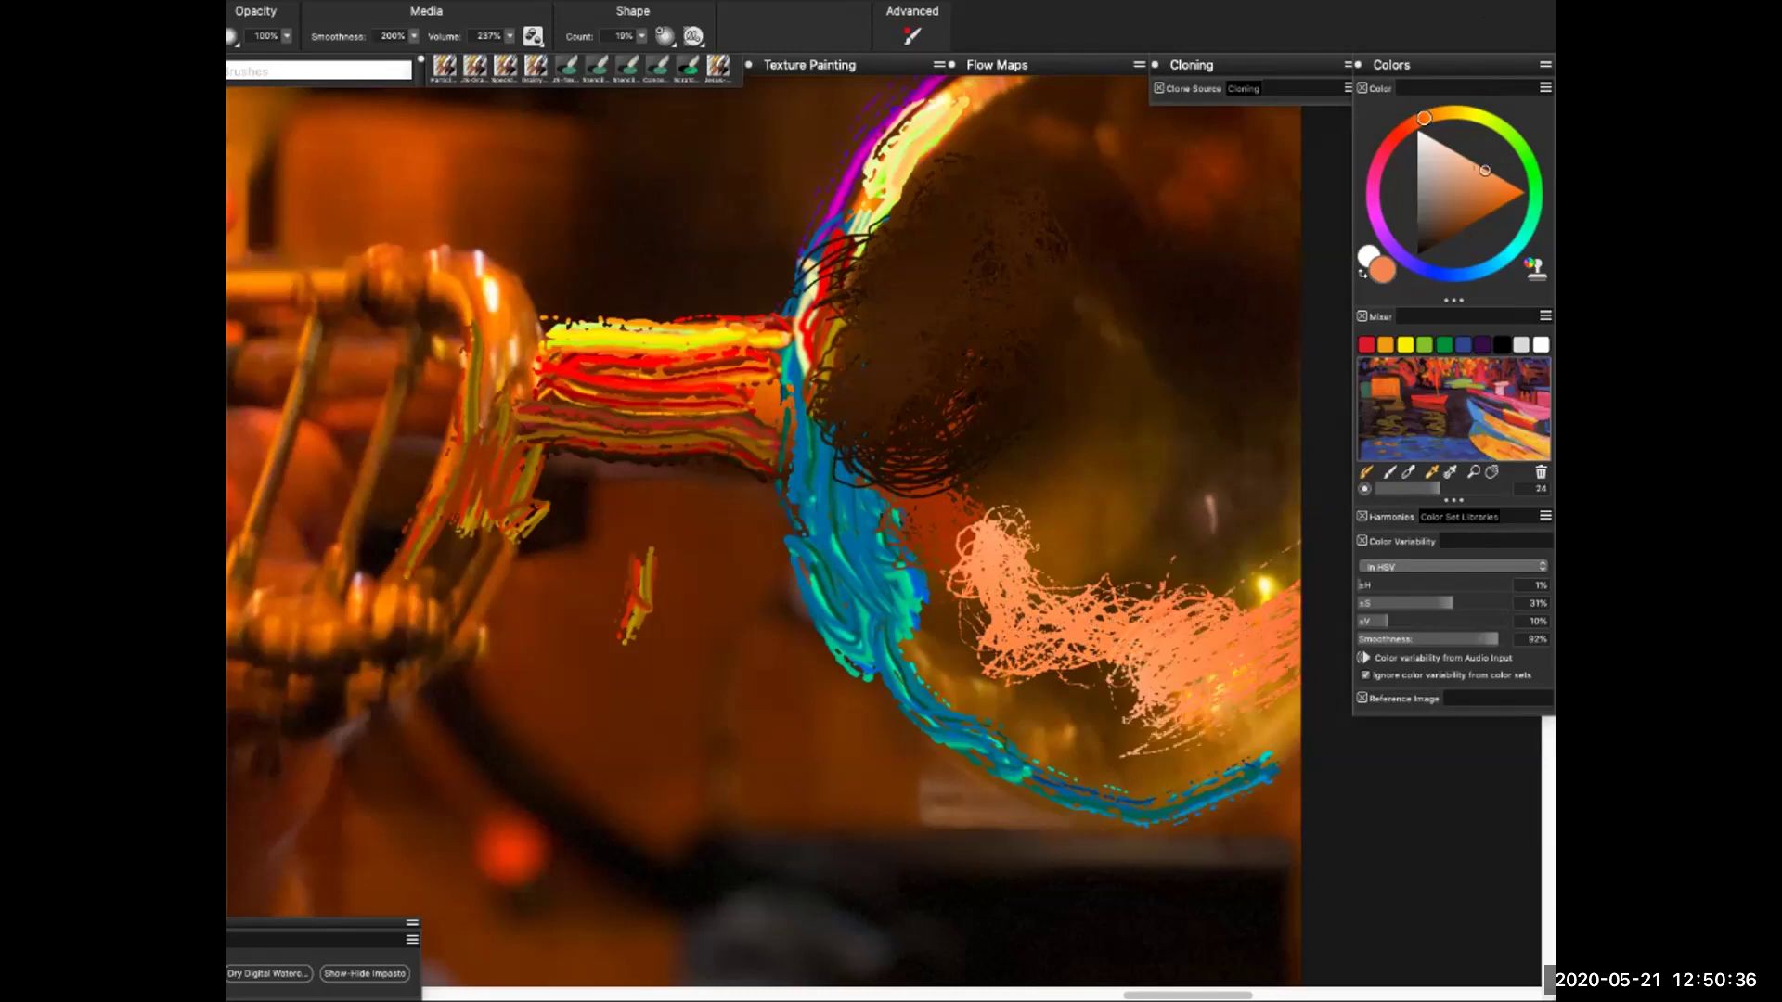
{"action": "mouse_move", "coordinate": [1082, 668]}
{"action": "left_mouse_down"}
{"action": "mouse_move", "coordinate": [1053, 682]}
{"action": "mouse_move", "coordinate": [1155, 706]}
{"action": "left_mouse_up"}
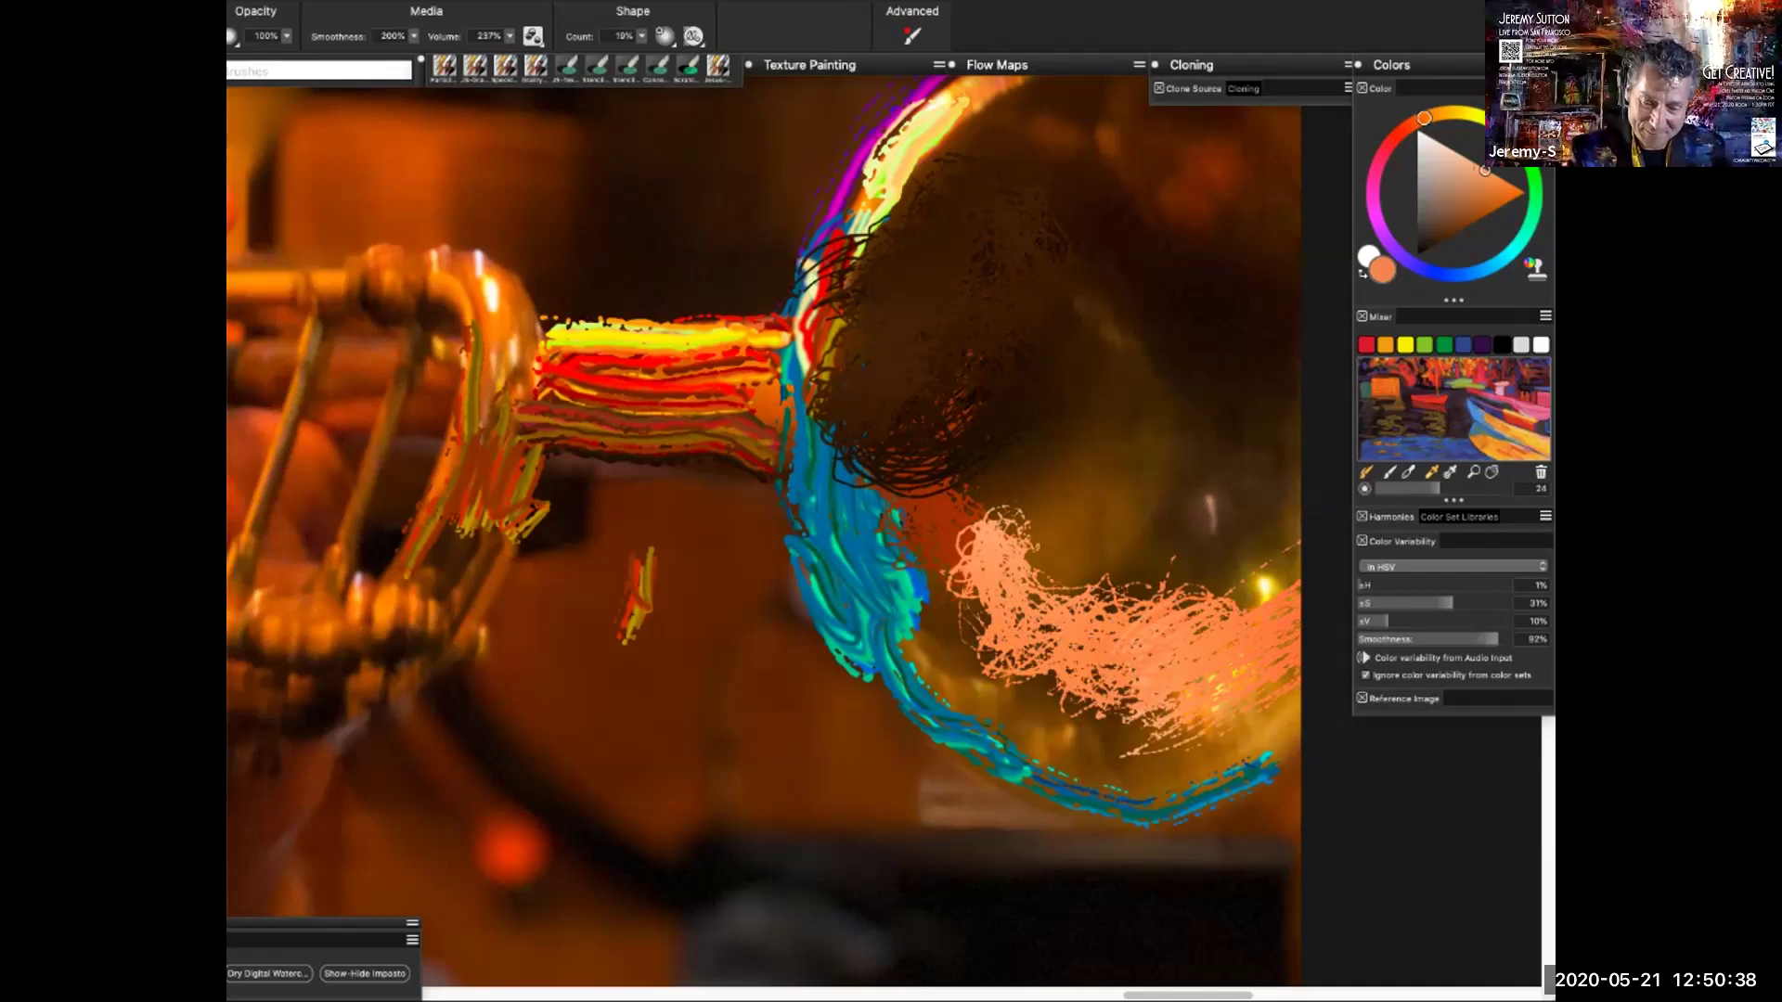
Bring the open document RobTrumpet-06-flowmap chalk.rif to the front and close it without saving changes
{"action": "left_click", "coordinate": [399, 2]}
{"action": "left_click", "coordinate": [399, 1]}
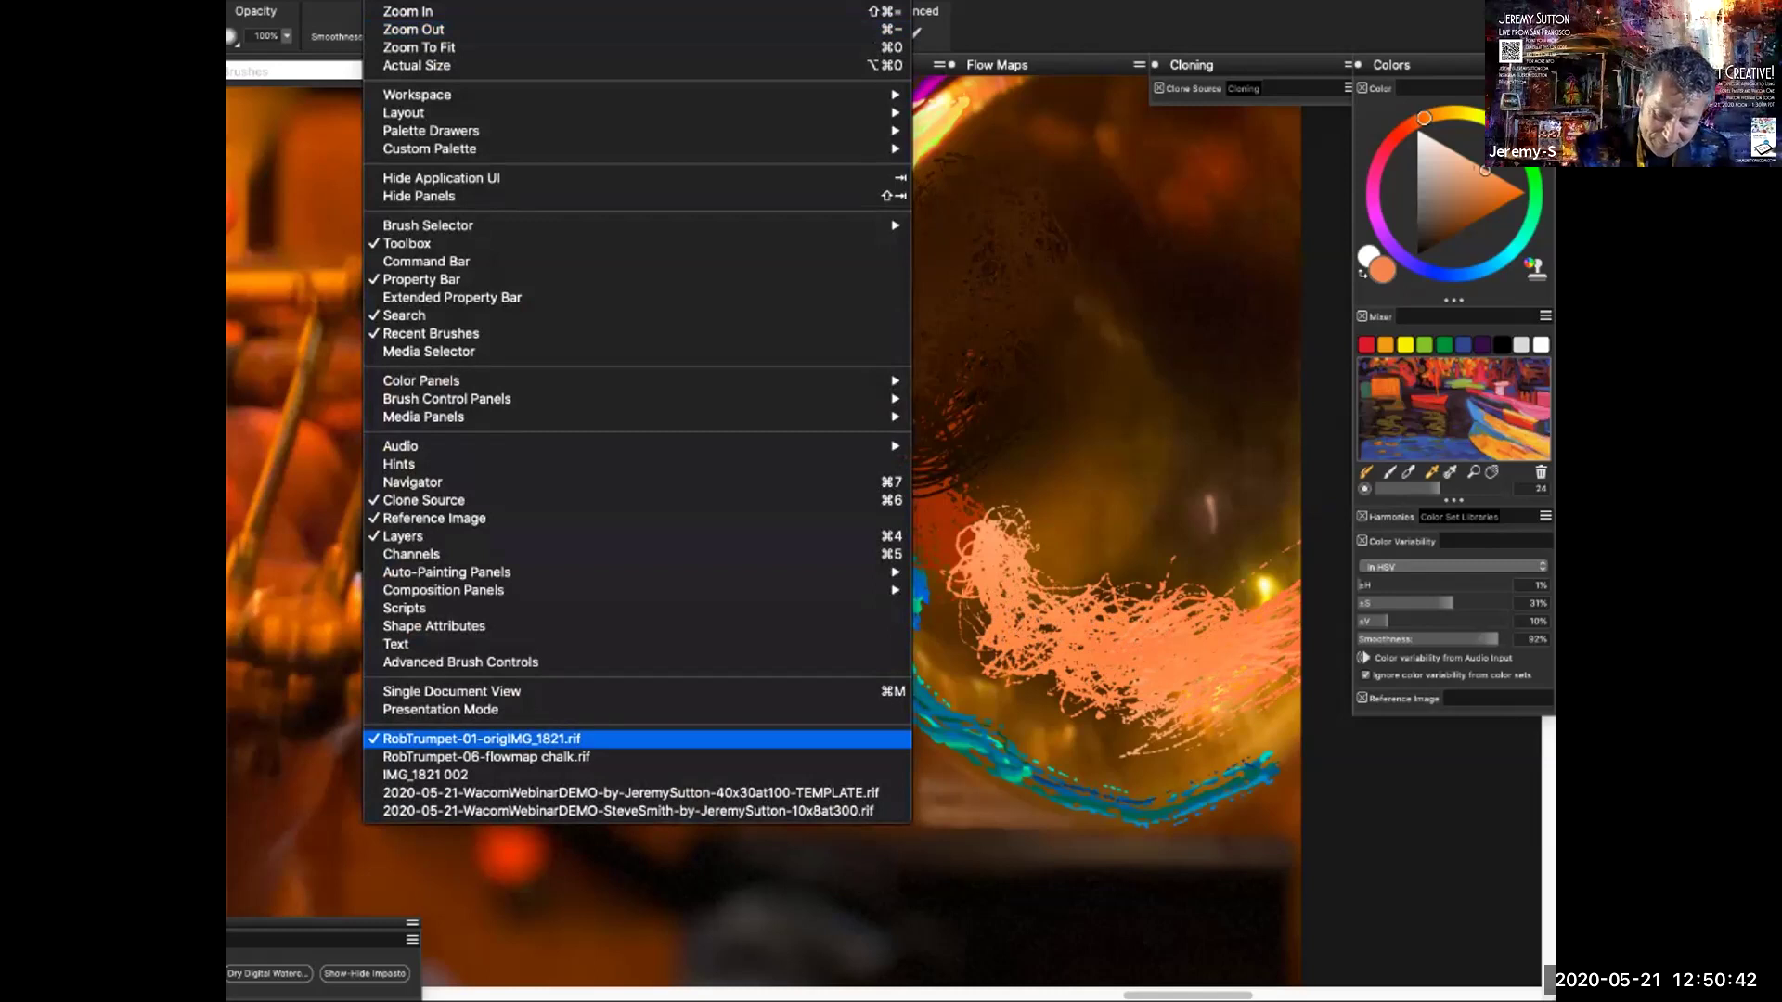
{"action": "left_click", "coordinate": [486, 756]}
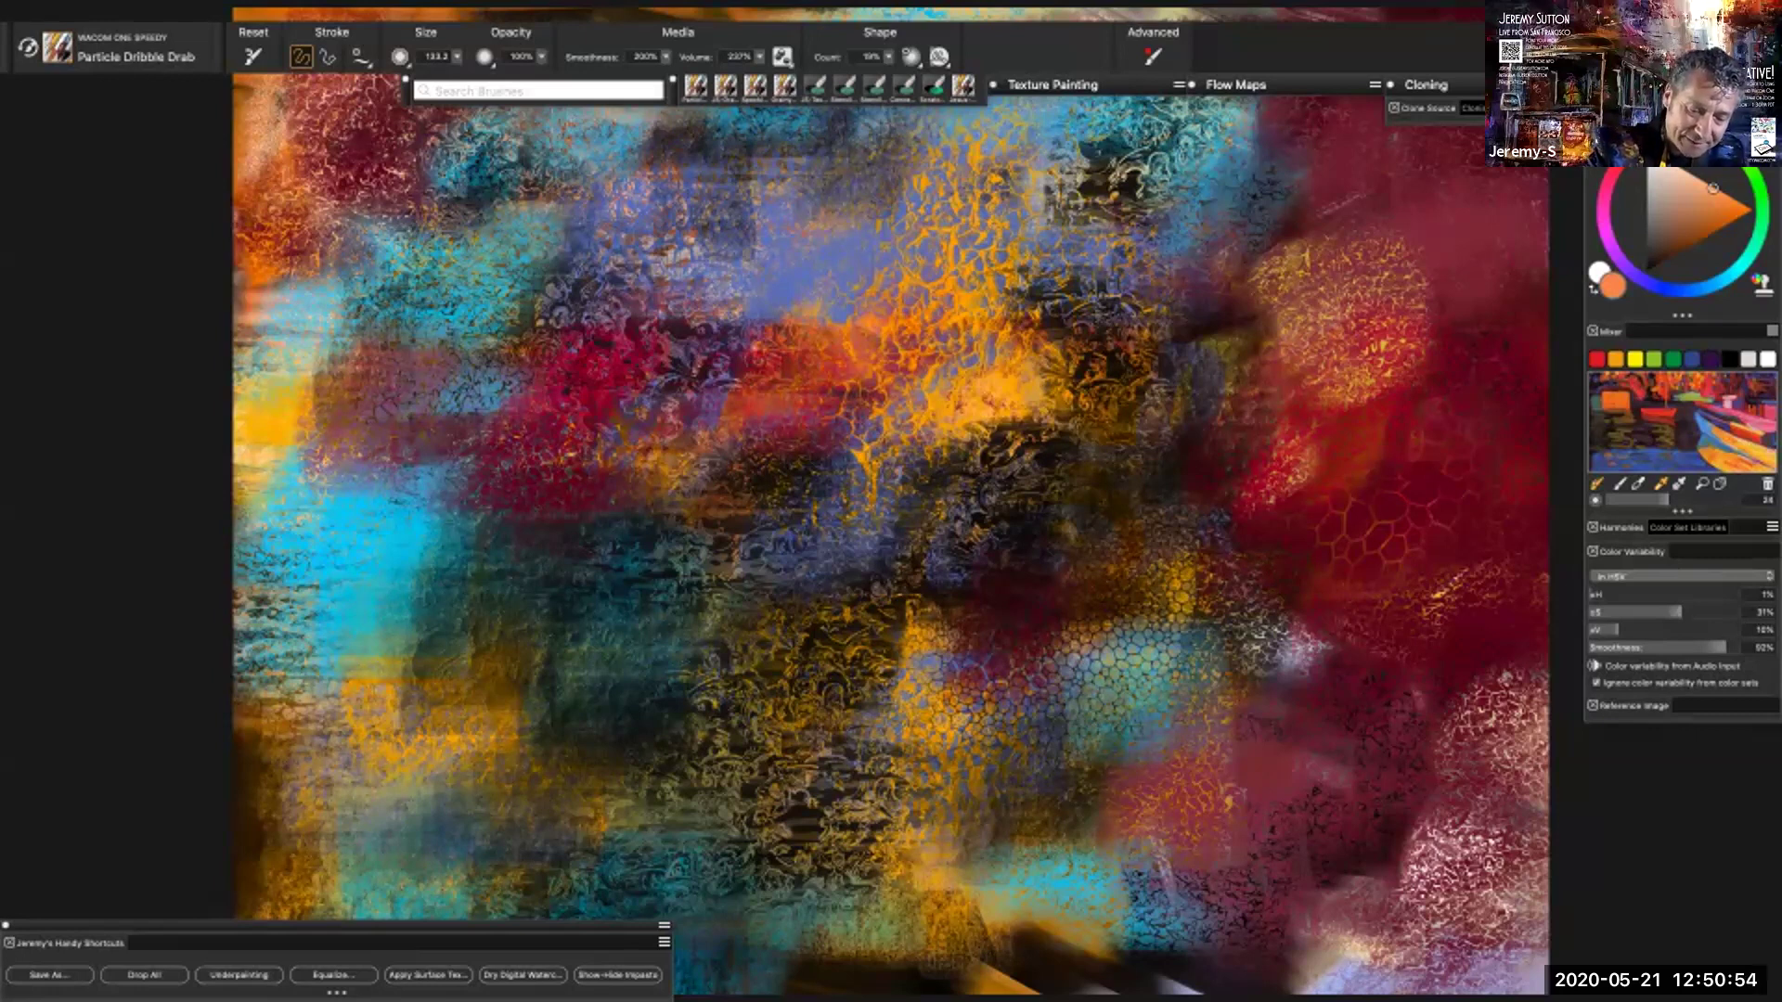
{"action": "key", "text": "super+shift+s"}
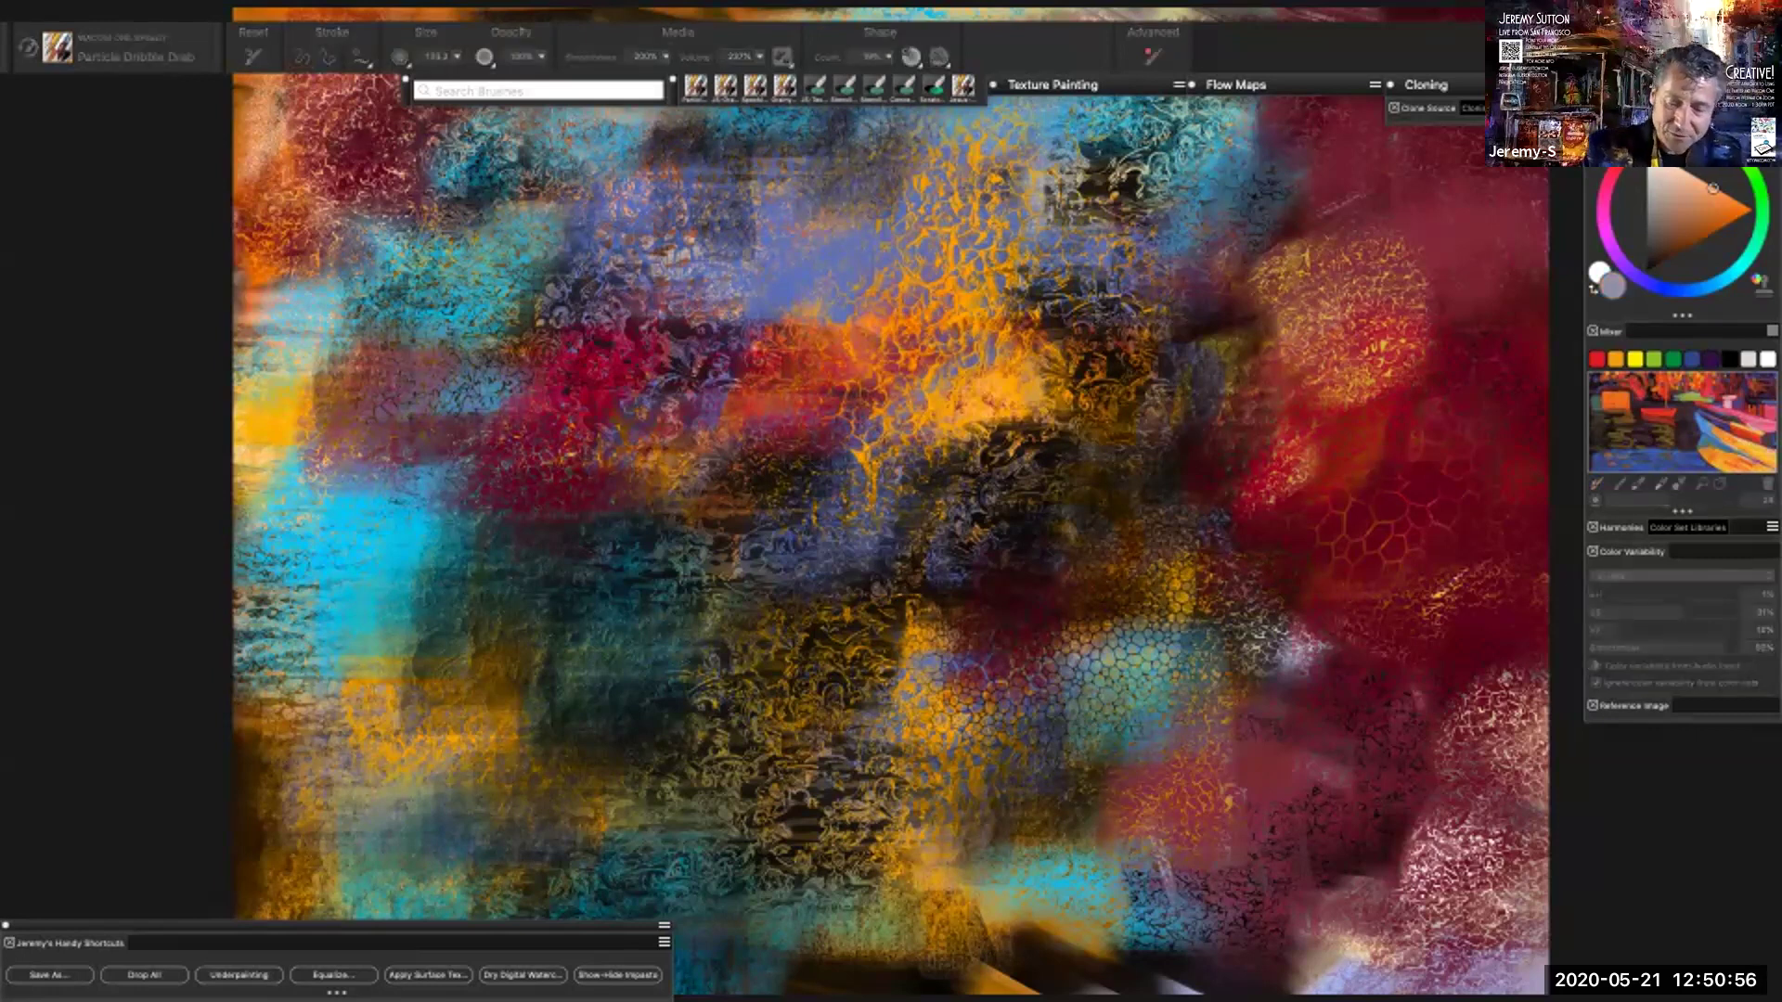
{"action": "key", "text": "super+d"}
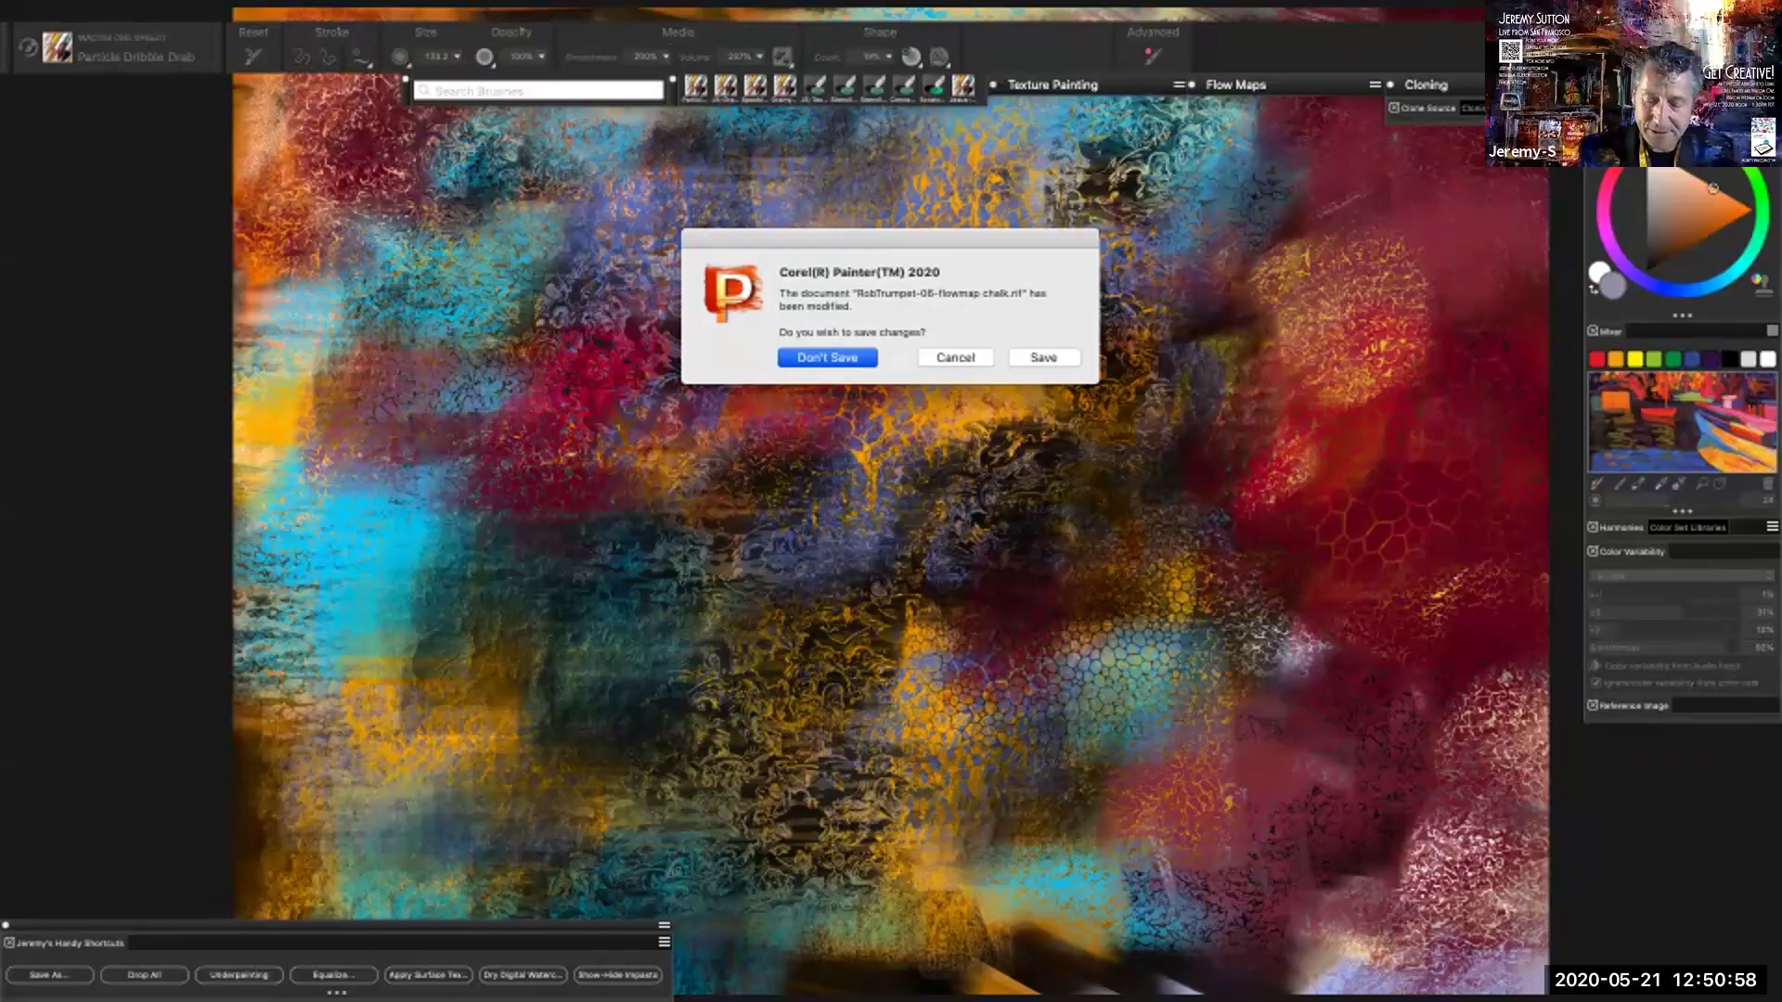
{"action": "key", "text": "Return"}
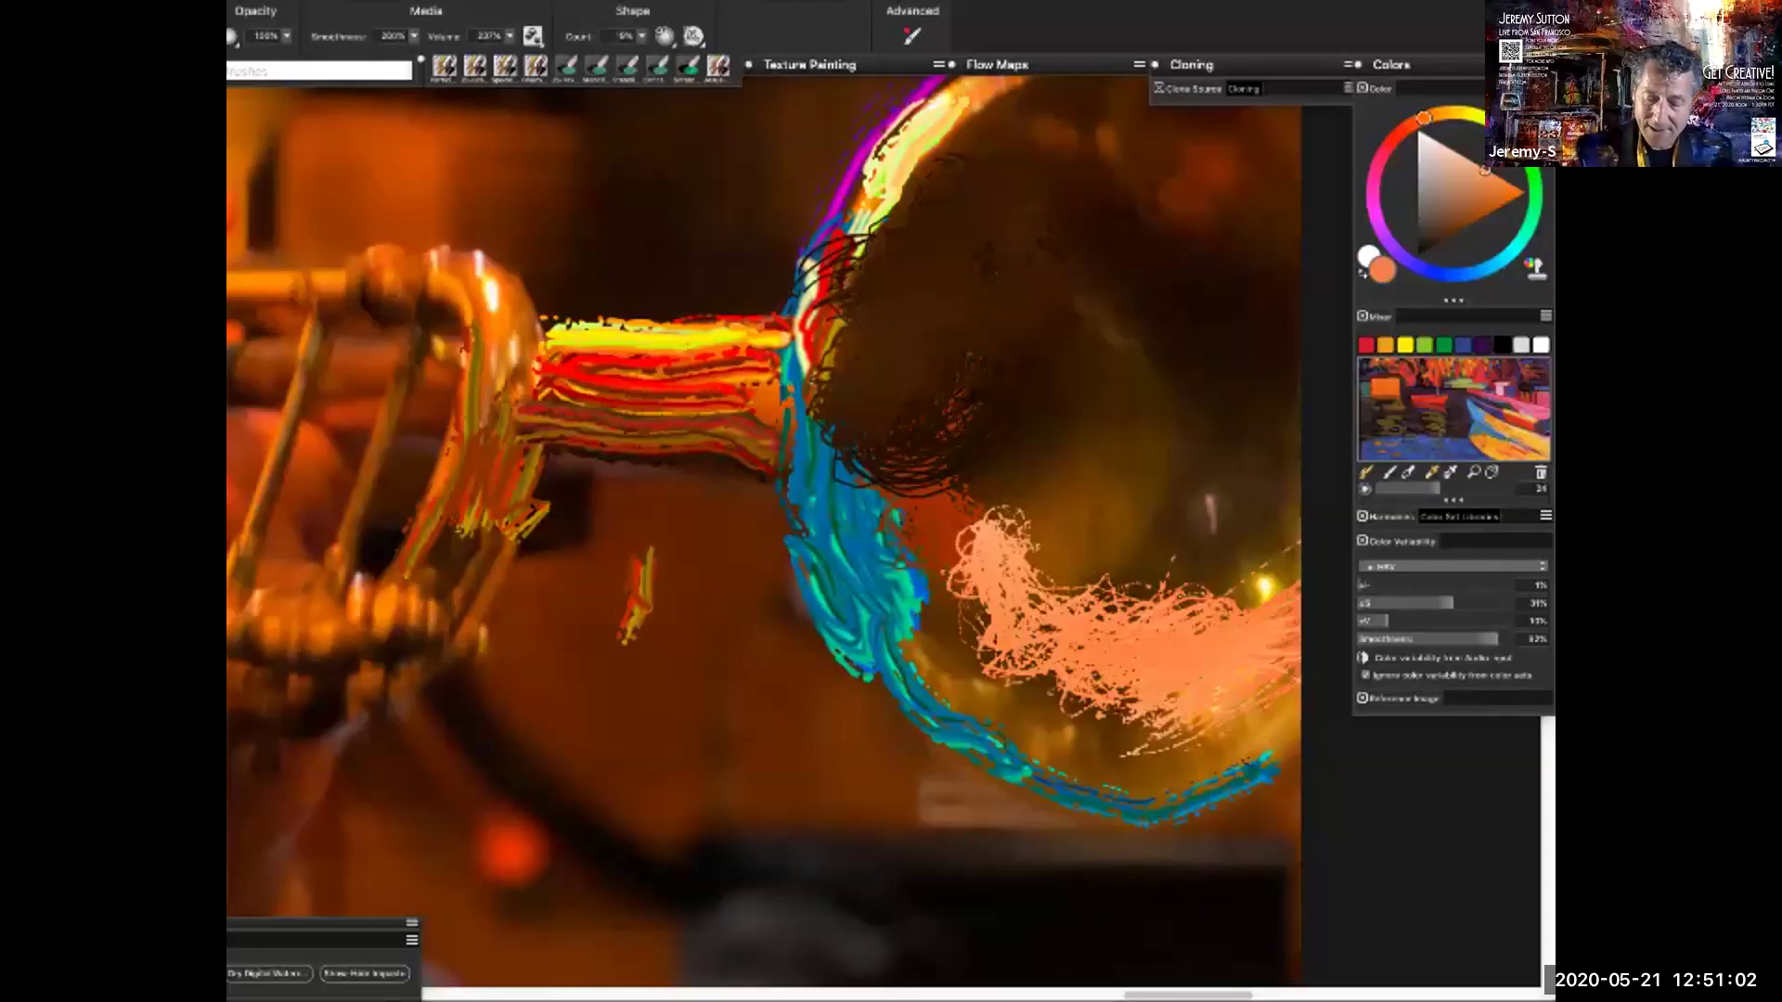
Add a dense patch of peach strands over the teal at the bell's lower-left inner edge
{"action": "mouse_move", "coordinate": [919, 492]}
{"action": "left_mouse_down"}
{"action": "mouse_move", "coordinate": [891, 552]}
{"action": "mouse_move", "coordinate": [891, 595]}
{"action": "mouse_move", "coordinate": [919, 599]}
{"action": "mouse_move", "coordinate": [873, 669]}
{"action": "left_mouse_up"}
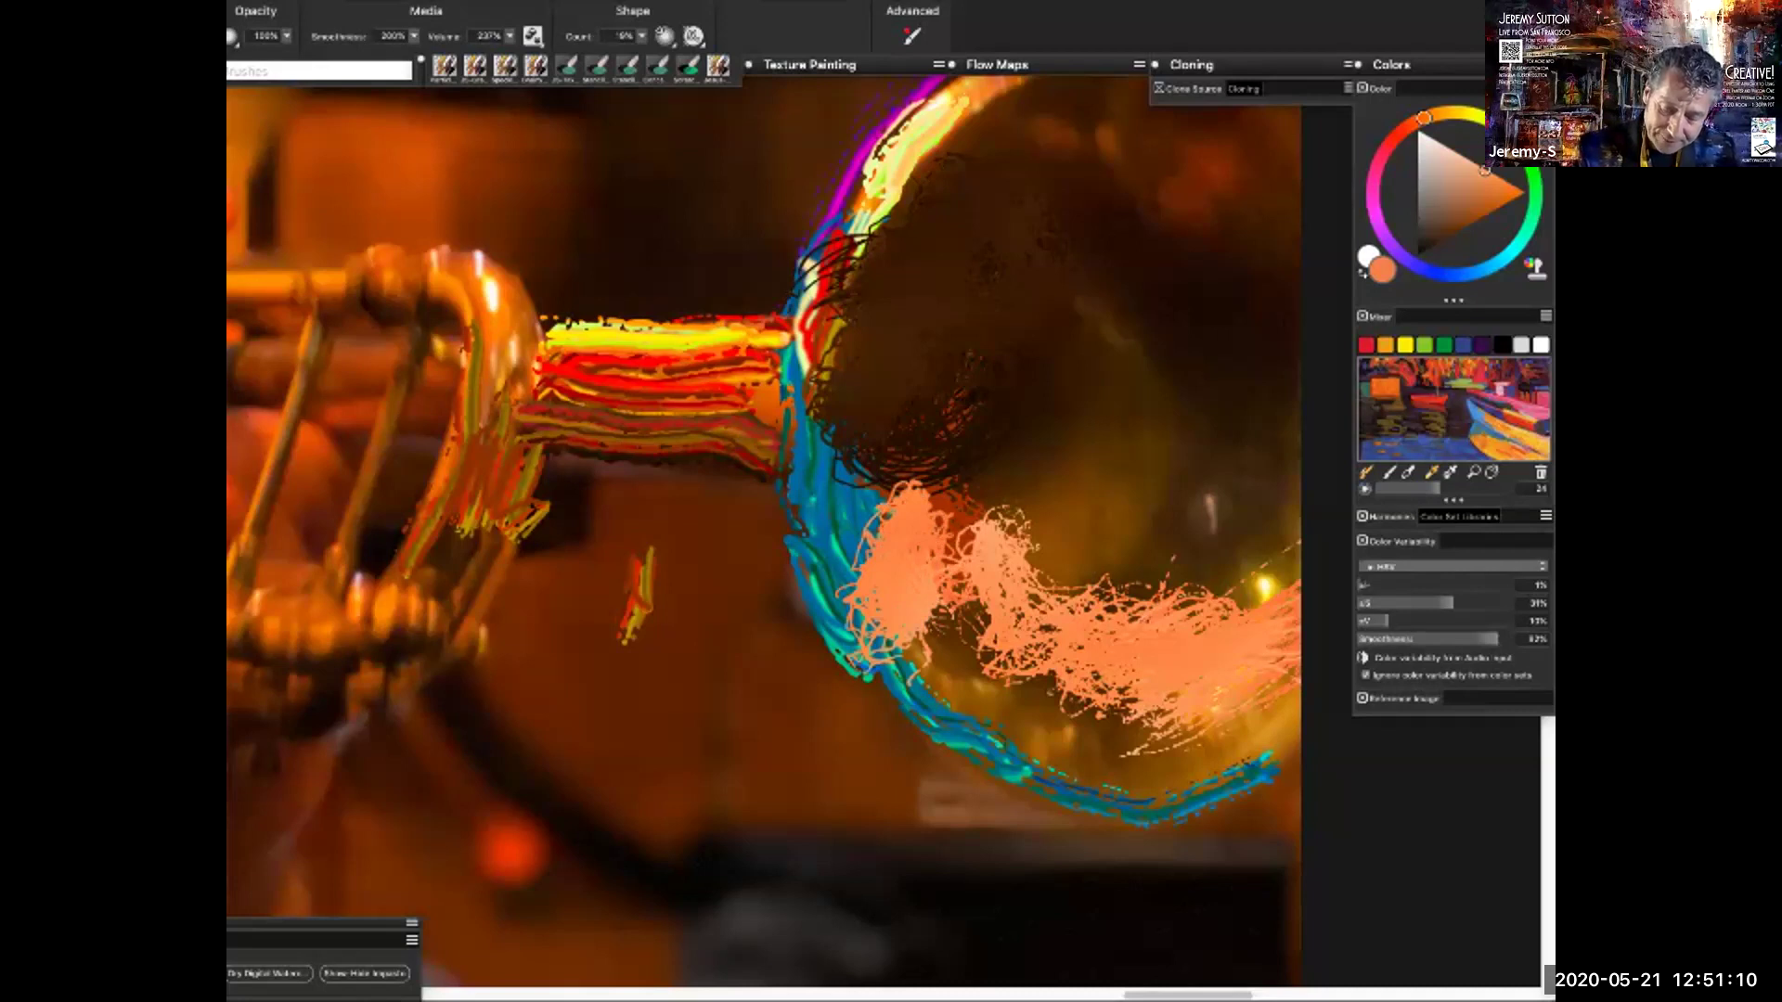
Switch to the JS-Rough Wall Fragments brush and cover the background below the tube and bell with peach and muted brown texture
{"action": "right_click", "coordinate": [704, 567]}
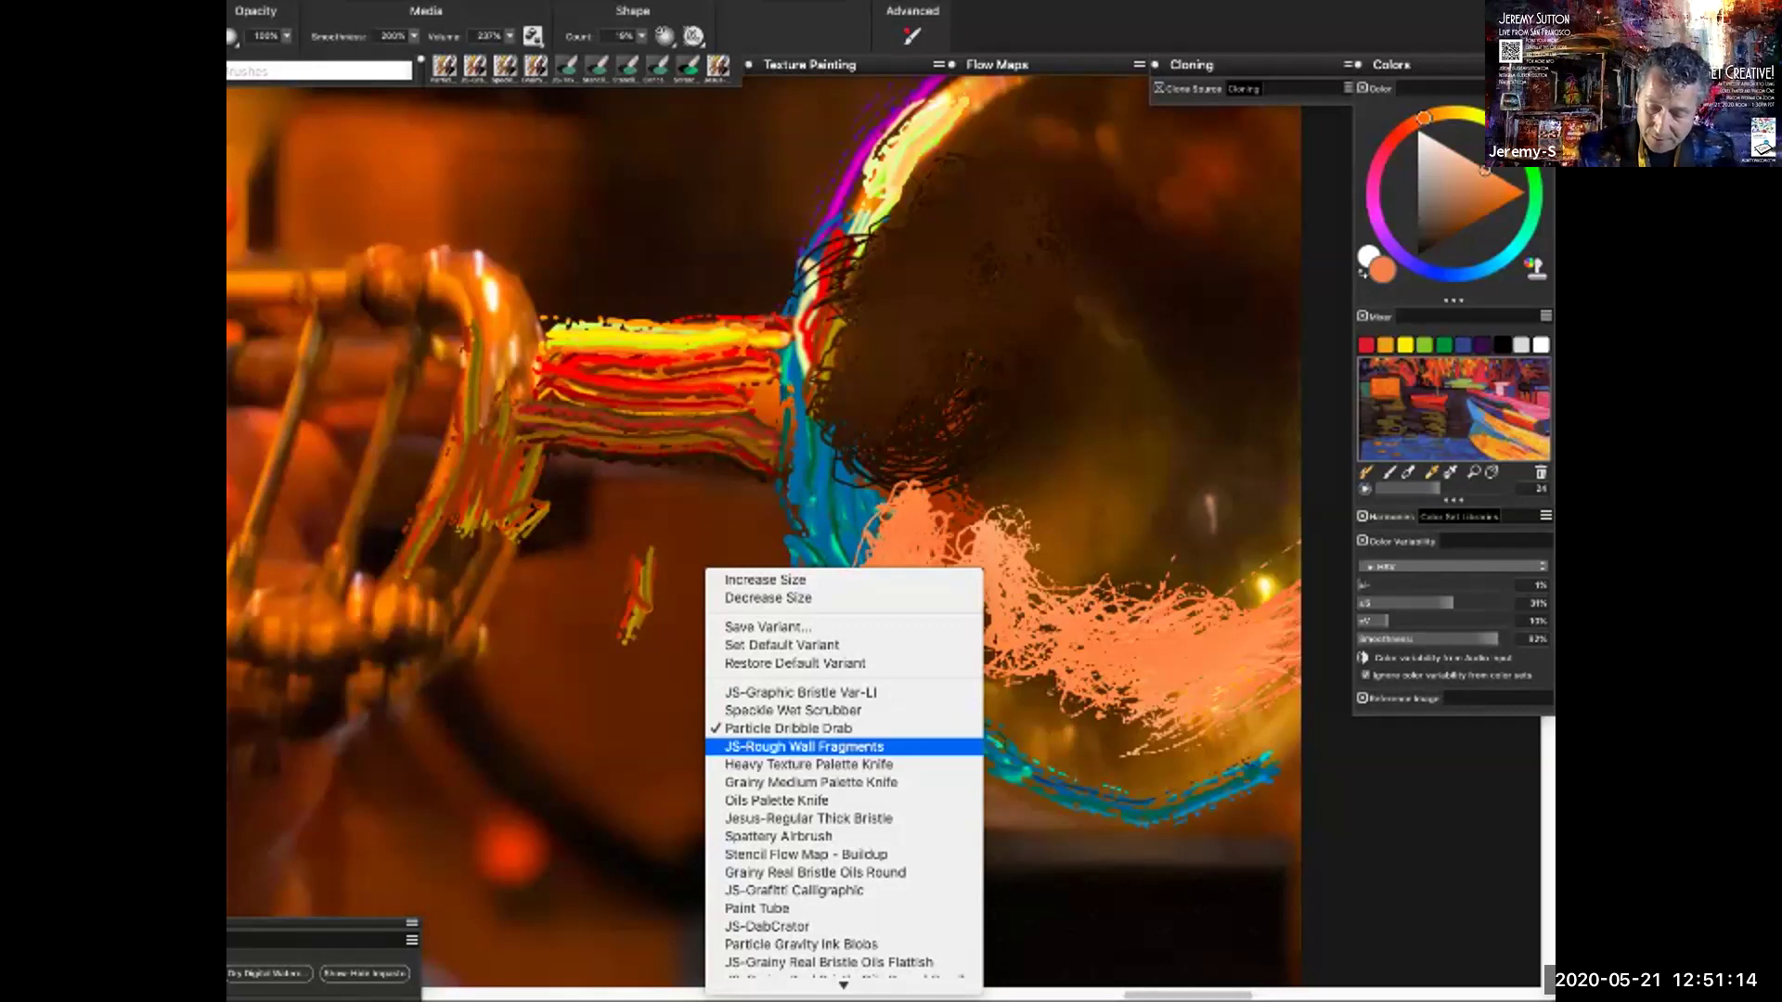
{"action": "left_click", "coordinate": [804, 746]}
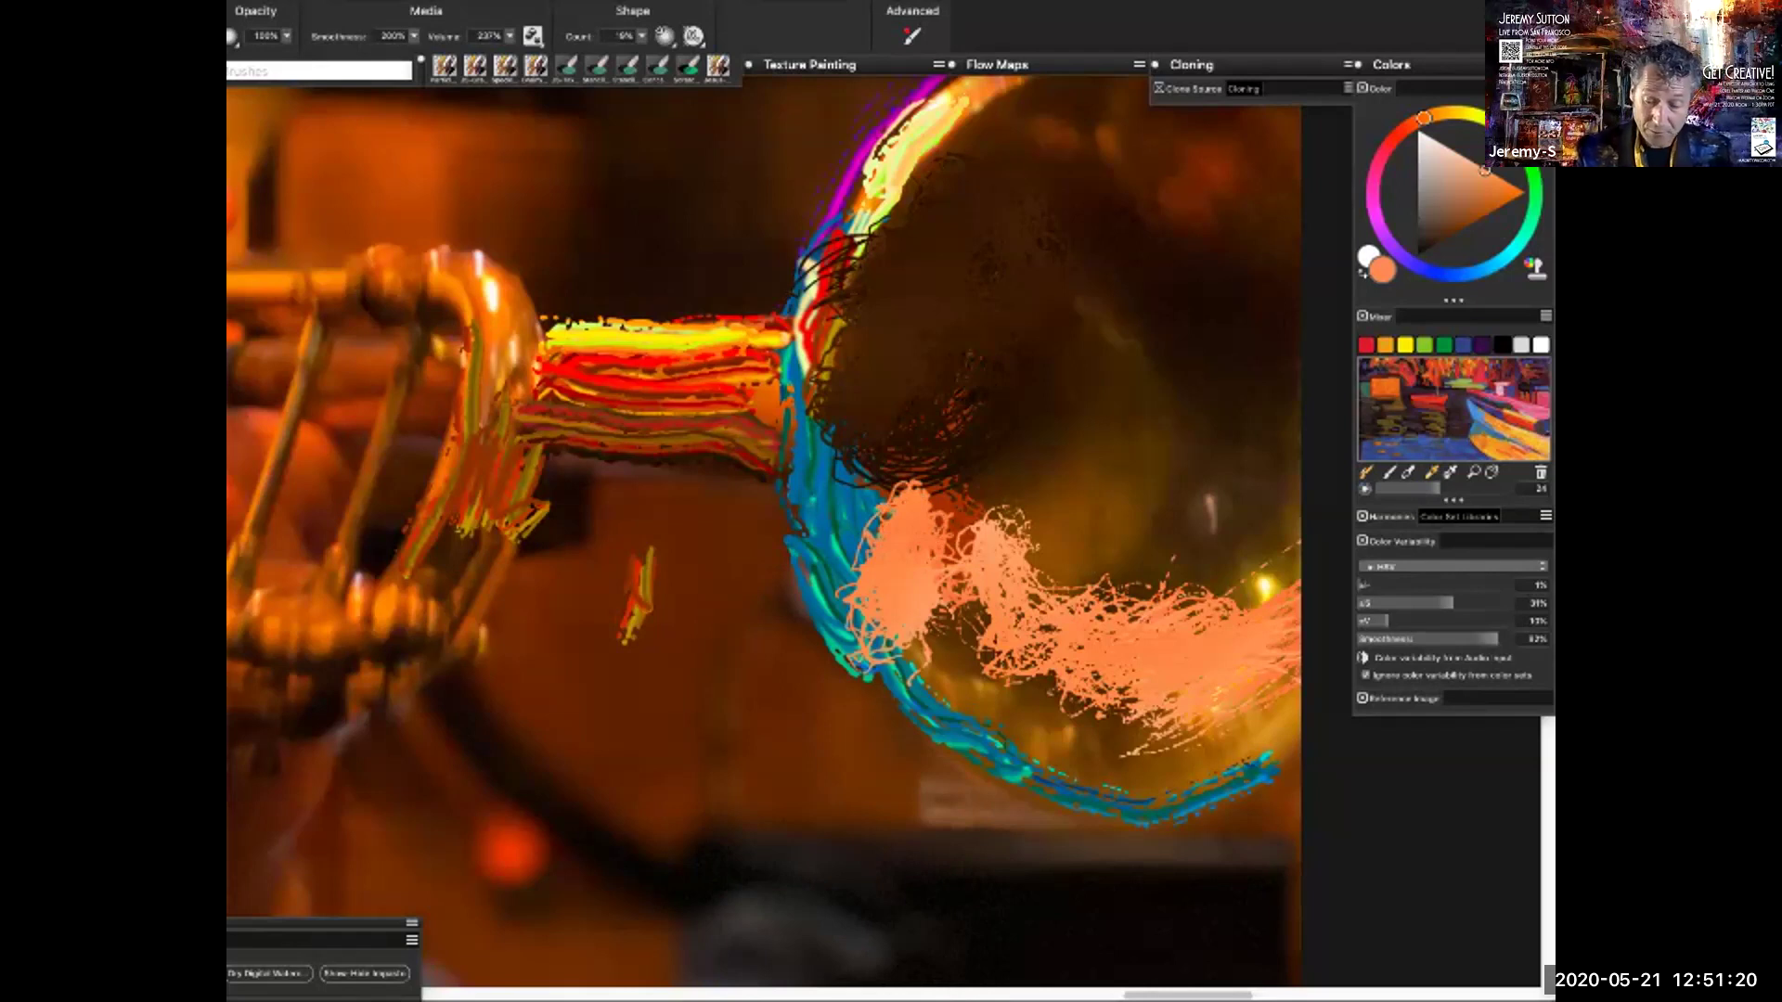
{"action": "left_click", "coordinate": [718, 66]}
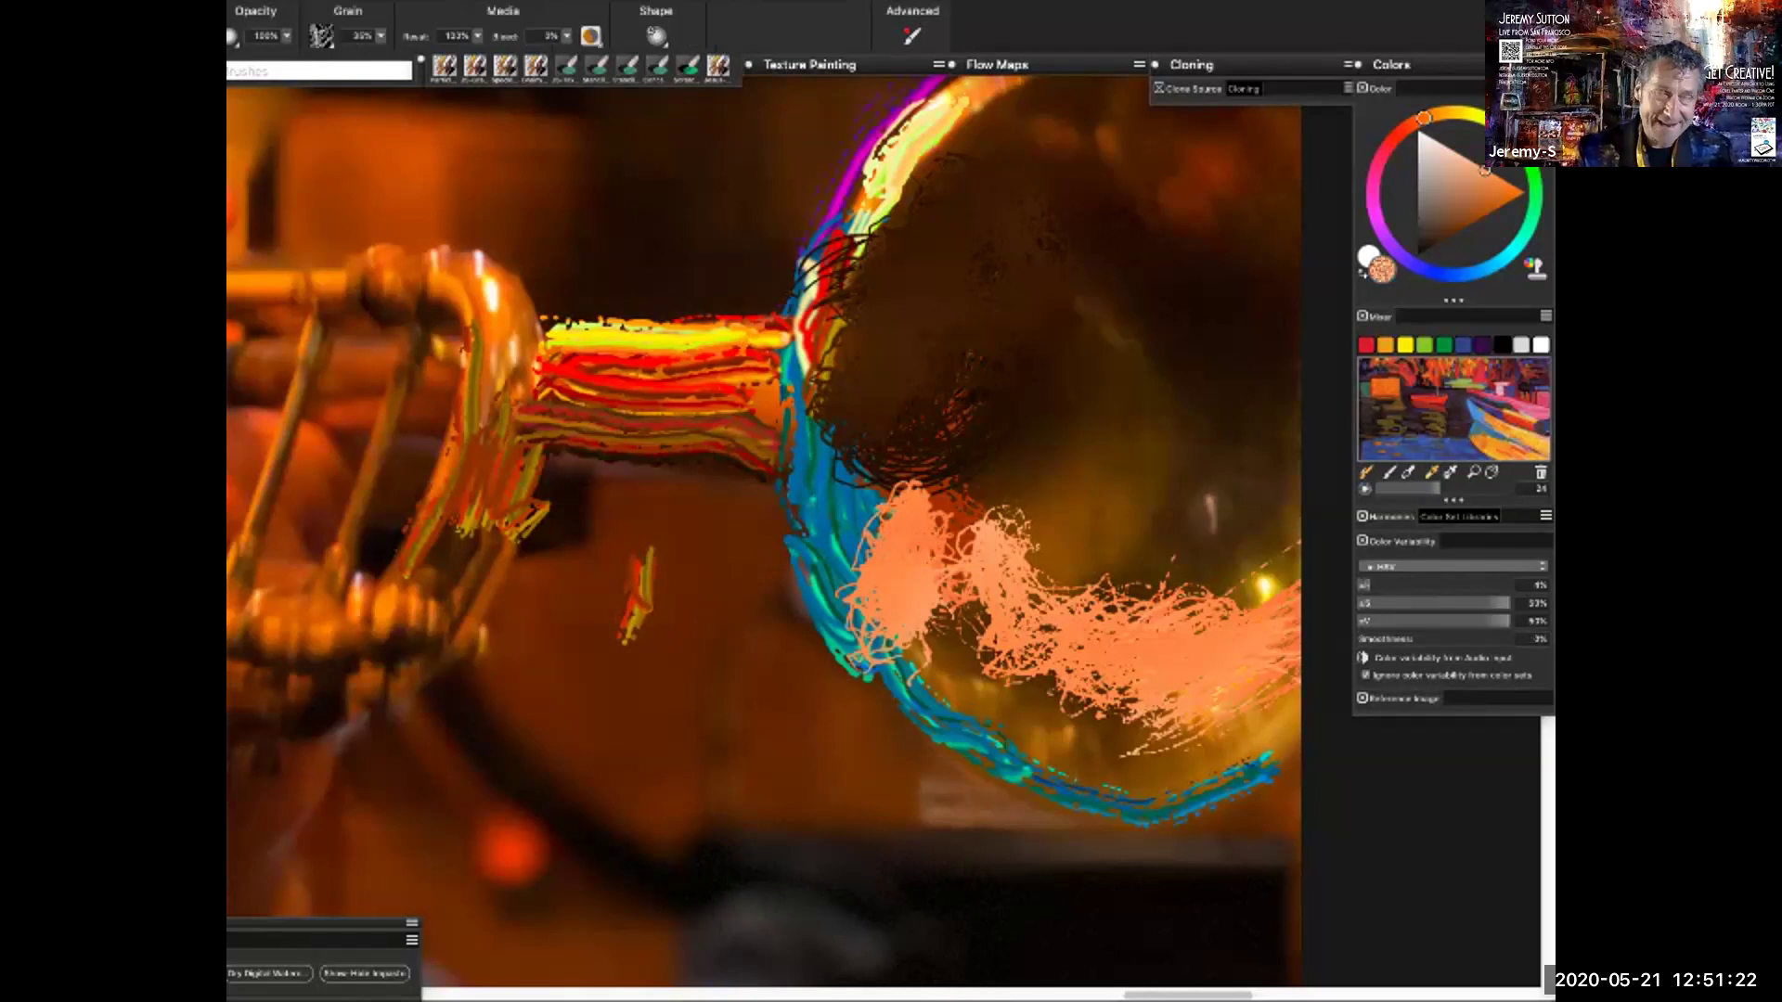
{"action": "mouse_move", "coordinate": [547, 761]}
{"action": "left_mouse_down"}
{"action": "mouse_move", "coordinate": [669, 548]}
{"action": "mouse_move", "coordinate": [612, 511]}
{"action": "mouse_move", "coordinate": [714, 543]}
{"action": "mouse_move", "coordinate": [576, 539]}
{"action": "left_mouse_up"}
{"action": "left_click", "coordinate": [1452, 218]}
{"action": "left_click", "coordinate": [1444, 204]}
{"action": "left_click_drag", "start_coordinate": [508, 682], "coordinate": [604, 677]}
{"action": "mouse_move", "coordinate": [576, 546]}
{"action": "left_mouse_down"}
{"action": "mouse_move", "coordinate": [557, 492]}
{"action": "mouse_move", "coordinate": [705, 520]}
{"action": "mouse_move", "coordinate": [747, 548]}
{"action": "mouse_move", "coordinate": [780, 705]}
{"action": "mouse_move", "coordinate": [889, 843]}
{"action": "mouse_move", "coordinate": [734, 788]}
{"action": "mouse_move", "coordinate": [650, 622]}
{"action": "mouse_move", "coordinate": [668, 668]}
{"action": "mouse_move", "coordinate": [780, 641]}
{"action": "mouse_move", "coordinate": [975, 817]}
{"action": "mouse_move", "coordinate": [1095, 872]}
{"action": "mouse_move", "coordinate": [1030, 863]}
{"action": "left_mouse_up"}
{"action": "mouse_move", "coordinate": [889, 843]}
{"action": "left_mouse_down"}
{"action": "mouse_move", "coordinate": [891, 909]}
{"action": "mouse_move", "coordinate": [965, 873]}
{"action": "mouse_move", "coordinate": [706, 835]}
{"action": "mouse_move", "coordinate": [687, 770]}
{"action": "mouse_move", "coordinate": [734, 798]}
{"action": "left_mouse_up"}
{"action": "mouse_move", "coordinate": [436, 613]}
{"action": "left_mouse_down"}
{"action": "mouse_move", "coordinate": [506, 655]}
{"action": "mouse_move", "coordinate": [556, 575]}
{"action": "left_mouse_up"}
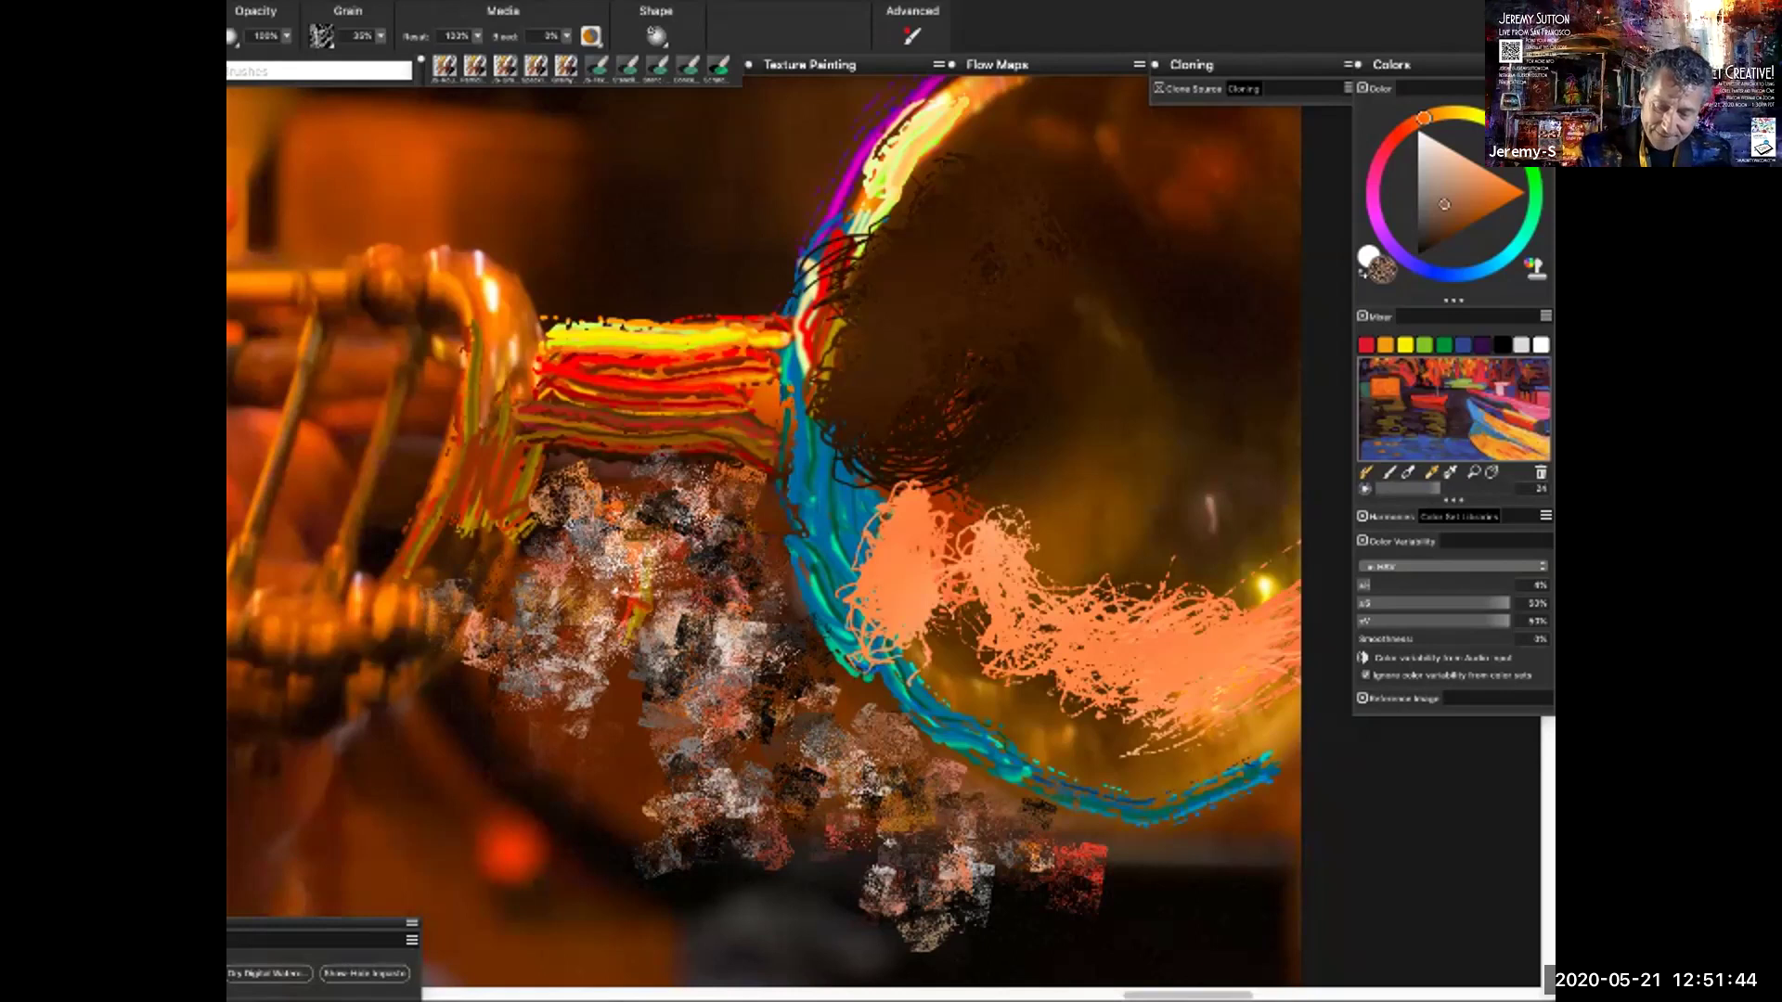
{"action": "mouse_move", "coordinate": [539, 696]}
{"action": "left_mouse_down"}
{"action": "mouse_move", "coordinate": [538, 733]}
{"action": "mouse_move", "coordinate": [677, 780]}
{"action": "mouse_move", "coordinate": [603, 742]}
{"action": "mouse_move", "coordinate": [677, 826]}
{"action": "mouse_move", "coordinate": [631, 696]}
{"action": "left_mouse_up"}
Extend the rough wall texture downward in a darker, more saturated orange-brown
{"action": "left_click", "coordinate": [1448, 219]}
{"action": "left_click", "coordinate": [1456, 225]}
{"action": "mouse_move", "coordinate": [484, 710]}
{"action": "left_mouse_down"}
{"action": "mouse_move", "coordinate": [608, 844]}
{"action": "mouse_move", "coordinate": [659, 849]}
{"action": "mouse_move", "coordinate": [673, 891]}
{"action": "mouse_move", "coordinate": [787, 977]}
{"action": "mouse_move", "coordinate": [749, 882]}
{"action": "mouse_move", "coordinate": [872, 966]}
{"action": "mouse_move", "coordinate": [752, 881]}
{"action": "left_mouse_up"}
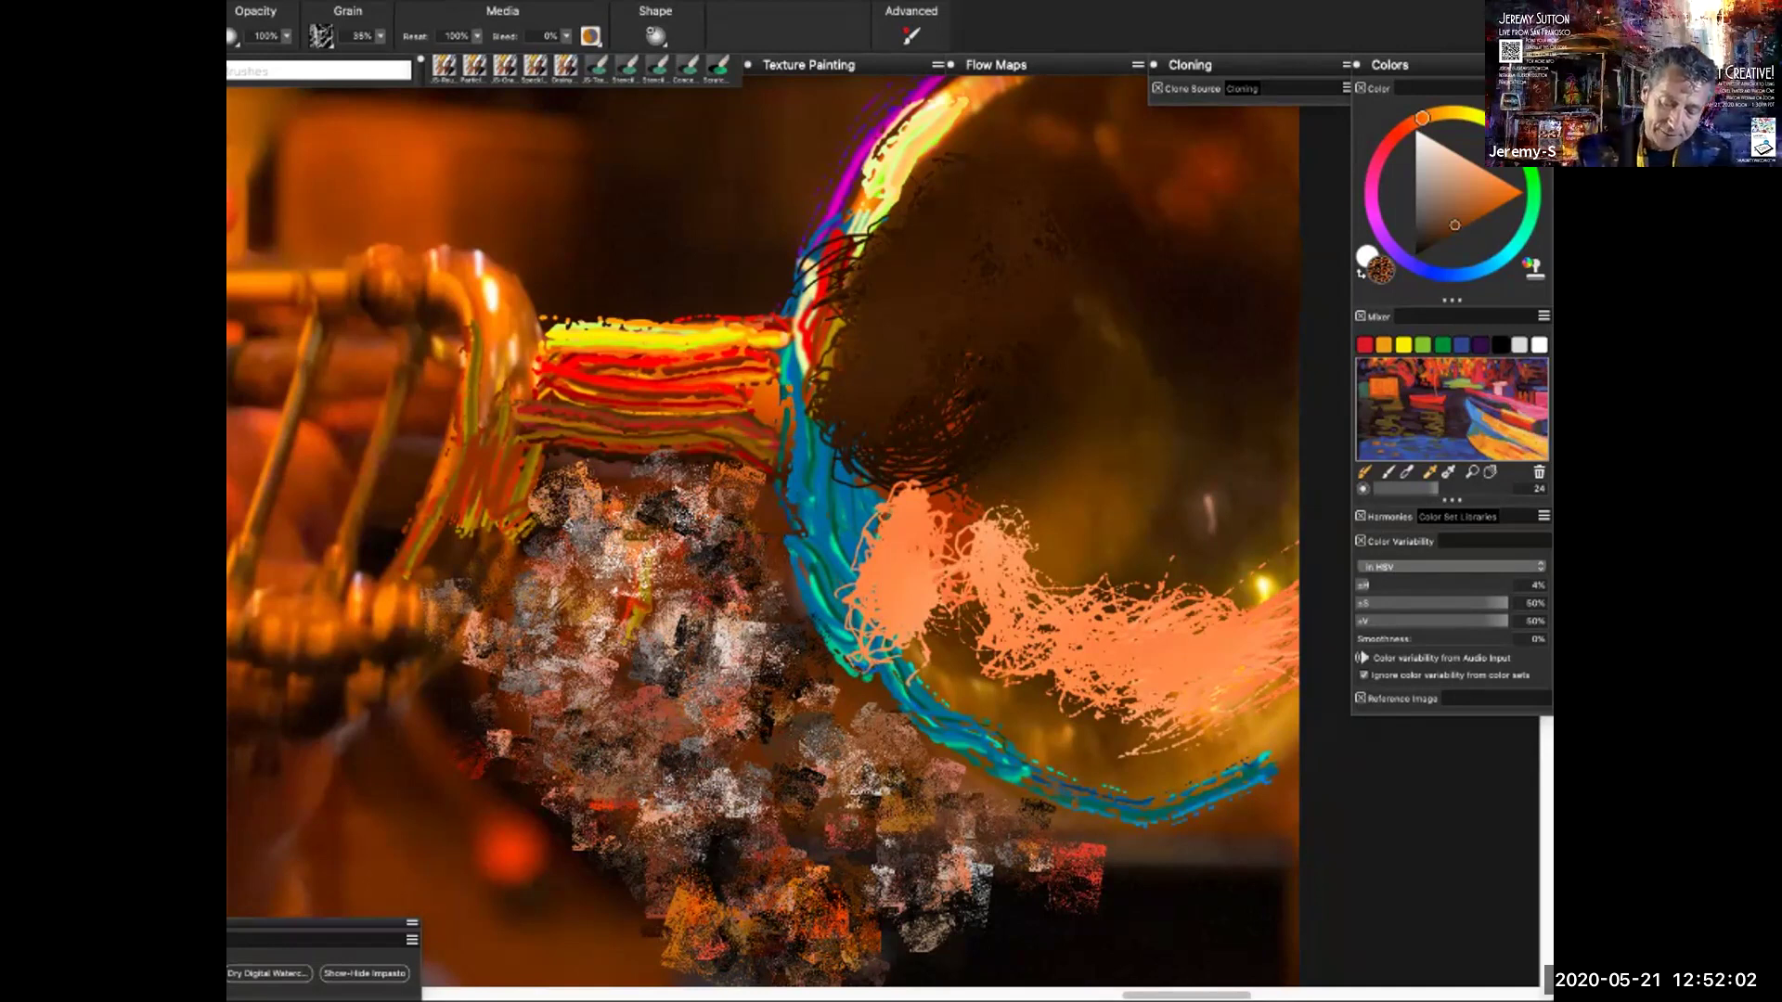
Dab crimson-pink wall texture around the left and lower edges of the textured background and beneath the bell rim
{"action": "left_click", "coordinate": [1370, 198]}
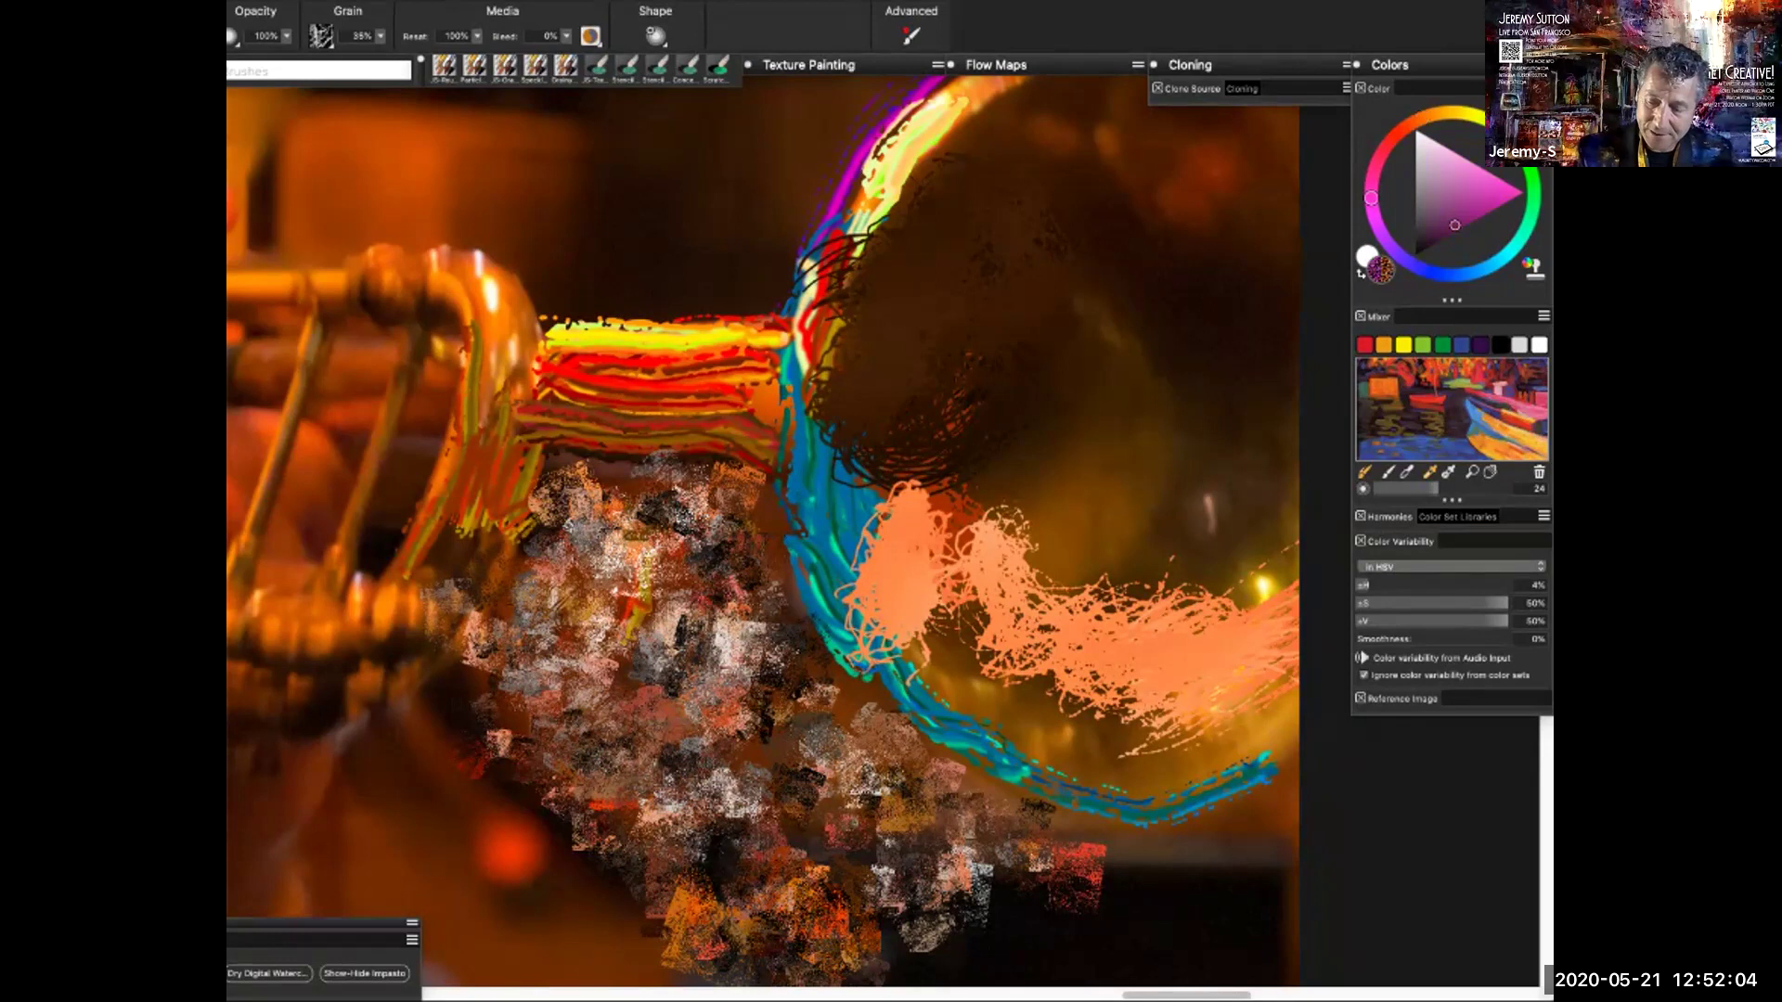
{"action": "left_click", "coordinate": [1372, 181]}
{"action": "left_click", "coordinate": [1489, 183]}
{"action": "left_click", "coordinate": [1388, 145]}
{"action": "left_click_drag", "start_coordinate": [1388, 145], "coordinate": [1388, 143]}
{"action": "mouse_move", "coordinate": [504, 770]}
{"action": "left_mouse_down"}
{"action": "mouse_move", "coordinate": [487, 826]}
{"action": "mouse_move", "coordinate": [627, 914]}
{"action": "mouse_move", "coordinate": [594, 965]}
{"action": "left_mouse_up"}
{"action": "left_click_drag", "start_coordinate": [399, 742], "coordinate": [473, 719]}
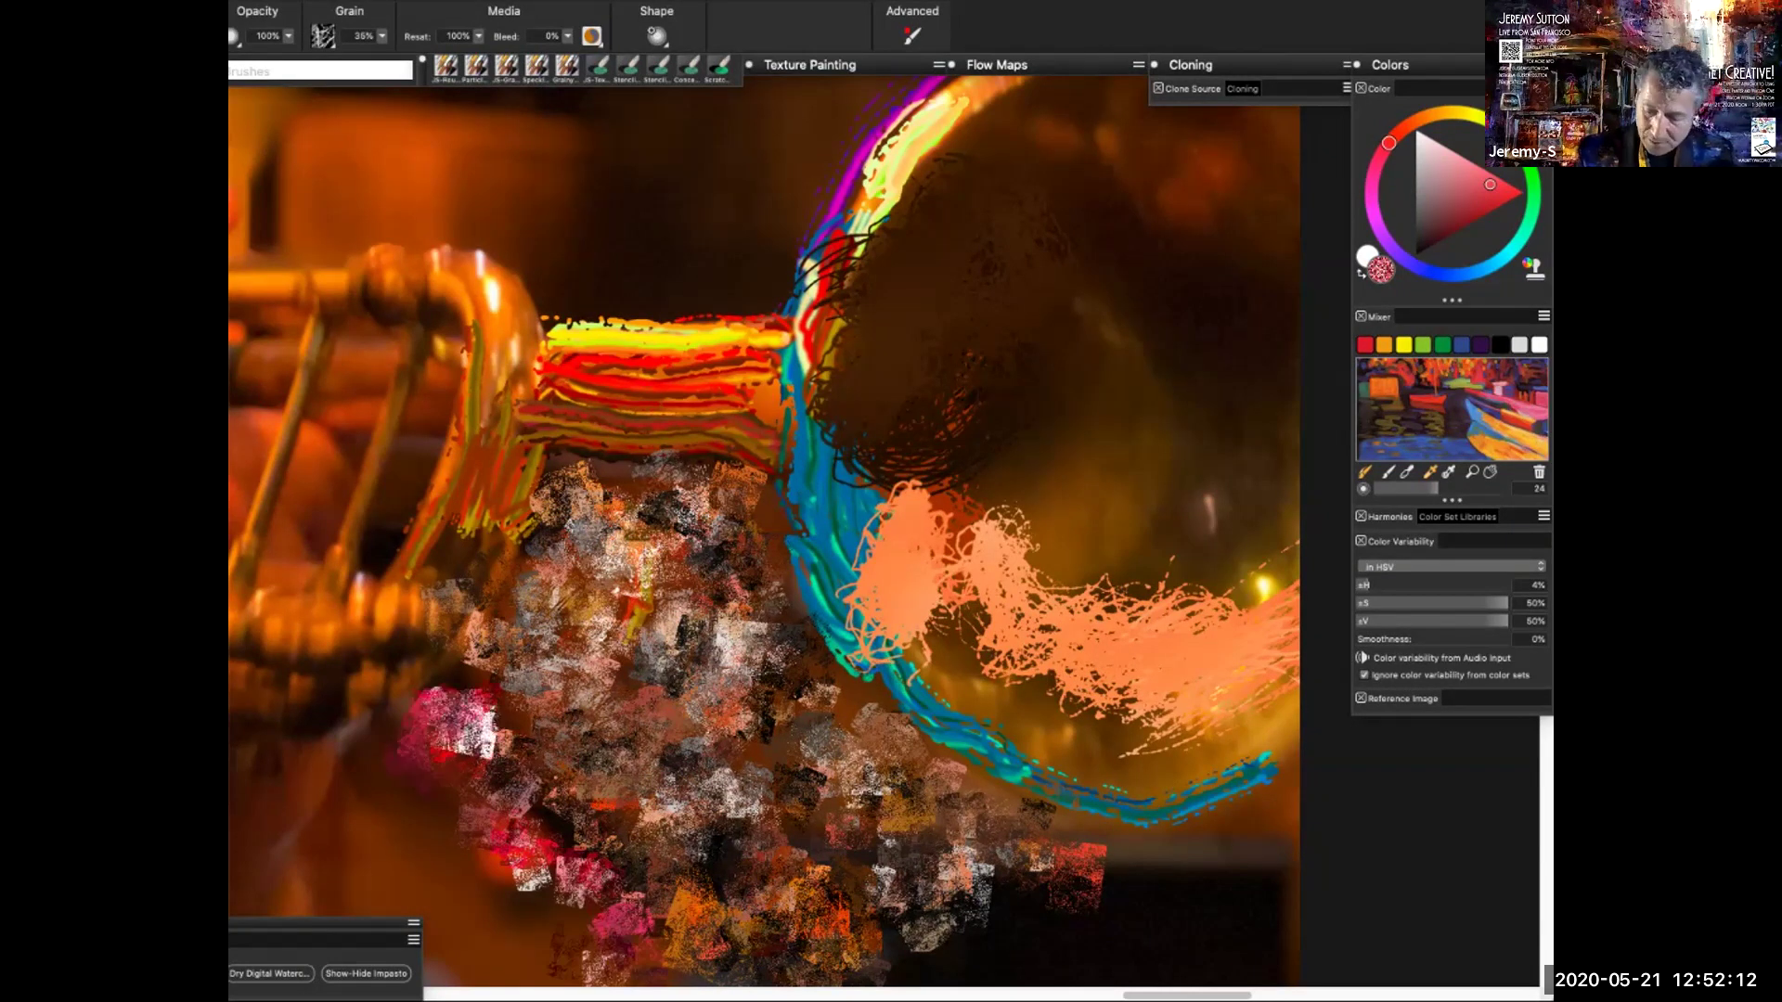
{"action": "left_click_drag", "start_coordinate": [1017, 803], "coordinate": [1058, 845]}
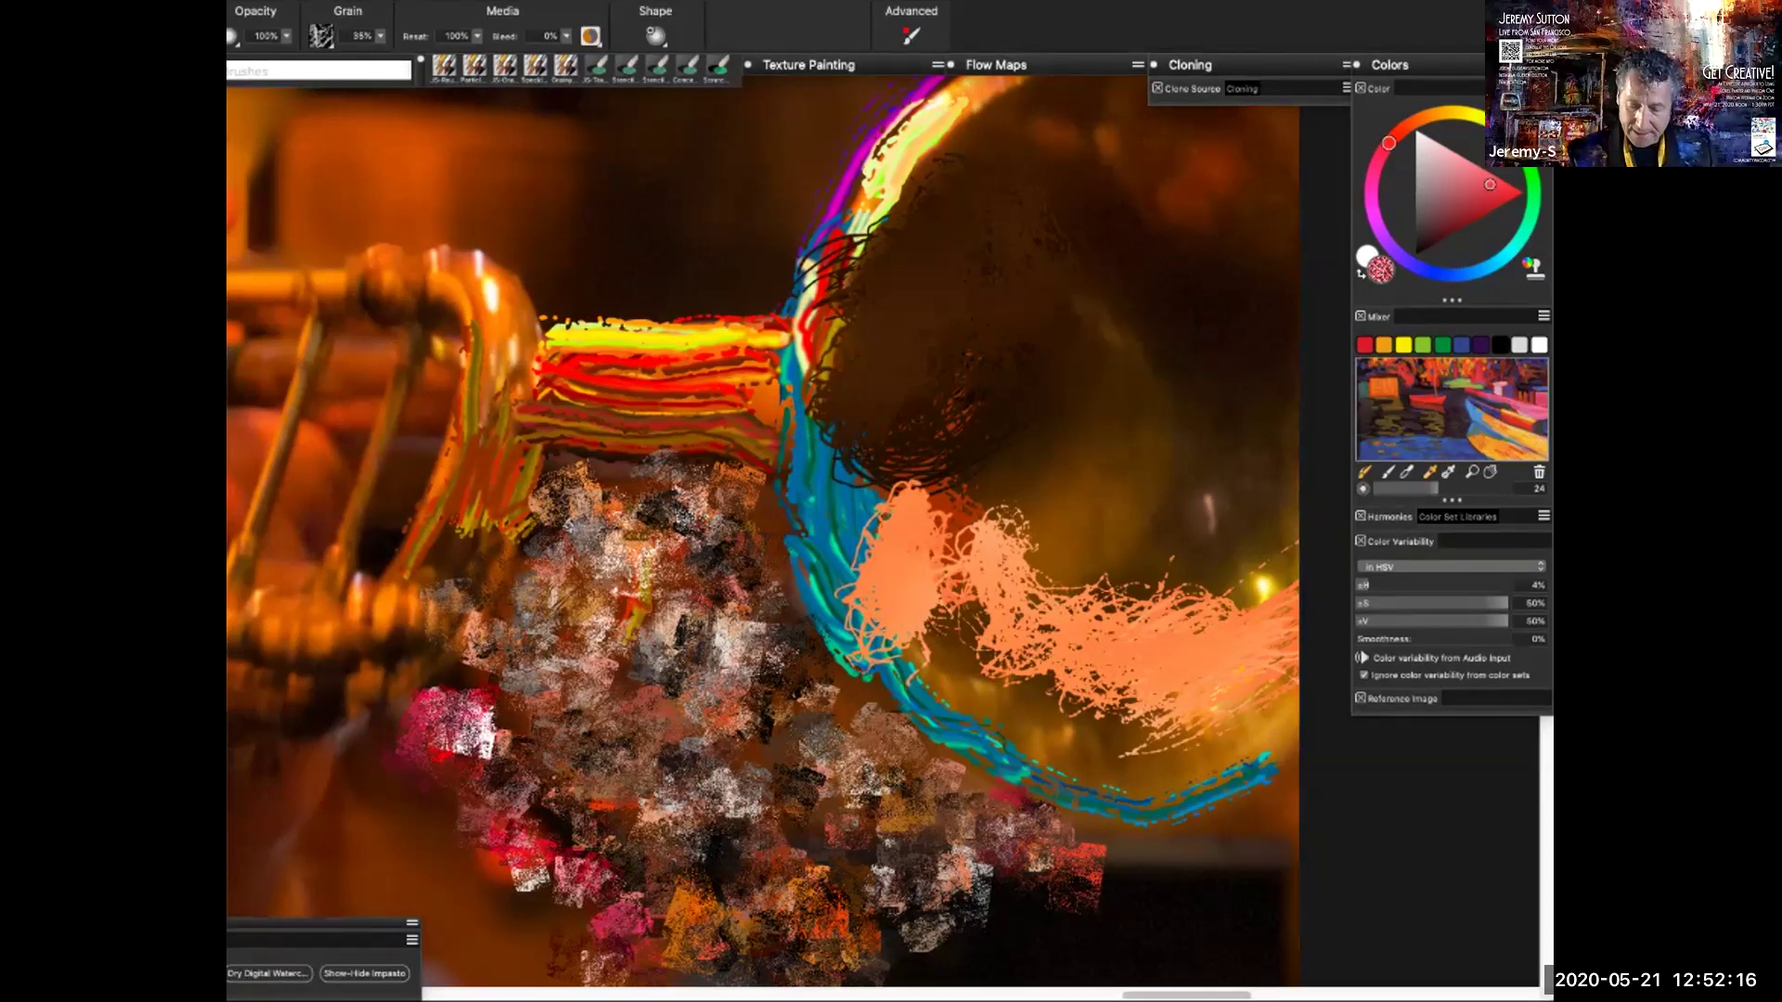
Fill the bell's lower interior with golden-yellow wall texture and its side near the canvas edge with orange-brown texture
{"action": "left_click_drag", "start_coordinate": [835, 556], "coordinate": [625, 399]}
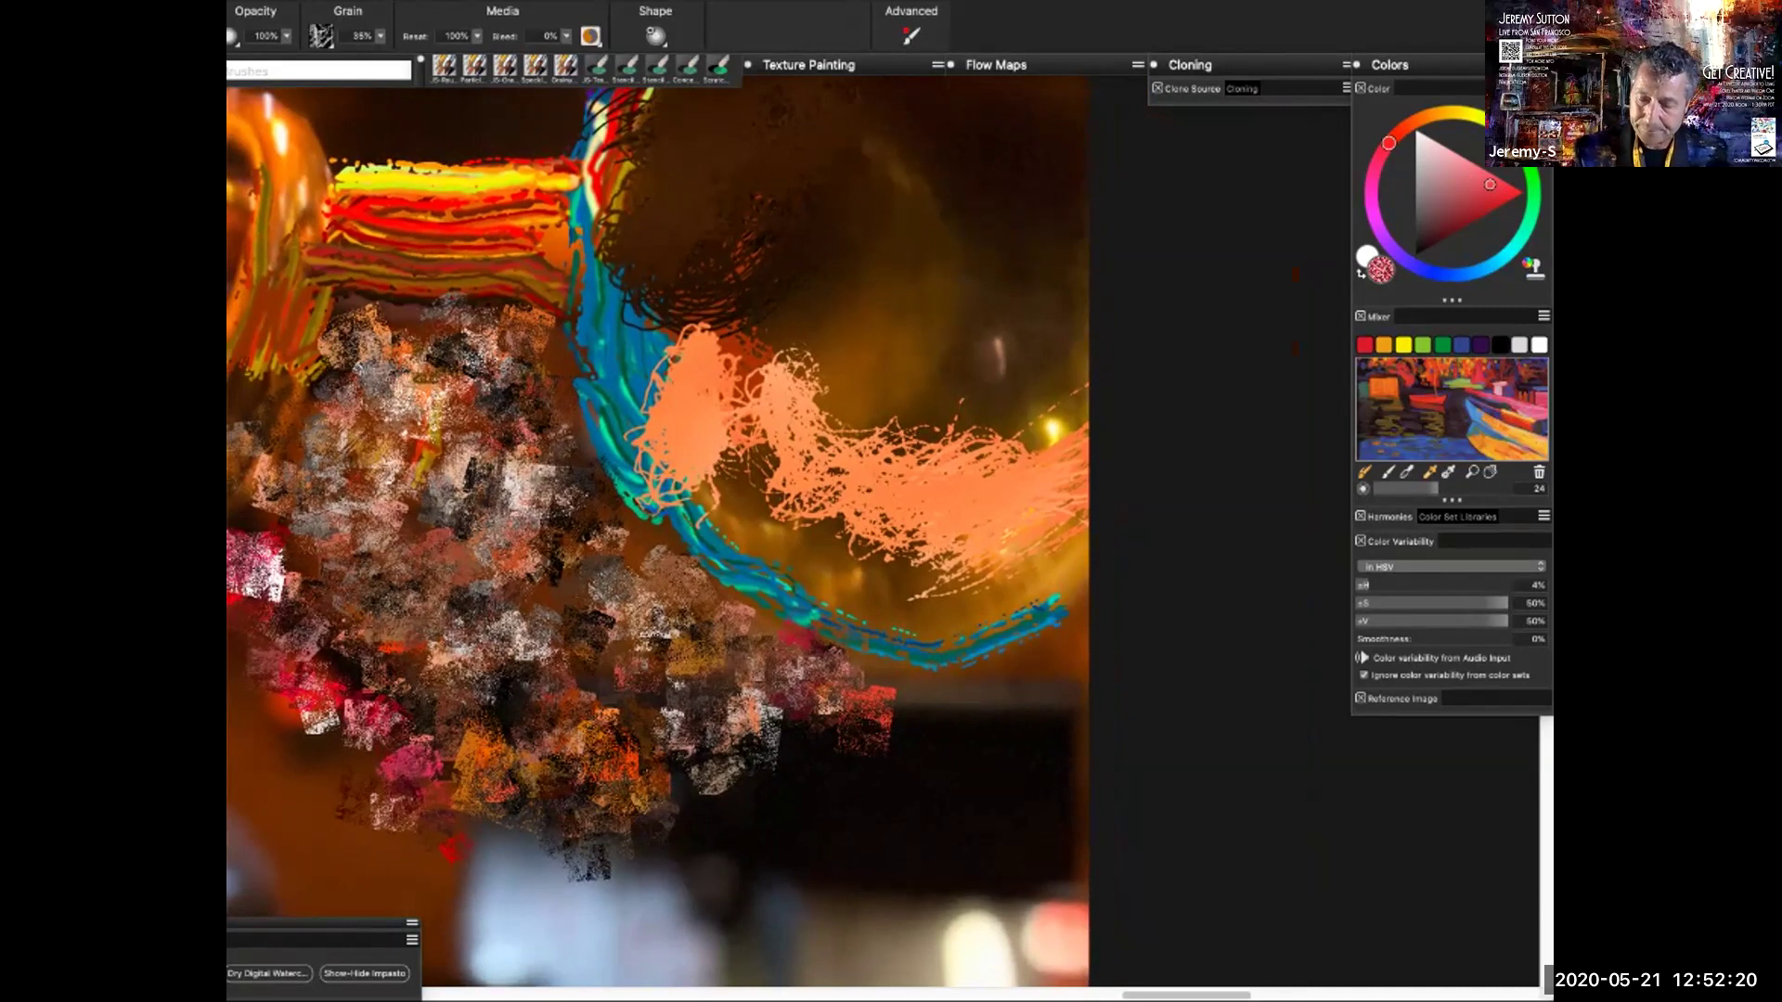
{"action": "left_click", "coordinate": [1448, 112]}
{"action": "mouse_move", "coordinate": [703, 450]}
{"action": "left_mouse_down"}
{"action": "mouse_move", "coordinate": [789, 539]}
{"action": "mouse_move", "coordinate": [873, 580]}
{"action": "mouse_move", "coordinate": [965, 585]}
{"action": "mouse_move", "coordinate": [991, 547]}
{"action": "mouse_move", "coordinate": [1058, 557]}
{"action": "mouse_move", "coordinate": [1021, 515]}
{"action": "mouse_move", "coordinate": [1039, 561]}
{"action": "mouse_move", "coordinate": [891, 585]}
{"action": "mouse_move", "coordinate": [929, 631]}
{"action": "left_mouse_up"}
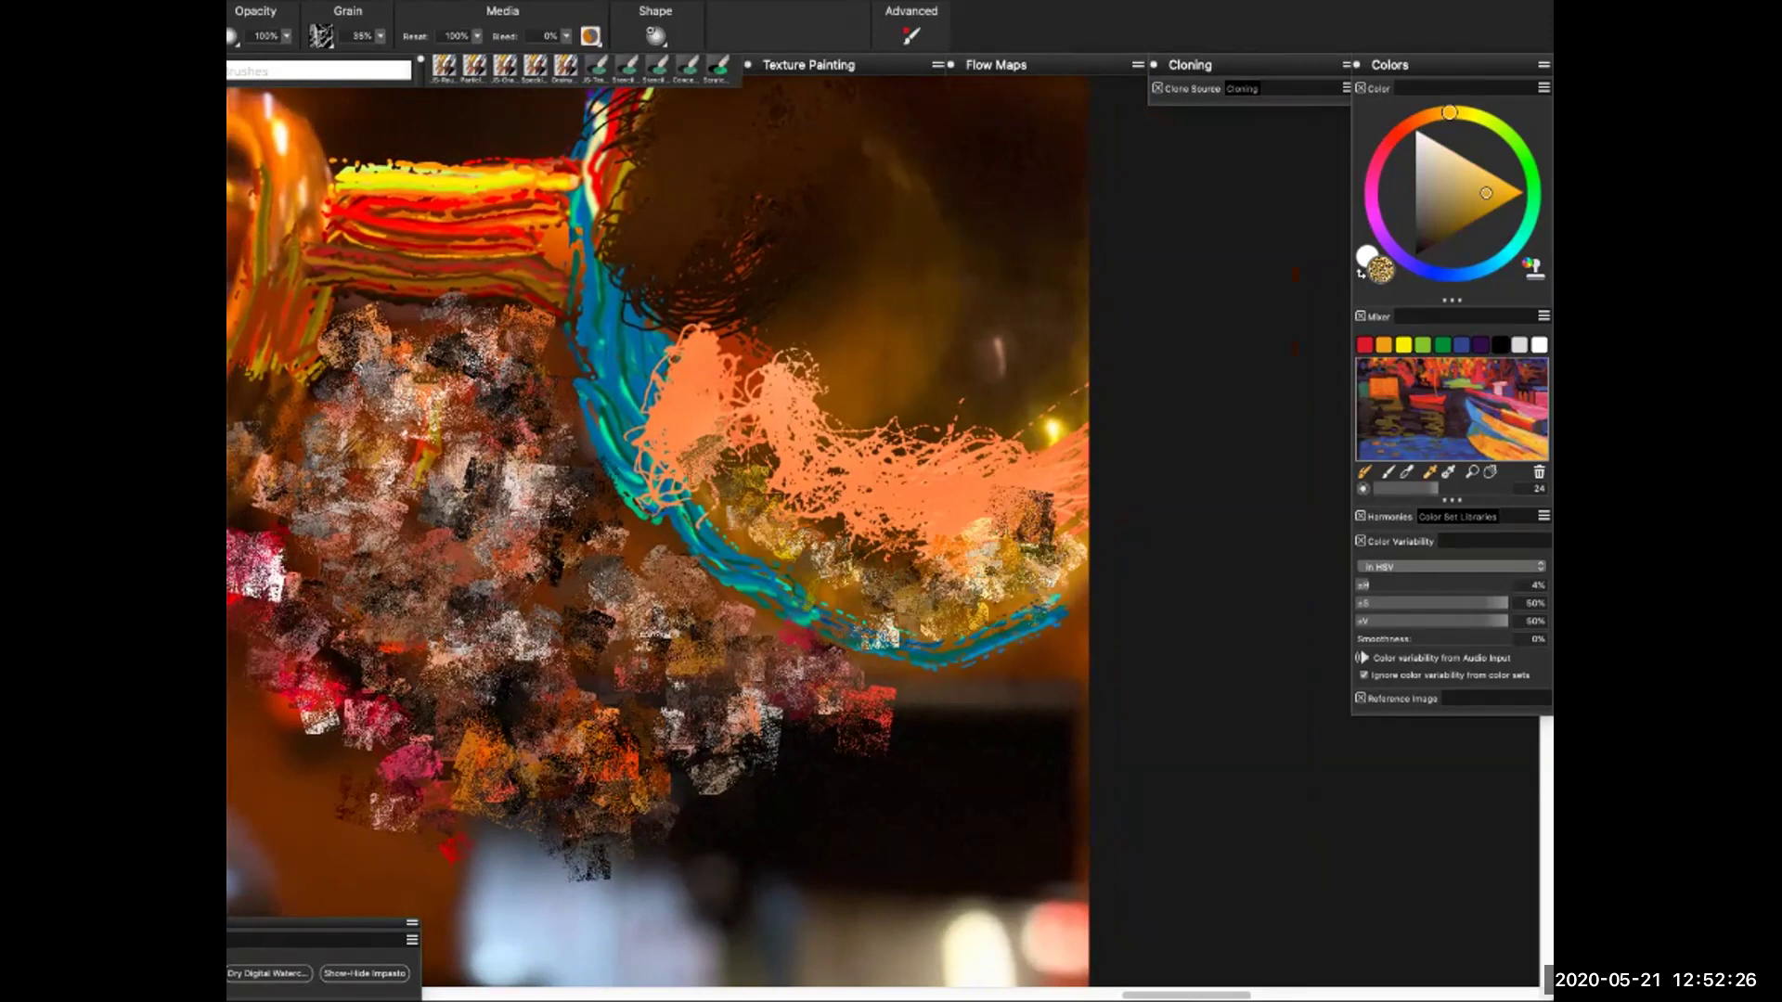
{"action": "left_click", "coordinate": [1434, 114]}
{"action": "left_click", "coordinate": [1495, 200]}
{"action": "mouse_move", "coordinate": [835, 408]}
{"action": "left_mouse_down"}
{"action": "mouse_move", "coordinate": [882, 358]}
{"action": "mouse_move", "coordinate": [1012, 372]}
{"action": "mouse_move", "coordinate": [1053, 297]}
{"action": "mouse_move", "coordinate": [1017, 409]}
{"action": "mouse_move", "coordinate": [1034, 242]}
{"action": "mouse_move", "coordinate": [975, 381]}
{"action": "left_mouse_up"}
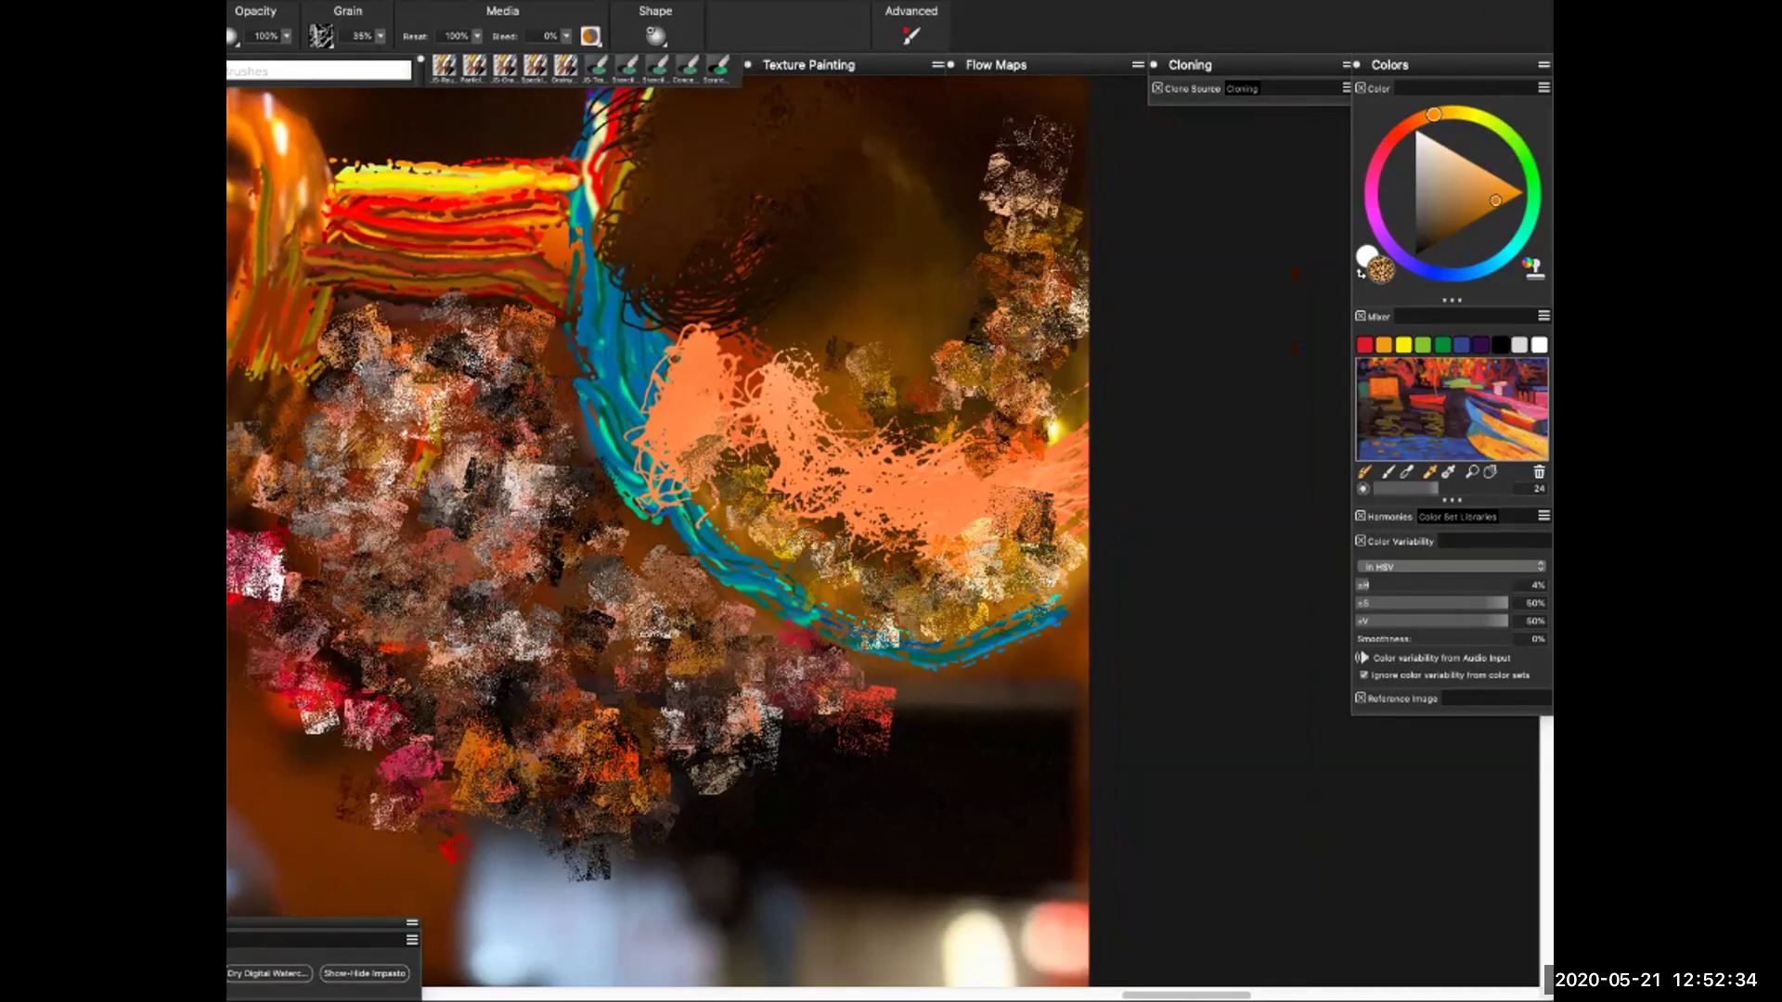
Choose a bright yellow-green and dab wall texture inside the bell near the canvas edge, around the end of the peach strands
{"action": "left_click", "coordinate": [1405, 127]}
{"action": "left_click", "coordinate": [1505, 182]}
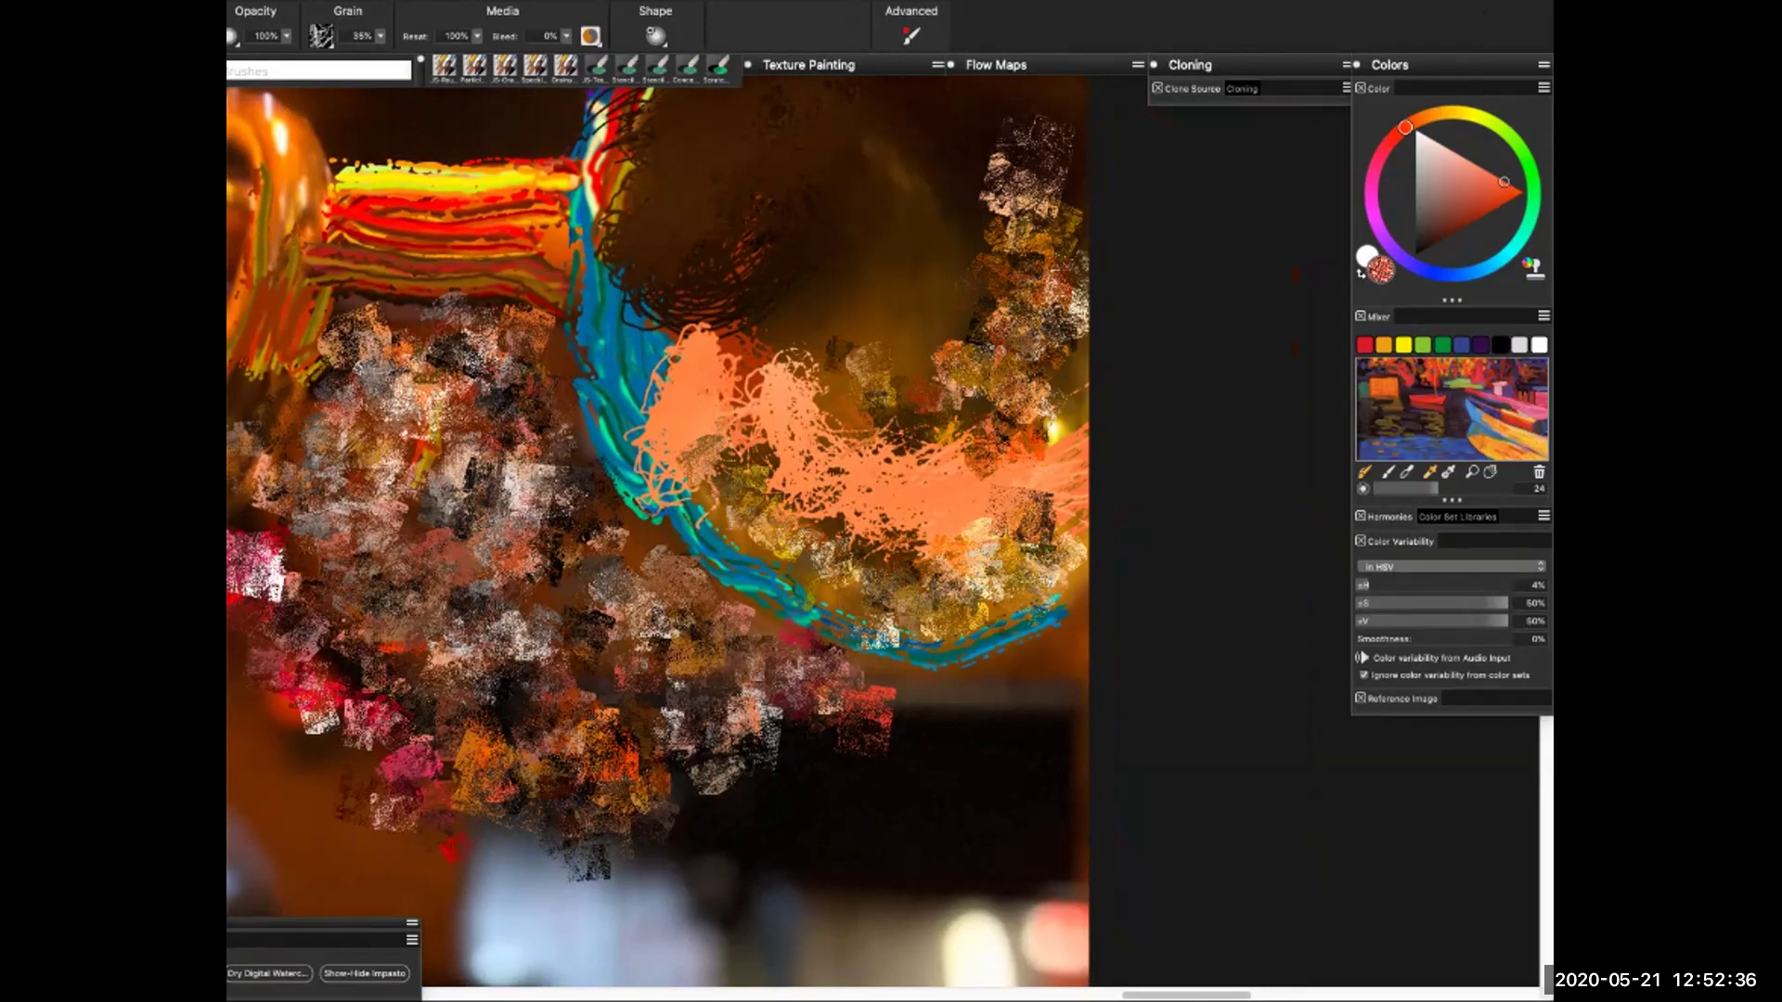
{"action": "left_click", "coordinate": [1479, 116]}
{"action": "mouse_move", "coordinate": [1026, 446]}
{"action": "left_mouse_down"}
{"action": "mouse_move", "coordinate": [1063, 418]}
{"action": "mouse_move", "coordinate": [1063, 348]}
{"action": "left_mouse_up"}
{"action": "mouse_move", "coordinate": [1011, 594]}
{"action": "left_mouse_down"}
{"action": "mouse_move", "coordinate": [1063, 520]}
{"action": "mouse_move", "coordinate": [1058, 547]}
{"action": "mouse_move", "coordinate": [983, 556]}
{"action": "left_mouse_up"}
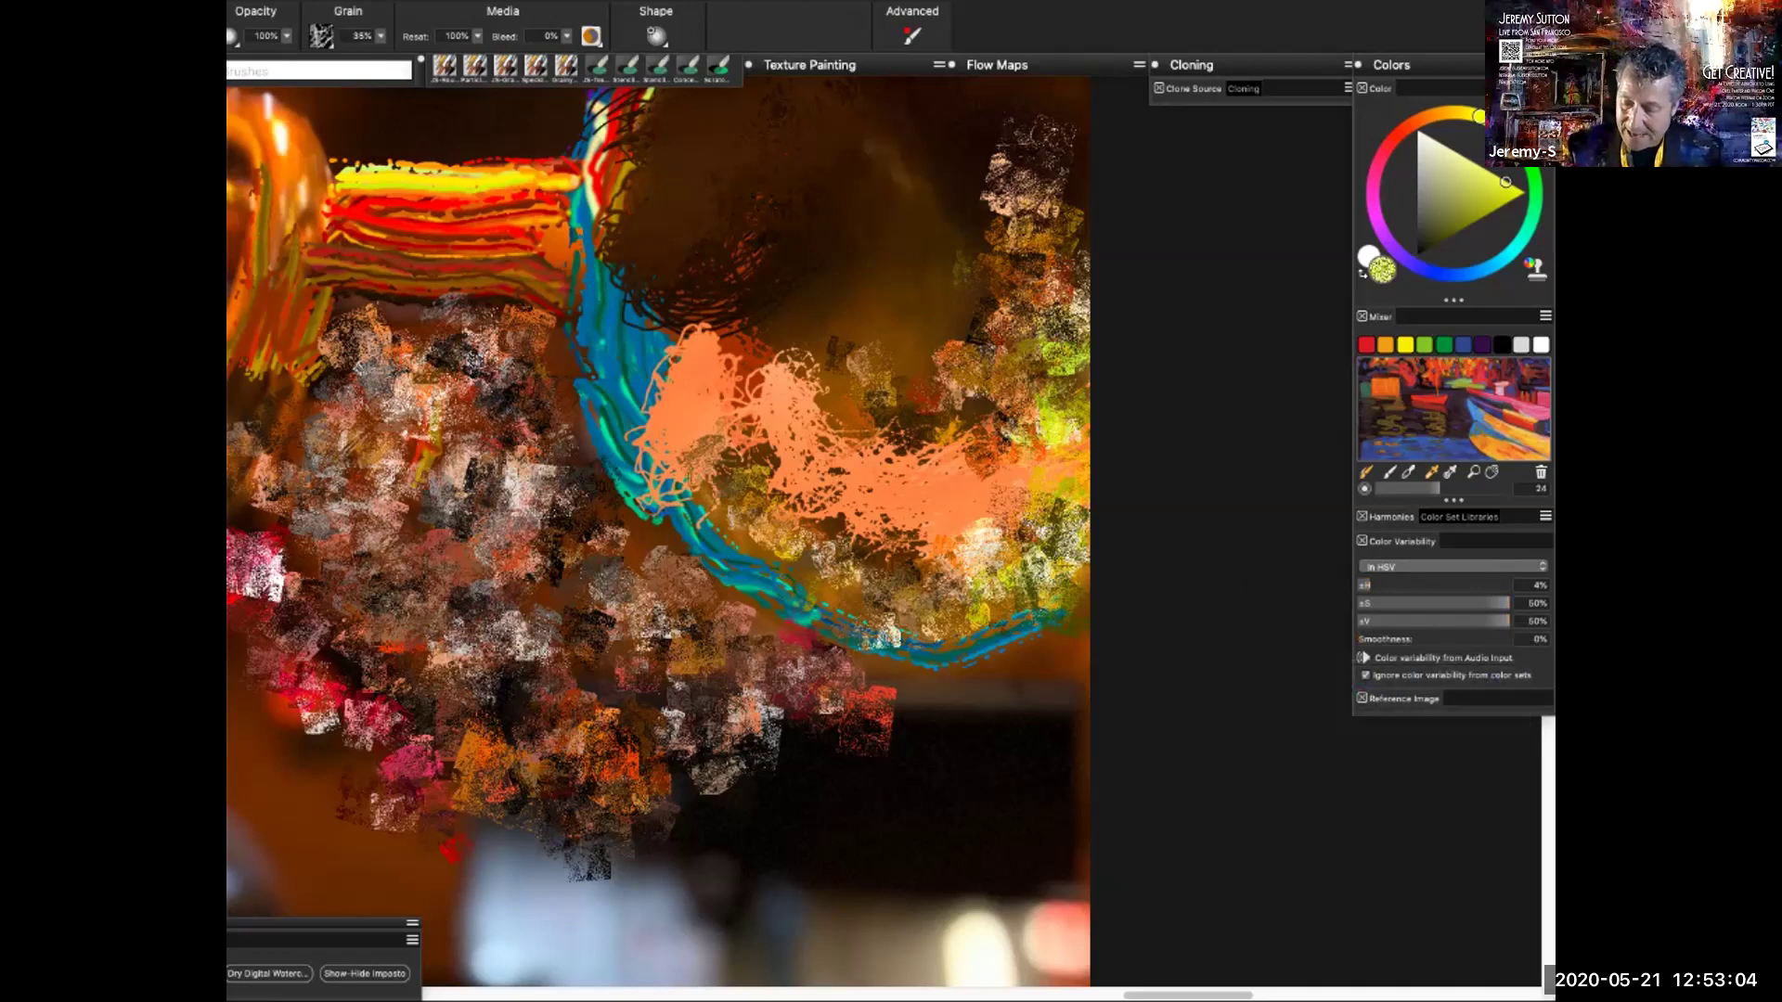
Dab yellow-green wall texture along the lower edge of the textured background, followed by magenta patches beneath the bell
{"action": "mouse_move", "coordinate": [631, 793]}
{"action": "left_mouse_down"}
{"action": "mouse_move", "coordinate": [775, 793]}
{"action": "mouse_move", "coordinate": [858, 742]}
{"action": "mouse_move", "coordinate": [870, 789]}
{"action": "left_mouse_up"}
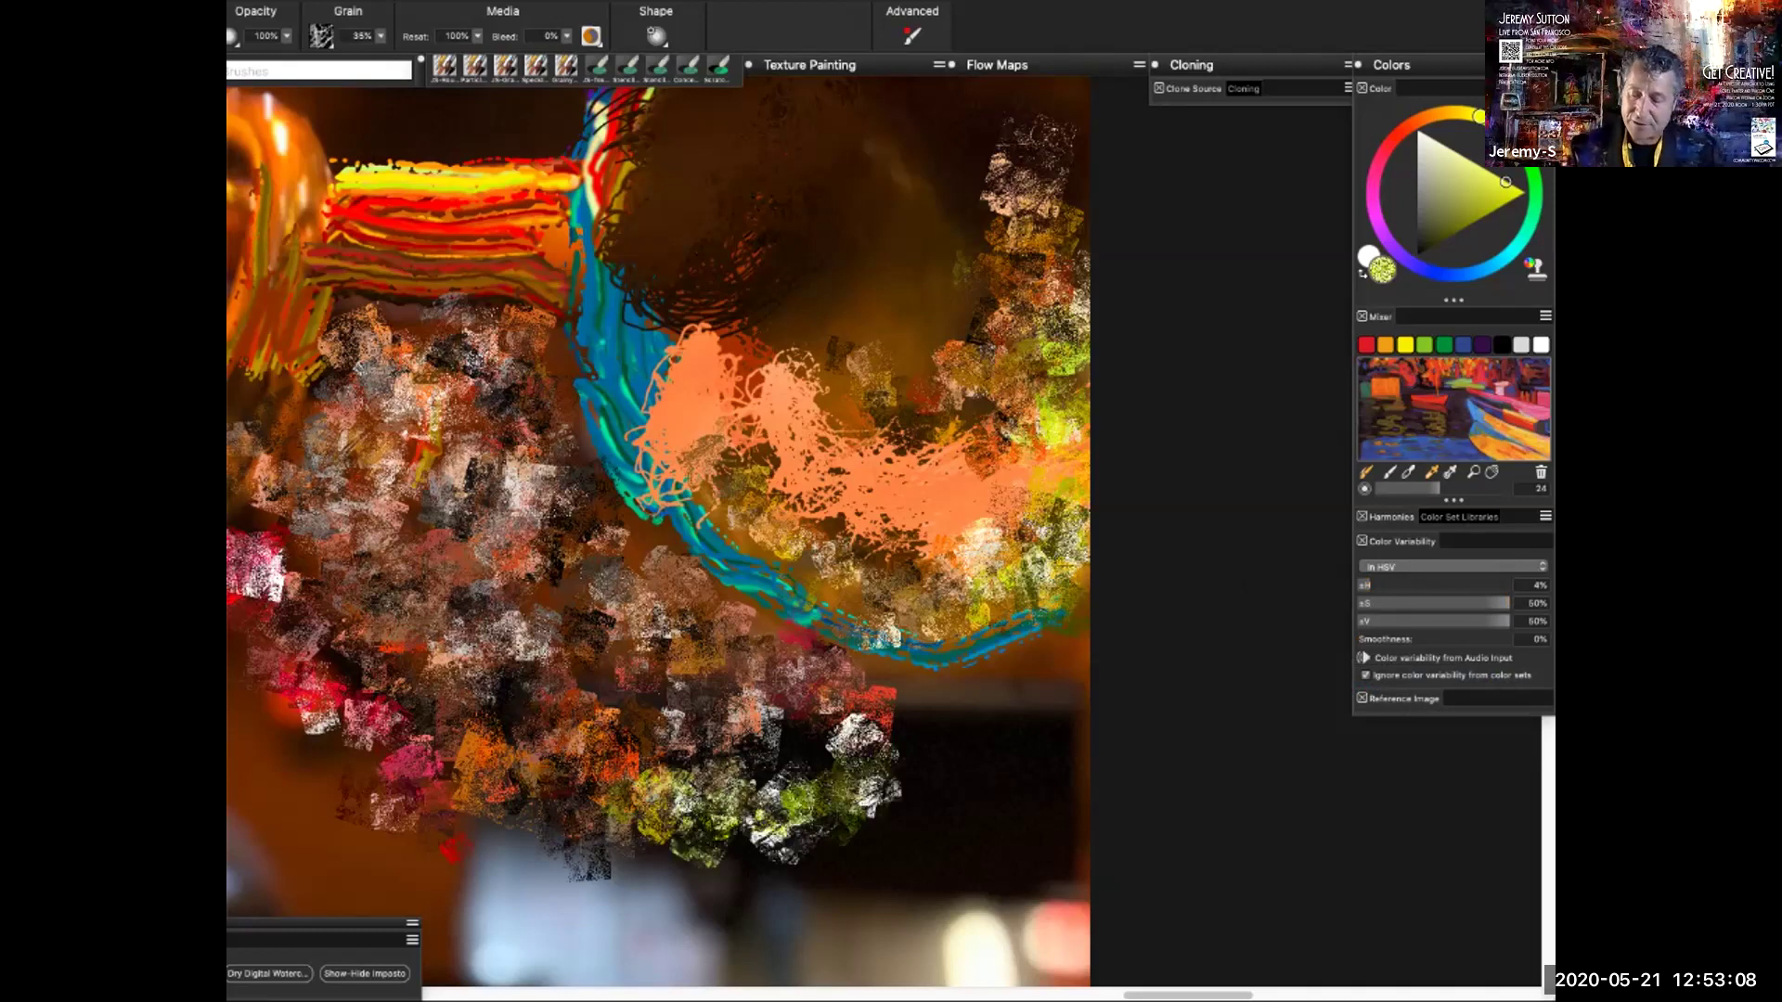
{"action": "mouse_move", "coordinate": [831, 750]}
{"action": "left_mouse_down"}
{"action": "mouse_move", "coordinate": [783, 709]}
{"action": "mouse_move", "coordinate": [891, 733]}
{"action": "left_mouse_up"}
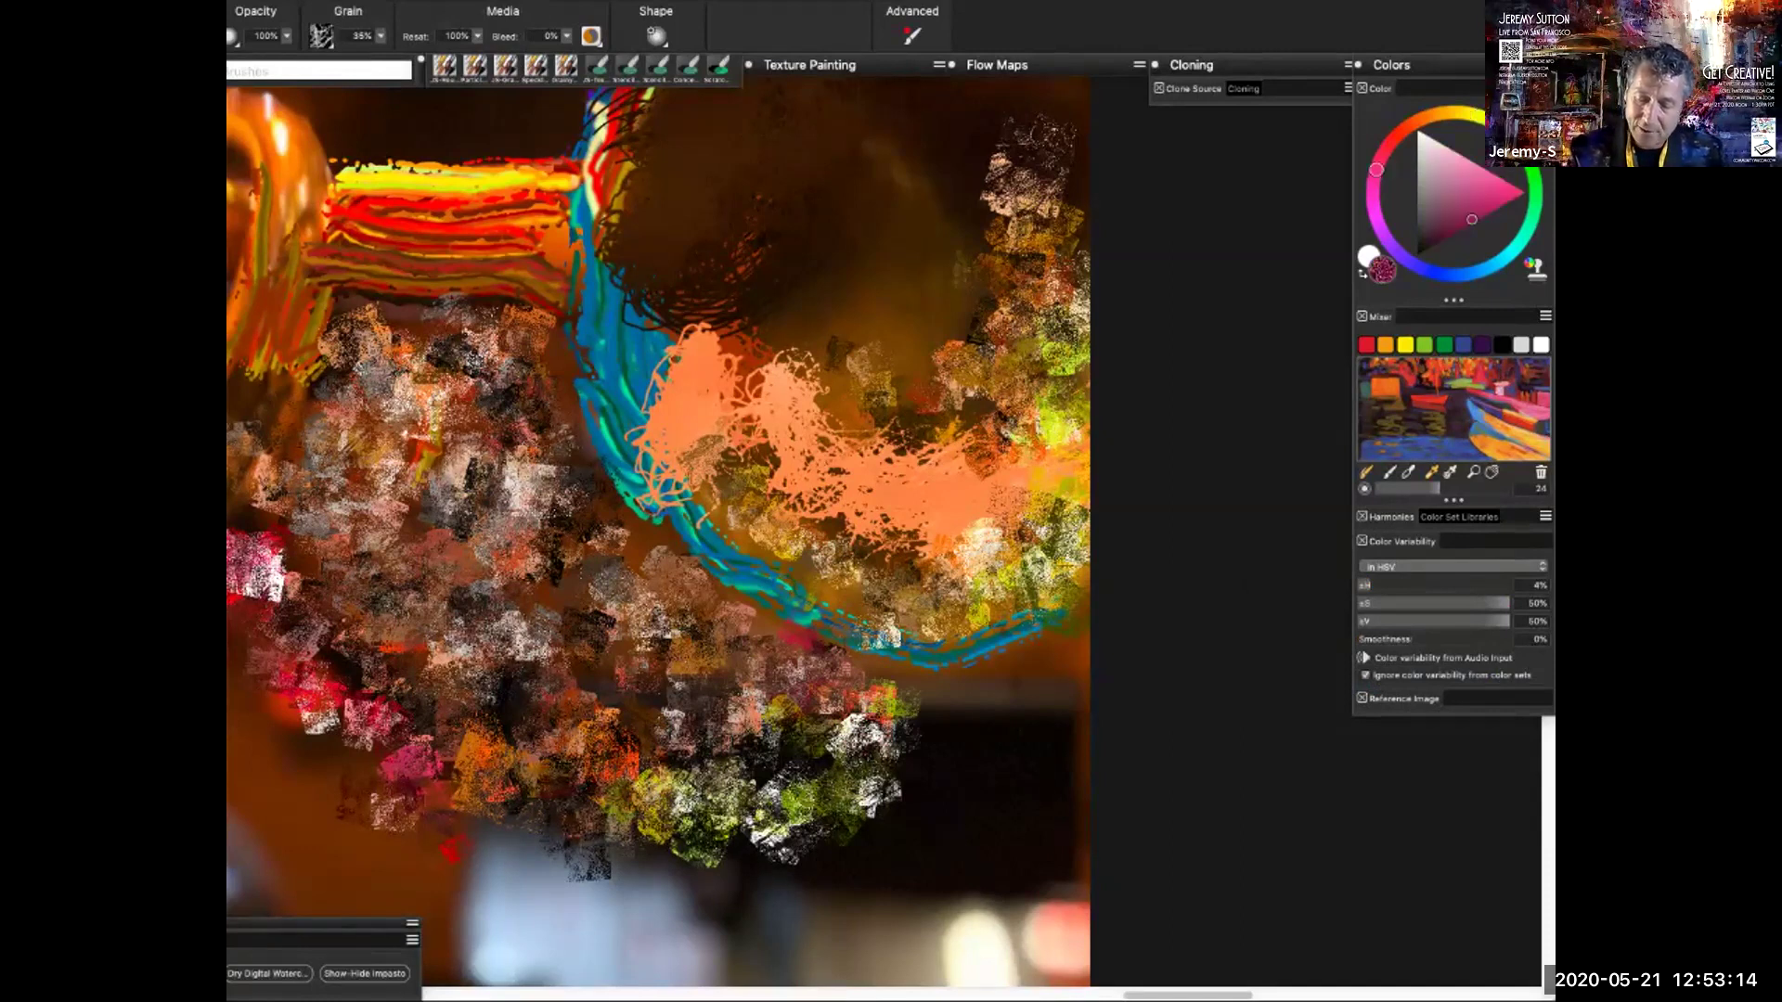
{"action": "mouse_move", "coordinate": [733, 844]}
{"action": "left_mouse_down"}
{"action": "mouse_move", "coordinate": [984, 845]}
{"action": "mouse_move", "coordinate": [928, 798]}
{"action": "left_mouse_up"}
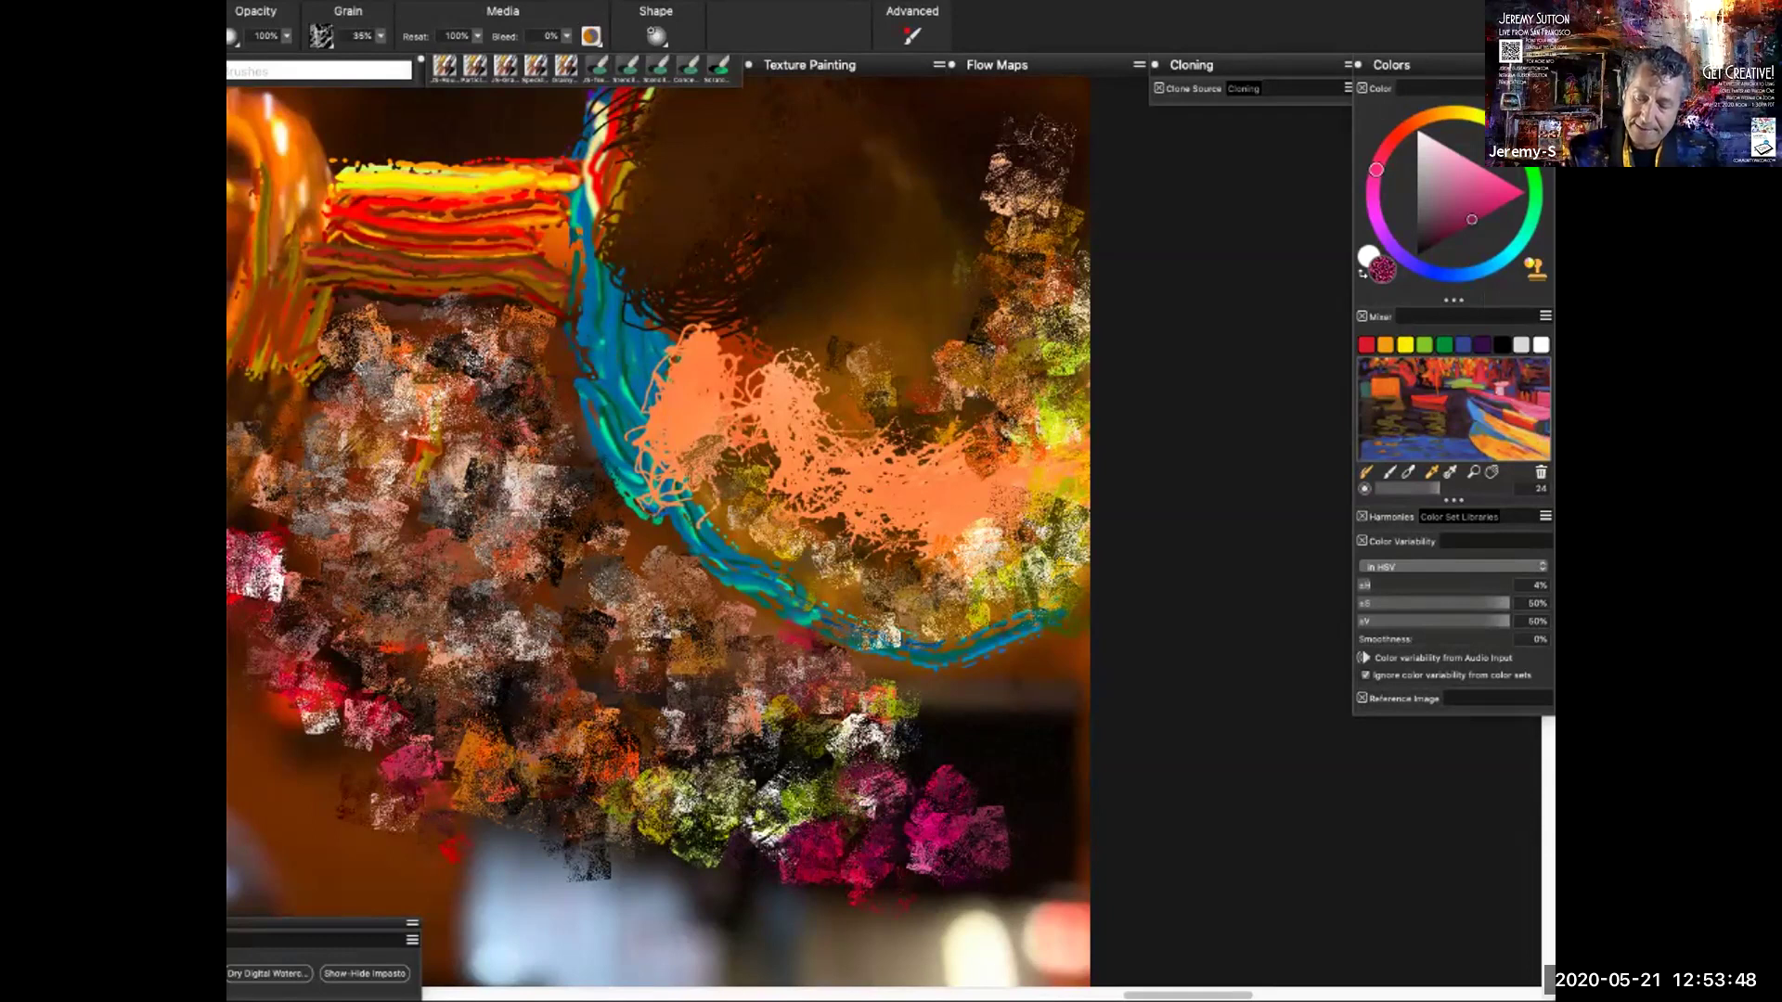
Turn on clone color and cover the blurred bluish-white shape below the textured background with wall fragments
{"action": "key", "text": "u"}
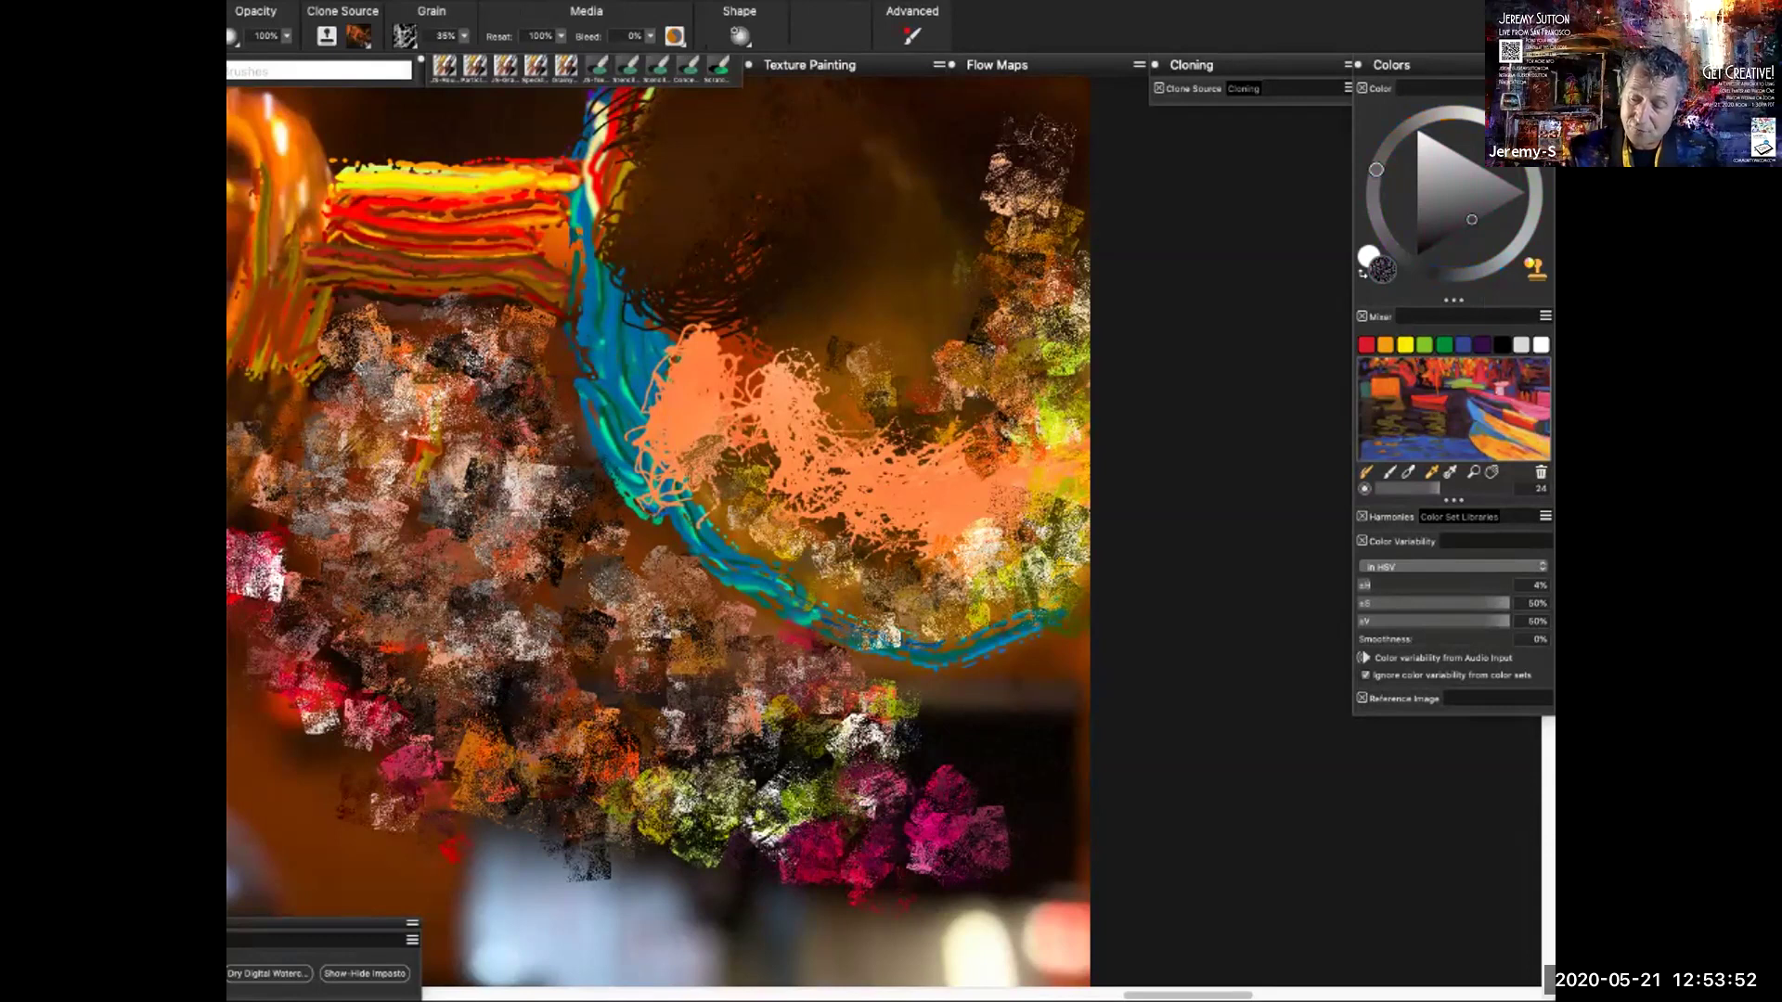
{"action": "mouse_move", "coordinate": [526, 905]}
{"action": "left_mouse_down"}
{"action": "mouse_move", "coordinate": [580, 893]}
{"action": "mouse_move", "coordinate": [532, 933]}
{"action": "left_mouse_up"}
{"action": "mouse_move", "coordinate": [657, 941]}
{"action": "left_mouse_down"}
{"action": "mouse_move", "coordinate": [594, 899]}
{"action": "mouse_move", "coordinate": [622, 845]}
{"action": "left_mouse_up"}
{"action": "mouse_move", "coordinate": [561, 900]}
{"action": "left_mouse_down"}
{"action": "mouse_move", "coordinate": [540, 856]}
{"action": "mouse_move", "coordinate": [506, 923]}
{"action": "mouse_move", "coordinate": [505, 849]}
{"action": "mouse_move", "coordinate": [464, 845]}
{"action": "mouse_move", "coordinate": [483, 914]}
{"action": "mouse_move", "coordinate": [670, 930]}
{"action": "mouse_move", "coordinate": [640, 910]}
{"action": "mouse_move", "coordinate": [685, 940]}
{"action": "mouse_move", "coordinate": [624, 965]}
{"action": "mouse_move", "coordinate": [681, 972]}
{"action": "mouse_move", "coordinate": [708, 888]}
{"action": "mouse_move", "coordinate": [694, 924]}
{"action": "mouse_move", "coordinate": [728, 942]}
{"action": "mouse_move", "coordinate": [733, 891]}
{"action": "mouse_move", "coordinate": [753, 905]}
{"action": "mouse_move", "coordinate": [756, 878]}
{"action": "mouse_move", "coordinate": [777, 949]}
{"action": "mouse_move", "coordinate": [740, 793]}
{"action": "mouse_move", "coordinate": [779, 840]}
{"action": "left_mouse_up"}
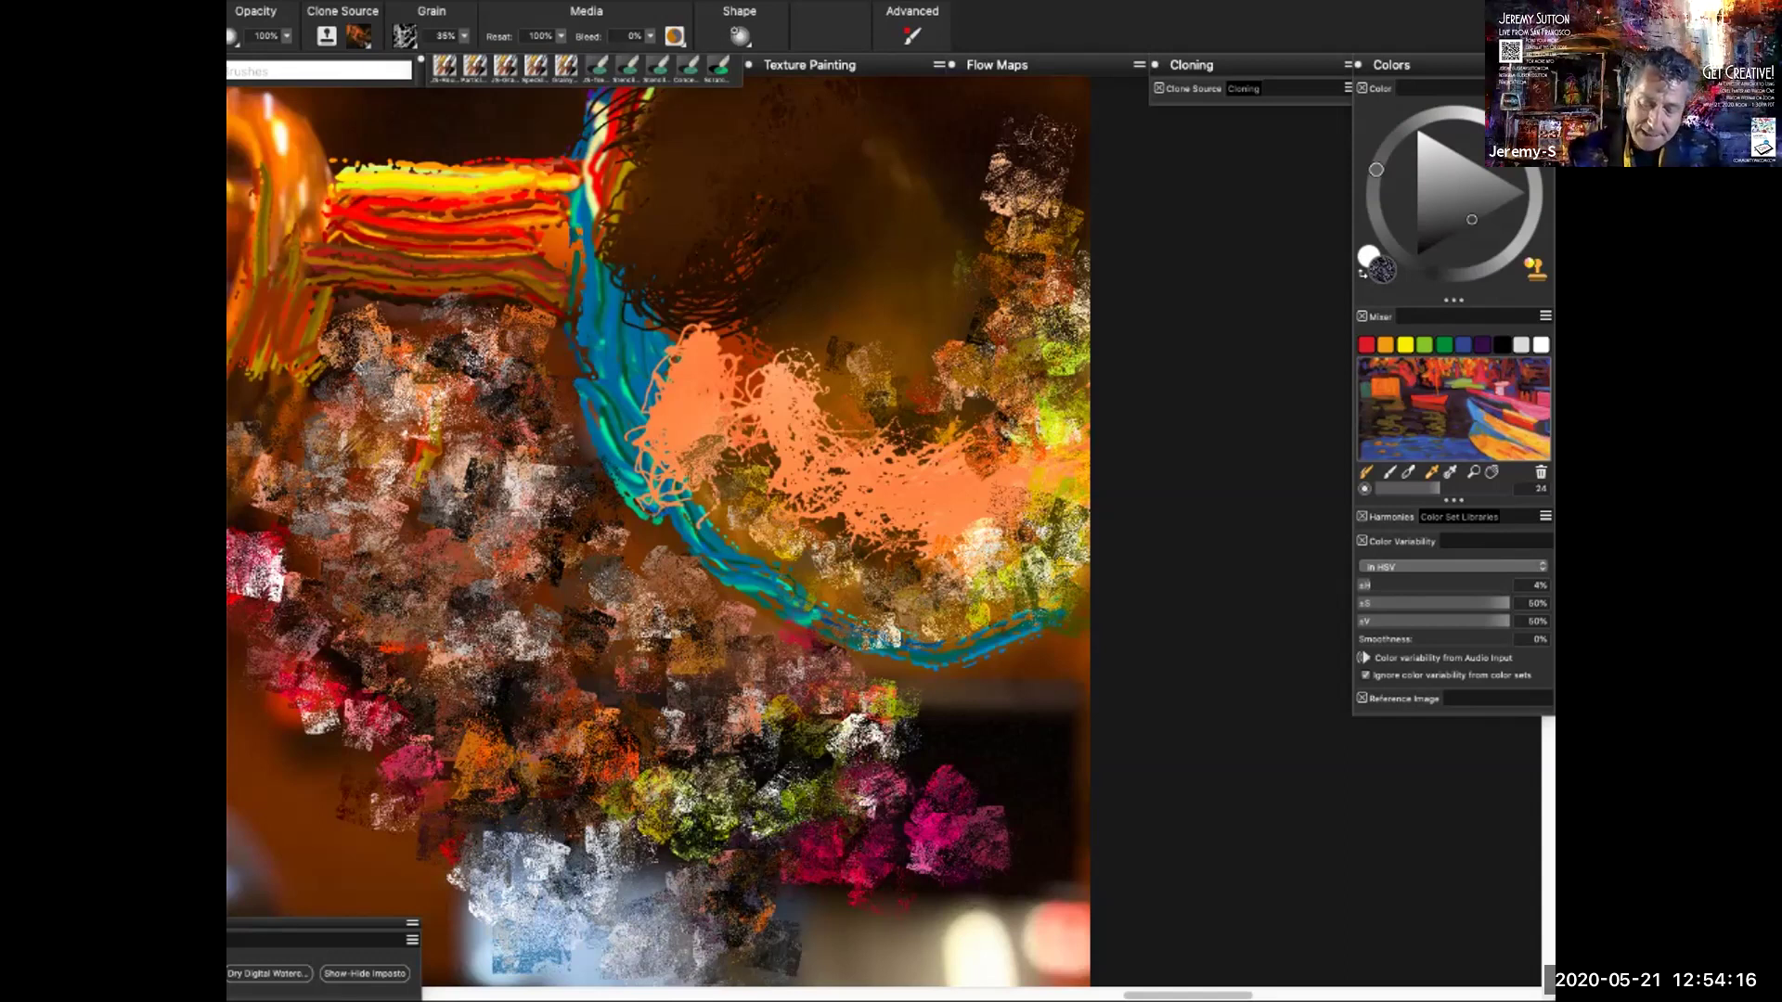
Extend the photo-colored wall texture beneath the bell rim, out to the canvas edge and down over the bright highlights
{"action": "mouse_move", "coordinate": [934, 672]}
{"action": "left_mouse_down"}
{"action": "mouse_move", "coordinate": [1038, 664]}
{"action": "mouse_move", "coordinate": [1054, 704]}
{"action": "mouse_move", "coordinate": [1047, 682]}
{"action": "left_mouse_up"}
{"action": "mouse_move", "coordinate": [1052, 613]}
{"action": "left_mouse_down"}
{"action": "mouse_move", "coordinate": [1047, 719]}
{"action": "mouse_move", "coordinate": [991, 720]}
{"action": "mouse_move", "coordinate": [947, 761]}
{"action": "left_mouse_up"}
{"action": "mouse_move", "coordinate": [585, 427]}
{"action": "left_mouse_down"}
{"action": "mouse_move", "coordinate": [620, 552]}
{"action": "mouse_move", "coordinate": [603, 487]}
{"action": "left_mouse_up"}
{"action": "mouse_move", "coordinate": [1016, 835]}
{"action": "left_mouse_down"}
{"action": "mouse_move", "coordinate": [1062, 775]}
{"action": "mouse_move", "coordinate": [1041, 914]}
{"action": "mouse_move", "coordinate": [1058, 826]}
{"action": "left_mouse_up"}
{"action": "mouse_move", "coordinate": [808, 928]}
{"action": "left_mouse_down"}
{"action": "mouse_move", "coordinate": [882, 928]}
{"action": "mouse_move", "coordinate": [942, 951]}
{"action": "mouse_move", "coordinate": [1011, 918]}
{"action": "left_mouse_up"}
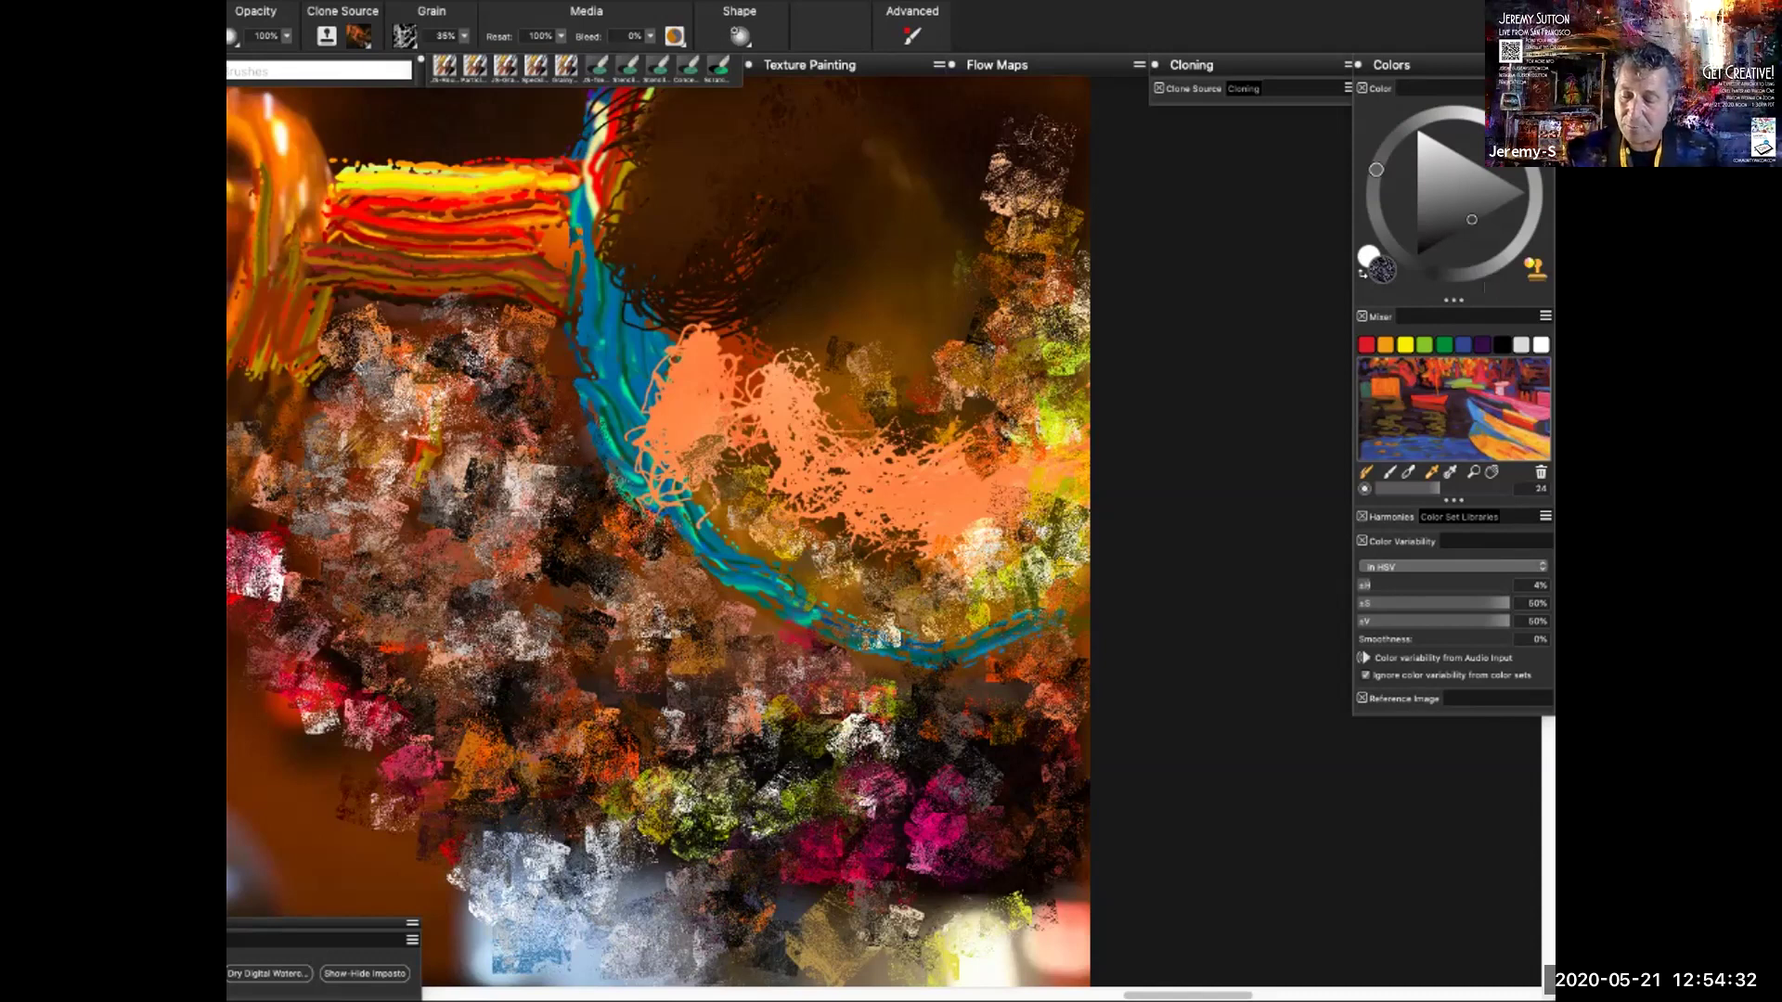
Turn off clone color and dab deep blue wall texture inside the dark interior of the bell
{"action": "key", "text": "u"}
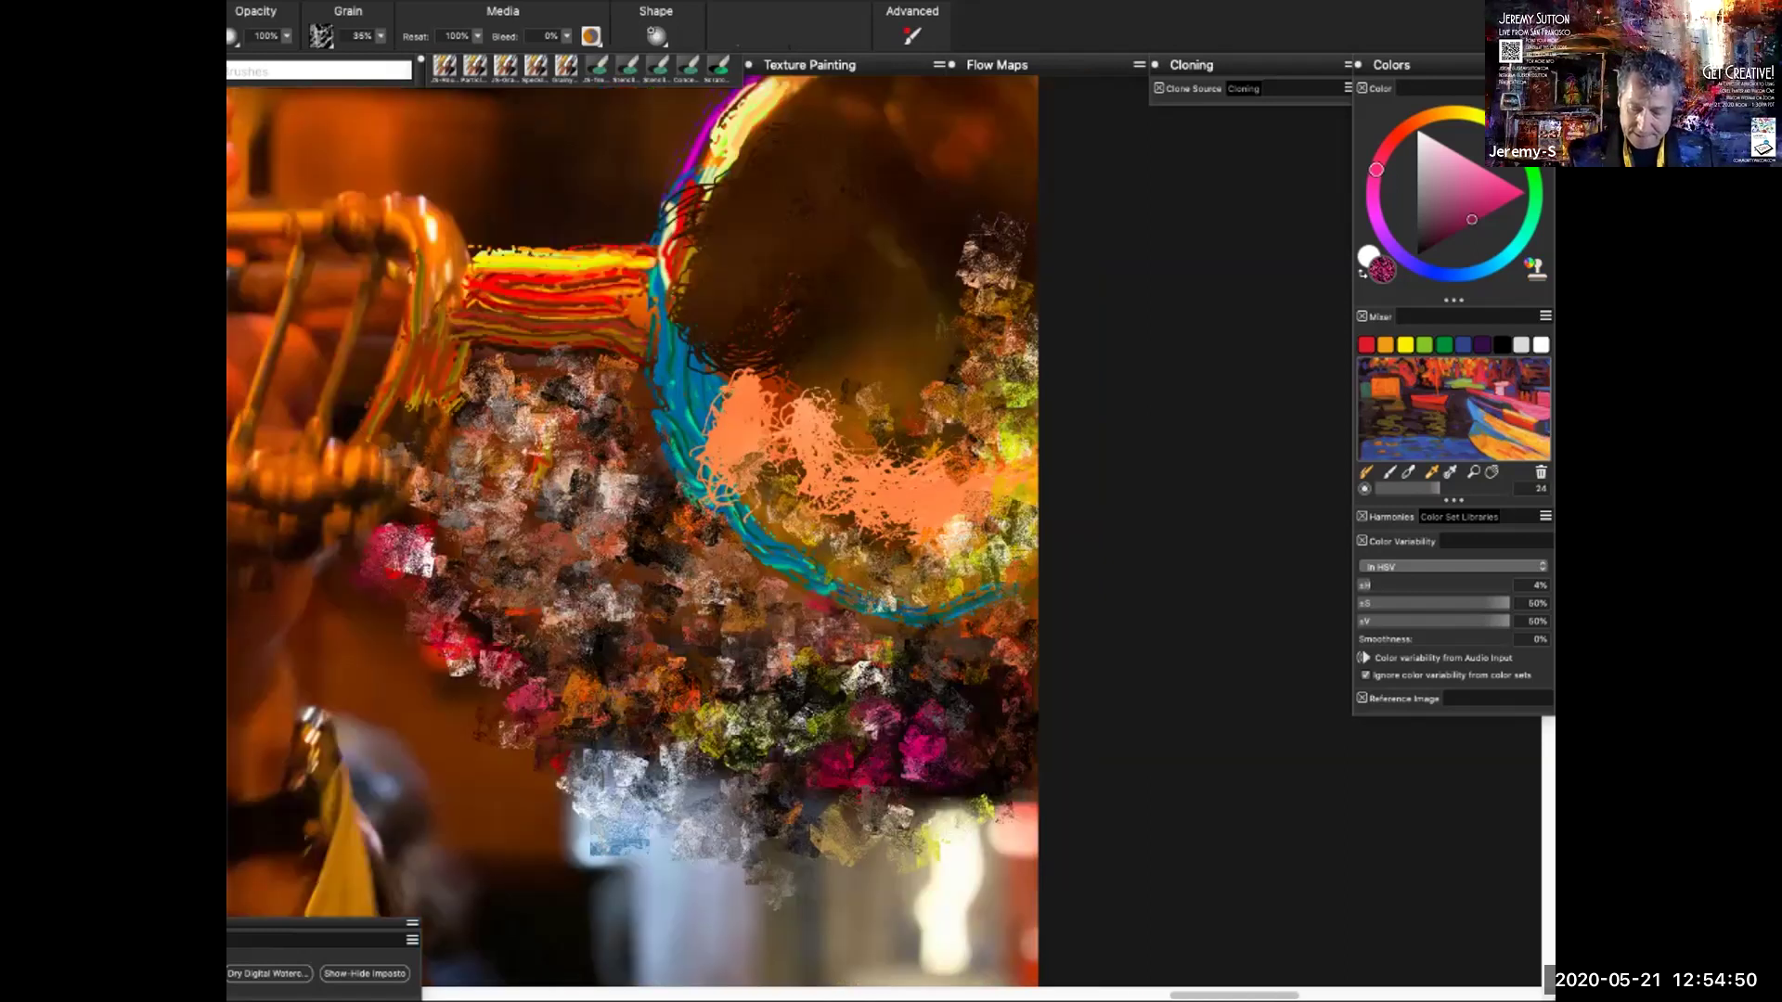
{"action": "key", "text": "super+minus"}
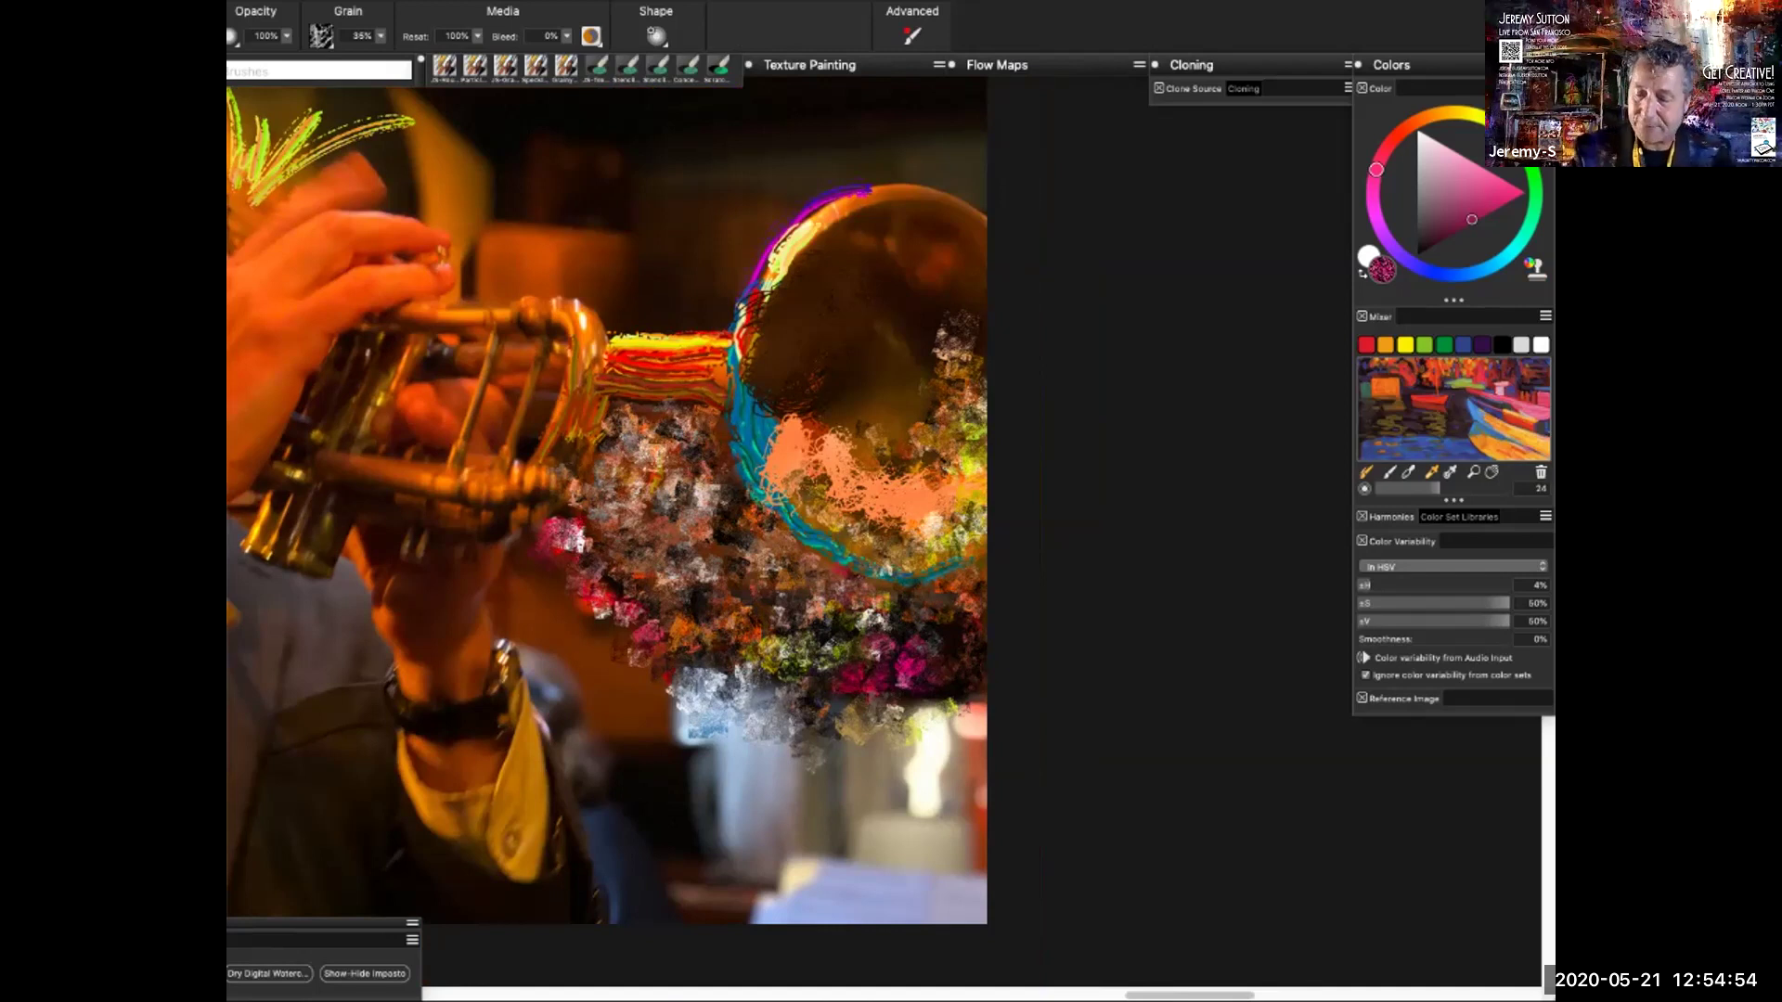
{"action": "left_click", "coordinate": [1428, 271]}
{"action": "left_click", "coordinate": [1451, 236]}
{"action": "mouse_move", "coordinate": [770, 345]}
{"action": "left_mouse_down"}
{"action": "mouse_move", "coordinate": [780, 385]}
{"action": "mouse_move", "coordinate": [911, 394]}
{"action": "mouse_move", "coordinate": [899, 347]}
{"action": "mouse_move", "coordinate": [933, 330]}
{"action": "mouse_move", "coordinate": [892, 348]}
{"action": "mouse_move", "coordinate": [881, 286]}
{"action": "left_mouse_up"}
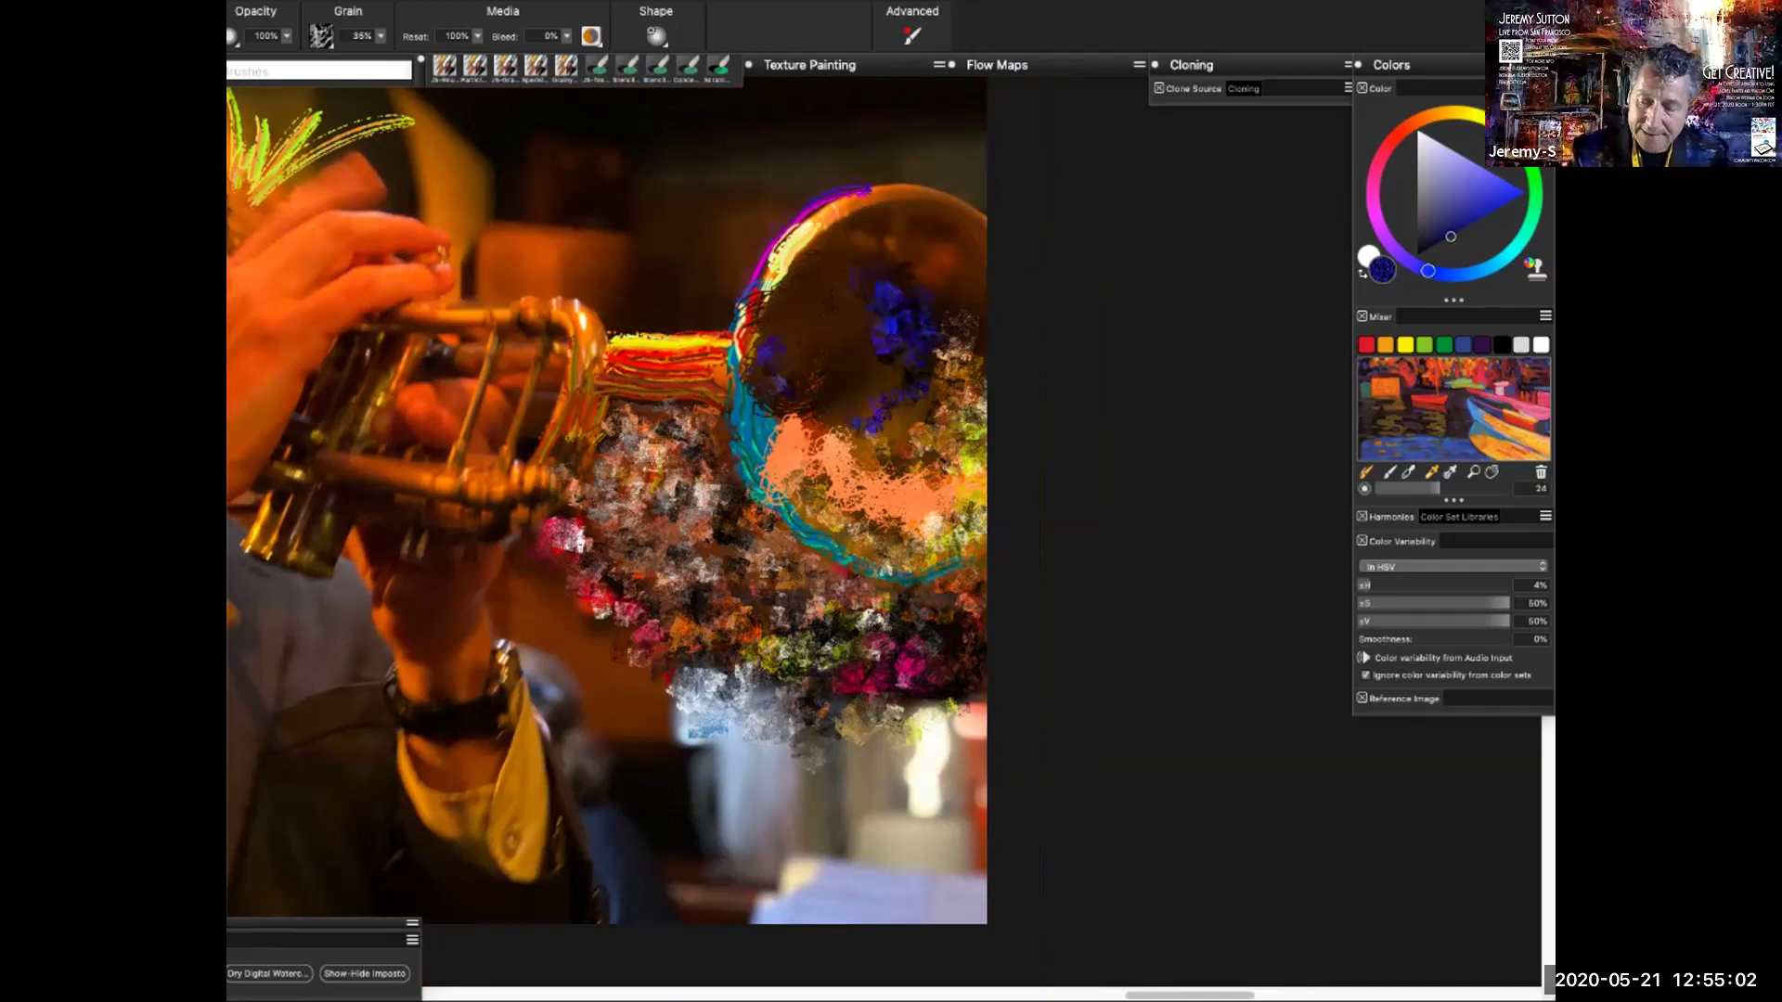
Switch to red and dab wall texture across the upper bell interior and around the blue patches
{"action": "left_click", "coordinate": [1396, 136]}
{"action": "mouse_move", "coordinate": [832, 284]}
{"action": "left_mouse_down"}
{"action": "mouse_move", "coordinate": [920, 235]}
{"action": "mouse_move", "coordinate": [899, 241]}
{"action": "mouse_move", "coordinate": [905, 197]}
{"action": "mouse_move", "coordinate": [831, 262]}
{"action": "left_mouse_up"}
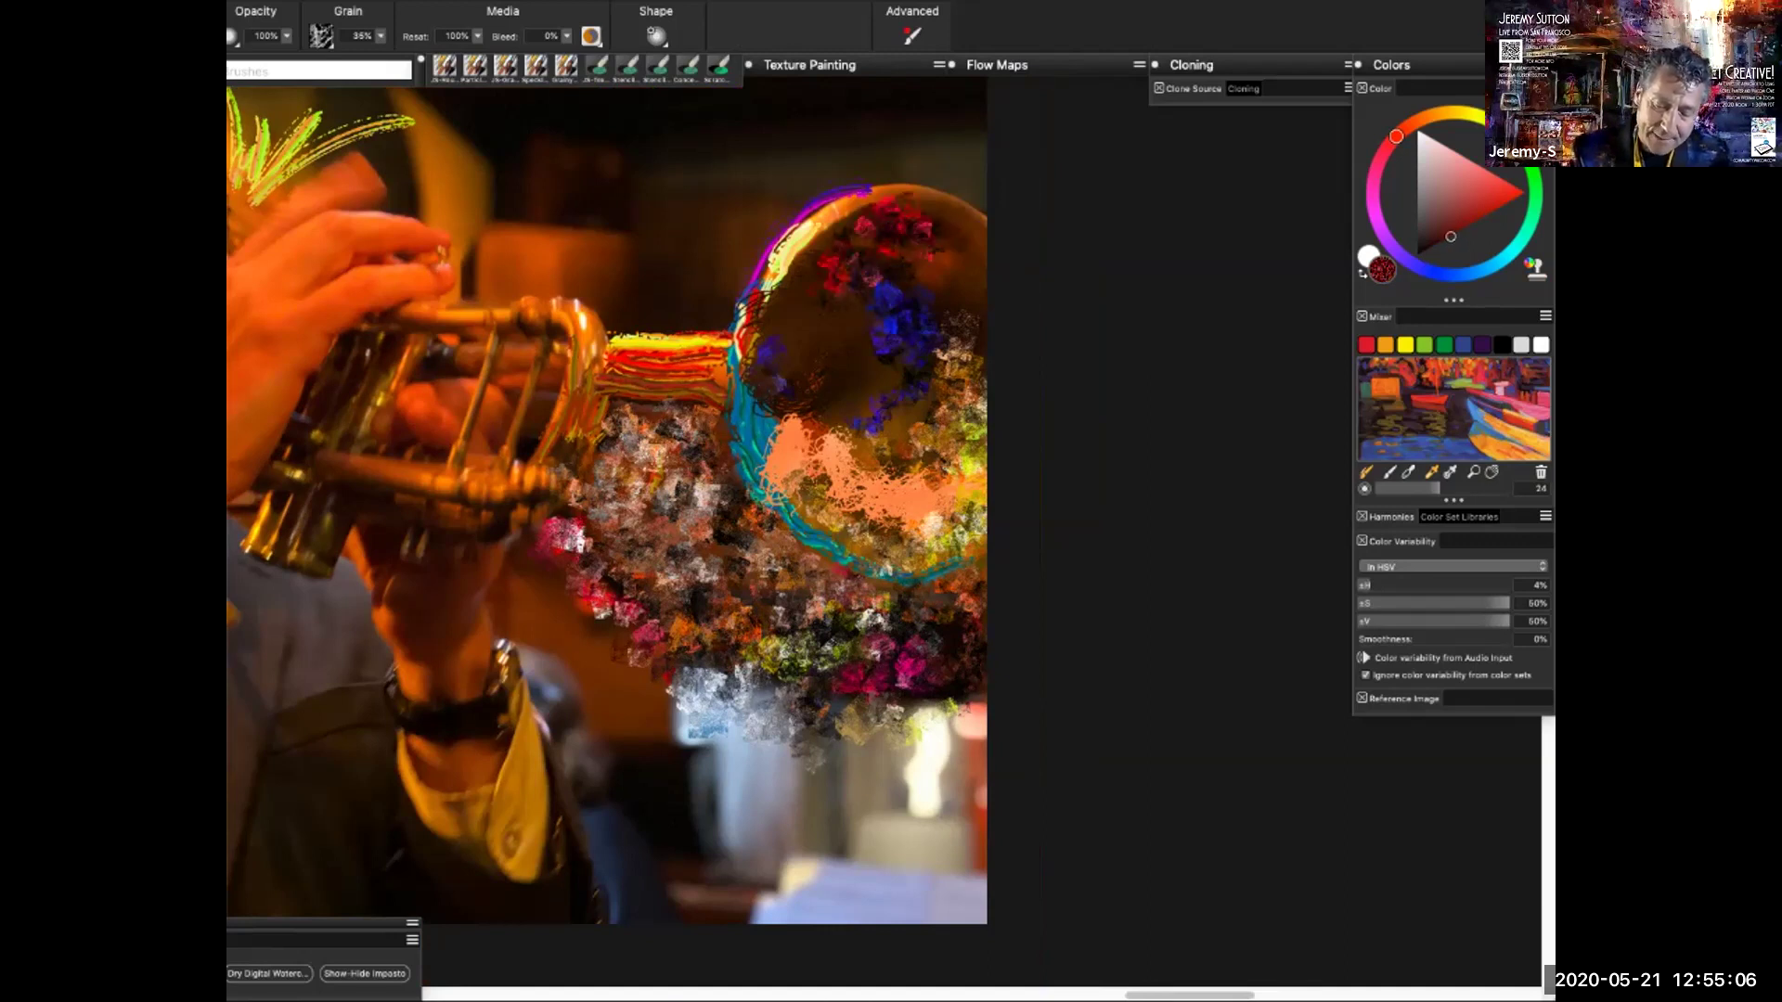
{"action": "left_click", "coordinate": [934, 281]}
{"action": "left_click", "coordinate": [902, 362]}
{"action": "left_click", "coordinate": [942, 342]}
{"action": "left_click", "coordinate": [863, 350]}
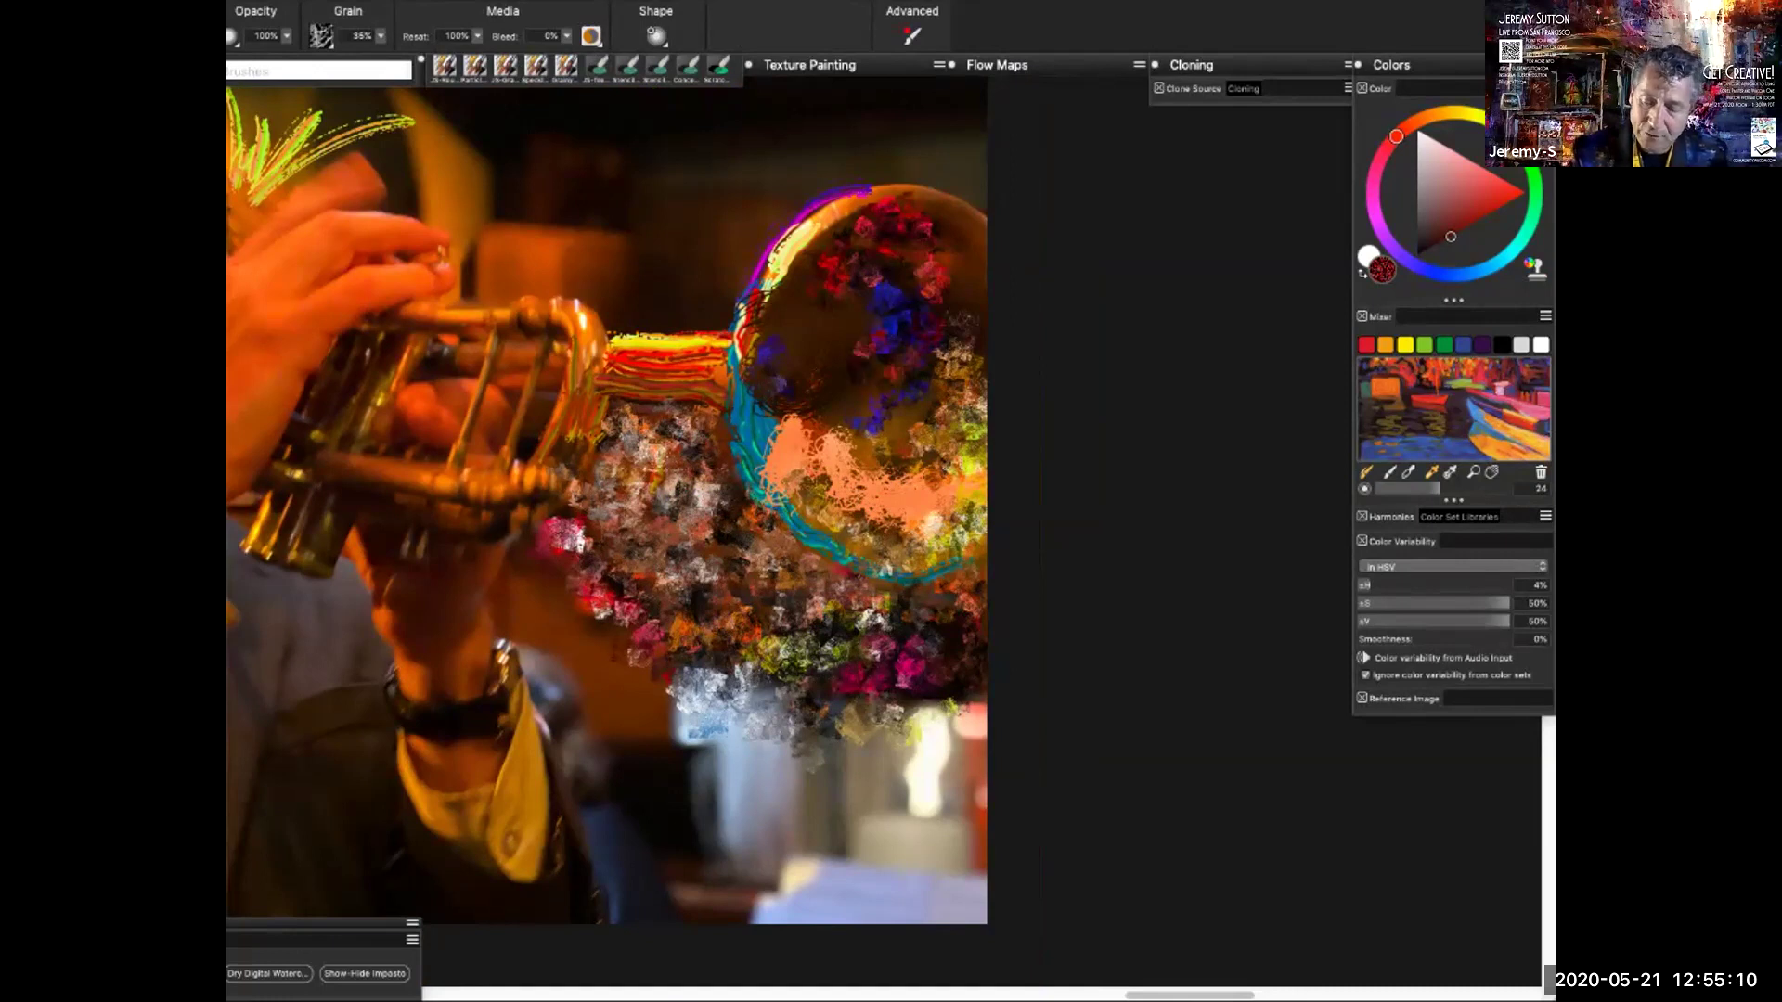
Darken the red and fill the bell interior between the teal rim and the blue patches with wall texture
{"action": "left_click", "coordinate": [1440, 242]}
{"action": "left_click", "coordinate": [804, 363]}
{"action": "mouse_move", "coordinate": [824, 325]}
{"action": "left_mouse_down"}
{"action": "mouse_move", "coordinate": [813, 287]}
{"action": "mouse_move", "coordinate": [778, 357]}
{"action": "mouse_move", "coordinate": [807, 307]}
{"action": "mouse_move", "coordinate": [826, 405]}
{"action": "left_mouse_up"}
{"action": "left_click", "coordinate": [1431, 243]}
{"action": "left_click", "coordinate": [1431, 243]}
{"action": "left_click", "coordinate": [1433, 243]}
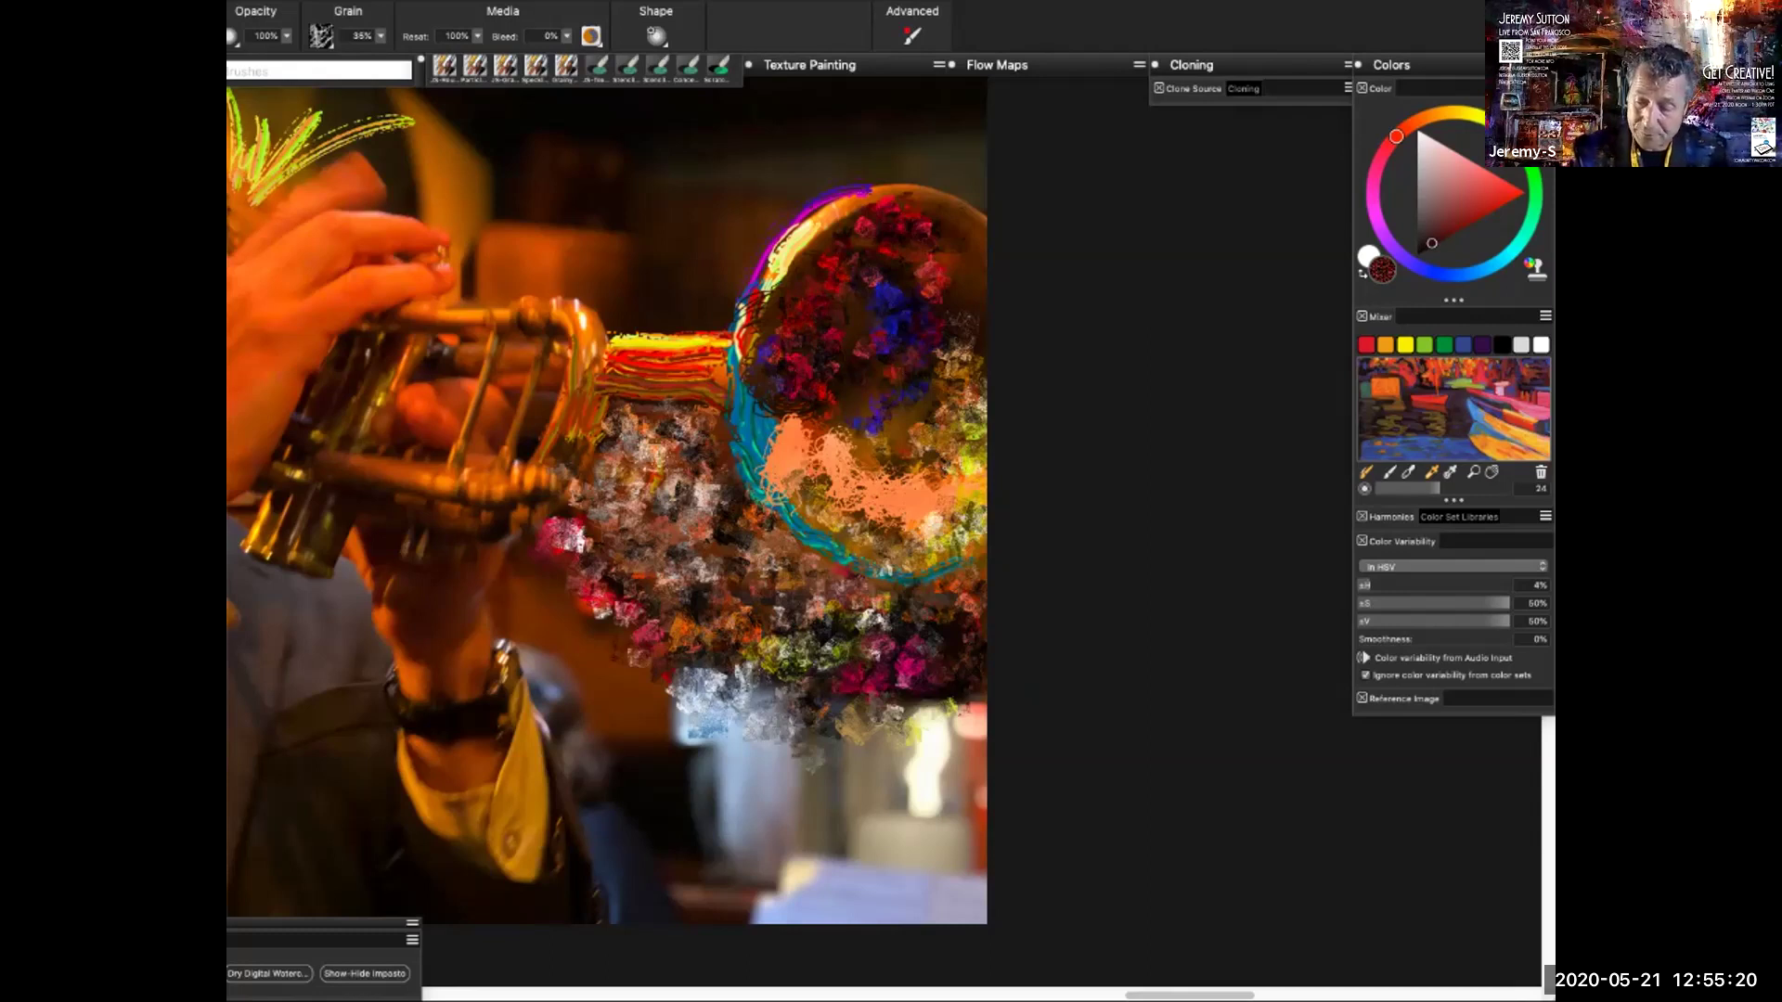
Lighten the red slightly and scatter wall texture over the dark background above the tube and bell
{"action": "left_click", "coordinate": [1456, 233]}
{"action": "mouse_move", "coordinate": [672, 297]}
{"action": "left_mouse_down"}
{"action": "mouse_move", "coordinate": [685, 247]}
{"action": "mouse_move", "coordinate": [720, 250]}
{"action": "mouse_move", "coordinate": [735, 213]}
{"action": "mouse_move", "coordinate": [778, 206]}
{"action": "mouse_move", "coordinate": [797, 156]}
{"action": "mouse_move", "coordinate": [839, 178]}
{"action": "mouse_move", "coordinate": [833, 135]}
{"action": "mouse_move", "coordinate": [891, 159]}
{"action": "left_mouse_up"}
{"action": "mouse_move", "coordinate": [752, 157]}
{"action": "left_mouse_down"}
{"action": "mouse_move", "coordinate": [738, 119]}
{"action": "mouse_move", "coordinate": [641, 302]}
{"action": "mouse_move", "coordinate": [543, 270]}
{"action": "mouse_move", "coordinate": [587, 314]}
{"action": "mouse_move", "coordinate": [571, 230]}
{"action": "mouse_move", "coordinate": [650, 228]}
{"action": "mouse_move", "coordinate": [608, 218]}
{"action": "mouse_move", "coordinate": [519, 250]}
{"action": "mouse_move", "coordinate": [571, 278]}
{"action": "left_mouse_up"}
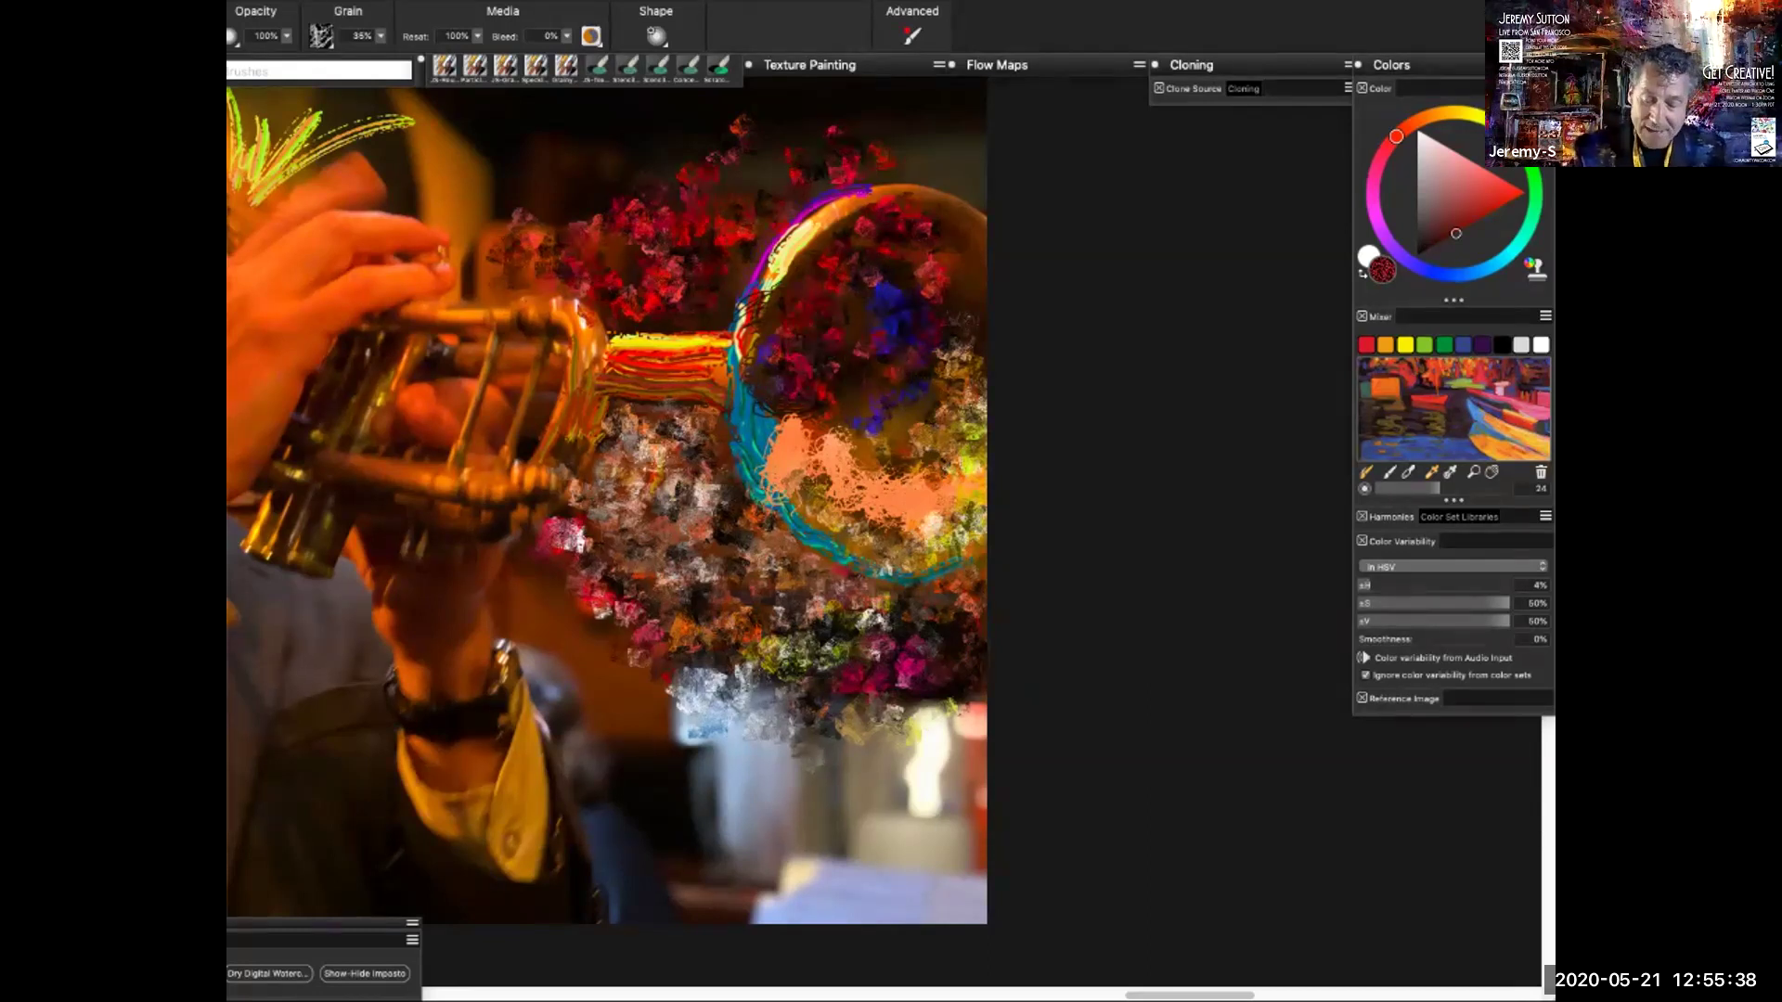
Switch to the Heavy Texture Palette Knife and paint an orange stroke along the bell's upper rim
{"action": "left_click", "coordinate": [1423, 119]}
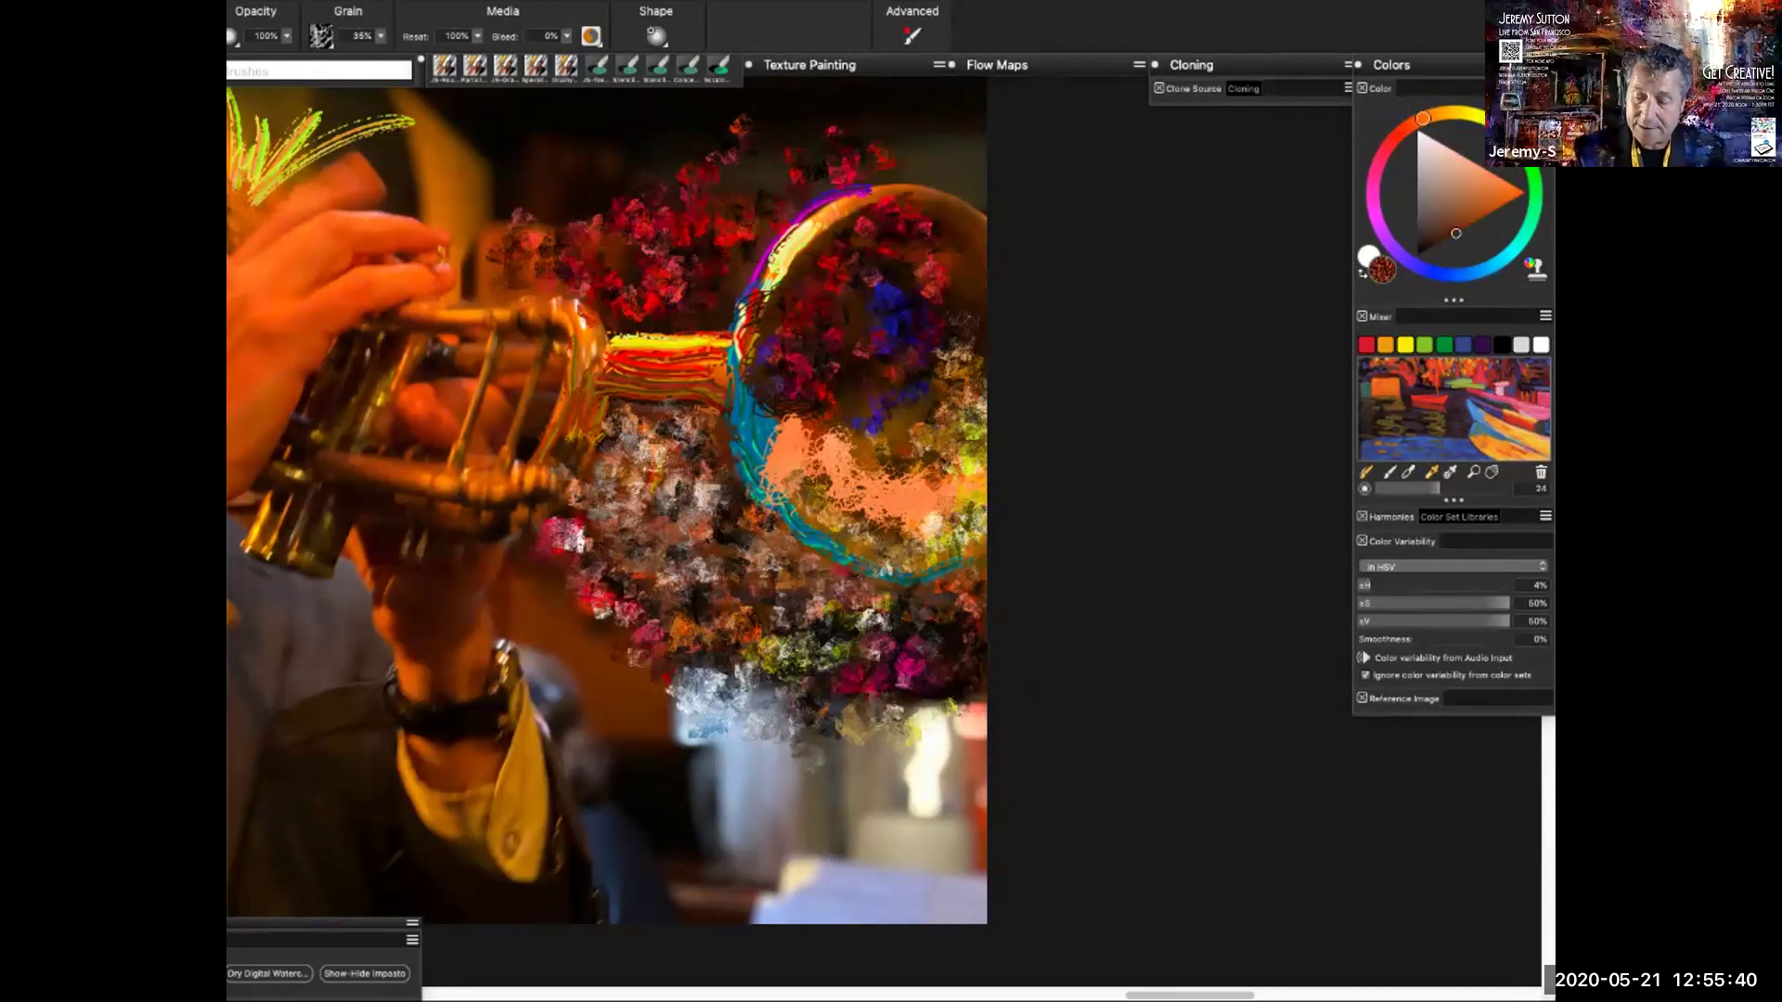
{"action": "left_click_drag", "start_coordinate": [1456, 234], "coordinate": [1472, 225]}
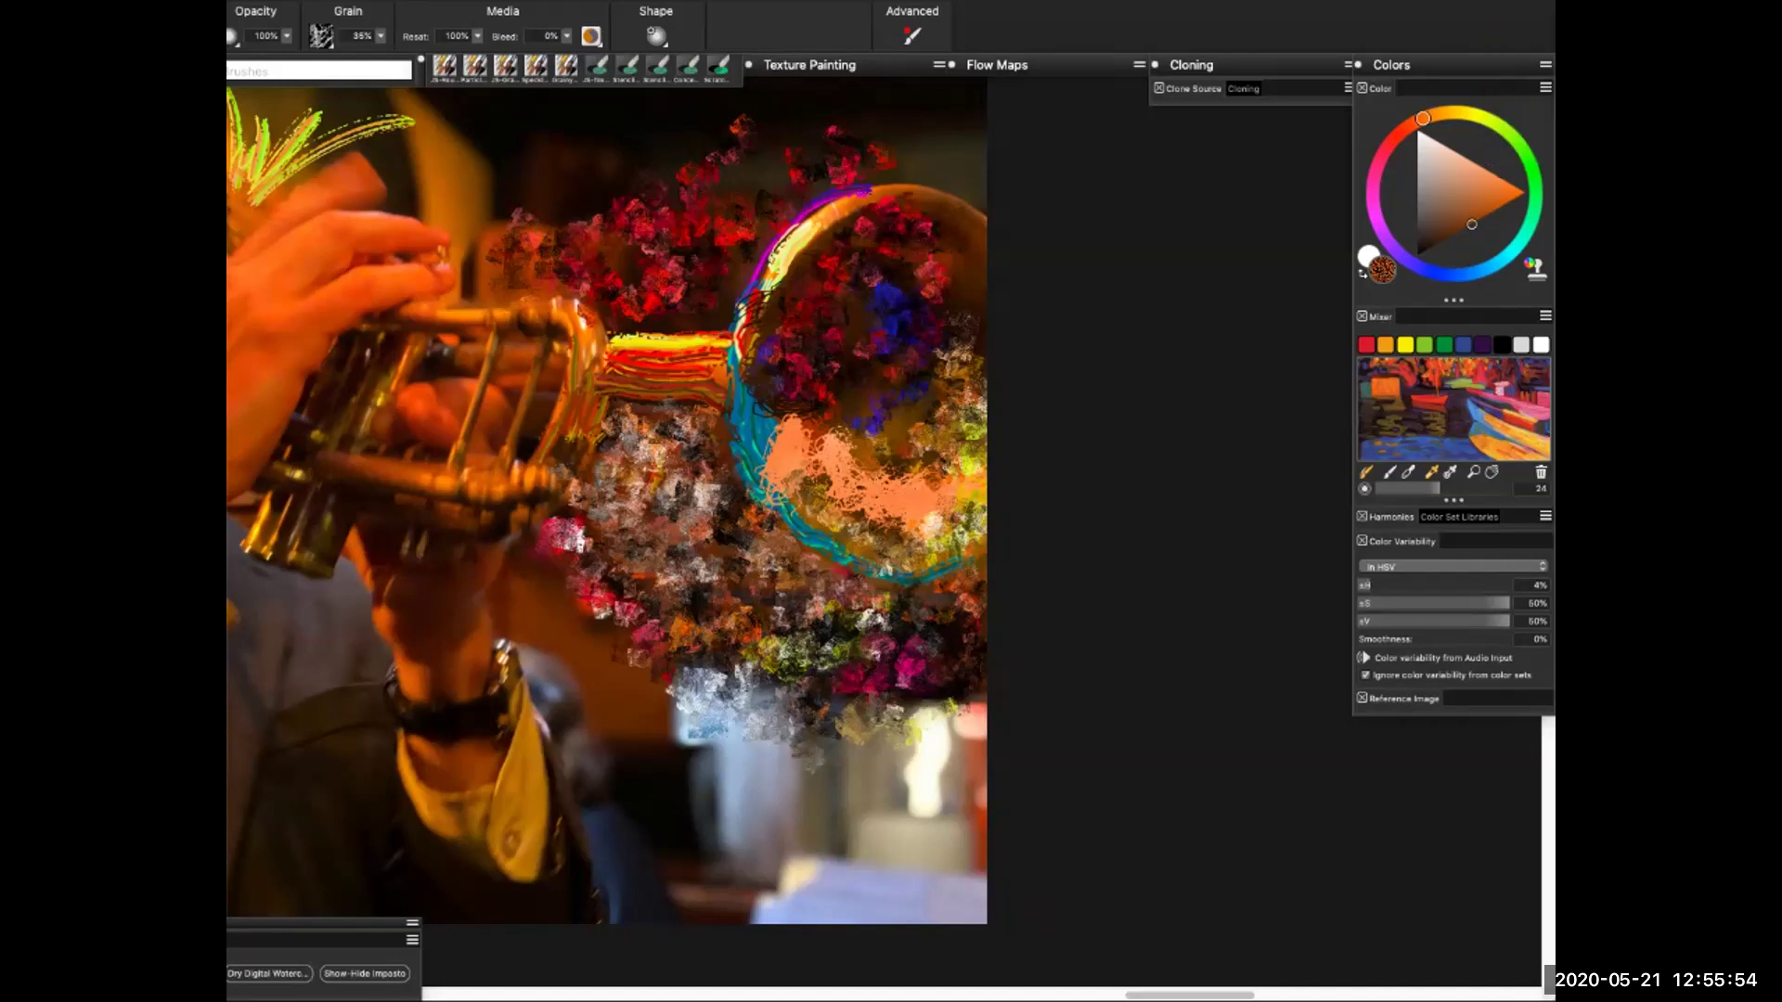
{"action": "right_click", "coordinate": [742, 465]}
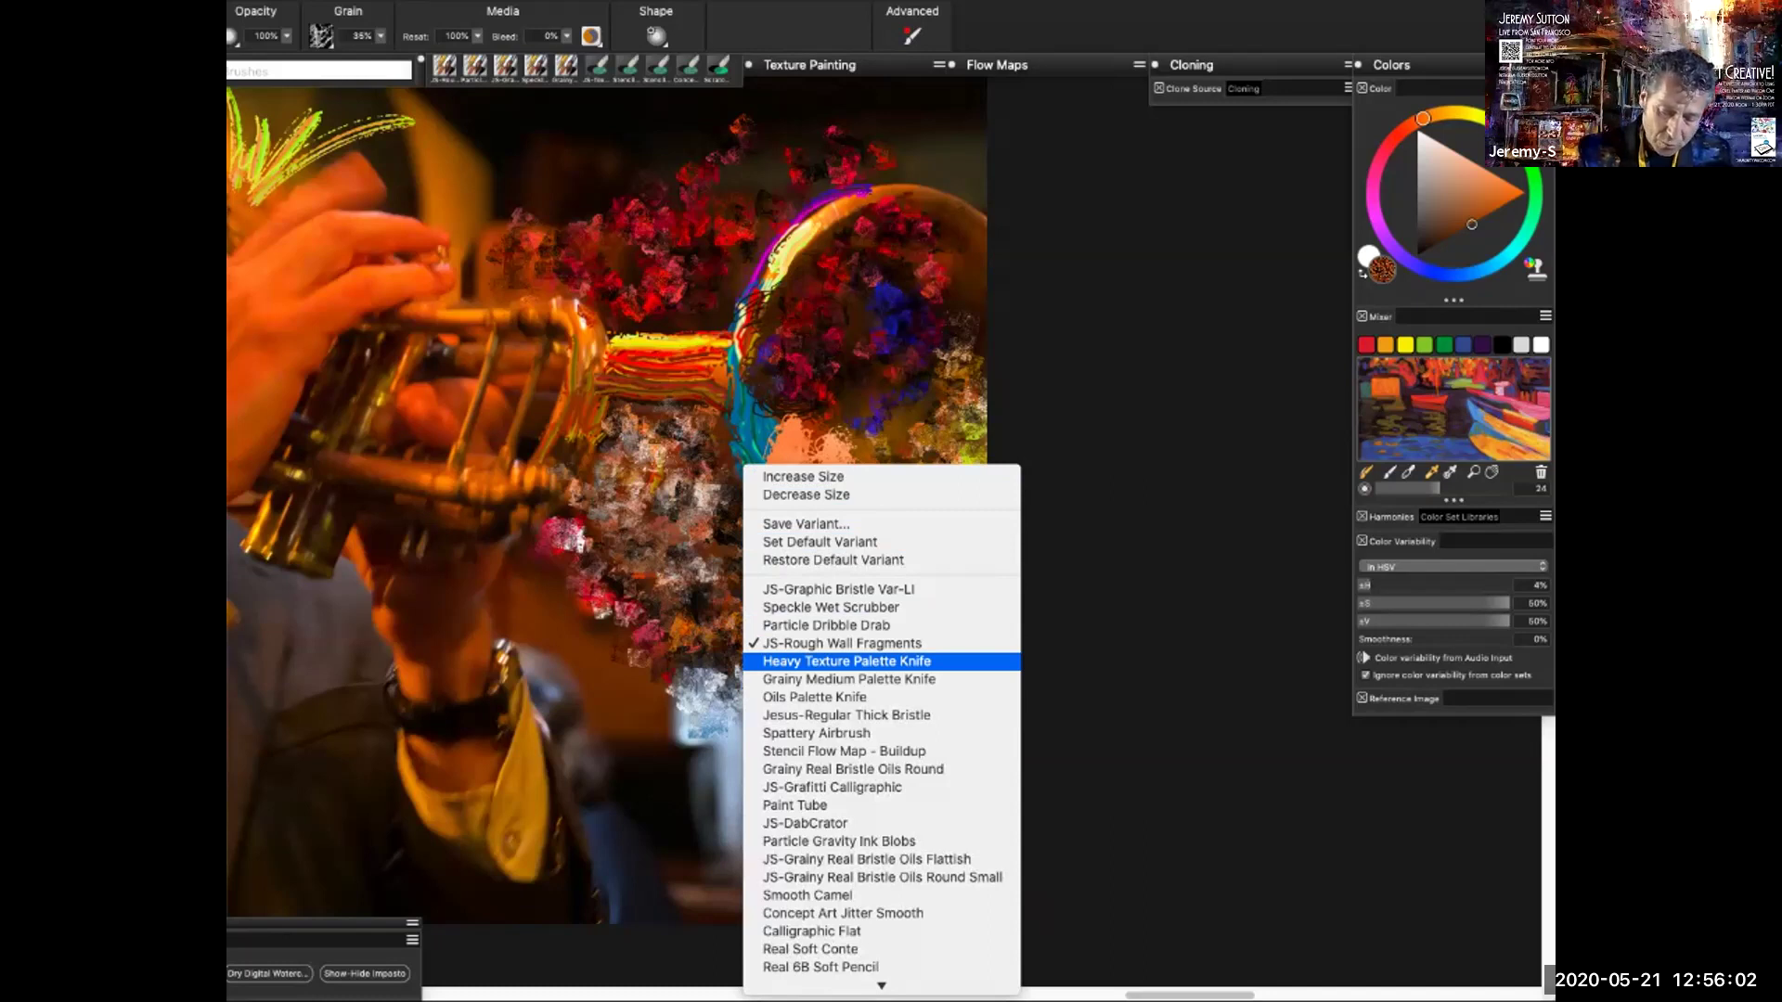
{"action": "left_click", "coordinate": [845, 661]}
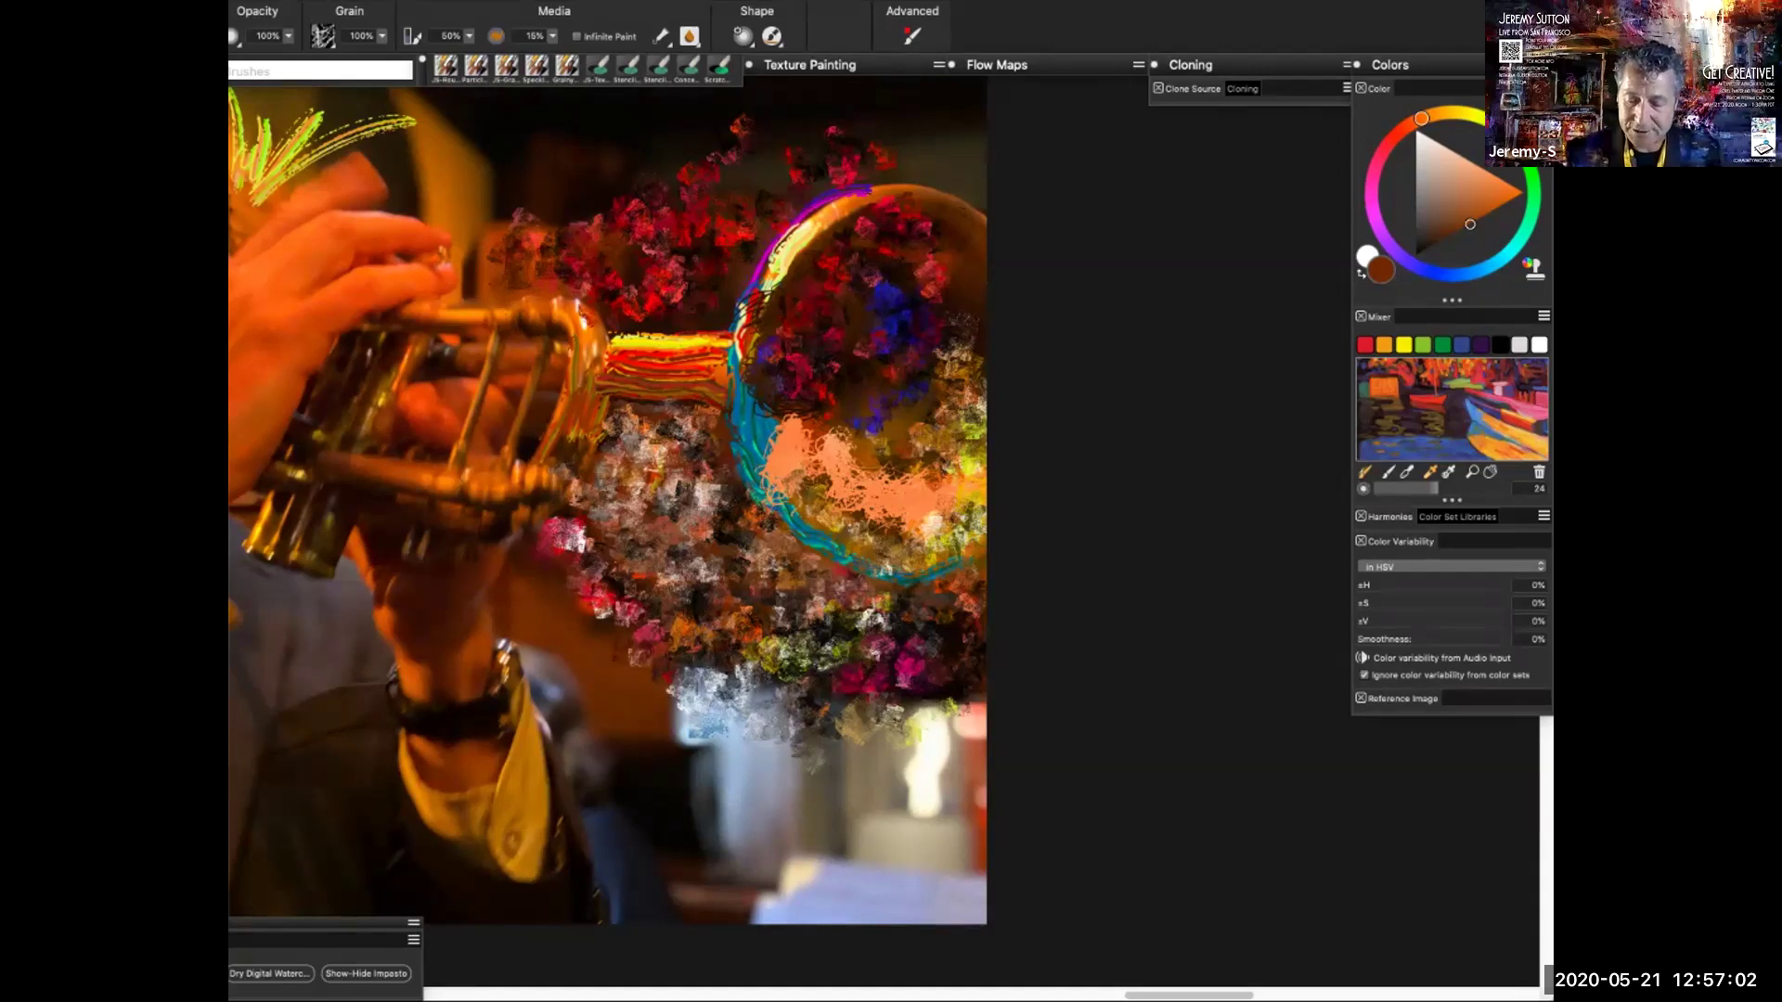
{"action": "left_click", "coordinate": [1496, 201]}
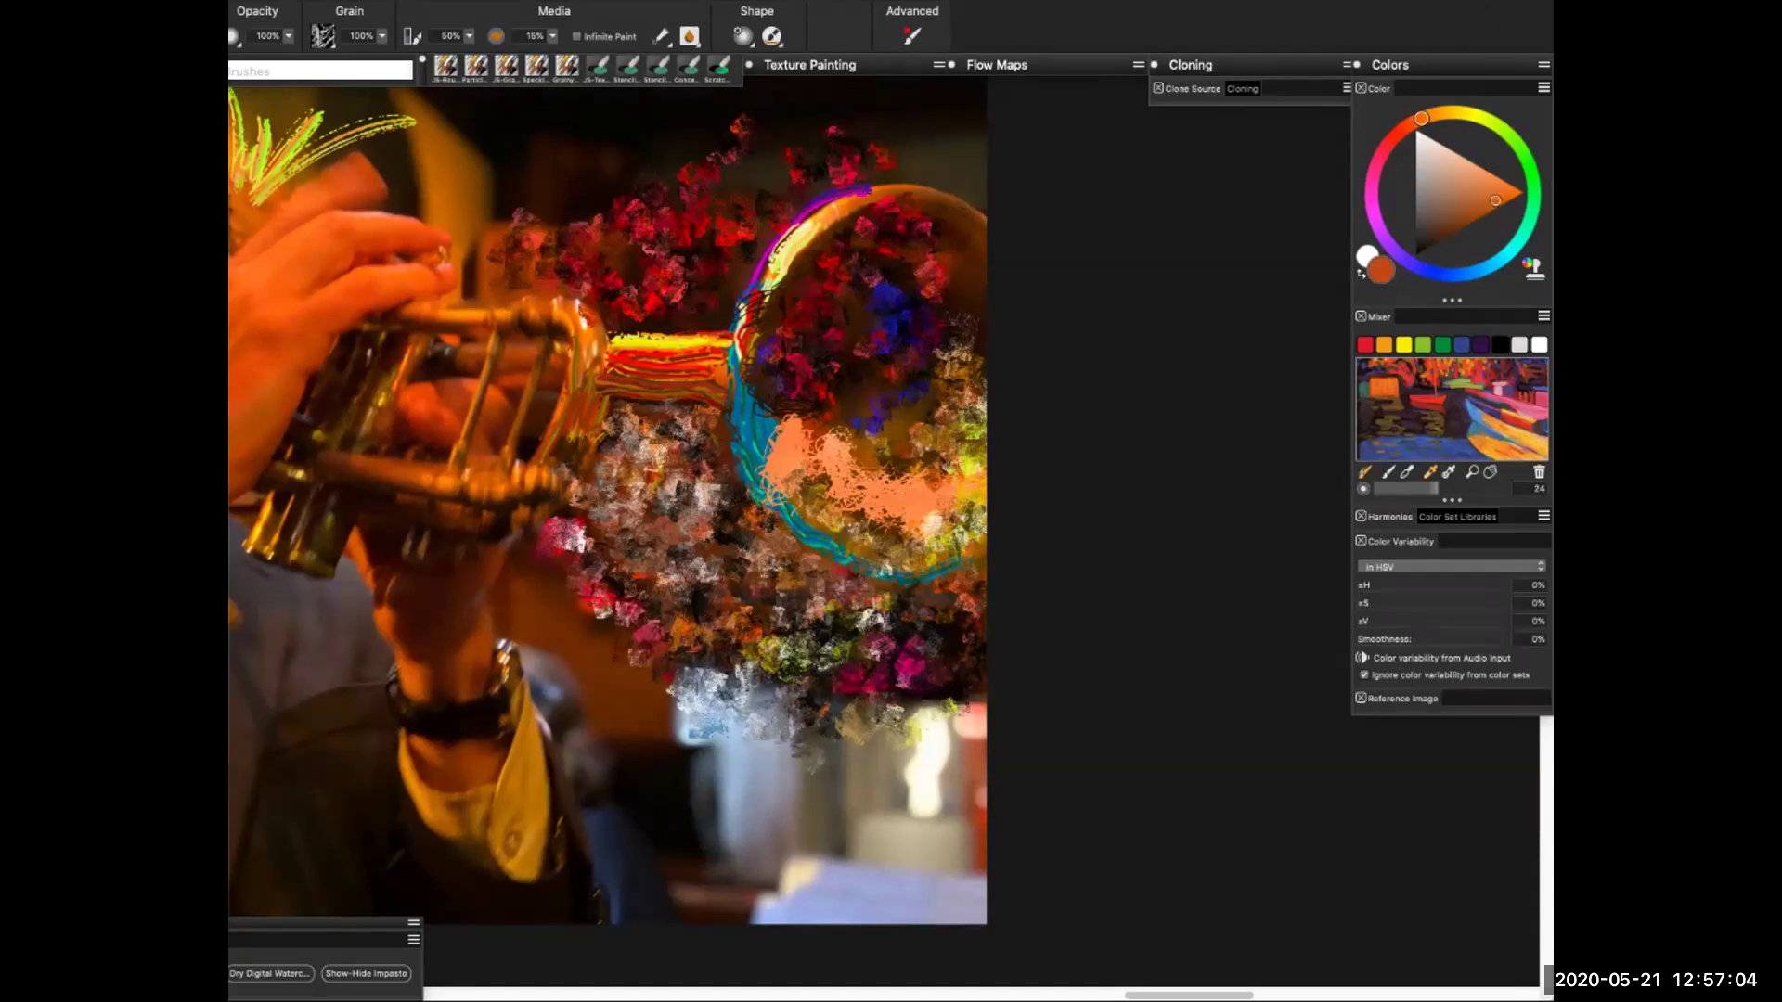
{"action": "left_click_drag", "start_coordinate": [872, 207], "coordinate": [975, 219]}
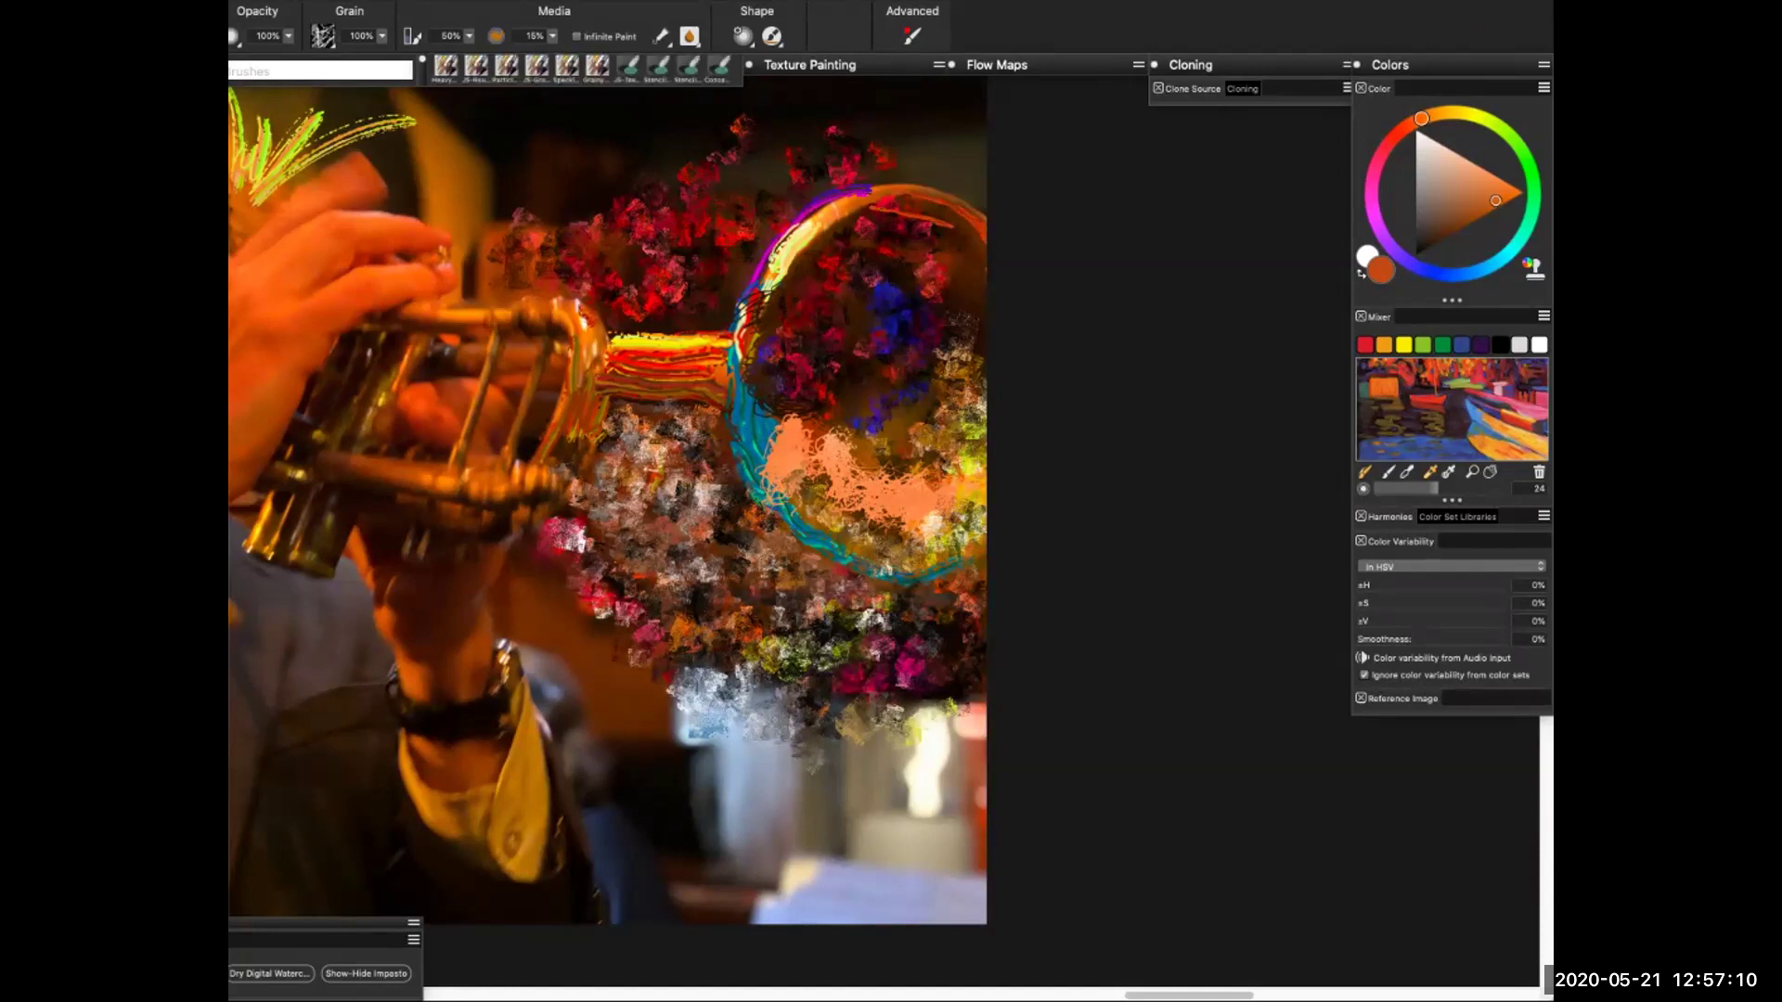
Close the brush list without changing the brush and save the painting in RIFF format
{"action": "right_click", "coordinate": [800, 383]}
{"action": "key", "text": "Escape"}
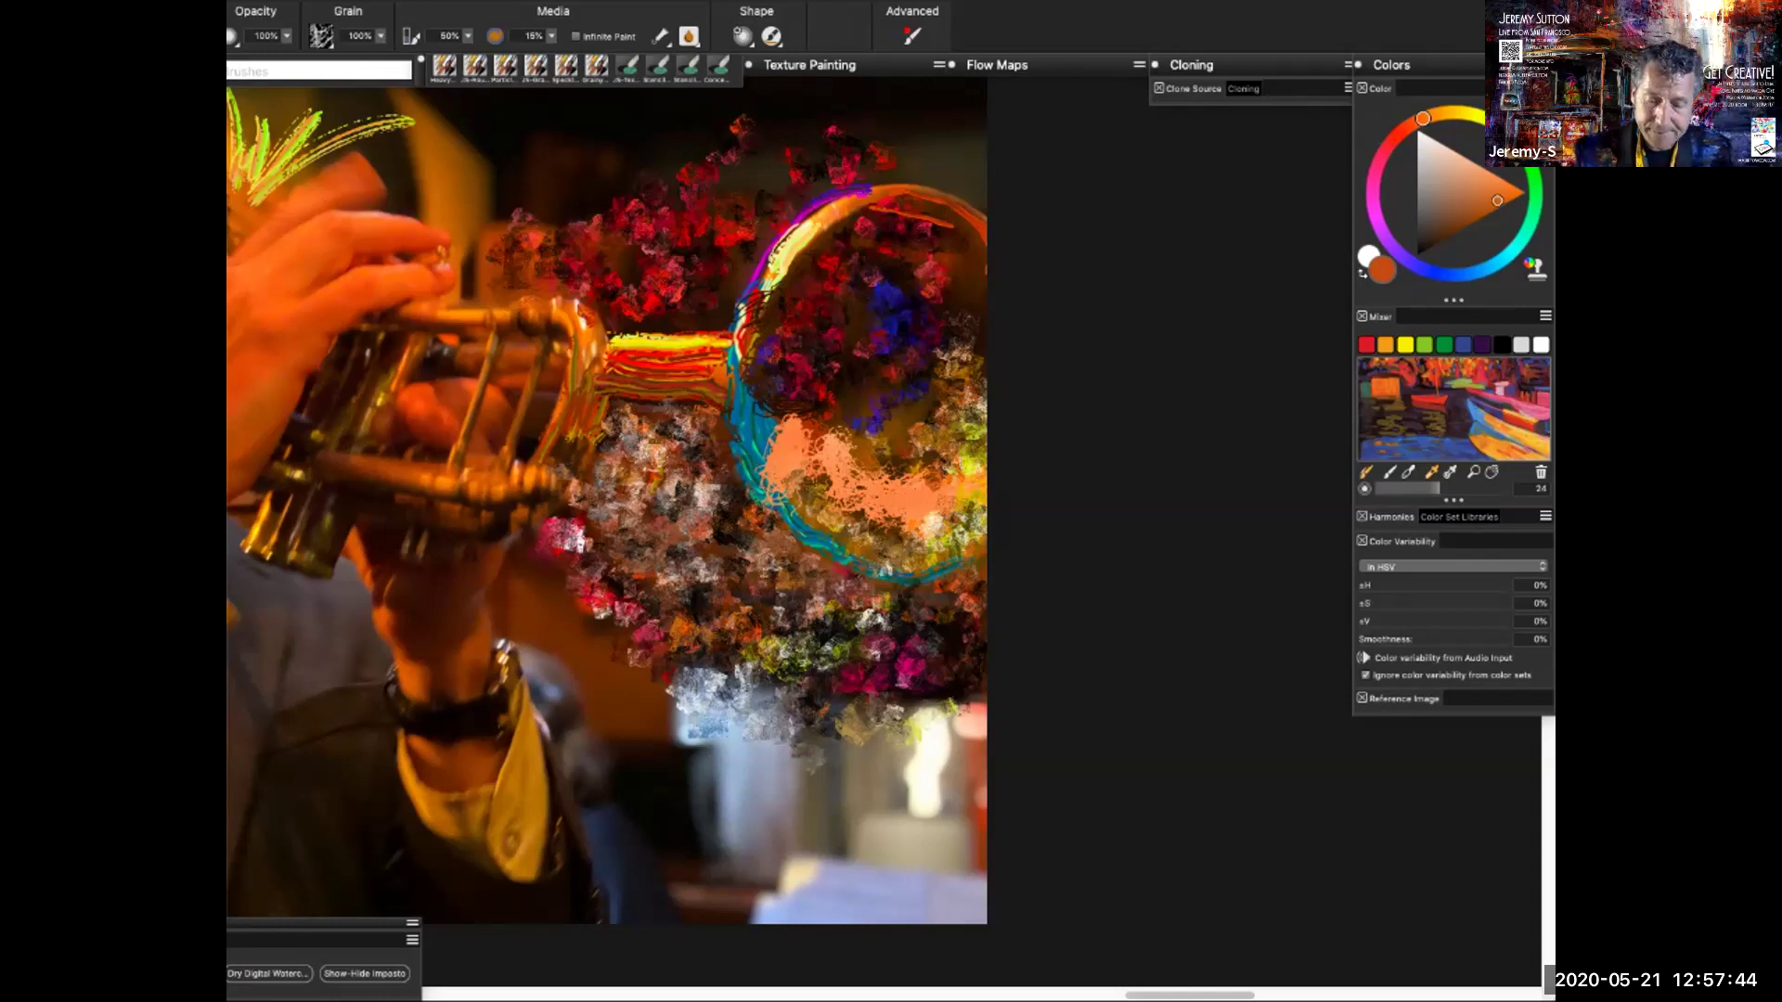
{"action": "key", "text": "super+s"}
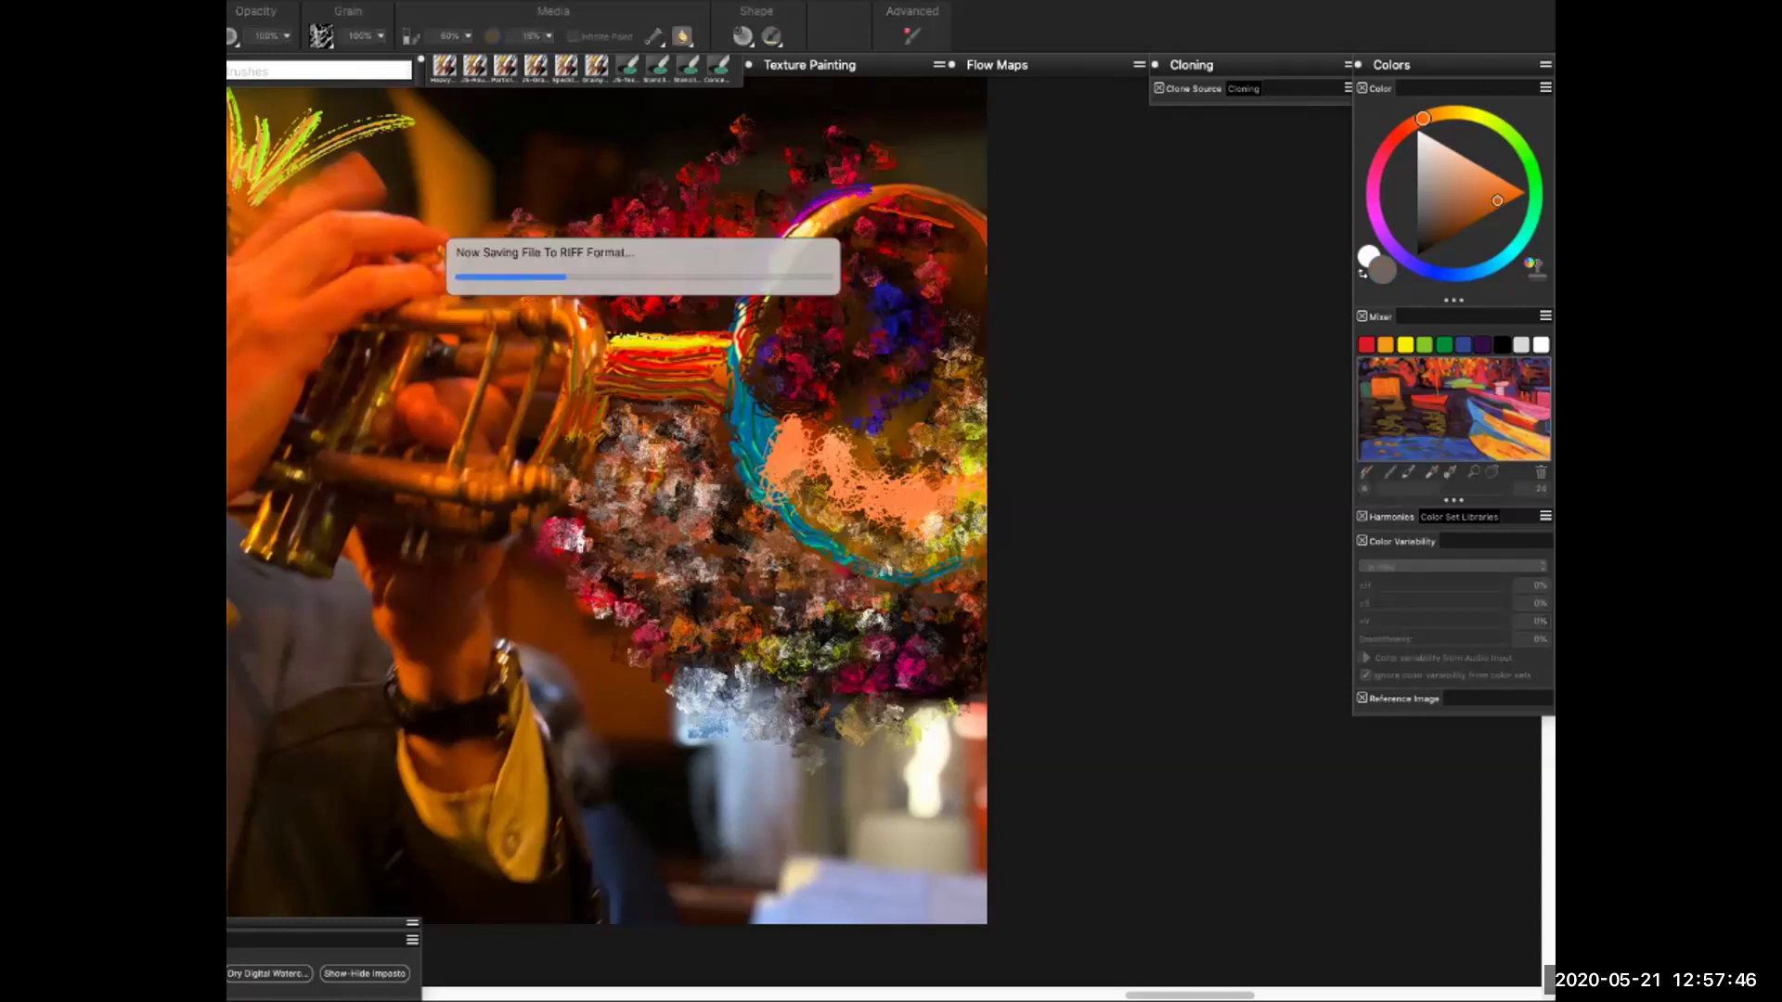
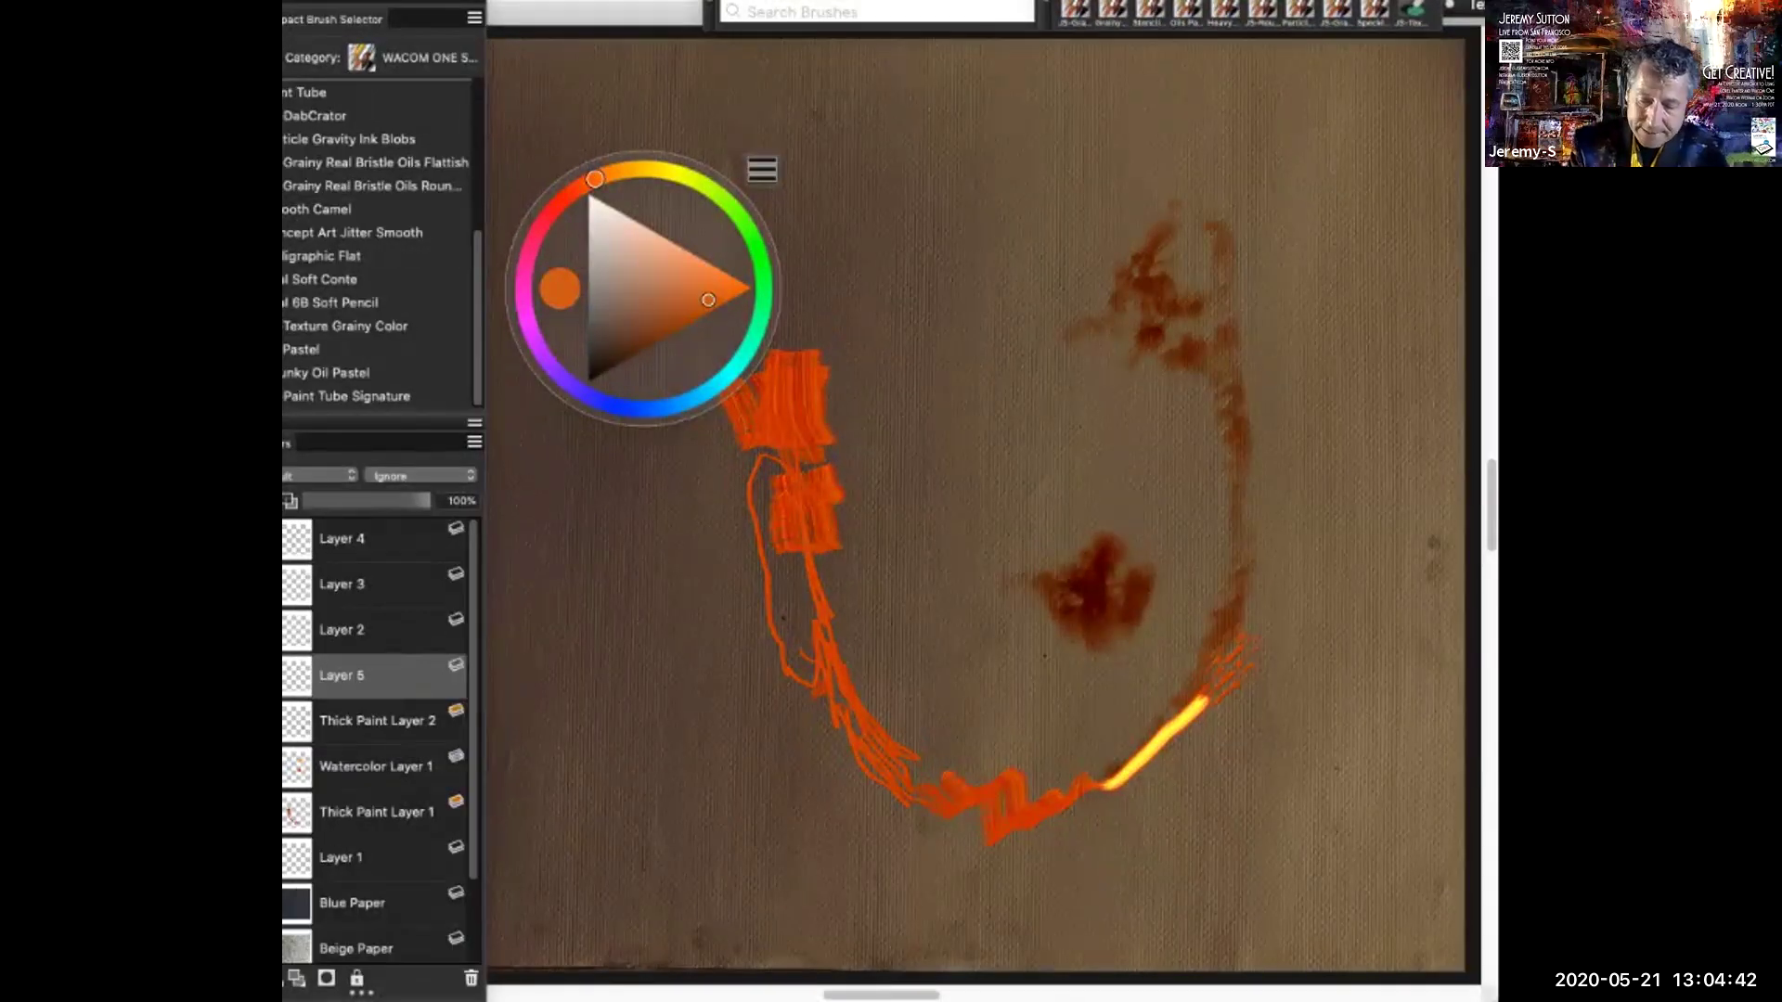
Add glowing yellow JS-Grafitti Calligraphic strokes over the orange blocks beside the color wheel
{"action": "left_click_drag", "start_coordinate": [824, 432], "coordinate": [829, 496]}
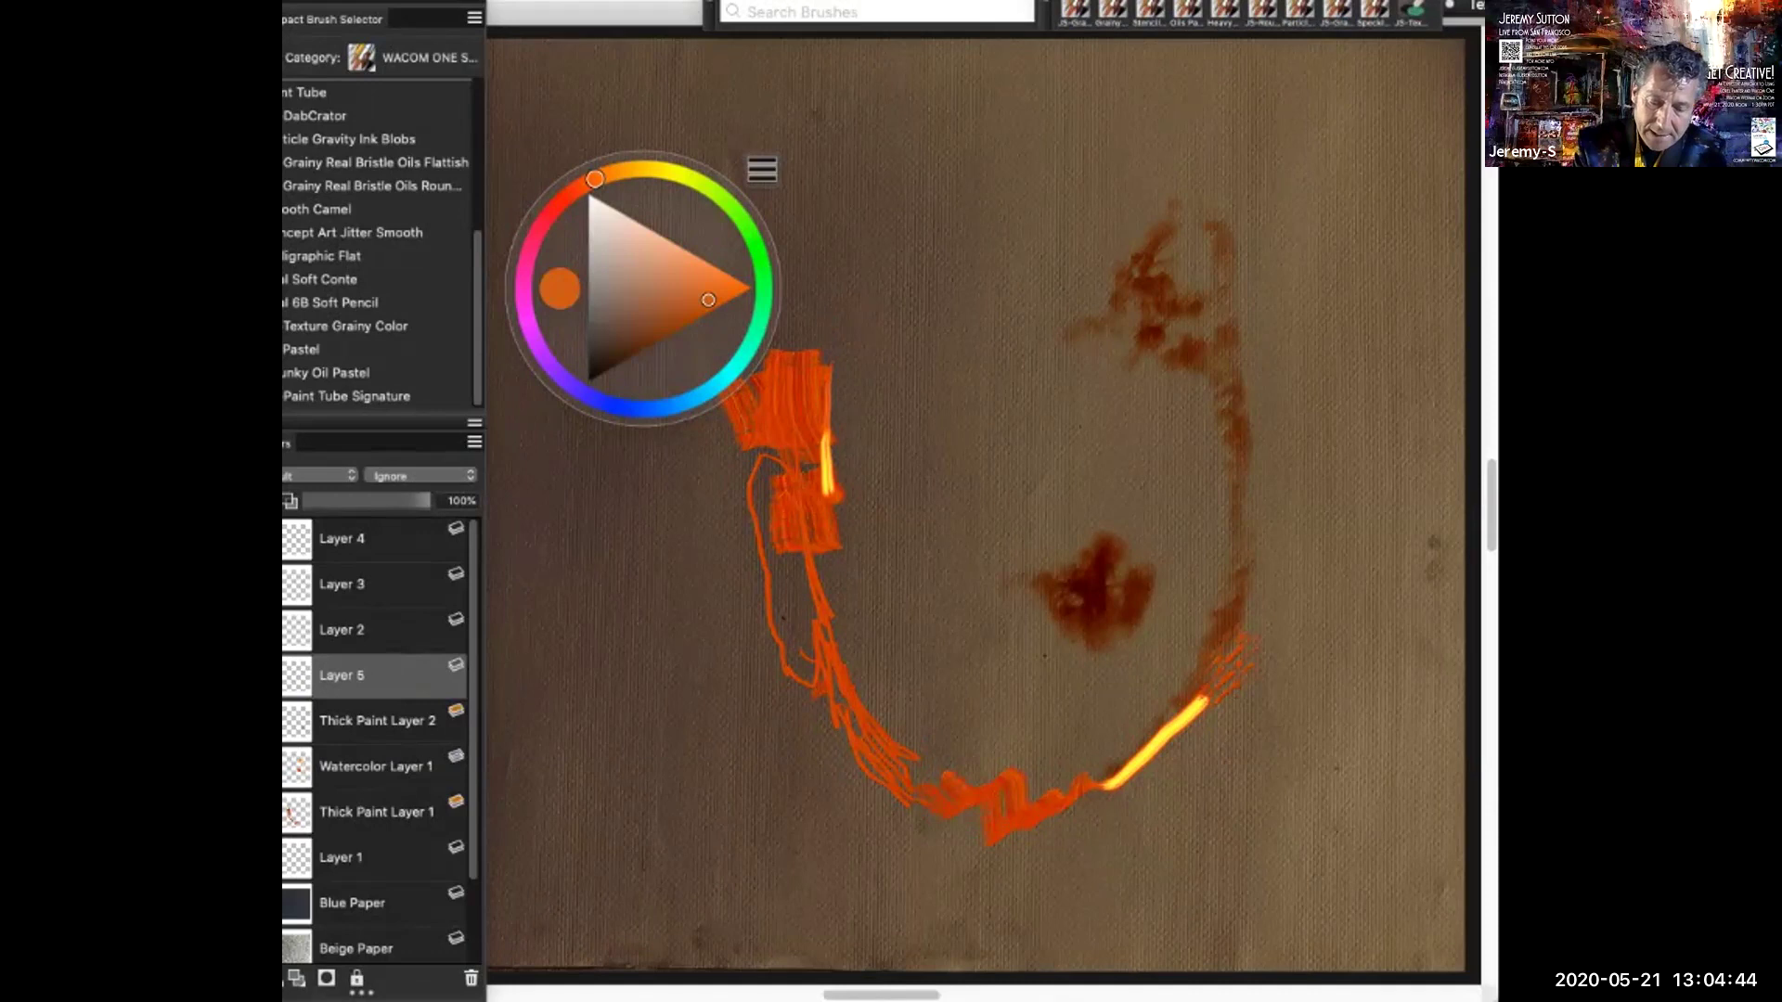
{"action": "mouse_move", "coordinate": [806, 436]}
{"action": "left_mouse_down"}
{"action": "mouse_move", "coordinate": [808, 481]}
{"action": "mouse_move", "coordinate": [795, 405]}
{"action": "mouse_move", "coordinate": [817, 589]}
{"action": "left_mouse_up"}
{"action": "mouse_move", "coordinate": [794, 436]}
{"action": "left_mouse_down"}
{"action": "mouse_move", "coordinate": [766, 503]}
{"action": "mouse_move", "coordinate": [775, 555]}
{"action": "left_mouse_up"}
Choose a pale peach and draw glowing curved strokes and loops across the top of the open oval outline
{"action": "left_click", "coordinate": [664, 266]}
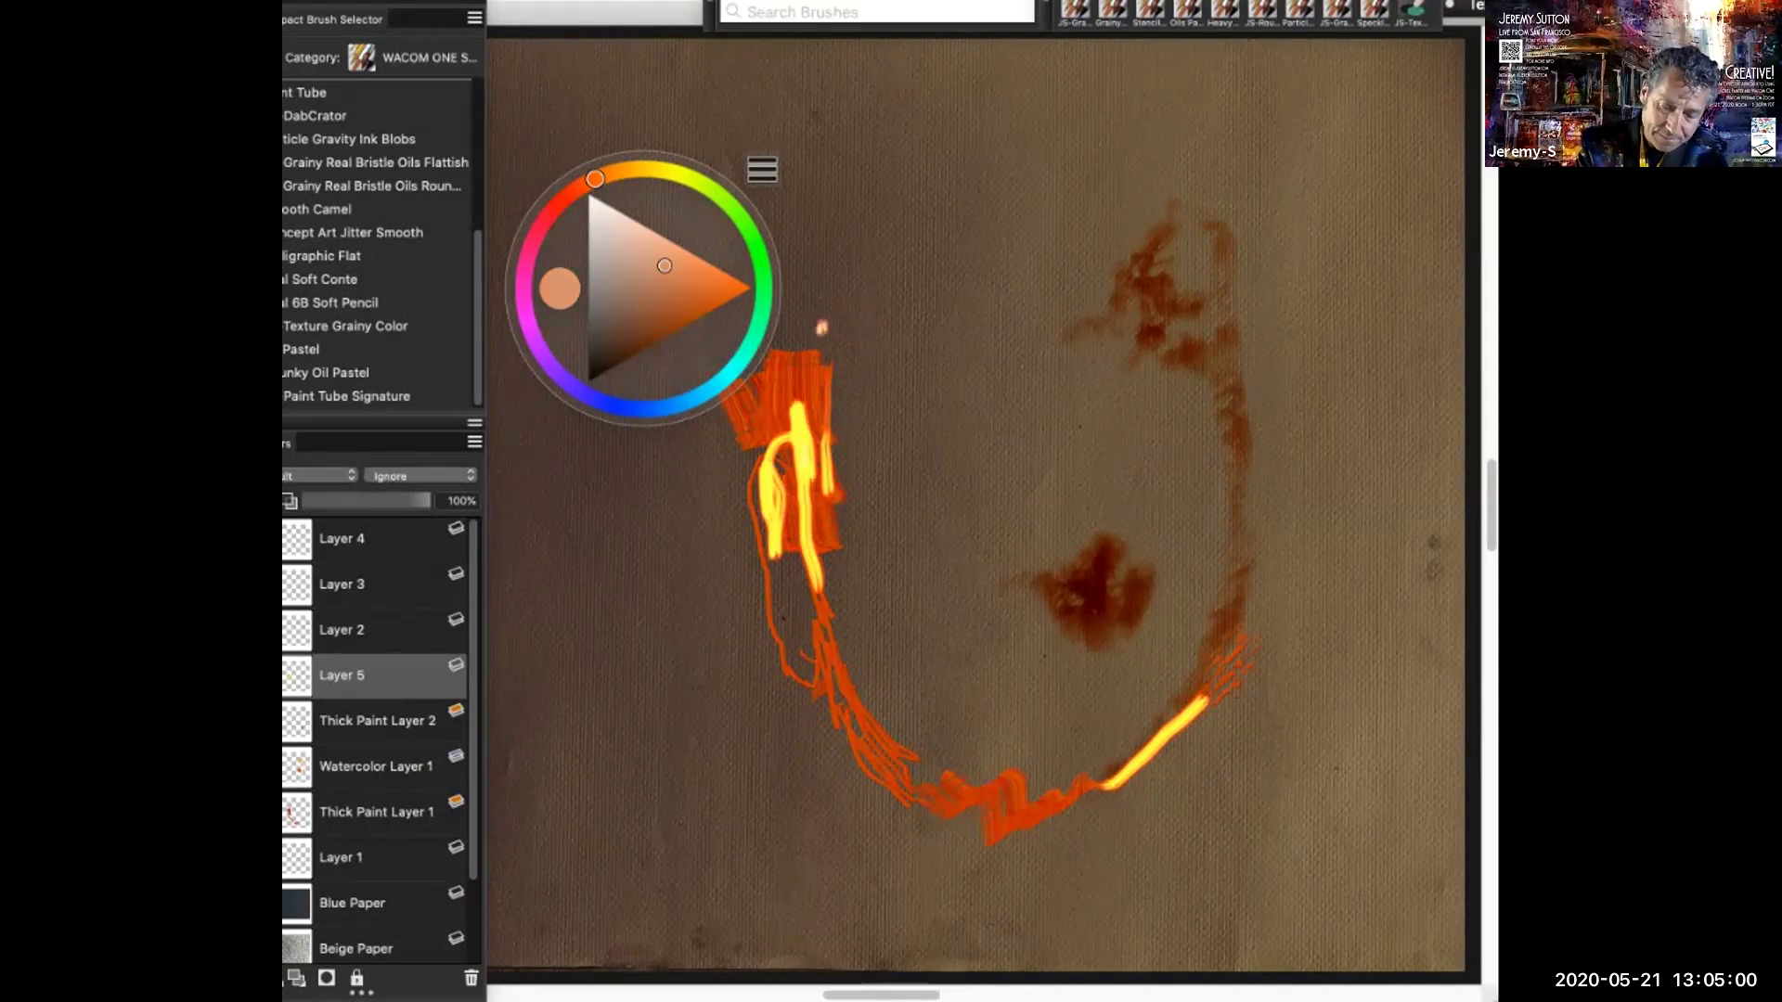
{"action": "mouse_move", "coordinate": [822, 325]}
{"action": "left_mouse_down"}
{"action": "mouse_move", "coordinate": [834, 239]}
{"action": "mouse_move", "coordinate": [909, 172]}
{"action": "mouse_move", "coordinate": [880, 115]}
{"action": "mouse_move", "coordinate": [900, 141]}
{"action": "left_mouse_up"}
{"action": "mouse_move", "coordinate": [933, 167]}
{"action": "left_mouse_down"}
{"action": "mouse_move", "coordinate": [859, 139]}
{"action": "mouse_move", "coordinate": [869, 99]}
{"action": "mouse_move", "coordinate": [924, 78]}
{"action": "left_mouse_up"}
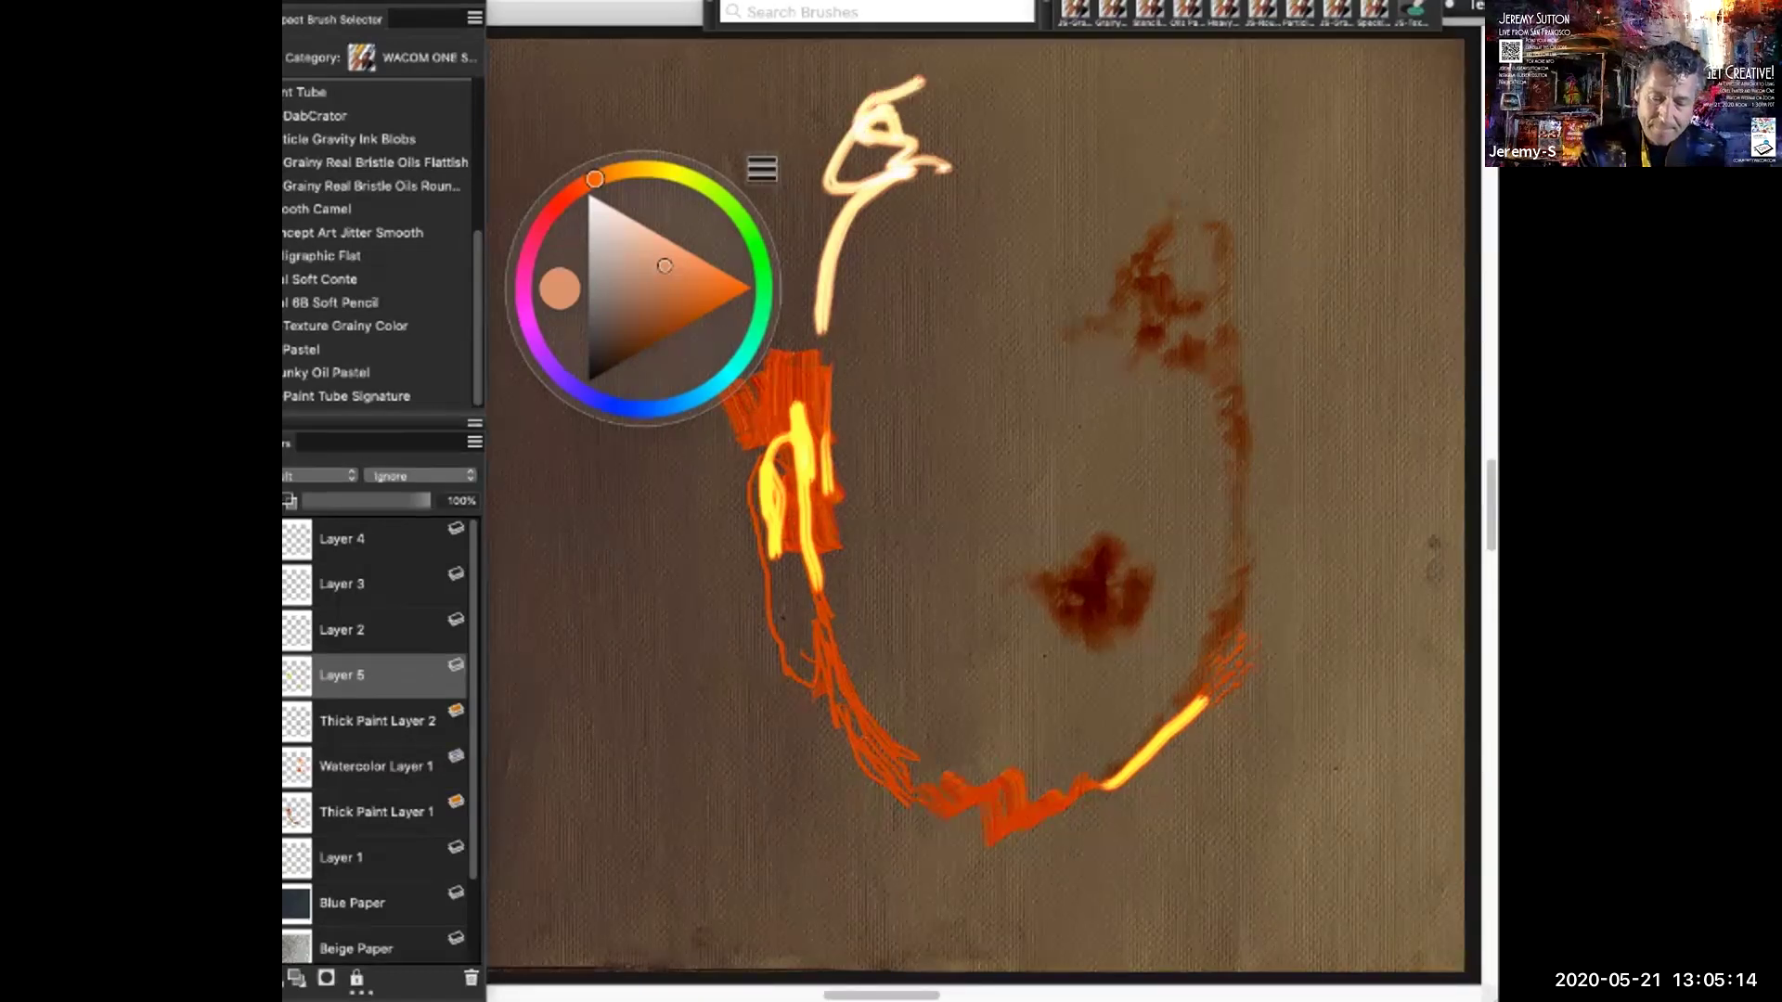
{"action": "mouse_move", "coordinate": [855, 117]}
{"action": "left_mouse_down"}
{"action": "mouse_move", "coordinate": [901, 75]}
{"action": "mouse_move", "coordinate": [1058, 137]}
{"action": "left_mouse_up"}
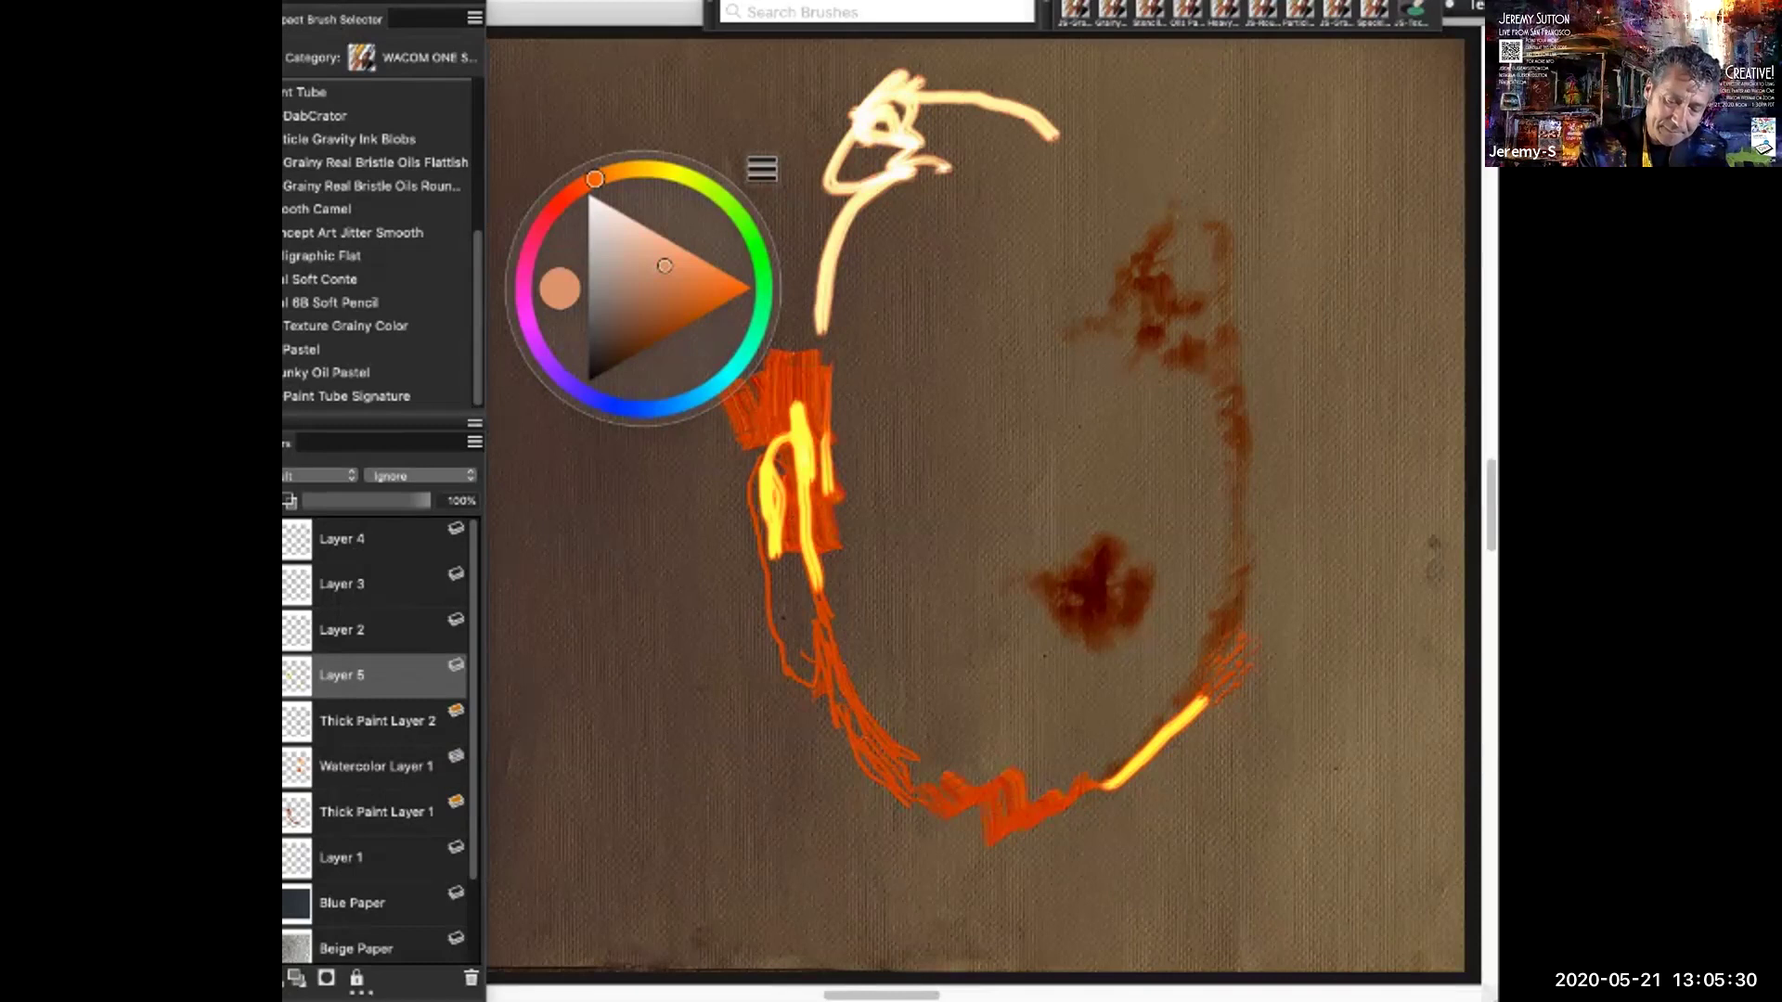
{"action": "left_click_drag", "start_coordinate": [954, 147], "coordinate": [1007, 129]}
{"action": "mouse_move", "coordinate": [1058, 136]}
{"action": "left_mouse_down"}
{"action": "mouse_move", "coordinate": [1155, 225]}
{"action": "mouse_move", "coordinate": [1209, 126]}
{"action": "left_mouse_up"}
{"action": "mouse_move", "coordinate": [1105, 88]}
{"action": "left_mouse_down"}
{"action": "mouse_move", "coordinate": [1253, 163]}
{"action": "mouse_move", "coordinate": [1261, 200]}
{"action": "left_mouse_up"}
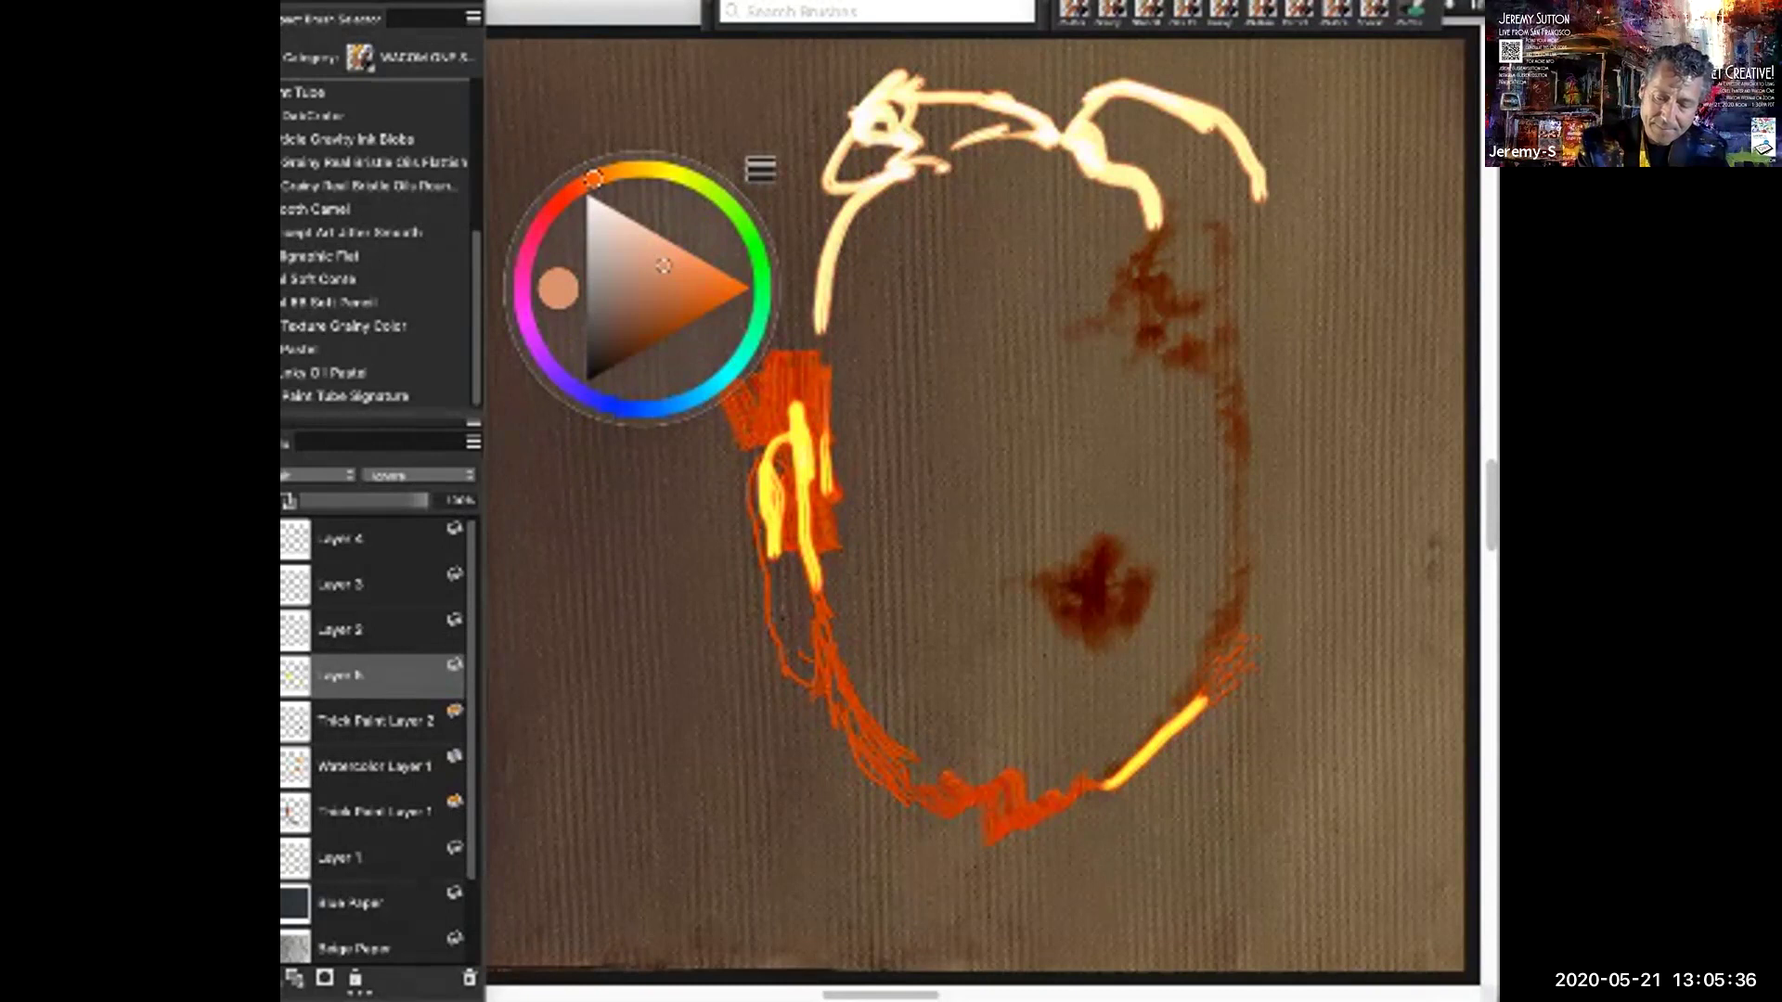
Switch from the JS-Grafitti Calligraphic brush to the Paint Tube brush for thick paint strokes
{"action": "right_click", "coordinate": [1253, 364]}
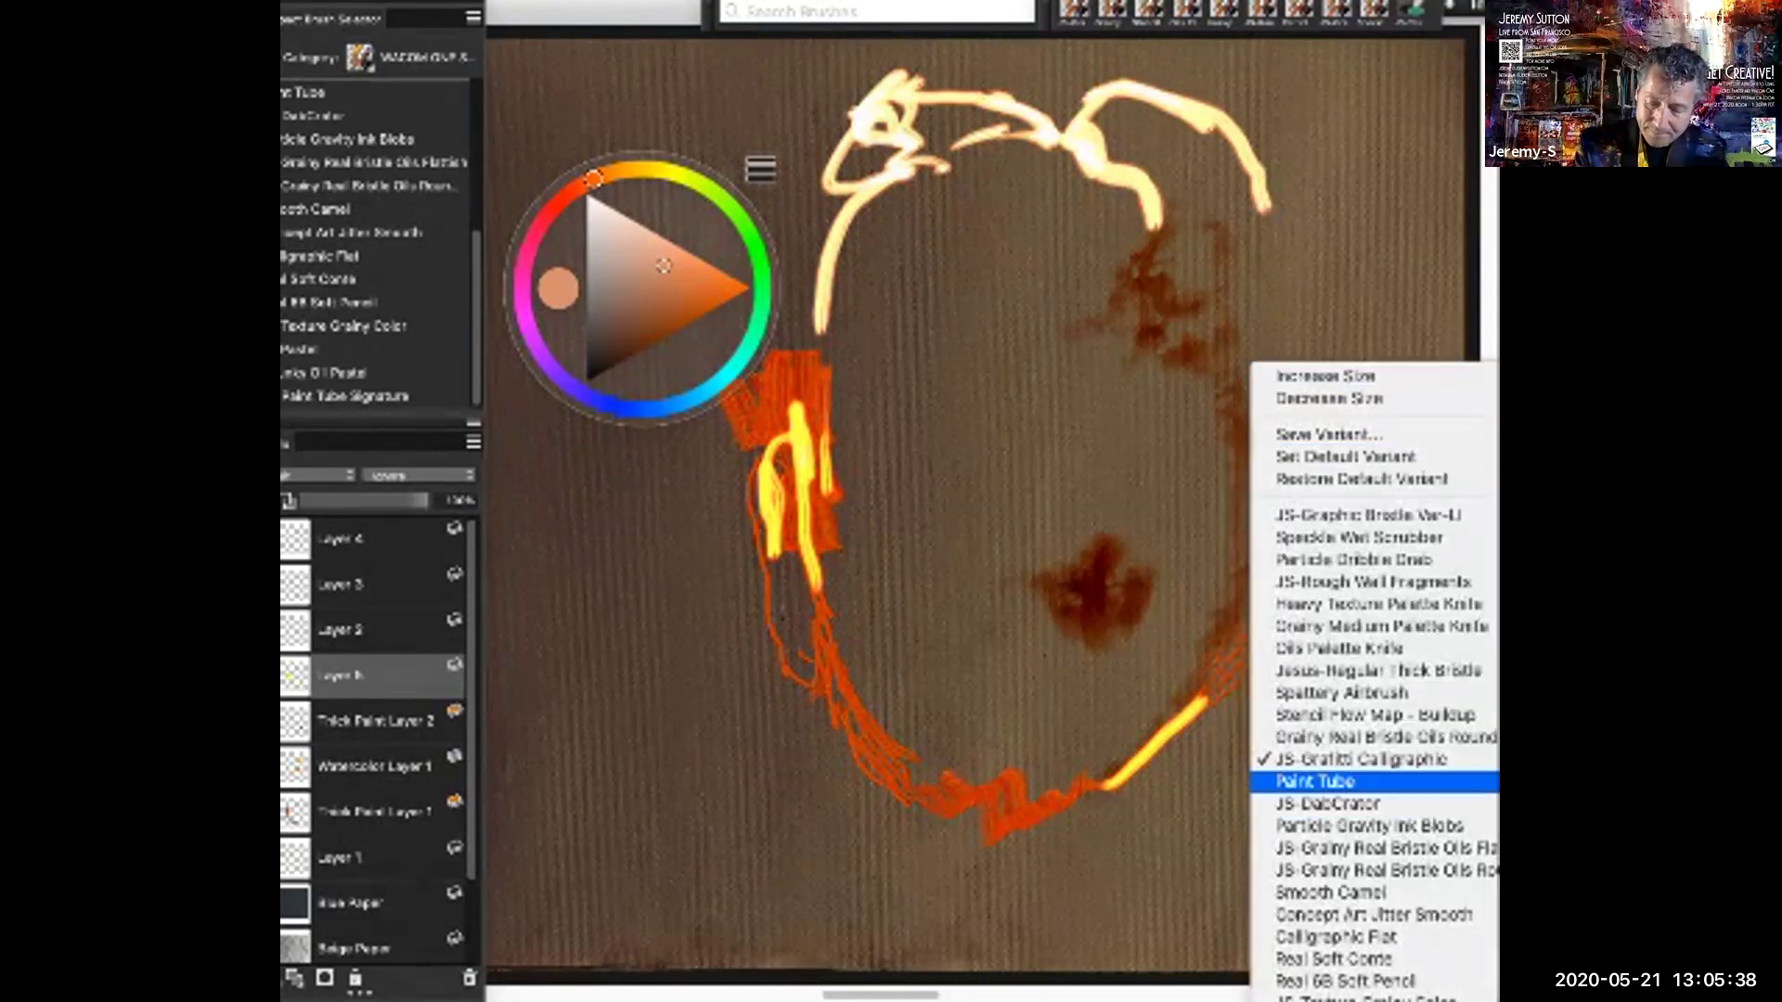
{"action": "left_click", "coordinate": [1315, 782]}
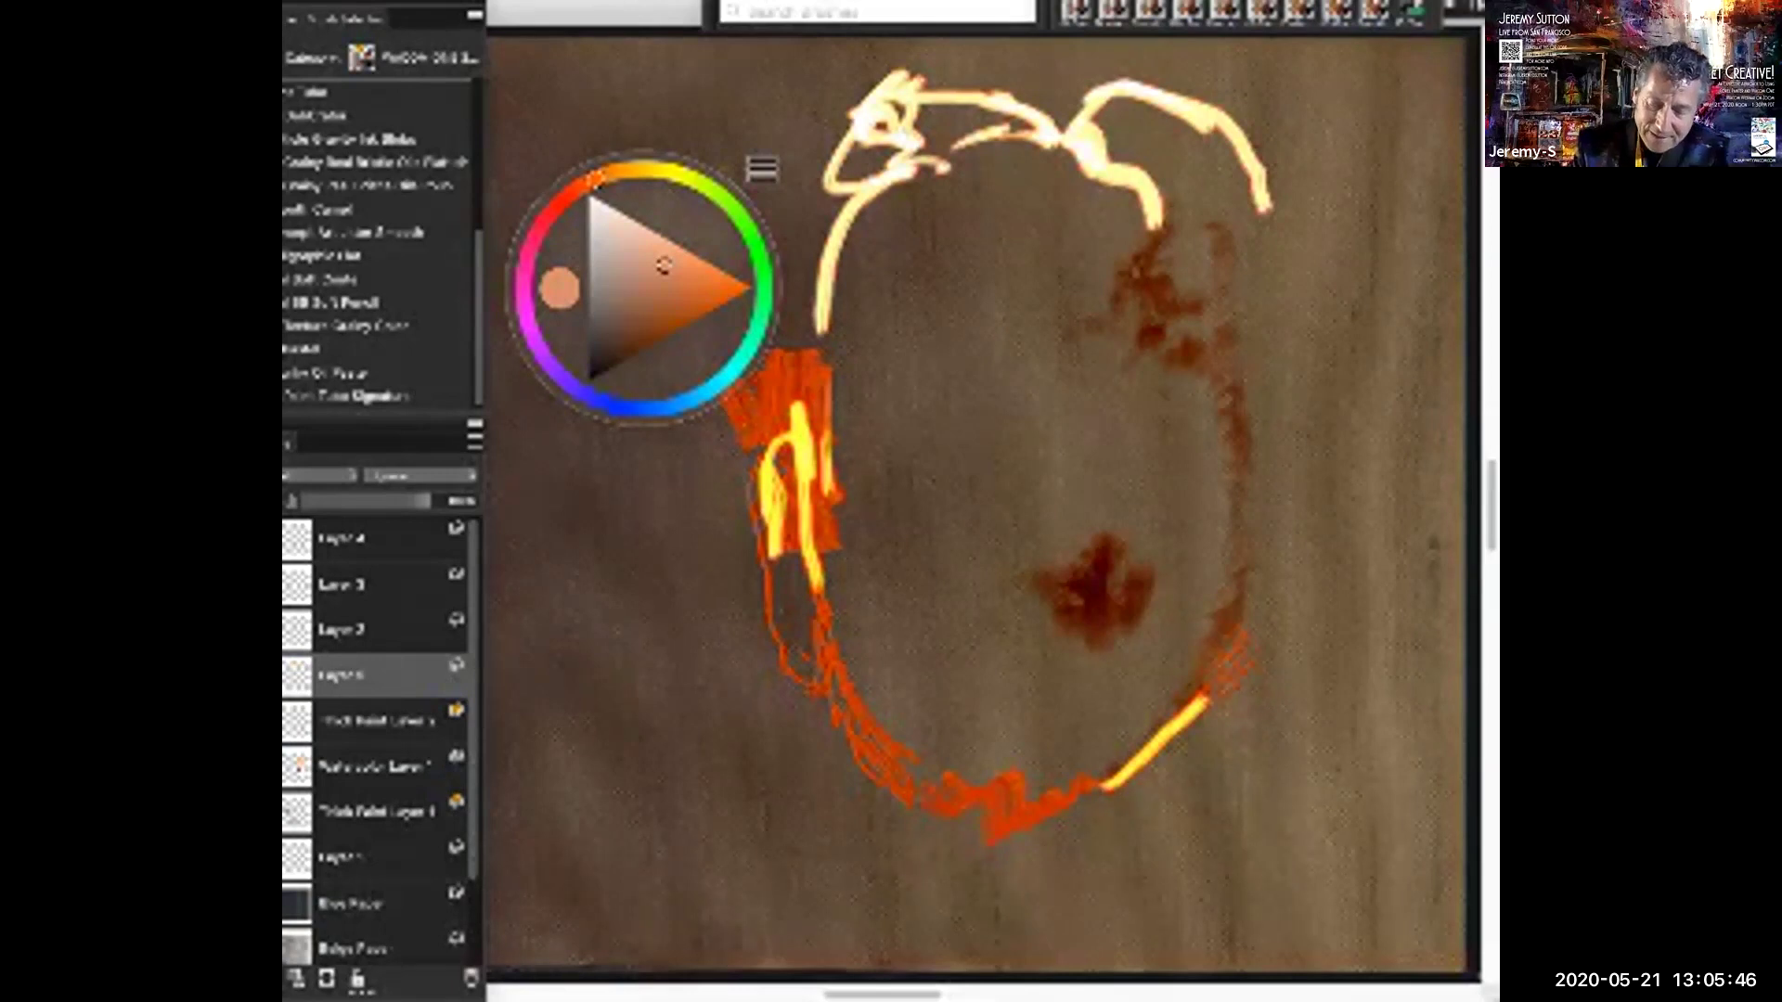
{"action": "left_click", "coordinate": [376, 92]}
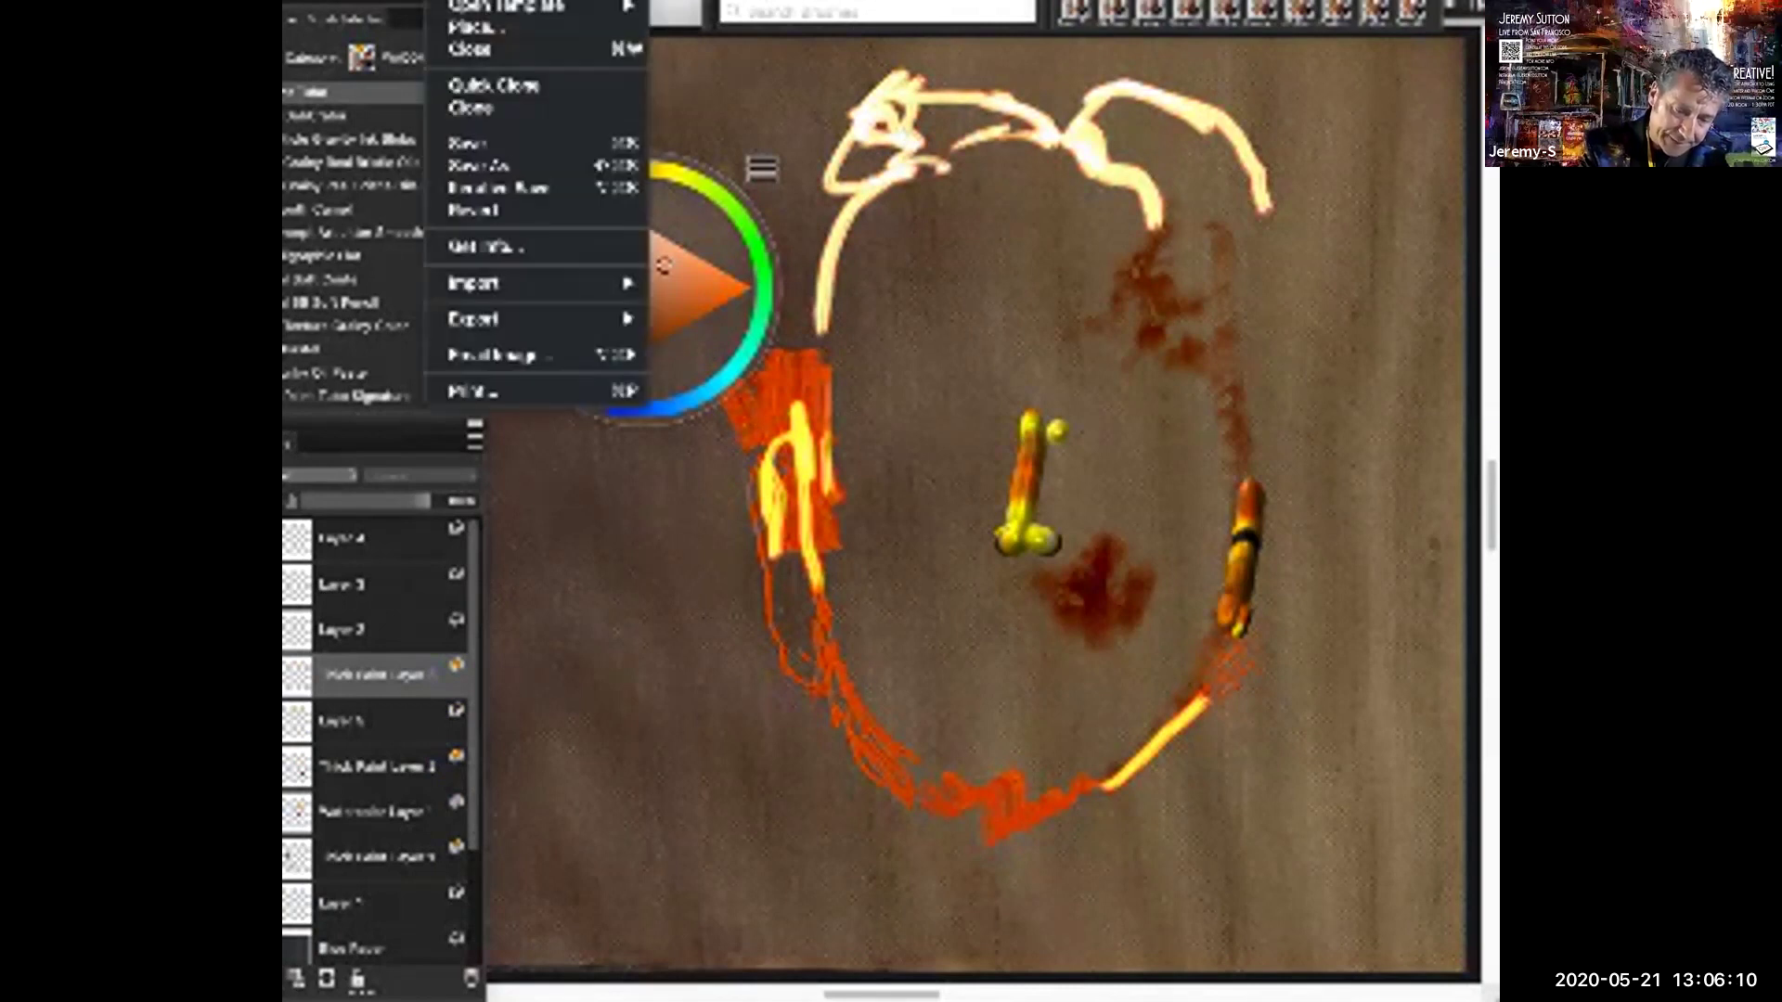
Examine the whole painting on the canvas with the palettes hidden, comparing it with the palettes shown
{"action": "key", "text": "Escape"}
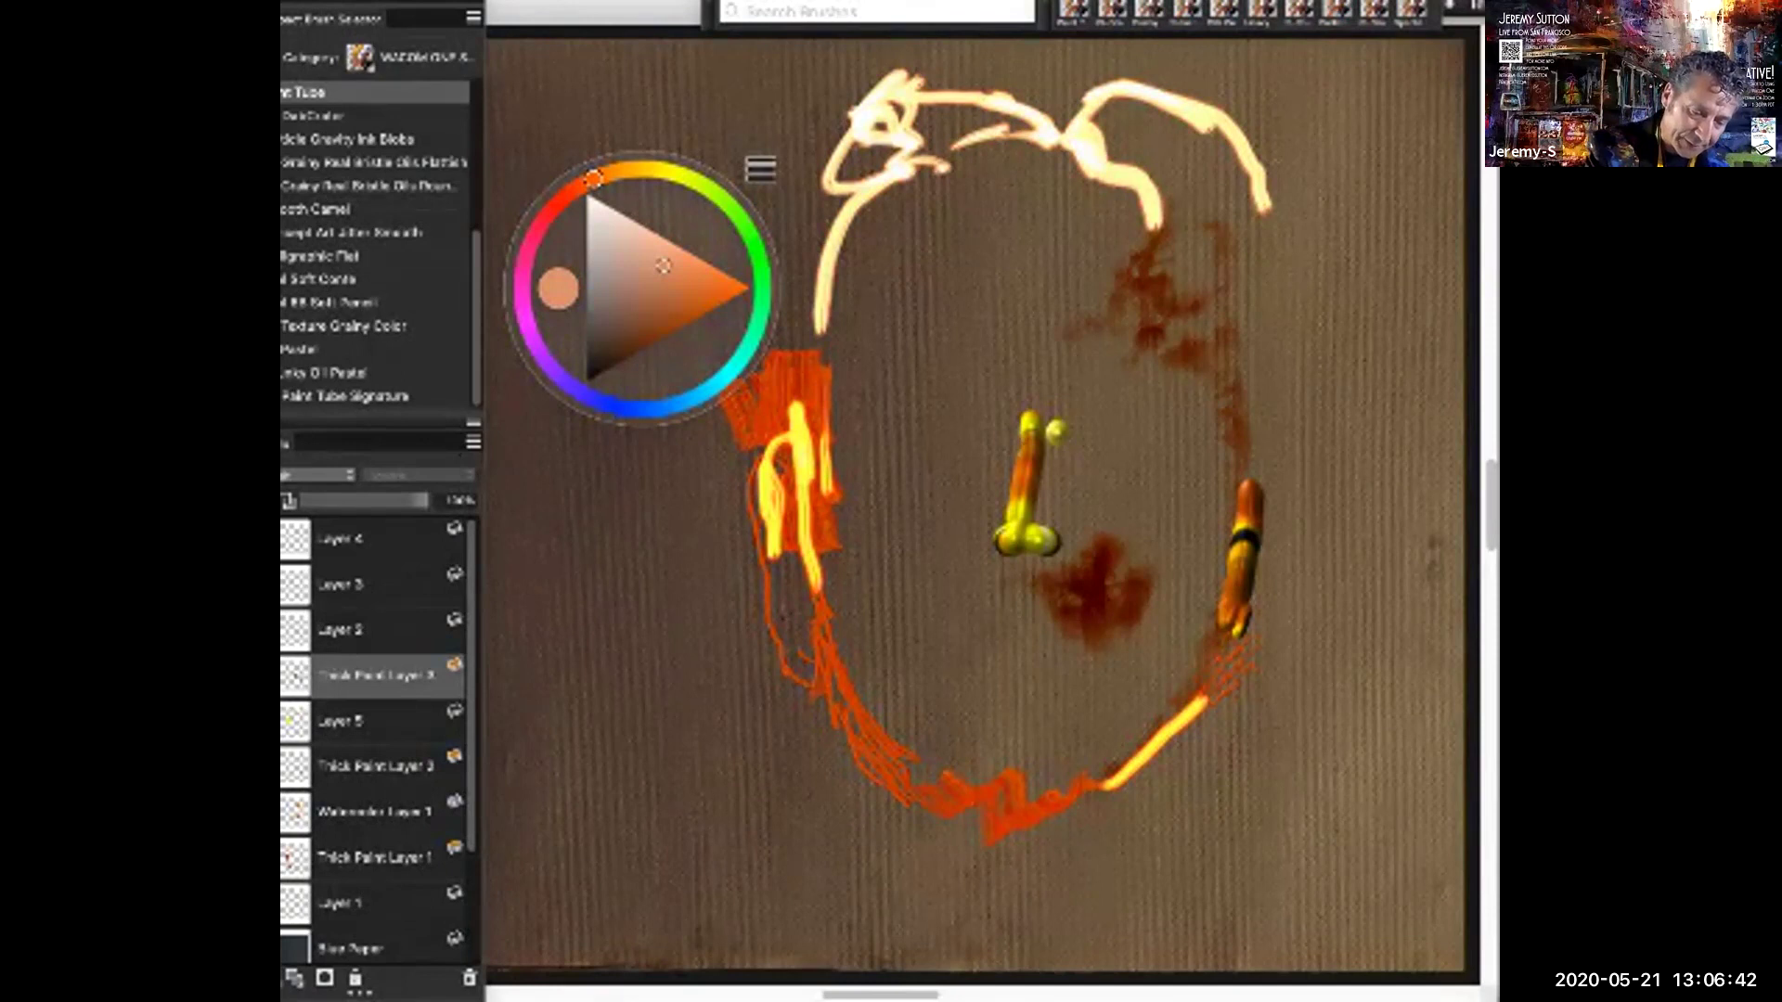
{"action": "key", "text": "Tab"}
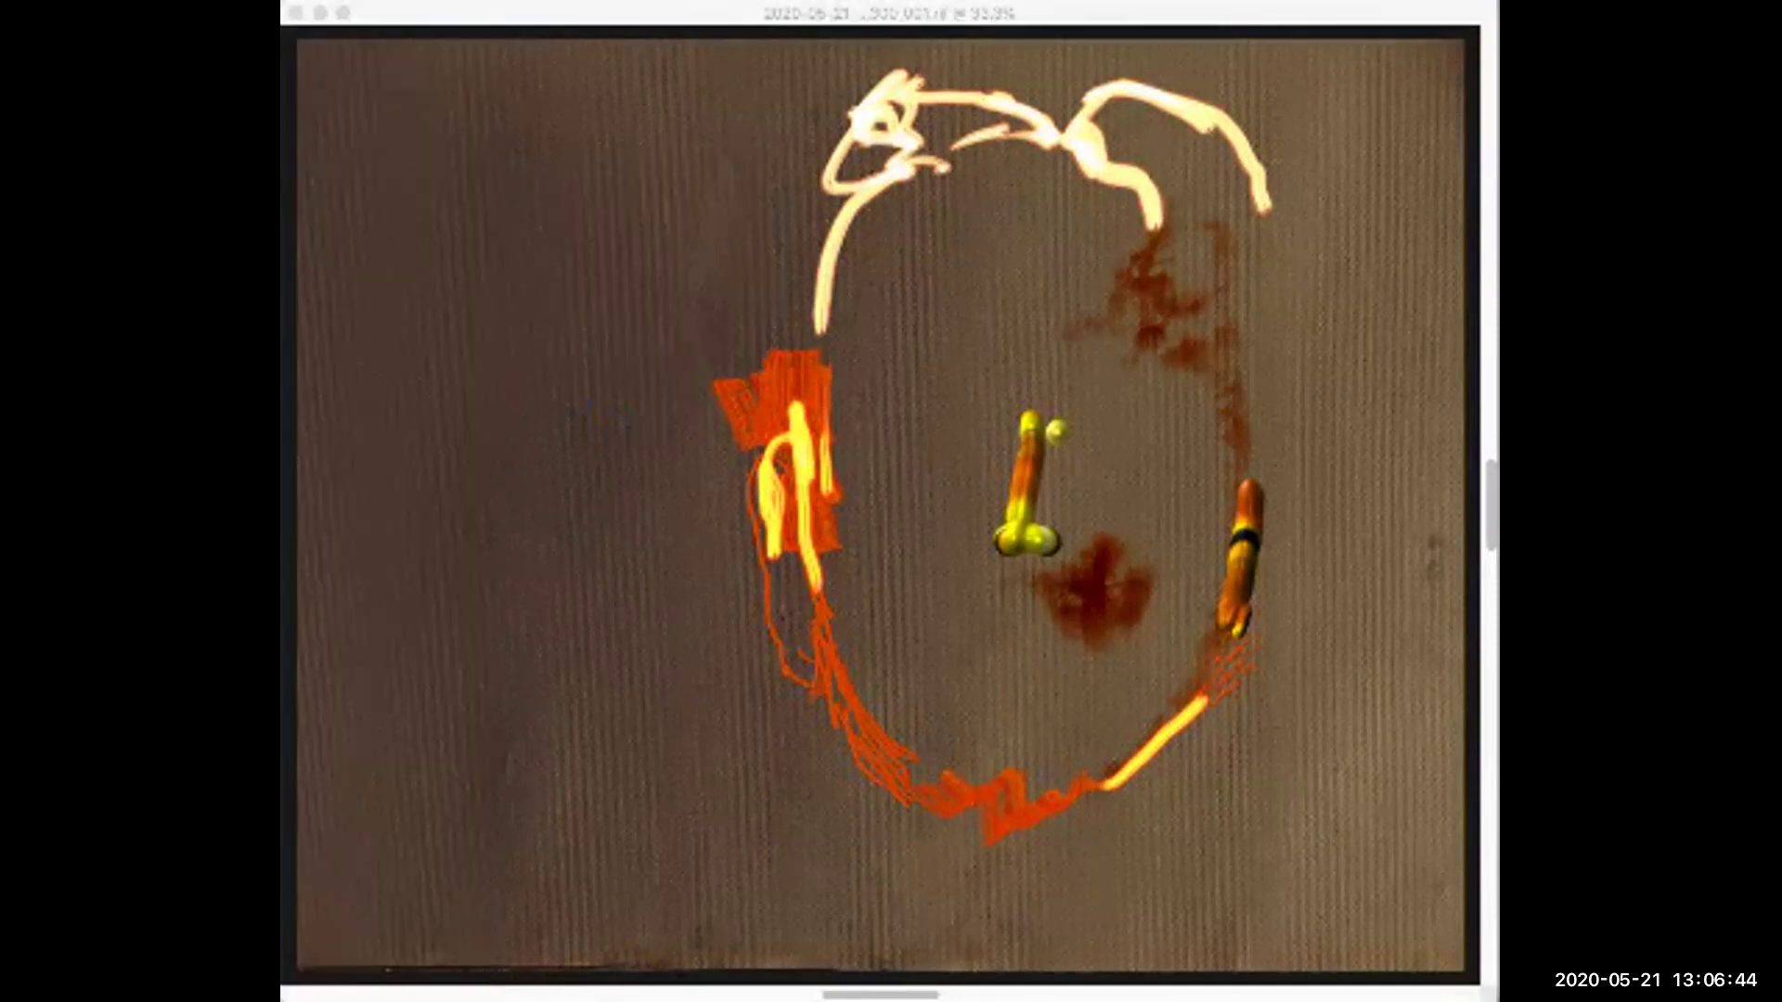
{"action": "key", "text": "Tab"}
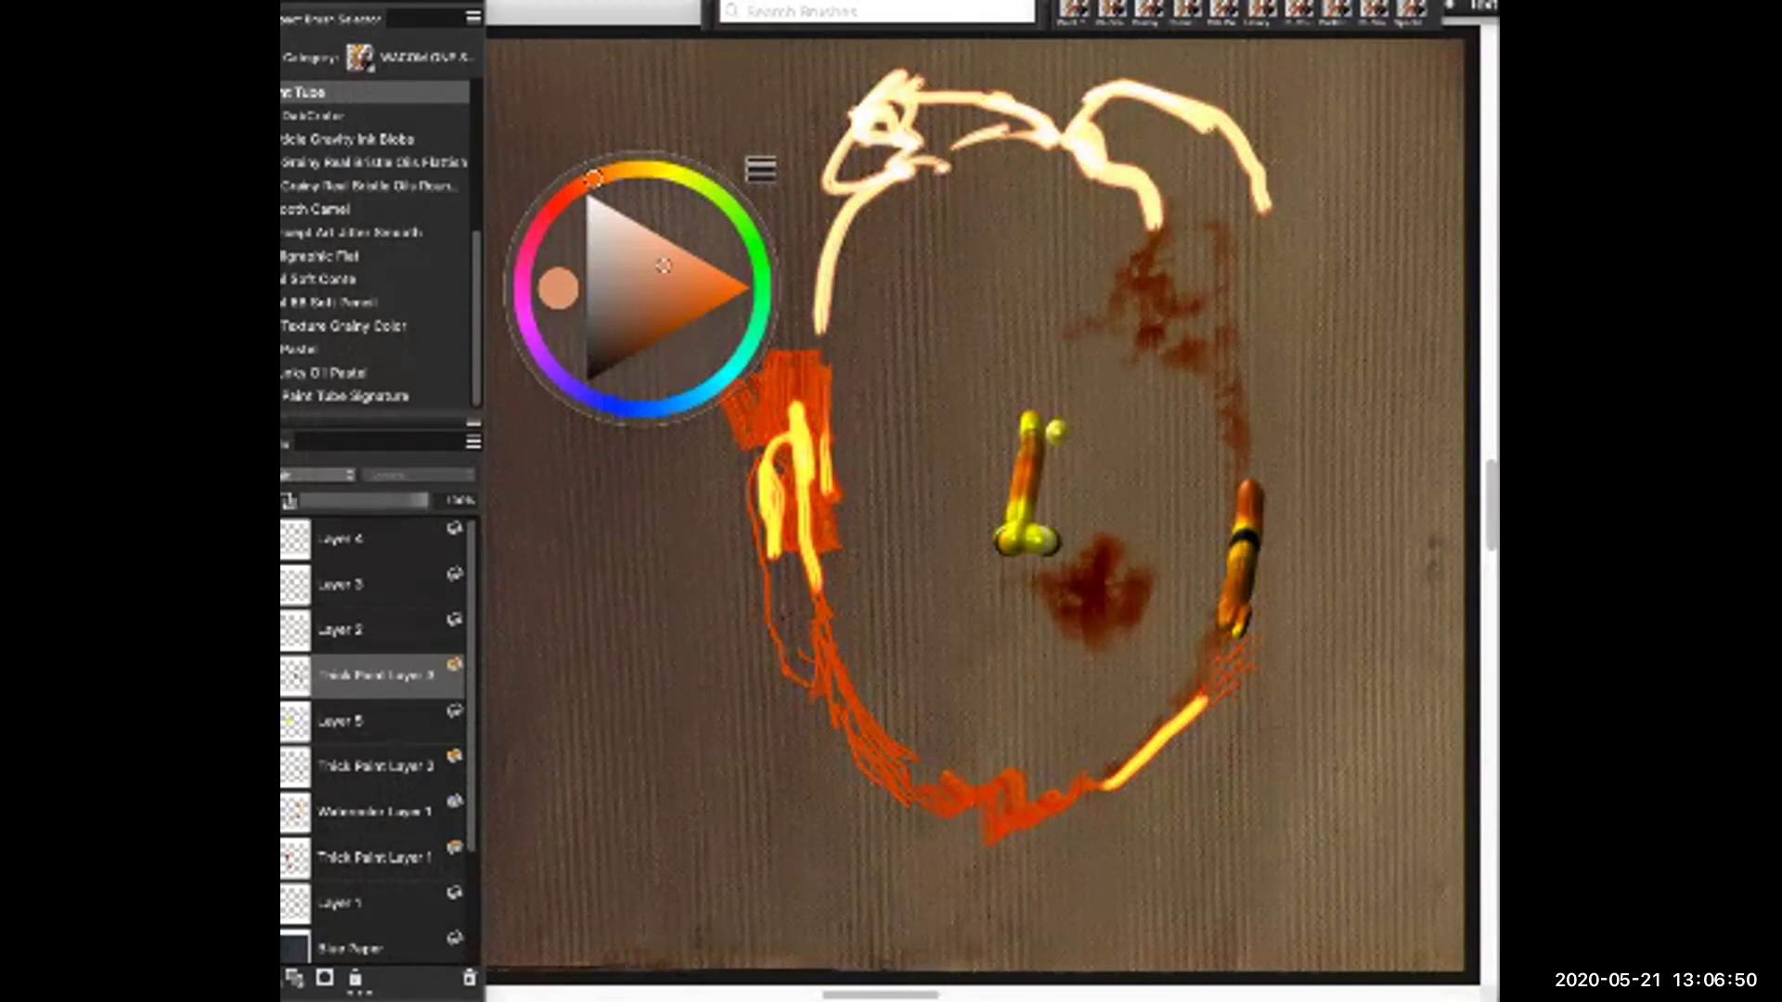
{"action": "key", "text": "Tab"}
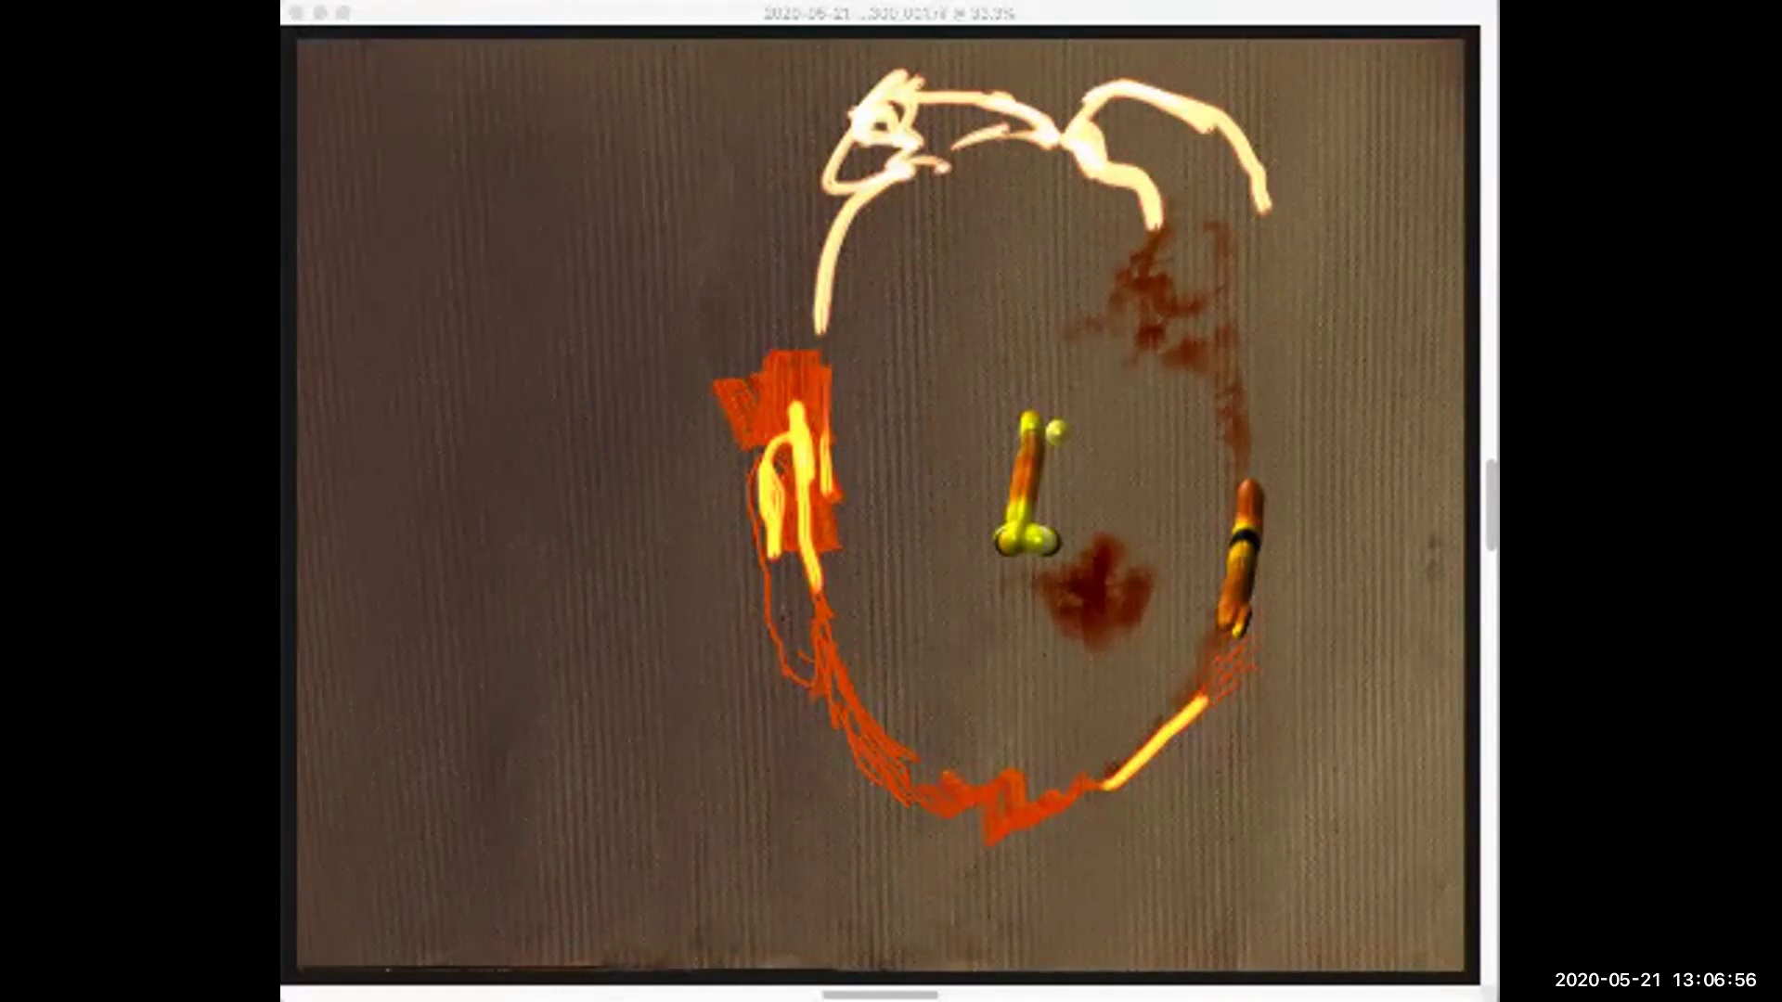
{"action": "key", "text": "Tab"}
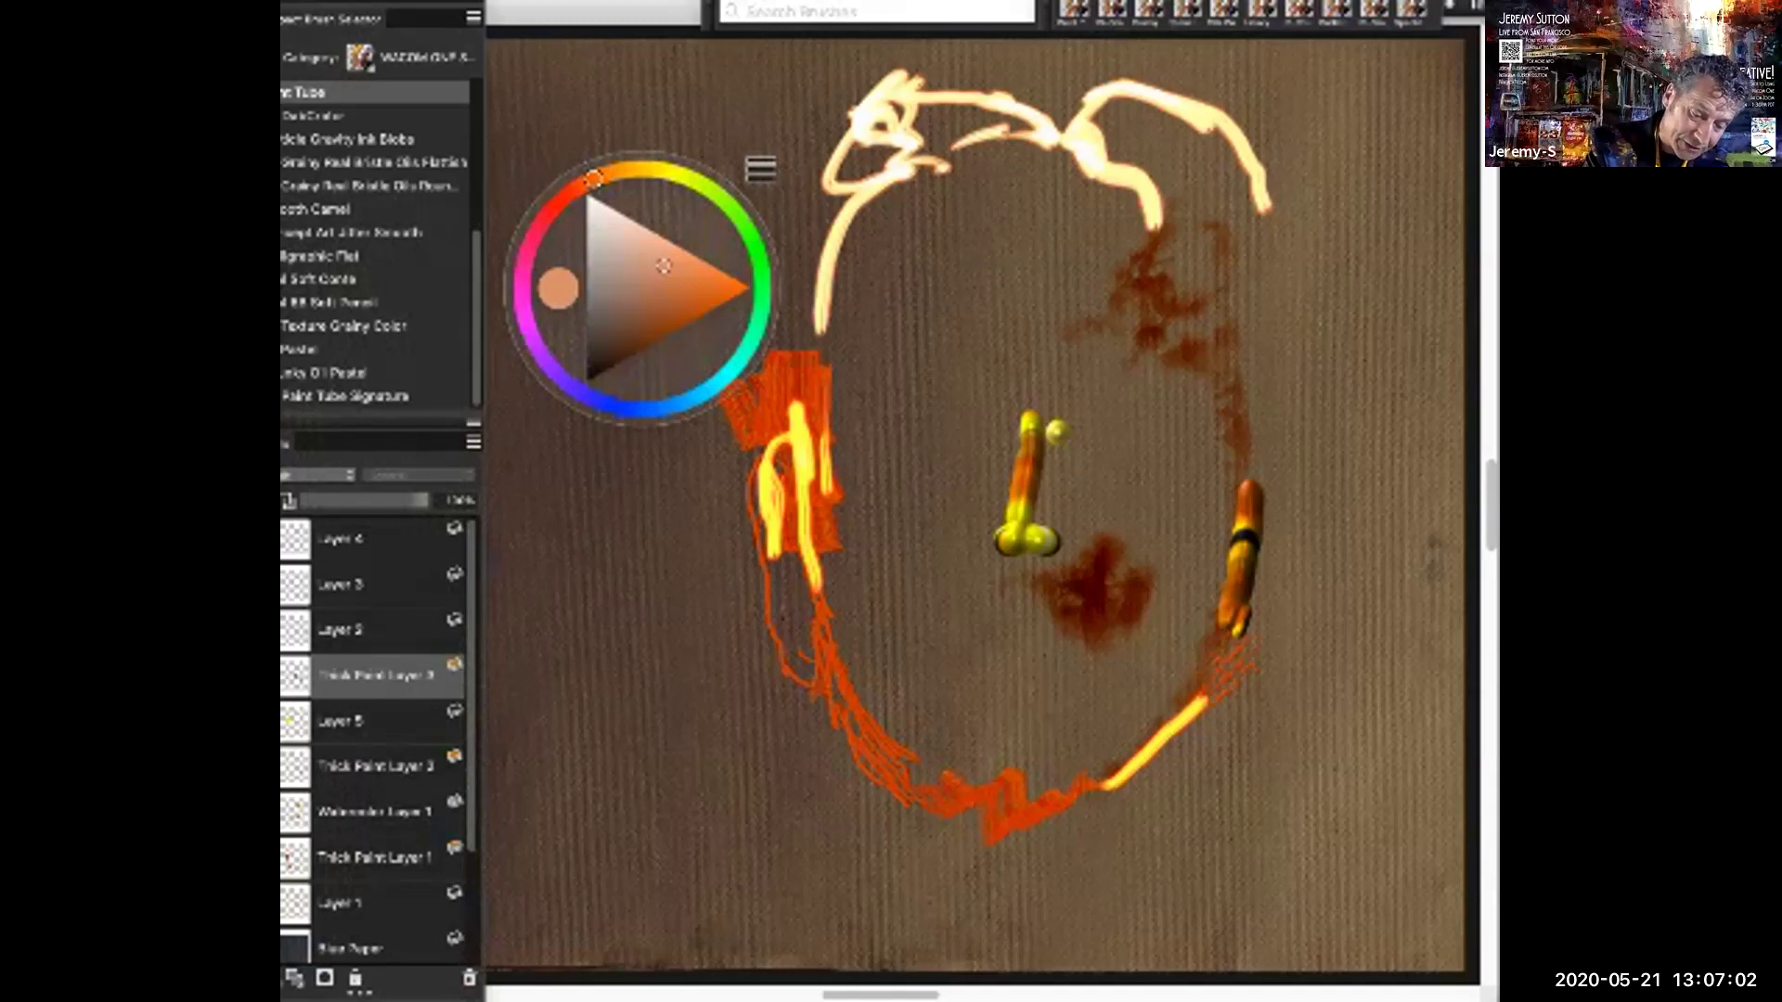
{"action": "key", "text": "Tab"}
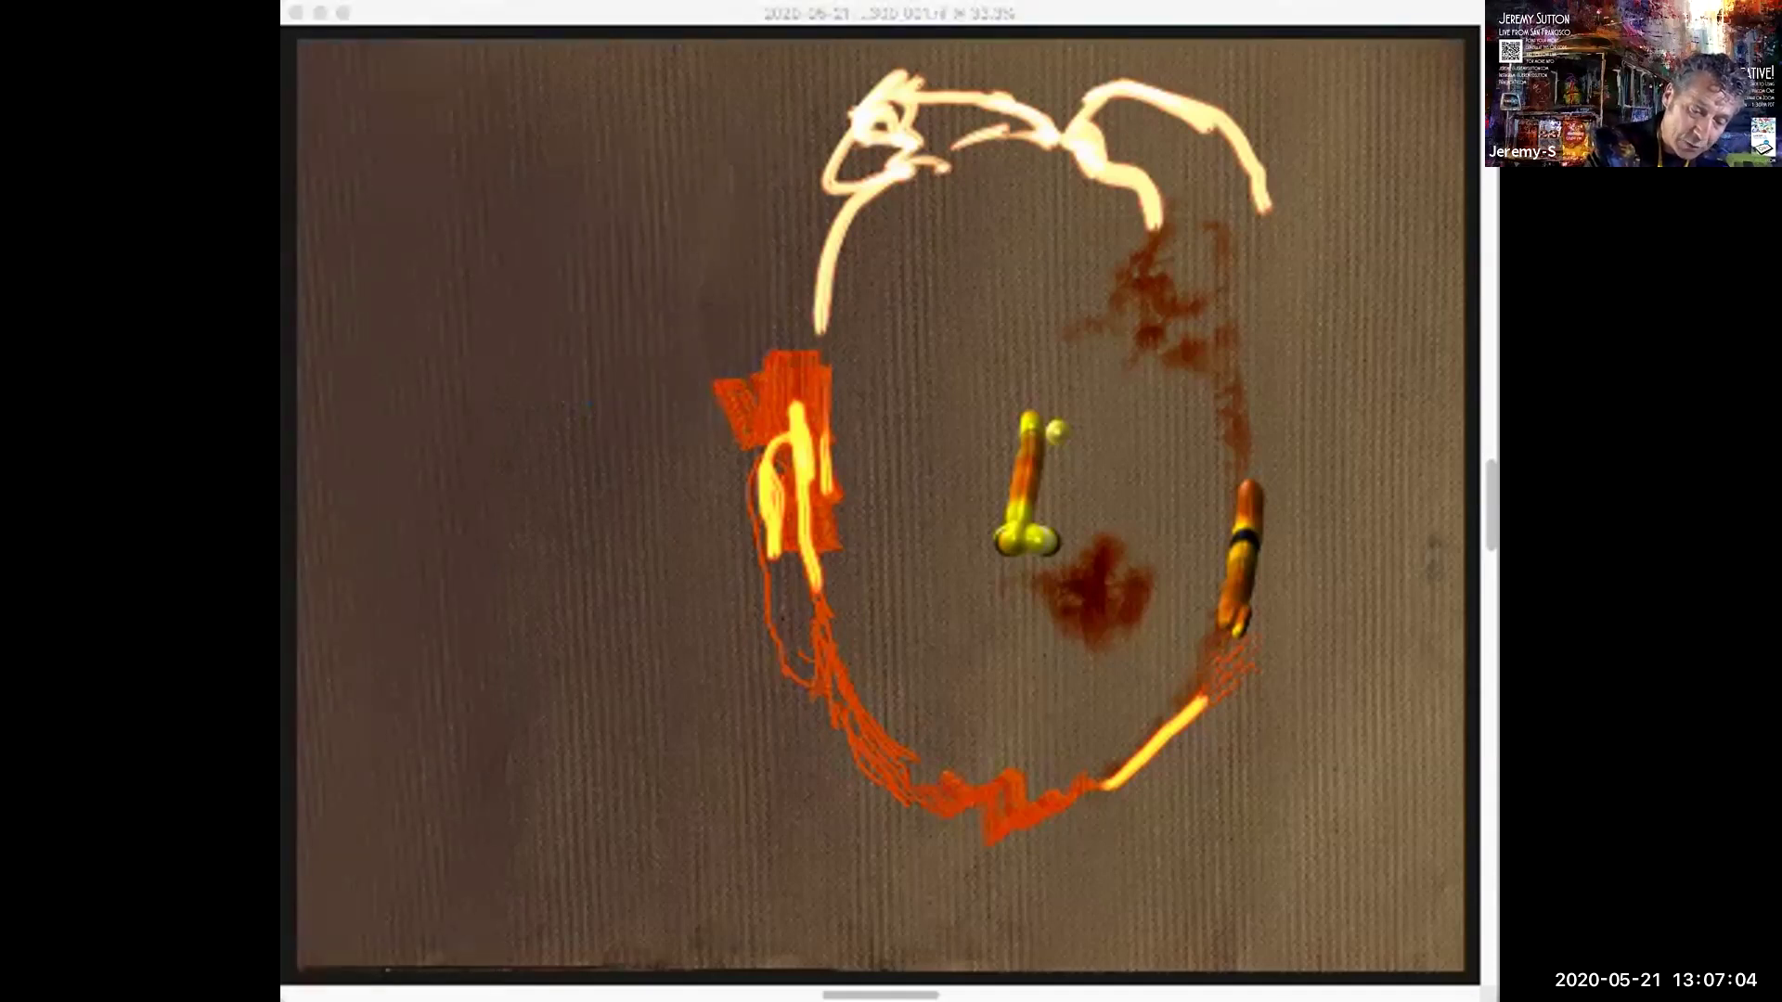
{"action": "key", "text": "Tab"}
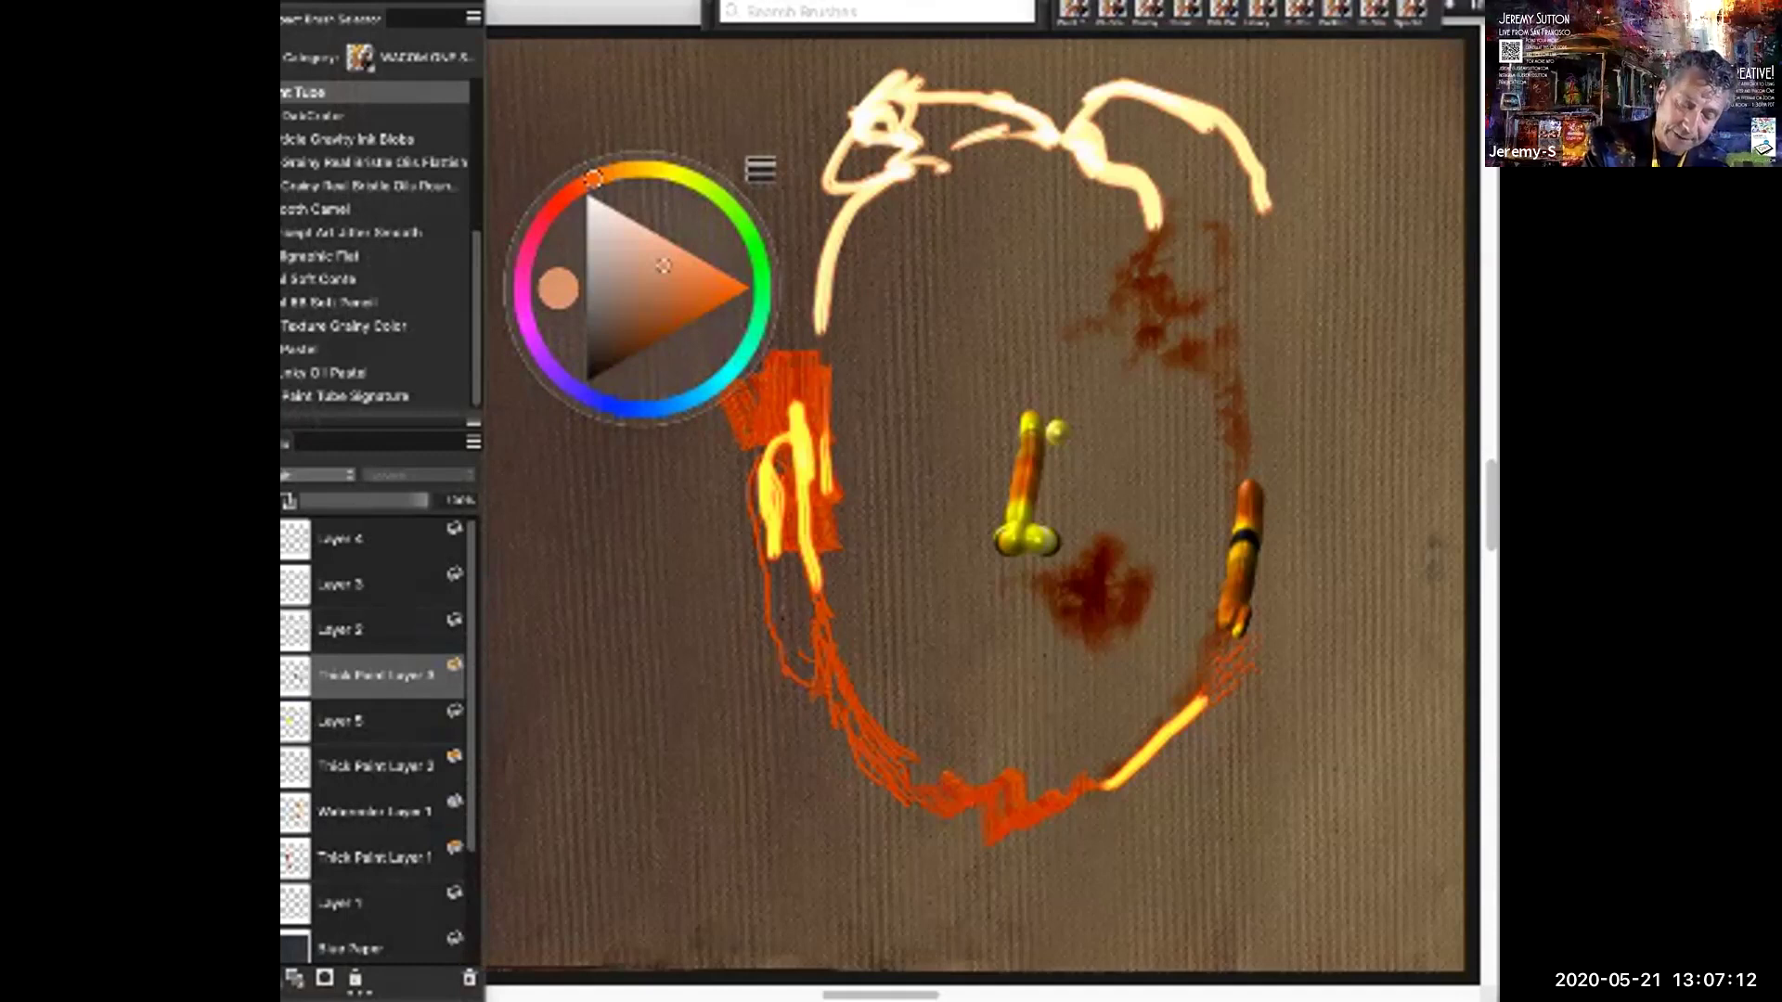
{"action": "key", "text": "Tab"}
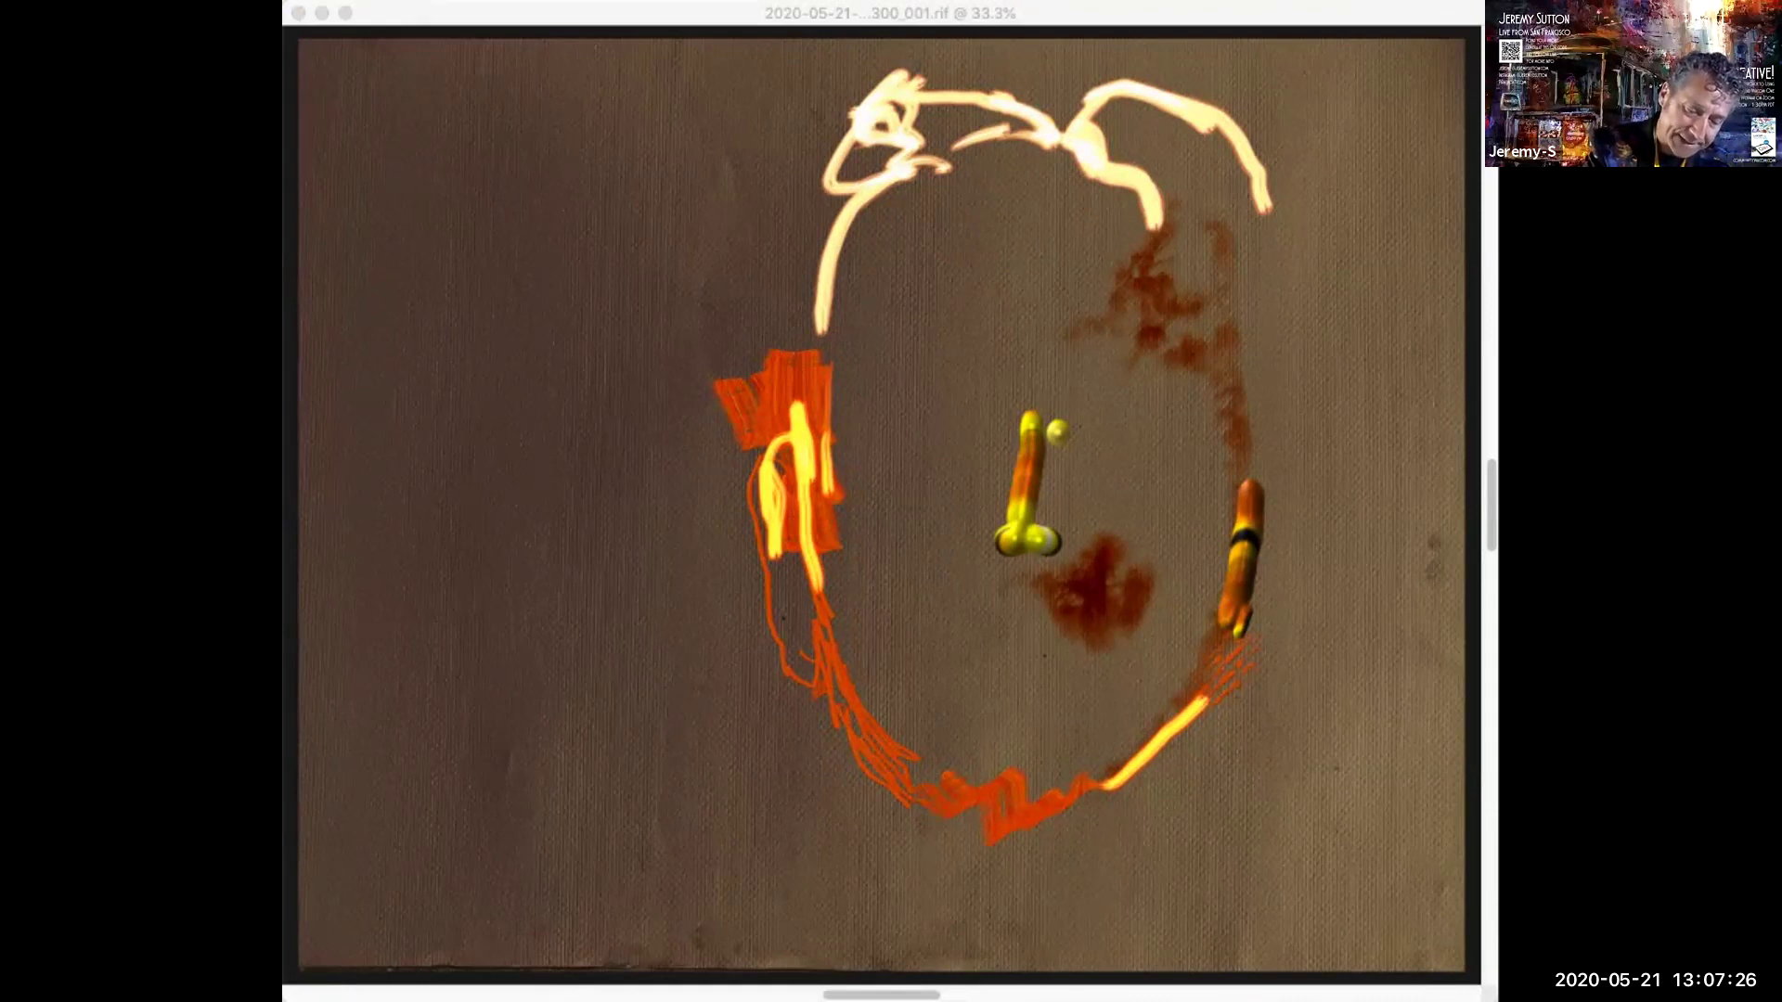
{"action": "key", "text": "Tab"}
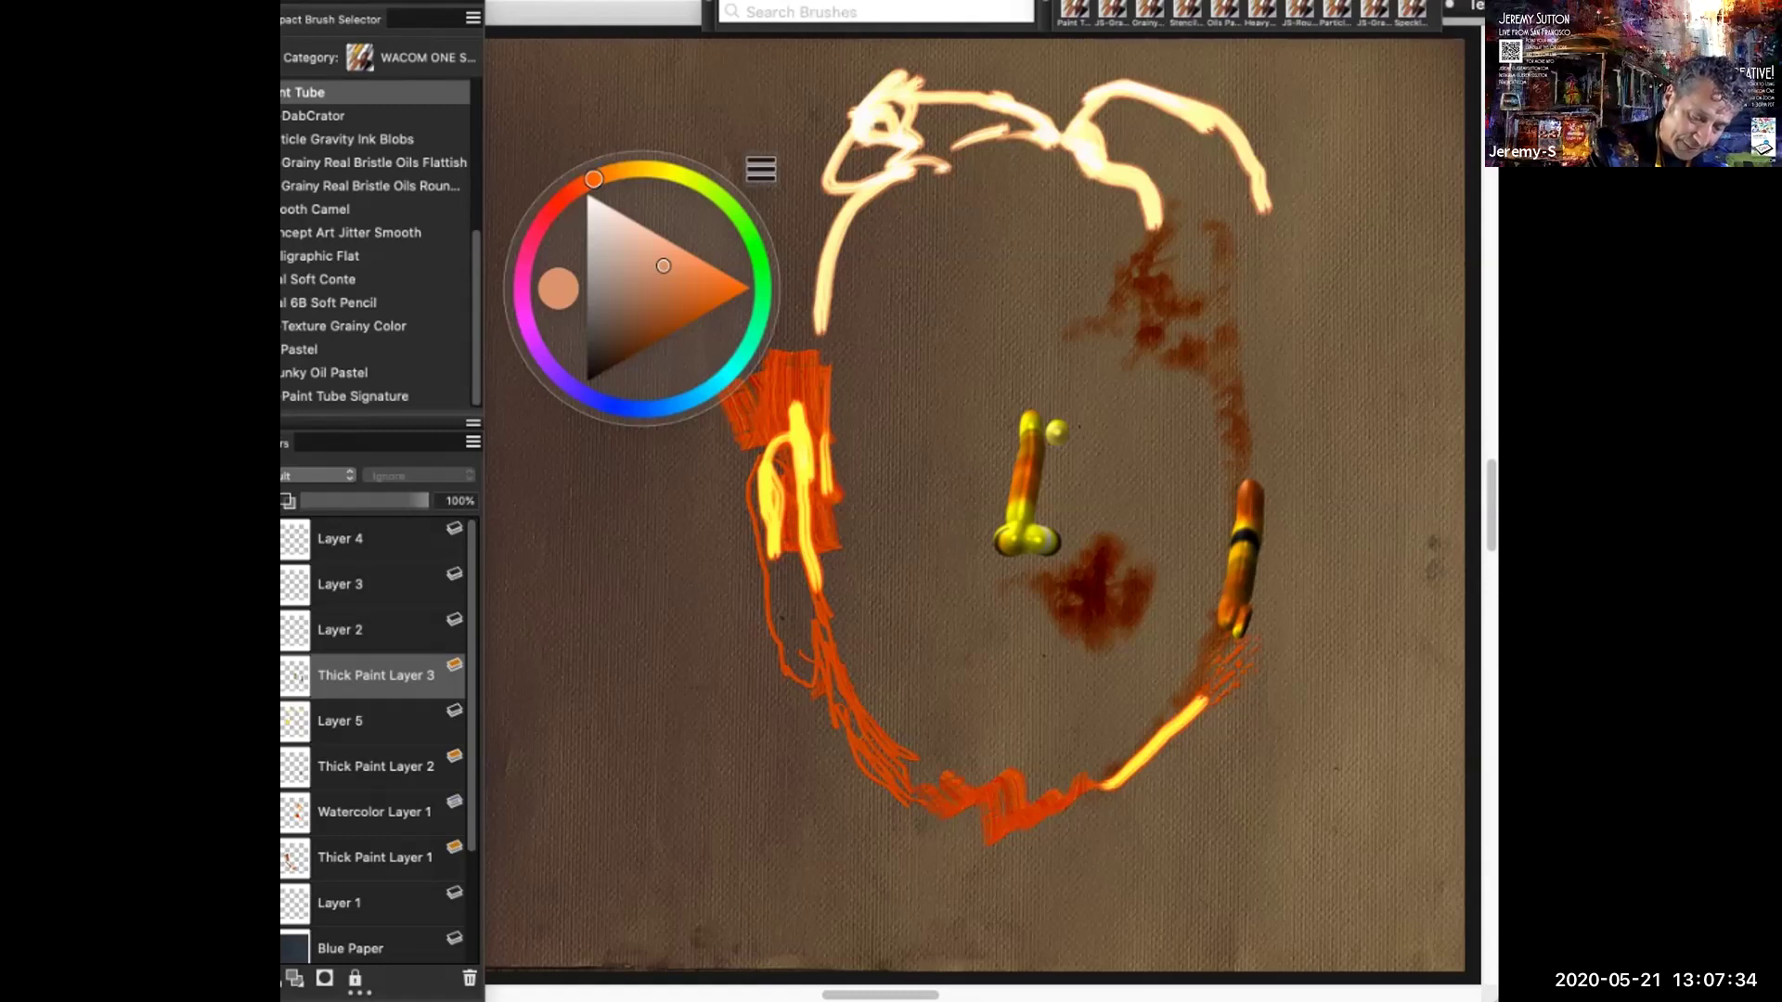
{"action": "key", "text": "Tab"}
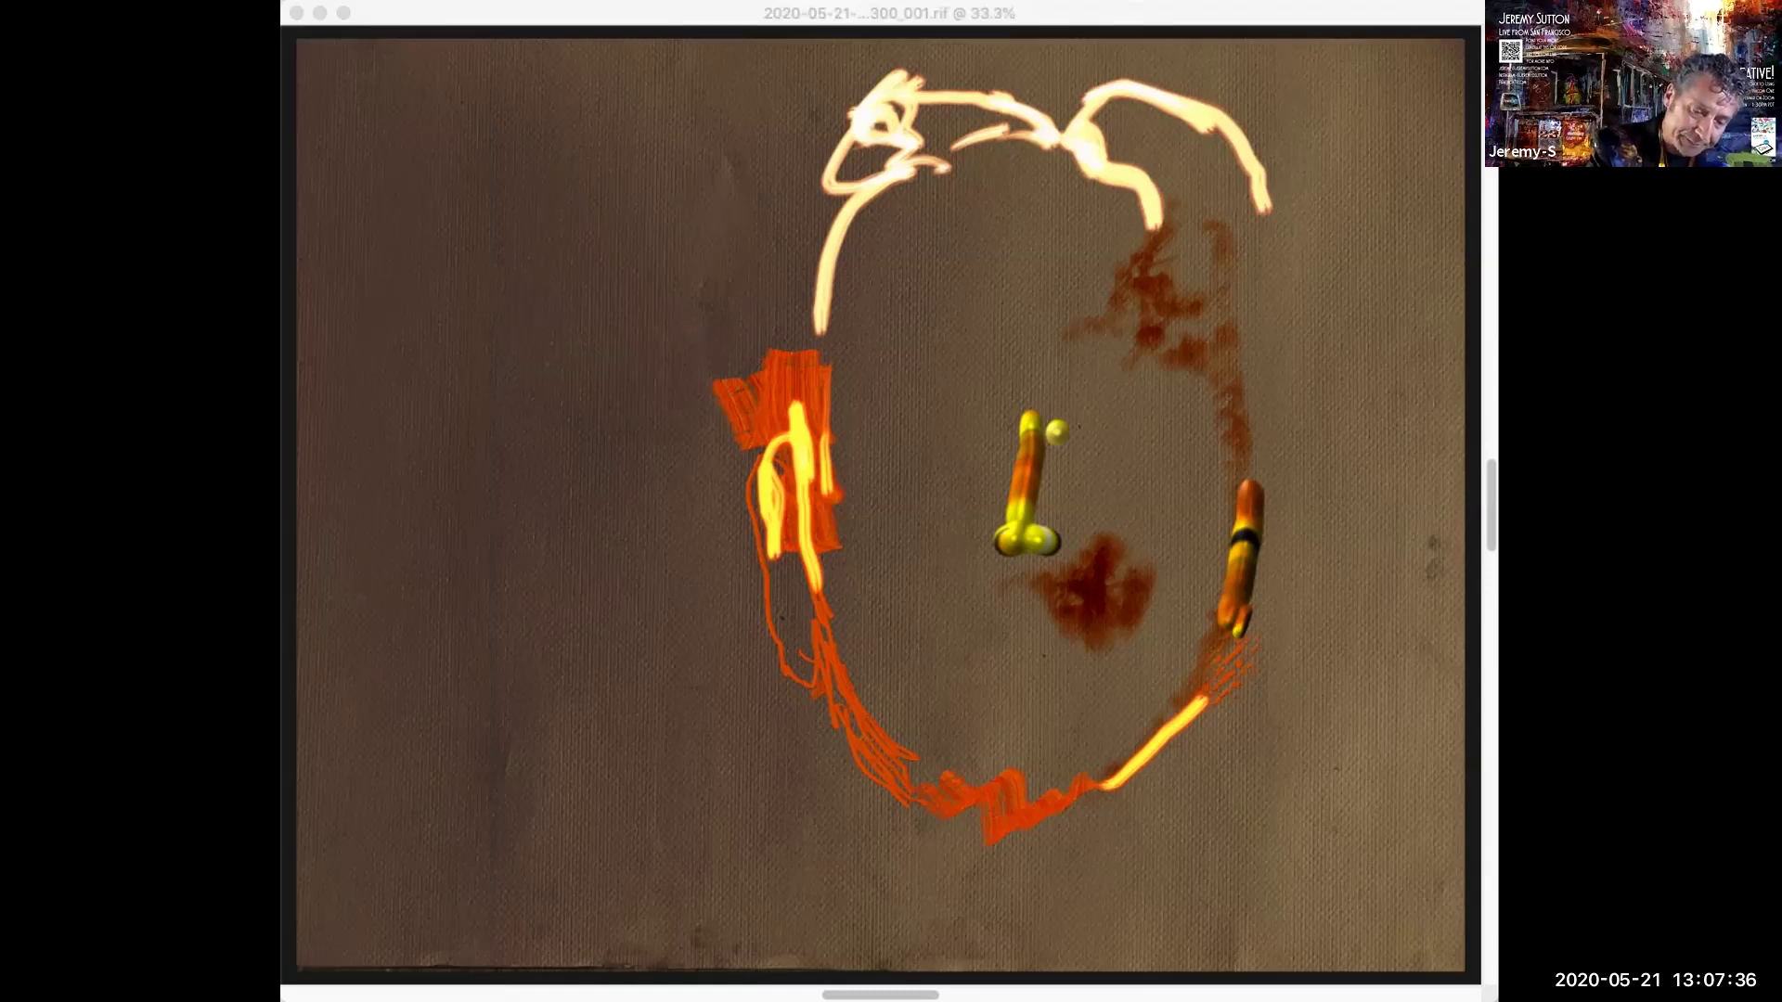
{"action": "key", "text": "Tab"}
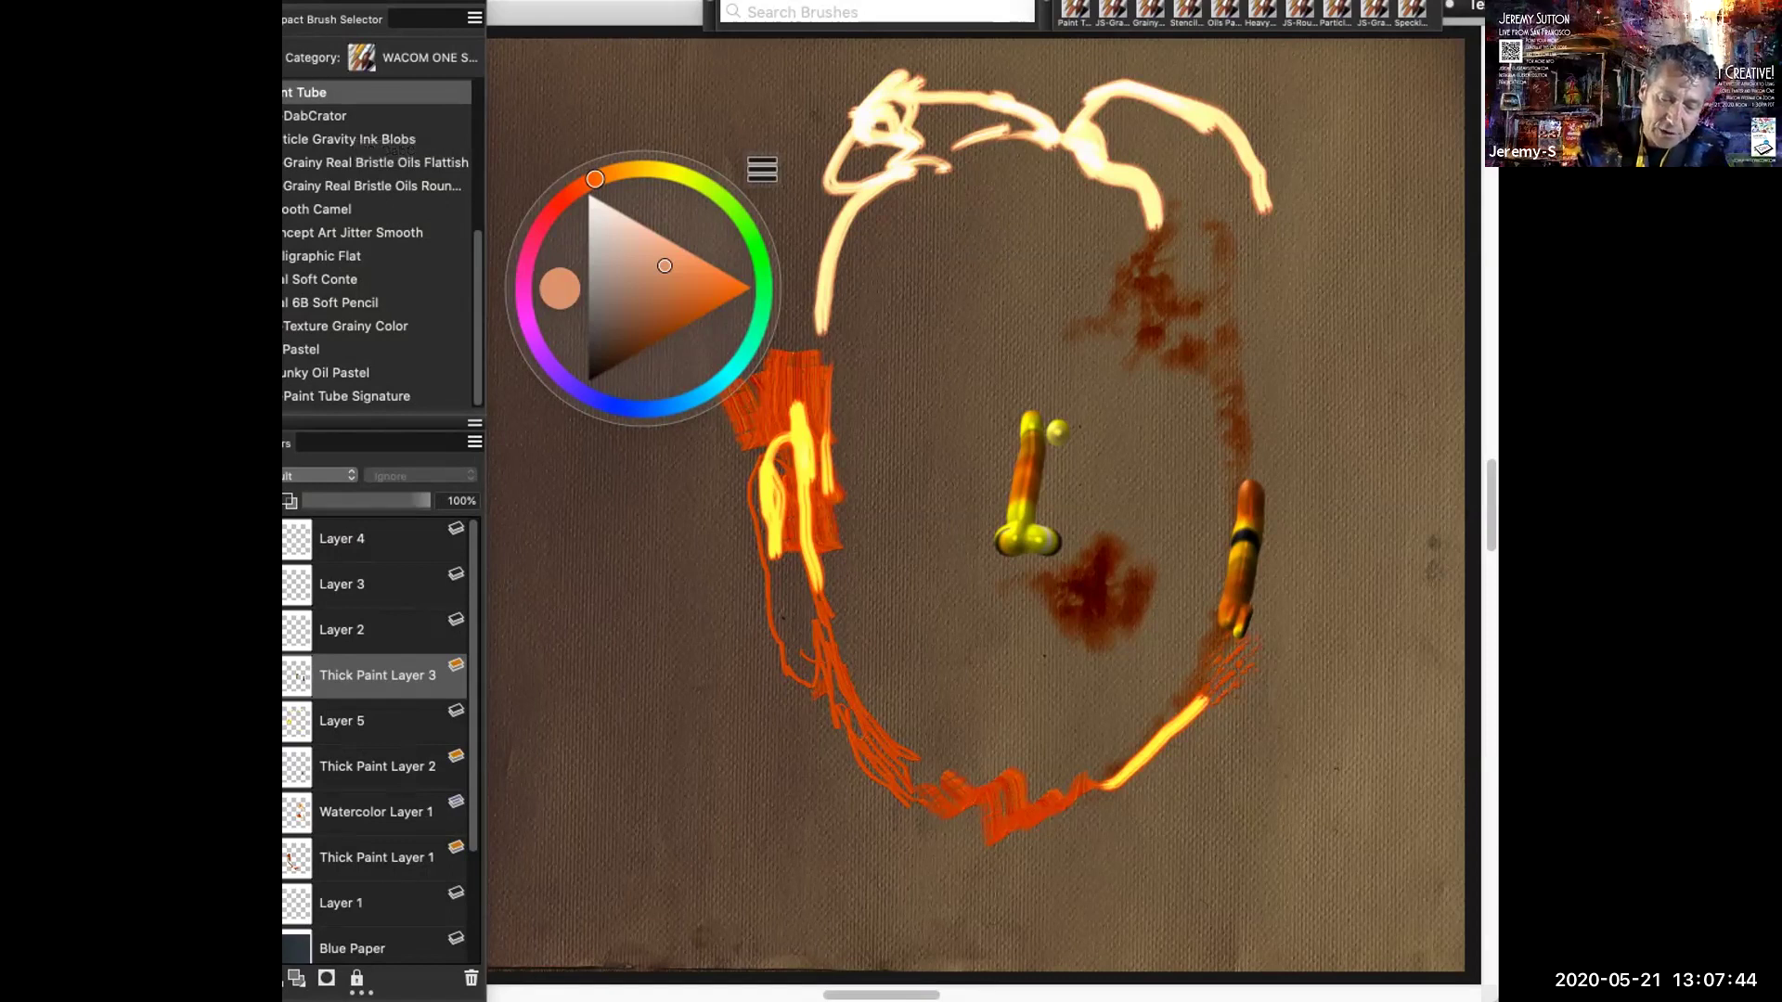
Place a small Paint Tube dab left of the face and extend the right face edge upward with thick strokes tapering toward the temple
{"action": "left_click", "coordinate": [647, 594]}
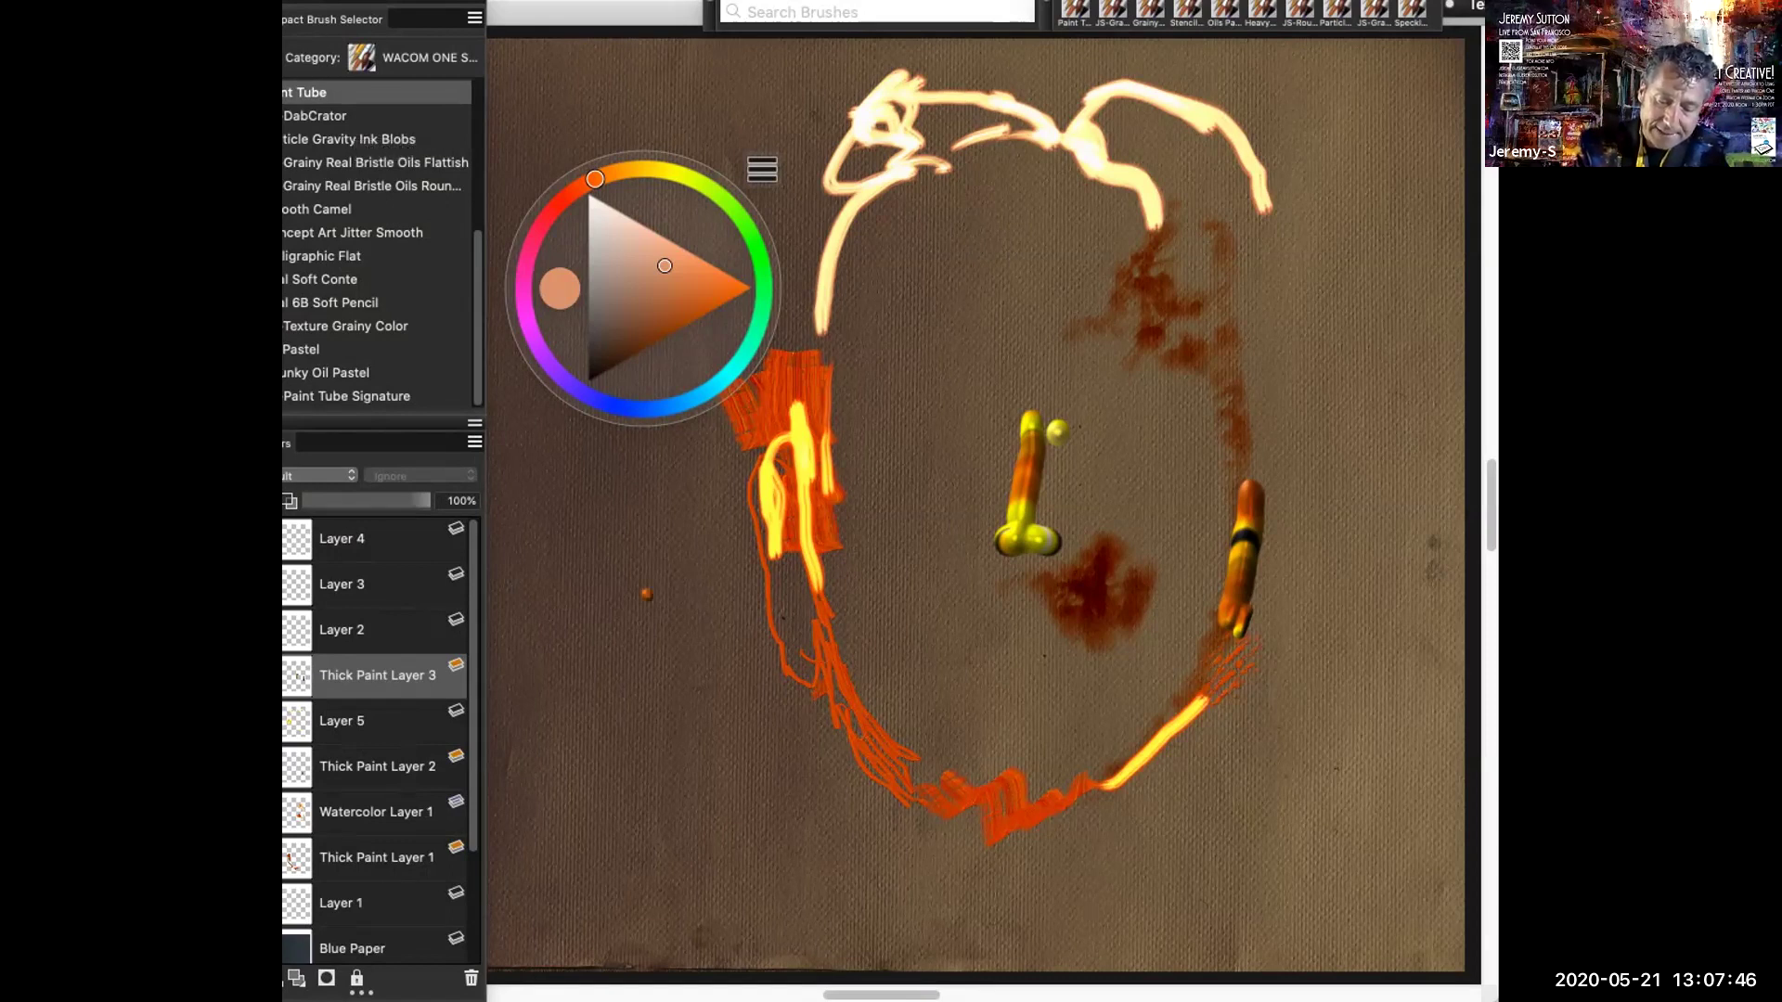
{"action": "mouse_move", "coordinate": [1265, 461]}
{"action": "left_mouse_down"}
{"action": "mouse_move", "coordinate": [1264, 403]}
{"action": "mouse_move", "coordinate": [1258, 510]}
{"action": "left_mouse_up"}
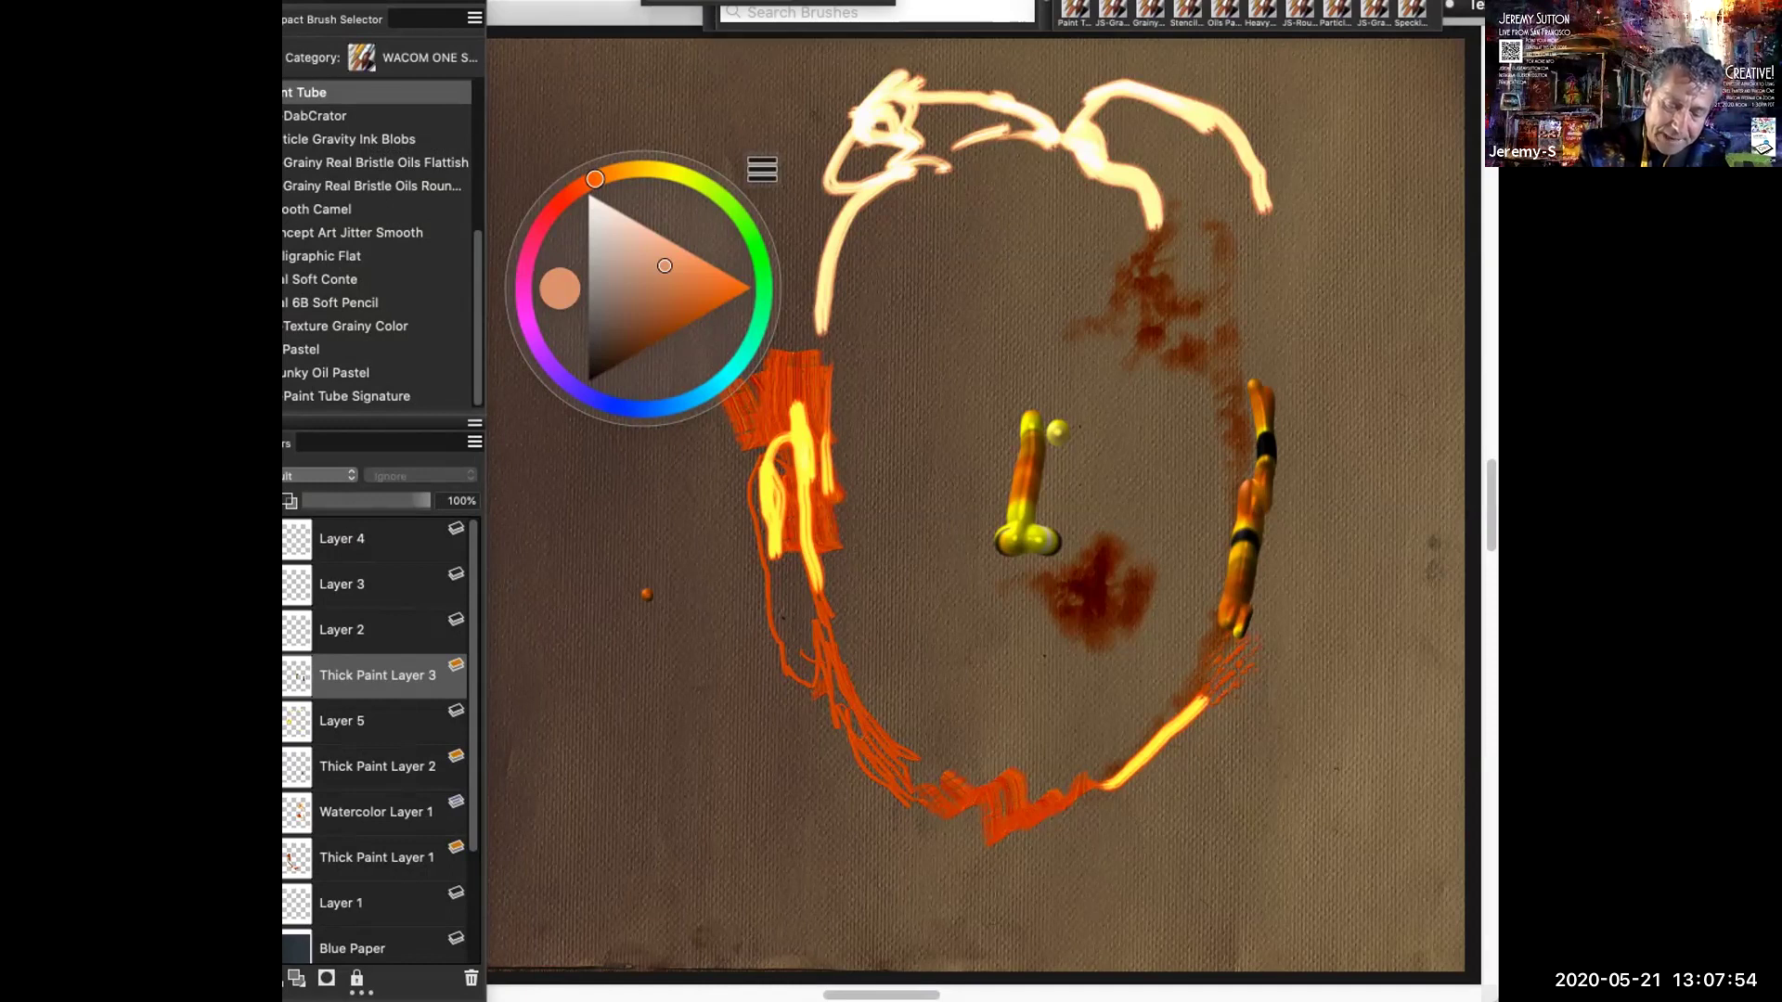
{"action": "left_click_drag", "start_coordinate": [1253, 316], "coordinate": [1257, 349]}
{"action": "left_click_drag", "start_coordinate": [1231, 276], "coordinate": [1260, 408]}
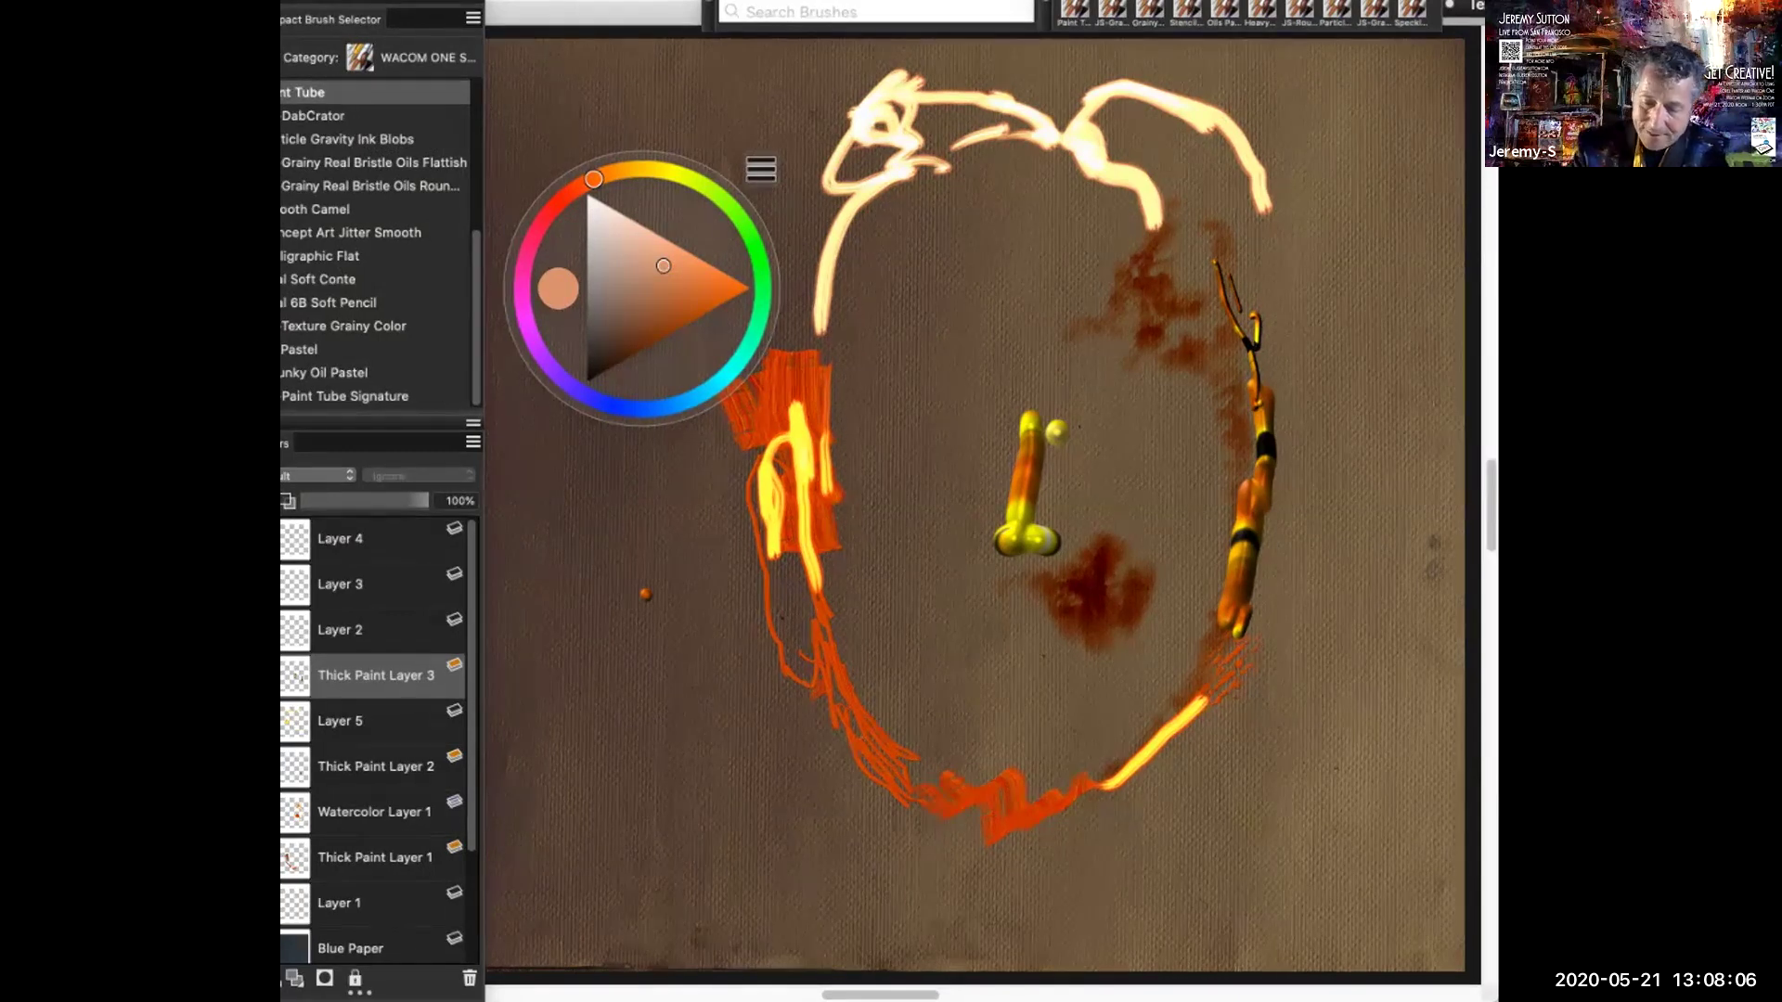
Draw a pair of glasses across the face with thin Paint Tube lines, with a scribbled bridge above the nose
{"action": "mouse_move", "coordinate": [1054, 354]}
{"action": "left_mouse_down"}
{"action": "mouse_move", "coordinate": [1119, 323]}
{"action": "mouse_move", "coordinate": [1204, 339]}
{"action": "mouse_move", "coordinate": [1245, 340]}
{"action": "left_mouse_up"}
{"action": "left_click_drag", "start_coordinate": [1052, 367], "coordinate": [1072, 349]}
{"action": "mouse_move", "coordinate": [1024, 378]}
{"action": "left_mouse_down"}
{"action": "mouse_move", "coordinate": [1060, 387]}
{"action": "mouse_move", "coordinate": [1015, 369]}
{"action": "left_mouse_up"}
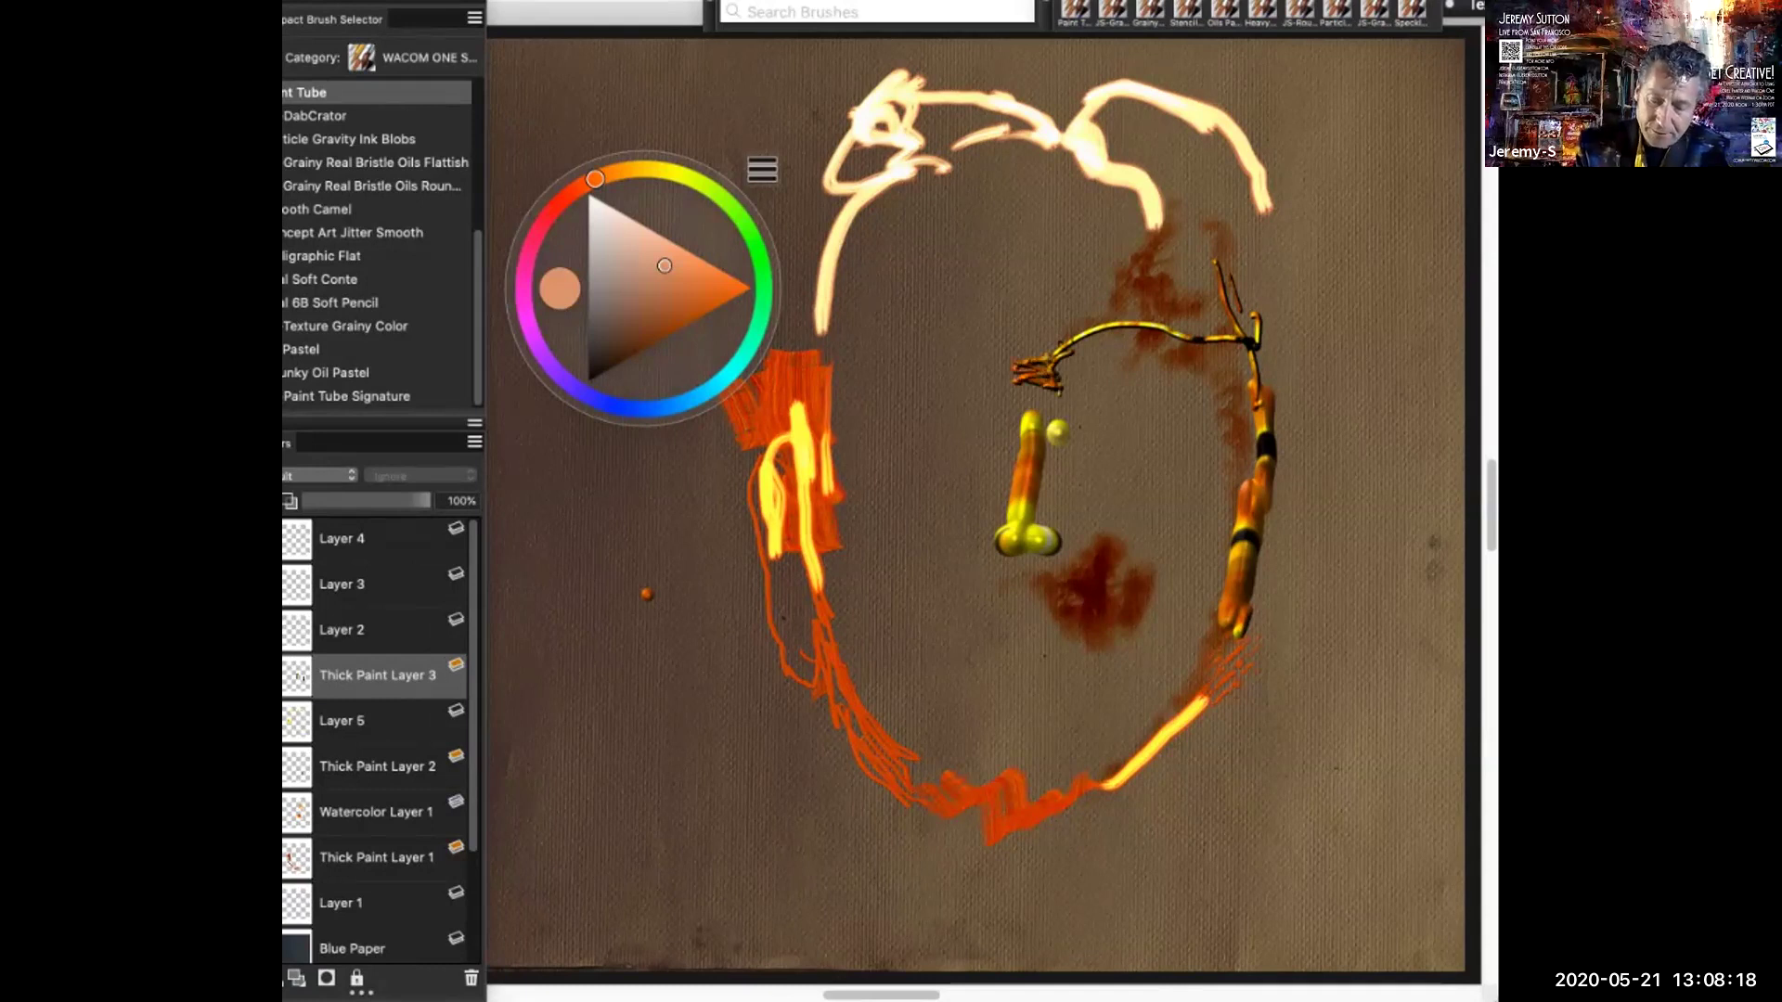
{"action": "mouse_move", "coordinate": [1045, 387]}
{"action": "left_mouse_down"}
{"action": "mouse_move", "coordinate": [1069, 411]}
{"action": "mouse_move", "coordinate": [1018, 398]}
{"action": "mouse_move", "coordinate": [1087, 488]}
{"action": "mouse_move", "coordinate": [1219, 497]}
{"action": "left_mouse_up"}
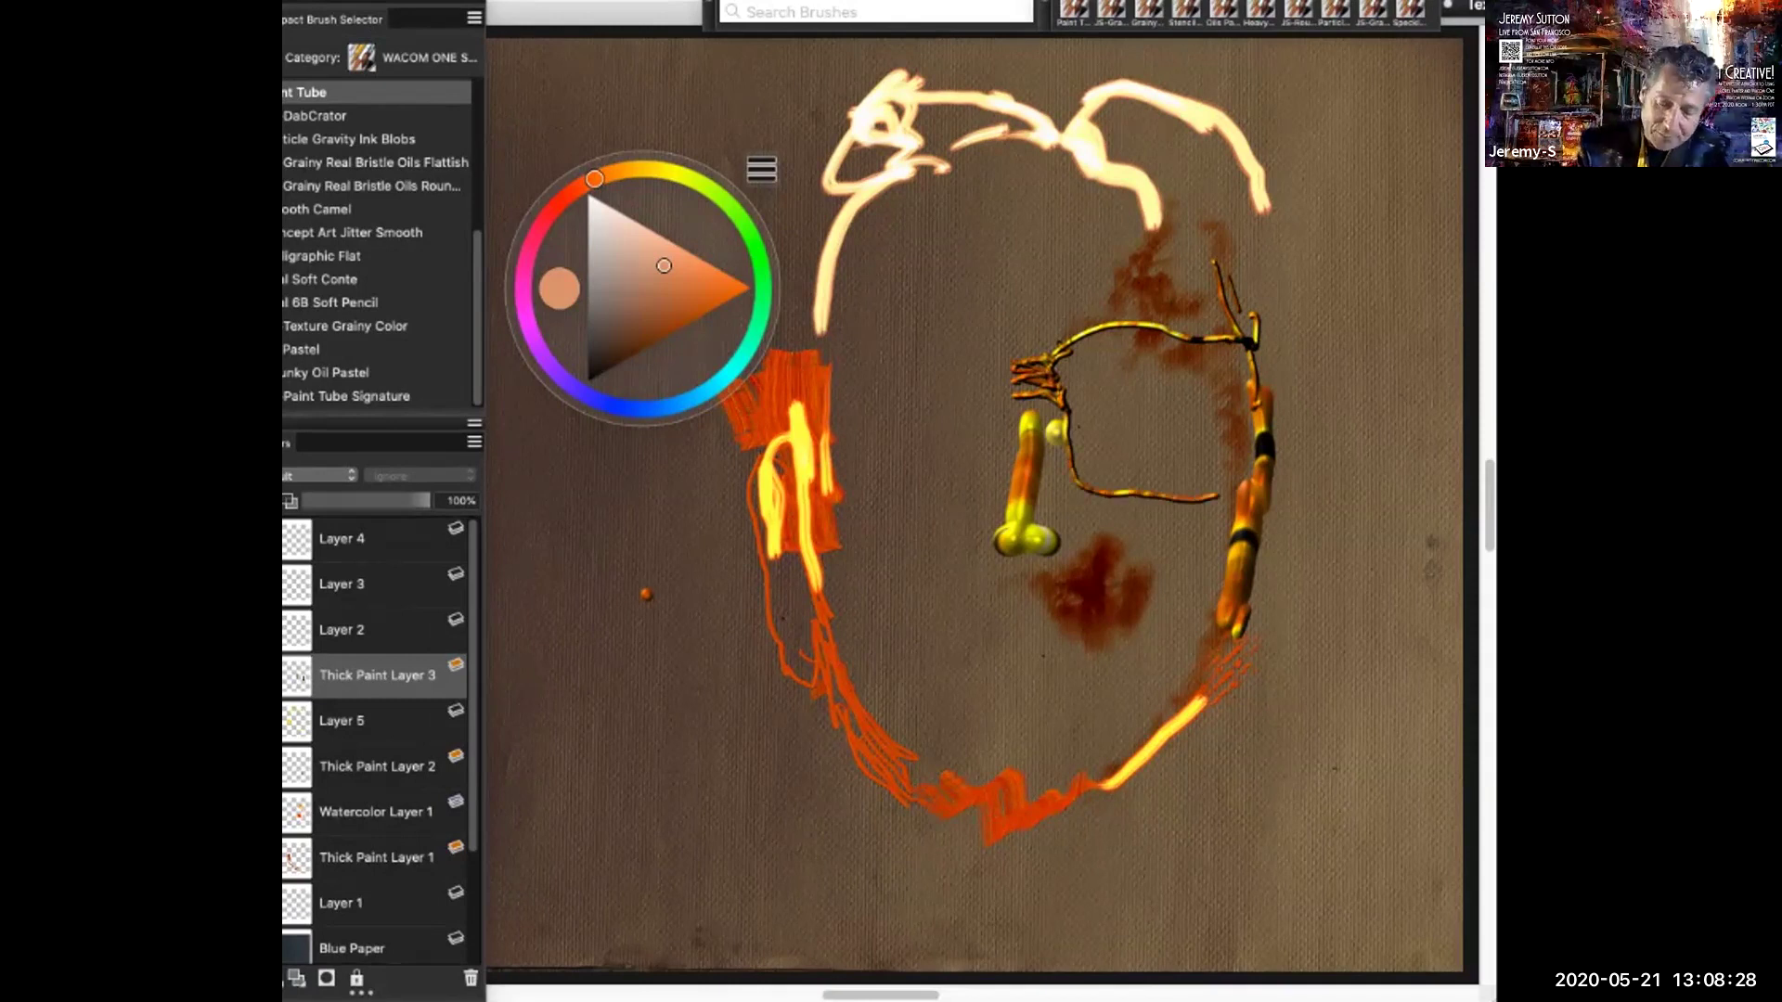
{"action": "left_click_drag", "start_coordinate": [1227, 356], "coordinate": [1235, 452]}
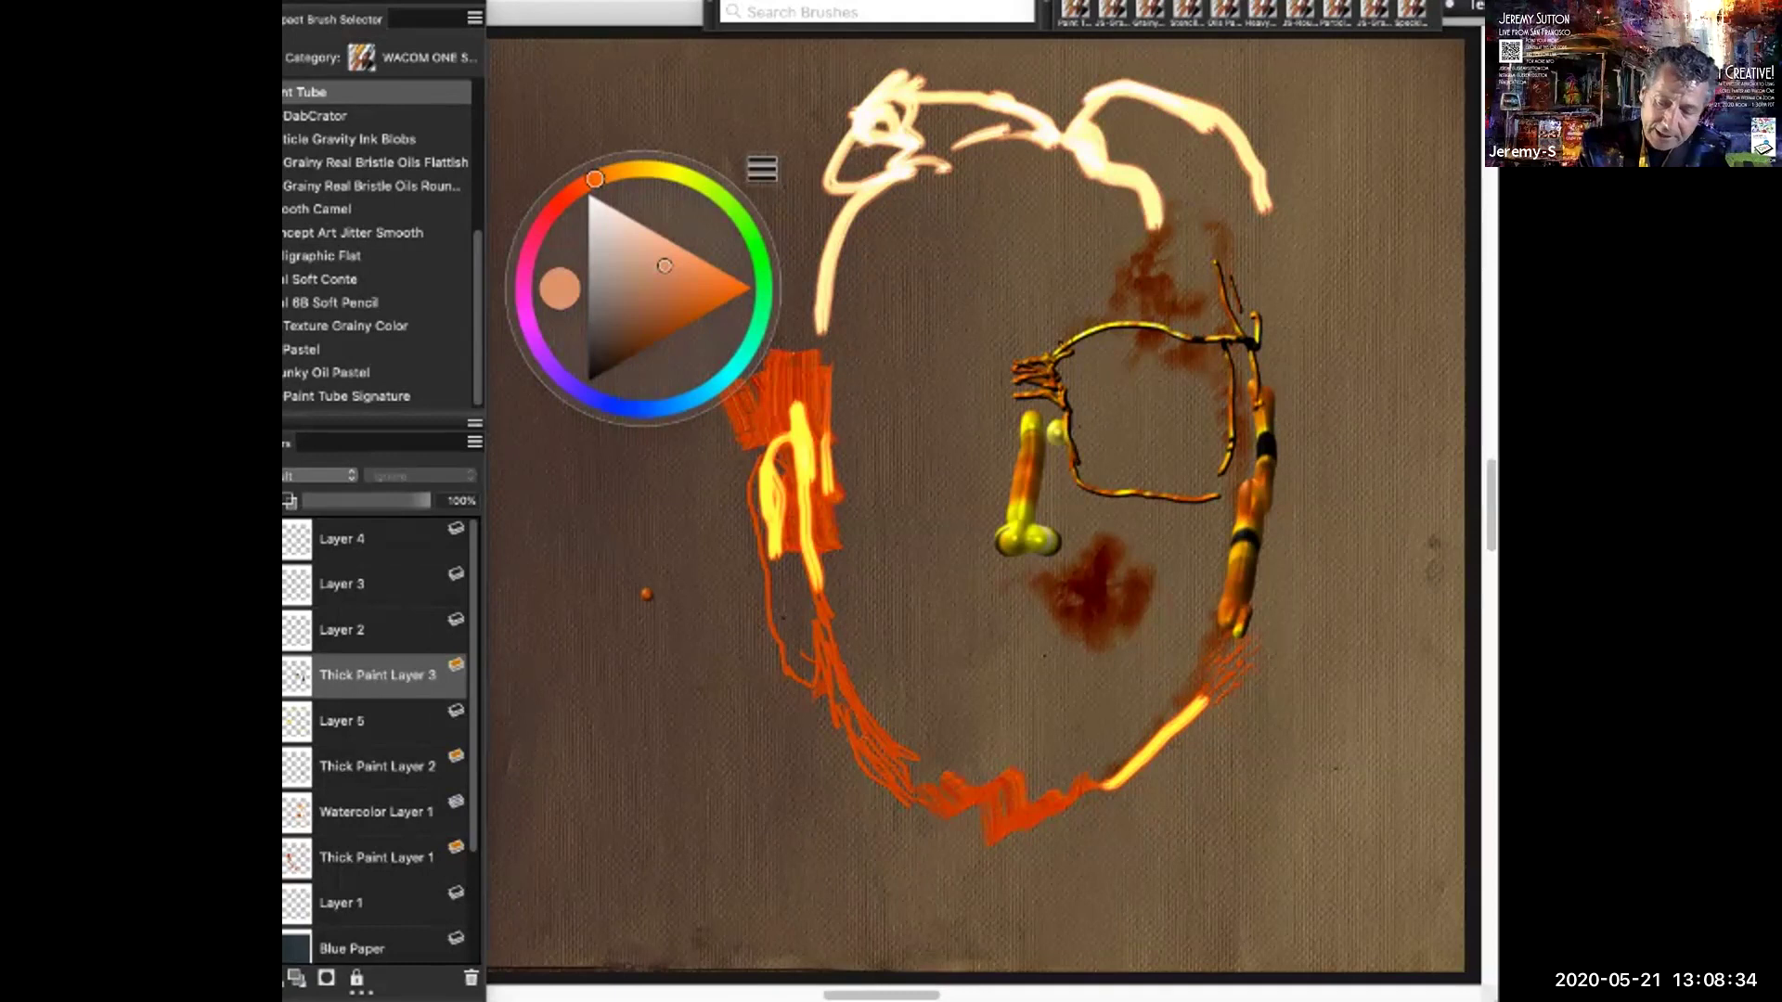
{"action": "mouse_move", "coordinate": [1074, 456]}
{"action": "left_mouse_down"}
{"action": "mouse_move", "coordinate": [1115, 480]}
{"action": "mouse_move", "coordinate": [1185, 478]}
{"action": "left_mouse_up"}
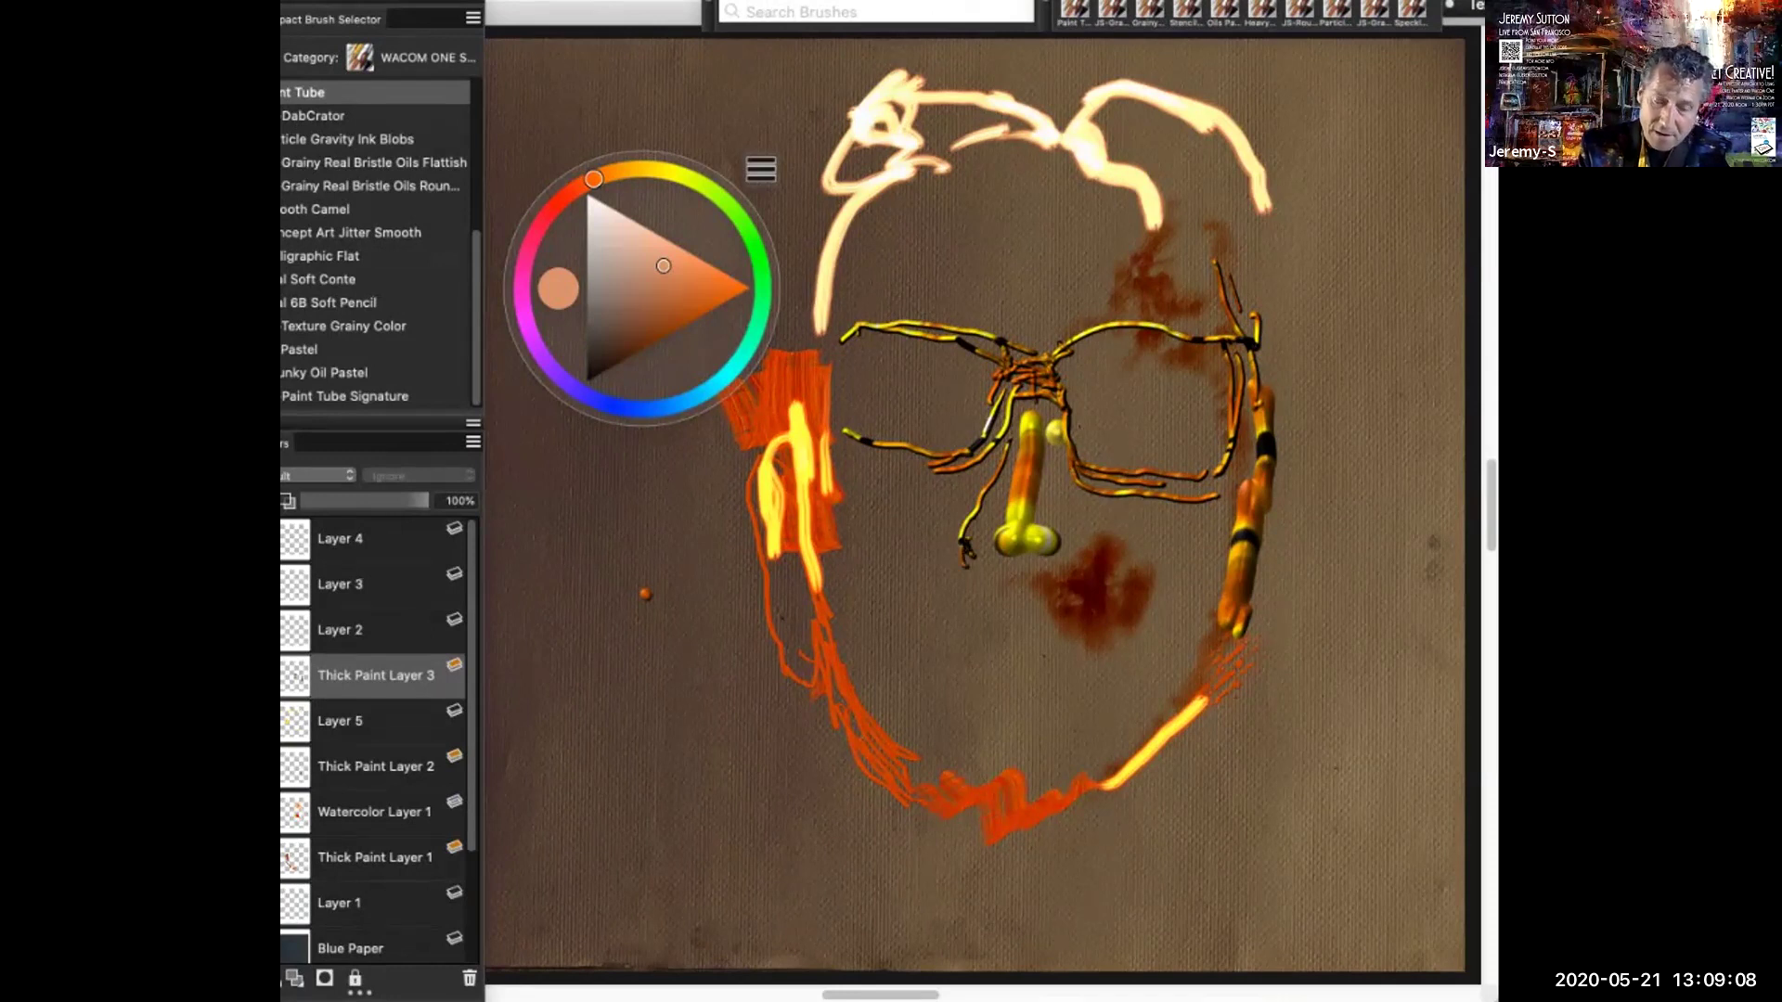
Outline the base of the nose and the right nostril, and draw the mouth line with short marks around it
{"action": "left_click_drag", "start_coordinate": [974, 553], "coordinate": [1052, 560]}
{"action": "left_click_drag", "start_coordinate": [1090, 516], "coordinate": [1095, 544]}
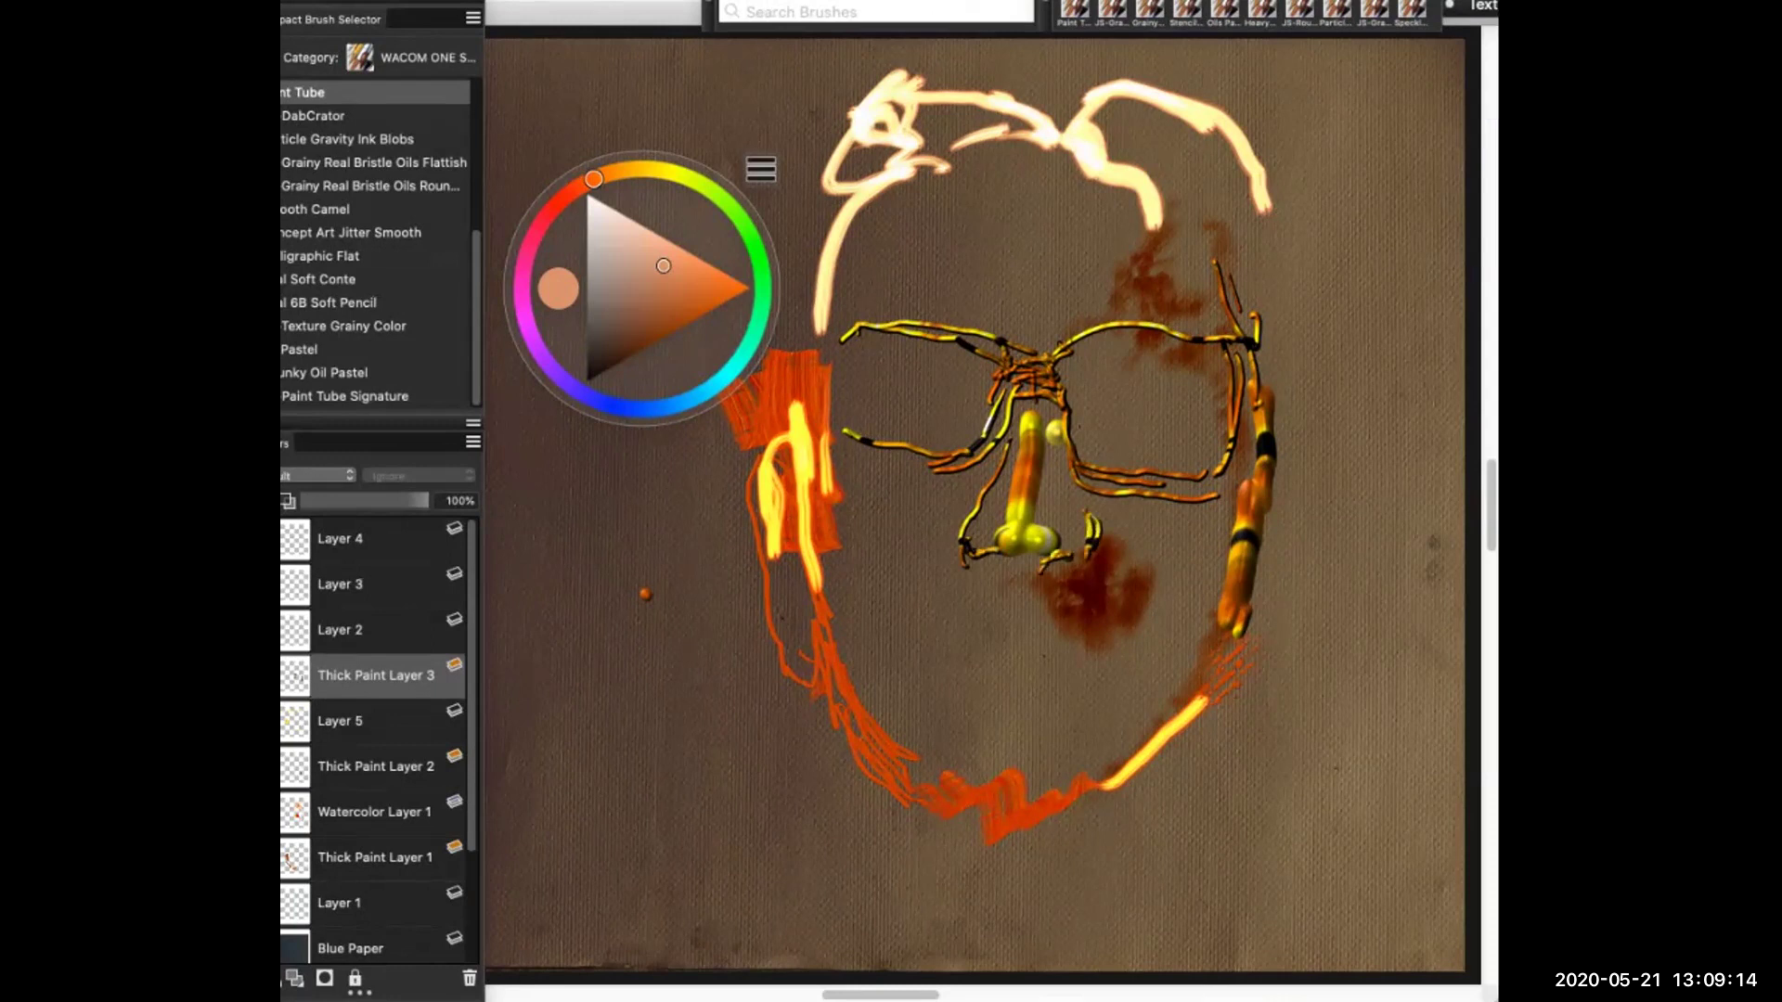
{"action": "mouse_move", "coordinate": [935, 595]}
{"action": "left_mouse_down"}
{"action": "mouse_move", "coordinate": [1029, 638]}
{"action": "mouse_move", "coordinate": [1109, 624]}
{"action": "left_mouse_up"}
{"action": "mouse_move", "coordinate": [1010, 659]}
{"action": "left_mouse_down"}
{"action": "mouse_move", "coordinate": [1010, 629]}
{"action": "mouse_move", "coordinate": [1029, 629]}
{"action": "left_mouse_up"}
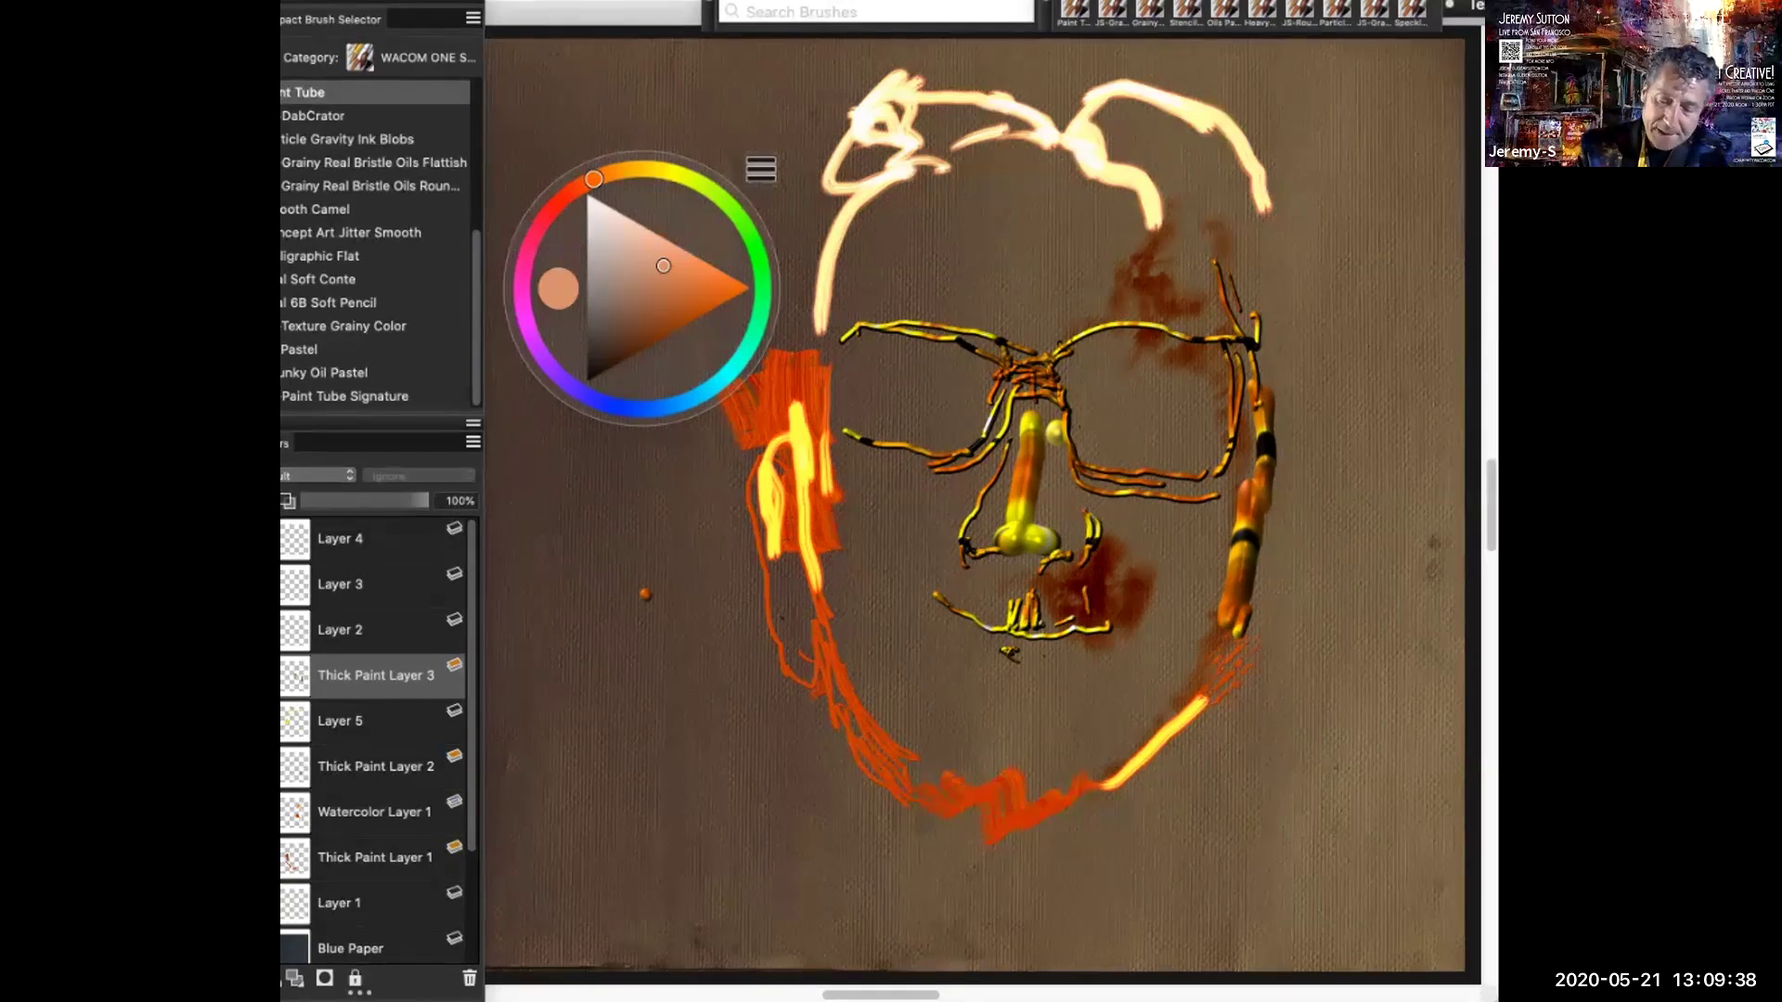
Scribble Paint Tube texture over the dark red patch above the mouth and add short strokes at the right mouth corner and lower lip
{"action": "mouse_move", "coordinate": [1115, 579]}
{"action": "left_mouse_down"}
{"action": "mouse_move", "coordinate": [1135, 613]}
{"action": "mouse_move", "coordinate": [1041, 624]}
{"action": "left_mouse_up"}
{"action": "mouse_move", "coordinate": [1117, 563]}
{"action": "left_mouse_down"}
{"action": "mouse_move", "coordinate": [1124, 588]}
{"action": "mouse_move", "coordinate": [1063, 619]}
{"action": "mouse_move", "coordinate": [1136, 563]}
{"action": "mouse_move", "coordinate": [1149, 611]}
{"action": "mouse_move", "coordinate": [1088, 596]}
{"action": "left_mouse_up"}
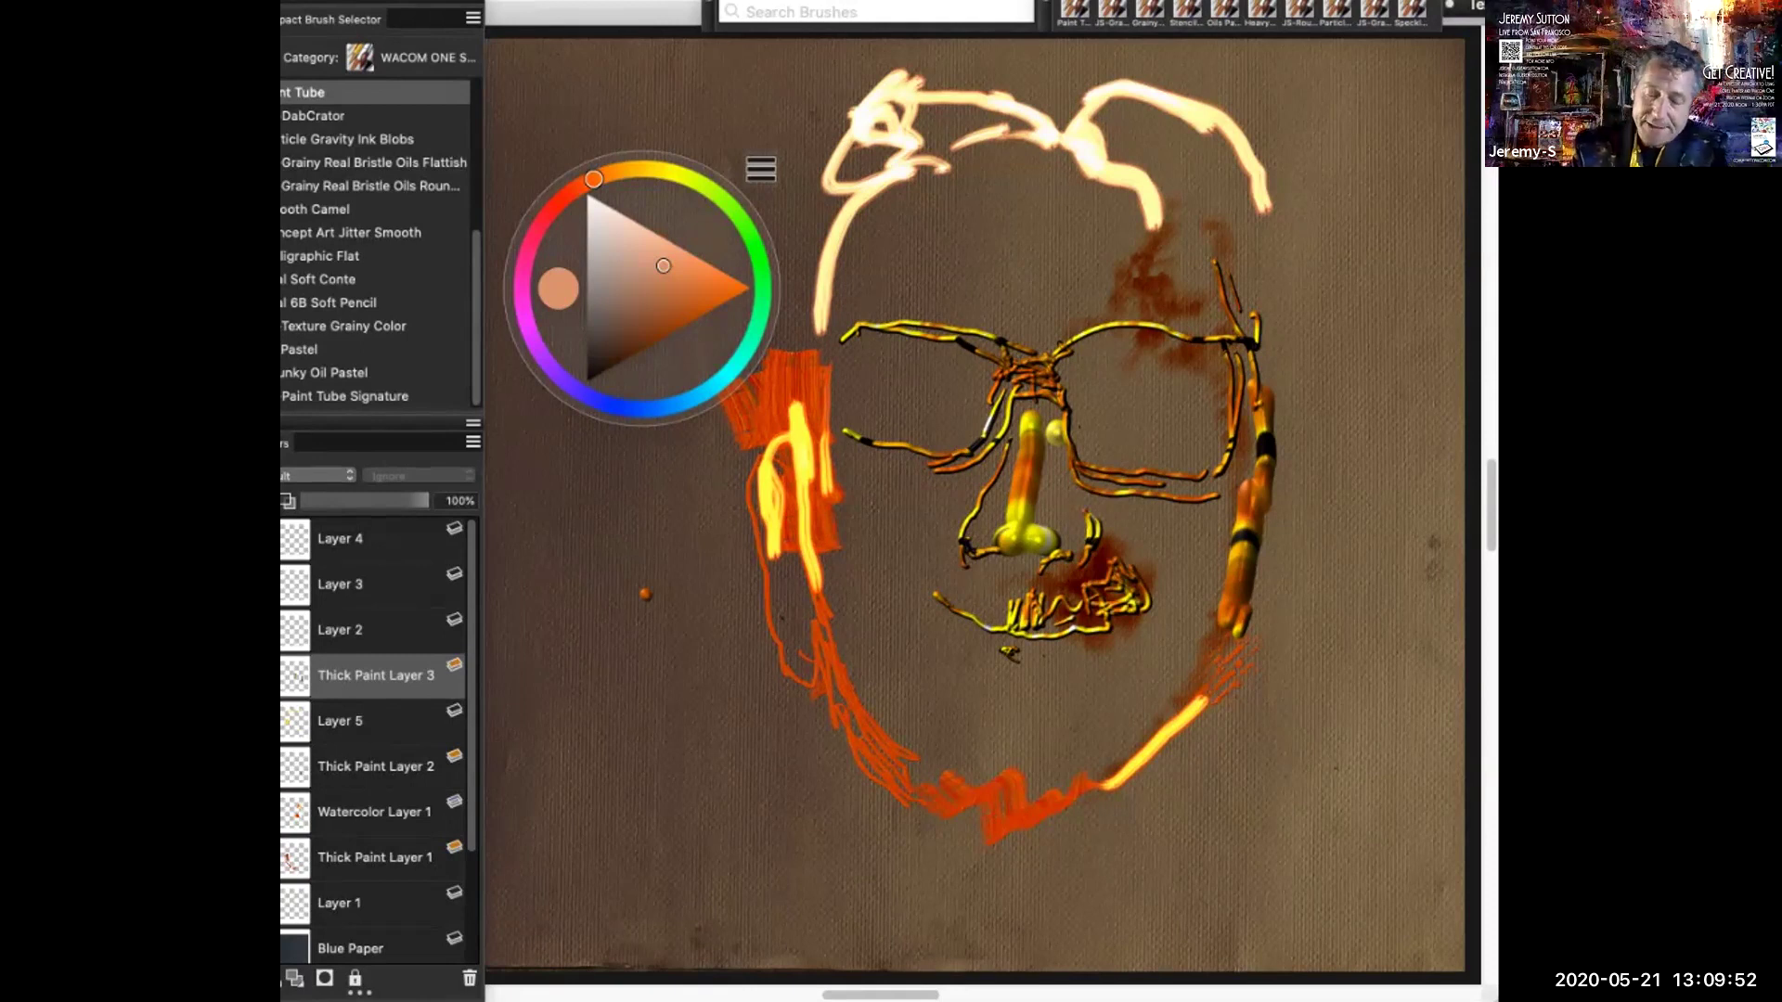
{"action": "mouse_move", "coordinate": [1149, 611]}
{"action": "left_mouse_down"}
{"action": "mouse_move", "coordinate": [1149, 580]}
{"action": "mouse_move", "coordinate": [1175, 608]}
{"action": "left_mouse_up"}
{"action": "left_click_drag", "start_coordinate": [1024, 669], "coordinate": [1060, 680]}
Paint salmon blobs inside the upper right hairline down to the temple with the Particle Gravity Ink Blobs brush
{"action": "right_click", "coordinate": [1358, 402]}
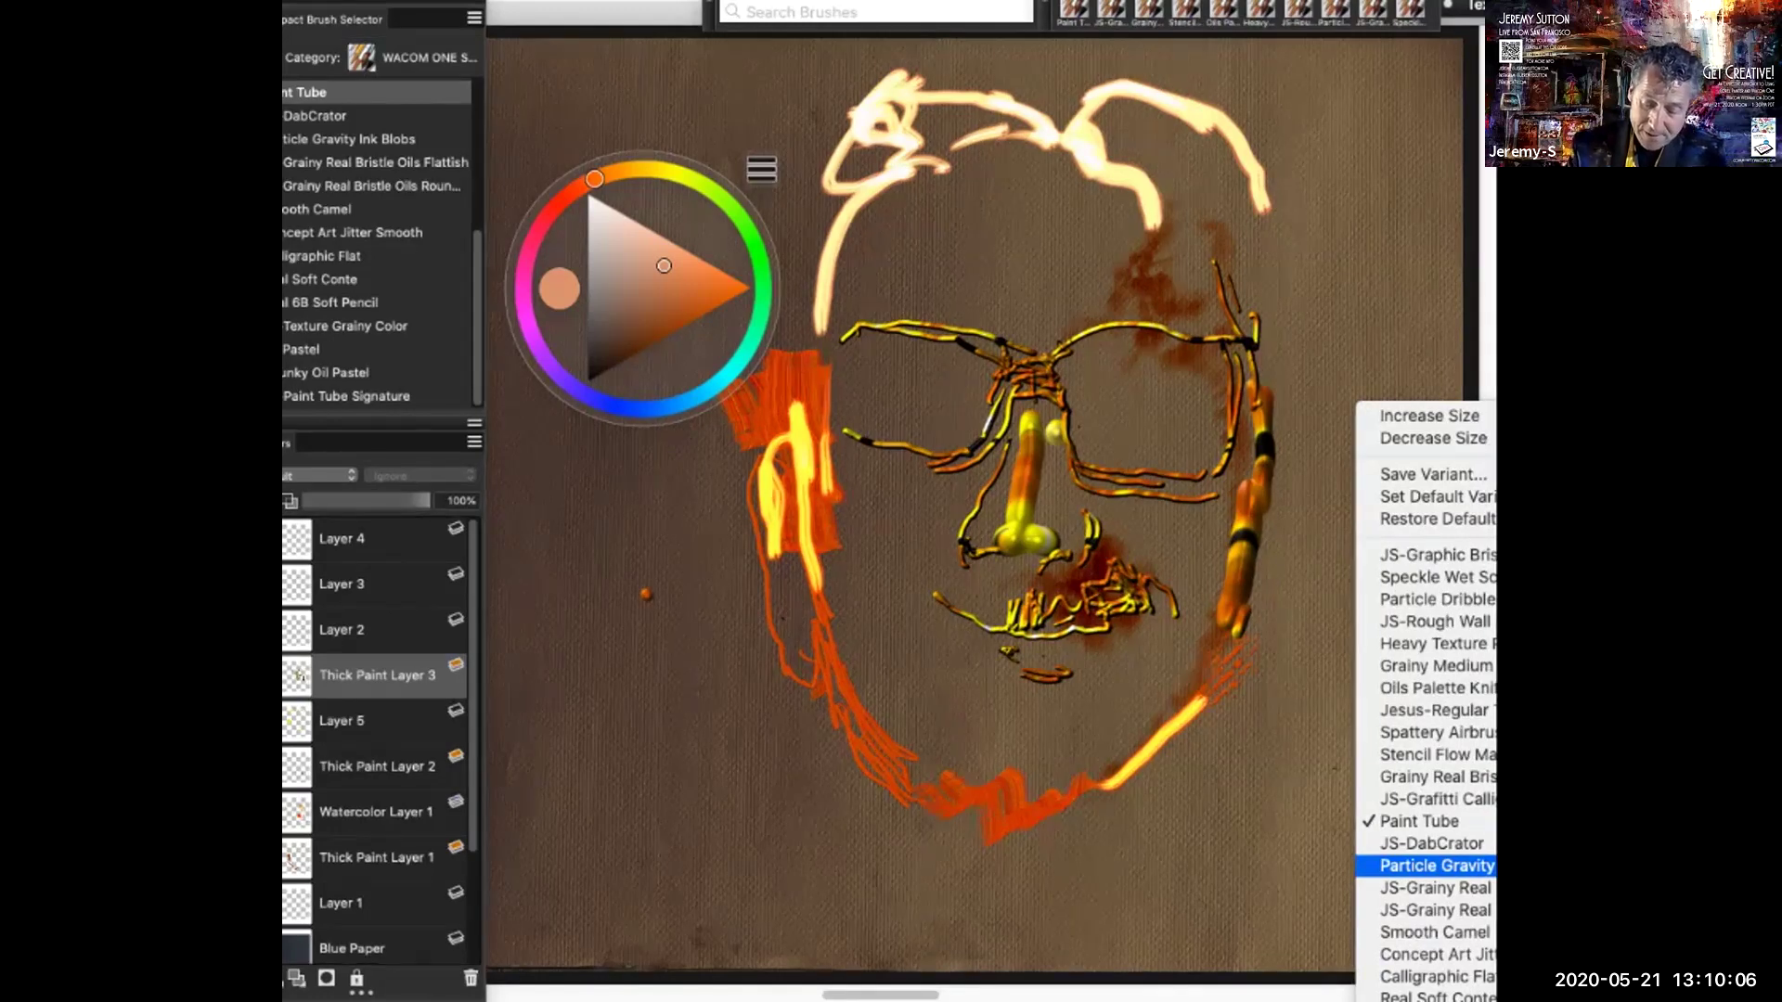
{"action": "left_click", "coordinate": [1437, 865]}
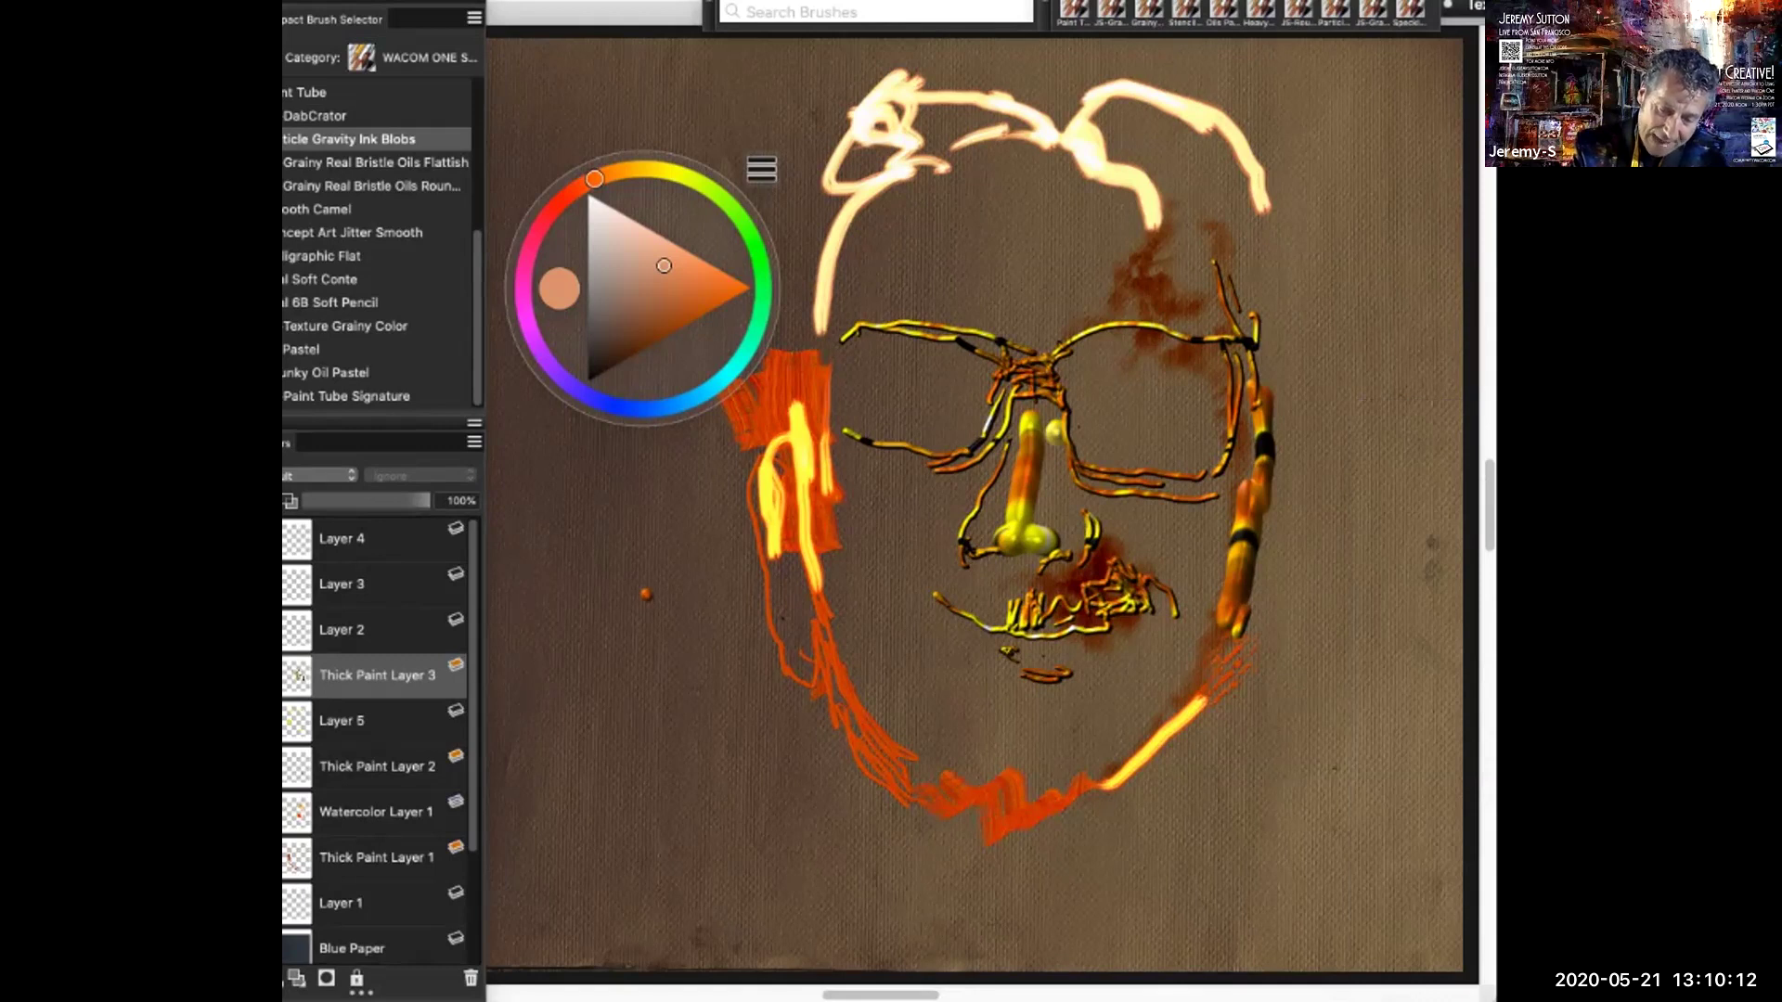
{"action": "left_click", "coordinate": [1119, 134]}
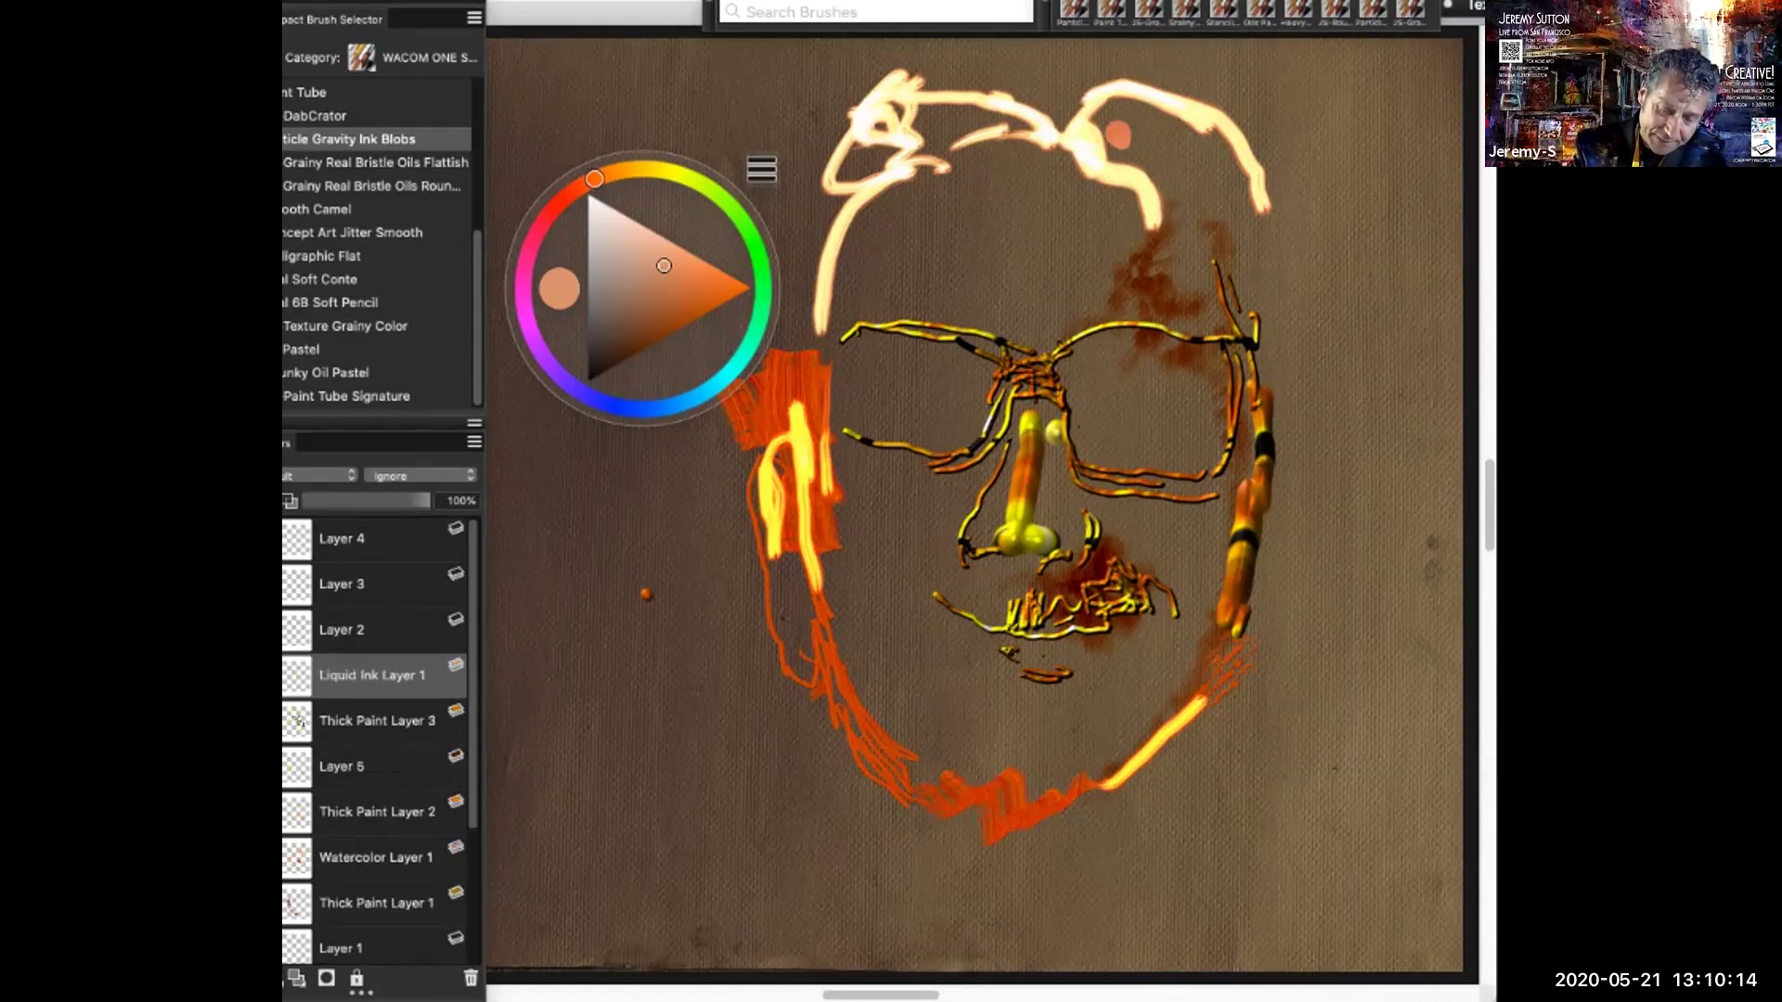
{"action": "mouse_move", "coordinate": [1119, 135]}
{"action": "left_mouse_down"}
{"action": "mouse_move", "coordinate": [1206, 230]}
{"action": "mouse_move", "coordinate": [1202, 206]}
{"action": "mouse_move", "coordinate": [1218, 251]}
{"action": "left_mouse_up"}
{"action": "left_click_drag", "start_coordinate": [1199, 181], "coordinate": [1227, 255]}
{"action": "mouse_move", "coordinate": [1088, 144]}
{"action": "left_mouse_down"}
{"action": "mouse_move", "coordinate": [1132, 104]}
{"action": "mouse_move", "coordinate": [1152, 114]}
{"action": "mouse_move", "coordinate": [1089, 153]}
{"action": "left_mouse_up"}
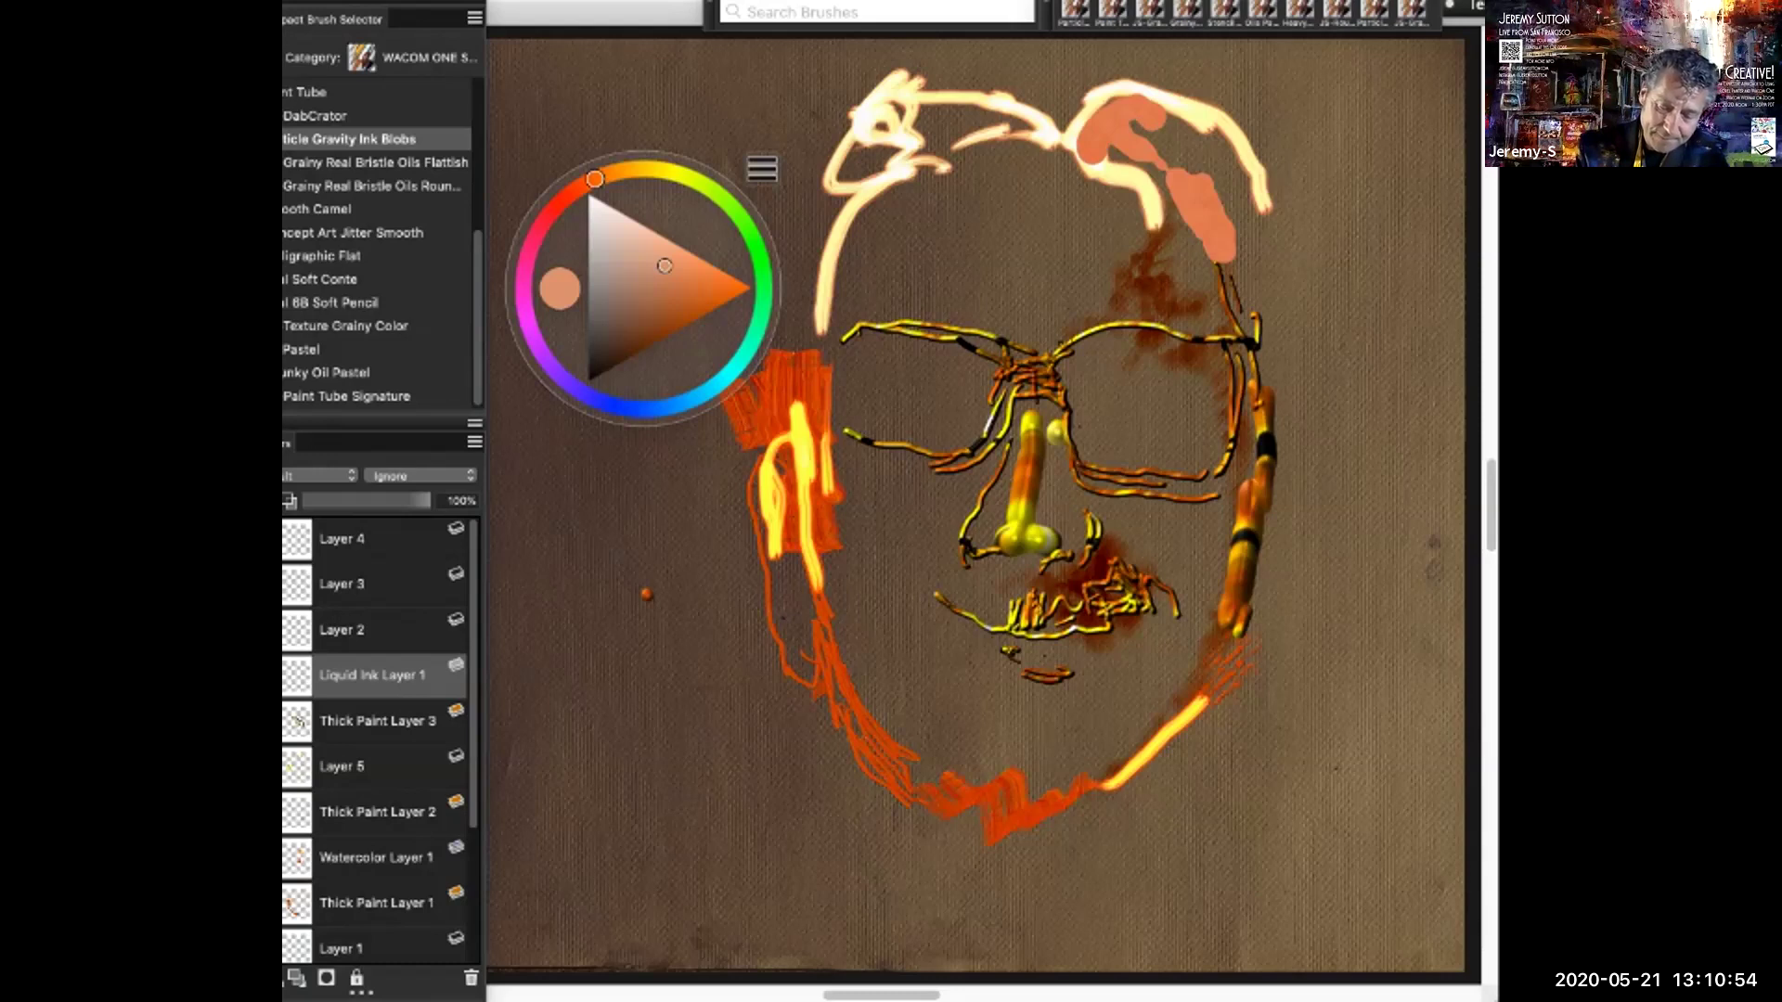
{"action": "left_click", "coordinate": [1238, 296]}
Brush grey-green bristle strokes down the outer right side of the head with the JS-Grainy Real Bristle Oils Flattish brush
{"action": "left_click", "coordinate": [375, 163]}
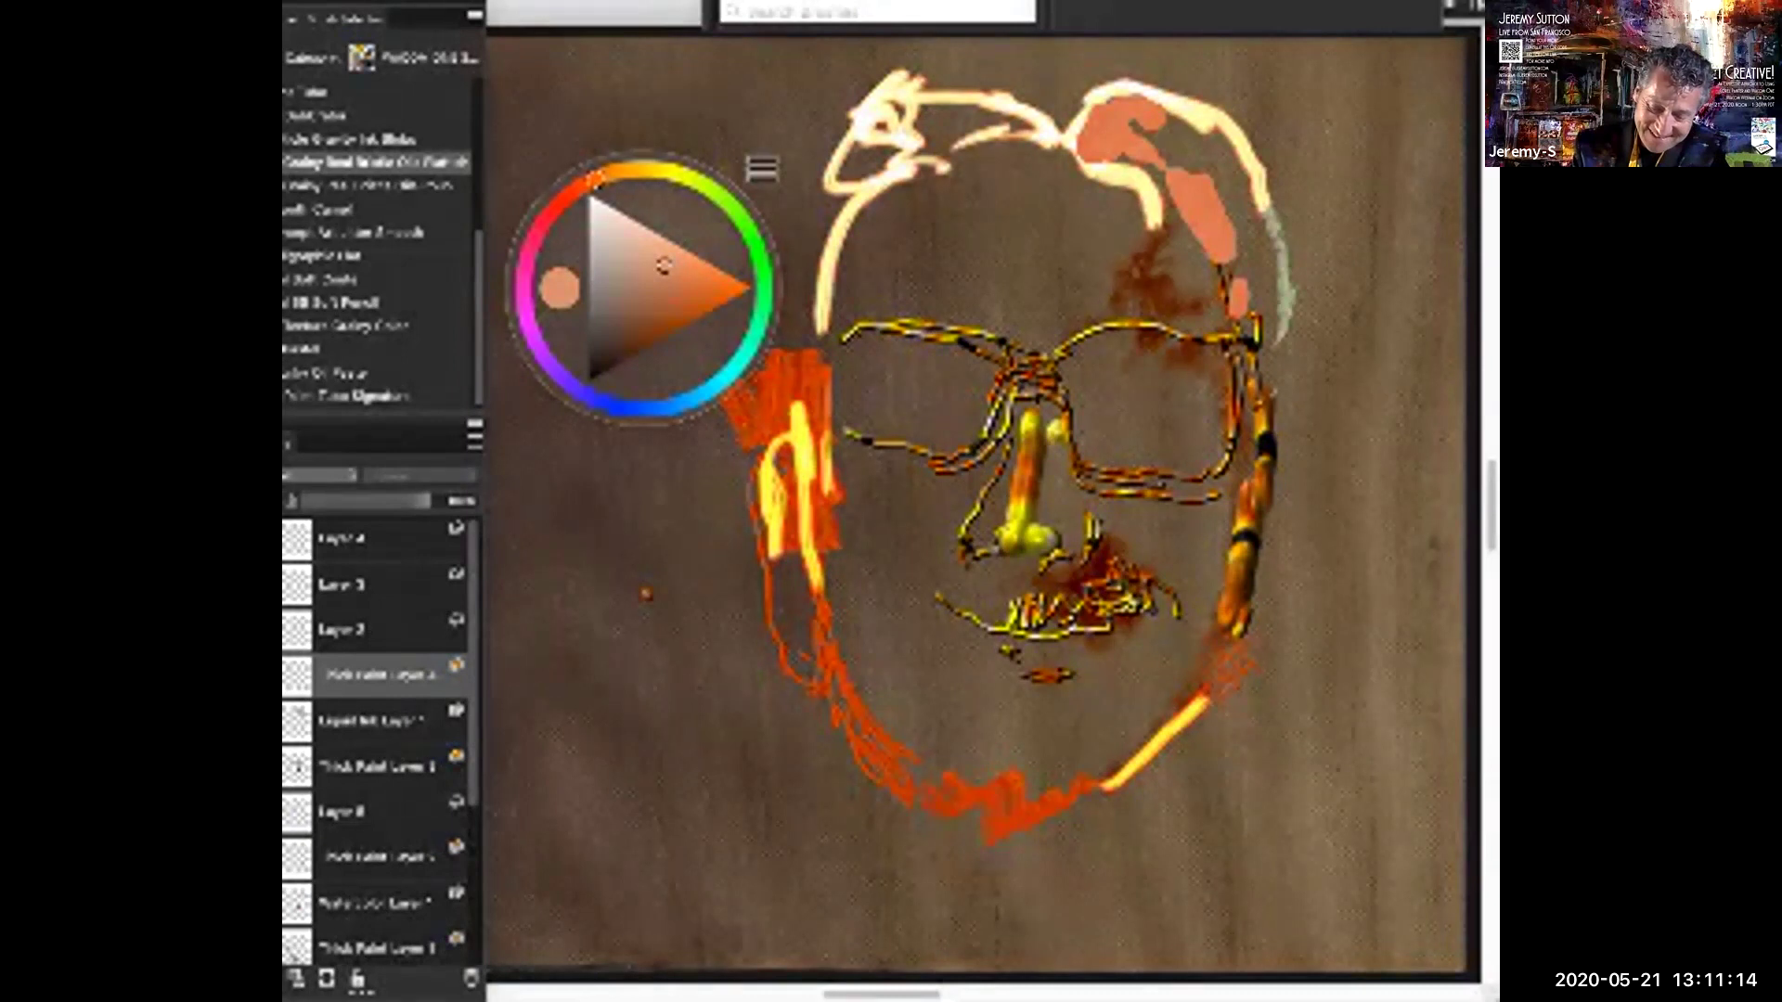
{"action": "left_click_drag", "start_coordinate": [1292, 314], "coordinate": [1286, 339]}
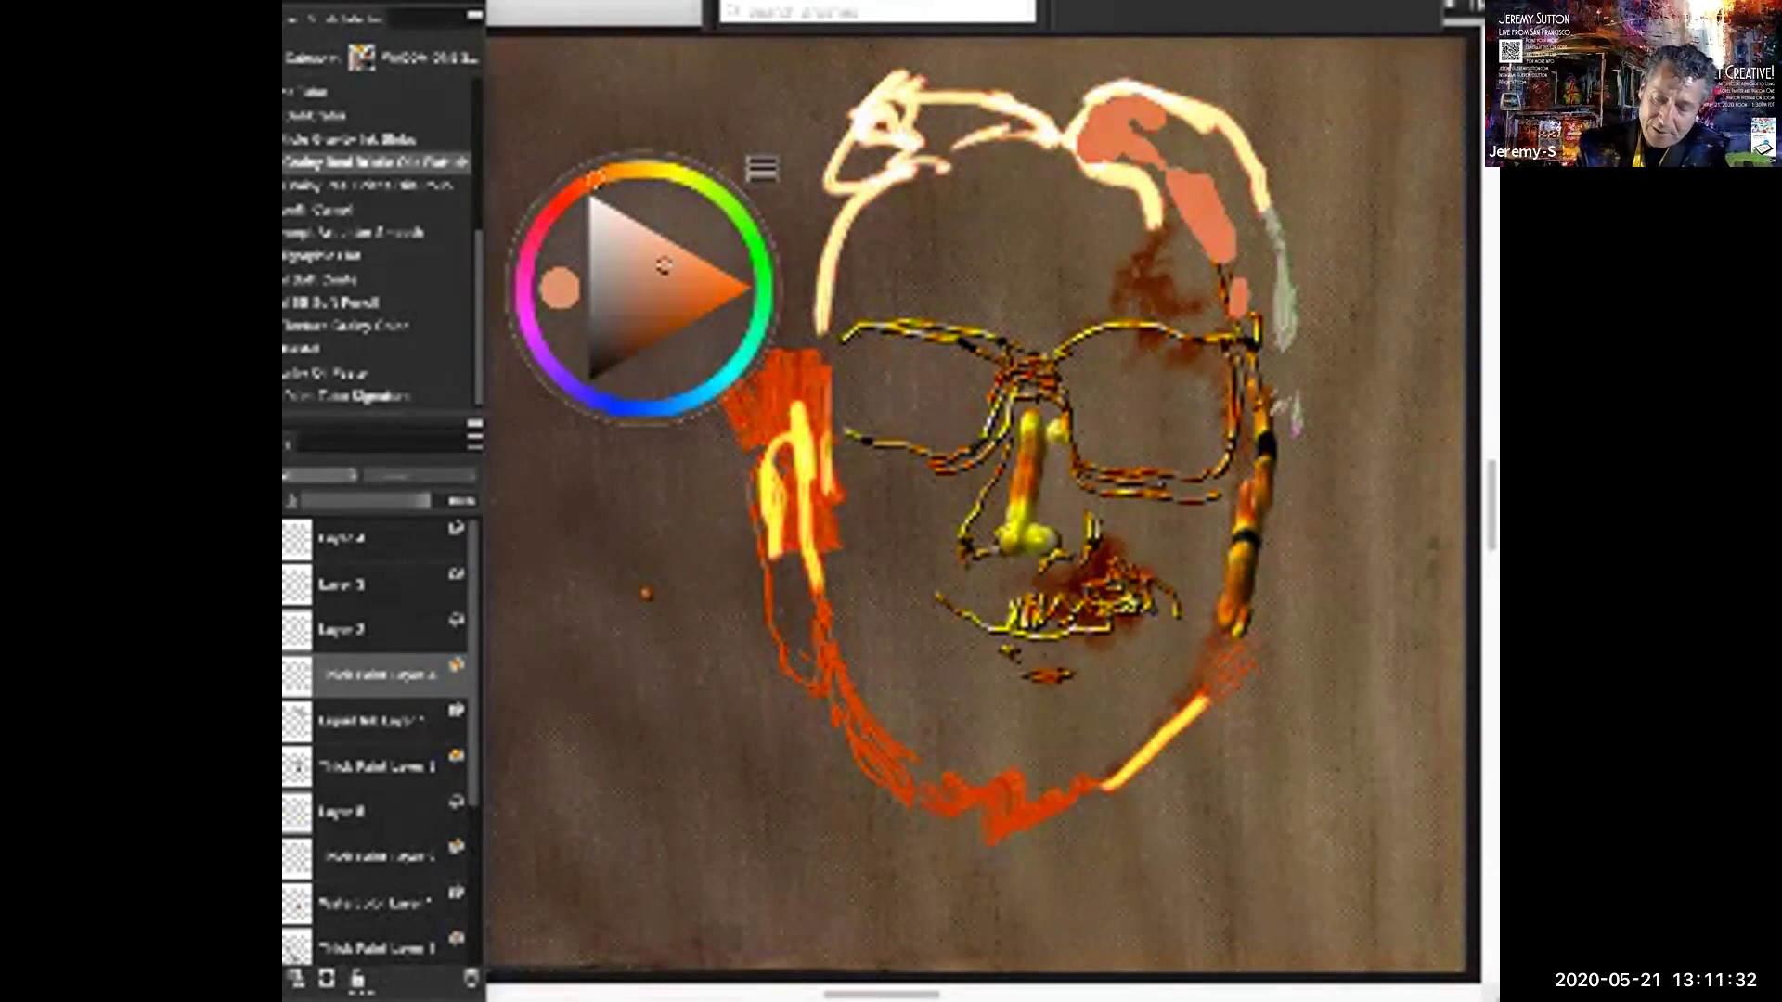
{"action": "right_click", "coordinate": [1308, 460]}
{"action": "left_click", "coordinate": [1370, 496]}
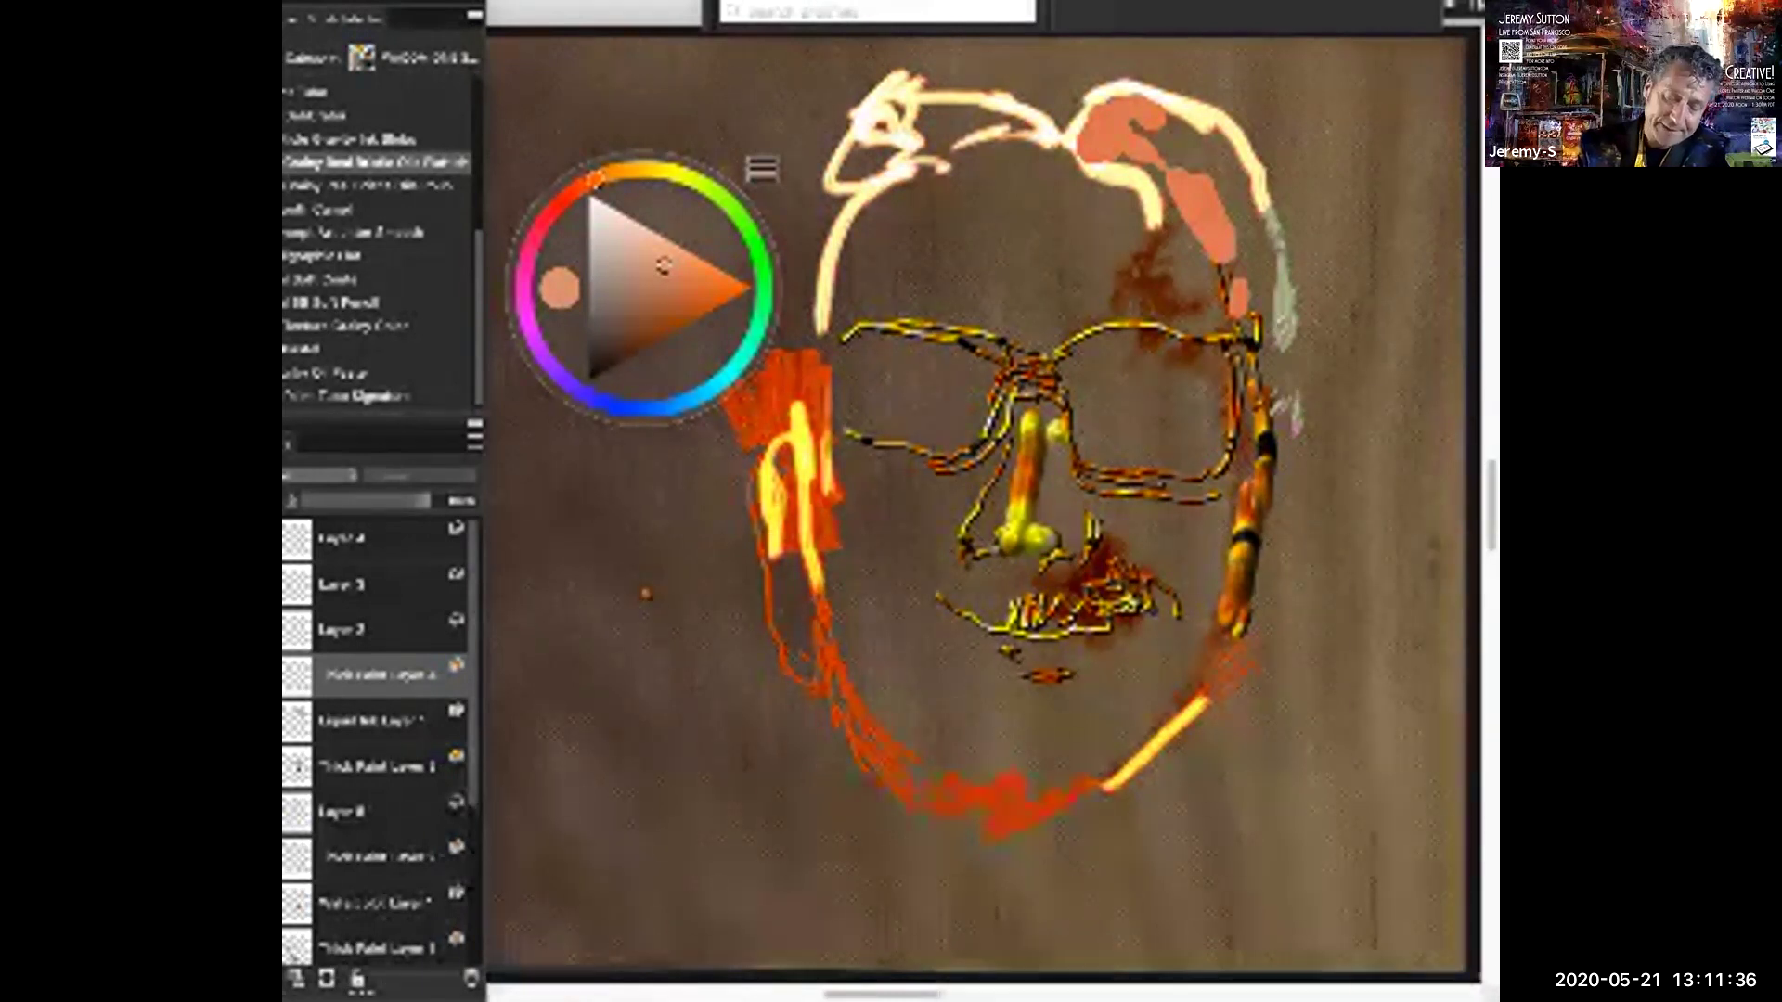
Switch to the Calligraphic Flat brush and paint a salmon neck stroke running down from the right jawline
{"action": "right_click", "coordinate": [1364, 404]}
{"action": "right_click", "coordinate": [1374, 414]}
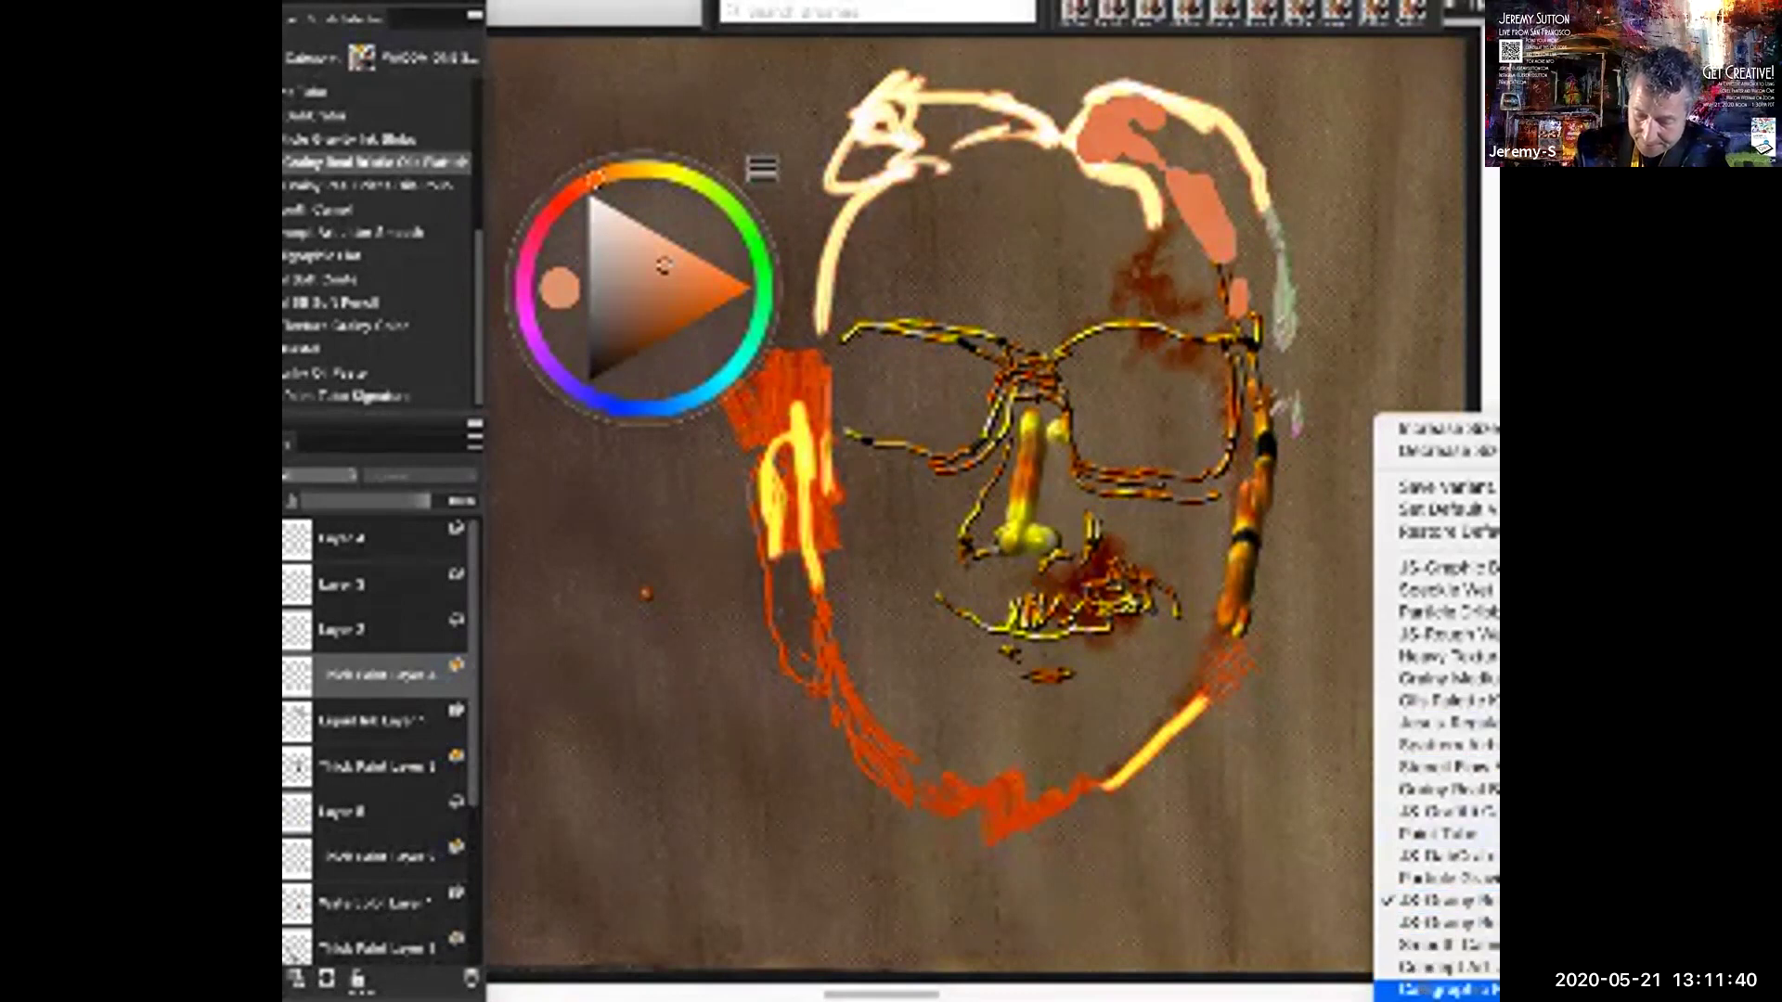
{"action": "left_click", "coordinate": [1435, 990]}
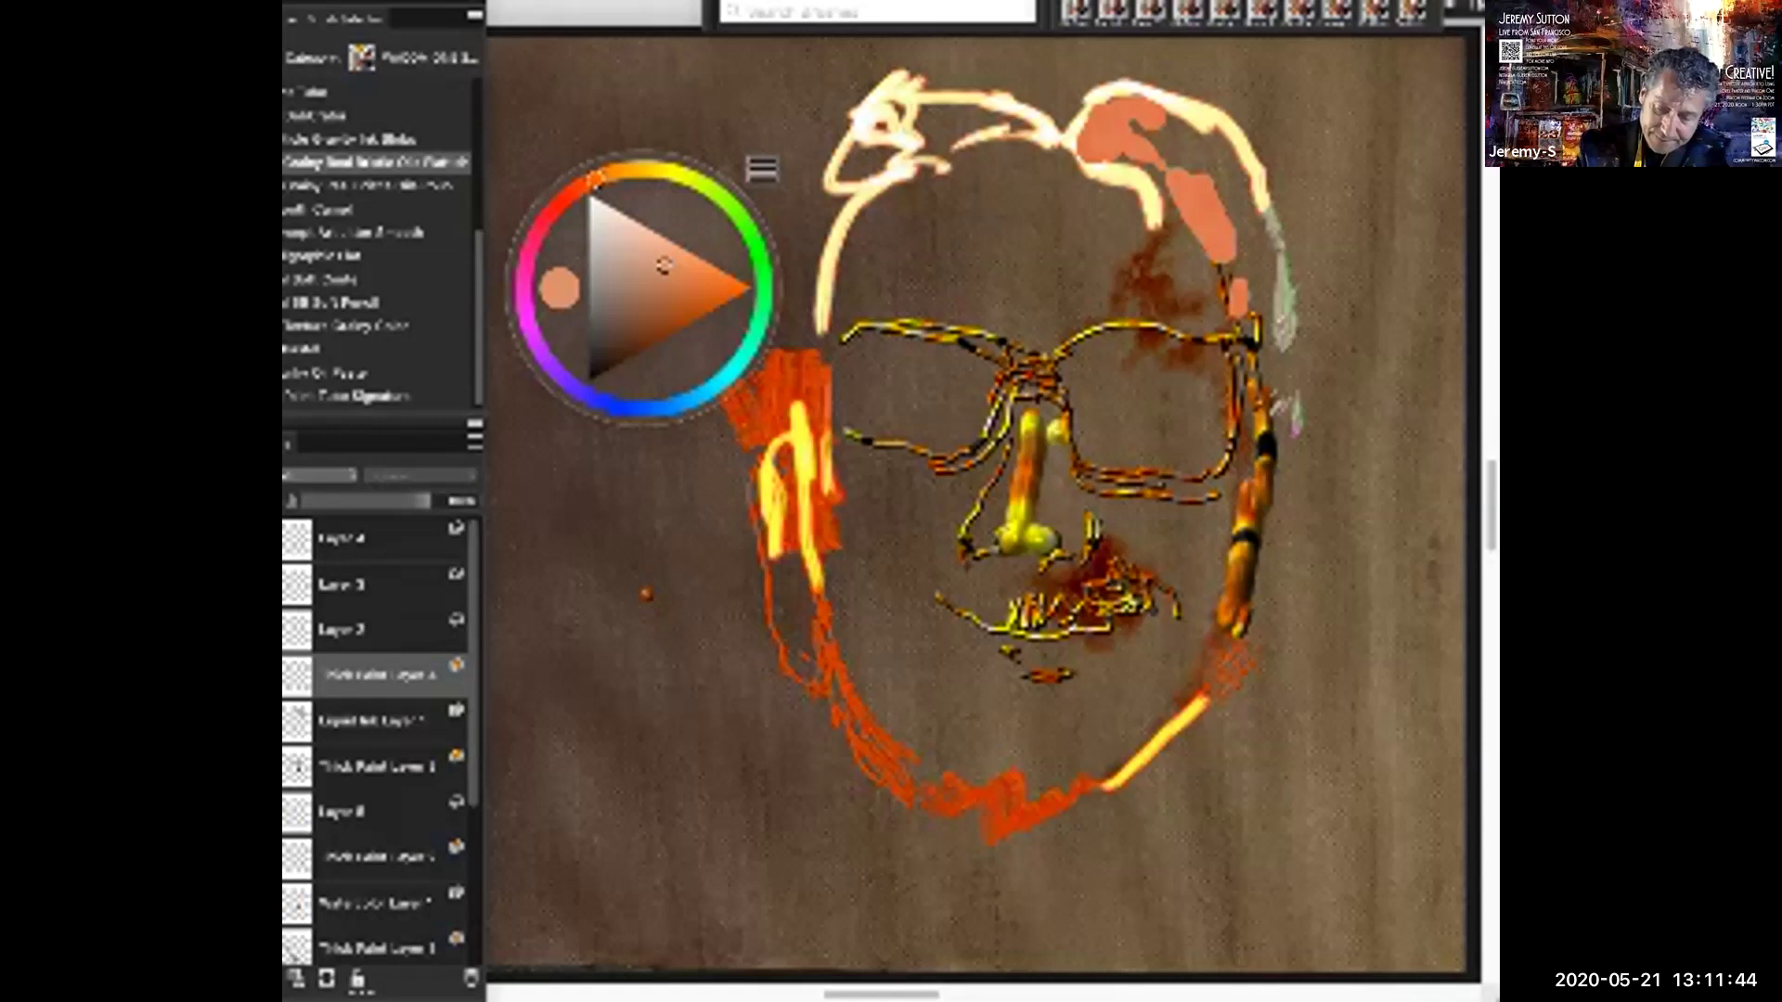
{"action": "mouse_move", "coordinate": [1184, 729]}
{"action": "left_mouse_down"}
{"action": "mouse_move", "coordinate": [1203, 815]}
{"action": "mouse_move", "coordinate": [1190, 806]}
{"action": "mouse_move", "coordinate": [1202, 830]}
{"action": "mouse_move", "coordinate": [1206, 798]}
{"action": "mouse_move", "coordinate": [1224, 838]}
{"action": "left_mouse_up"}
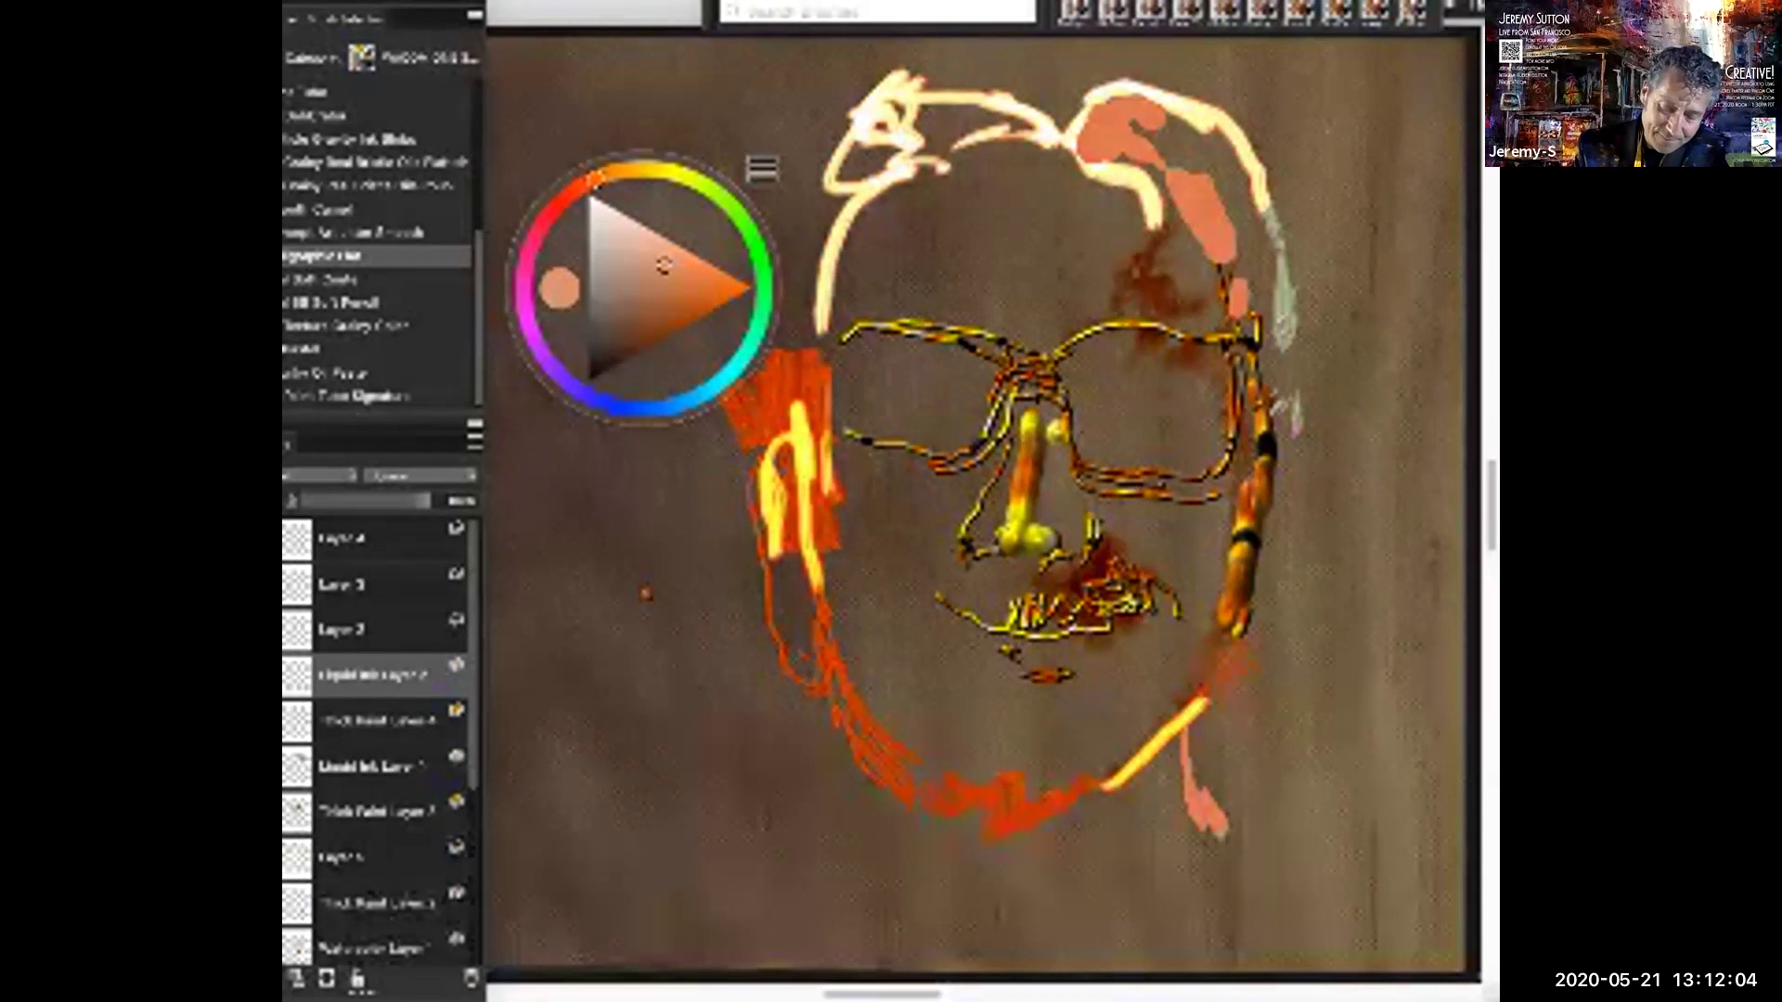
{"action": "left_click_drag", "start_coordinate": [1216, 804], "coordinate": [1237, 843]}
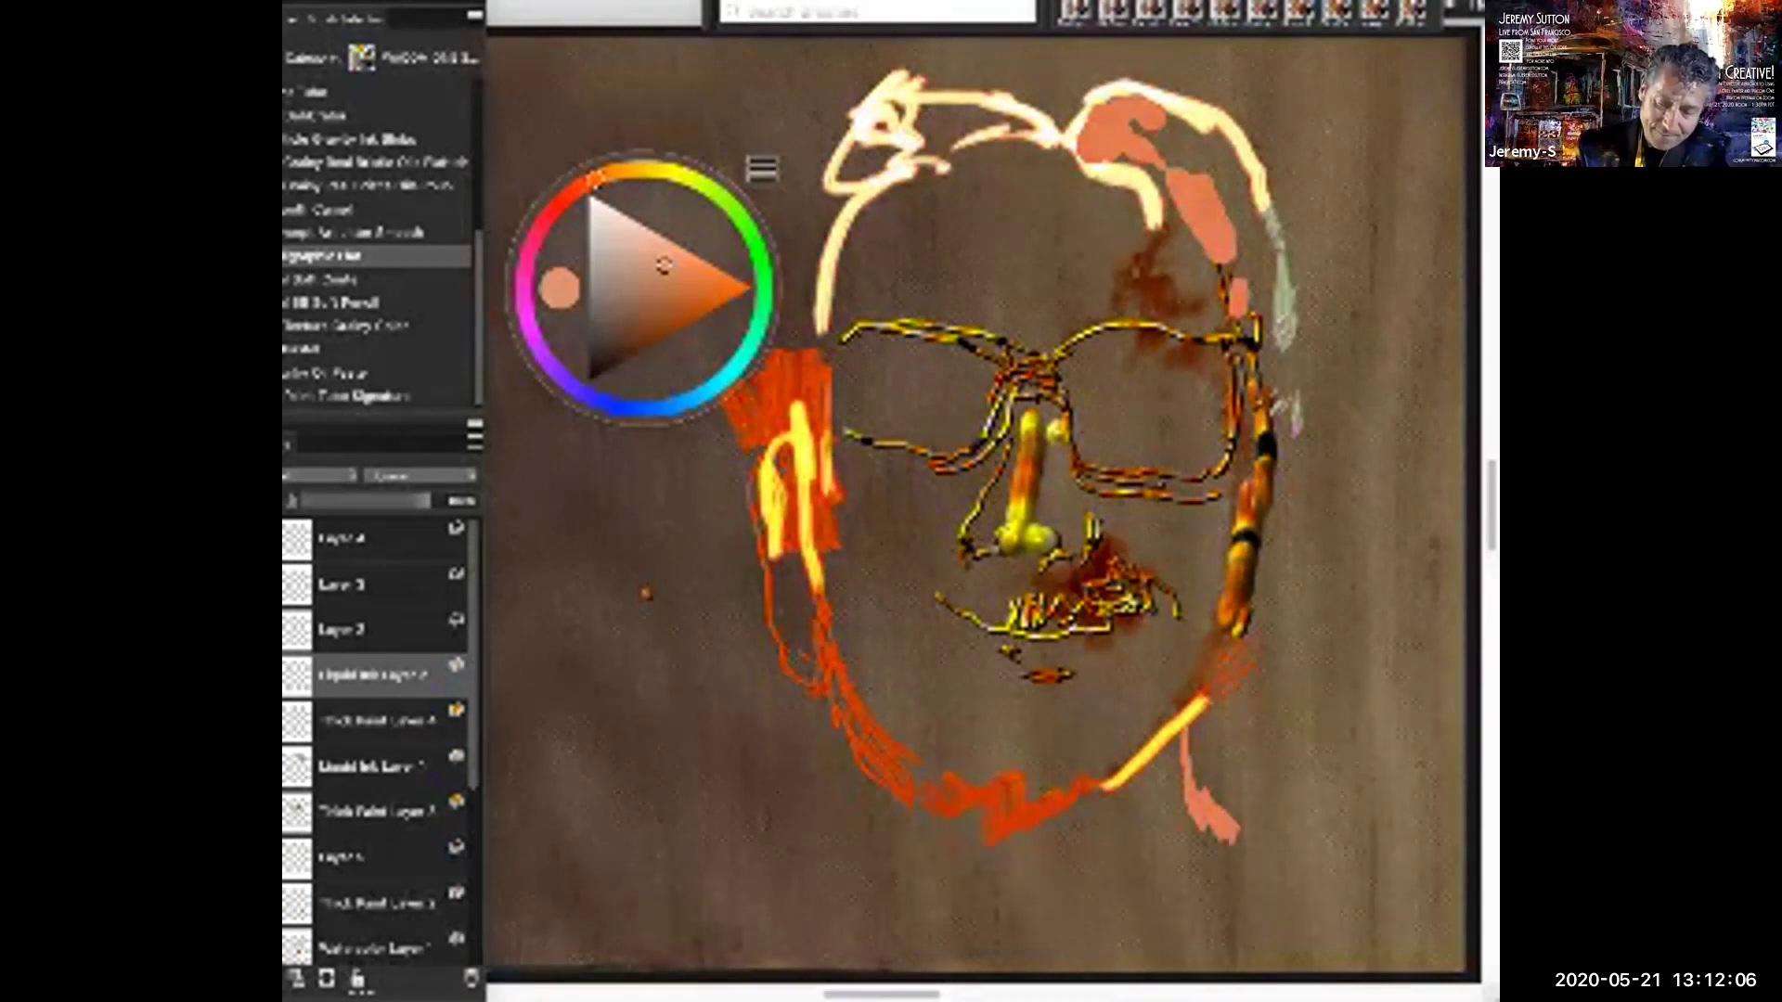
Outline the right ear with salmon Calligraphic Flat strokes, dab paint below it, and extend the lower end of the neck stroke
{"action": "mouse_move", "coordinate": [1269, 416]}
{"action": "left_mouse_down"}
{"action": "mouse_move", "coordinate": [1283, 354]}
{"action": "mouse_move", "coordinate": [1303, 389]}
{"action": "mouse_move", "coordinate": [1298, 451]}
{"action": "left_mouse_up"}
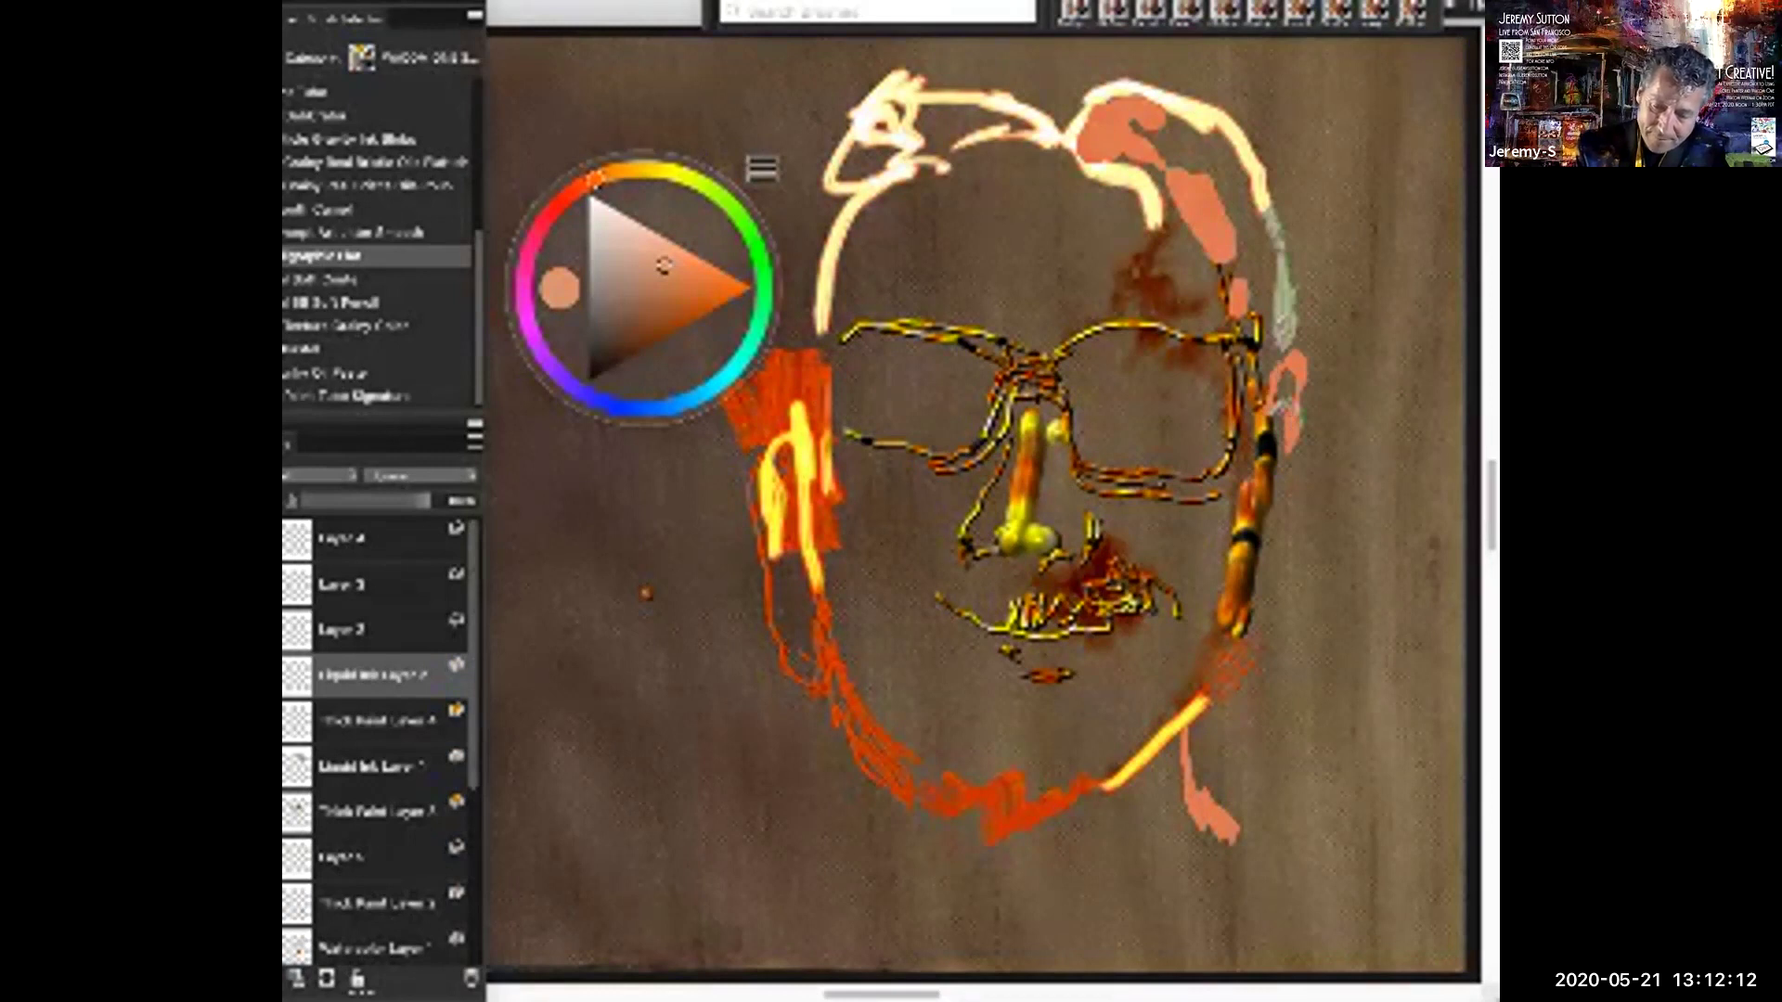
{"action": "left_click_drag", "start_coordinate": [1296, 531], "coordinate": [1279, 538]}
{"action": "mouse_move", "coordinate": [1227, 839]}
{"action": "left_mouse_down"}
{"action": "mouse_move", "coordinate": [1175, 879]}
{"action": "mouse_move", "coordinate": [1249, 826]}
{"action": "mouse_move", "coordinate": [1225, 862]}
{"action": "left_mouse_up"}
{"action": "key", "text": "Tab"}
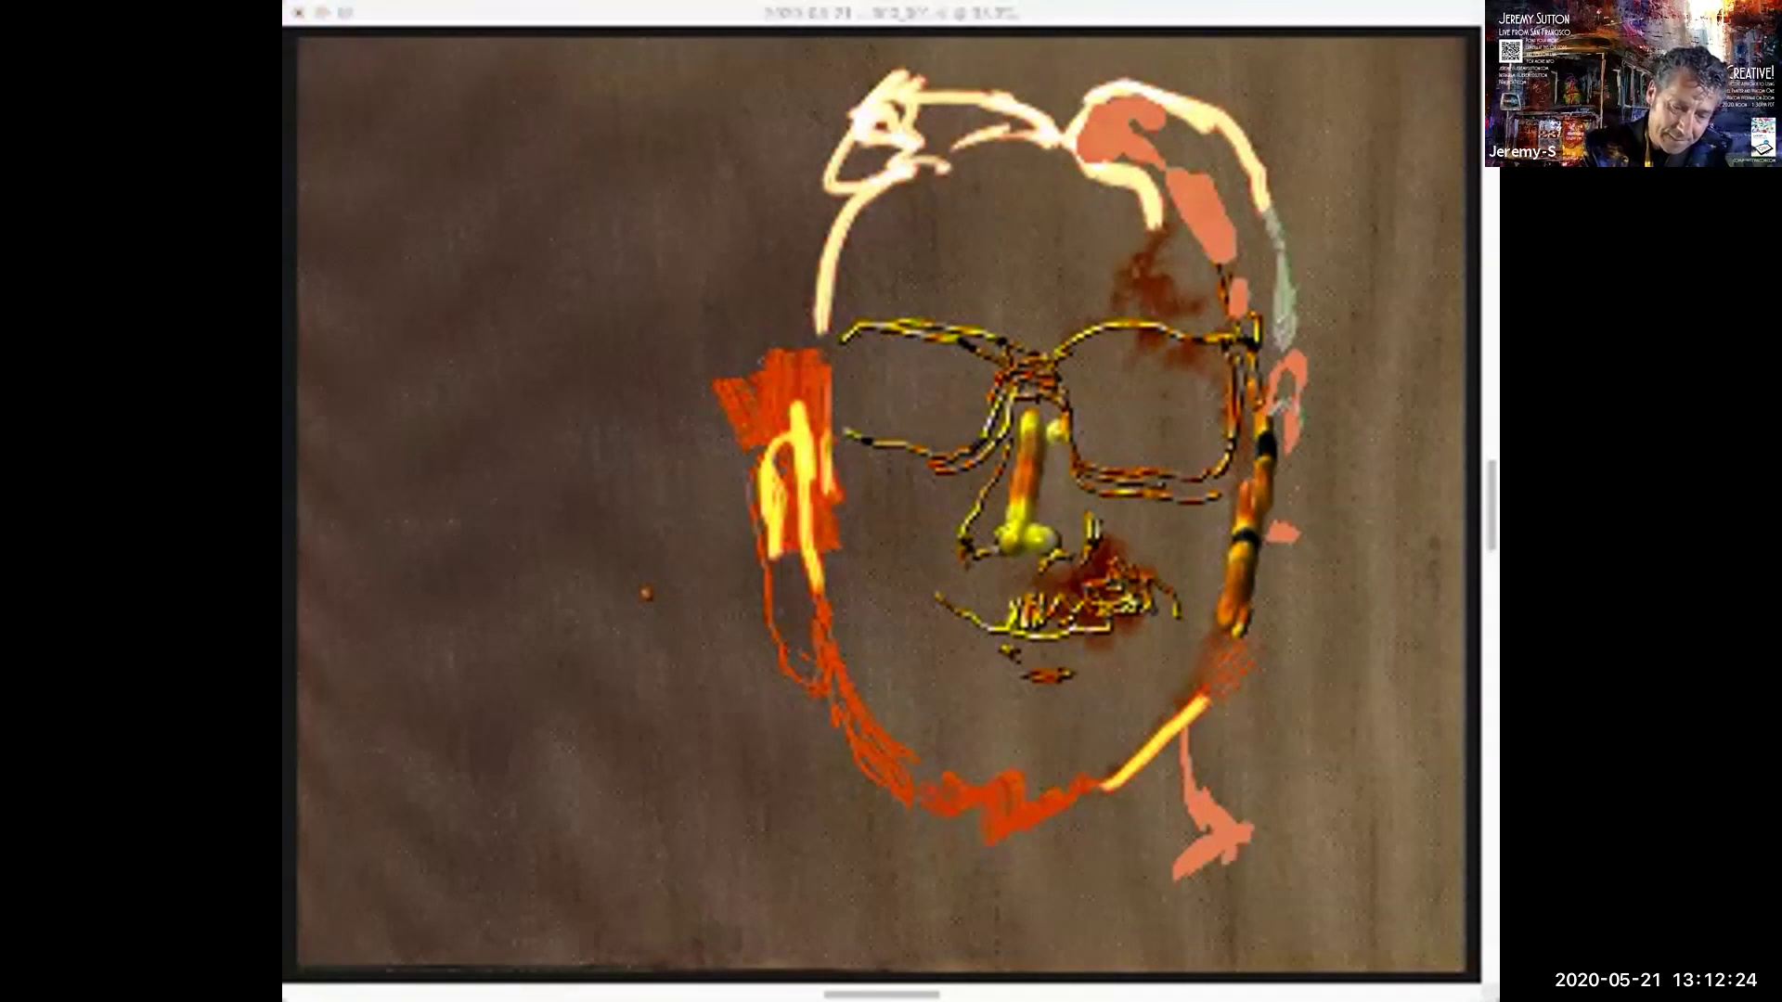
{"action": "key", "text": "Tab"}
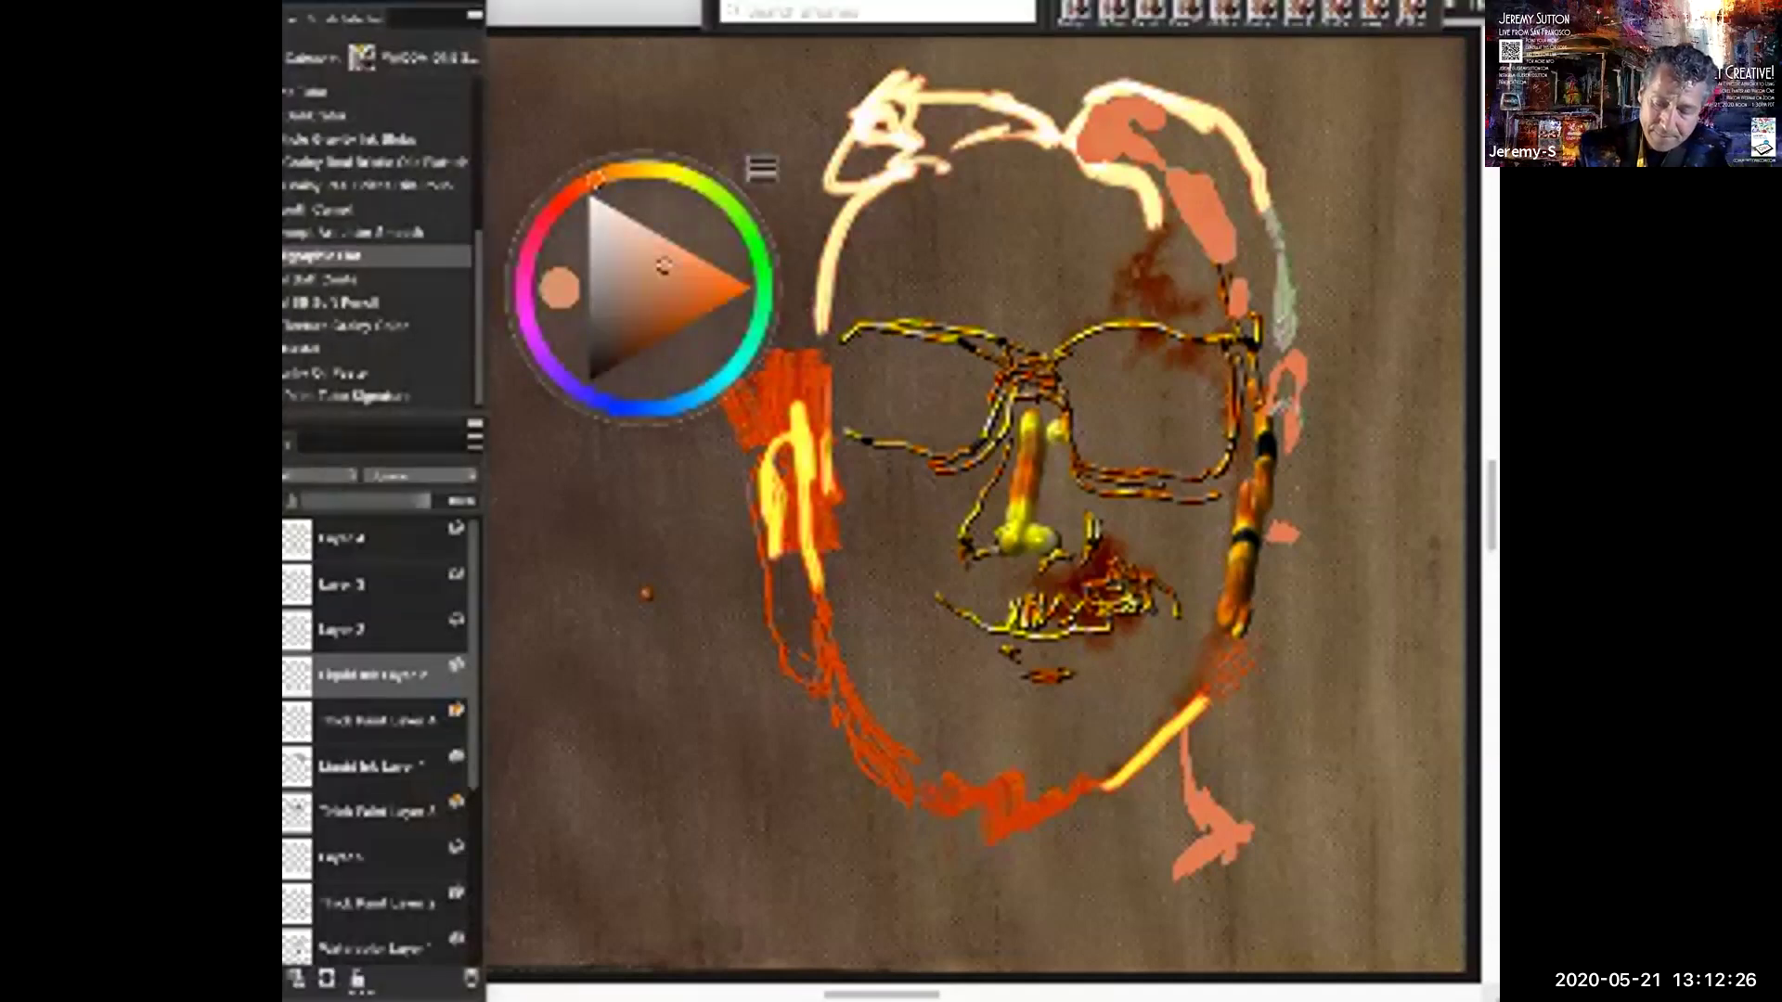
Extend the salmon Calligraphic Flat stroke along the right shoulder and paint long vertical strokes in the background right of the head
{"action": "left_click_drag", "start_coordinate": [1237, 844], "coordinate": [1309, 877]}
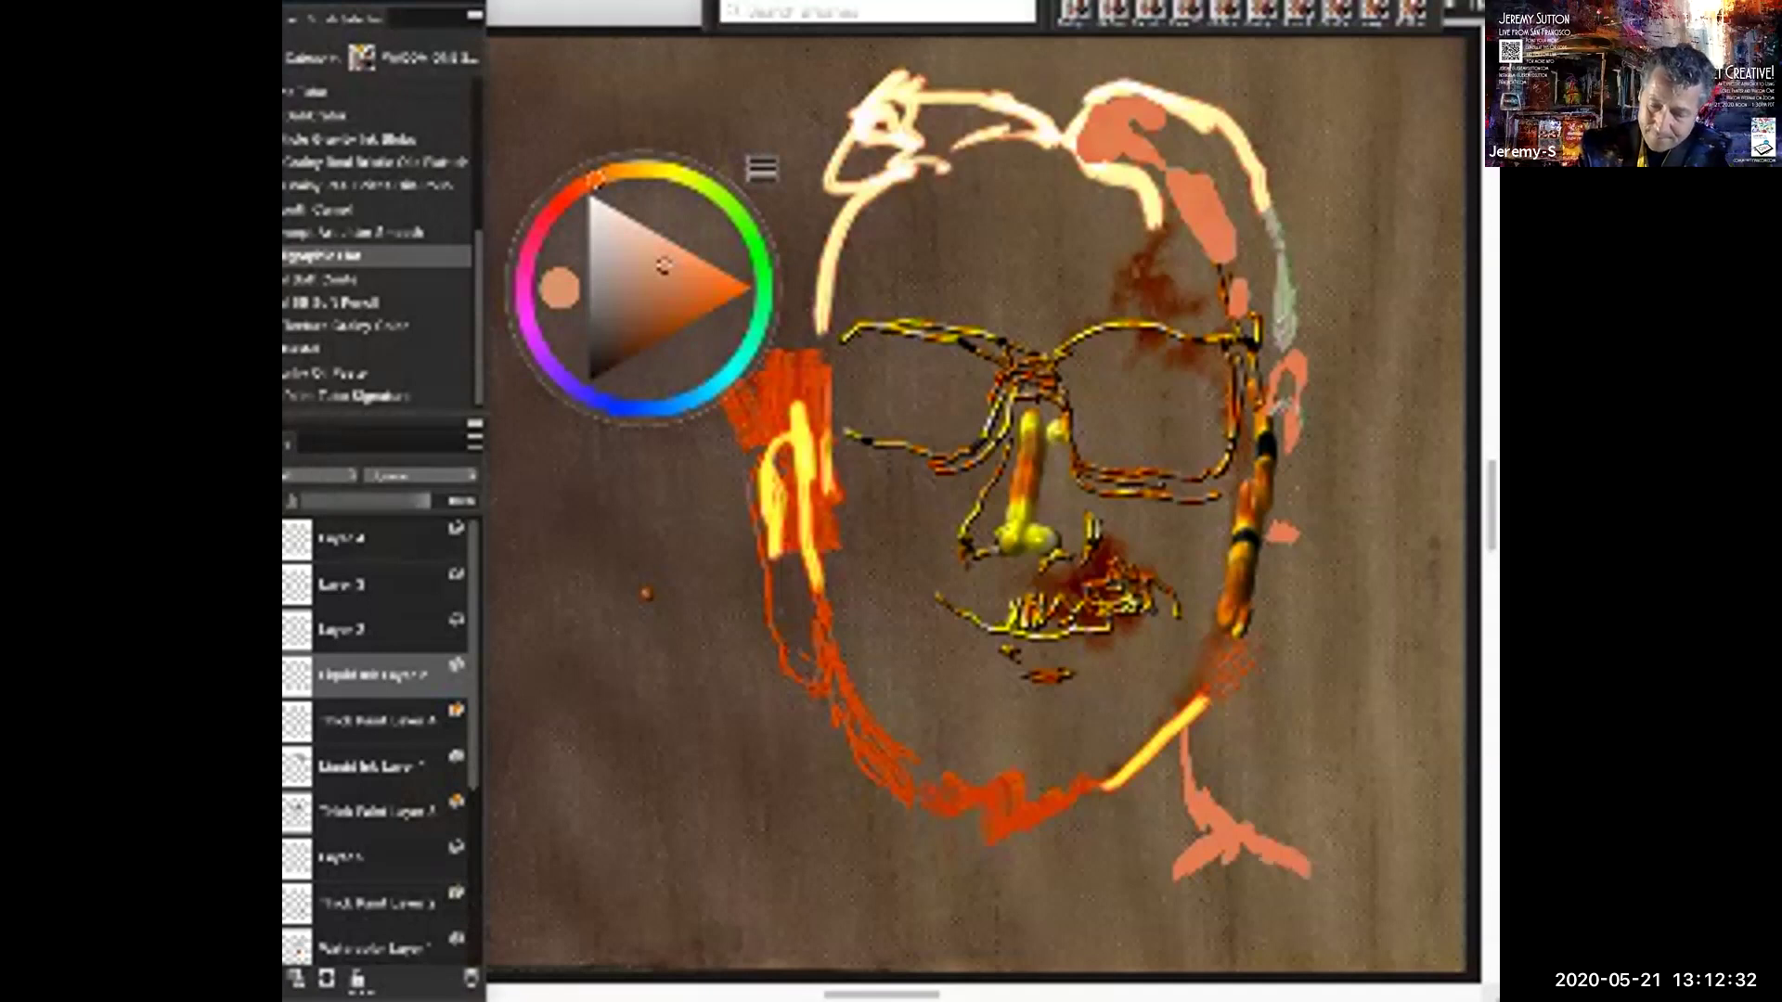
{"action": "mouse_move", "coordinate": [1305, 869]}
{"action": "left_mouse_down"}
{"action": "mouse_move", "coordinate": [1354, 888]}
{"action": "mouse_move", "coordinate": [1345, 865]}
{"action": "left_mouse_up"}
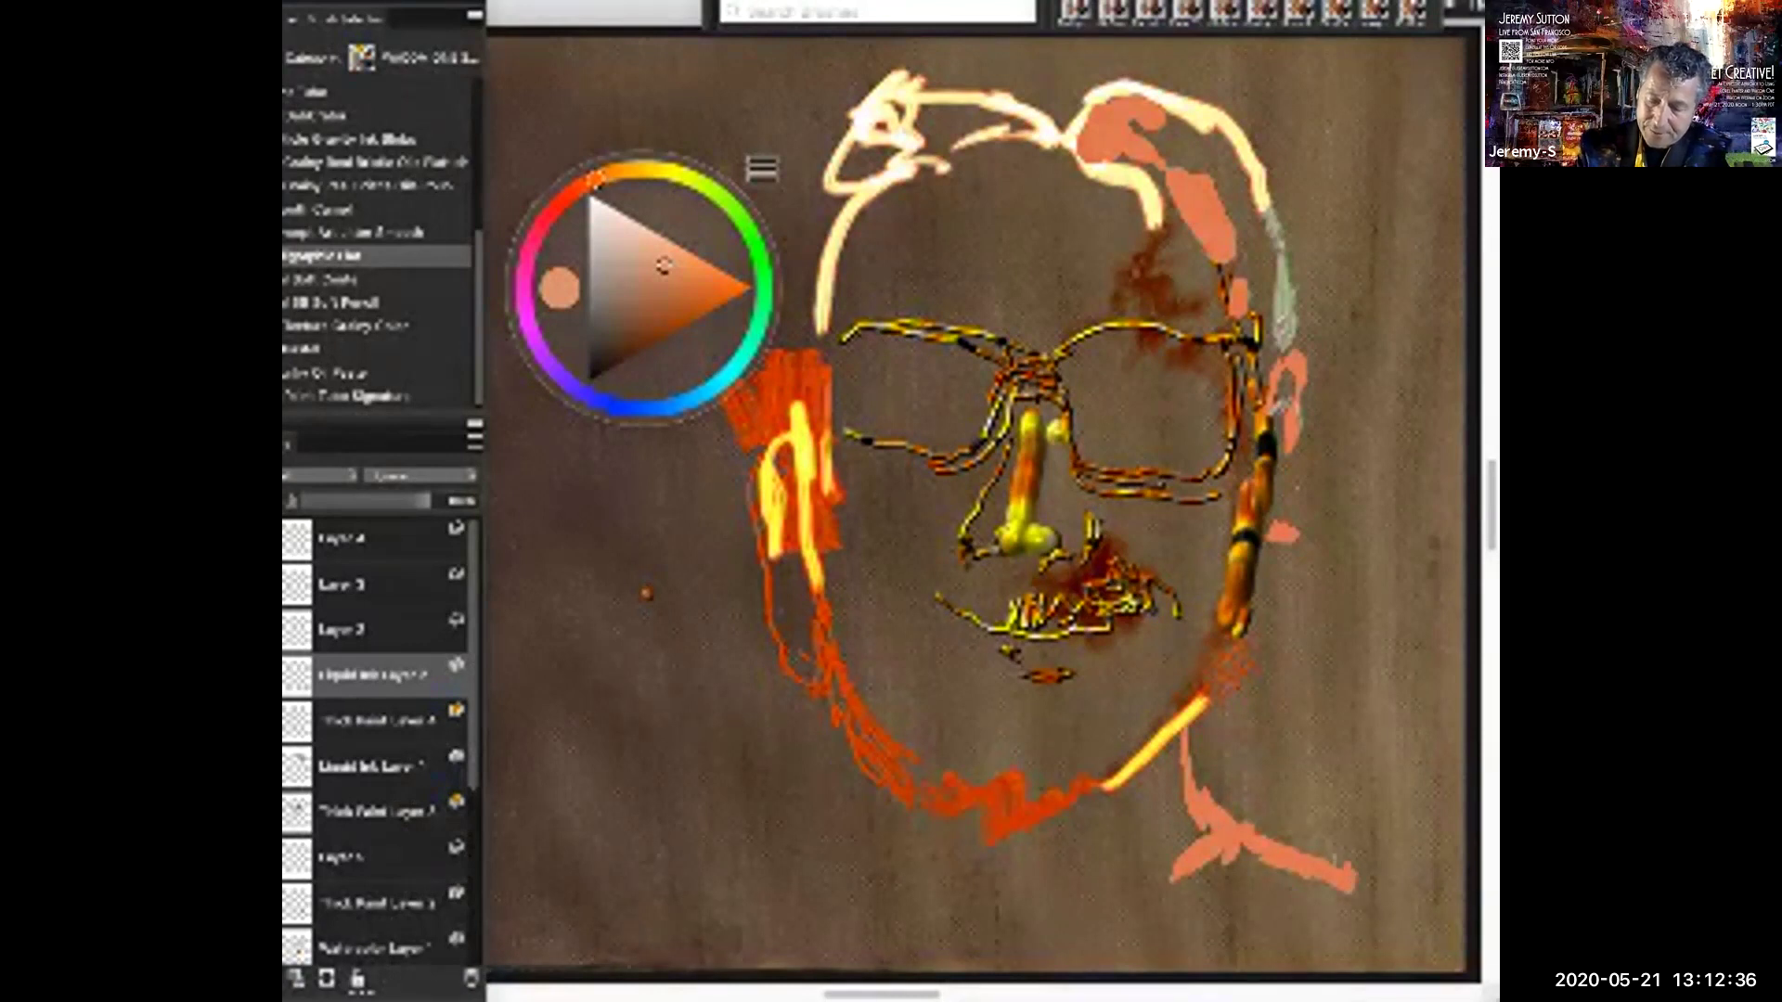
{"action": "mouse_move", "coordinate": [1383, 154]}
{"action": "left_mouse_down"}
{"action": "mouse_move", "coordinate": [1402, 404]}
{"action": "mouse_move", "coordinate": [1385, 817]}
{"action": "mouse_move", "coordinate": [1389, 774]}
{"action": "mouse_move", "coordinate": [1404, 863]}
{"action": "left_mouse_up"}
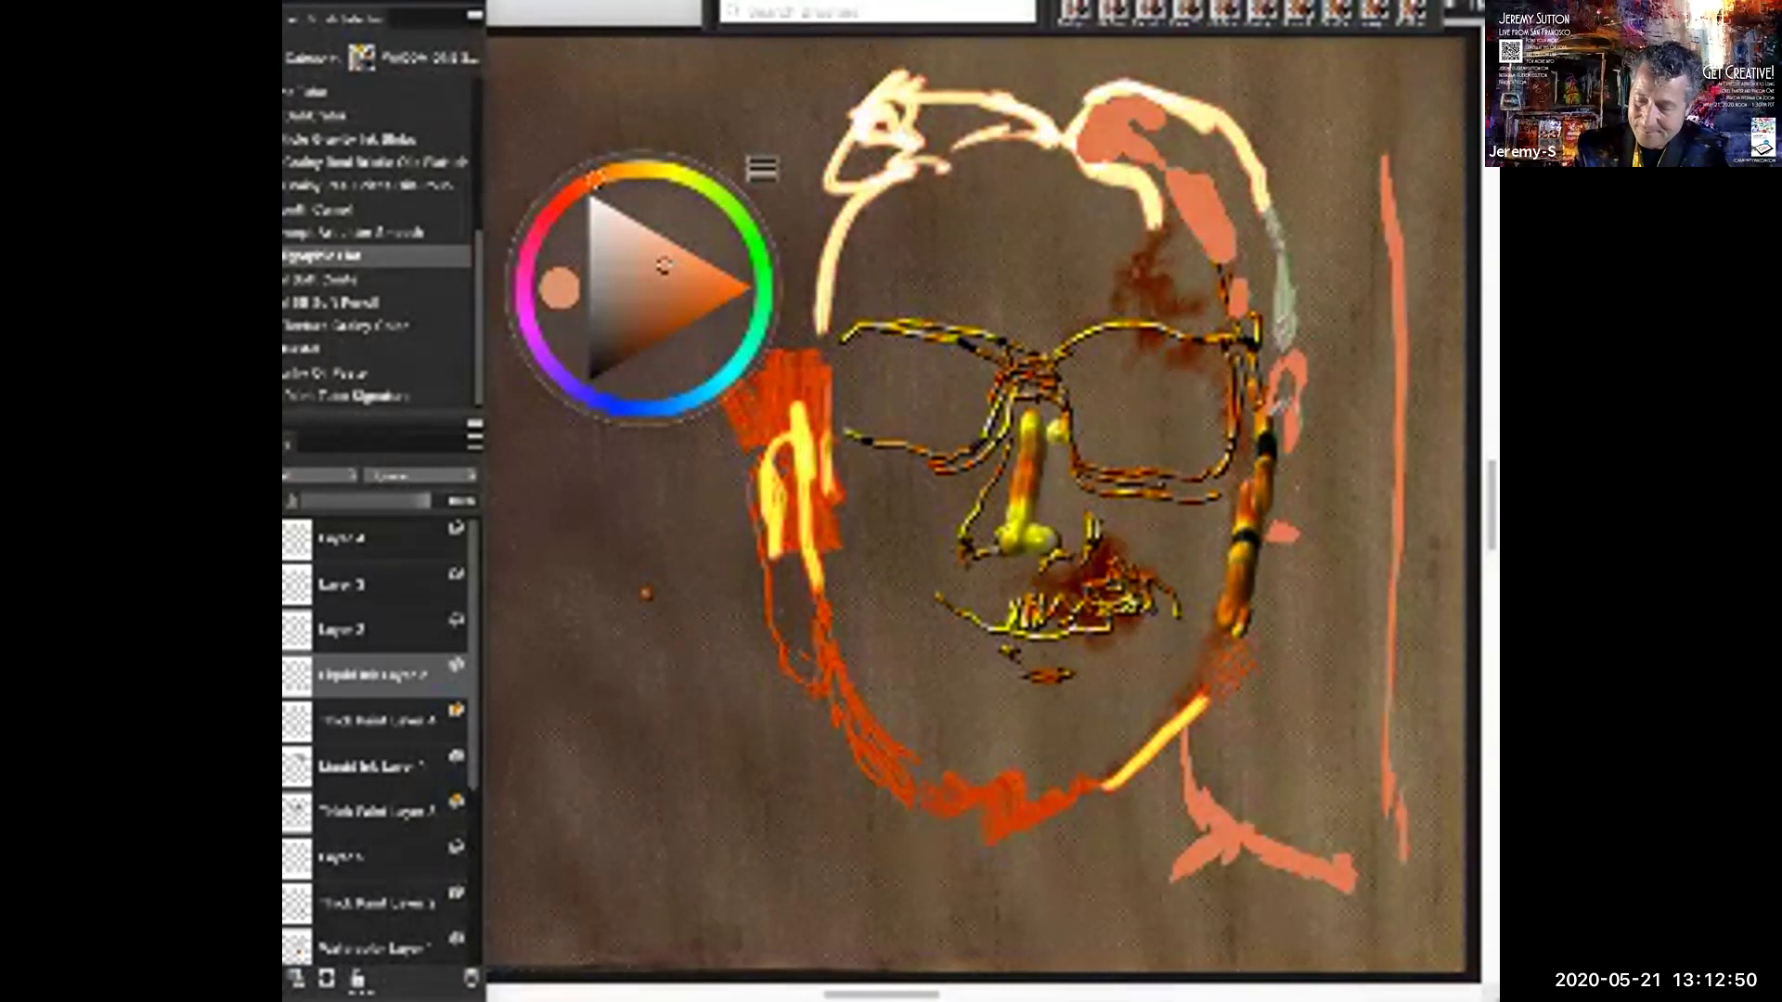
{"action": "left_click_drag", "start_coordinate": [1400, 789], "coordinate": [1406, 587]}
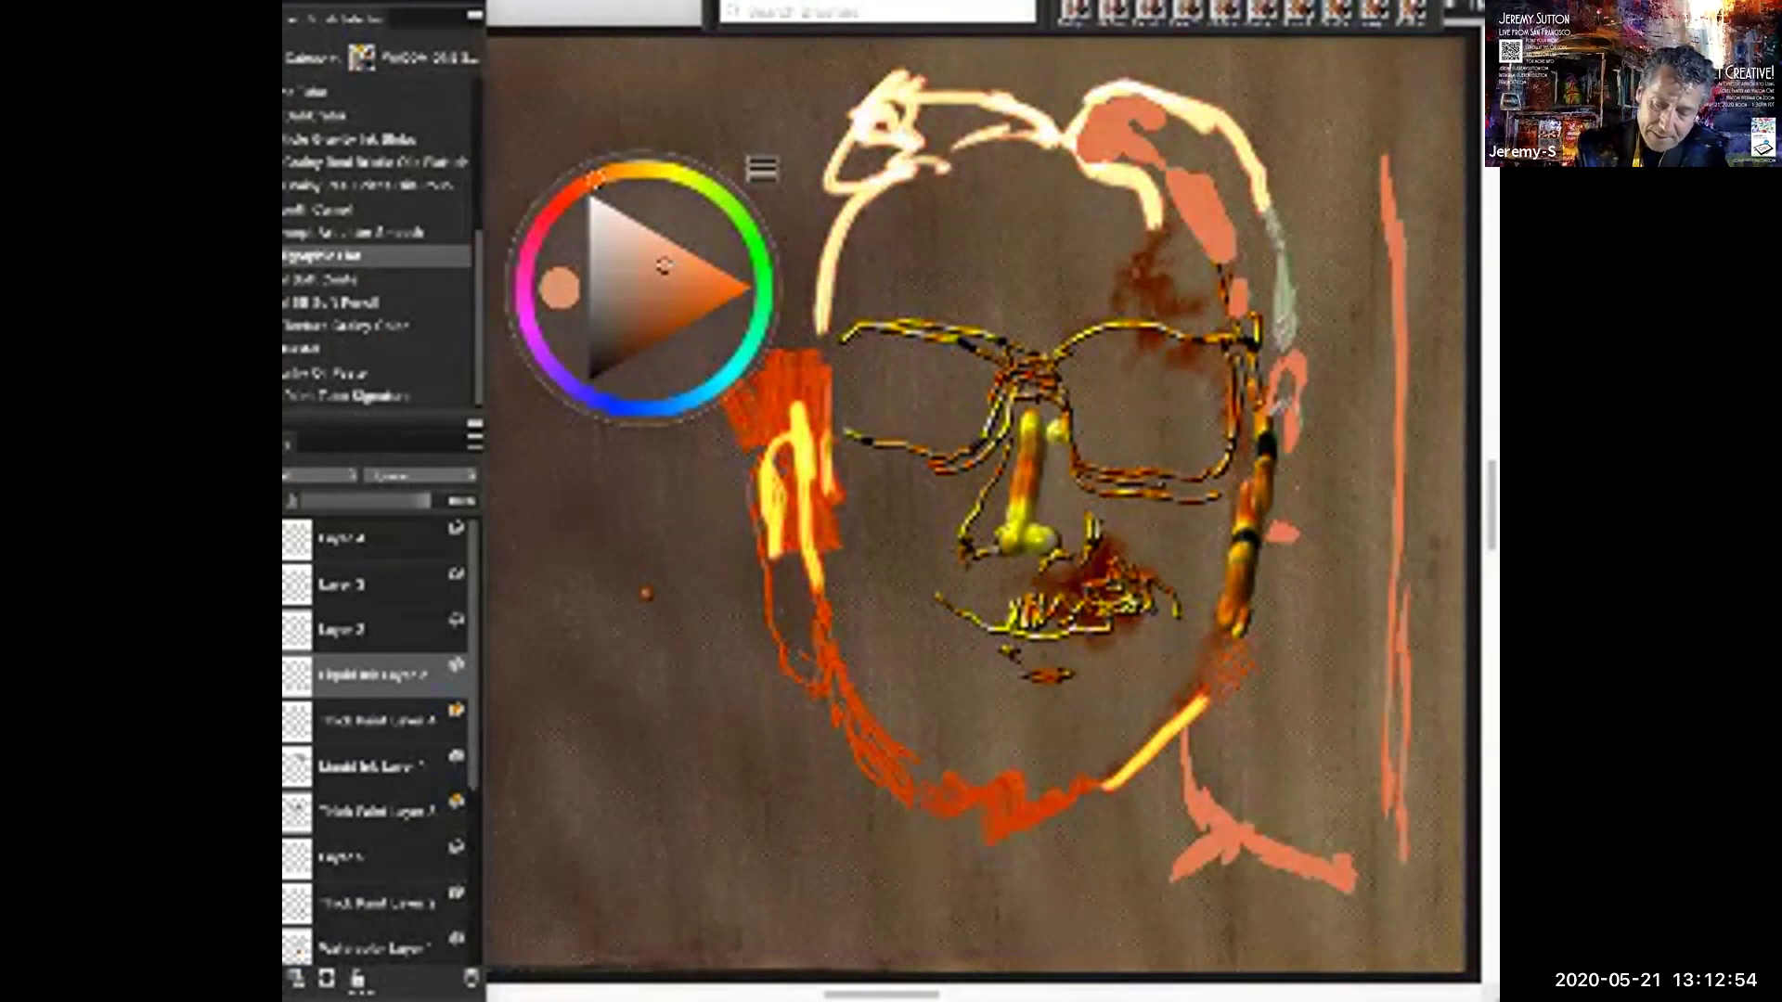
{"action": "left_click_drag", "start_coordinate": [1395, 339], "coordinate": [1398, 643]}
{"action": "left_click_drag", "start_coordinate": [1381, 713], "coordinate": [1364, 863]}
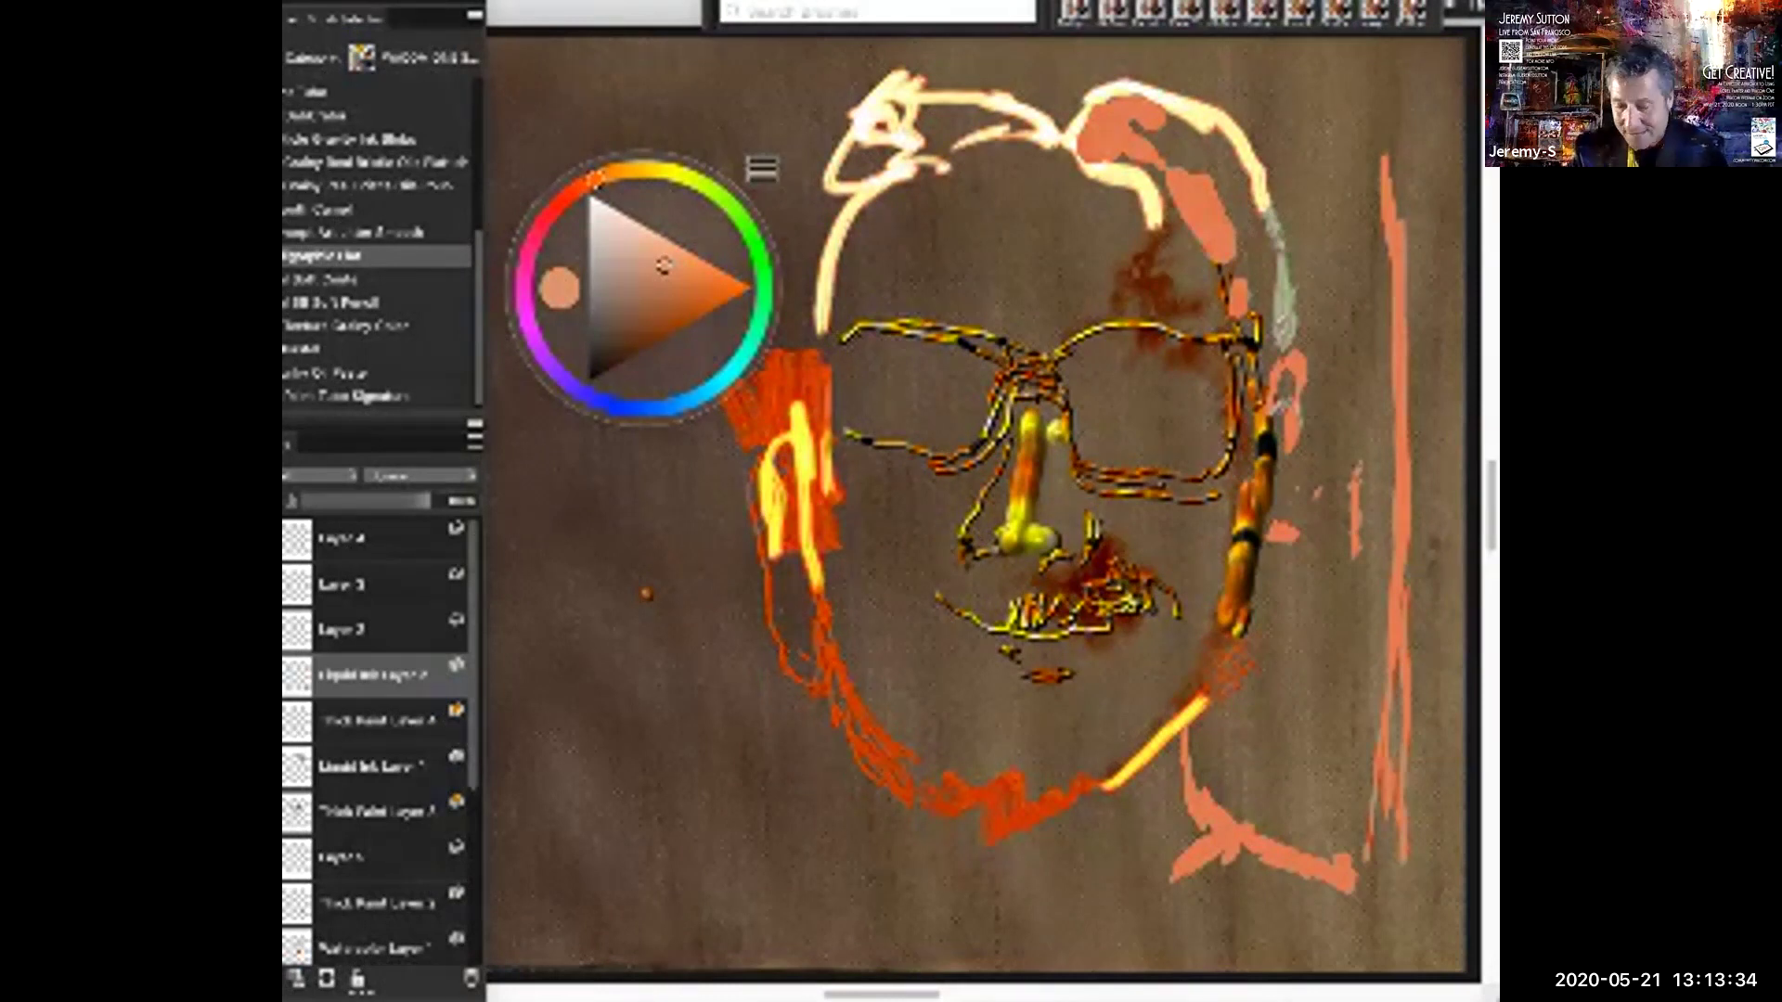
Choose the Real 6B Soft Pencil brush and add a new layer above Liquid Ink Layer 2
{"action": "right_click", "coordinate": [1322, 581]}
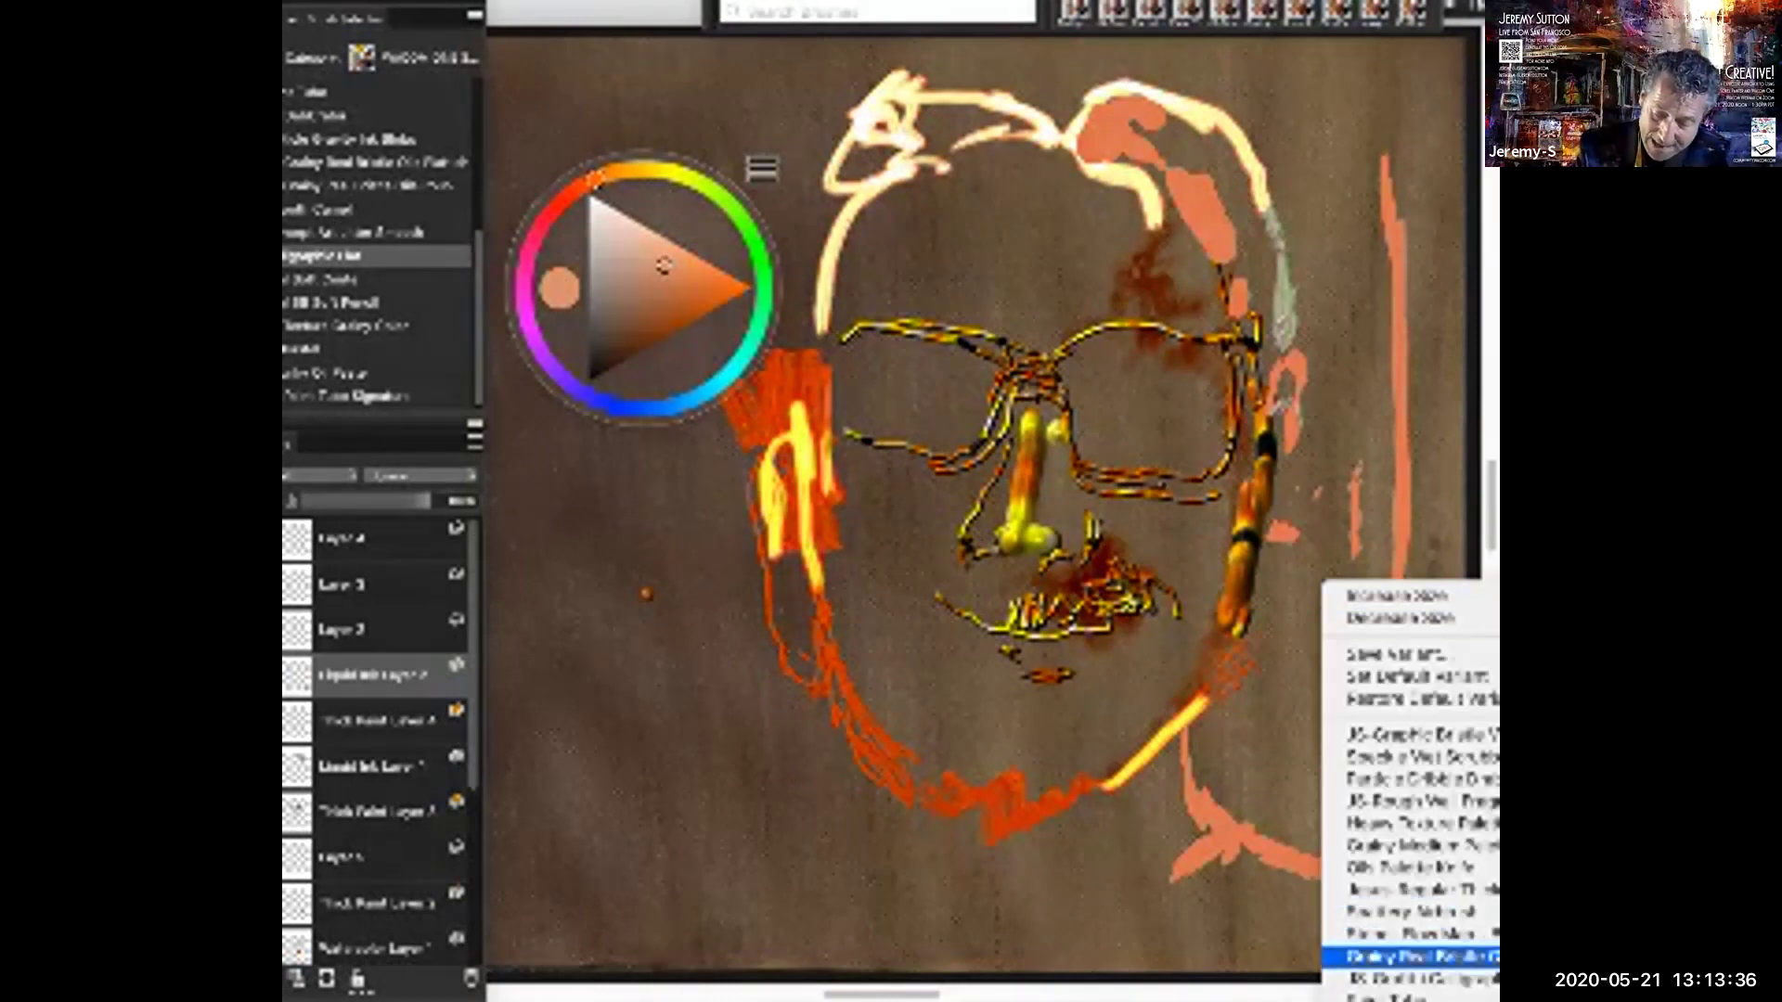
{"action": "scroll", "coordinate": [1408, 761], "scroll_direction": "down", "scroll_amount": 3}
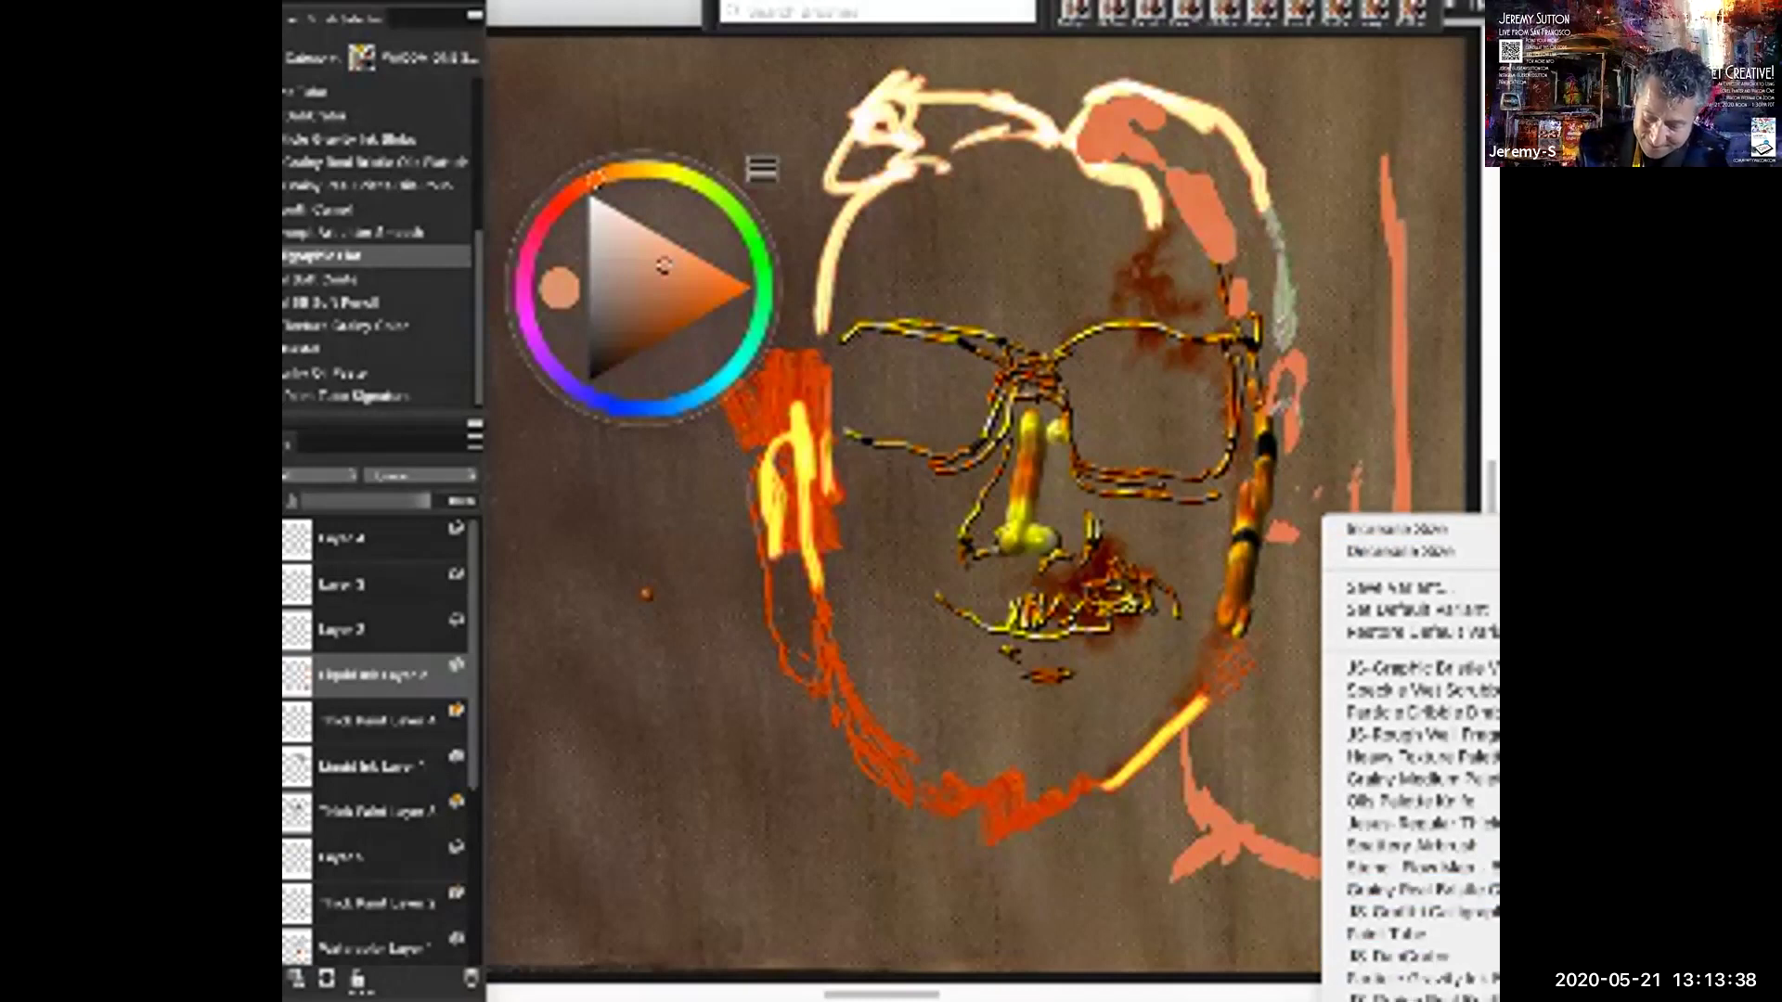
{"action": "scroll", "coordinate": [1408, 761], "scroll_direction": "down", "scroll_amount": 4}
{"action": "key", "text": "Escape"}
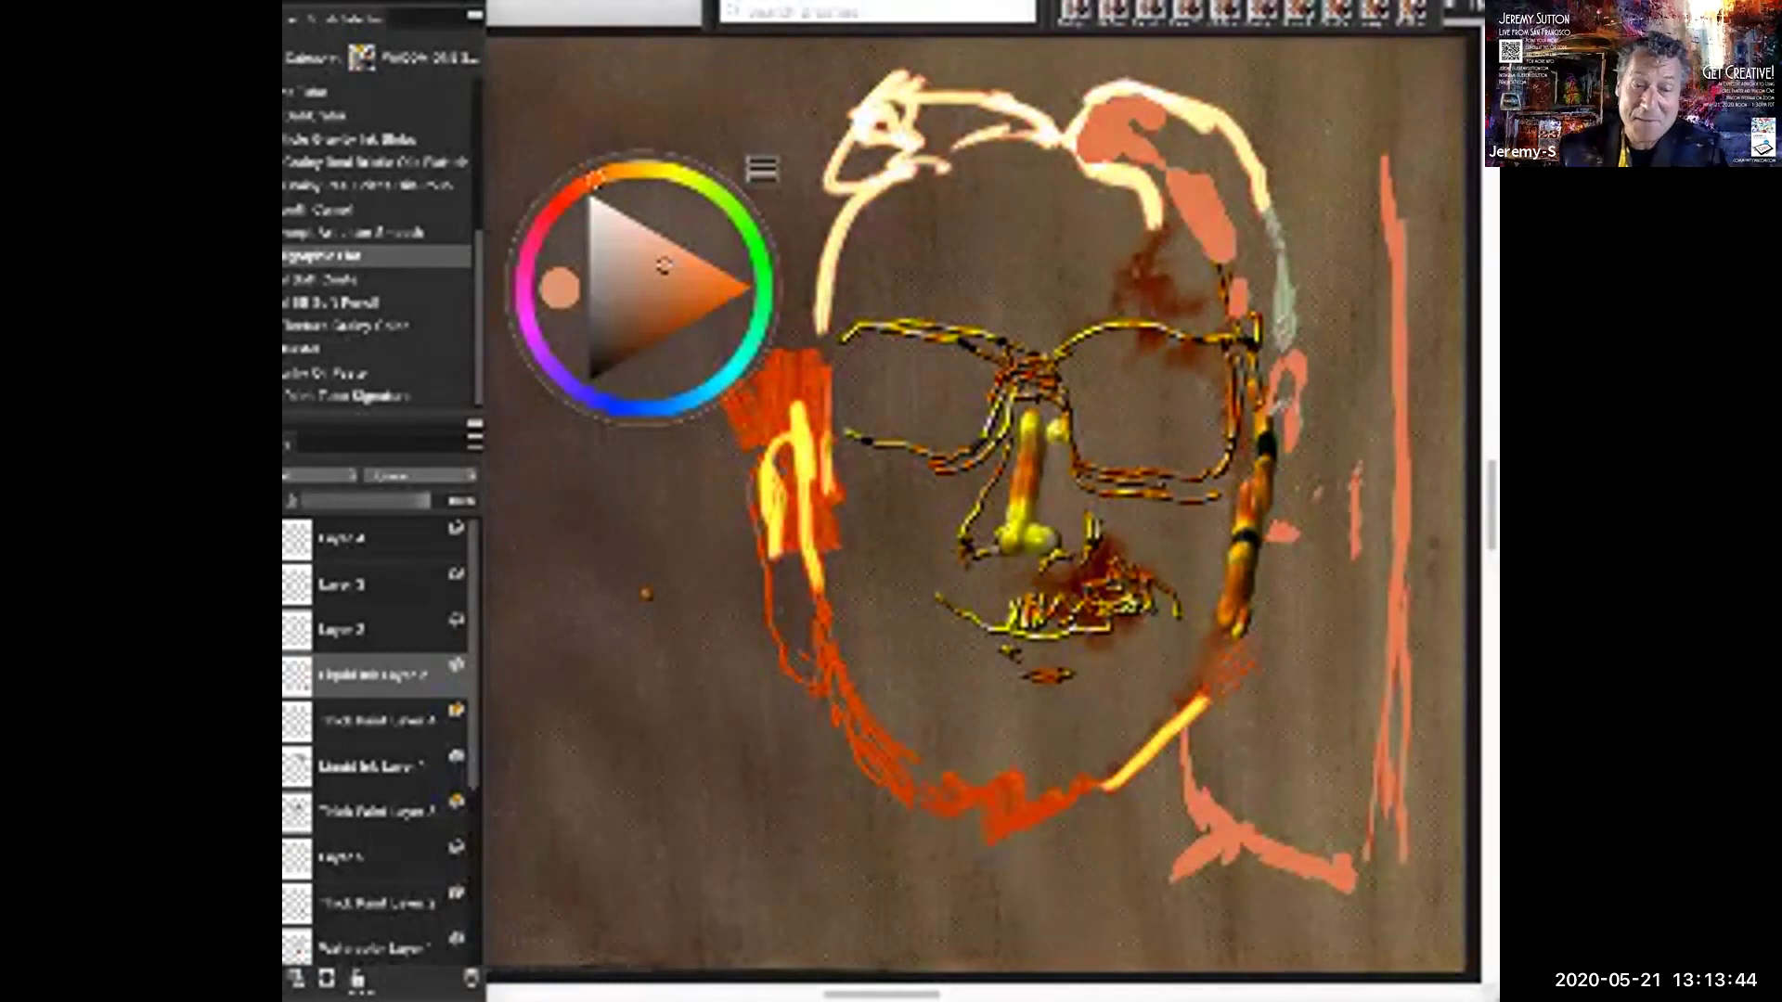
{"action": "left_click", "coordinate": [371, 303]}
{"action": "key", "text": "ctrl+shift+n"}
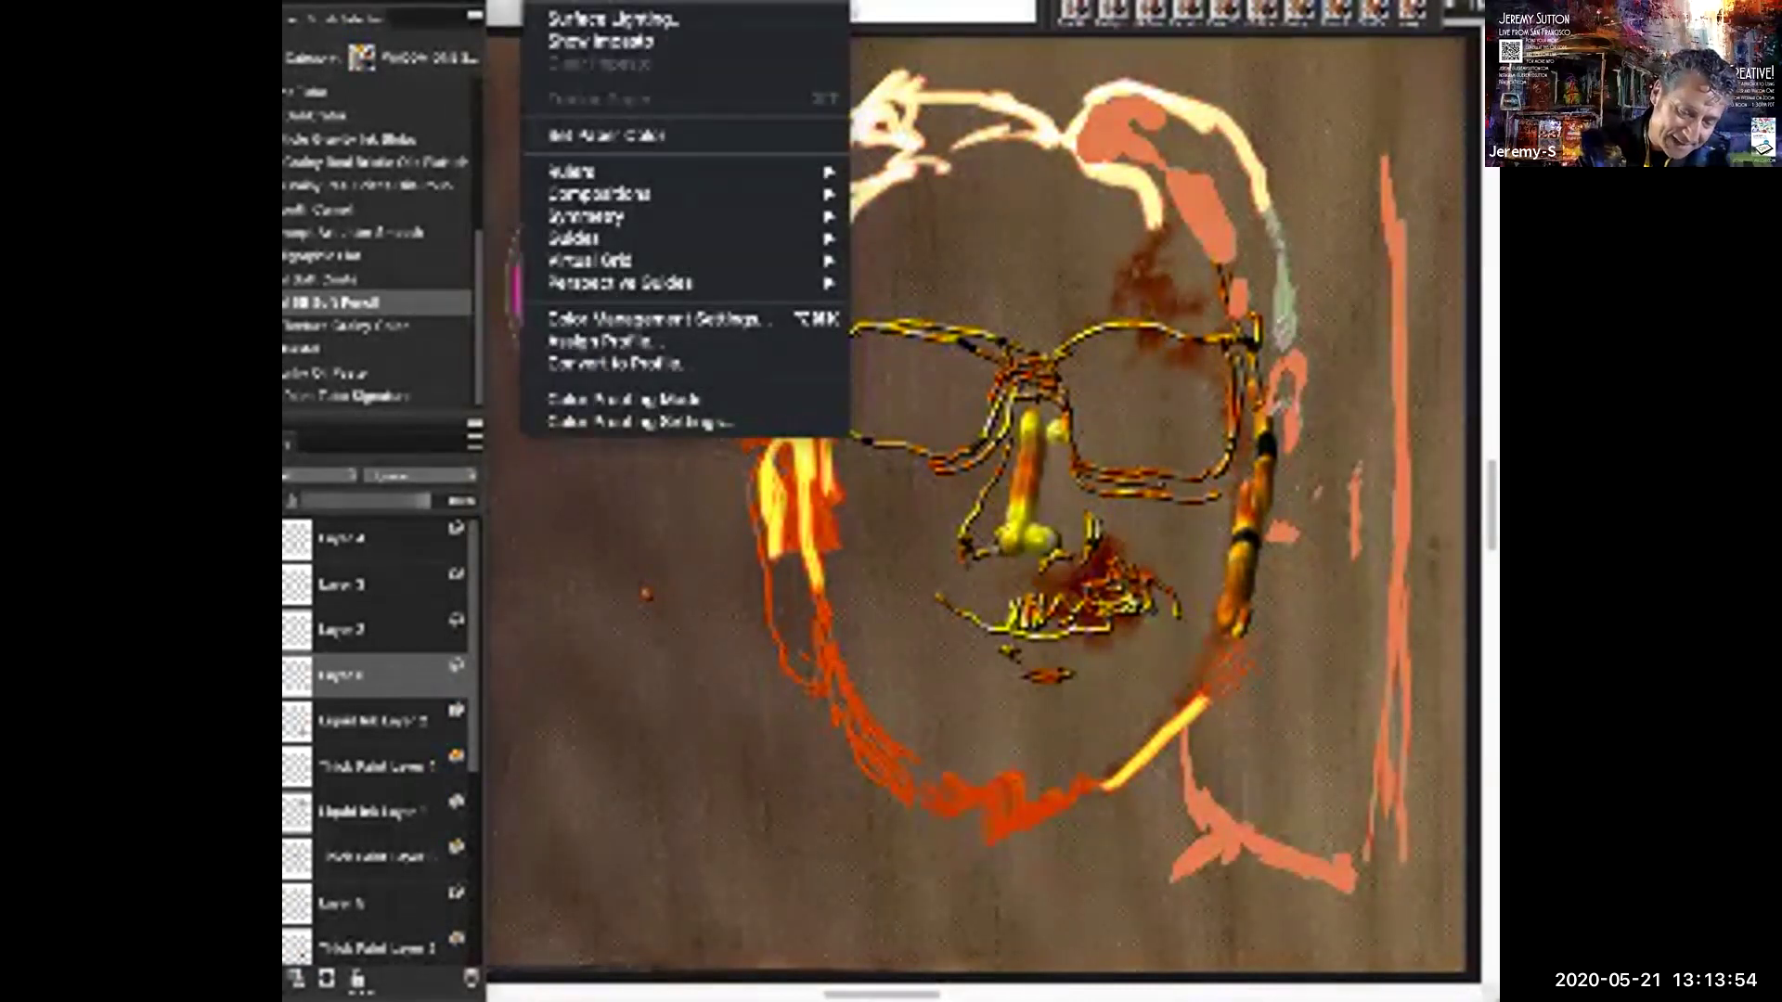
Check the canvas width and height in pixels in the Resize settings, keeping the current size
{"action": "key", "text": "shift+super+r"}
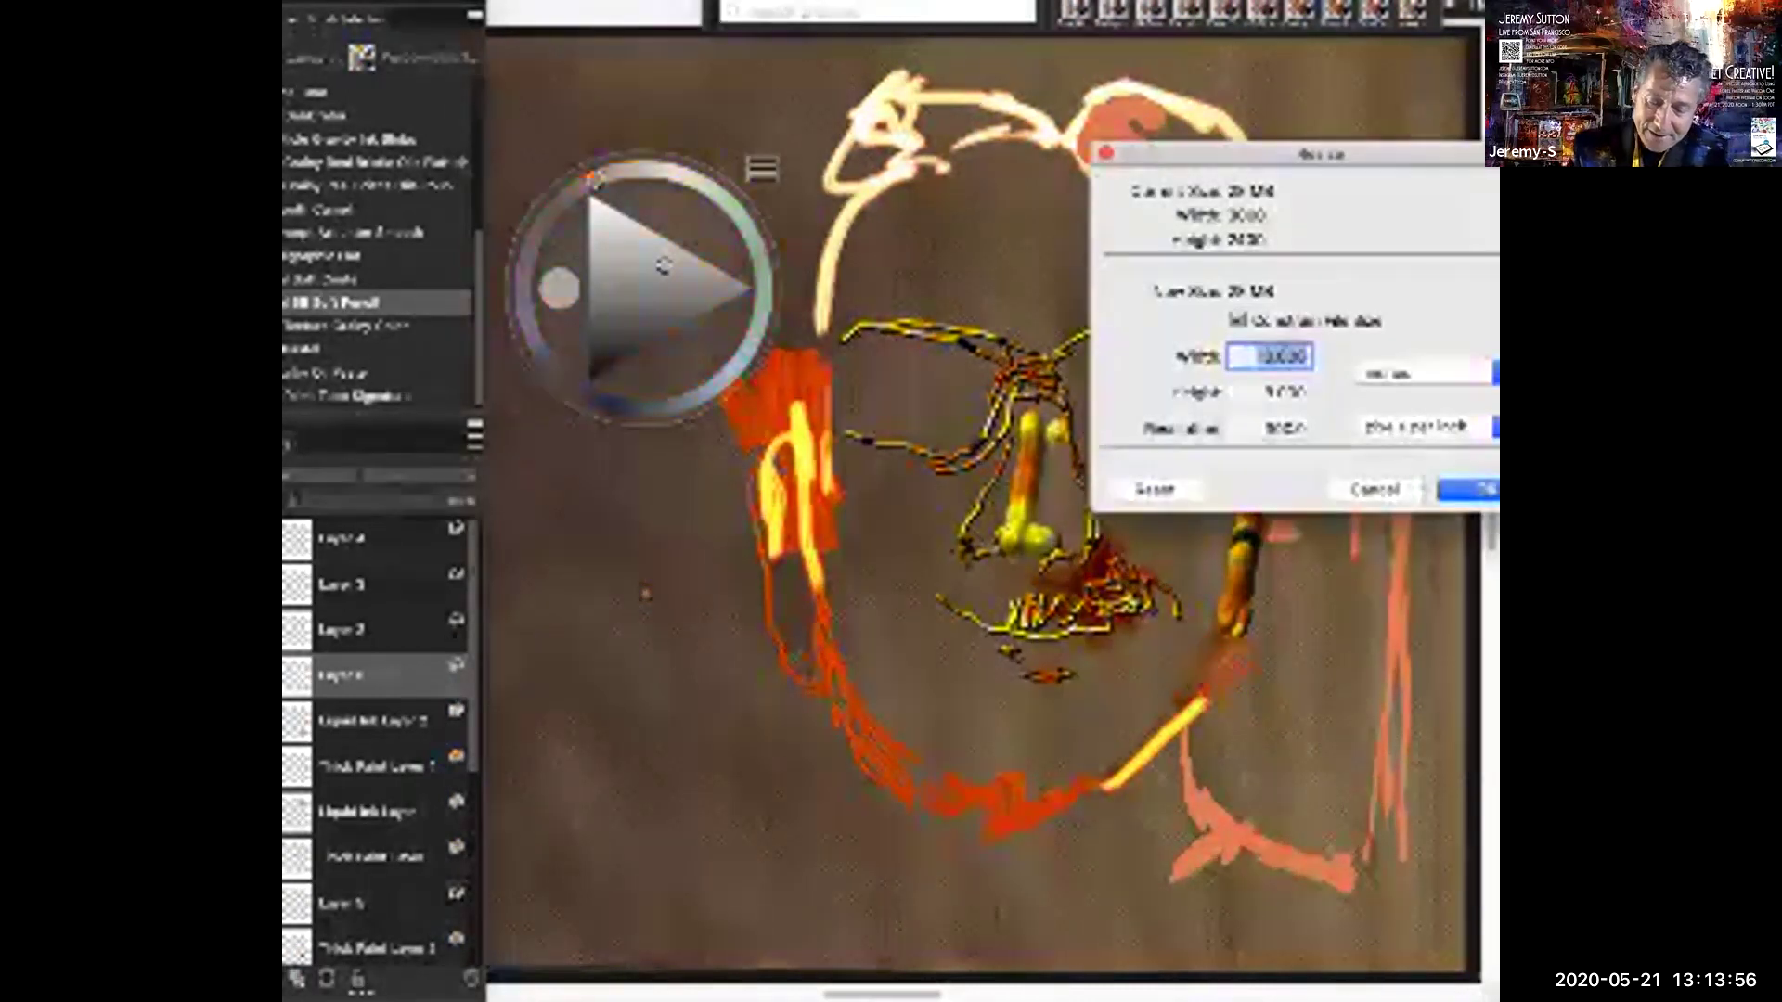
{"action": "left_click", "coordinate": [1425, 372]}
{"action": "left_click", "coordinate": [1386, 353]}
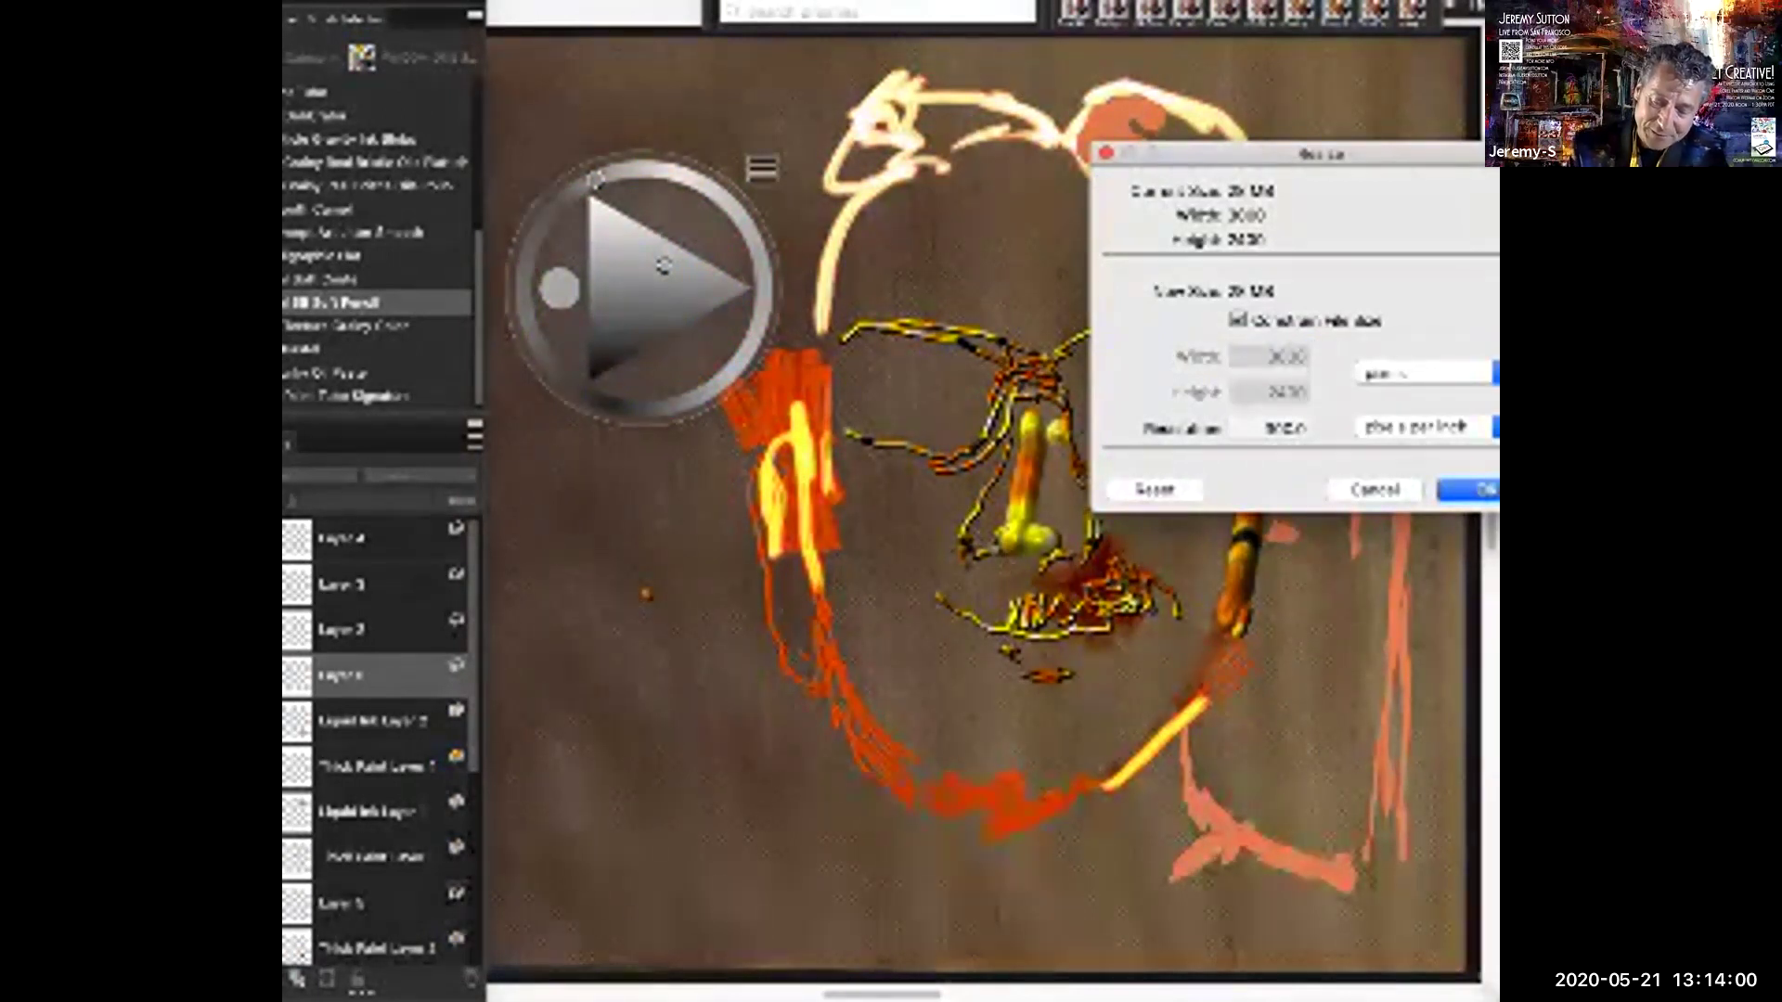
{"action": "key", "text": "Return"}
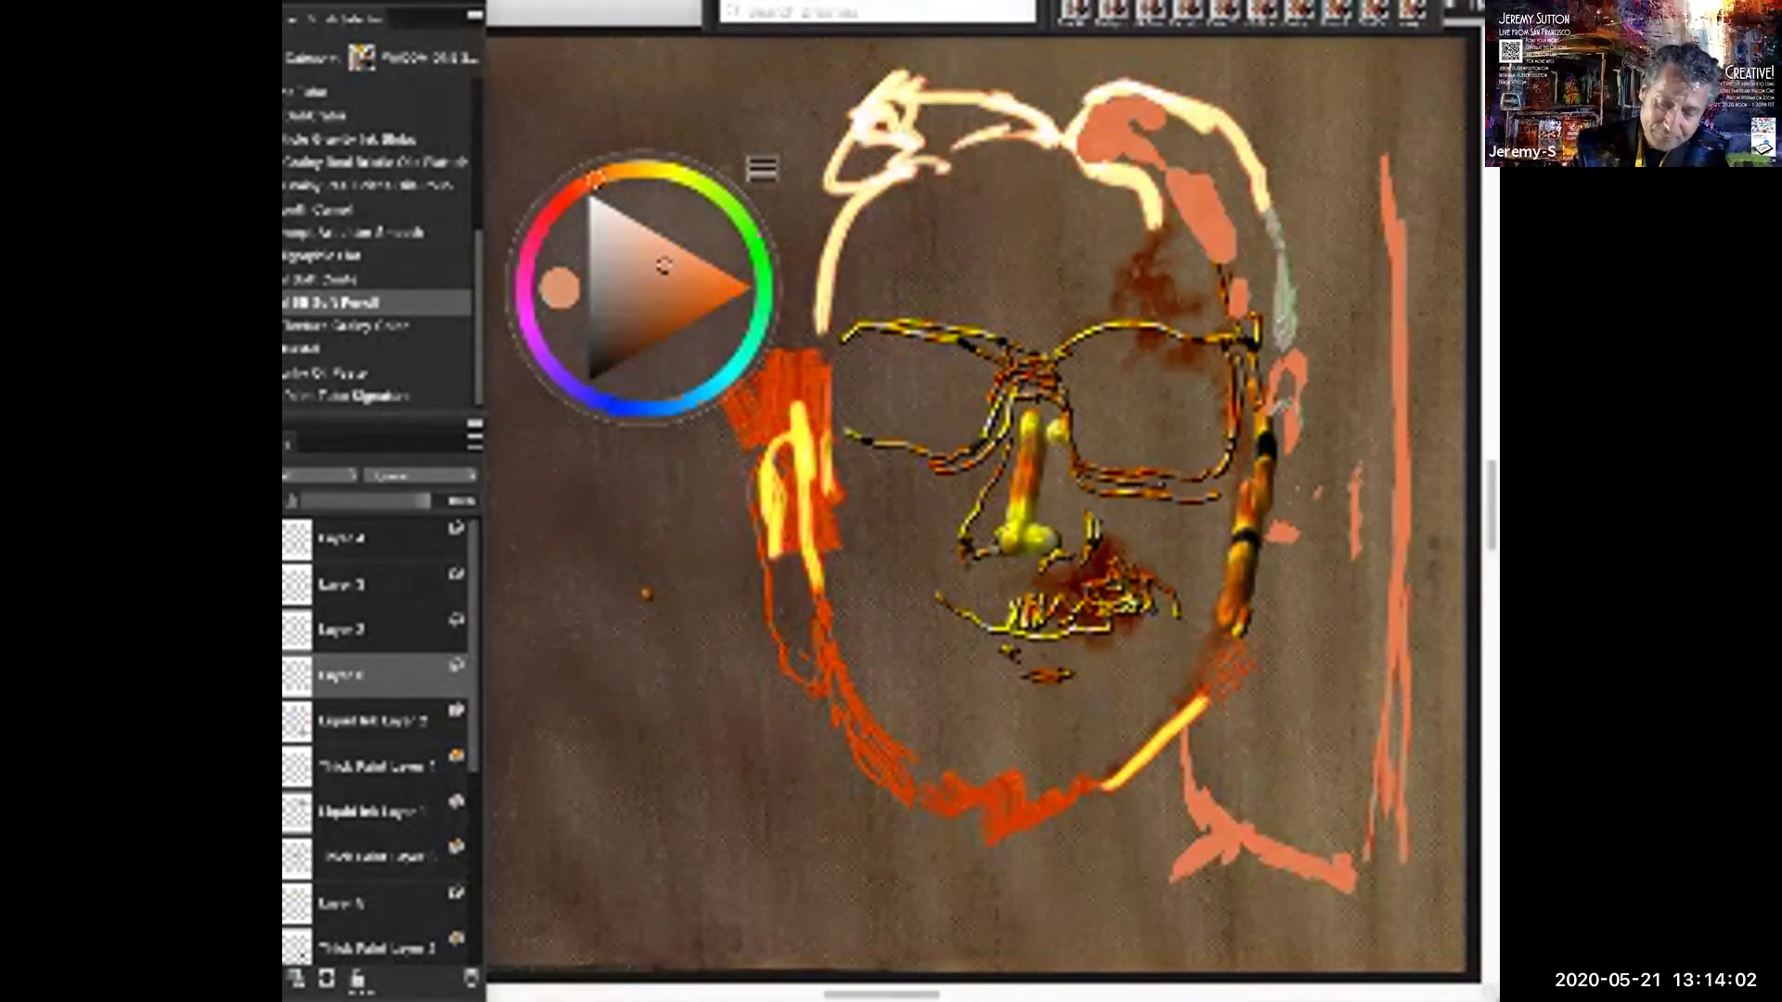
Sketch the shirt collar, neckline and both shoulders in thin salmon lines with the Real 6B Soft Pencil
{"action": "left_click_drag", "start_coordinate": [1357, 876], "coordinate": [1433, 944]}
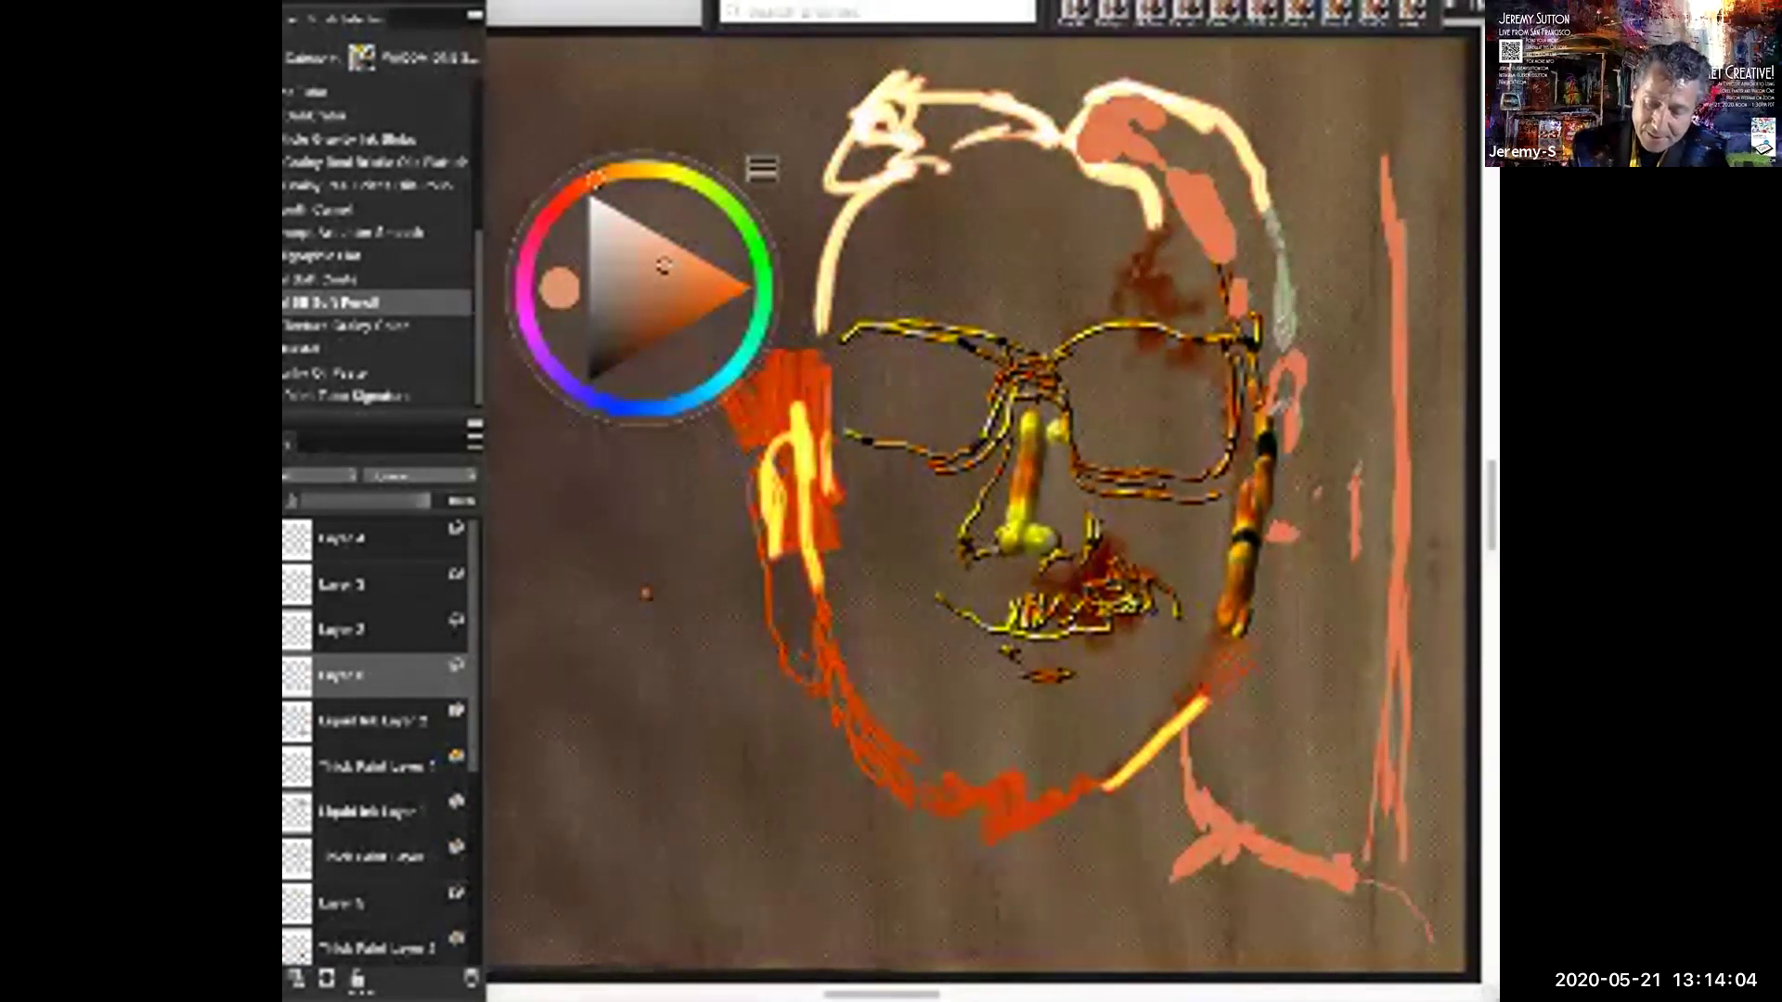
{"action": "mouse_move", "coordinate": [938, 804]}
{"action": "left_mouse_down"}
{"action": "mouse_move", "coordinate": [1028, 926]}
{"action": "mouse_move", "coordinate": [1120, 930]}
{"action": "mouse_move", "coordinate": [1188, 881]}
{"action": "left_mouse_up"}
{"action": "mouse_move", "coordinate": [838, 748]}
{"action": "left_mouse_down"}
{"action": "mouse_move", "coordinate": [893, 858]}
{"action": "mouse_move", "coordinate": [822, 733]}
{"action": "mouse_move", "coordinate": [787, 813]}
{"action": "mouse_move", "coordinate": [865, 824]}
{"action": "mouse_move", "coordinate": [849, 873]}
{"action": "mouse_move", "coordinate": [868, 895]}
{"action": "mouse_move", "coordinate": [795, 805]}
{"action": "mouse_move", "coordinate": [809, 791]}
{"action": "left_mouse_up"}
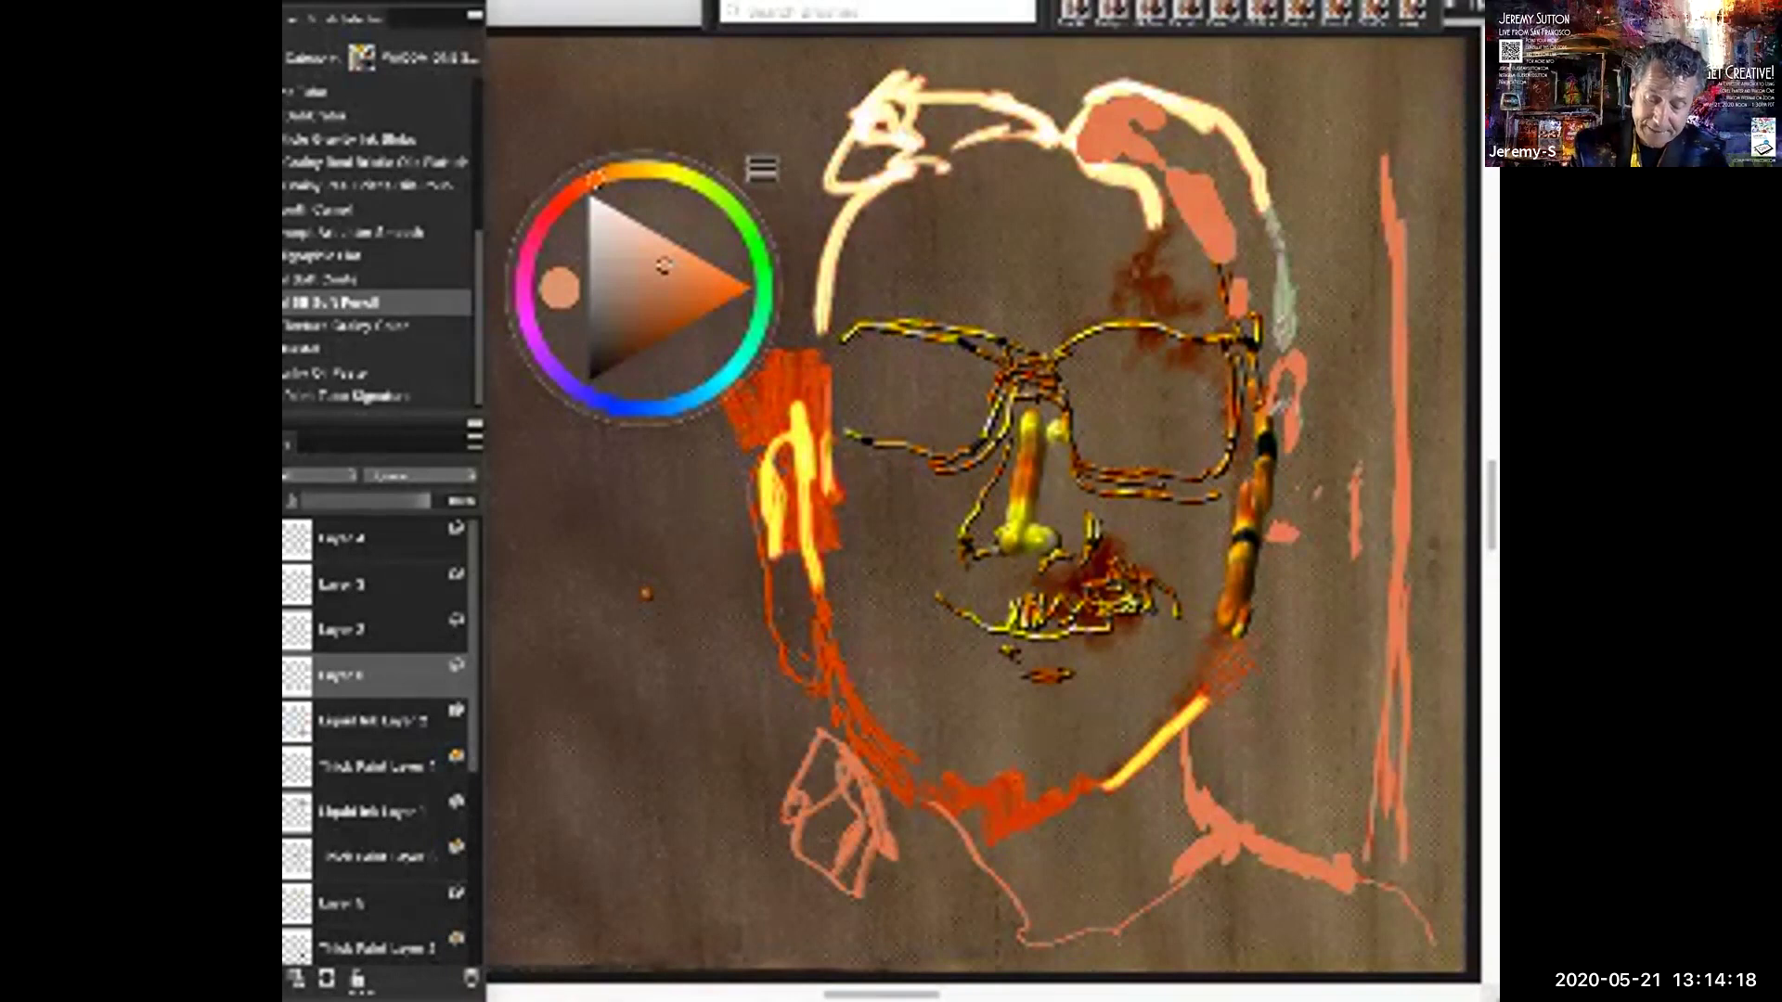
{"action": "mouse_move", "coordinate": [914, 857]}
{"action": "left_mouse_down"}
{"action": "mouse_move", "coordinate": [919, 887]}
{"action": "mouse_move", "coordinate": [896, 874]}
{"action": "mouse_move", "coordinate": [844, 907]}
{"action": "mouse_move", "coordinate": [986, 956]}
{"action": "left_mouse_up"}
{"action": "mouse_move", "coordinate": [780, 796]}
{"action": "left_mouse_down"}
{"action": "mouse_move", "coordinate": [512, 921]}
{"action": "mouse_move", "coordinate": [607, 959]}
{"action": "mouse_move", "coordinate": [637, 898]}
{"action": "mouse_move", "coordinate": [660, 906]}
{"action": "mouse_move", "coordinate": [763, 840]}
{"action": "left_mouse_up"}
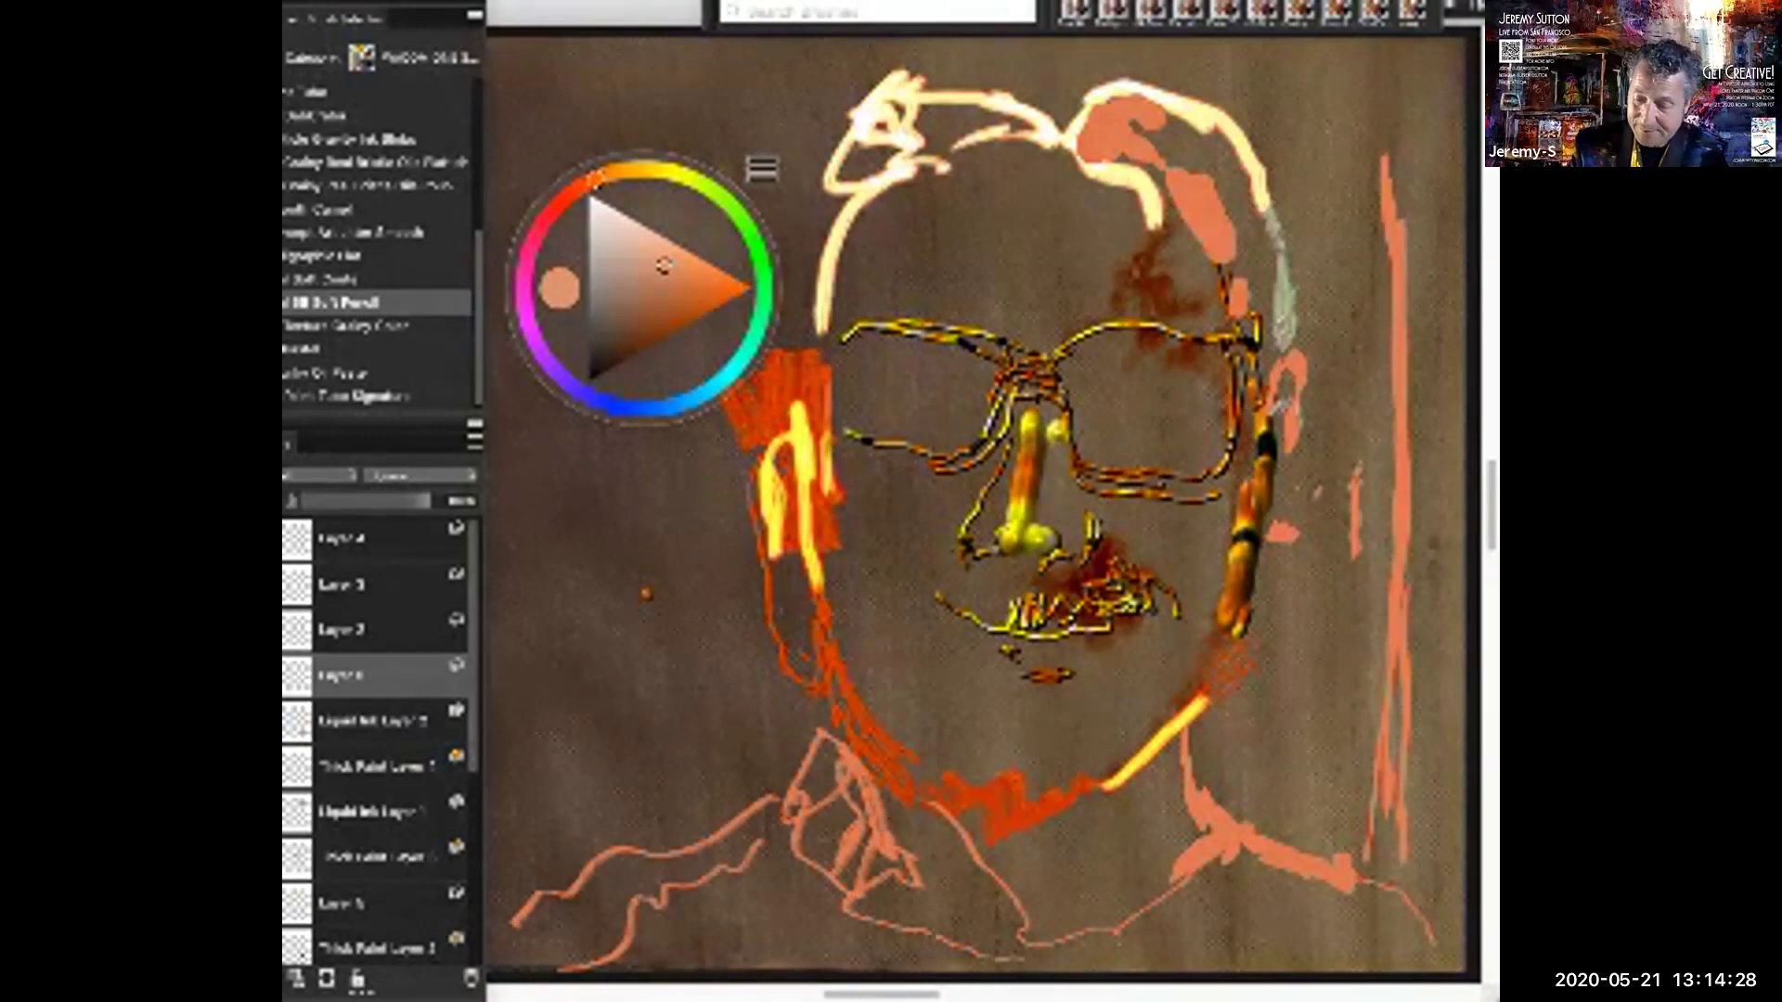
{"action": "mouse_move", "coordinate": [1301, 852]}
{"action": "left_mouse_down"}
{"action": "mouse_move", "coordinate": [1378, 867]}
{"action": "mouse_move", "coordinate": [1429, 919]}
{"action": "left_mouse_up"}
{"action": "left_click_drag", "start_coordinate": [1061, 815], "coordinate": [1090, 900]}
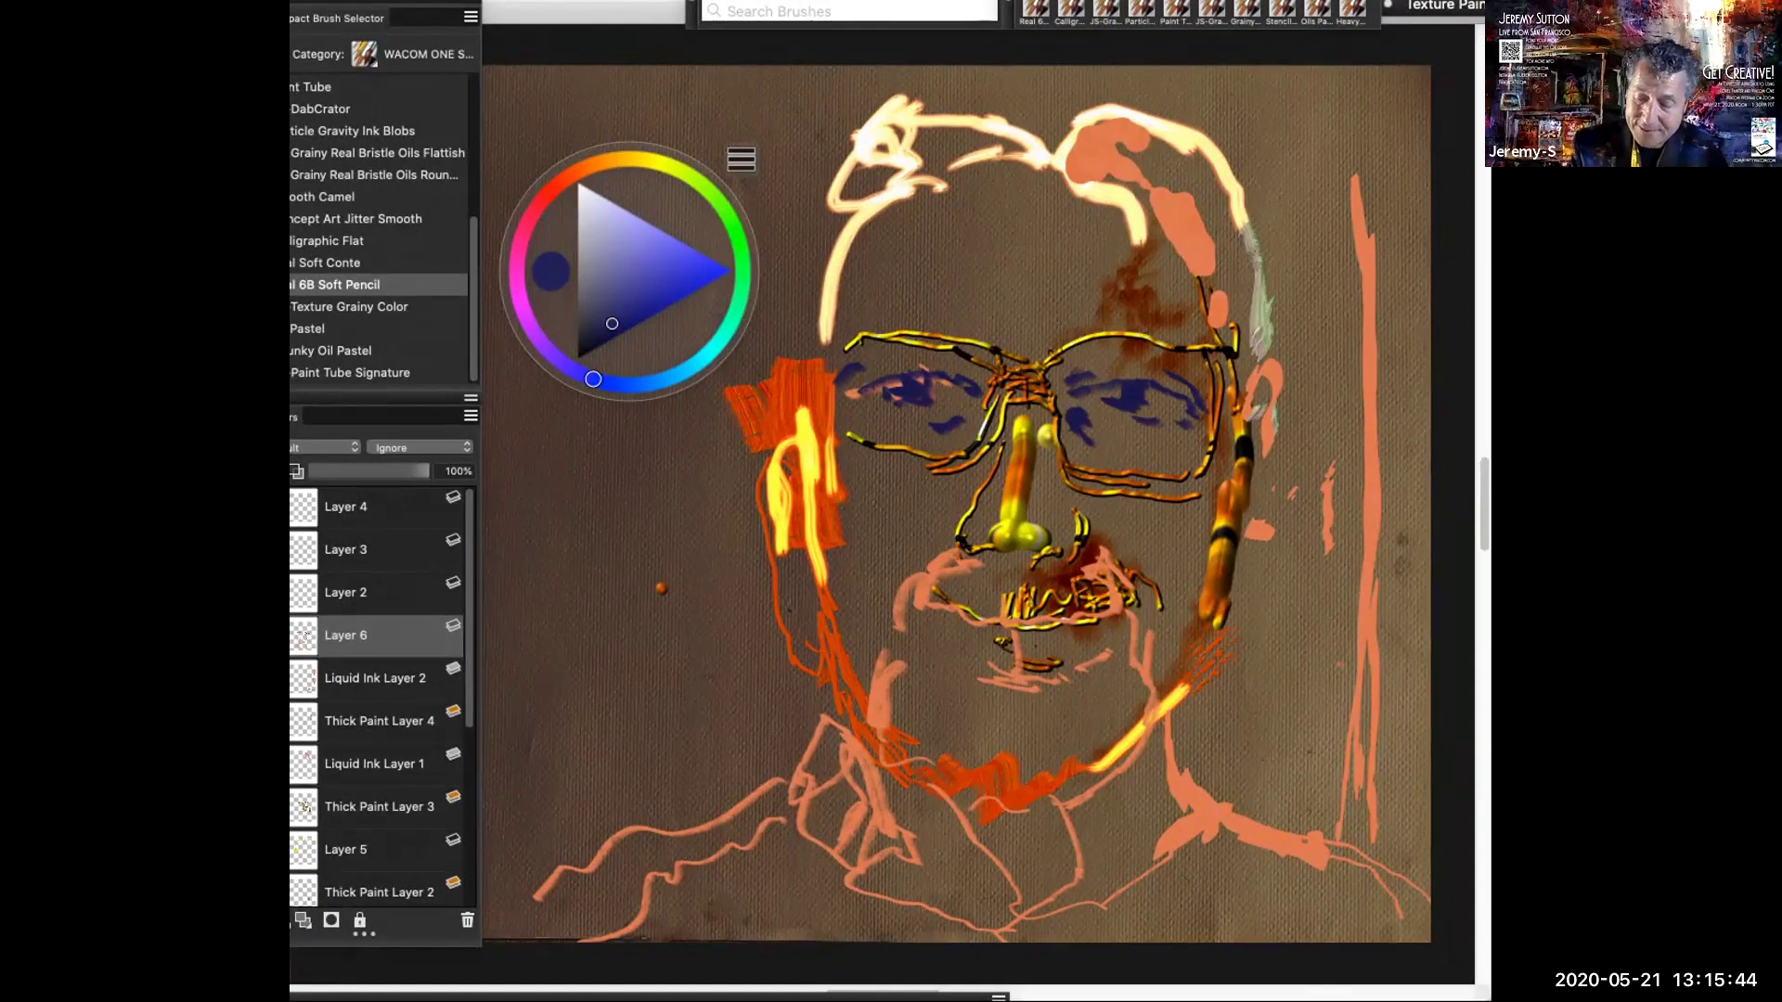
Draw dark navy pencil shadows at the right nostril, nose bridge, right hairline, right ear and below the mouth
{"action": "left_click_drag", "start_coordinate": [1032, 554], "coordinate": [1060, 540]}
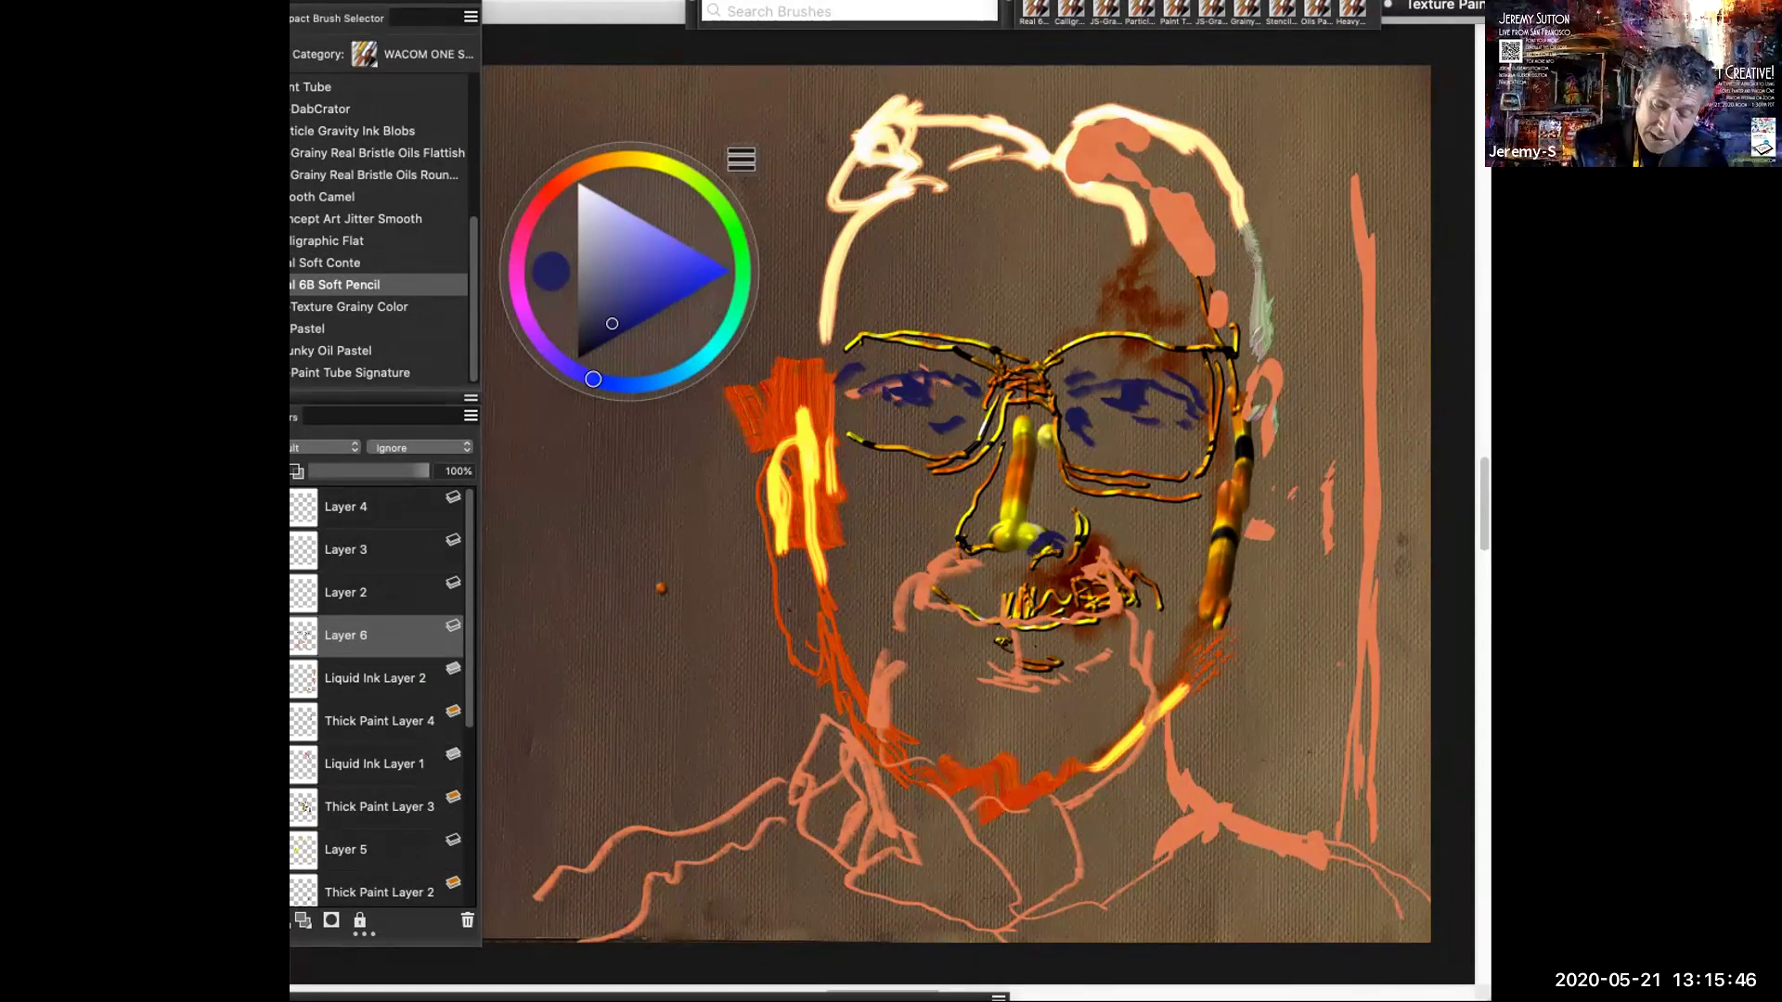
{"action": "mouse_move", "coordinate": [1044, 410]}
{"action": "left_mouse_down"}
{"action": "mouse_move", "coordinate": [1052, 461]}
{"action": "mouse_move", "coordinate": [1049, 428]}
{"action": "left_mouse_up"}
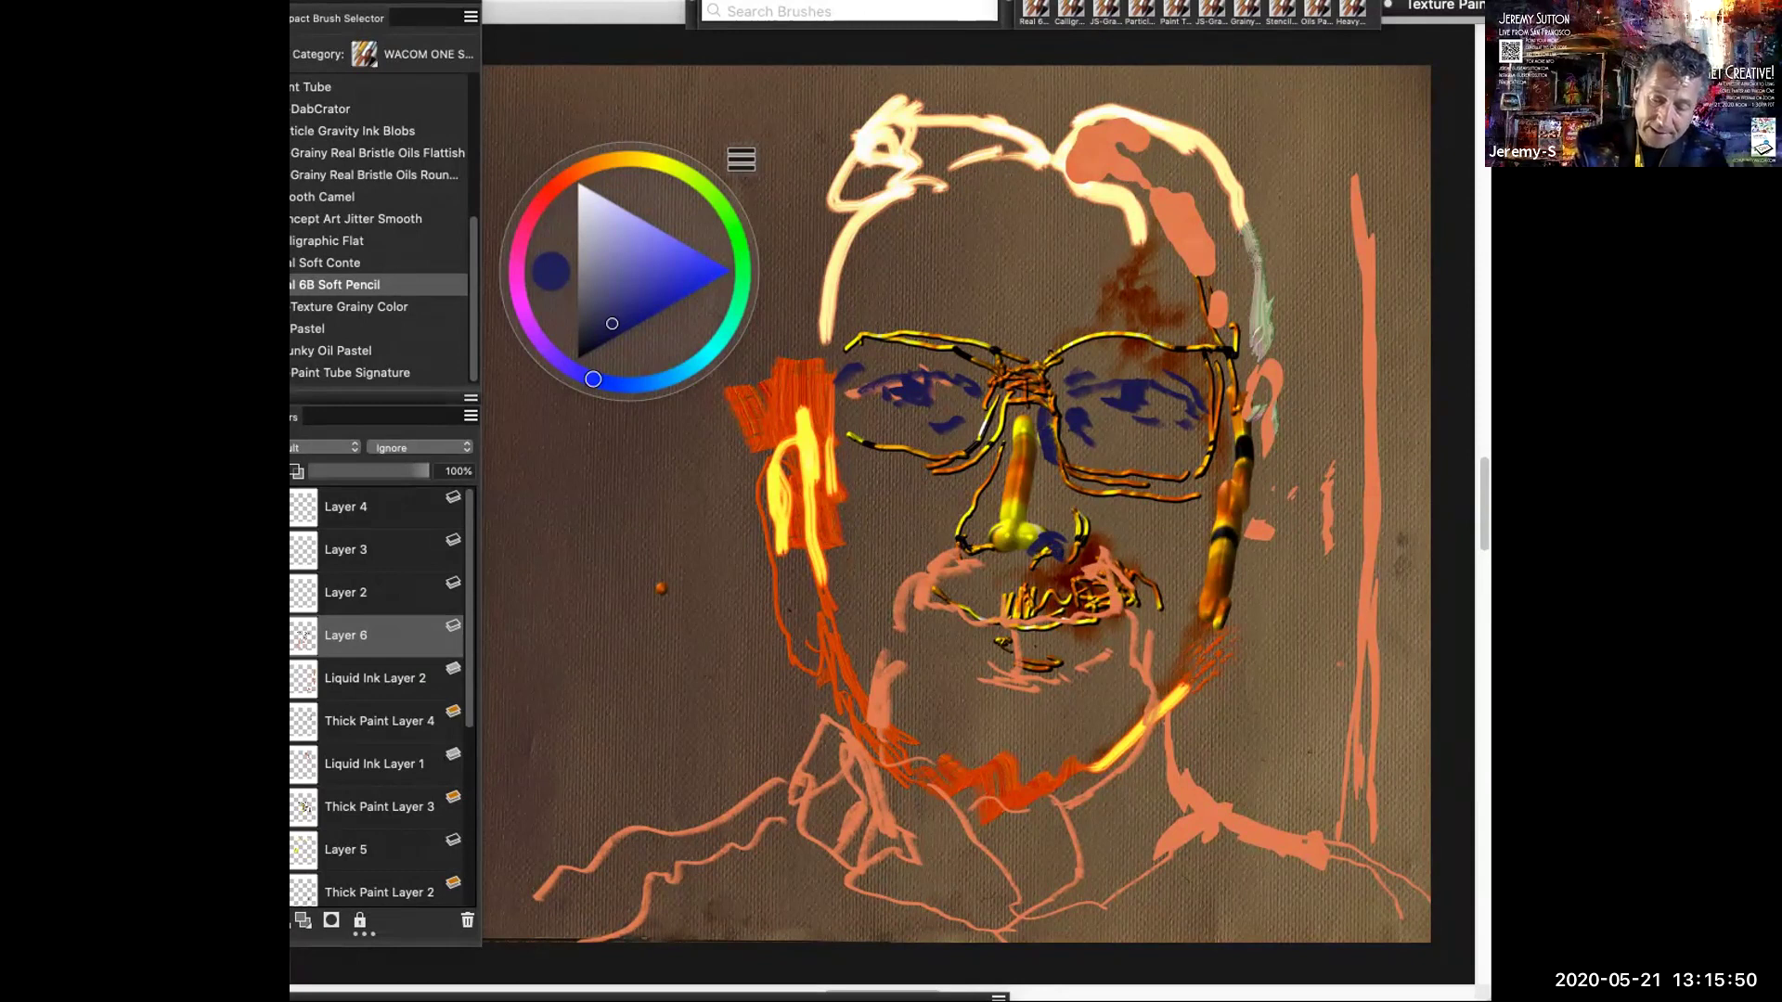
{"action": "mouse_move", "coordinate": [1083, 179]}
{"action": "left_mouse_down"}
{"action": "mouse_move", "coordinate": [1179, 215]}
{"action": "mouse_move", "coordinate": [1202, 303]}
{"action": "left_mouse_up"}
{"action": "mouse_move", "coordinate": [1239, 416]}
{"action": "left_mouse_down"}
{"action": "mouse_move", "coordinate": [1272, 401]}
{"action": "mouse_move", "coordinate": [1269, 476]}
{"action": "left_mouse_up"}
{"action": "mouse_move", "coordinate": [1249, 546]}
{"action": "left_mouse_down"}
{"action": "mouse_move", "coordinate": [1219, 573]}
{"action": "mouse_move", "coordinate": [1254, 556]}
{"action": "mouse_move", "coordinate": [1269, 518]}
{"action": "left_mouse_up"}
{"action": "left_click_drag", "start_coordinate": [1032, 651], "coordinate": [1023, 691]}
Pick a pale cream-yellow colour and pencil highlights on the left moustache, nose side and tip, and left ear
{"action": "mouse_move", "coordinate": [618, 248]}
{"action": "left_mouse_down"}
{"action": "mouse_move", "coordinate": [604, 216]}
{"action": "mouse_move", "coordinate": [644, 160]}
{"action": "mouse_move", "coordinate": [1136, 262]}
{"action": "mouse_move", "coordinate": [716, 157]}
{"action": "left_mouse_up"}
{"action": "left_click", "coordinate": [616, 159]}
{"action": "left_click", "coordinate": [622, 228]}
{"action": "left_click_drag", "start_coordinate": [603, 390], "coordinate": [622, 385]}
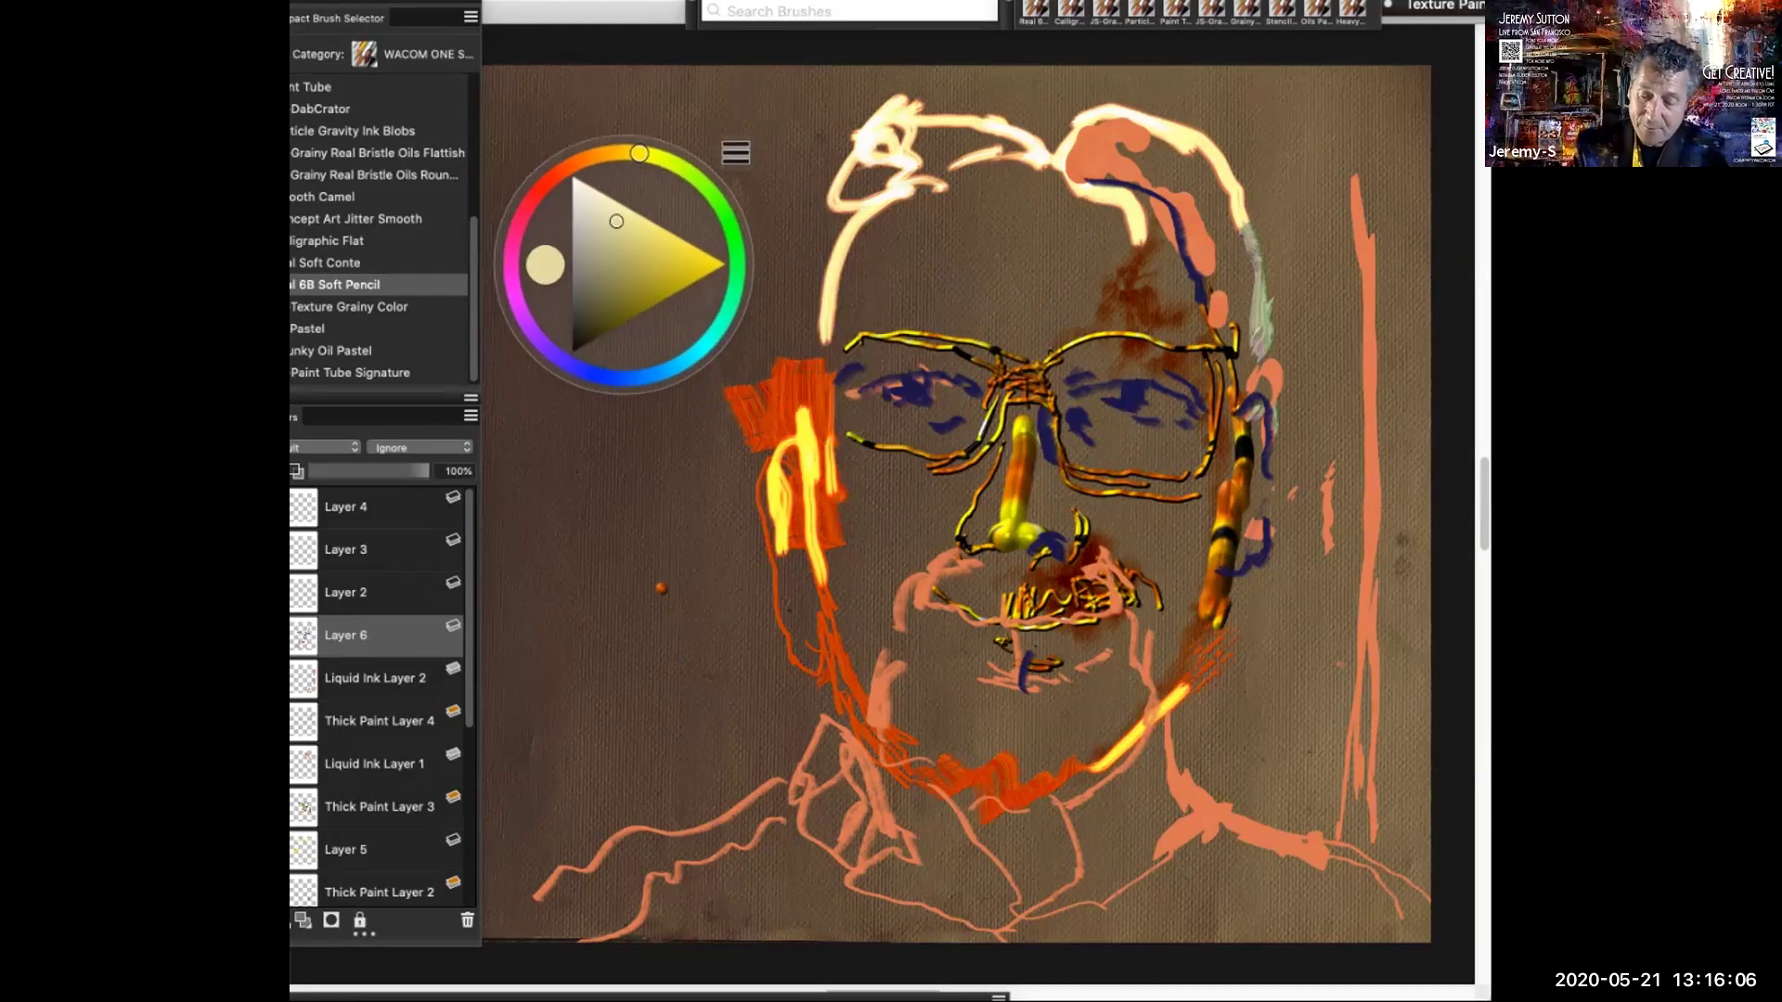
{"action": "mouse_move", "coordinate": [942, 574]}
{"action": "left_mouse_down"}
{"action": "mouse_move", "coordinate": [902, 608]}
{"action": "mouse_move", "coordinate": [939, 566]}
{"action": "mouse_move", "coordinate": [973, 585]}
{"action": "mouse_move", "coordinate": [989, 560]}
{"action": "left_mouse_up"}
{"action": "mouse_move", "coordinate": [1008, 472]}
{"action": "left_mouse_down"}
{"action": "mouse_move", "coordinate": [964, 532]}
{"action": "mouse_move", "coordinate": [1000, 503]}
{"action": "left_mouse_up"}
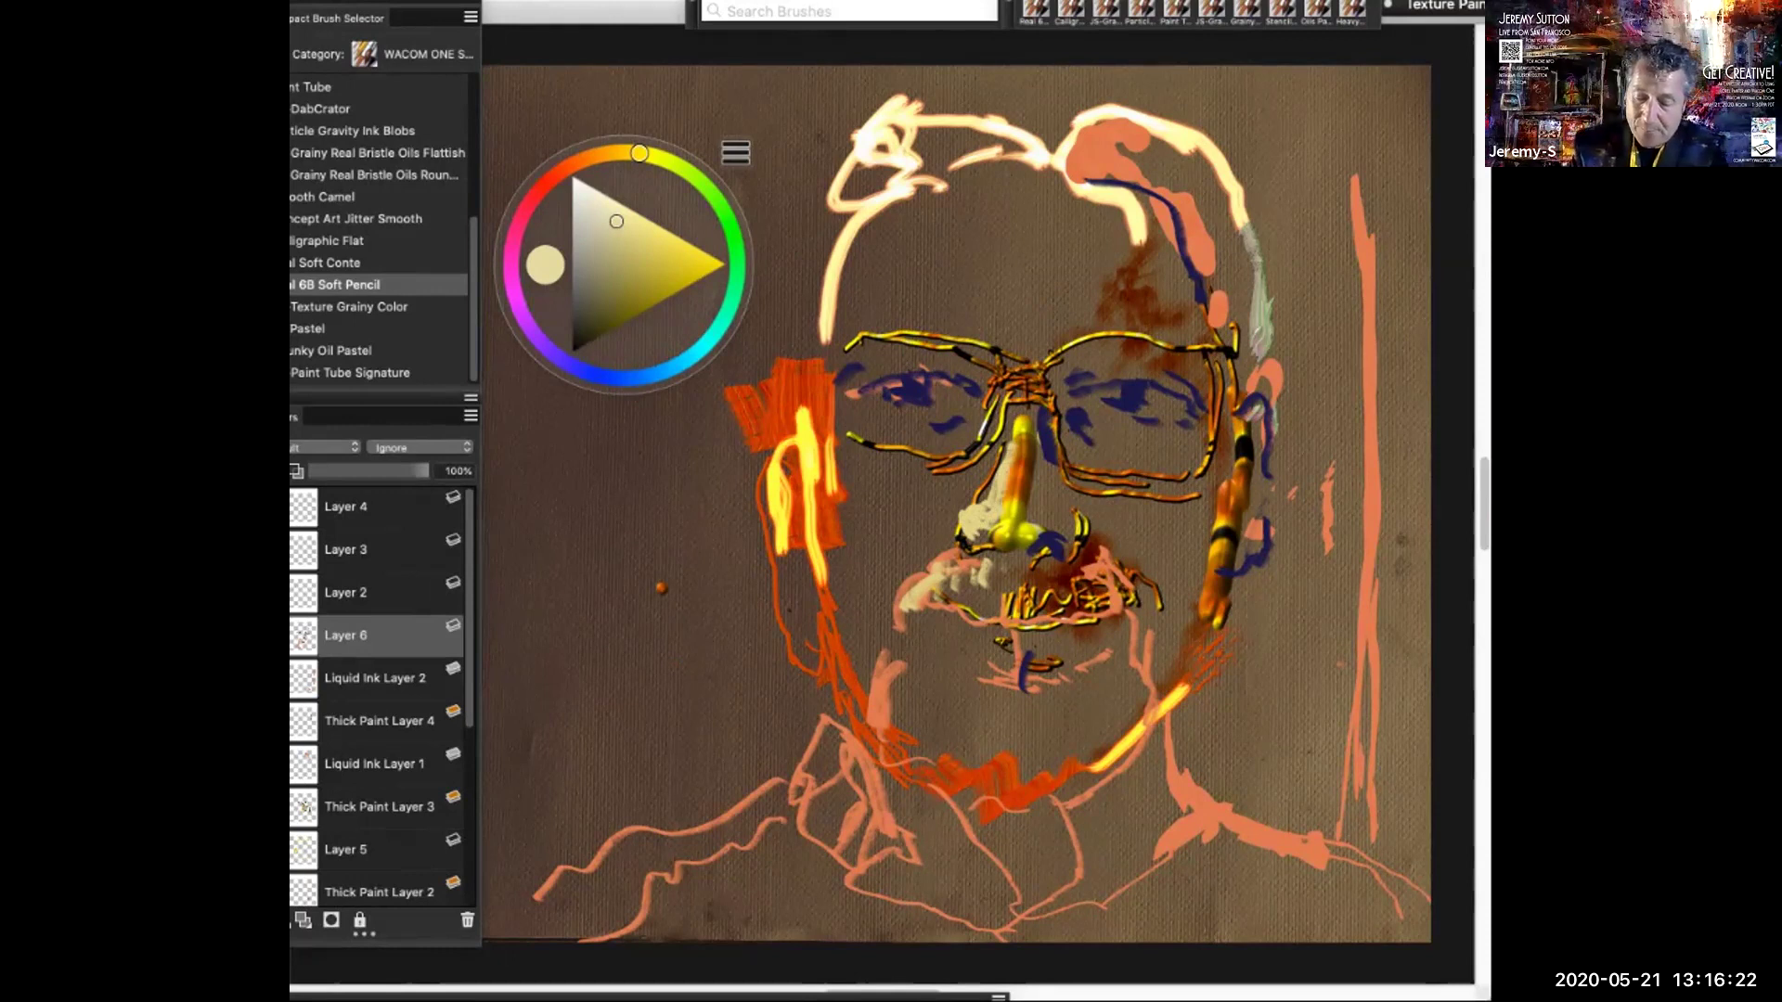
{"action": "mouse_move", "coordinate": [807, 520]}
{"action": "left_mouse_down"}
{"action": "mouse_move", "coordinate": [784, 493]}
{"action": "mouse_move", "coordinate": [794, 552]}
{"action": "left_mouse_up"}
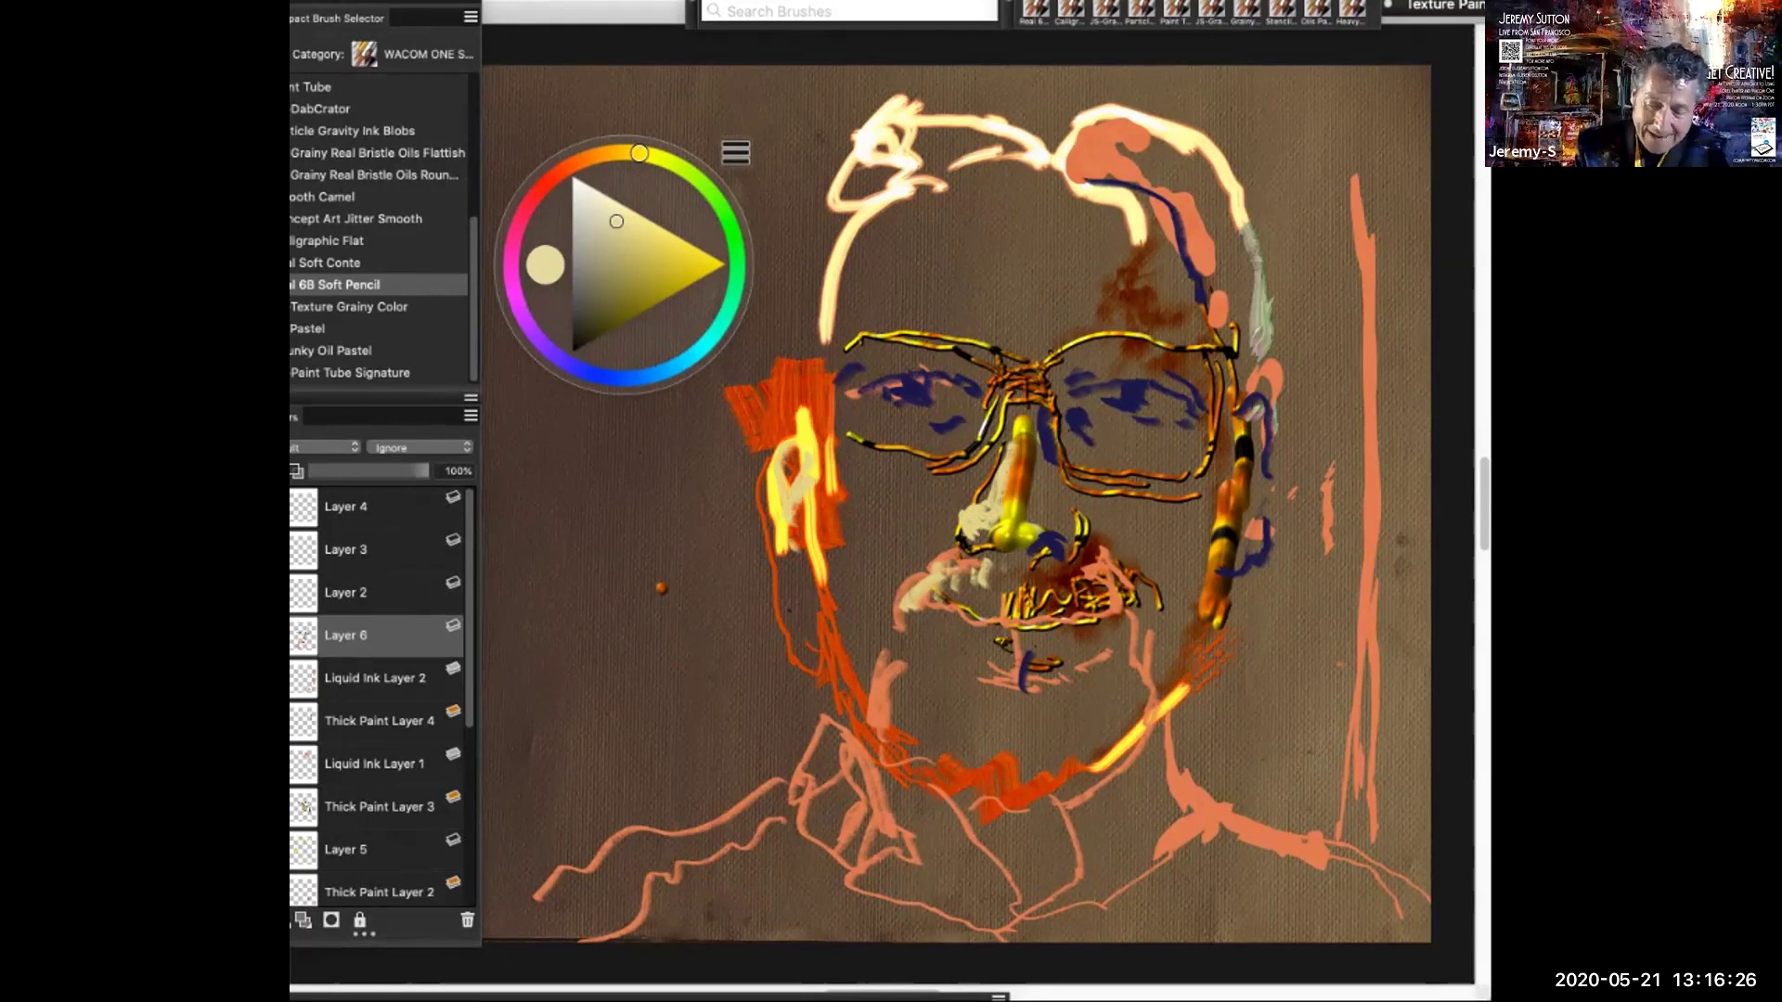
{"action": "mouse_move", "coordinate": [977, 544]}
{"action": "left_mouse_down"}
{"action": "mouse_move", "coordinate": [1018, 561]}
{"action": "mouse_move", "coordinate": [1073, 511]}
{"action": "left_mouse_up"}
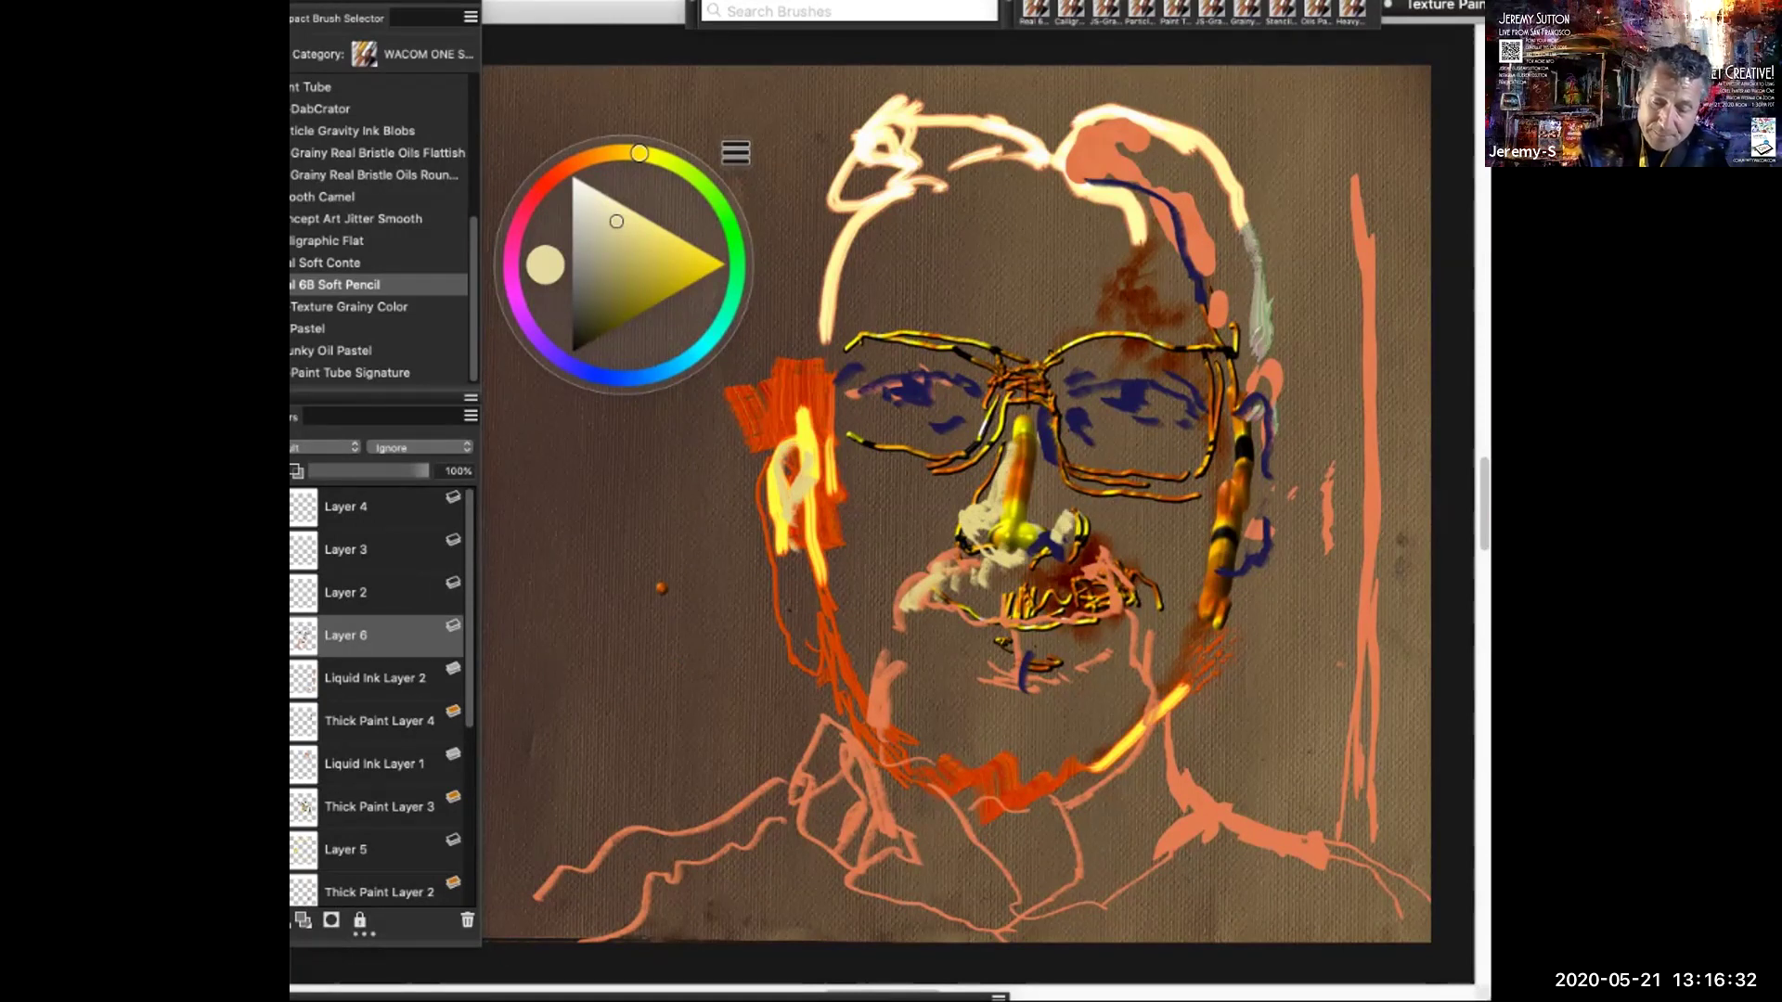
Hatch cream pencil highlights on the left side of the forehead and fill a patch below the left half of the mouth
{"action": "mouse_move", "coordinate": [859, 311]}
{"action": "left_mouse_down"}
{"action": "mouse_move", "coordinate": [896, 215]}
{"action": "mouse_move", "coordinate": [900, 283]}
{"action": "mouse_move", "coordinate": [920, 199]}
{"action": "mouse_move", "coordinate": [951, 214]}
{"action": "left_mouse_up"}
{"action": "left_click_drag", "start_coordinate": [882, 253], "coordinate": [931, 247]}
{"action": "left_click_drag", "start_coordinate": [913, 633], "coordinate": [1016, 664]}
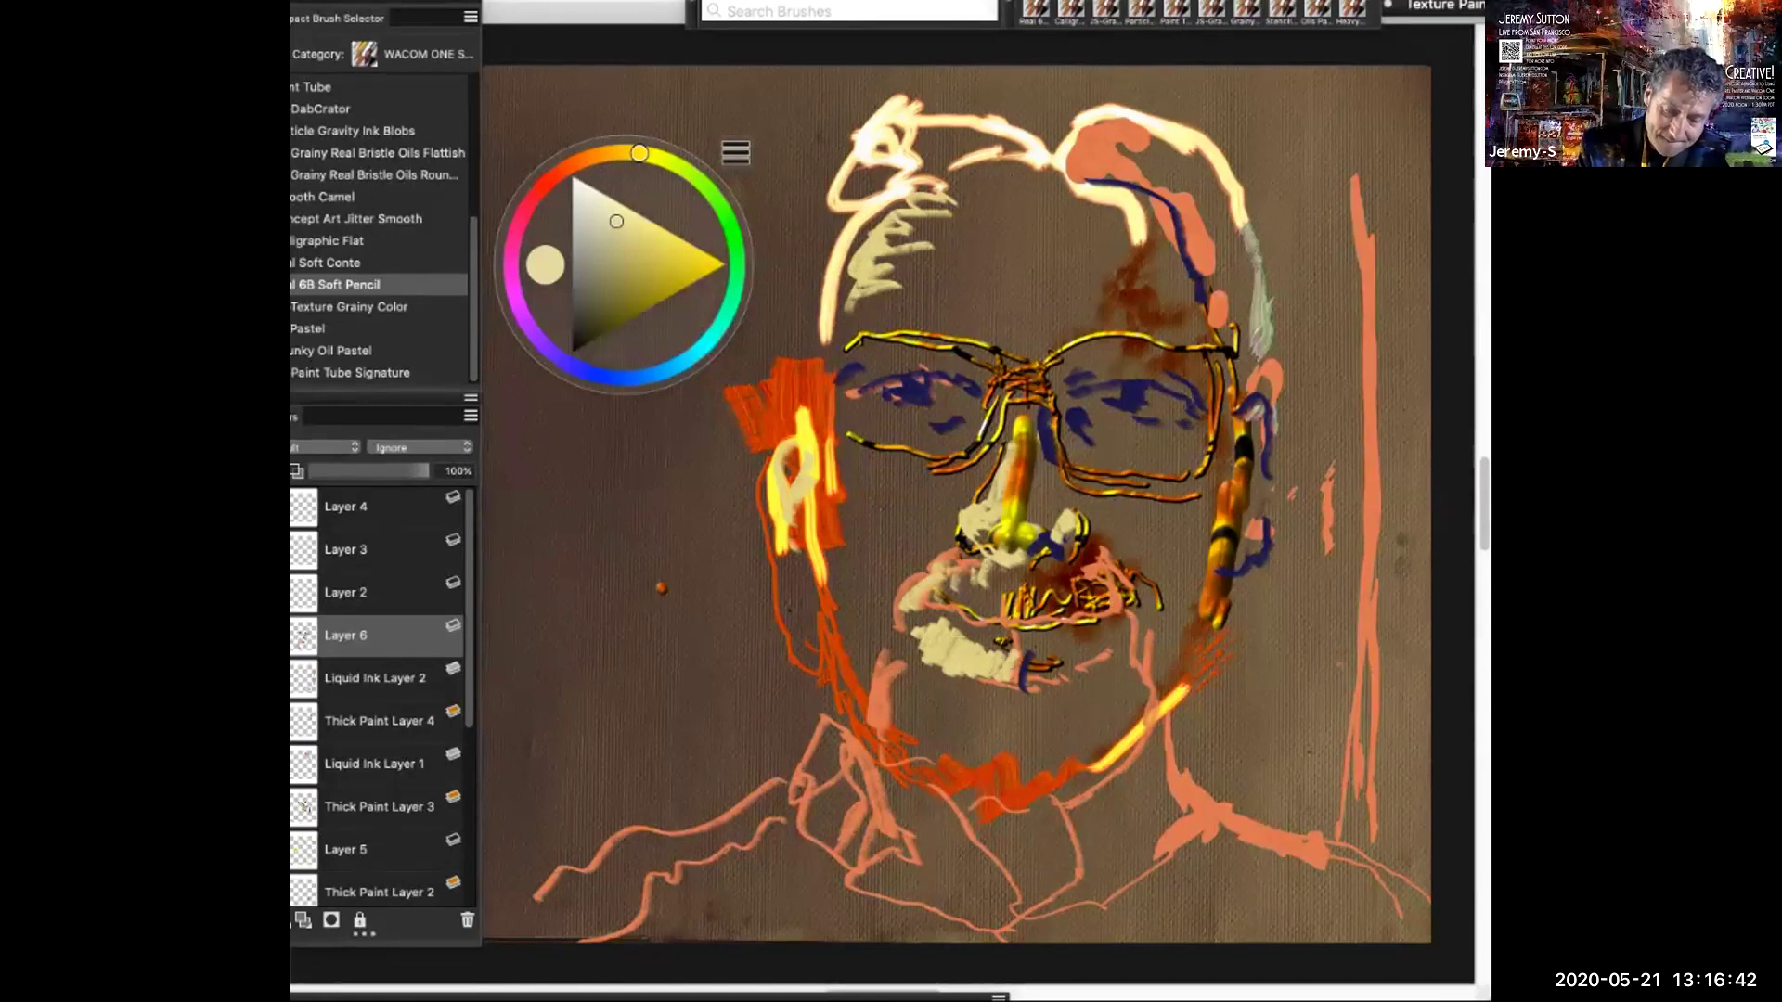
Switch to the JS-Texture Grainy Color brush and paint textured patches between the right jawline and shoulder
{"action": "right_click", "coordinate": [1169, 373]}
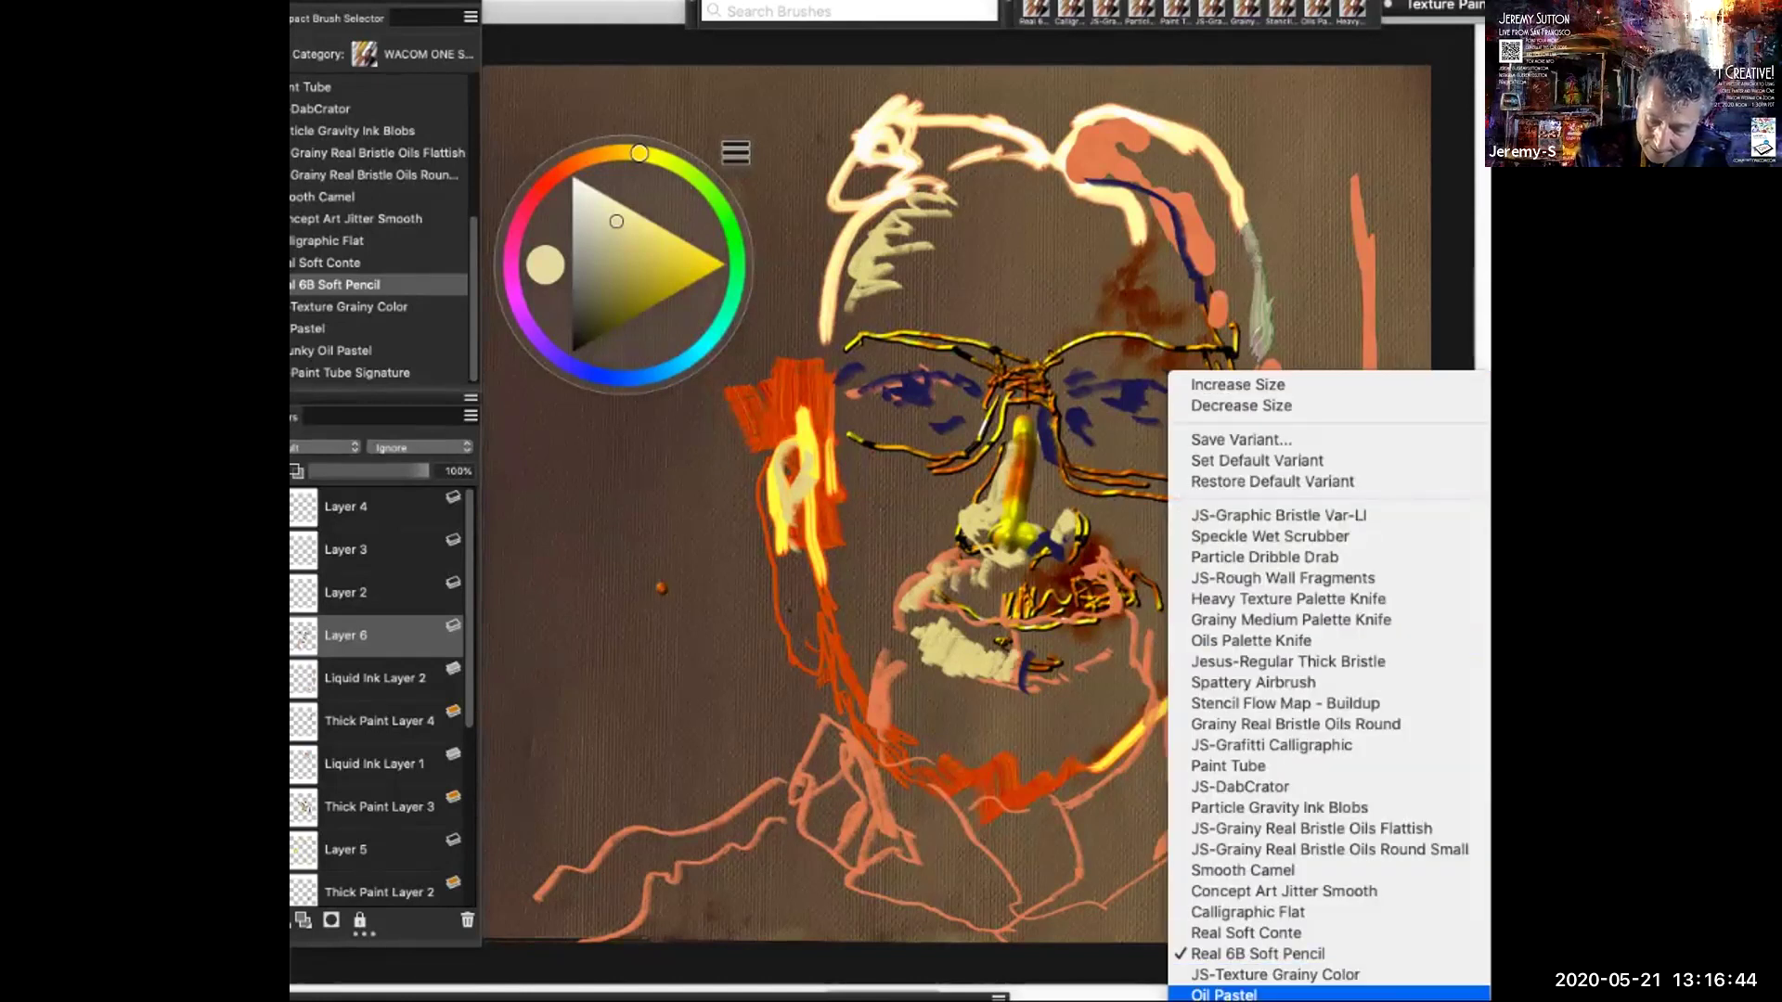
{"action": "left_click", "coordinate": [1274, 975]}
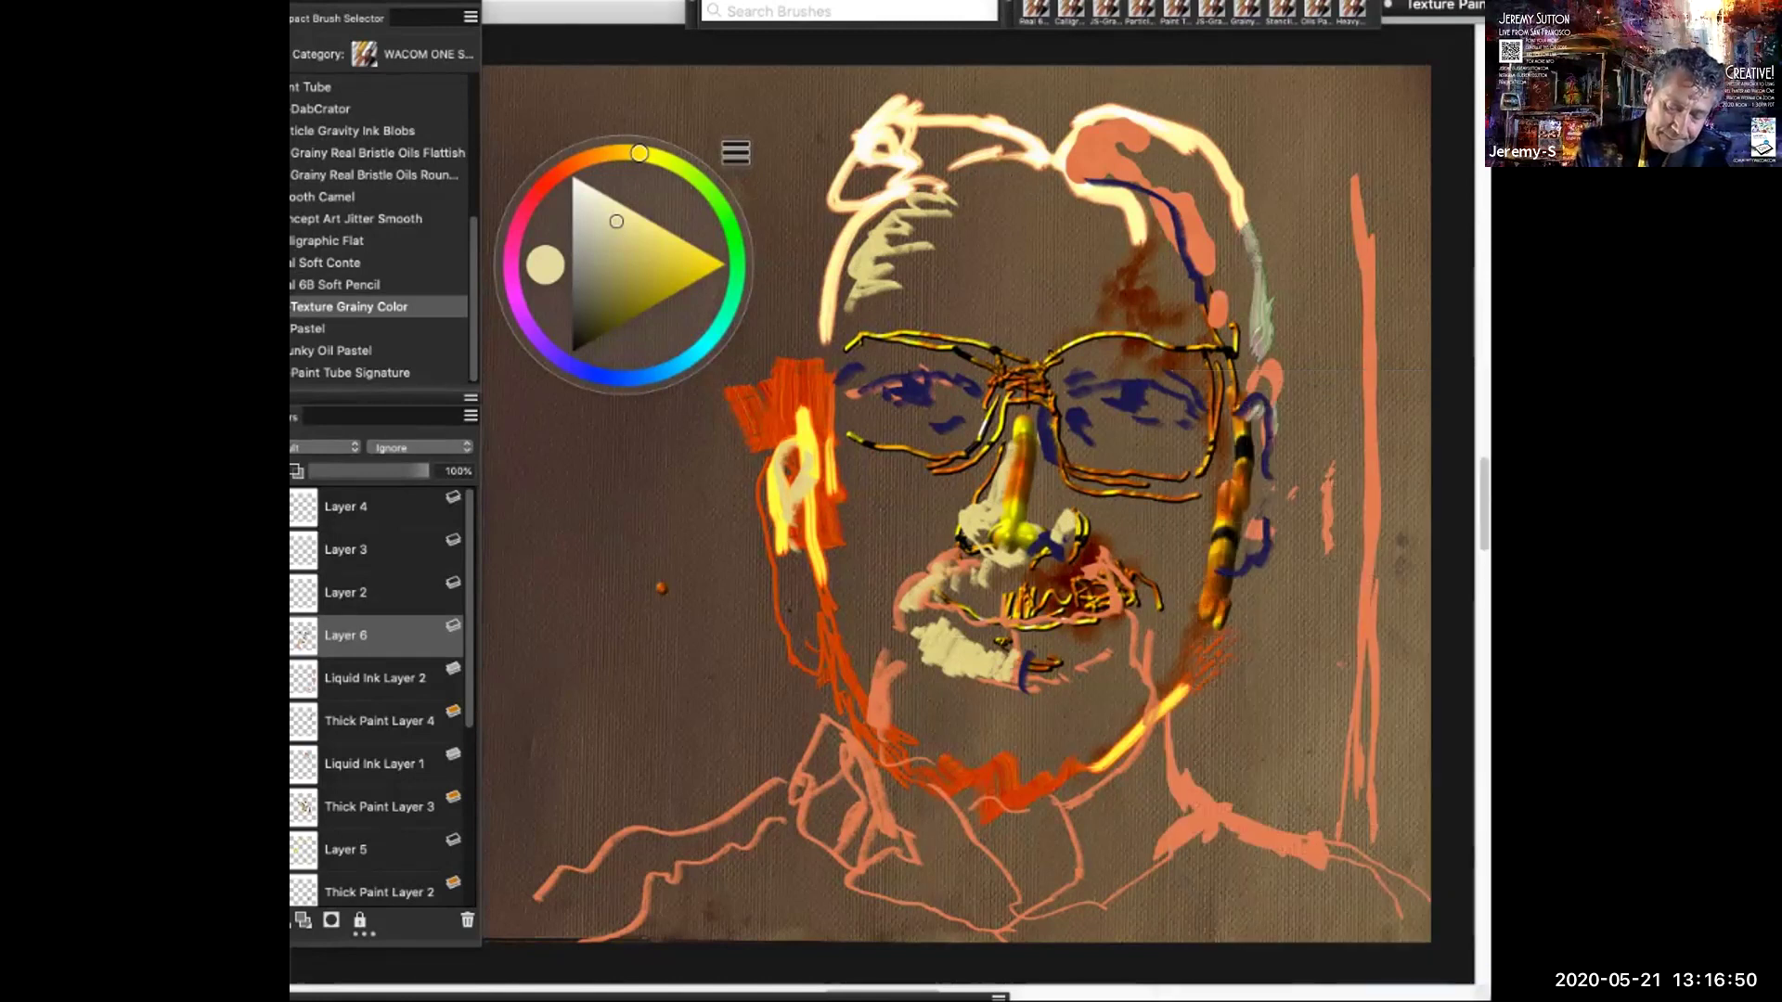
{"action": "mouse_move", "coordinate": [1259, 710]}
{"action": "left_mouse_down"}
{"action": "mouse_move", "coordinate": [1260, 770]}
{"action": "mouse_move", "coordinate": [1242, 733]}
{"action": "mouse_move", "coordinate": [1238, 753]}
{"action": "left_mouse_up"}
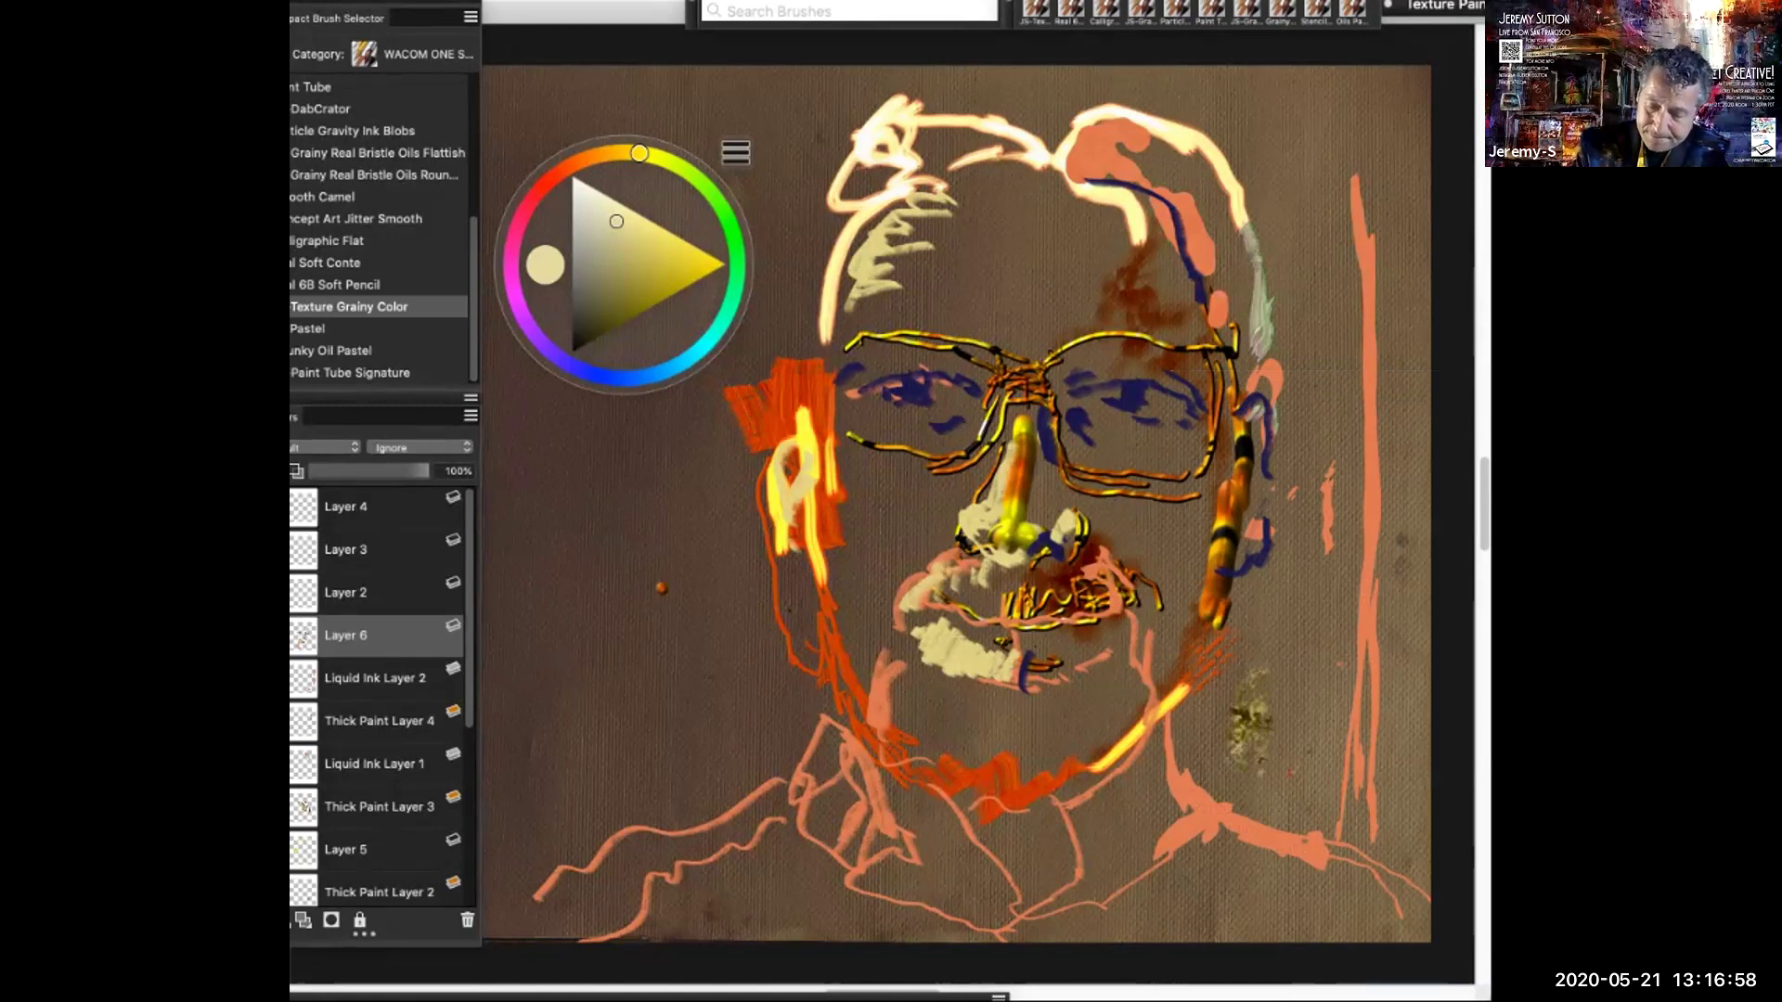
{"action": "mouse_move", "coordinate": [1269, 730]}
{"action": "left_mouse_down"}
{"action": "mouse_move", "coordinate": [1292, 726]}
{"action": "mouse_move", "coordinate": [1300, 689]}
{"action": "mouse_move", "coordinate": [1299, 734]}
{"action": "mouse_move", "coordinate": [1320, 670]}
{"action": "left_mouse_up"}
{"action": "mouse_move", "coordinate": [1195, 716]}
{"action": "left_mouse_down"}
{"action": "mouse_move", "coordinate": [1188, 761]}
{"action": "mouse_move", "coordinate": [1231, 795]}
{"action": "left_mouse_up"}
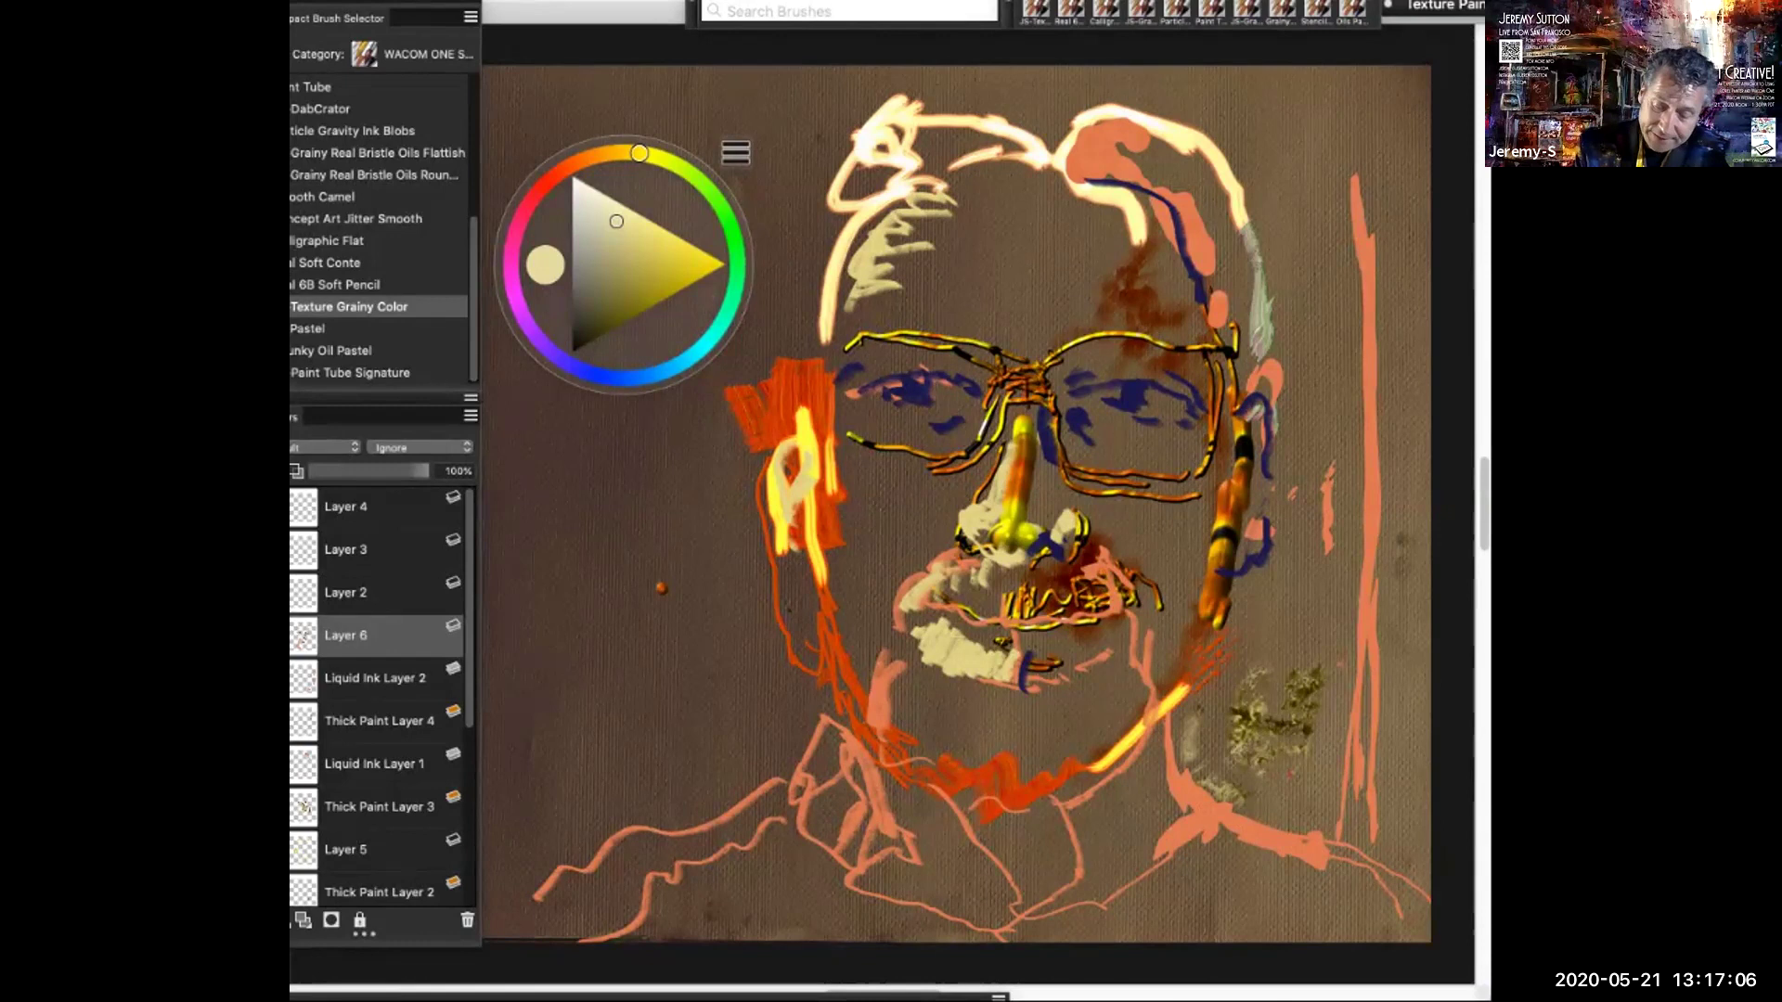
{"action": "left_click", "coordinate": [1304, 815]}
Switch to the Oil Pastel brush and paint a broad vertical cream stroke beside the textured patches above the right shoulder
{"action": "right_click", "coordinate": [1349, 572]}
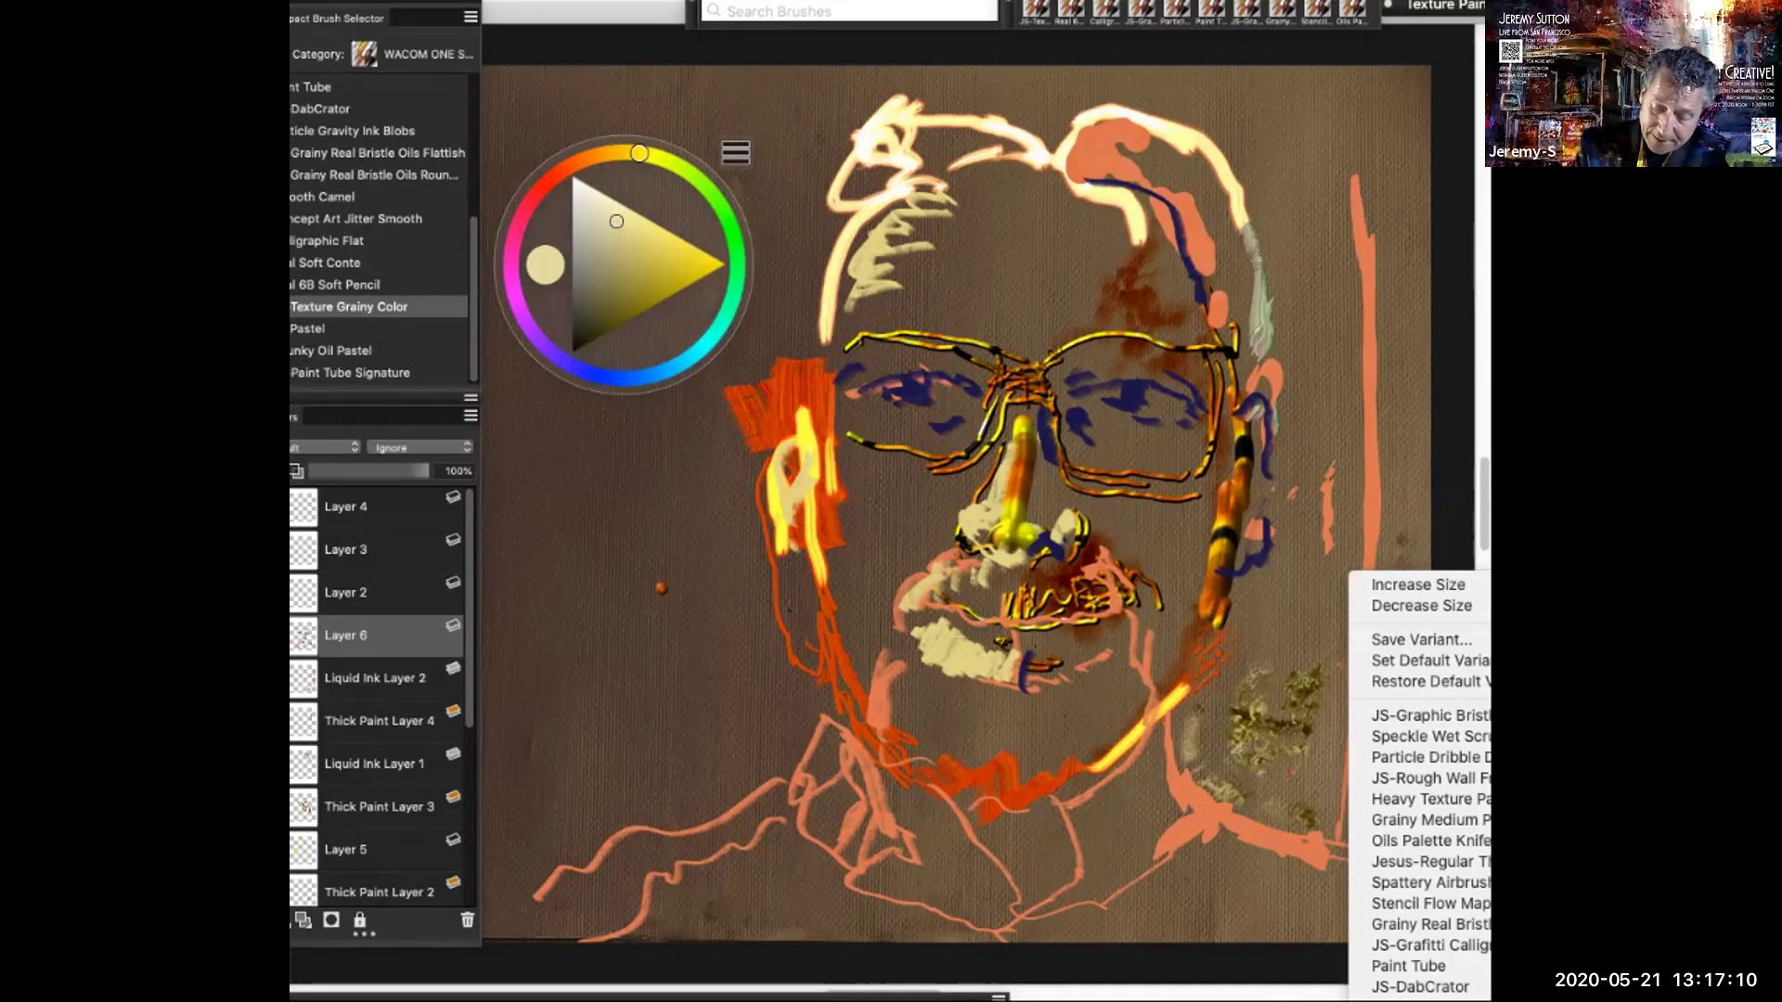
{"action": "mouse_move", "coordinate": [1420, 987]}
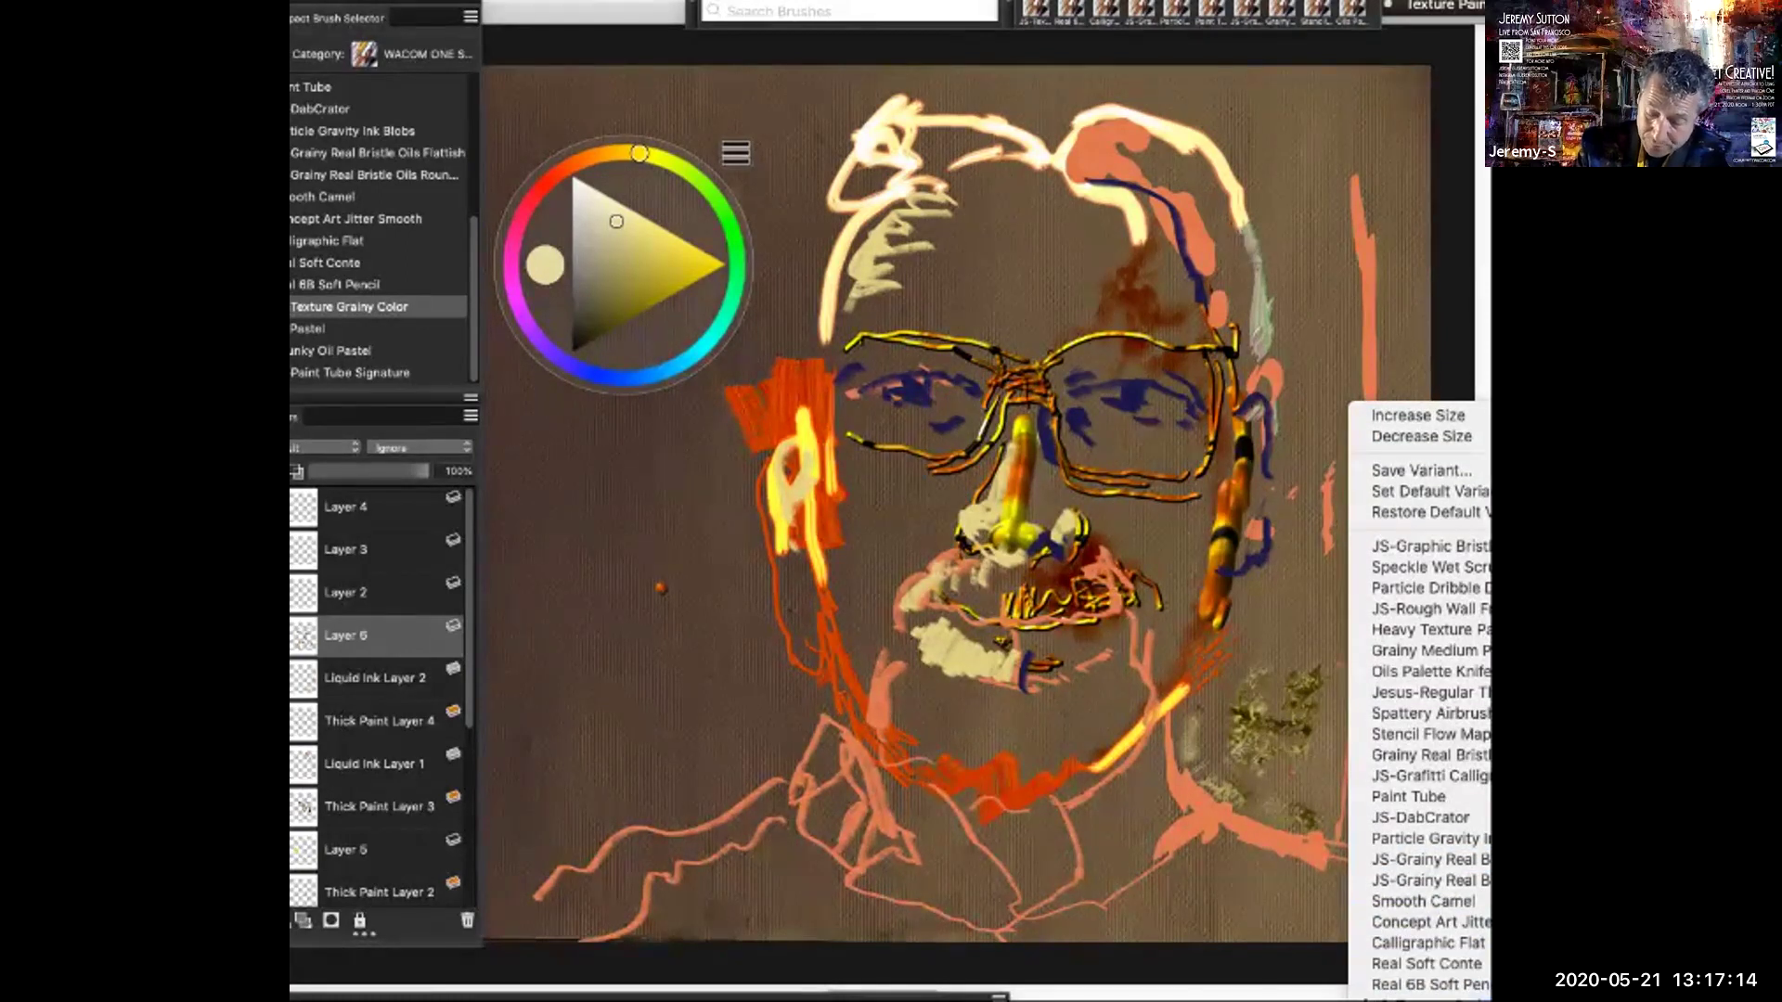
{"action": "left_click", "coordinate": [1420, 999]}
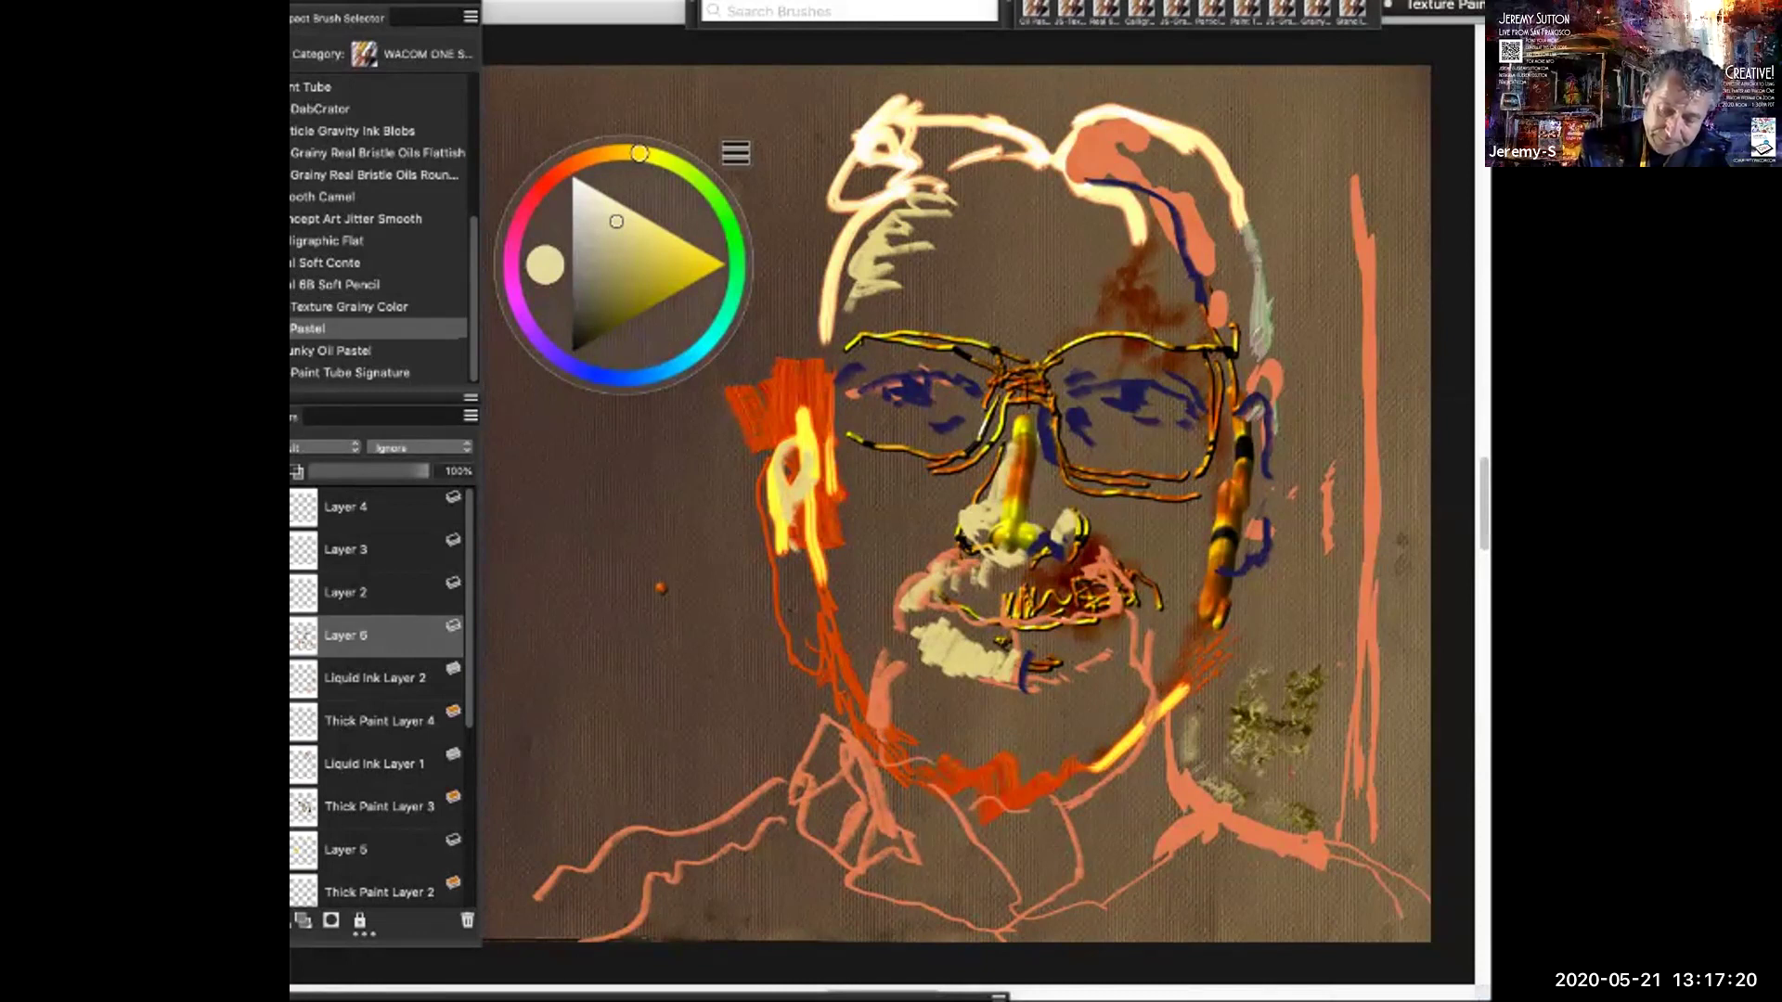
{"action": "left_click_drag", "start_coordinate": [1329, 698], "coordinate": [1323, 829]}
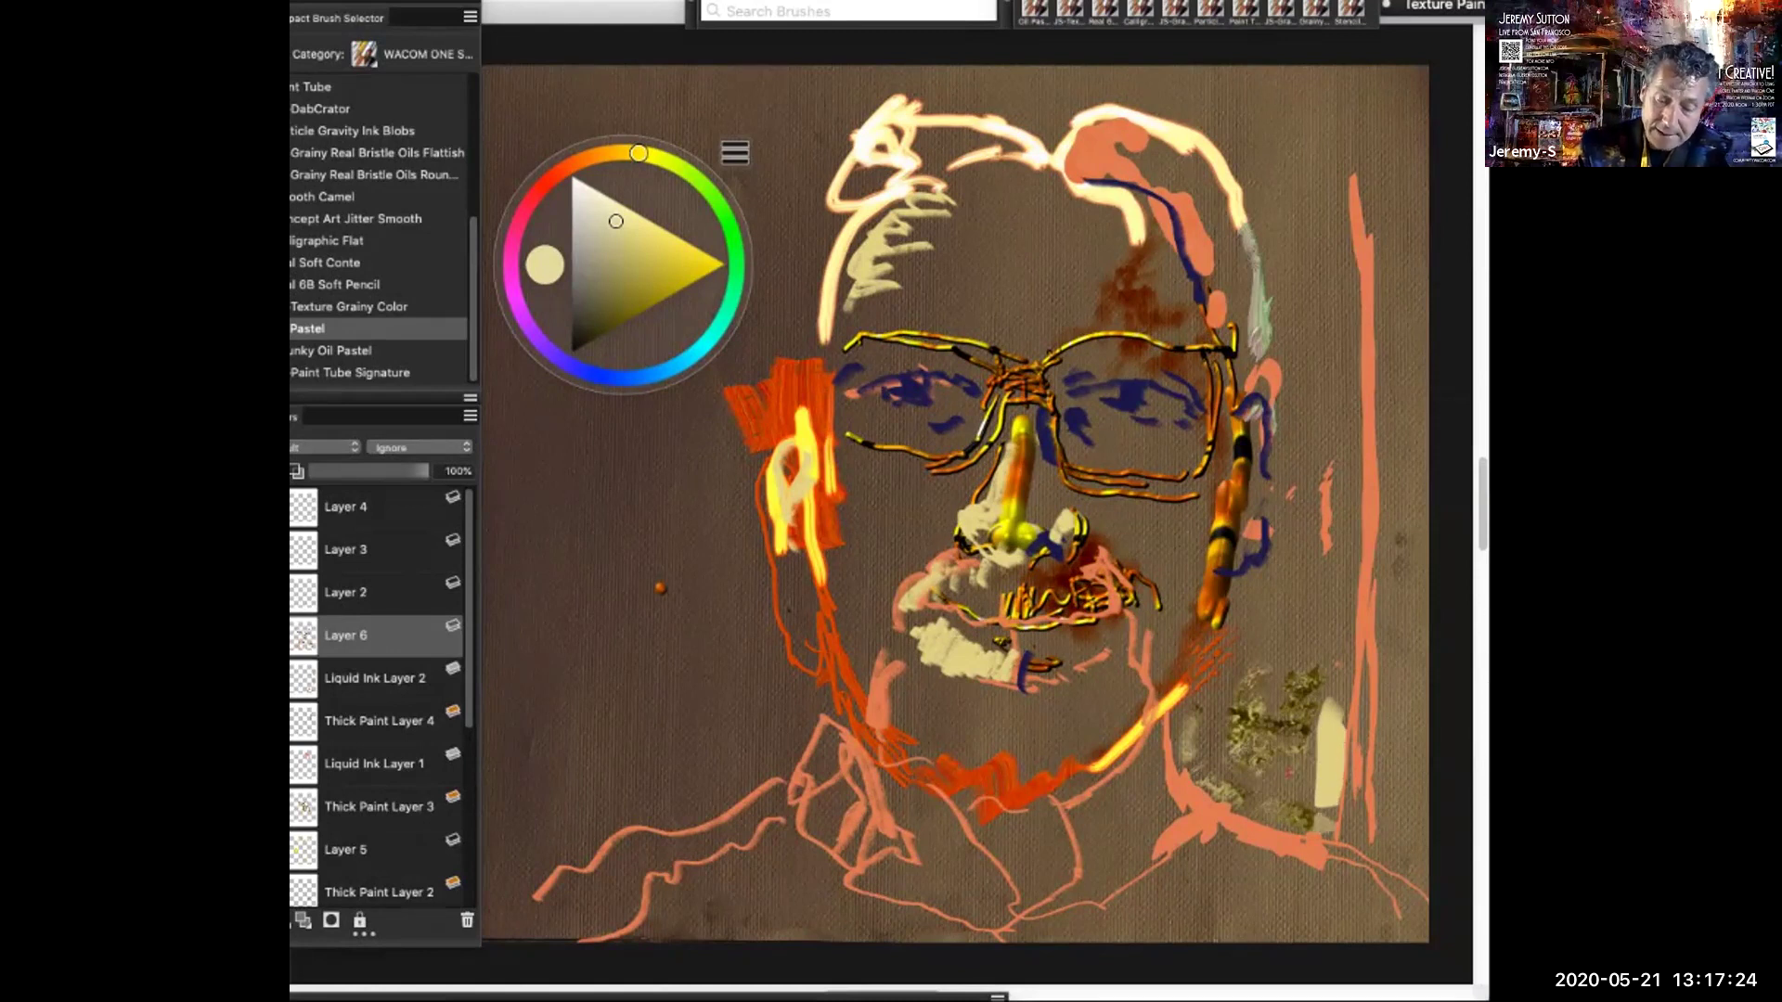
Fill the left side of the forehead with cream oil pastel and add highlights below the left eye and above the right eye
{"action": "mouse_move", "coordinate": [844, 327]}
{"action": "left_mouse_down"}
{"action": "mouse_move", "coordinate": [903, 204]}
{"action": "mouse_move", "coordinate": [885, 232]}
{"action": "mouse_move", "coordinate": [926, 199]}
{"action": "left_mouse_up"}
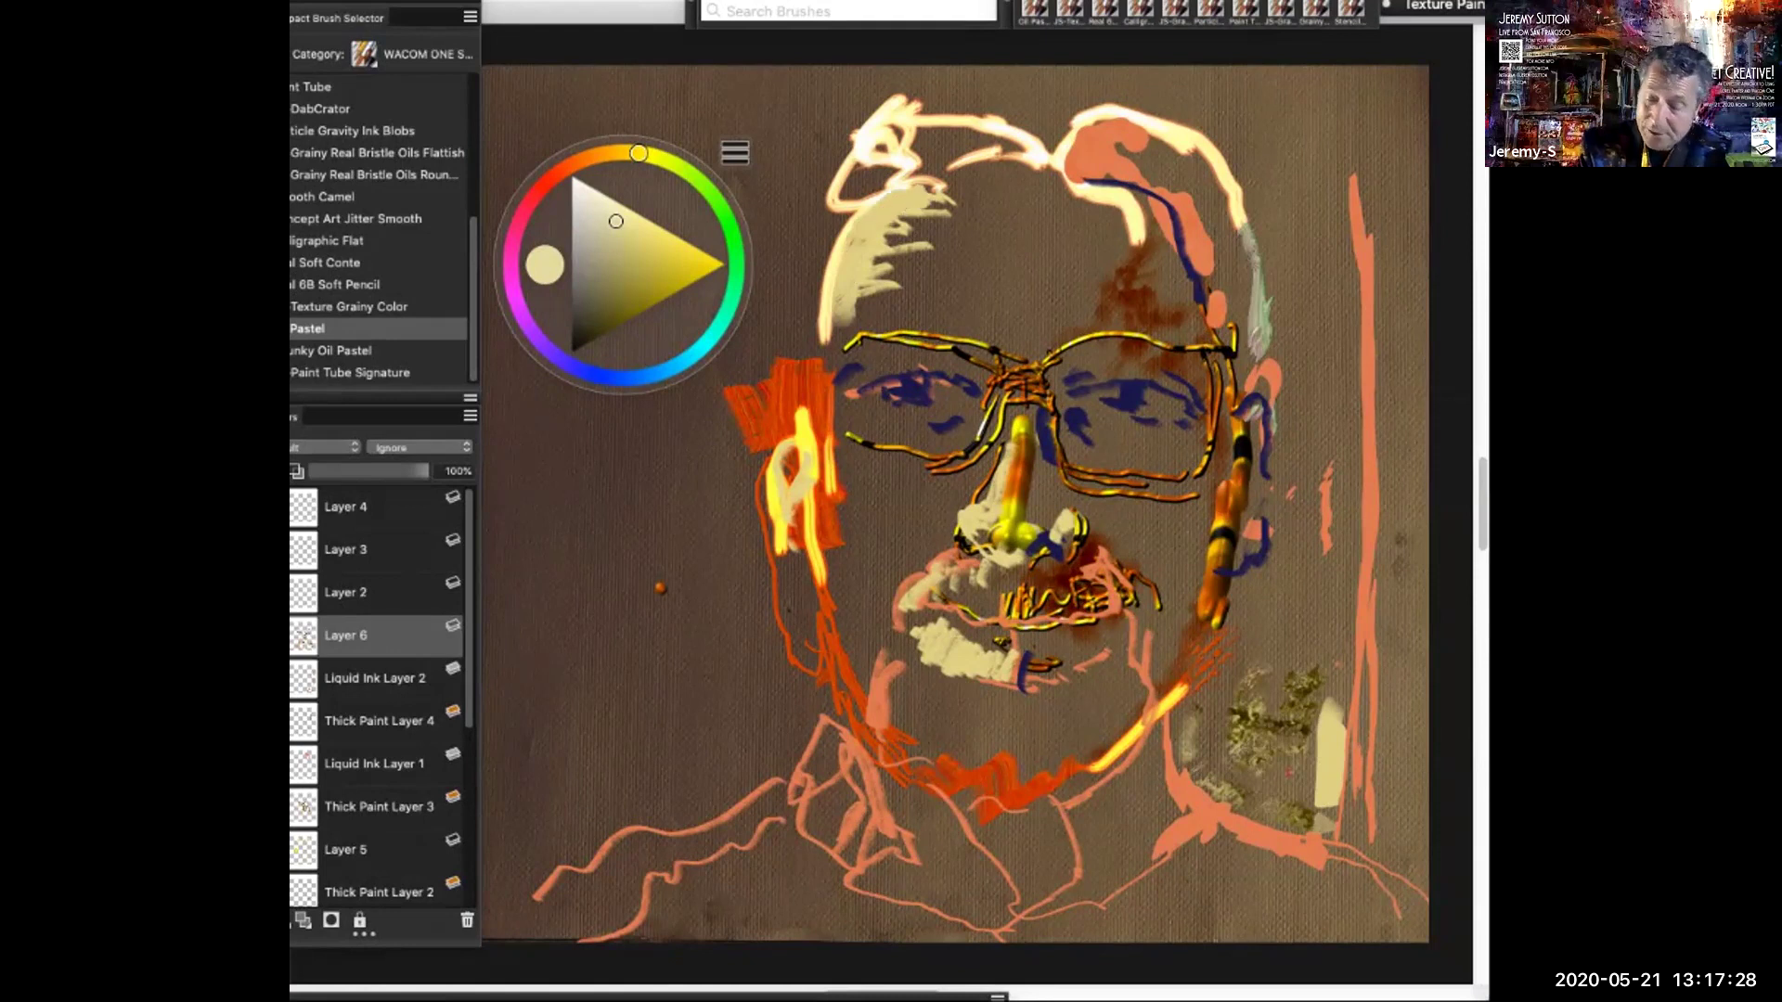
{"action": "mouse_move", "coordinate": [828, 329]}
{"action": "left_mouse_down"}
{"action": "mouse_move", "coordinate": [886, 316]}
{"action": "mouse_move", "coordinate": [913, 275]}
{"action": "mouse_move", "coordinate": [902, 304]}
{"action": "left_mouse_up"}
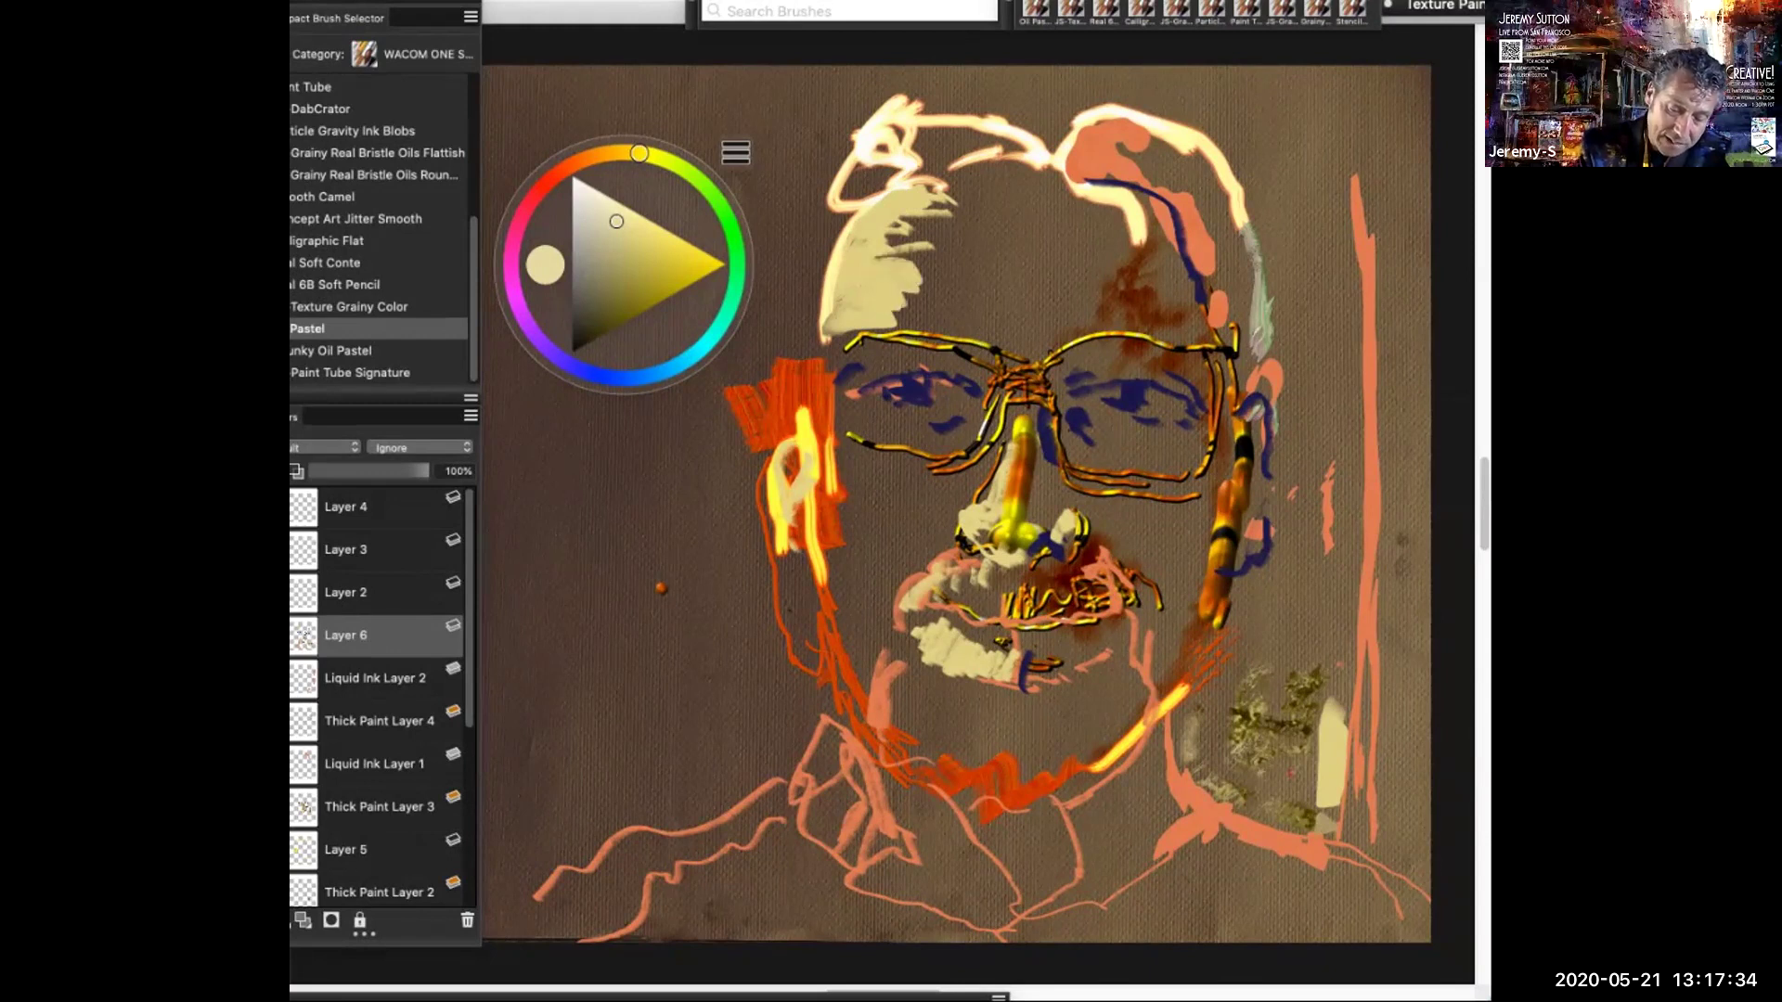
{"action": "left_click_drag", "start_coordinate": [877, 237], "coordinate": [914, 228]}
{"action": "left_click_drag", "start_coordinate": [895, 420], "coordinate": [931, 416]}
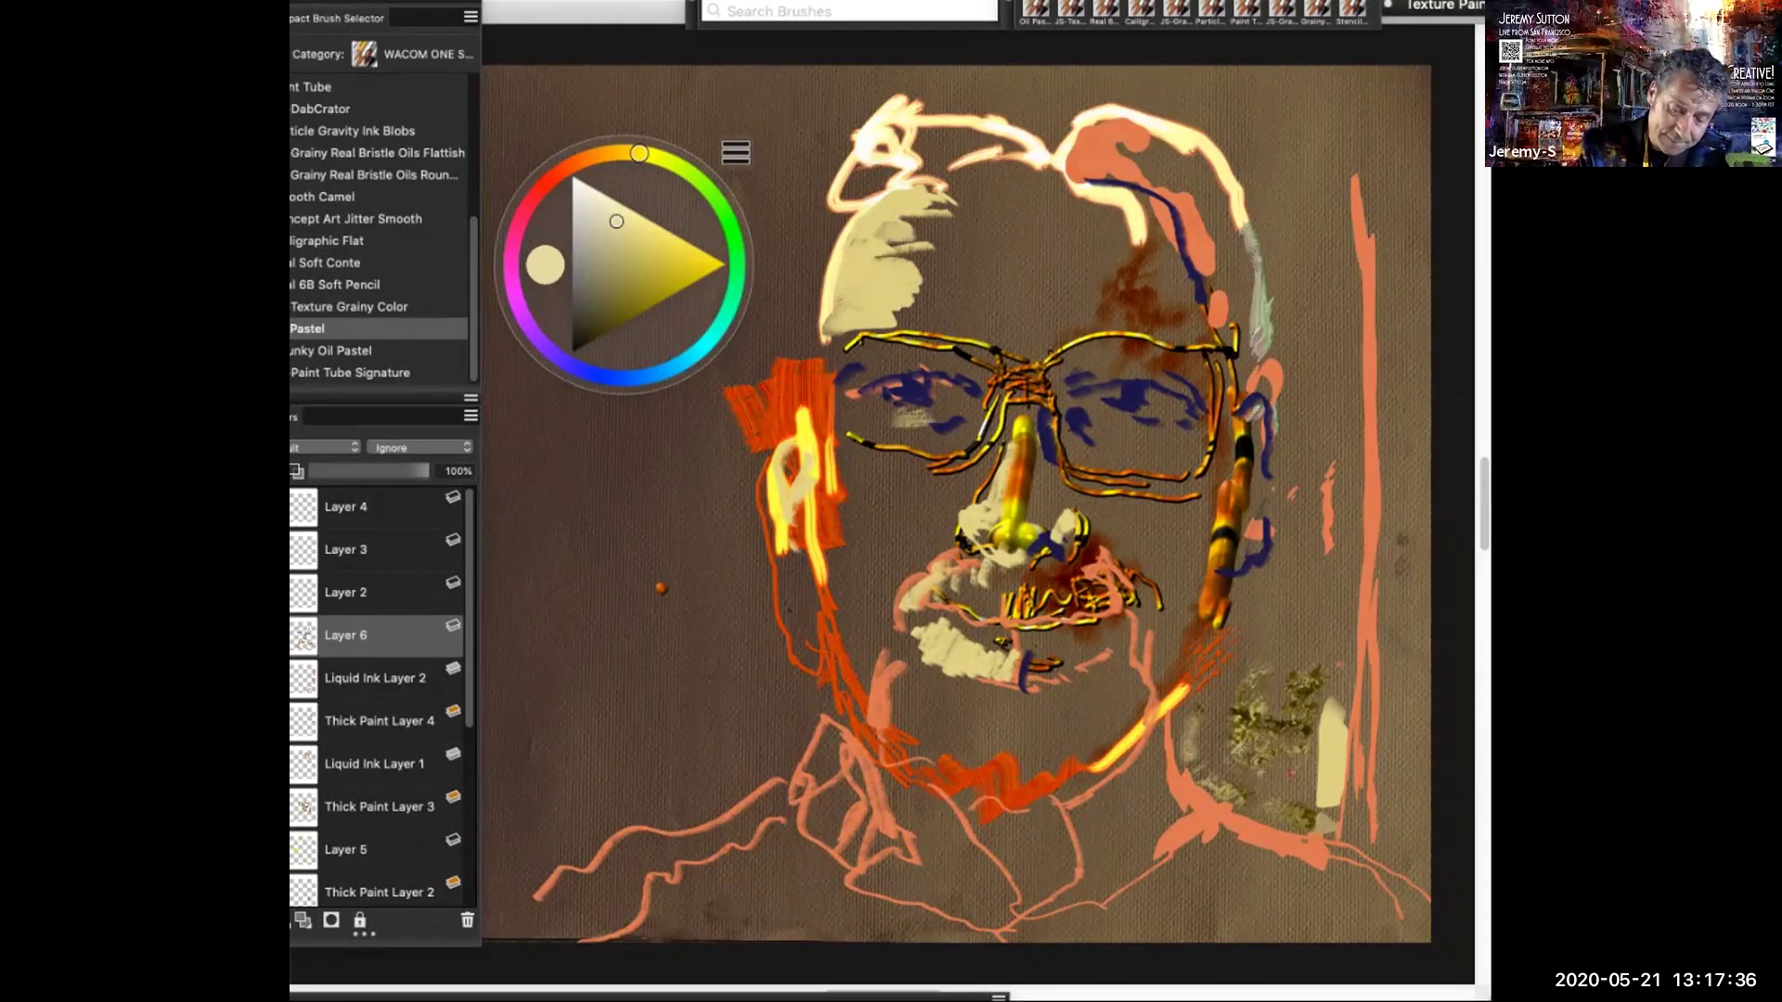
{"action": "left_click_drag", "start_coordinate": [1101, 370], "coordinate": [1149, 353]}
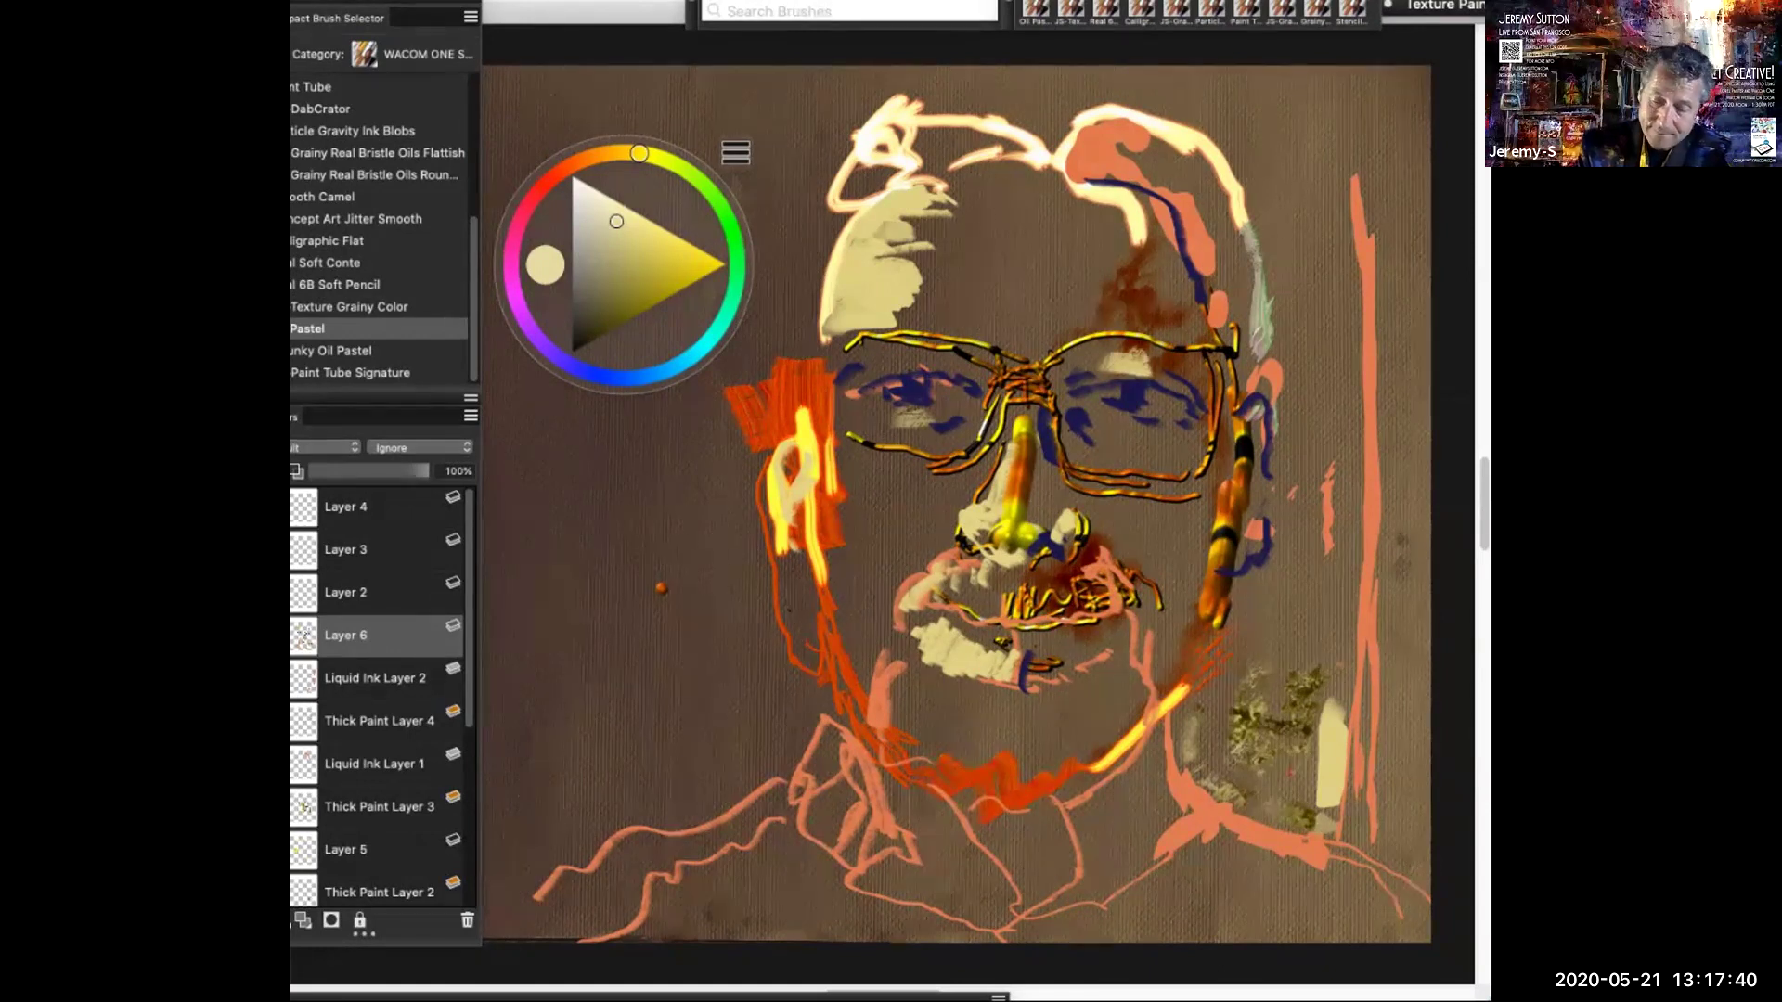
Paint cream oil pastel highlights beneath the right lens, below the left eye and down the left cheek to the jaw
{"action": "left_click_drag", "start_coordinate": [1146, 513], "coordinate": [1206, 490]}
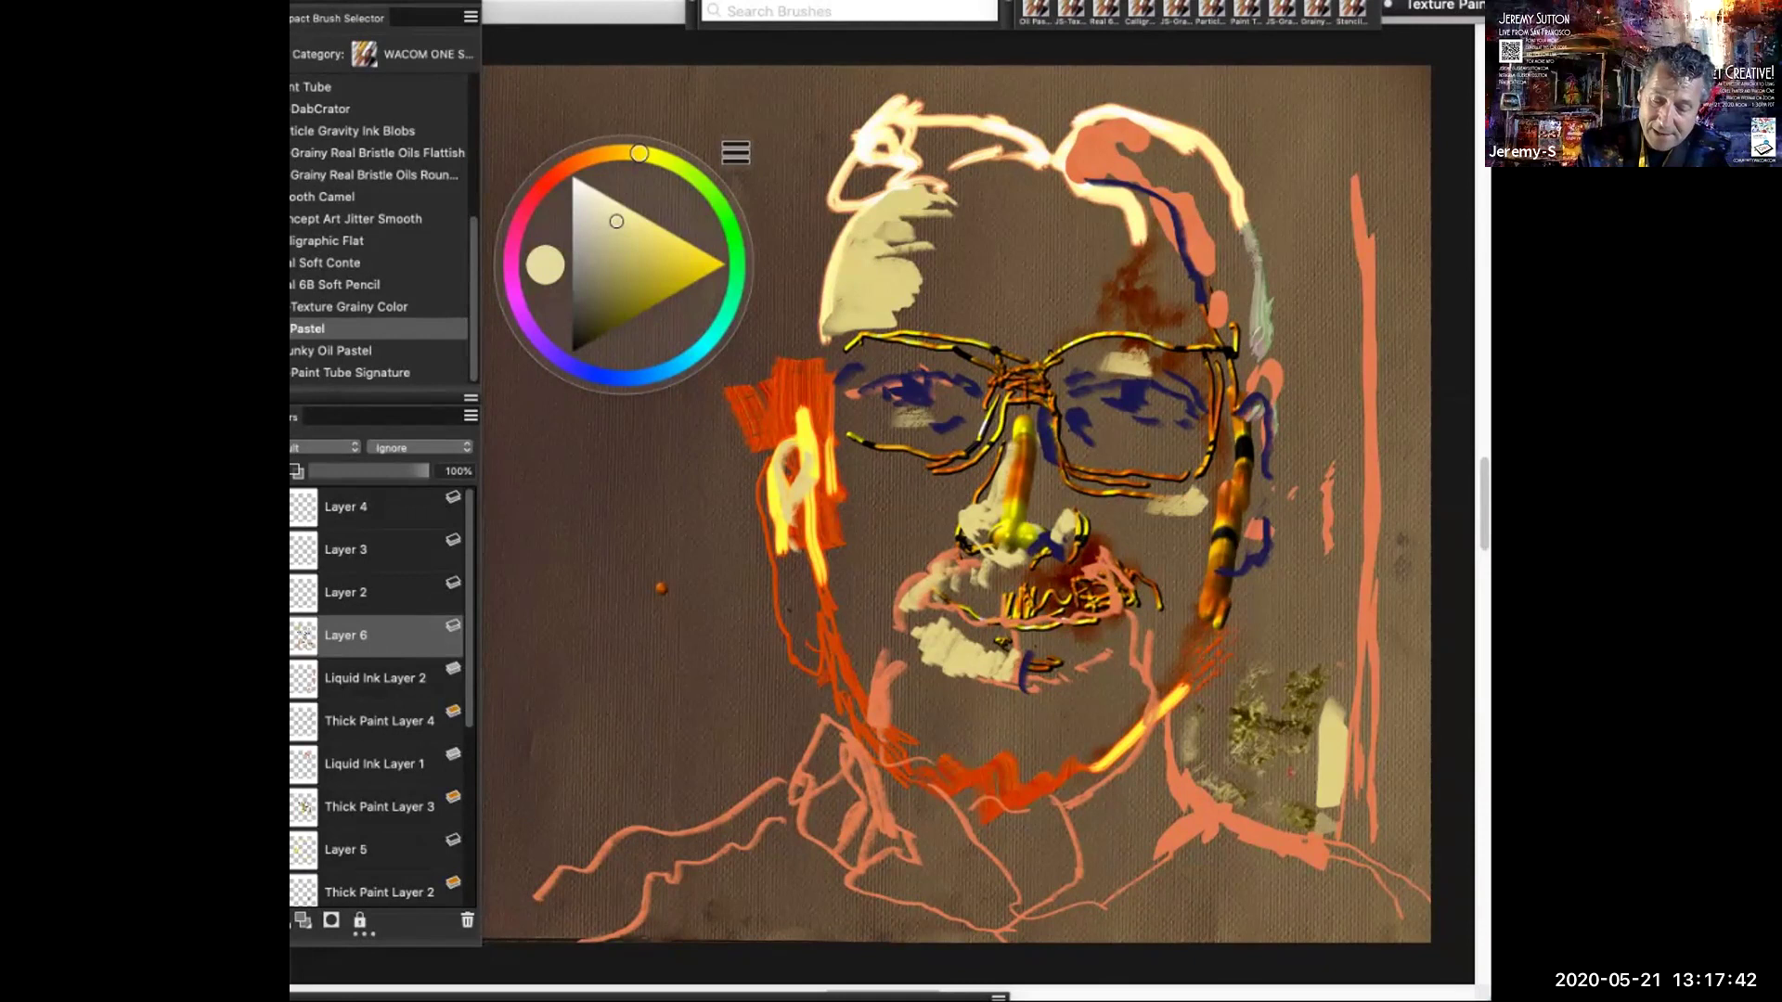
{"action": "mouse_move", "coordinate": [818, 441]}
{"action": "left_mouse_down"}
{"action": "mouse_move", "coordinate": [826, 539]}
{"action": "mouse_move", "coordinate": [843, 448]}
{"action": "mouse_move", "coordinate": [869, 469]}
{"action": "mouse_move", "coordinate": [856, 408]}
{"action": "left_mouse_up"}
{"action": "mouse_move", "coordinate": [859, 469]}
{"action": "left_mouse_down"}
{"action": "mouse_move", "coordinate": [948, 479]}
{"action": "mouse_move", "coordinate": [930, 511]}
{"action": "mouse_move", "coordinate": [895, 459]}
{"action": "mouse_move", "coordinate": [960, 462]}
{"action": "mouse_move", "coordinate": [960, 477]}
{"action": "left_mouse_up"}
{"action": "mouse_move", "coordinate": [829, 478]}
{"action": "left_mouse_down"}
{"action": "mouse_move", "coordinate": [845, 528]}
{"action": "mouse_move", "coordinate": [831, 598]}
{"action": "mouse_move", "coordinate": [822, 561]}
{"action": "mouse_move", "coordinate": [829, 594]}
{"action": "mouse_move", "coordinate": [861, 577]}
{"action": "mouse_move", "coordinate": [841, 601]}
{"action": "mouse_move", "coordinate": [854, 616]}
{"action": "left_mouse_up"}
{"action": "left_click_drag", "start_coordinate": [826, 538], "coordinate": [838, 657]}
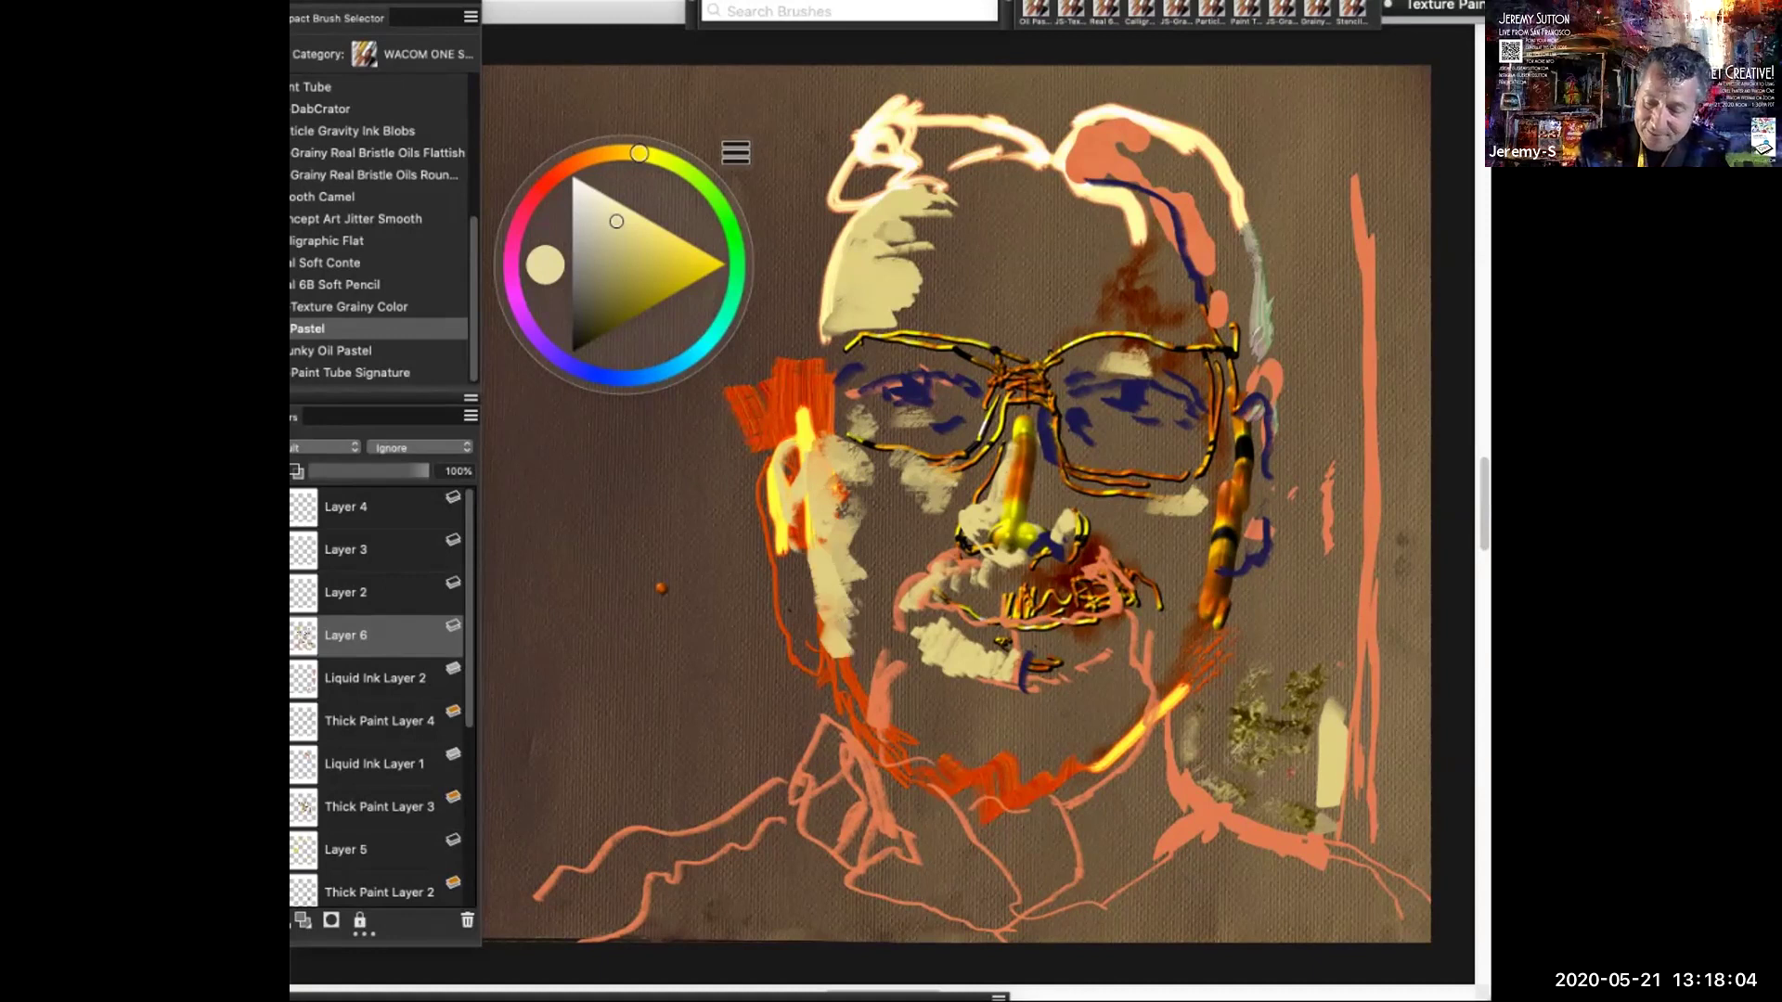
Paint off-white pastel patches on the chin beard, the left side of the nose, the forehead and the left hairline
{"action": "left_click_drag", "start_coordinate": [617, 220], "coordinate": [584, 206]}
{"action": "mouse_move", "coordinate": [1056, 709]}
{"action": "left_mouse_down"}
{"action": "mouse_move", "coordinate": [1069, 774]}
{"action": "mouse_move", "coordinate": [1078, 744]}
{"action": "left_mouse_up"}
{"action": "mouse_move", "coordinate": [1105, 702]}
{"action": "left_mouse_down"}
{"action": "mouse_move", "coordinate": [1097, 733]}
{"action": "mouse_move", "coordinate": [1128, 657]}
{"action": "mouse_move", "coordinate": [1111, 740]}
{"action": "mouse_move", "coordinate": [1055, 785]}
{"action": "left_mouse_up"}
{"action": "mouse_move", "coordinate": [877, 724]}
{"action": "left_mouse_down"}
{"action": "mouse_move", "coordinate": [904, 761]}
{"action": "mouse_move", "coordinate": [921, 751]}
{"action": "mouse_move", "coordinate": [1033, 811]}
{"action": "mouse_move", "coordinate": [980, 796]}
{"action": "left_mouse_up"}
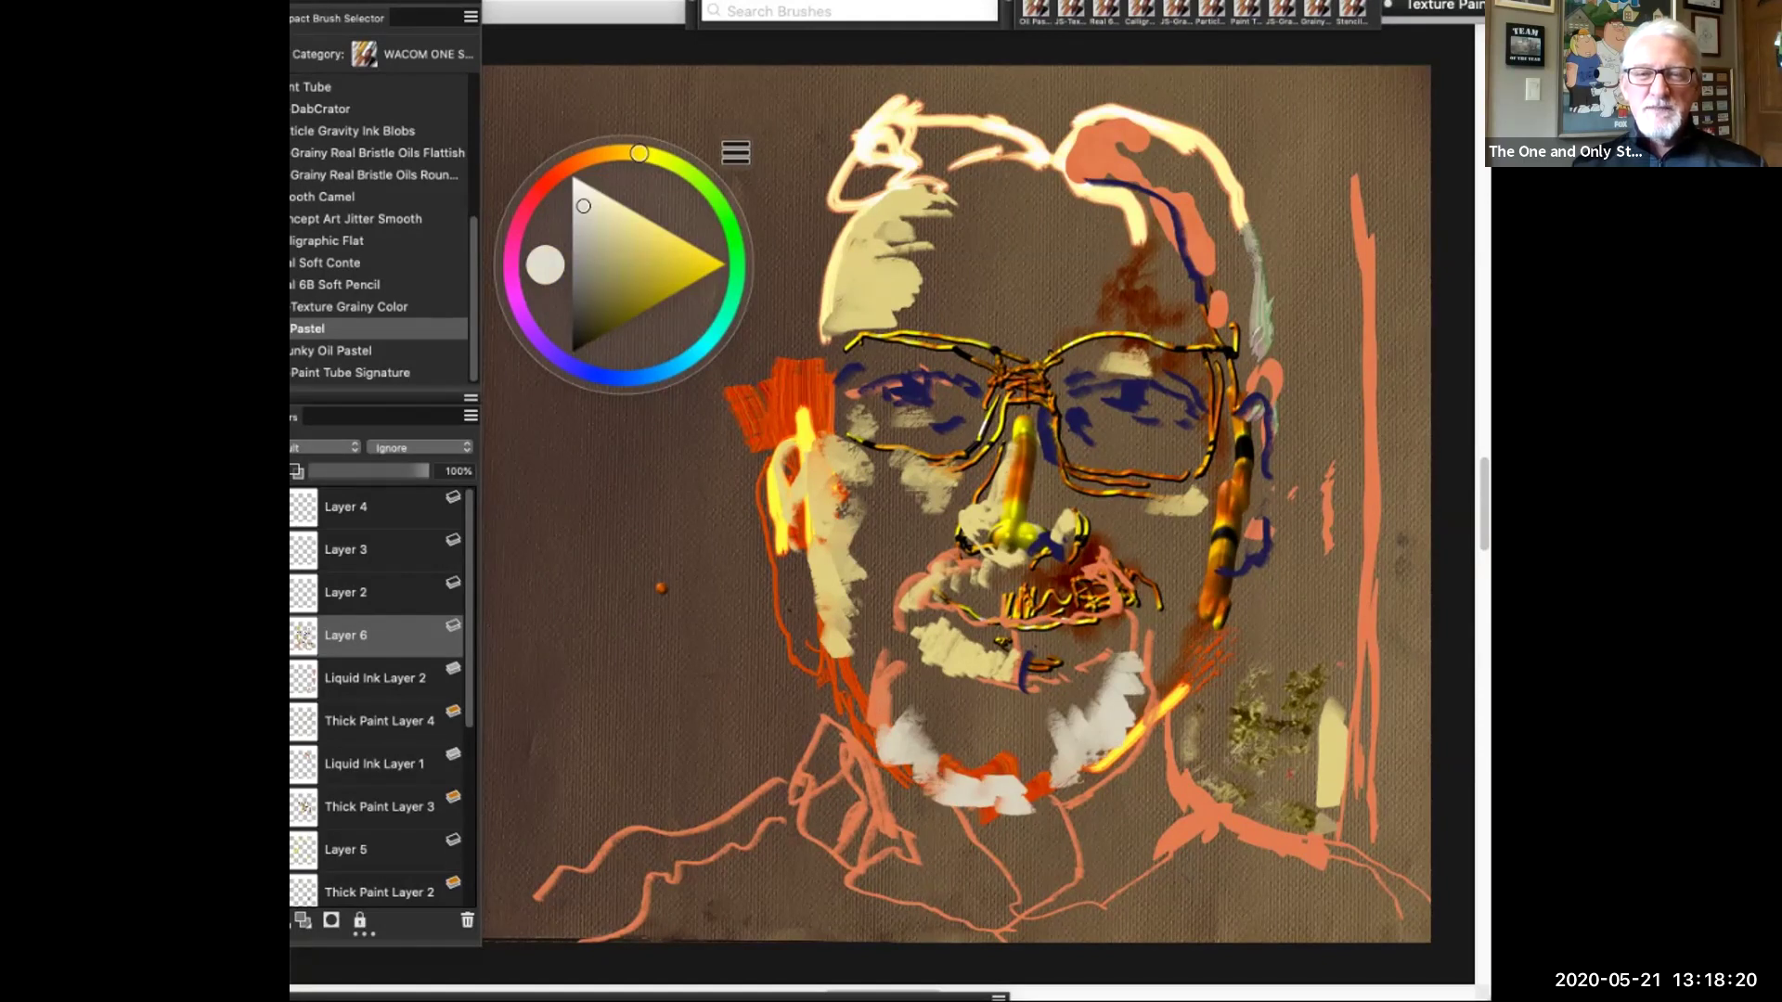
{"action": "left_click_drag", "start_coordinate": [958, 516], "coordinate": [991, 490]}
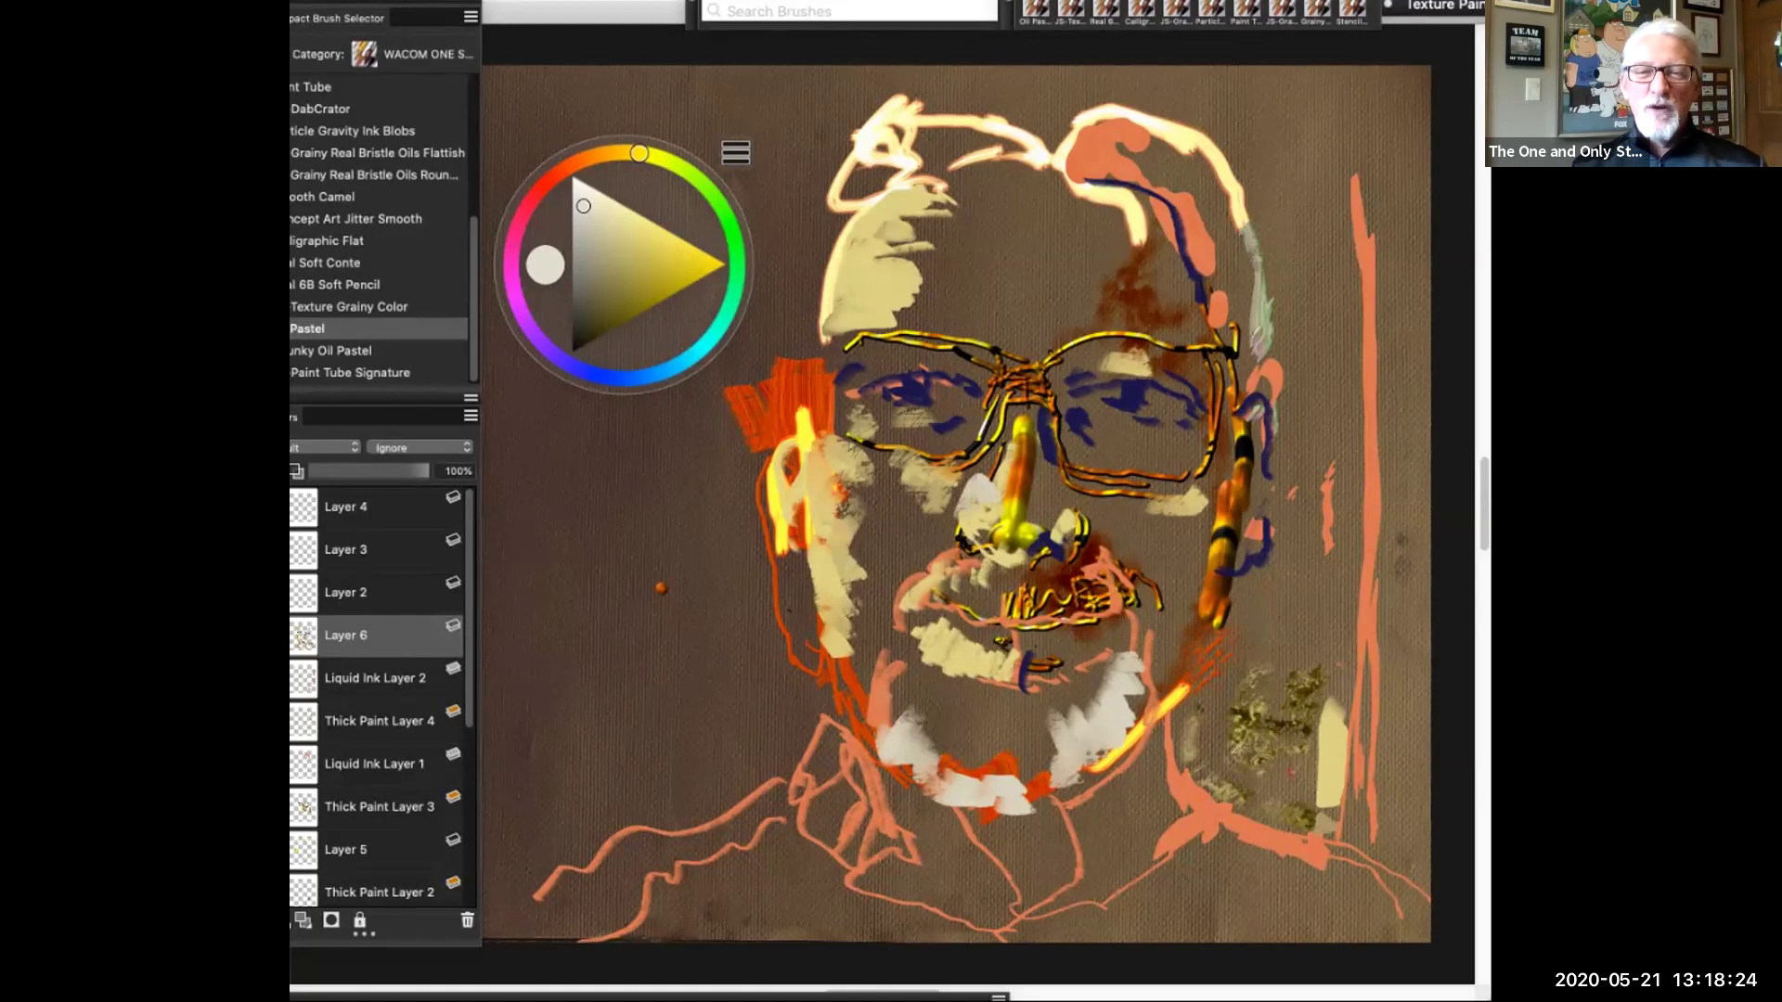
{"action": "mouse_move", "coordinate": [933, 325]}
{"action": "left_mouse_down"}
{"action": "mouse_move", "coordinate": [969, 321]}
{"action": "mouse_move", "coordinate": [941, 271]}
{"action": "mouse_move", "coordinate": [980, 252]}
{"action": "mouse_move", "coordinate": [911, 254]}
{"action": "mouse_move", "coordinate": [833, 195]}
{"action": "mouse_move", "coordinate": [905, 135]}
{"action": "left_mouse_up"}
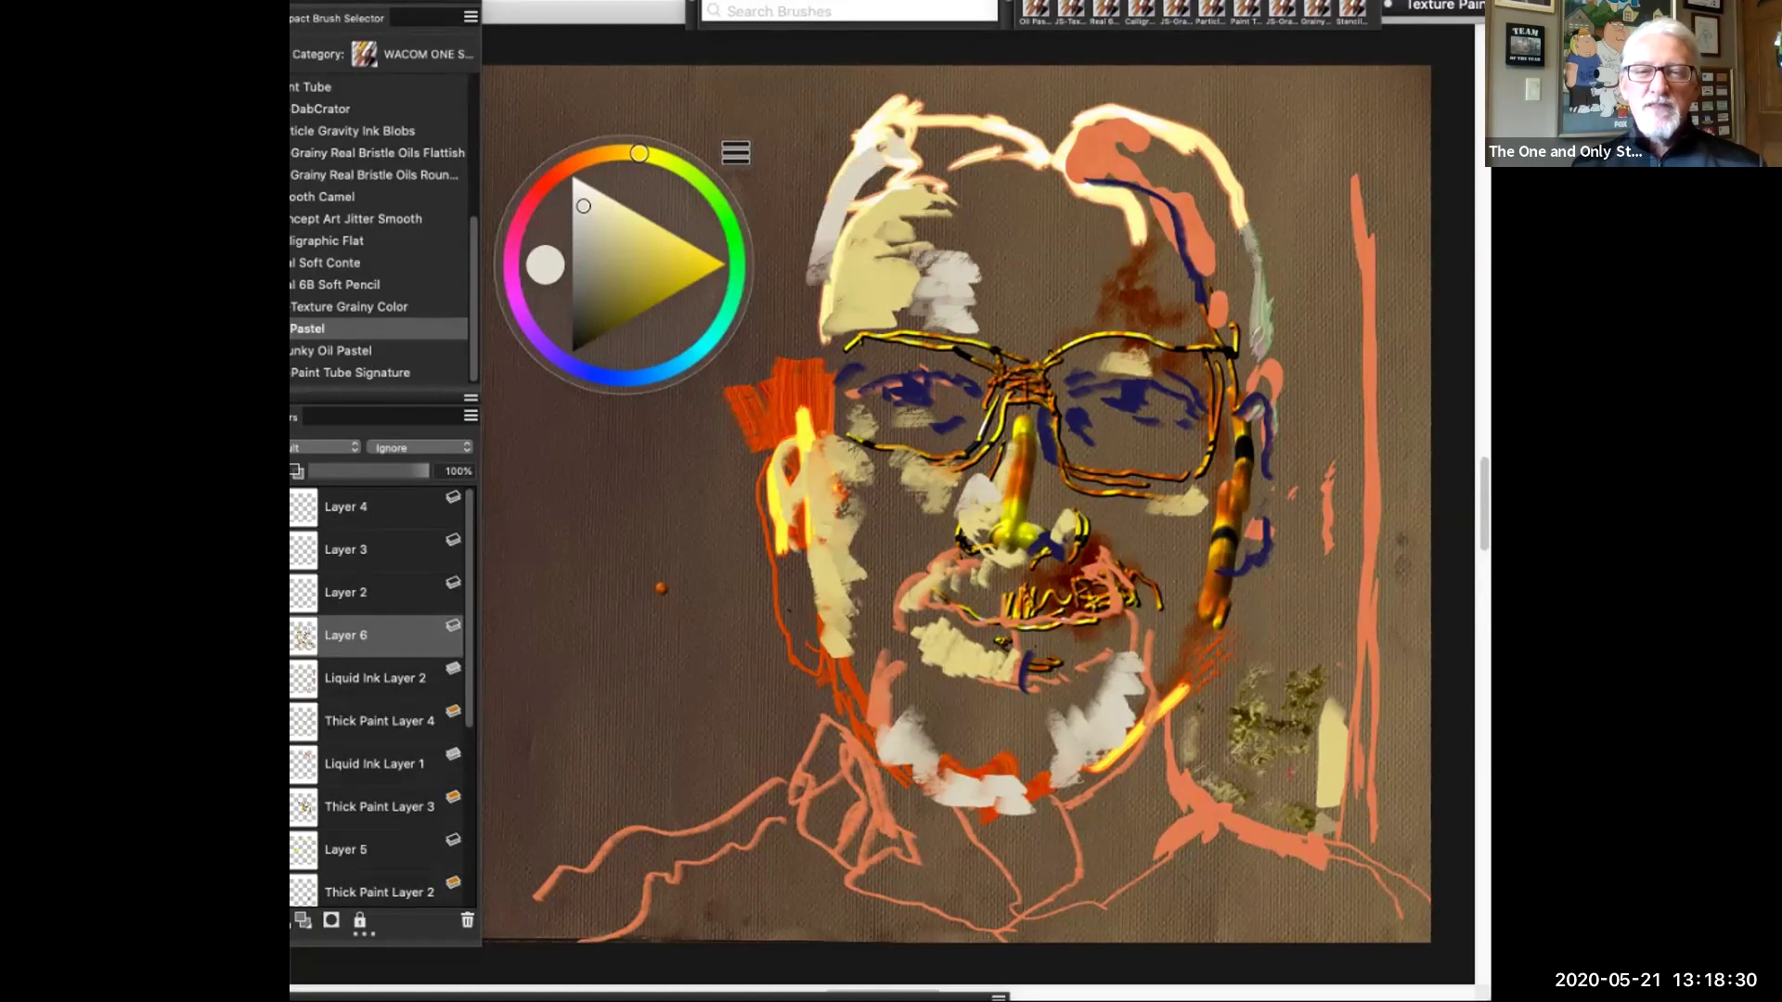
Paint a vertical off-white stroke in the left background and a long off-white and tan stroke above the left shoulder
{"action": "left_click_drag", "start_coordinate": [557, 429], "coordinate": [543, 585]}
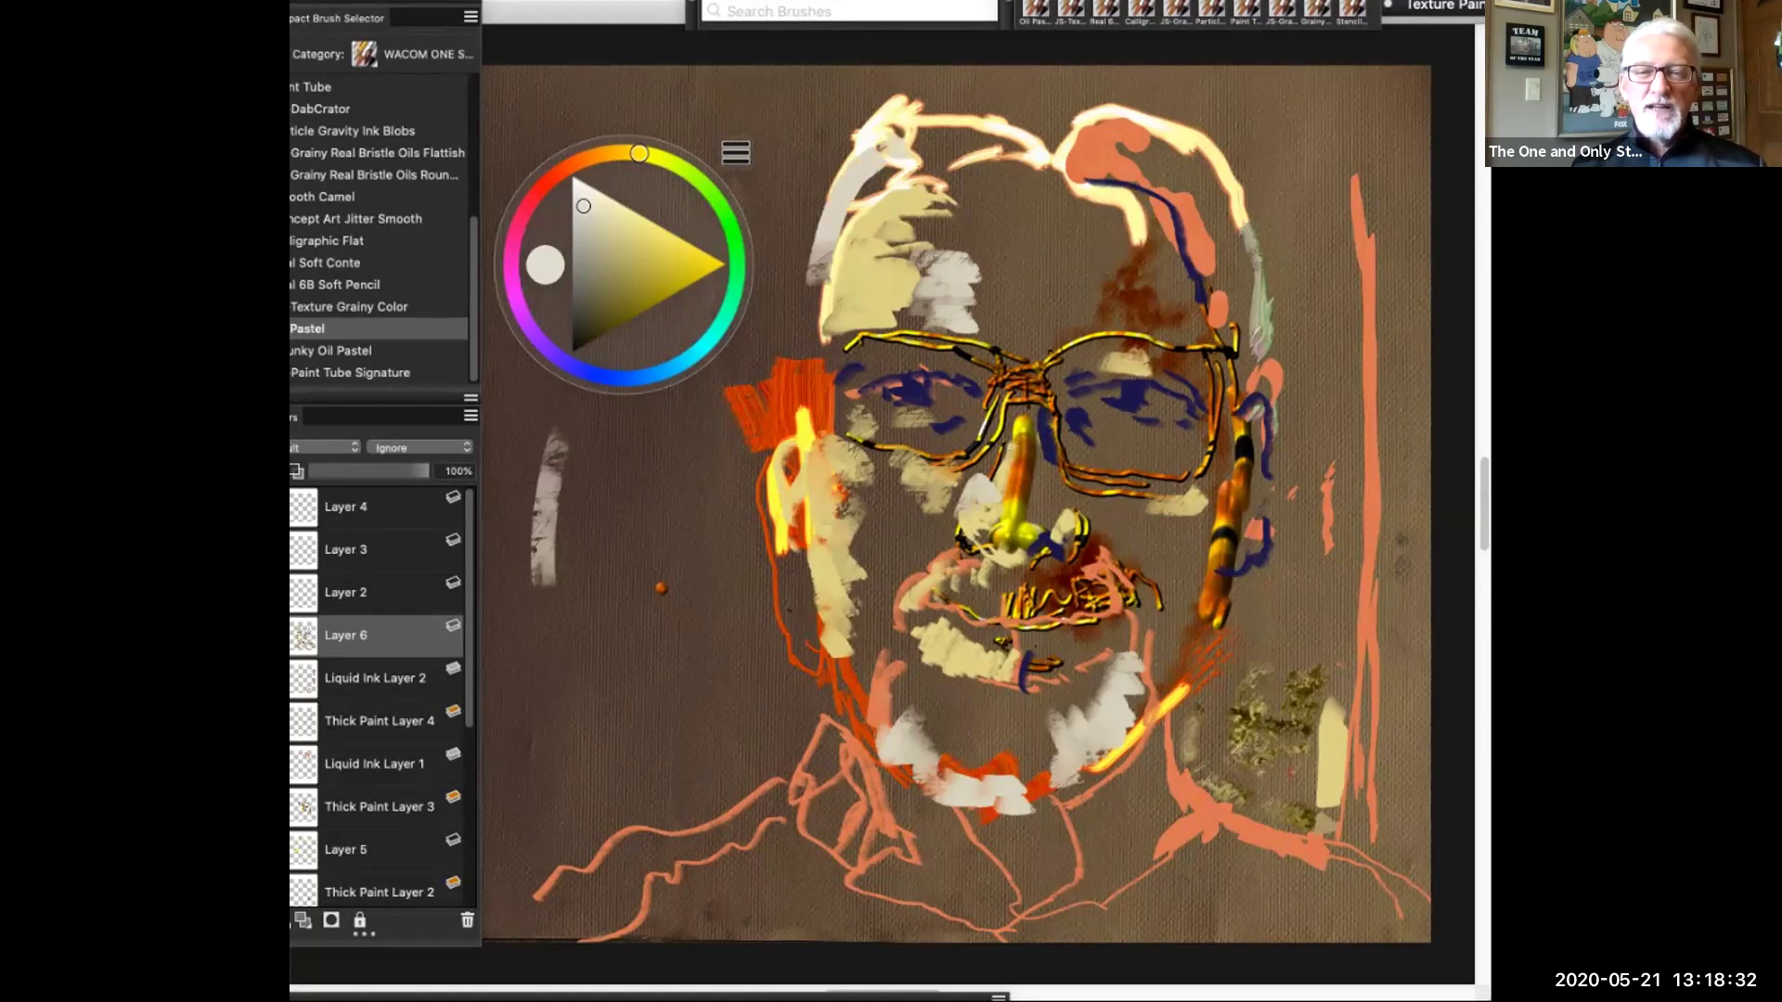
{"action": "left_click_drag", "start_coordinate": [606, 743], "coordinate": [709, 732]}
{"action": "left_click_drag", "start_coordinate": [731, 722], "coordinate": [789, 714]}
{"action": "left_click", "coordinate": [628, 270]}
{"action": "left_click_drag", "start_coordinate": [627, 270], "coordinate": [617, 268]}
{"action": "left_click", "coordinate": [606, 153]}
{"action": "left_click_drag", "start_coordinate": [599, 752], "coordinate": [816, 704]}
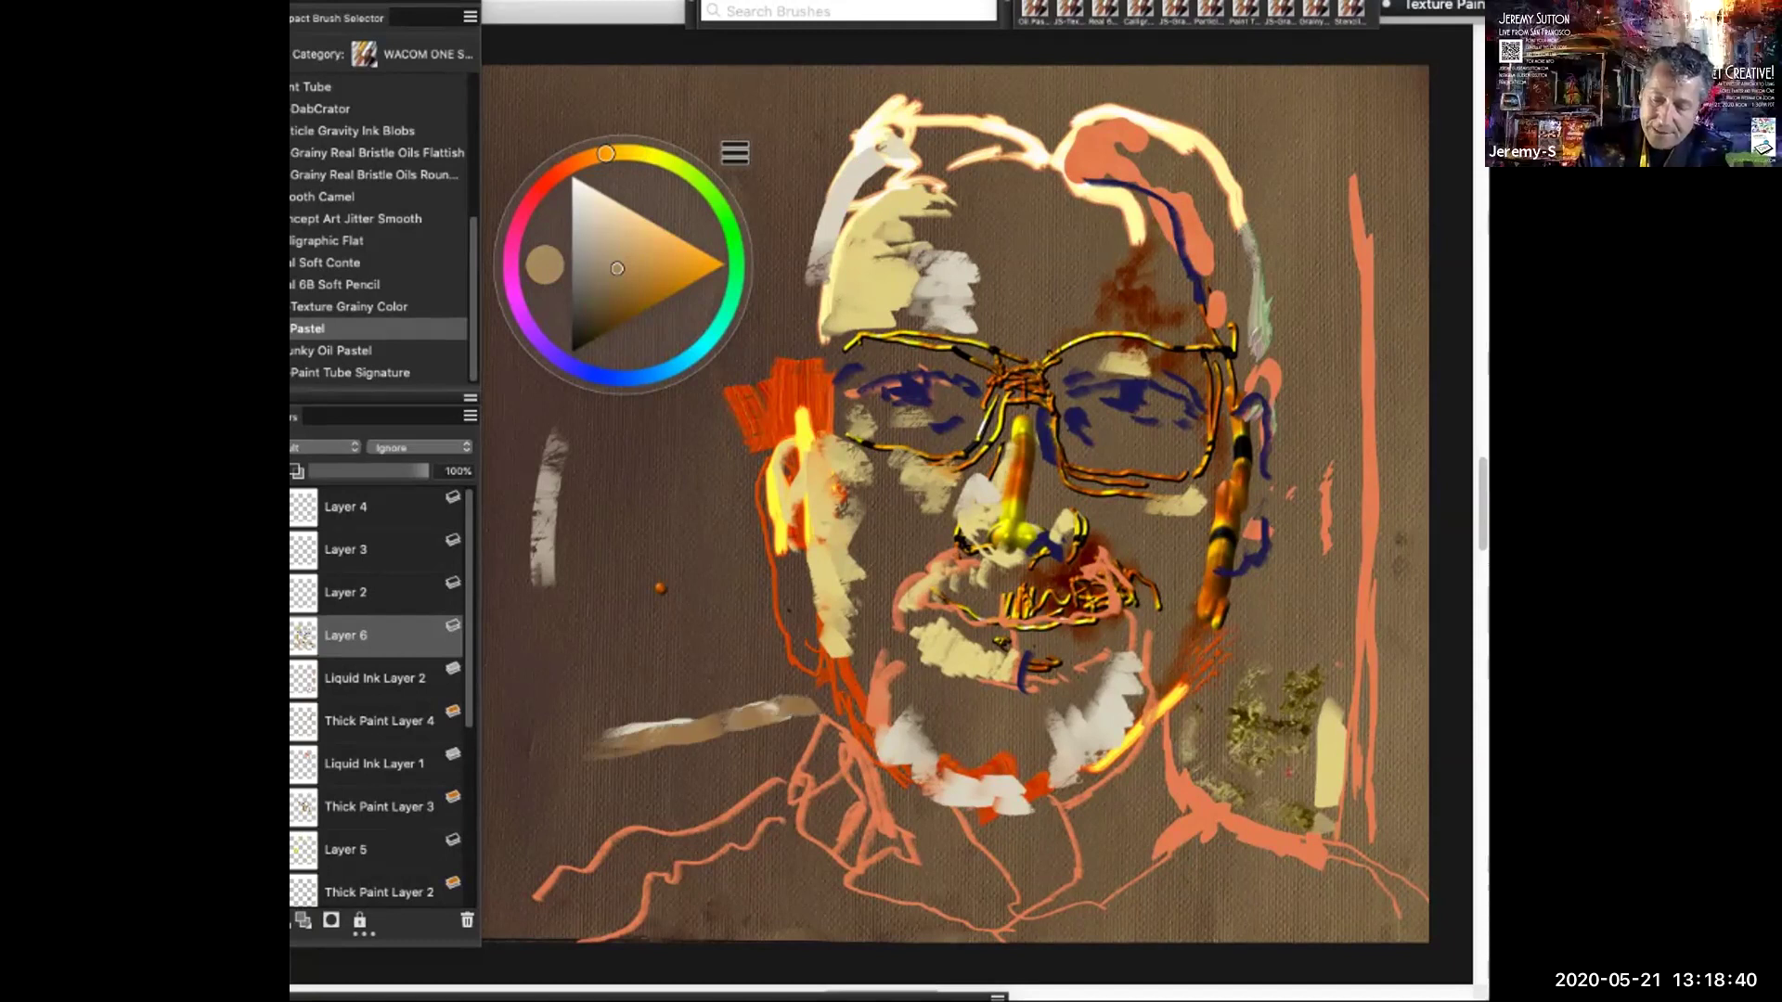
Paint vertical tan and lighter beige strokes in the background along the coral line to the right of the head
{"action": "left_click_drag", "start_coordinate": [1360, 434], "coordinate": [1342, 559]}
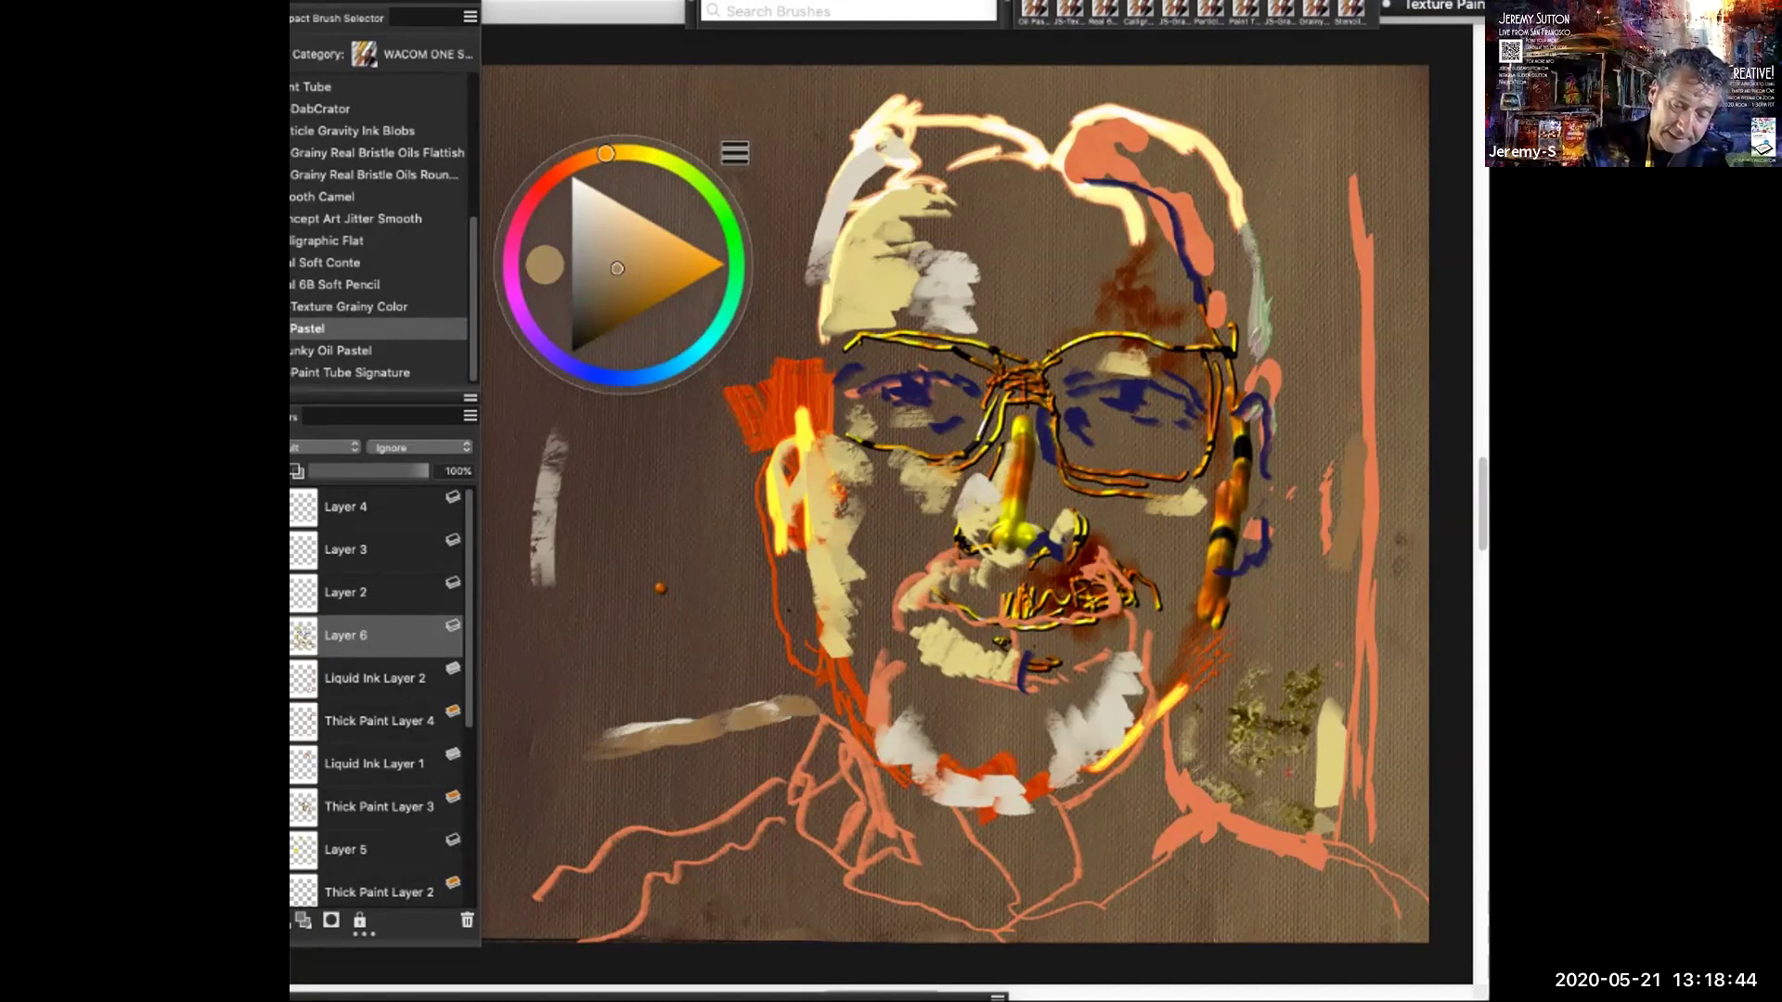
{"action": "left_click_drag", "start_coordinate": [618, 269], "coordinate": [618, 242]}
{"action": "left_click_drag", "start_coordinate": [1346, 394], "coordinate": [1339, 516]}
{"action": "left_click_drag", "start_coordinate": [1335, 633], "coordinate": [1338, 845]}
{"action": "mouse_move", "coordinate": [1297, 329]}
{"action": "left_mouse_down"}
{"action": "mouse_move", "coordinate": [1353, 312]}
{"action": "mouse_move", "coordinate": [1338, 325]}
{"action": "mouse_move", "coordinate": [1357, 353]}
{"action": "left_mouse_up"}
Add dark brown patches to the right background, beside the top of the head, the ear and the beige stroke
{"action": "left_click_drag", "start_coordinate": [604, 154], "coordinate": [581, 161]}
{"action": "left_click_drag", "start_coordinate": [599, 319], "coordinate": [600, 313]}
{"action": "mouse_move", "coordinate": [1290, 324]}
{"action": "left_mouse_down"}
{"action": "mouse_move", "coordinate": [1351, 320]}
{"action": "mouse_move", "coordinate": [1318, 376]}
{"action": "mouse_move", "coordinate": [1356, 365]}
{"action": "mouse_move", "coordinate": [1351, 388]}
{"action": "left_mouse_up"}
{"action": "left_click_drag", "start_coordinate": [1347, 673], "coordinate": [1350, 775]}
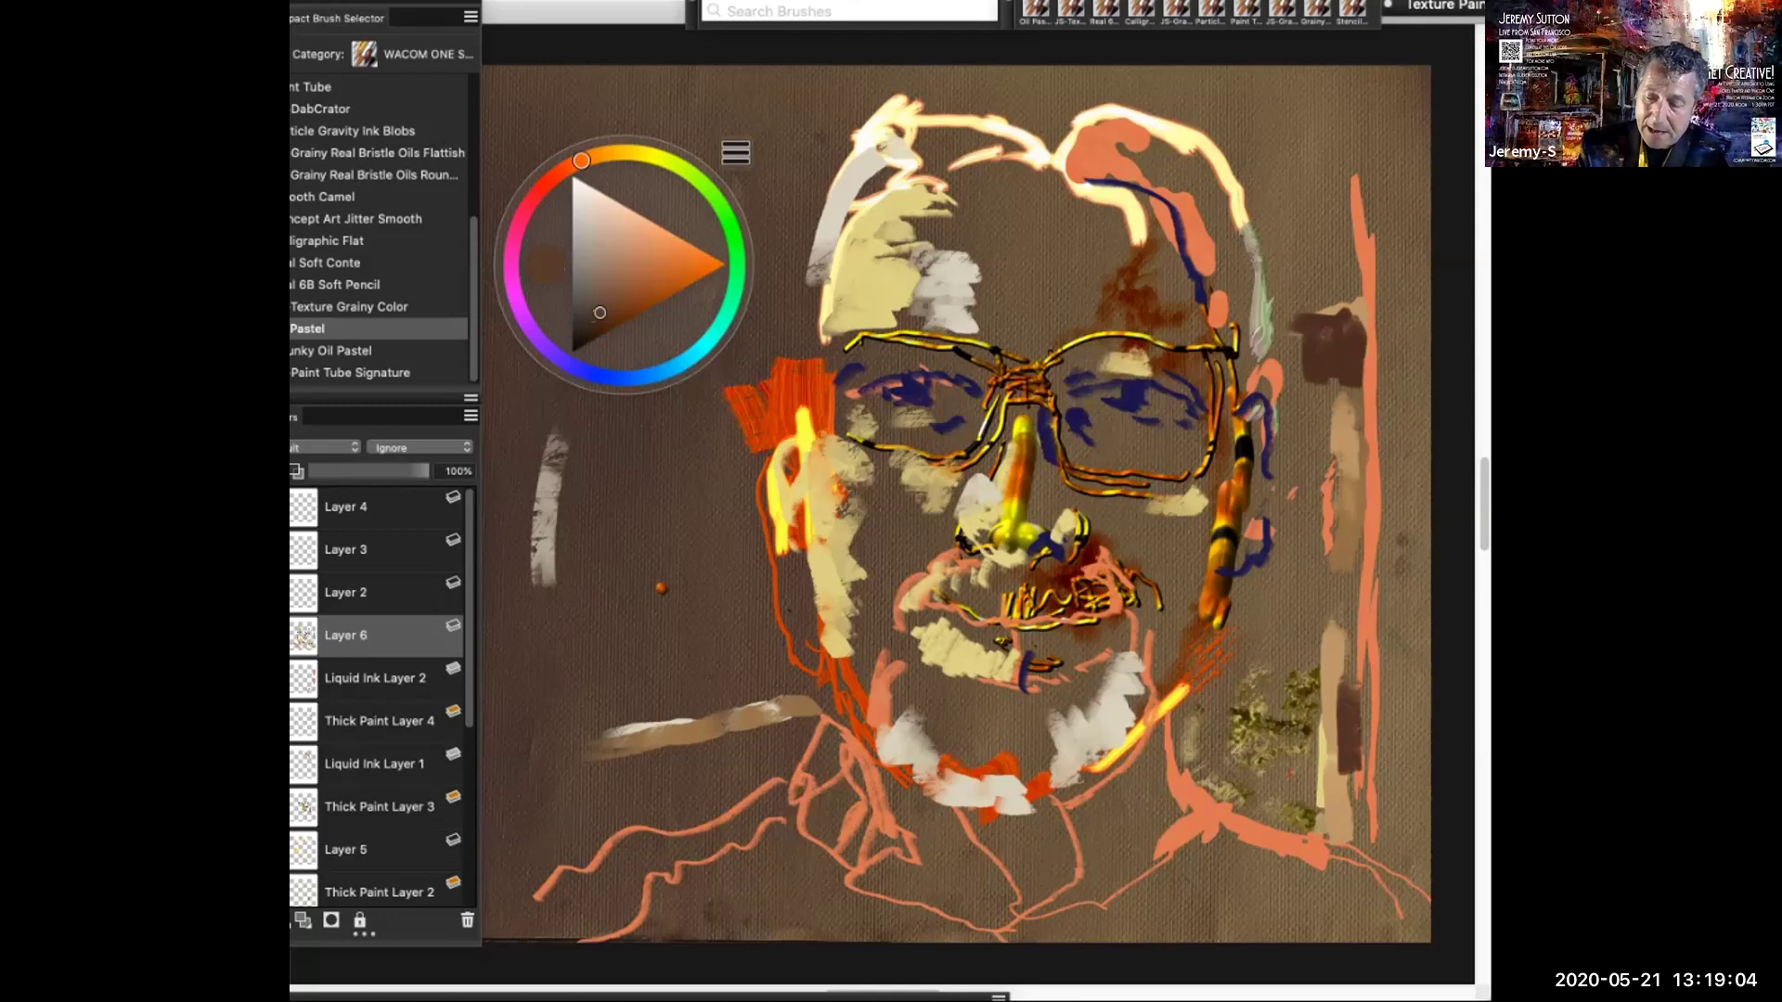
{"action": "left_click_drag", "start_coordinate": [1247, 219], "coordinate": [1332, 211]}
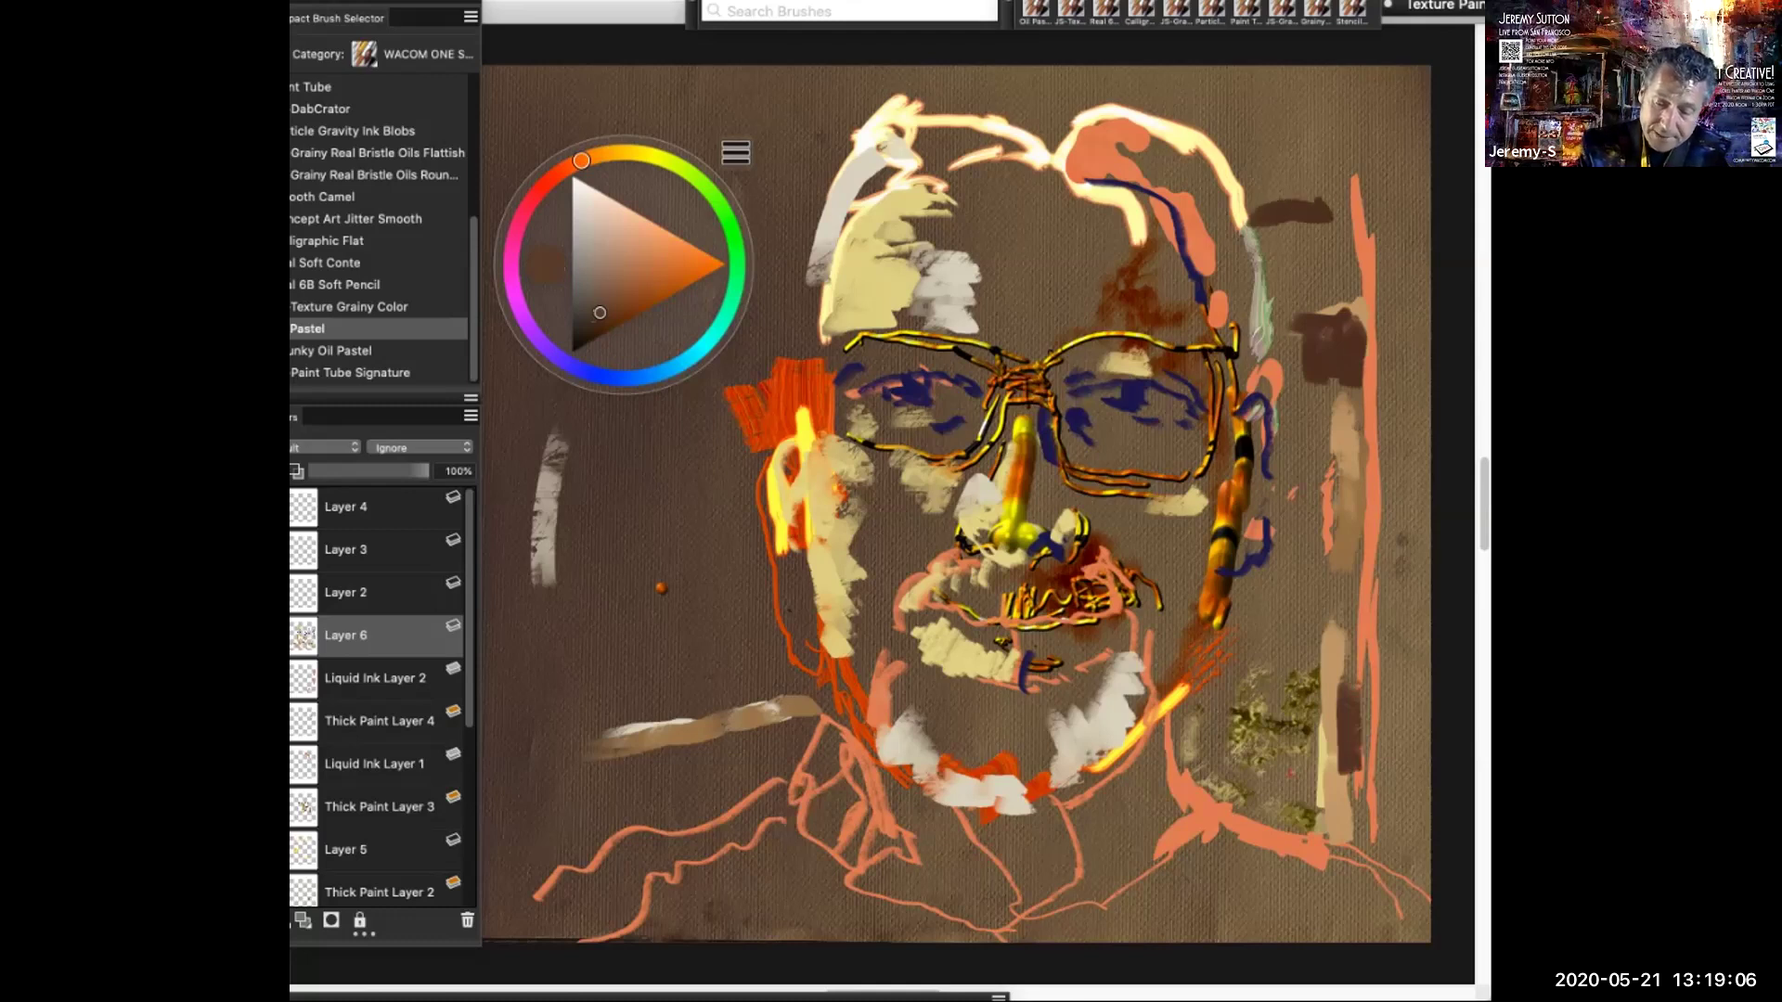
Dab three short dark brown vertical strokes along the canvas's upper edge above the head
{"action": "left_click", "coordinate": [1178, 98]}
{"action": "left_click_drag", "start_coordinate": [1178, 98], "coordinate": [1184, 68]}
{"action": "left_click_drag", "start_coordinate": [1301, 71], "coordinate": [1321, 135]}
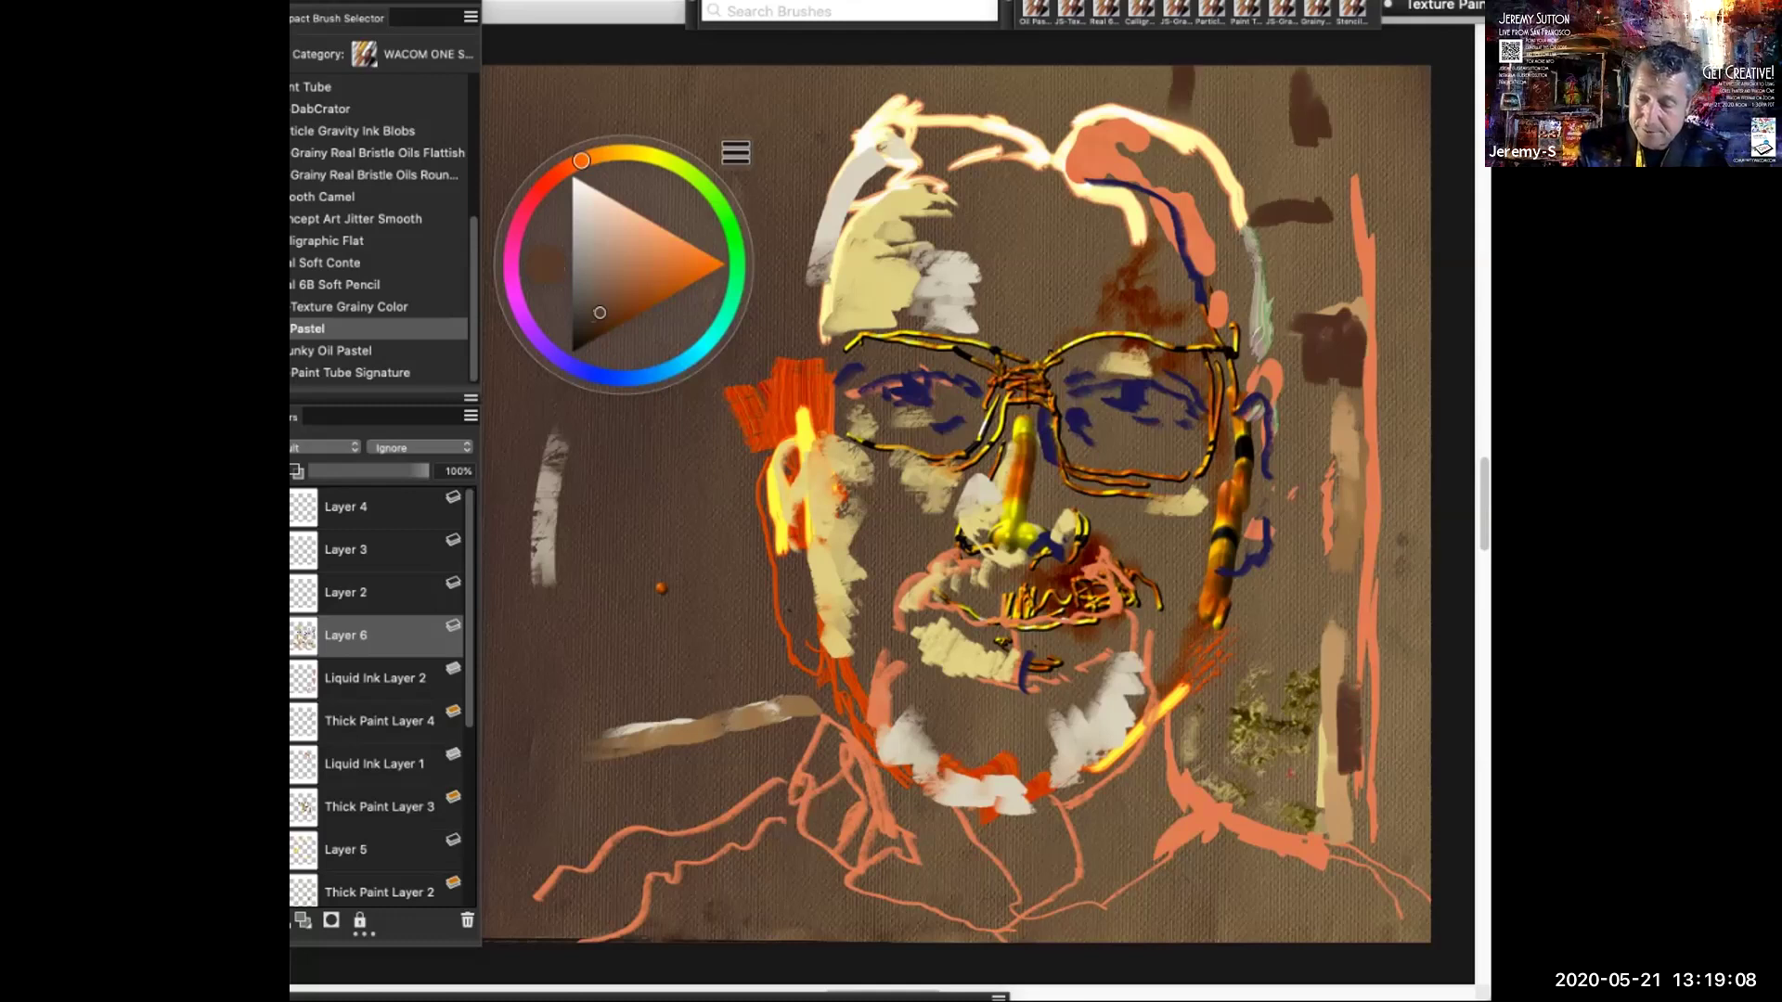
{"action": "left_click_drag", "start_coordinate": [1000, 116], "coordinate": [999, 66]}
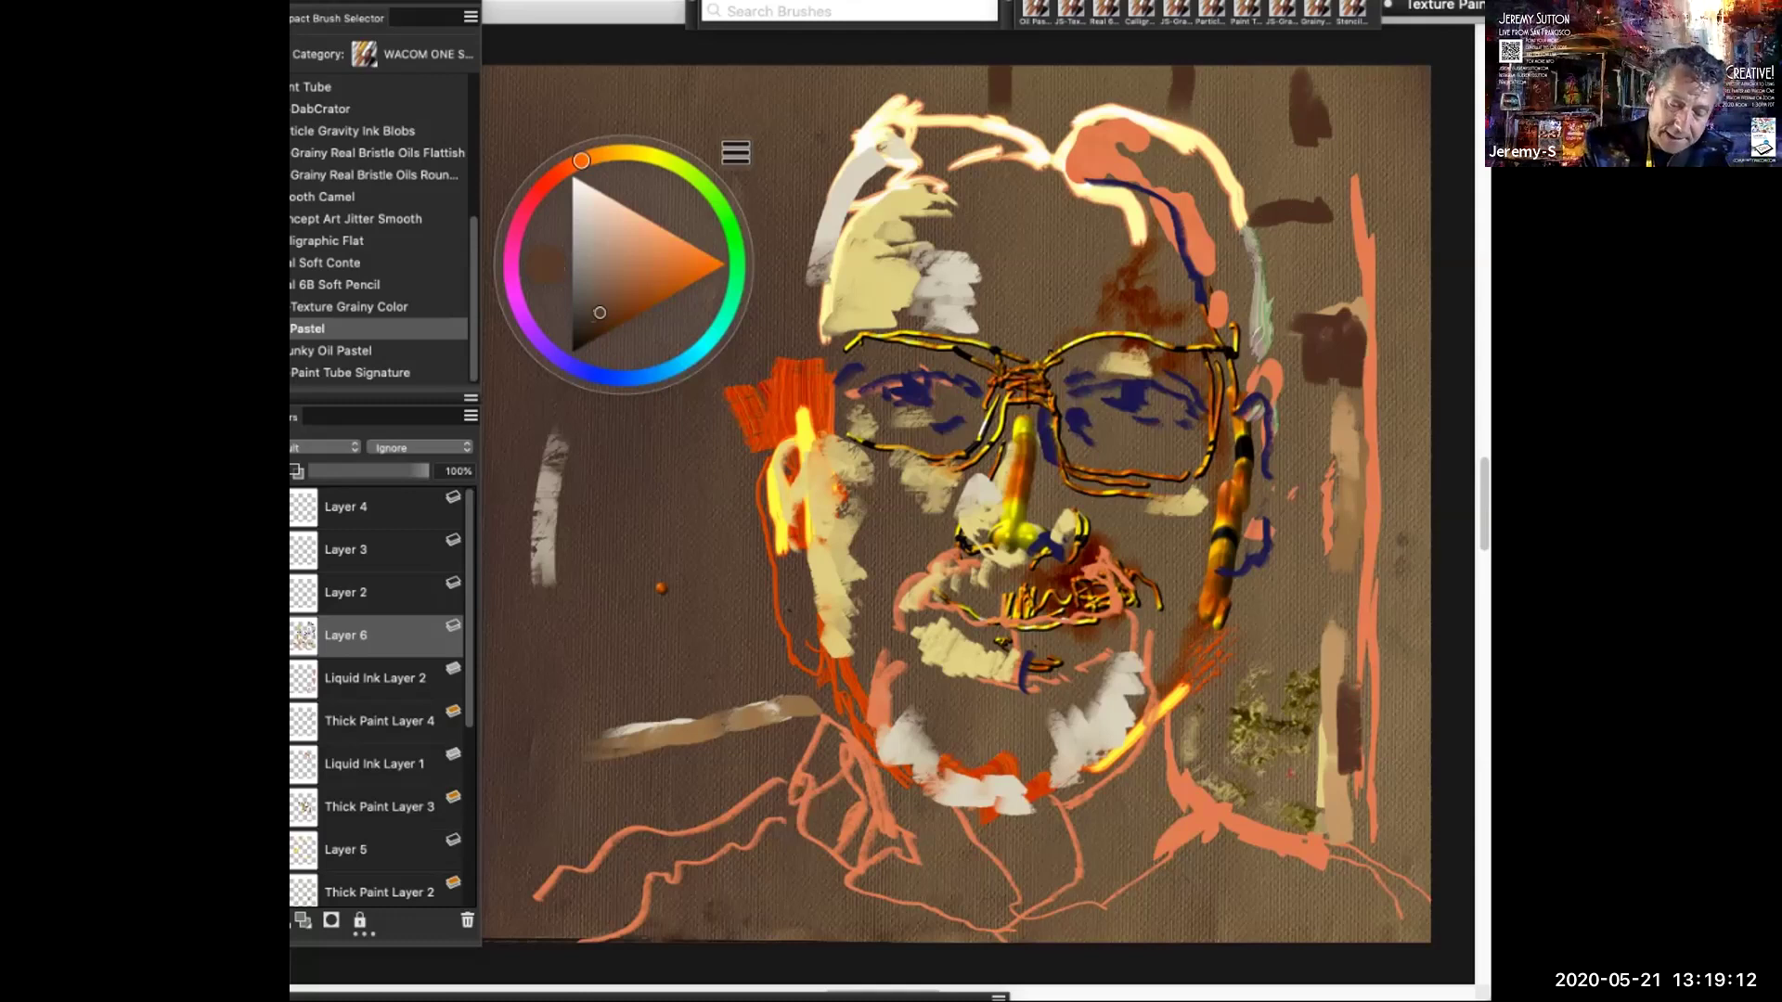
Paint light and mid-blue pastel patches in the left background above the tan stroke
{"action": "left_click", "coordinate": [610, 377]}
{"action": "left_click_drag", "start_coordinate": [599, 312], "coordinate": [617, 231]}
{"action": "mouse_move", "coordinate": [558, 657]}
{"action": "left_mouse_down"}
{"action": "mouse_move", "coordinate": [552, 738]}
{"action": "mouse_move", "coordinate": [620, 706]}
{"action": "mouse_move", "coordinate": [603, 726]}
{"action": "left_mouse_up"}
{"action": "left_click", "coordinate": [604, 281]}
{"action": "left_click_drag", "start_coordinate": [604, 281], "coordinate": [607, 281]}
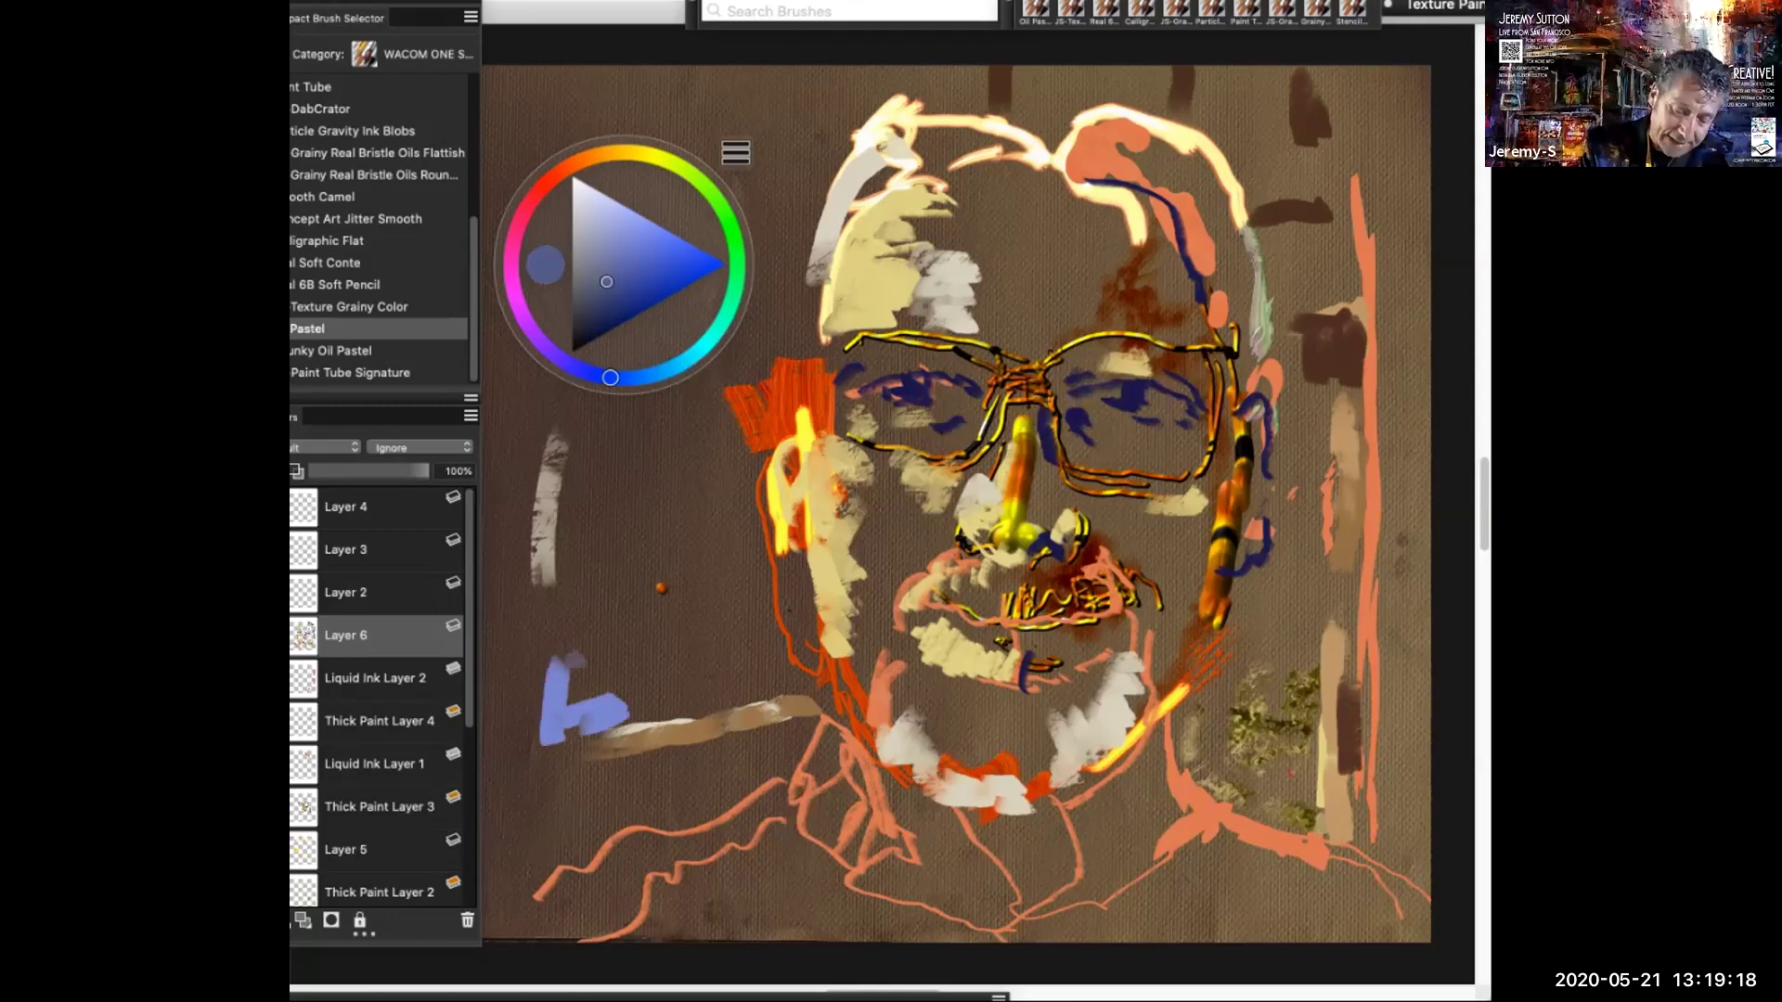
{"action": "mouse_move", "coordinate": [605, 692]}
{"action": "left_mouse_down"}
{"action": "mouse_move", "coordinate": [583, 702]}
{"action": "mouse_move", "coordinate": [604, 709]}
{"action": "mouse_move", "coordinate": [577, 663]}
{"action": "mouse_move", "coordinate": [700, 685]}
{"action": "left_mouse_up"}
{"action": "mouse_move", "coordinate": [620, 641]}
{"action": "left_mouse_down"}
{"action": "mouse_move", "coordinate": [565, 601]}
{"action": "mouse_move", "coordinate": [555, 665]}
{"action": "left_mouse_up"}
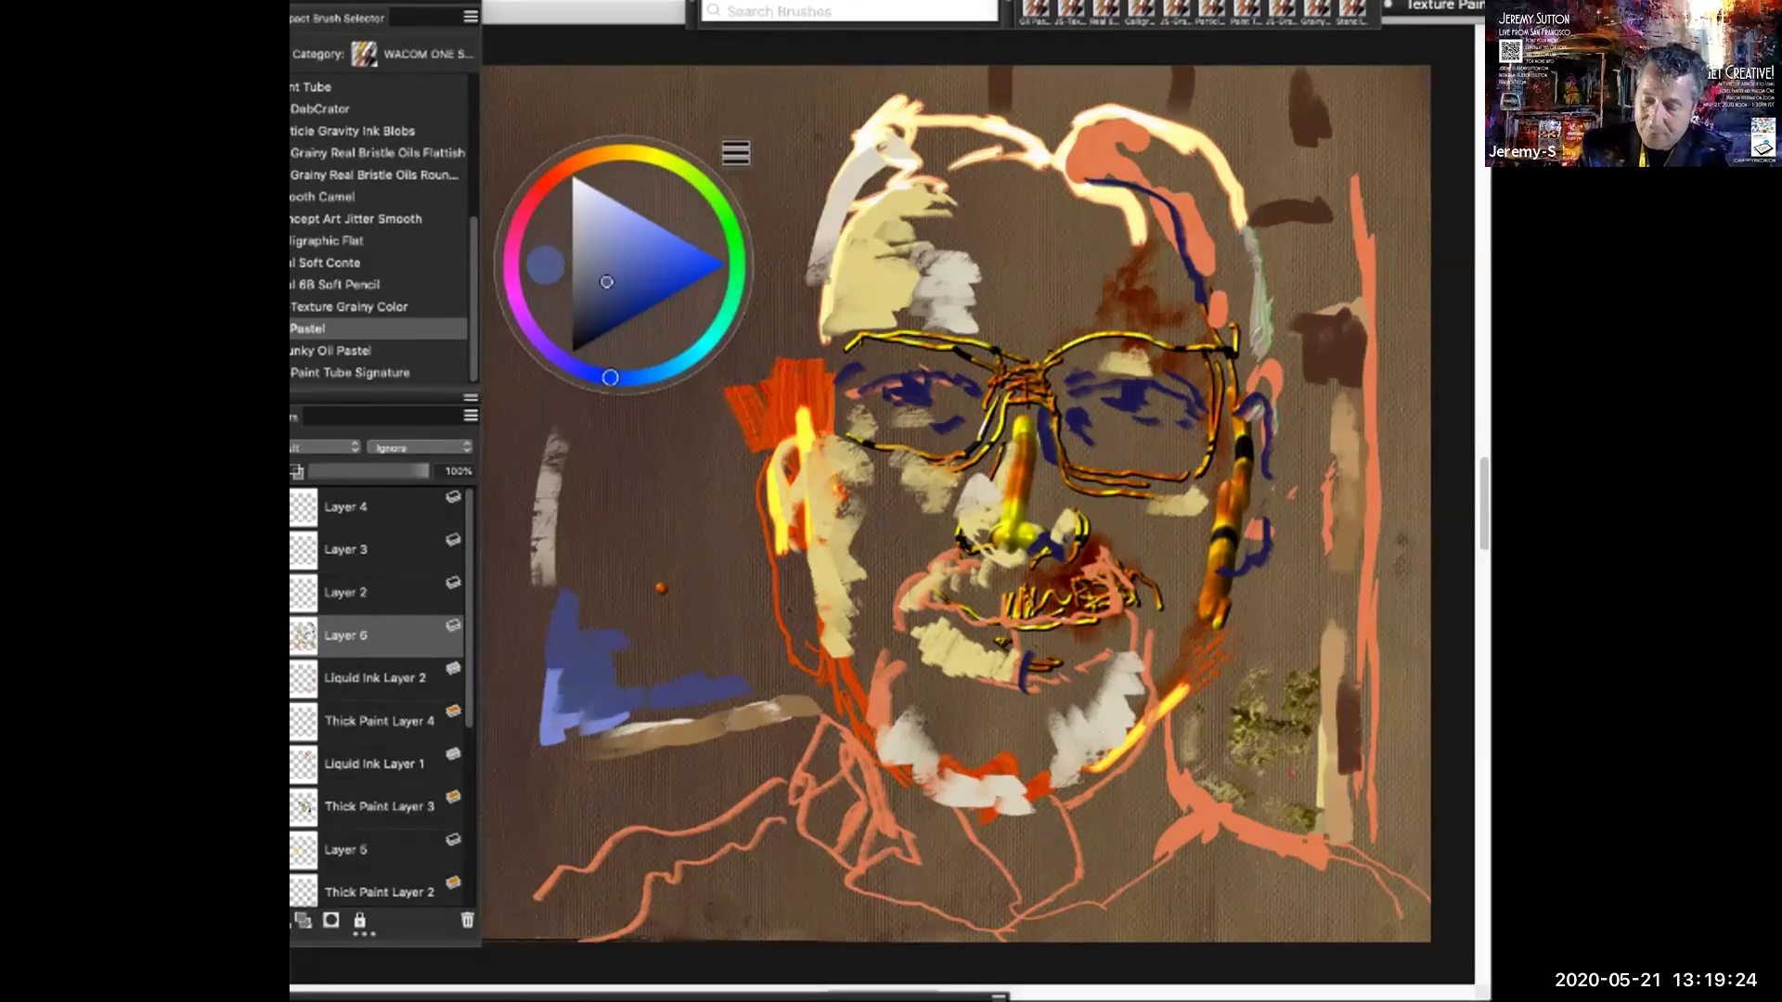
Fill the middle of the left shoulder with mid-blue and darker navy pastel
{"action": "mouse_move", "coordinate": [598, 885]}
{"action": "left_mouse_down"}
{"action": "mouse_move", "coordinate": [553, 901]}
{"action": "mouse_move", "coordinate": [649, 900]}
{"action": "mouse_move", "coordinate": [701, 865]}
{"action": "left_mouse_up"}
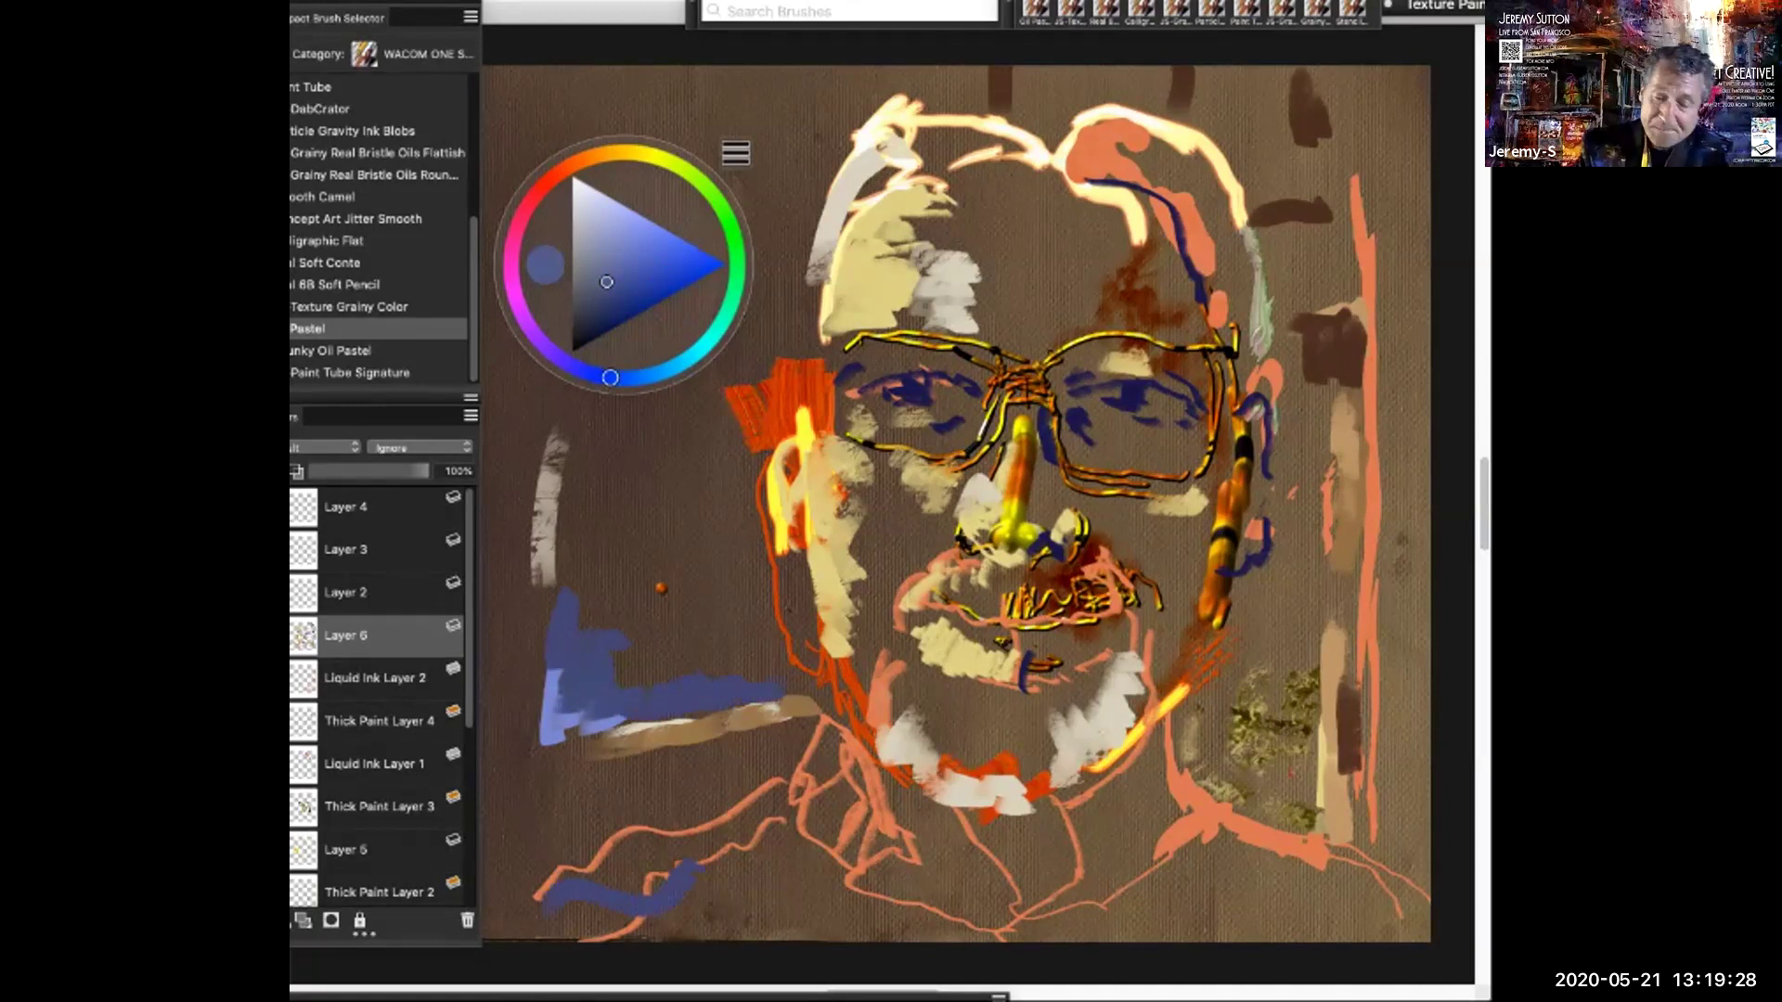
{"action": "left_click", "coordinate": [601, 304]}
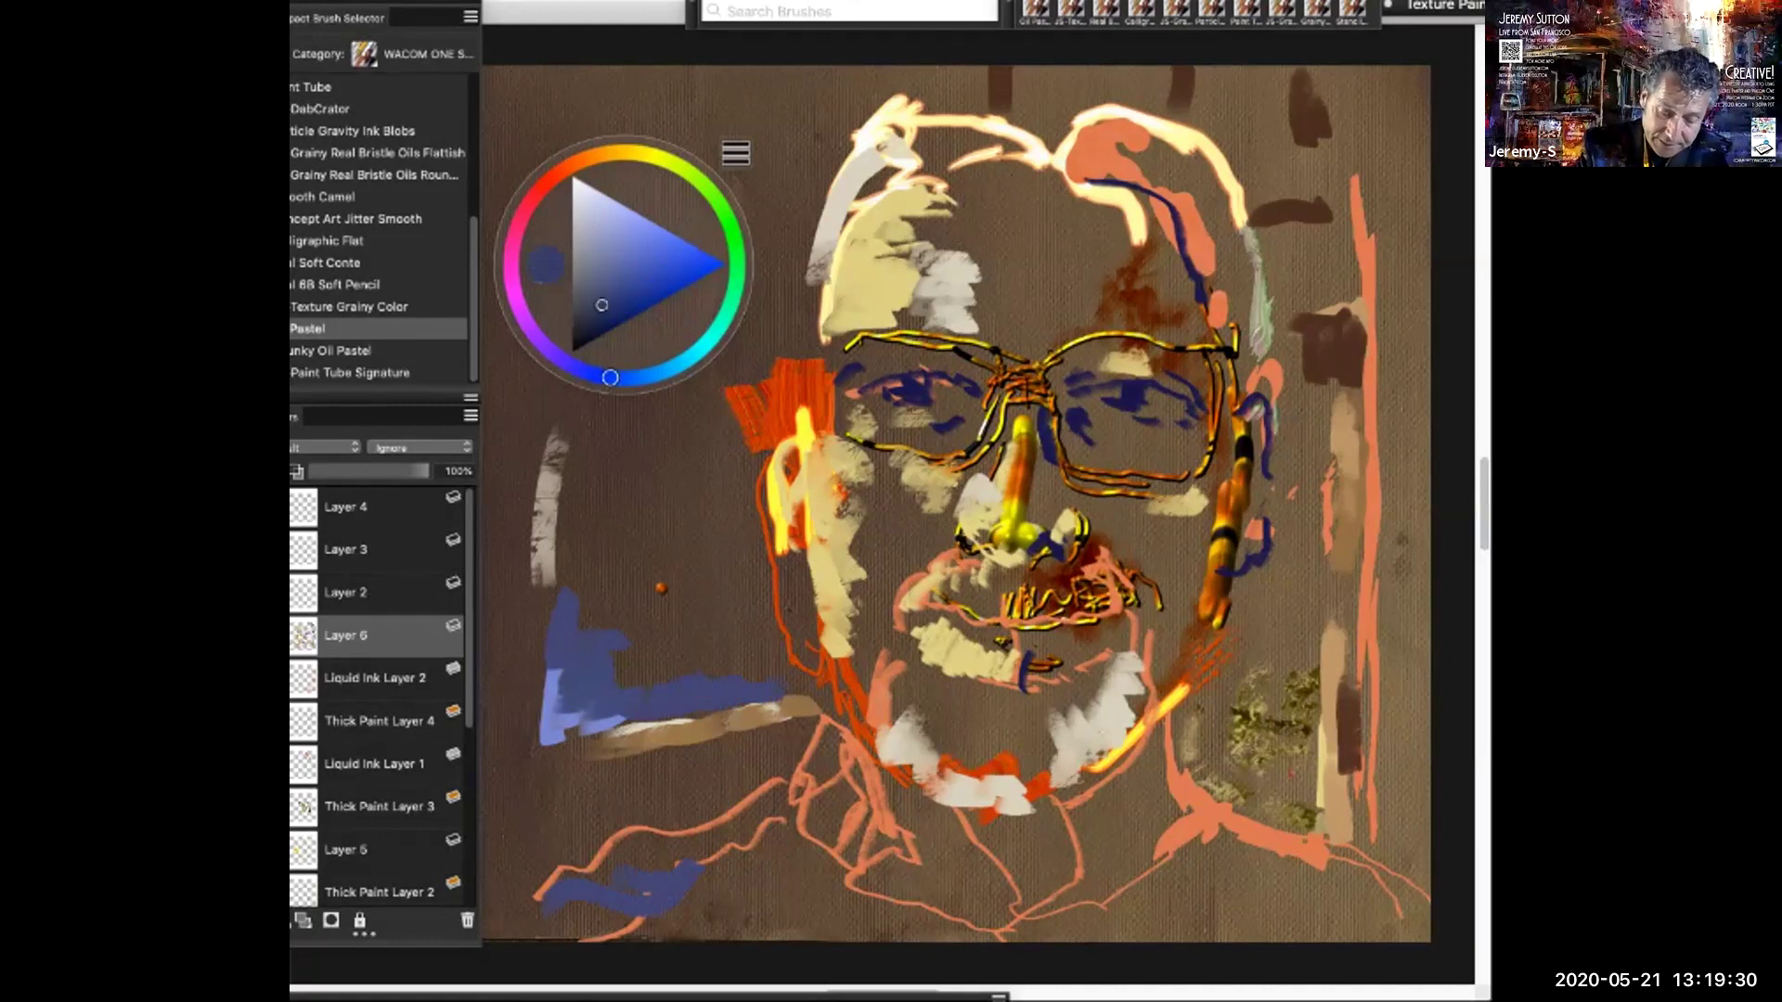
{"action": "mouse_move", "coordinate": [645, 888]}
{"action": "left_mouse_down"}
{"action": "mouse_move", "coordinate": [692, 870]}
{"action": "mouse_move", "coordinate": [620, 875]}
{"action": "left_mouse_up"}
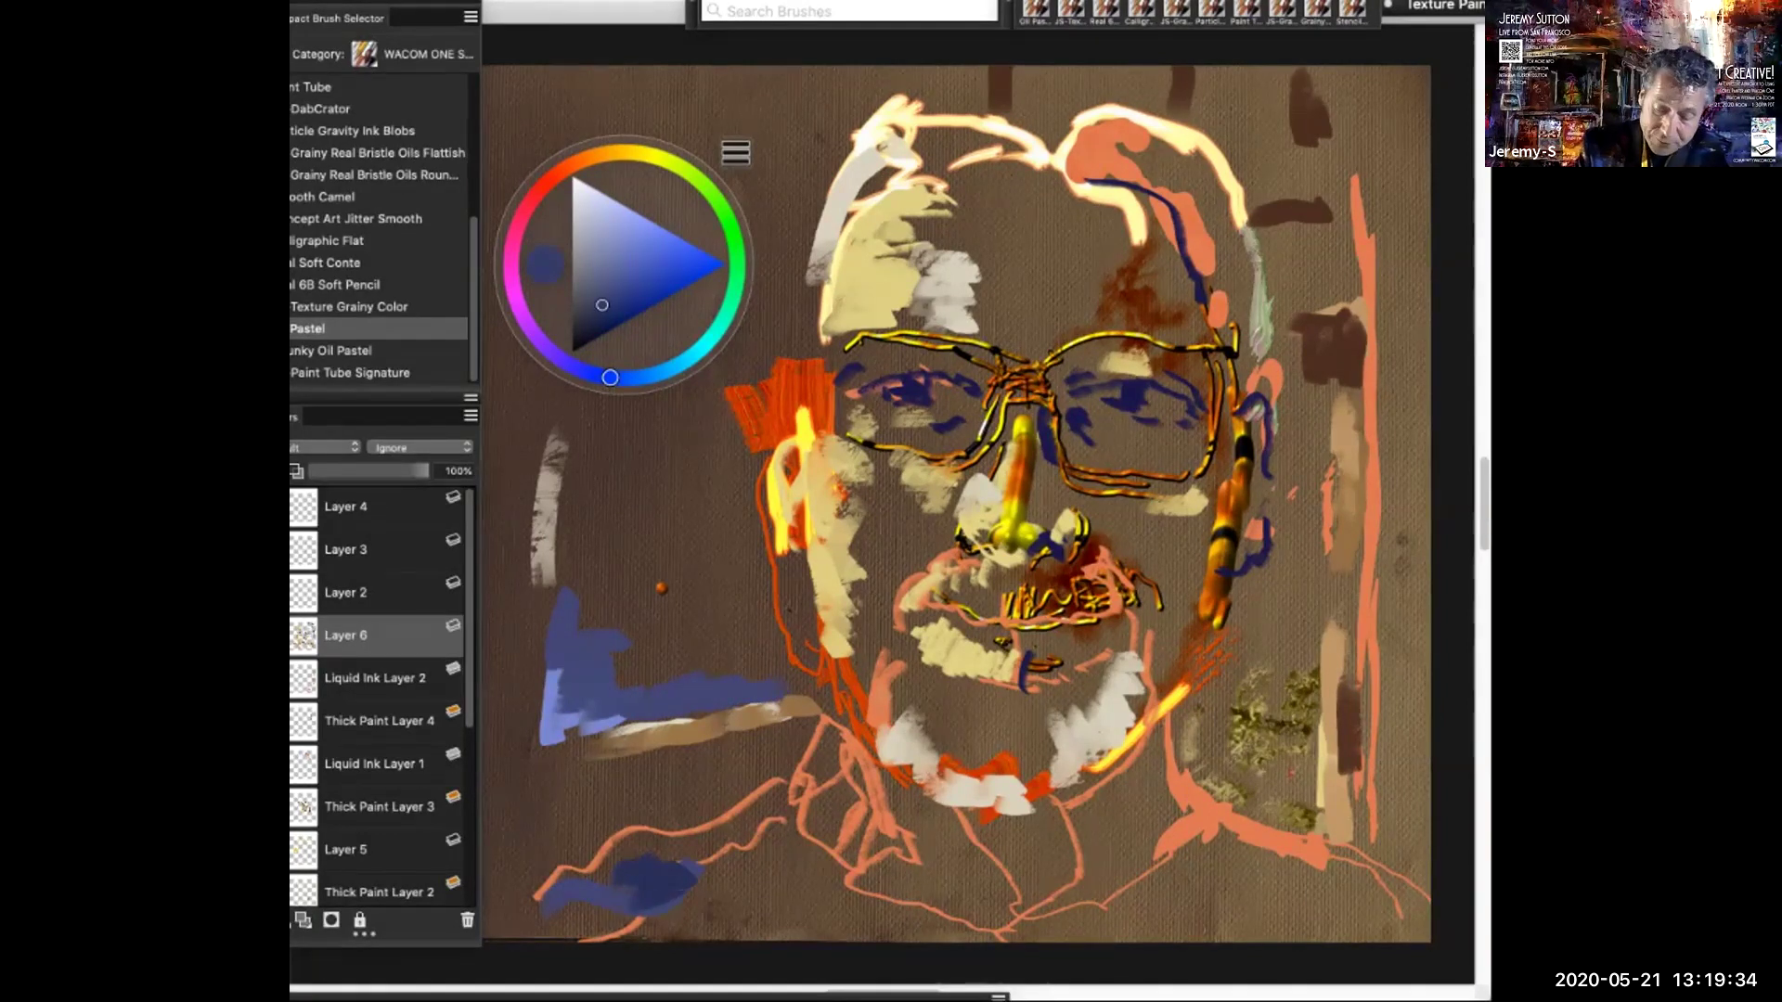
{"action": "left_click_drag", "start_coordinate": [631, 854], "coordinate": [693, 847]}
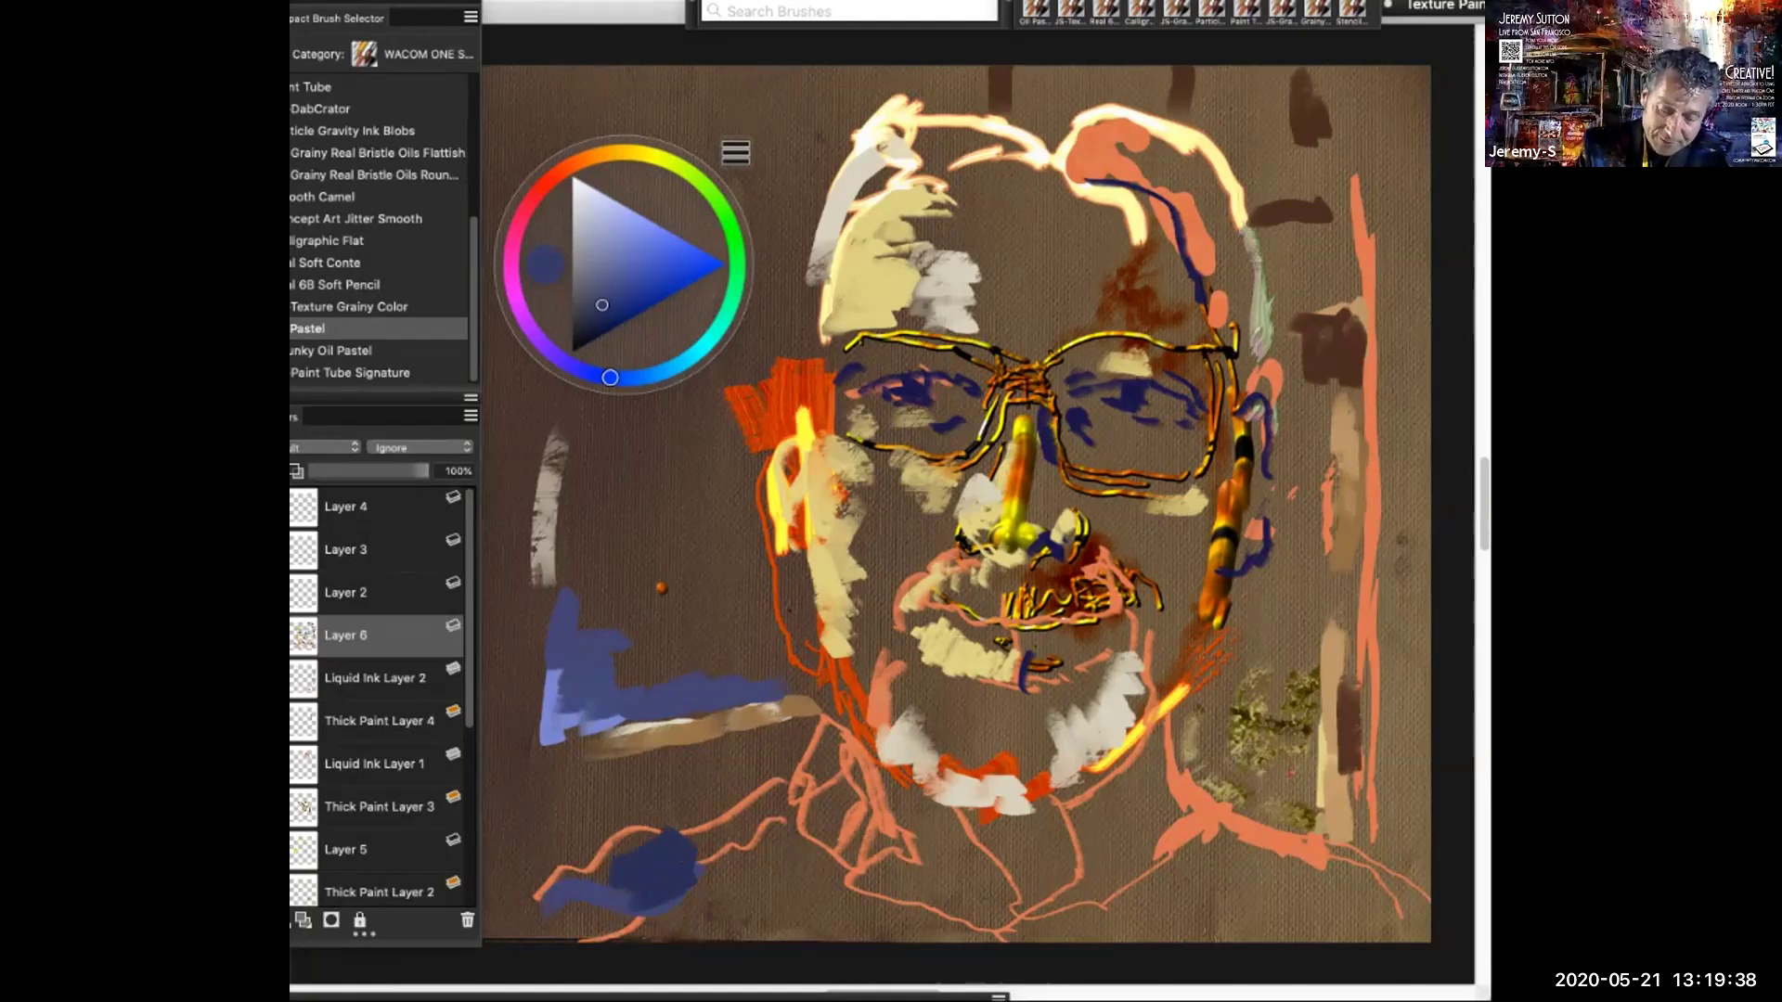
{"action": "left_click_drag", "start_coordinate": [692, 858], "coordinate": [738, 811]}
Paint navy patches on the shirt below the left side of the collar
{"action": "mouse_move", "coordinate": [896, 867]}
{"action": "left_mouse_down"}
{"action": "mouse_move", "coordinate": [914, 849]}
{"action": "mouse_move", "coordinate": [876, 881]}
{"action": "mouse_move", "coordinate": [942, 893]}
{"action": "left_mouse_up"}
{"action": "left_click_drag", "start_coordinate": [902, 804], "coordinate": [939, 904]}
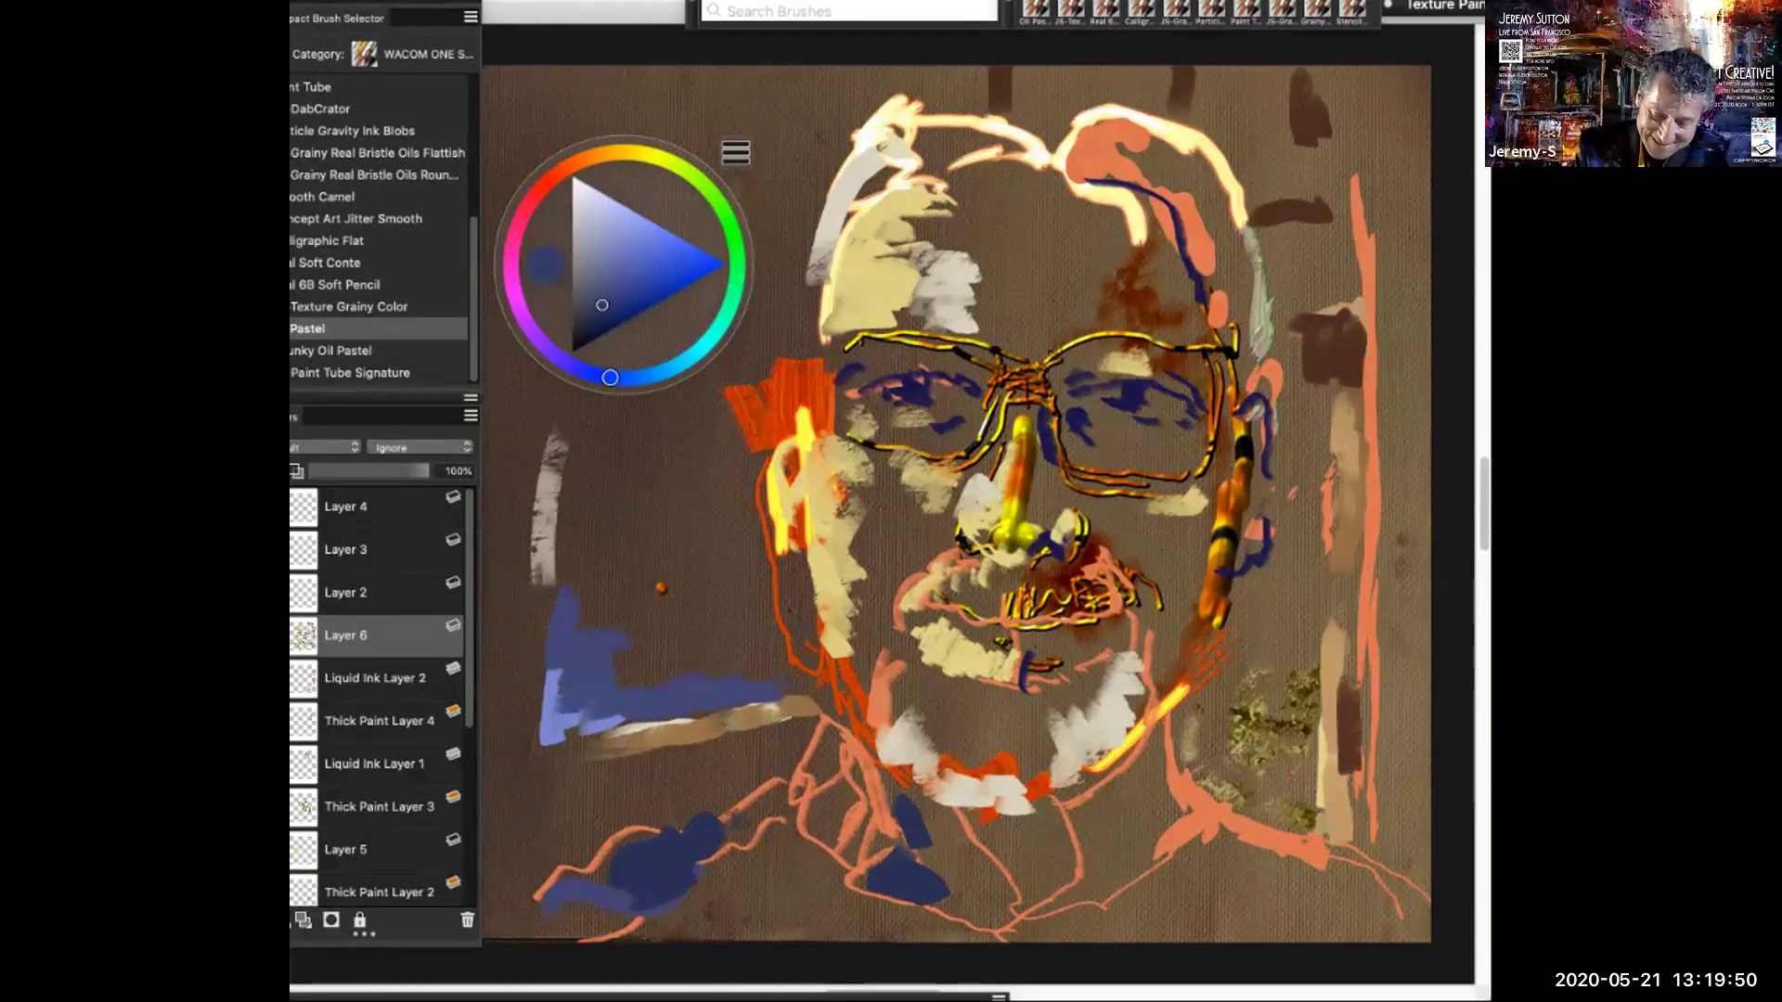
{"action": "left_click_drag", "start_coordinate": [870, 883], "coordinate": [958, 918]}
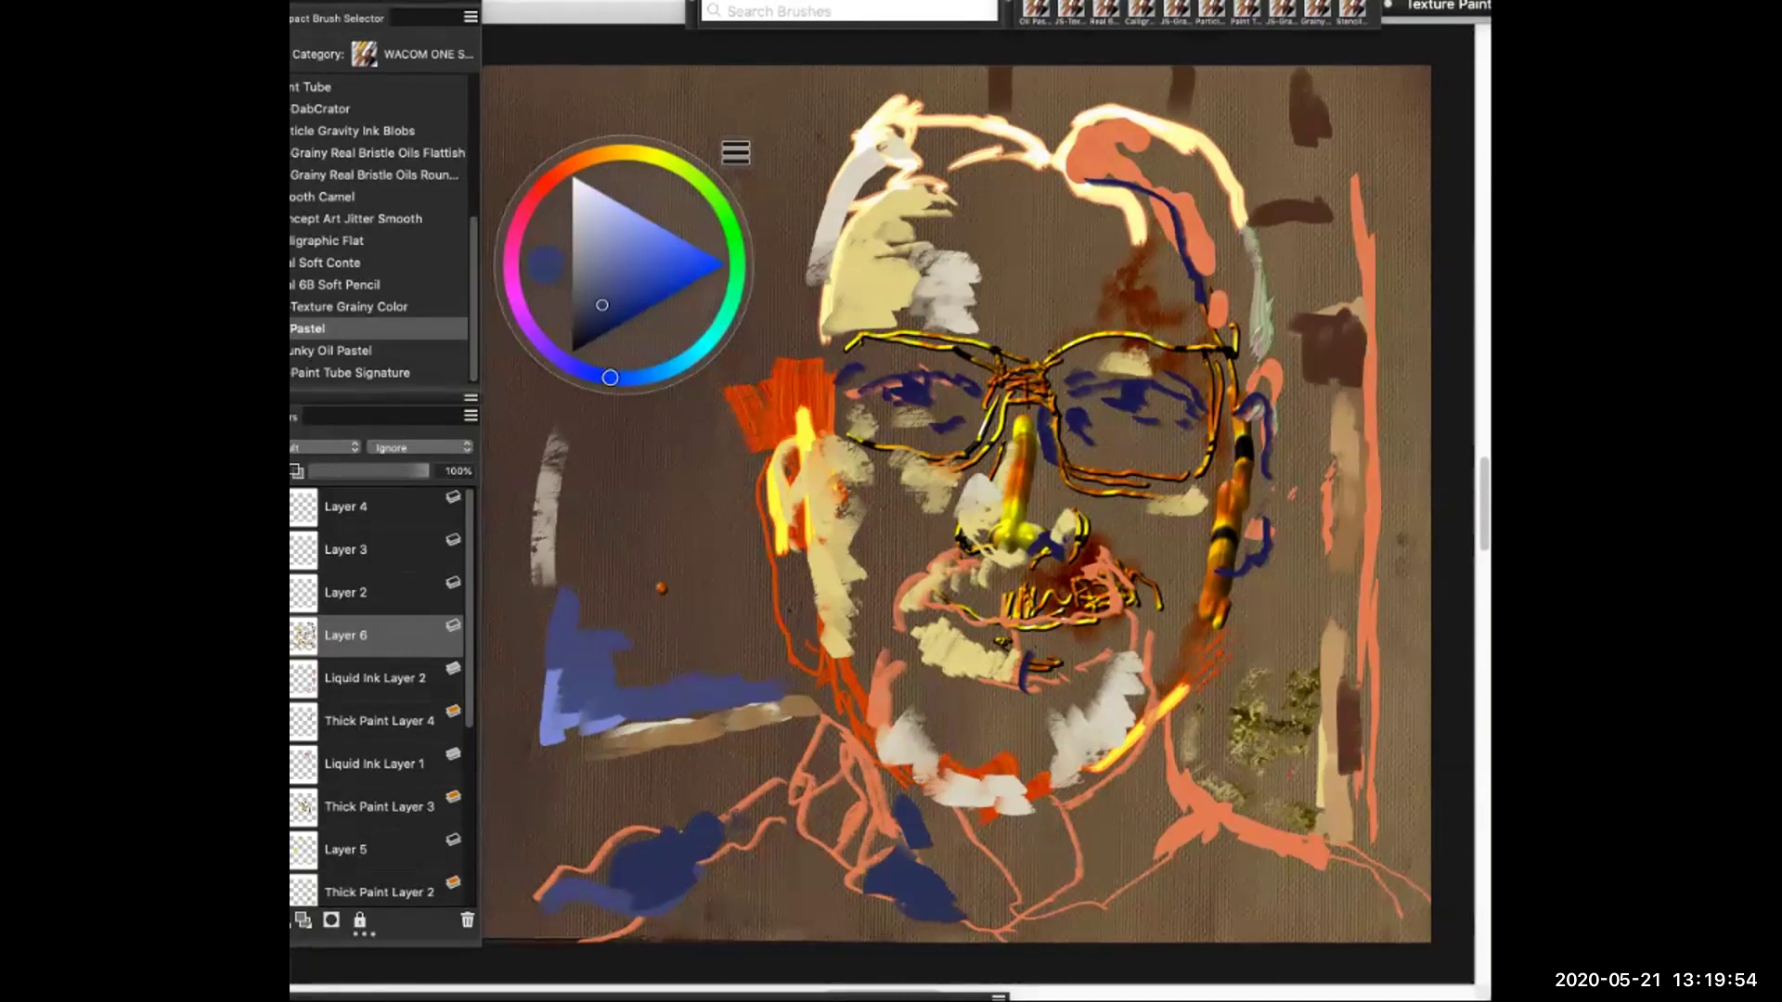
Fill the right side of the collar and the right shoulder with broad navy strokes
{"action": "mouse_move", "coordinate": [1060, 795]}
{"action": "left_mouse_down"}
{"action": "mouse_move", "coordinate": [1073, 823]}
{"action": "mouse_move", "coordinate": [1119, 826]}
{"action": "mouse_move", "coordinate": [1152, 791]}
{"action": "mouse_move", "coordinate": [1070, 898]}
{"action": "mouse_move", "coordinate": [1153, 769]}
{"action": "mouse_move", "coordinate": [1195, 817]}
{"action": "mouse_move", "coordinate": [1127, 854]}
{"action": "mouse_move", "coordinate": [1195, 845]}
{"action": "mouse_move", "coordinate": [1207, 826]}
{"action": "mouse_move", "coordinate": [1151, 863]}
{"action": "mouse_move", "coordinate": [1210, 813]}
{"action": "mouse_move", "coordinate": [1193, 845]}
{"action": "left_mouse_up"}
{"action": "left_click_drag", "start_coordinate": [1177, 791], "coordinate": [1140, 867]}
{"action": "mouse_move", "coordinate": [1222, 872]}
{"action": "left_mouse_down"}
{"action": "mouse_move", "coordinate": [1333, 898]}
{"action": "mouse_move", "coordinate": [1397, 868]}
{"action": "mouse_move", "coordinate": [1430, 901]}
{"action": "left_mouse_up"}
{"action": "mouse_move", "coordinate": [1290, 834]}
{"action": "left_mouse_down"}
{"action": "mouse_move", "coordinate": [1311, 872]}
{"action": "mouse_move", "coordinate": [1424, 907]}
{"action": "left_mouse_up"}
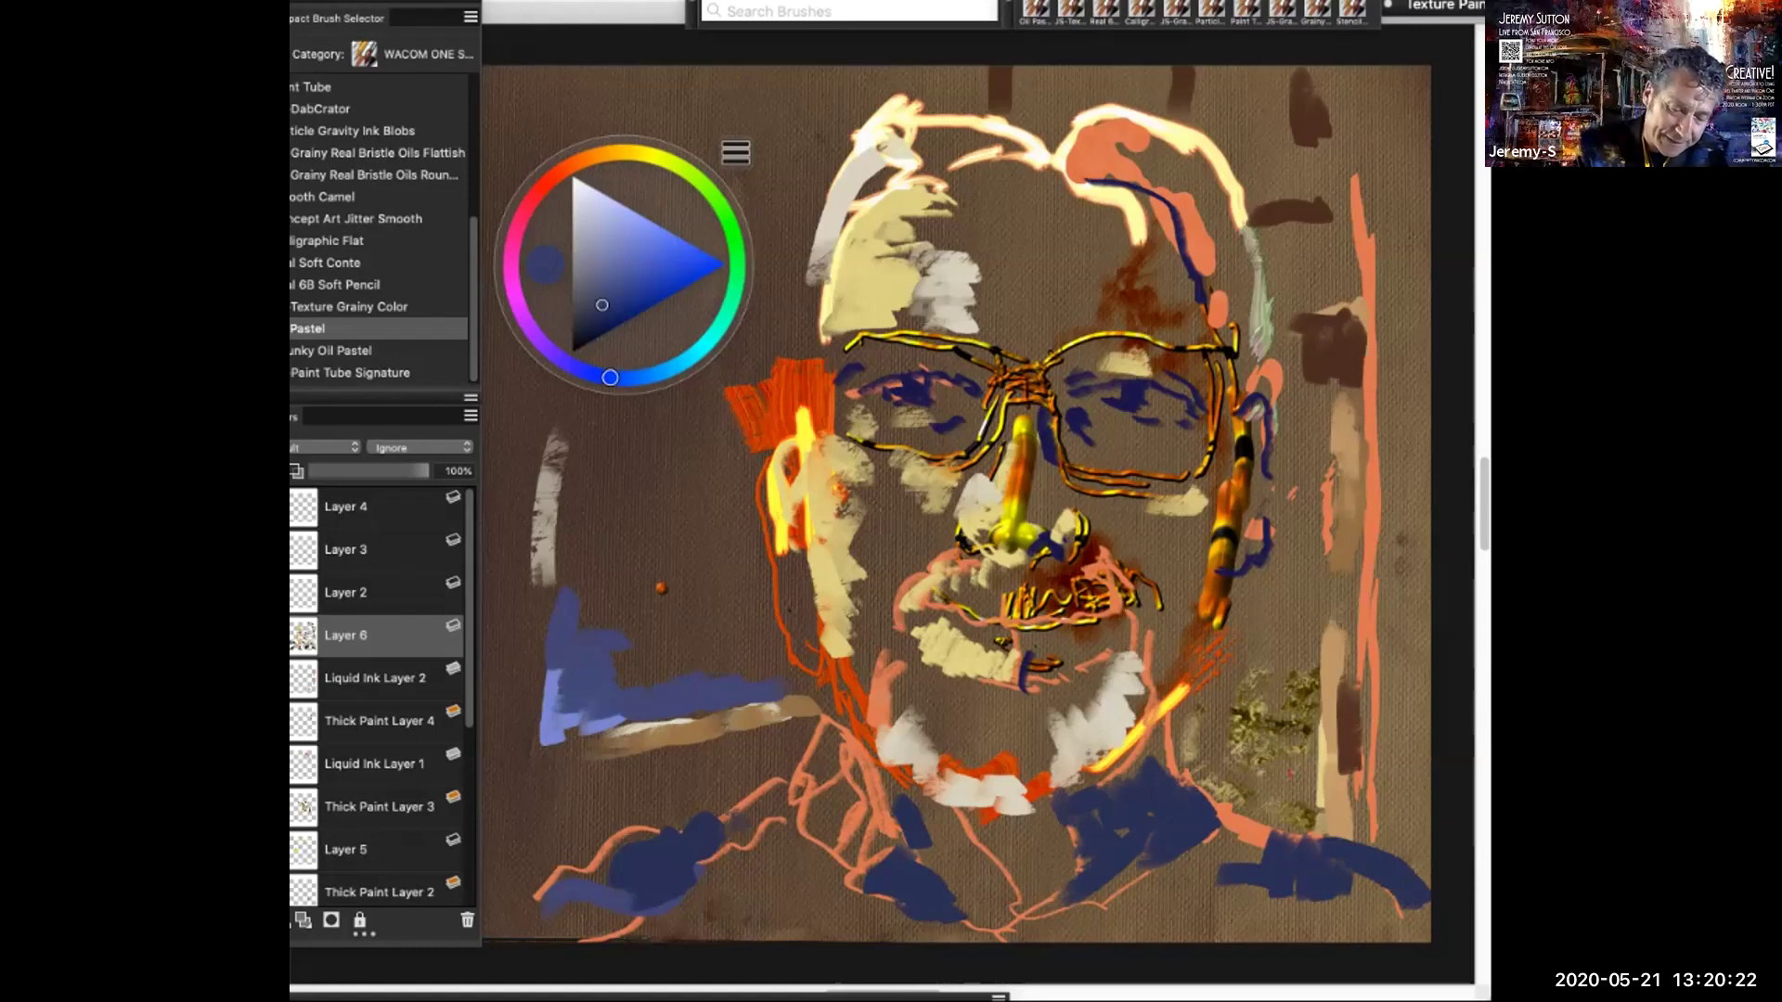
Shade the right side of the forehead and temple with dark magenta-purple and orange-brown pastel
{"action": "mouse_move", "coordinate": [610, 378]}
{"action": "left_mouse_down"}
{"action": "mouse_move", "coordinate": [513, 283]}
{"action": "mouse_move", "coordinate": [611, 314]}
{"action": "left_mouse_up"}
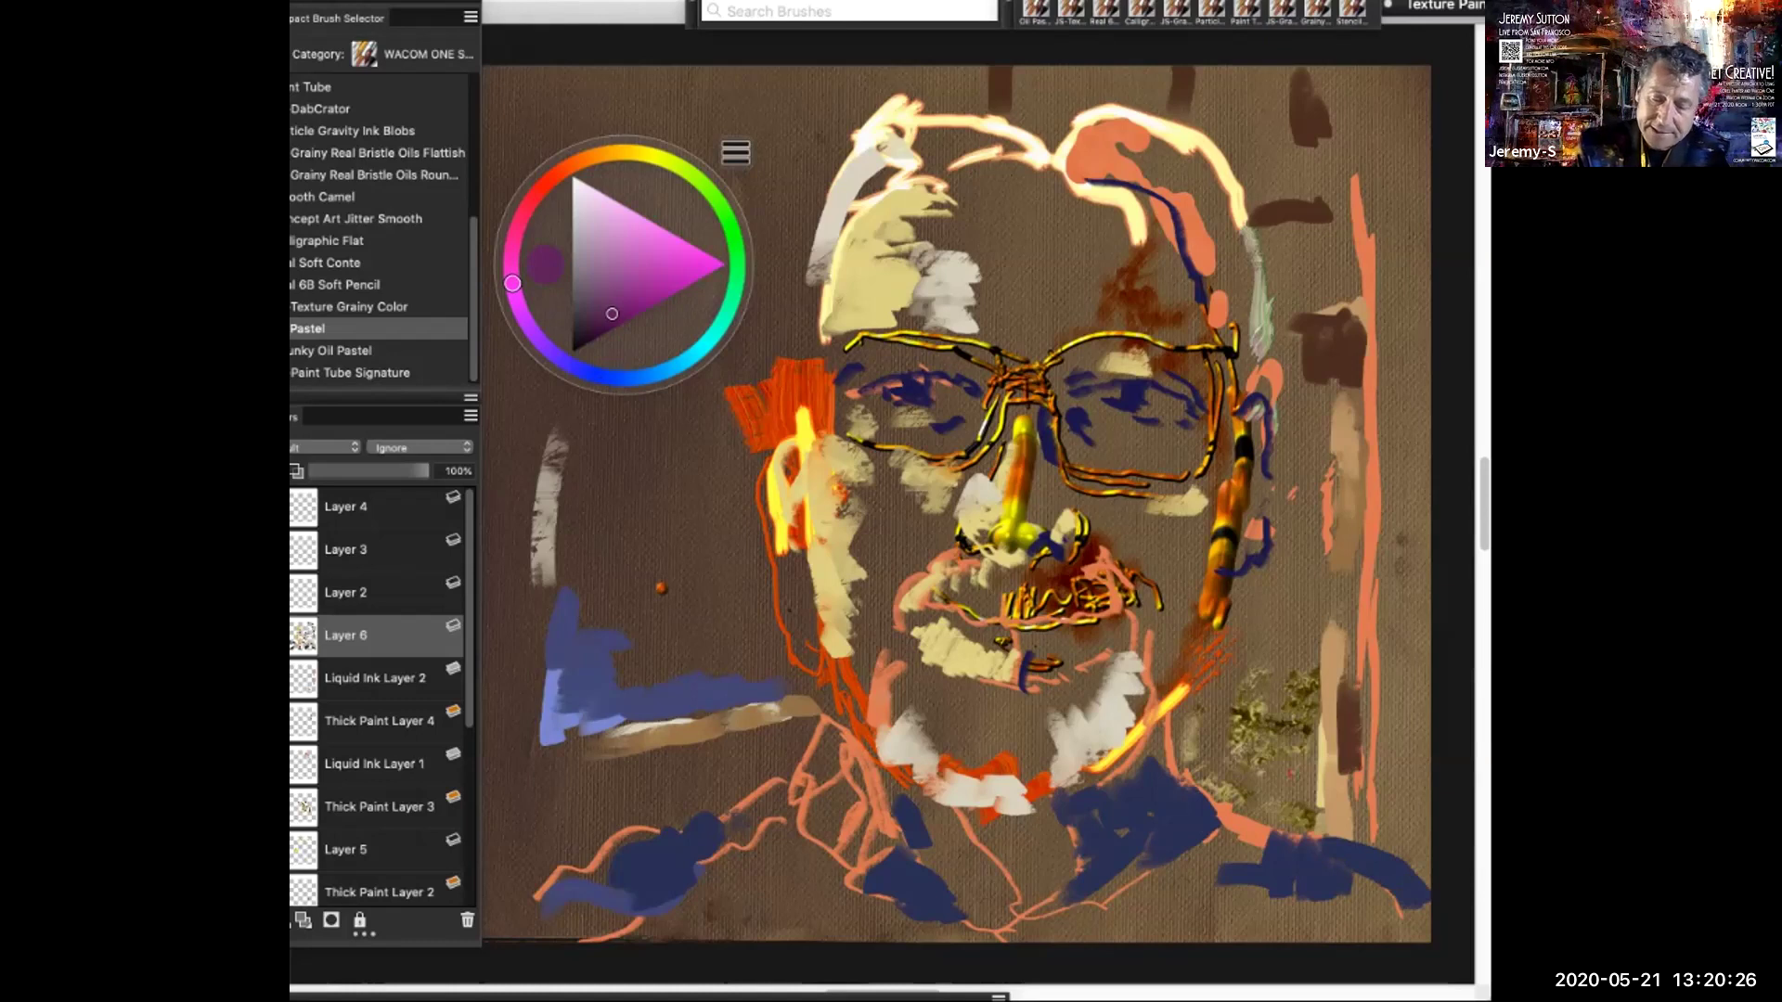
{"action": "mouse_move", "coordinate": [1133, 205]}
{"action": "left_mouse_down"}
{"action": "mouse_move", "coordinate": [1164, 236]}
{"action": "mouse_move", "coordinate": [1127, 216]}
{"action": "mouse_move", "coordinate": [1137, 232]}
{"action": "mouse_move", "coordinate": [1151, 200]}
{"action": "mouse_move", "coordinate": [1189, 231]}
{"action": "mouse_move", "coordinate": [1214, 293]}
{"action": "left_mouse_up"}
{"action": "left_click_drag", "start_coordinate": [512, 283], "coordinate": [588, 158]}
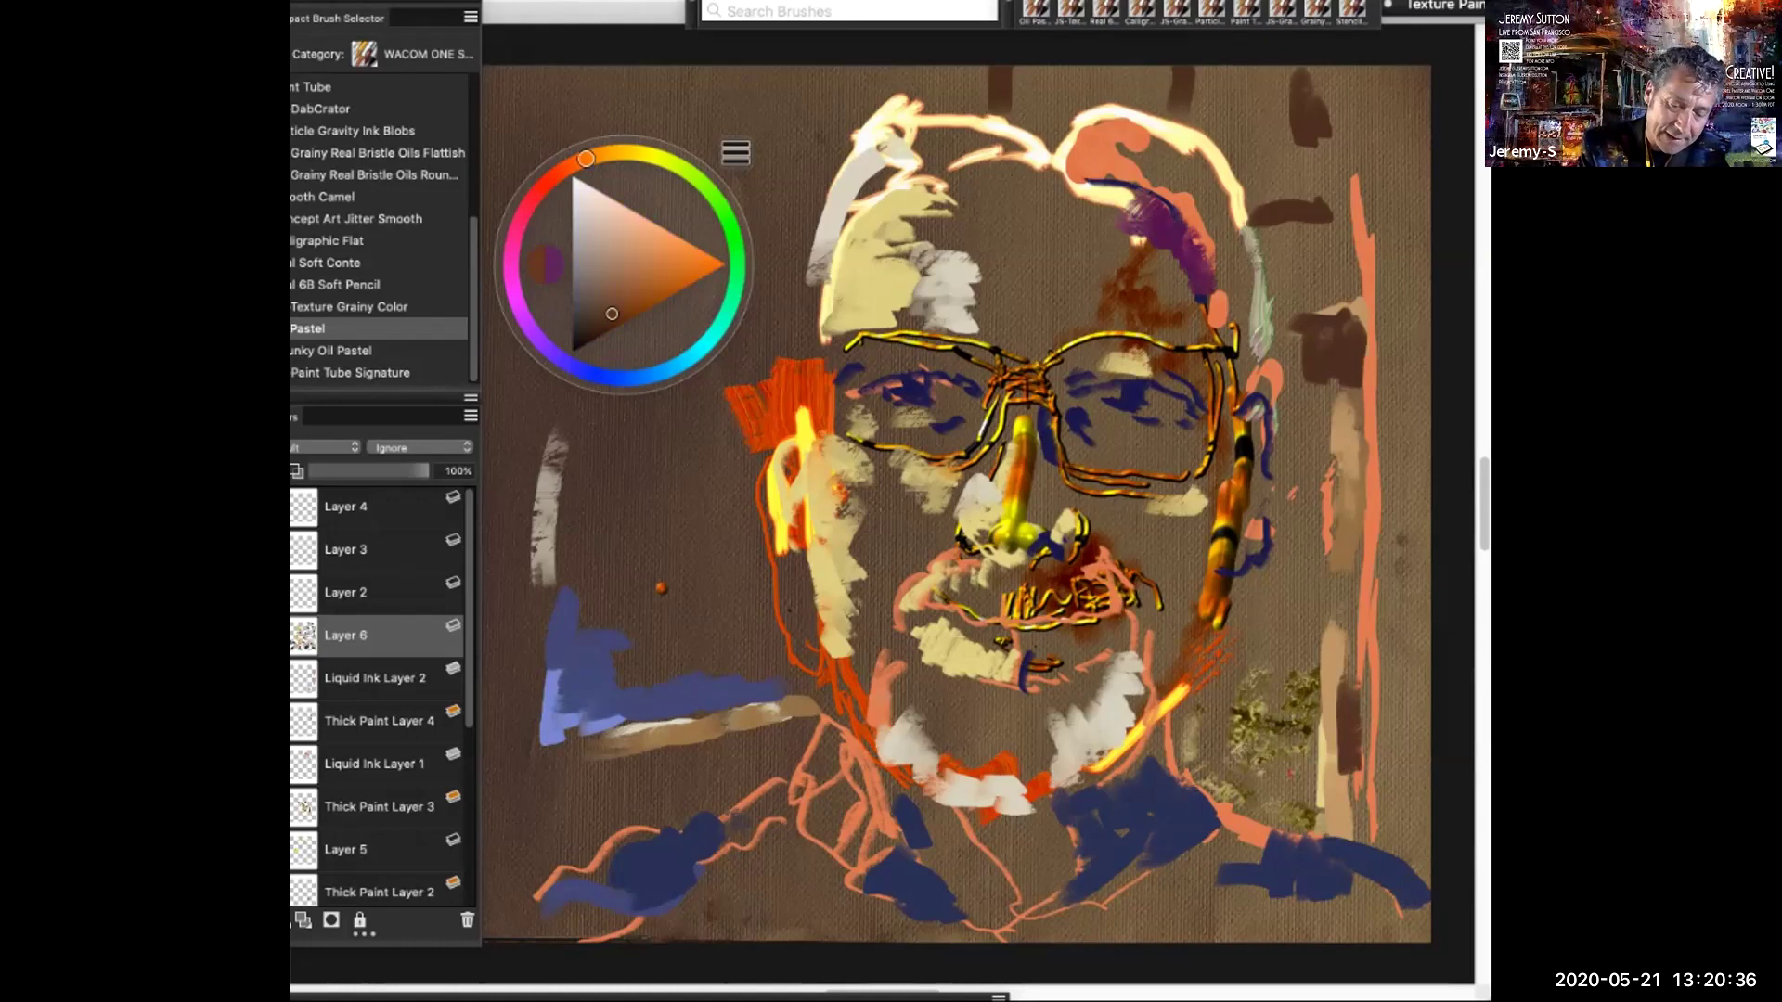
{"action": "left_click", "coordinate": [626, 288]}
{"action": "mouse_move", "coordinate": [1166, 194]}
{"action": "left_mouse_down"}
{"action": "mouse_move", "coordinate": [1212, 265]}
{"action": "mouse_move", "coordinate": [1214, 320]}
{"action": "left_mouse_up"}
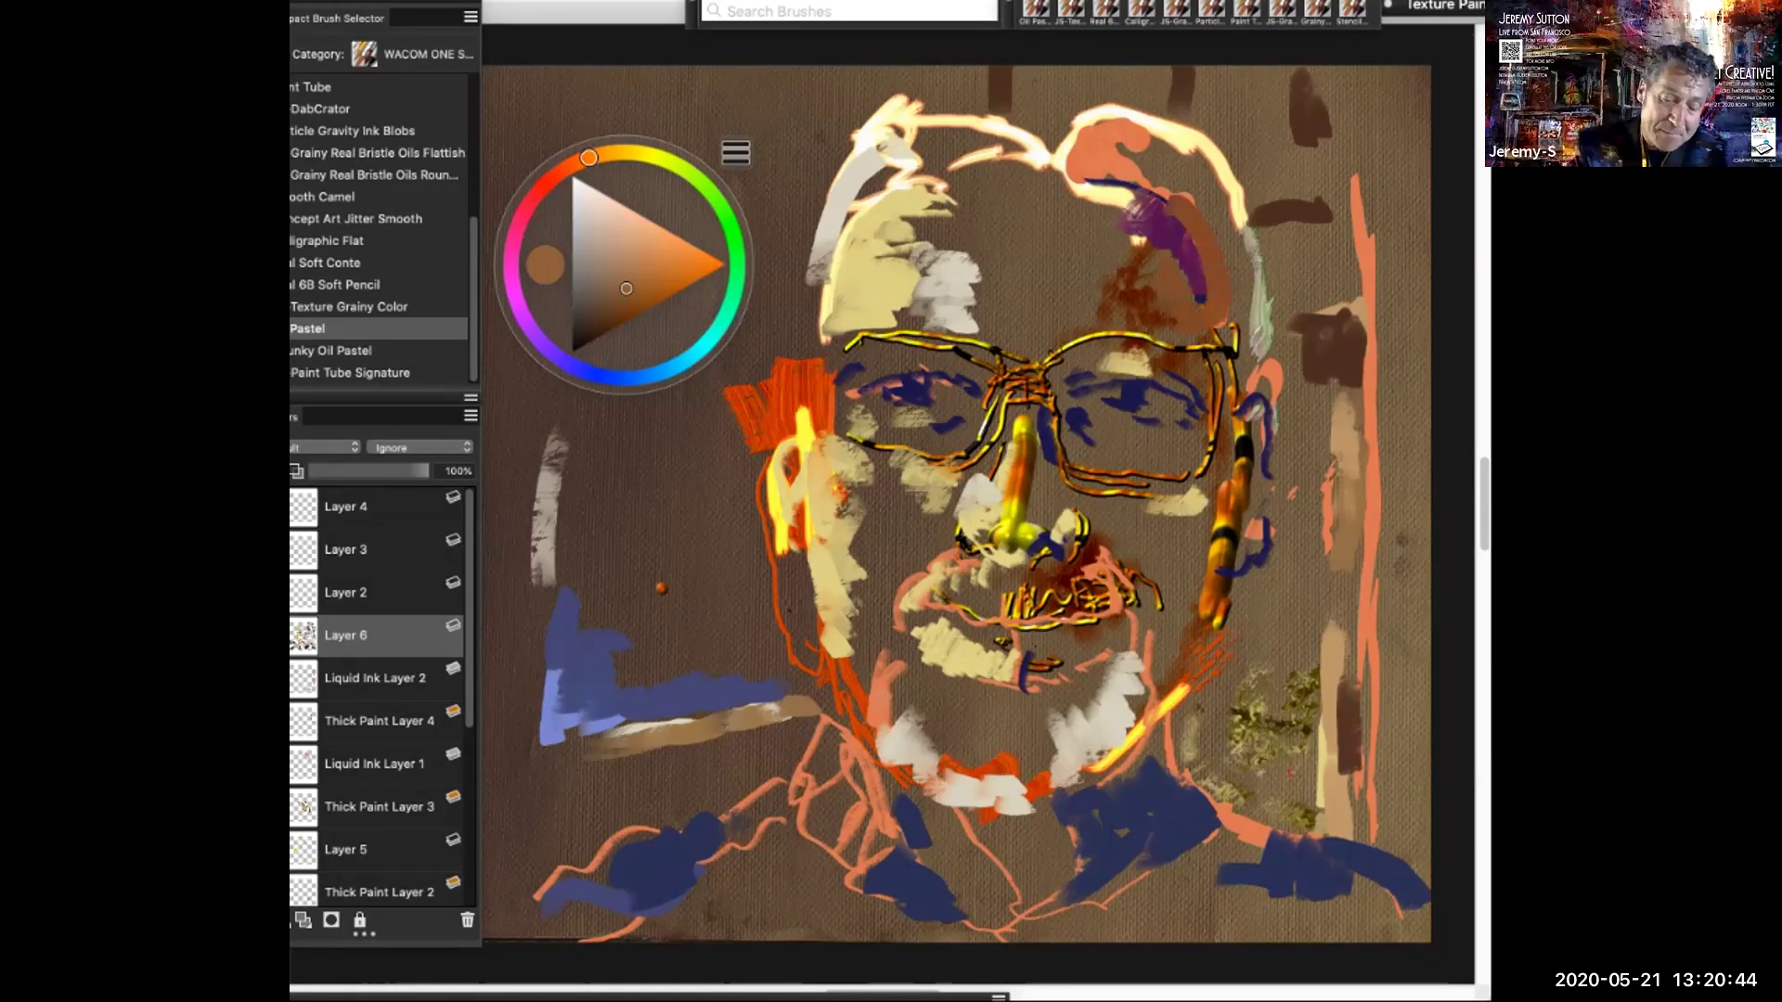
{"action": "left_click", "coordinate": [641, 288]}
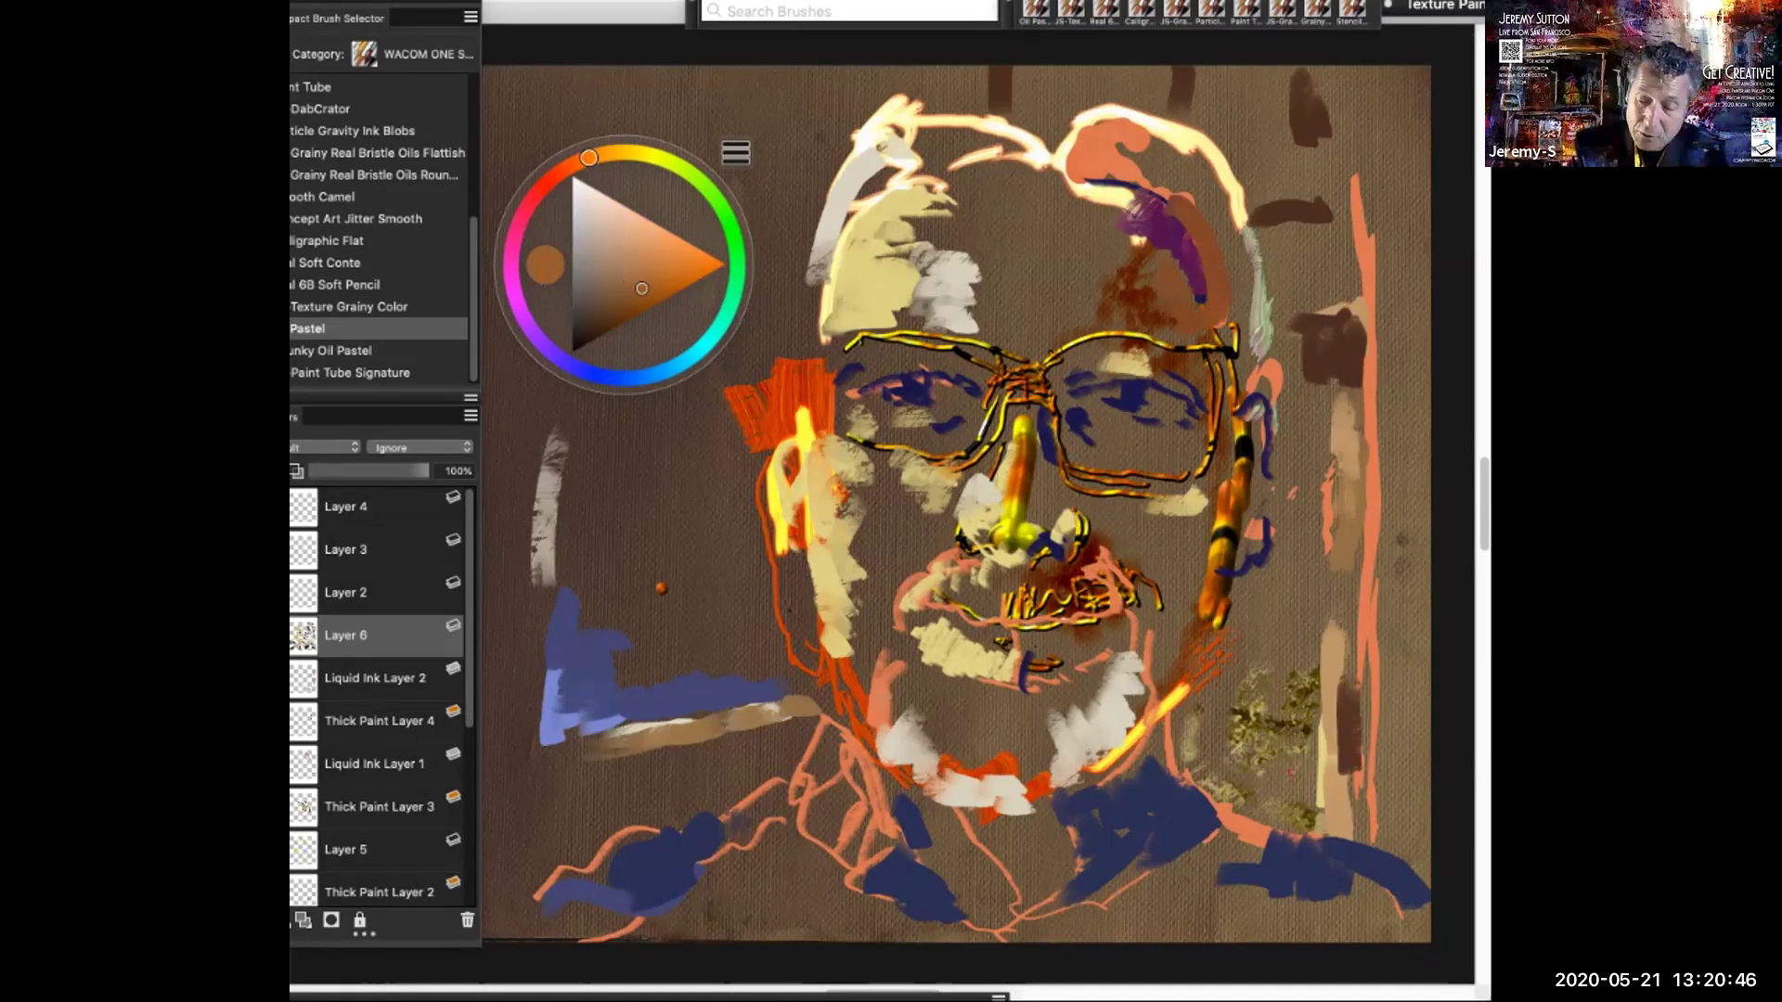
{"action": "mouse_move", "coordinate": [1095, 189]}
{"action": "left_mouse_down"}
{"action": "mouse_move", "coordinate": [1144, 213]}
{"action": "mouse_move", "coordinate": [1118, 301]}
{"action": "mouse_move", "coordinate": [1101, 196]}
{"action": "mouse_move", "coordinate": [1130, 197]}
{"action": "left_mouse_up"}
Layer dark and muted violet patches over the right temple and along the upper right hairline
{"action": "left_click", "coordinate": [543, 345]}
{"action": "left_click_drag", "start_coordinate": [589, 324], "coordinate": [590, 313]}
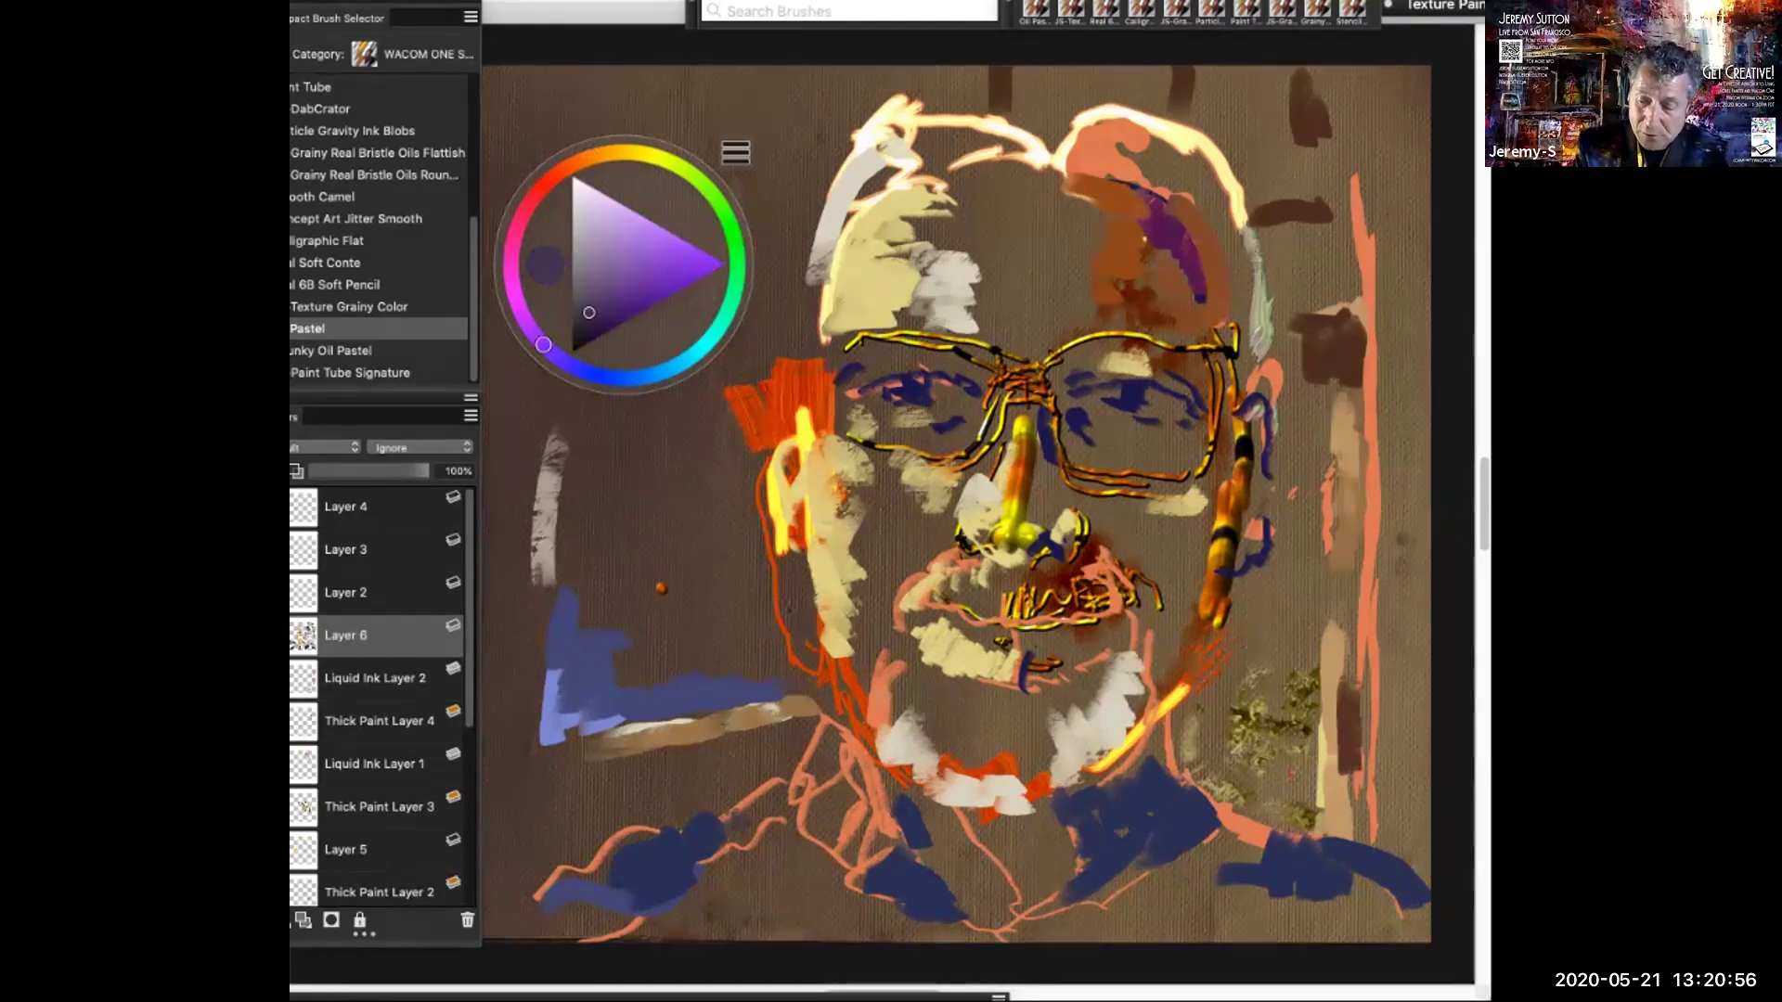
{"action": "mouse_move", "coordinate": [1188, 226]}
{"action": "left_mouse_down"}
{"action": "mouse_move", "coordinate": [1221, 297]}
{"action": "mouse_move", "coordinate": [1212, 246]}
{"action": "mouse_move", "coordinate": [1218, 269]}
{"action": "mouse_move", "coordinate": [1214, 312]}
{"action": "mouse_move", "coordinate": [1211, 293]}
{"action": "left_mouse_up"}
{"action": "left_click", "coordinate": [532, 332]}
{"action": "left_click", "coordinate": [611, 285]}
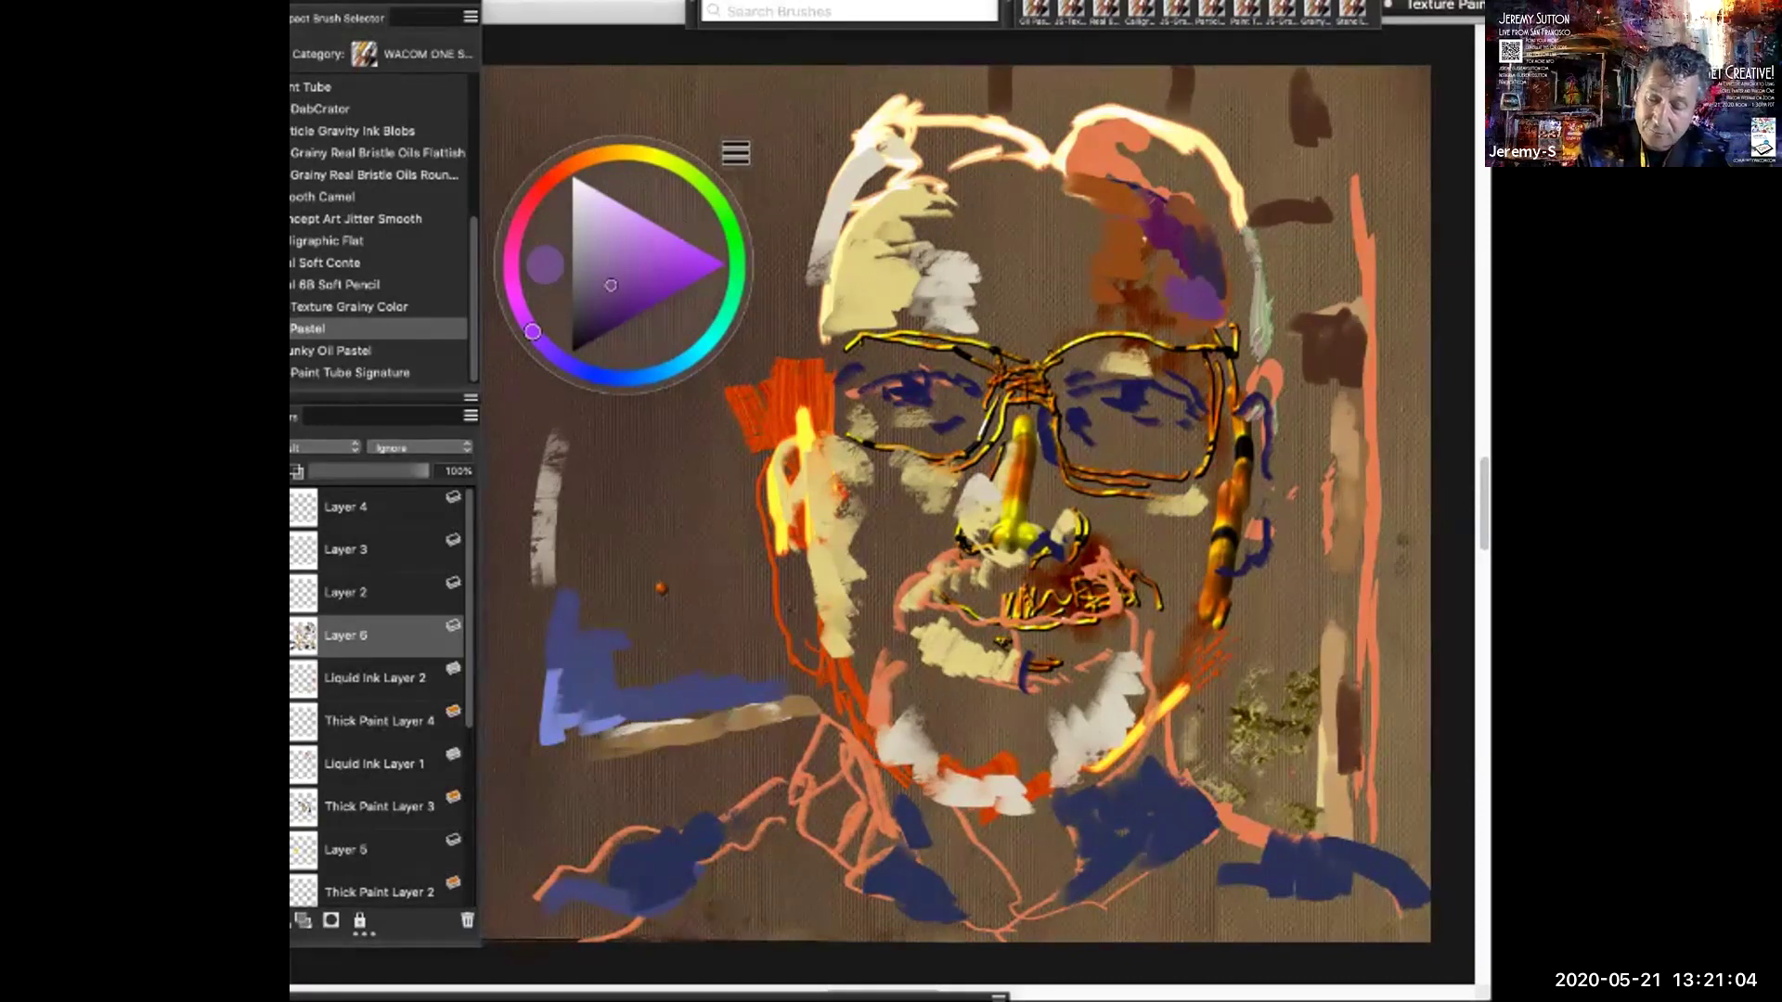
{"action": "mouse_move", "coordinate": [1038, 160]}
{"action": "left_mouse_down"}
{"action": "mouse_move", "coordinate": [1077, 196]}
{"action": "mouse_move", "coordinate": [1155, 193]}
{"action": "left_mouse_up"}
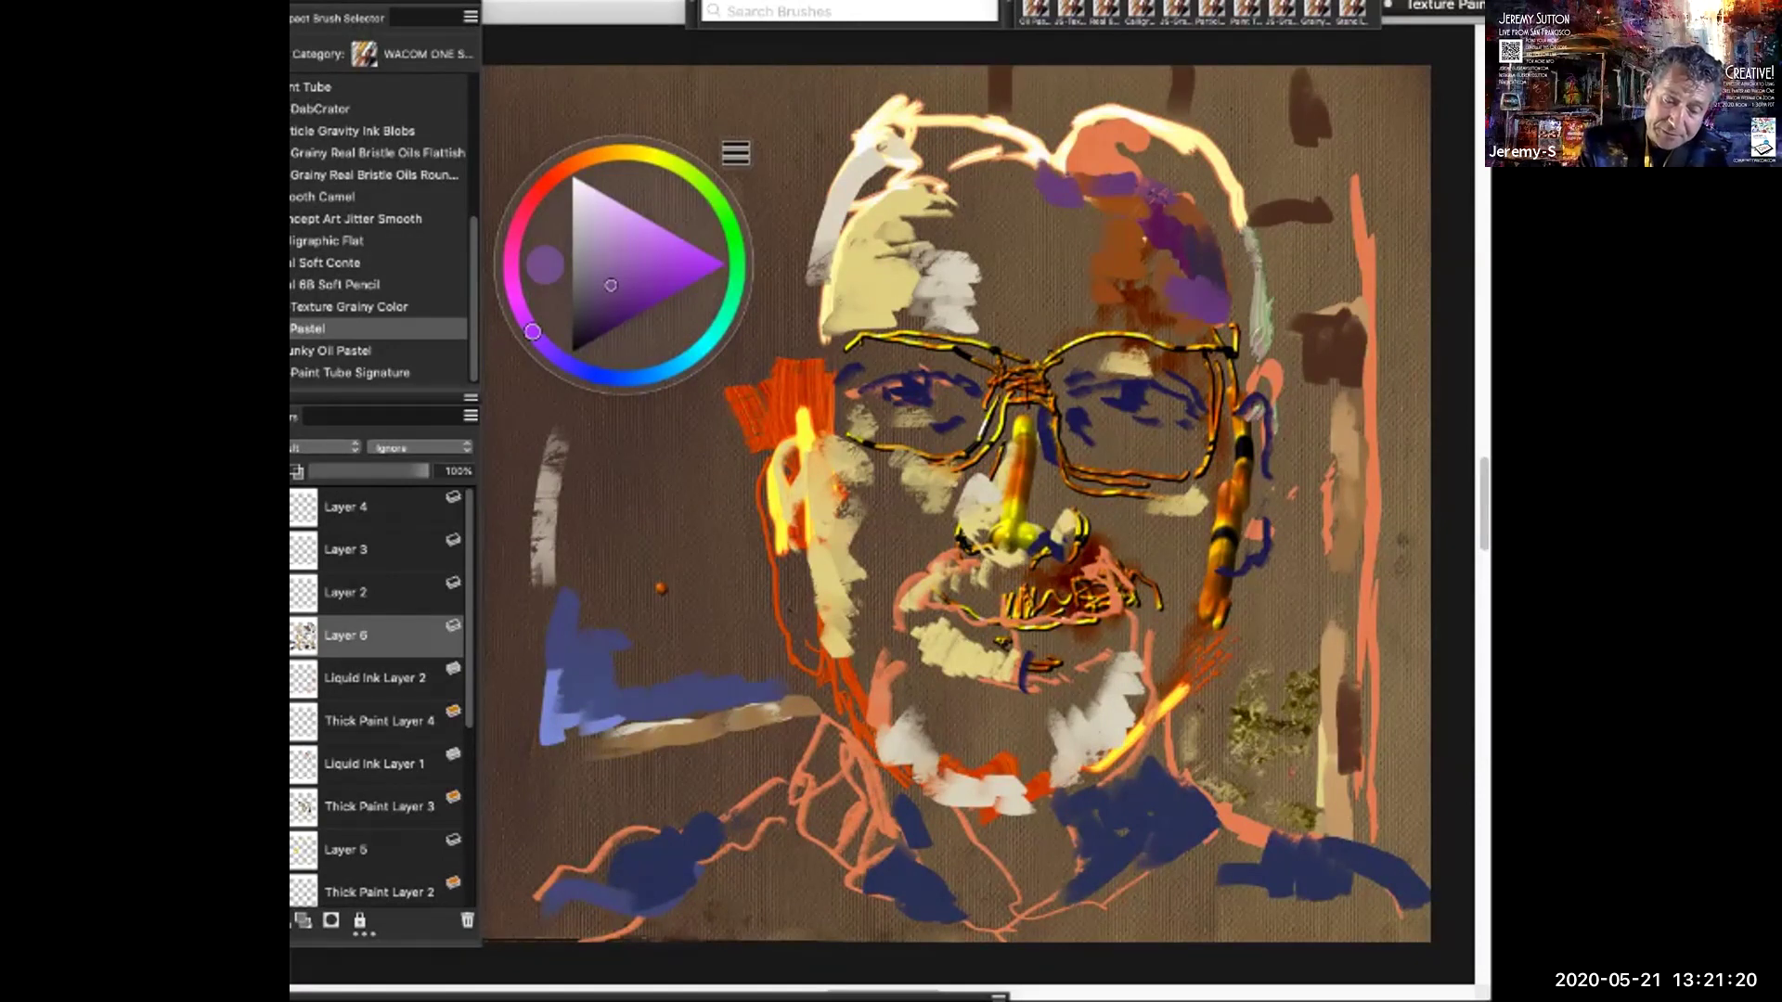
Paint light lavender strokes across the top of the head and along the left part of the hairline
{"action": "left_click", "coordinate": [616, 237]}
{"action": "mouse_move", "coordinate": [1027, 163]}
{"action": "left_mouse_down"}
{"action": "mouse_move", "coordinate": [1030, 135]}
{"action": "mouse_move", "coordinate": [1084, 113]}
{"action": "mouse_move", "coordinate": [1065, 158]}
{"action": "mouse_move", "coordinate": [1117, 110]}
{"action": "left_mouse_up"}
{"action": "left_click_drag", "start_coordinate": [952, 157], "coordinate": [880, 193]}
{"action": "left_click_drag", "start_coordinate": [986, 167], "coordinate": [1008, 171]}
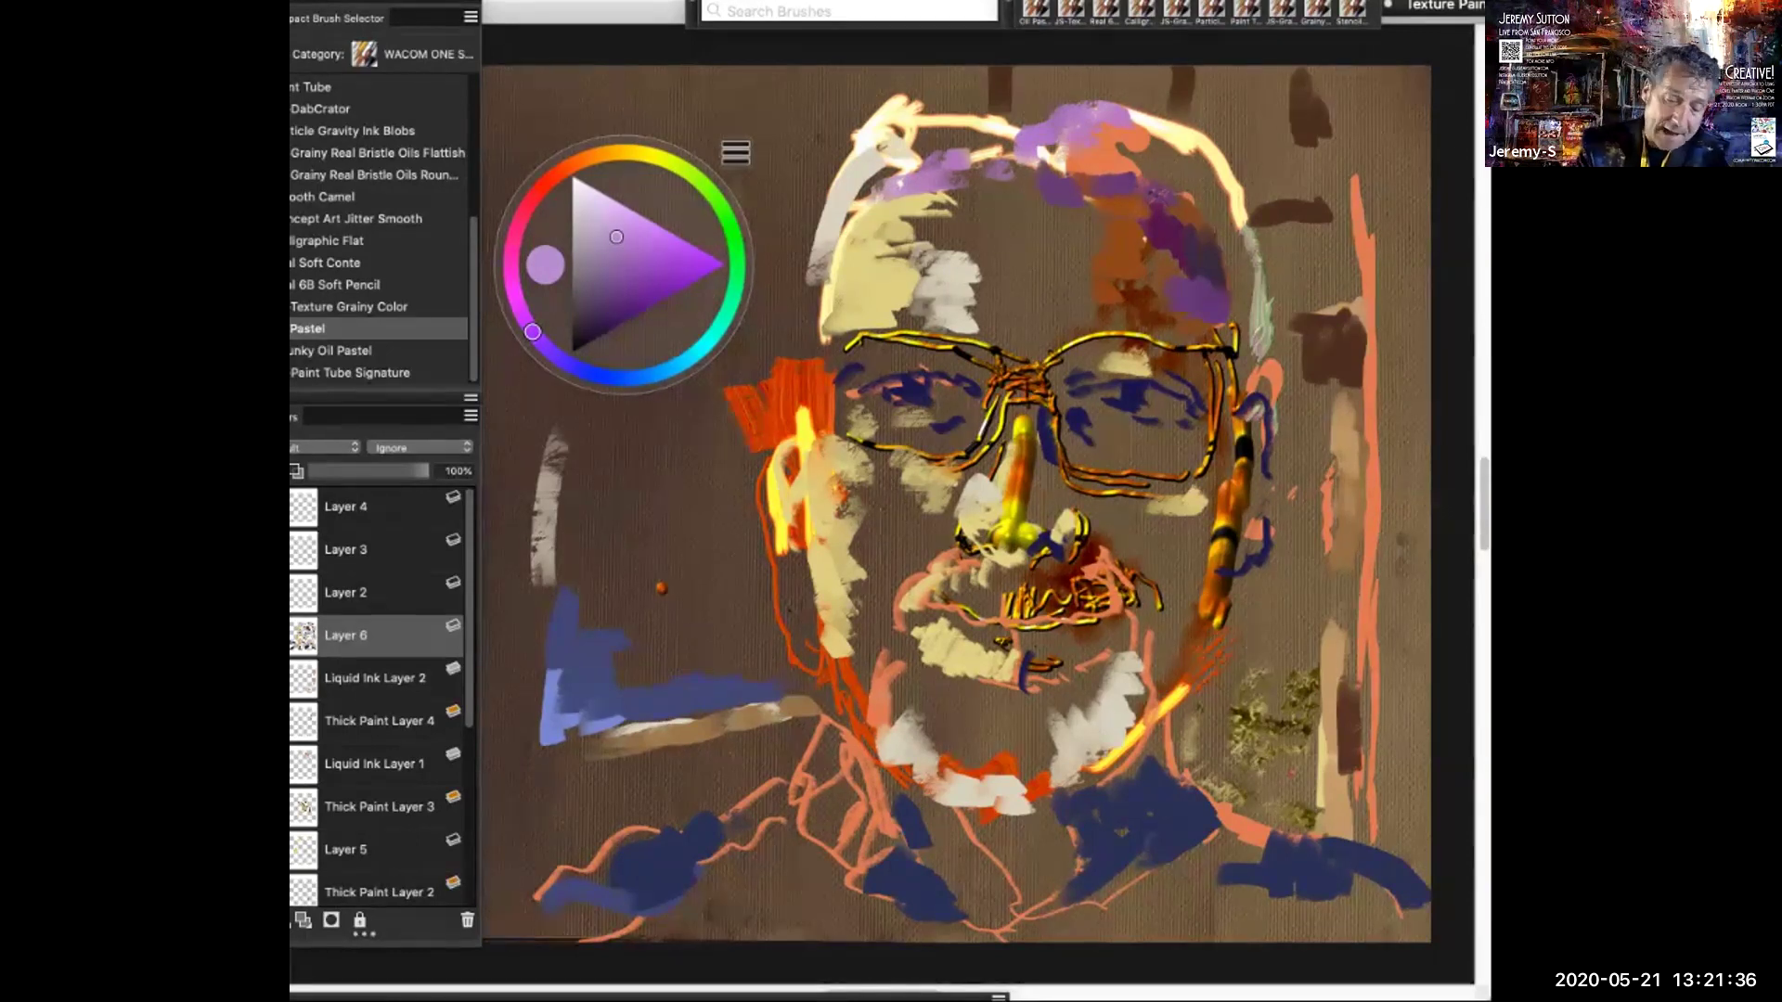
Paint dark grey pastel down the right side of the head and in patches across the upper forehead and hair
{"action": "left_click", "coordinate": [608, 153]}
{"action": "left_click", "coordinate": [597, 307]}
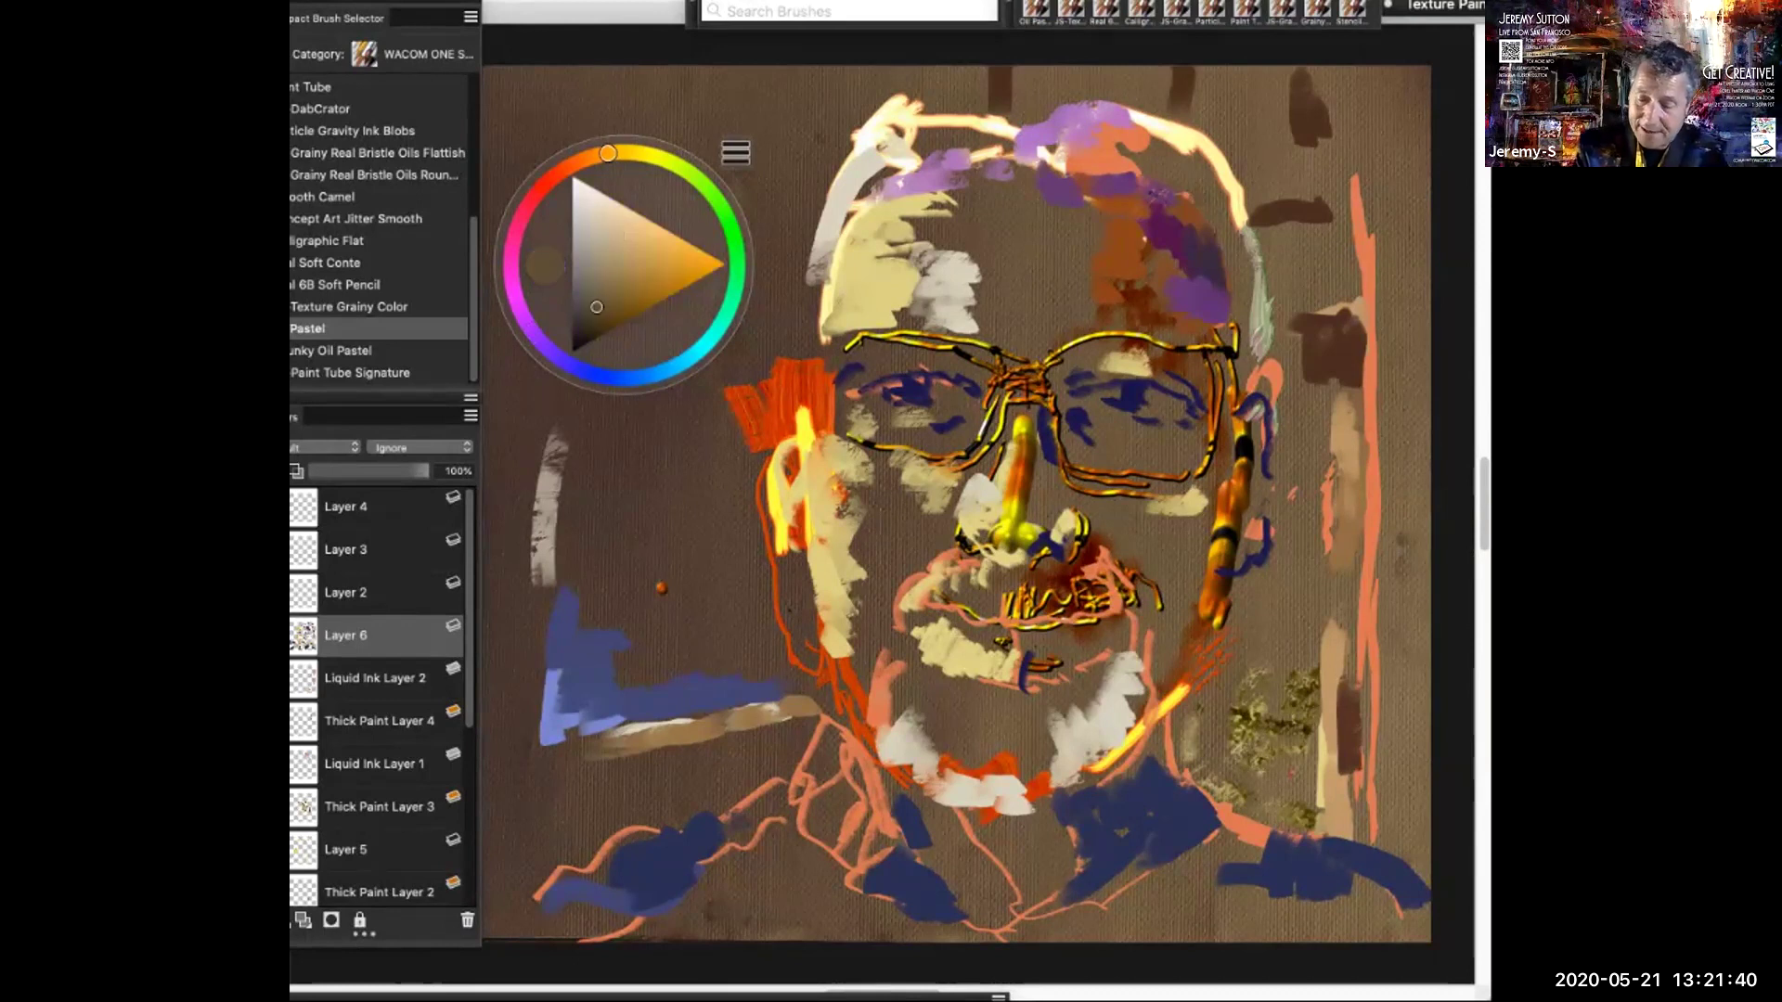
{"action": "left_click", "coordinate": [581, 306]}
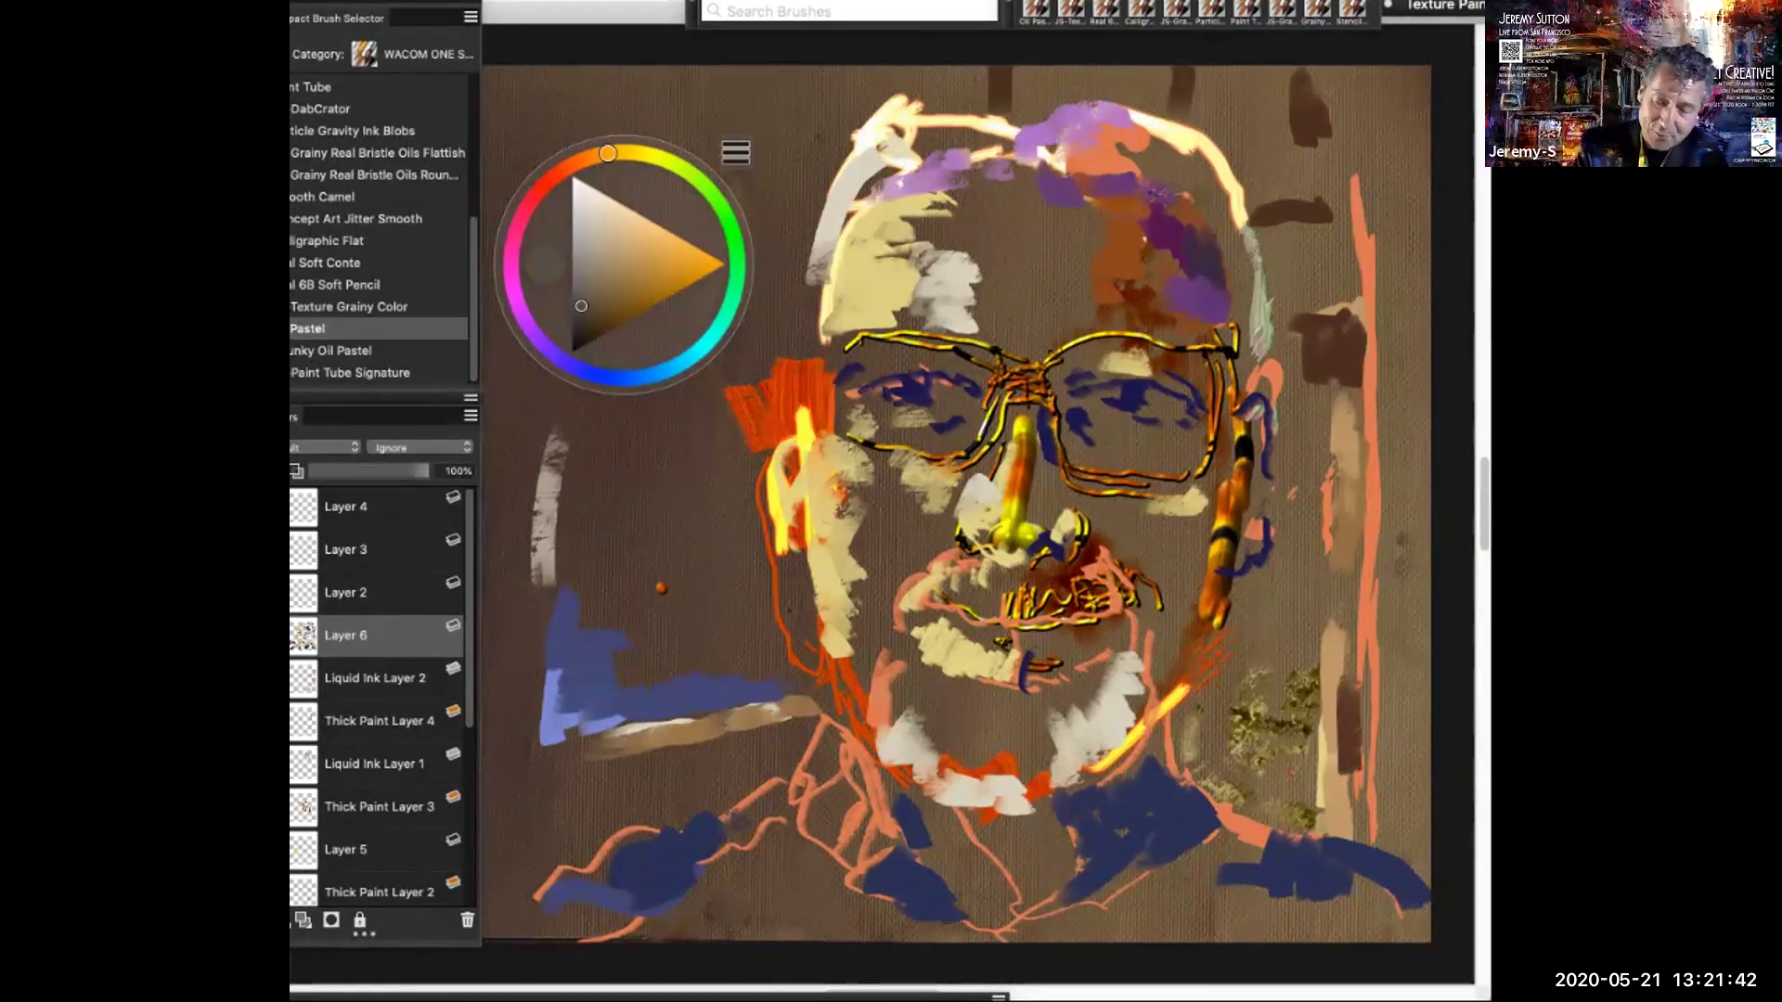
{"action": "mouse_move", "coordinate": [1219, 232]}
{"action": "left_mouse_down"}
{"action": "mouse_move", "coordinate": [1251, 254]}
{"action": "mouse_move", "coordinate": [1218, 229]}
{"action": "mouse_move", "coordinate": [1237, 235]}
{"action": "mouse_move", "coordinate": [1231, 193]}
{"action": "mouse_move", "coordinate": [1236, 319]}
{"action": "mouse_move", "coordinate": [1259, 295]}
{"action": "mouse_move", "coordinate": [1253, 251]}
{"action": "left_mouse_up"}
{"action": "mouse_move", "coordinate": [1244, 322]}
{"action": "left_mouse_down"}
{"action": "mouse_move", "coordinate": [1249, 364]}
{"action": "mouse_move", "coordinate": [1242, 329]}
{"action": "left_mouse_up"}
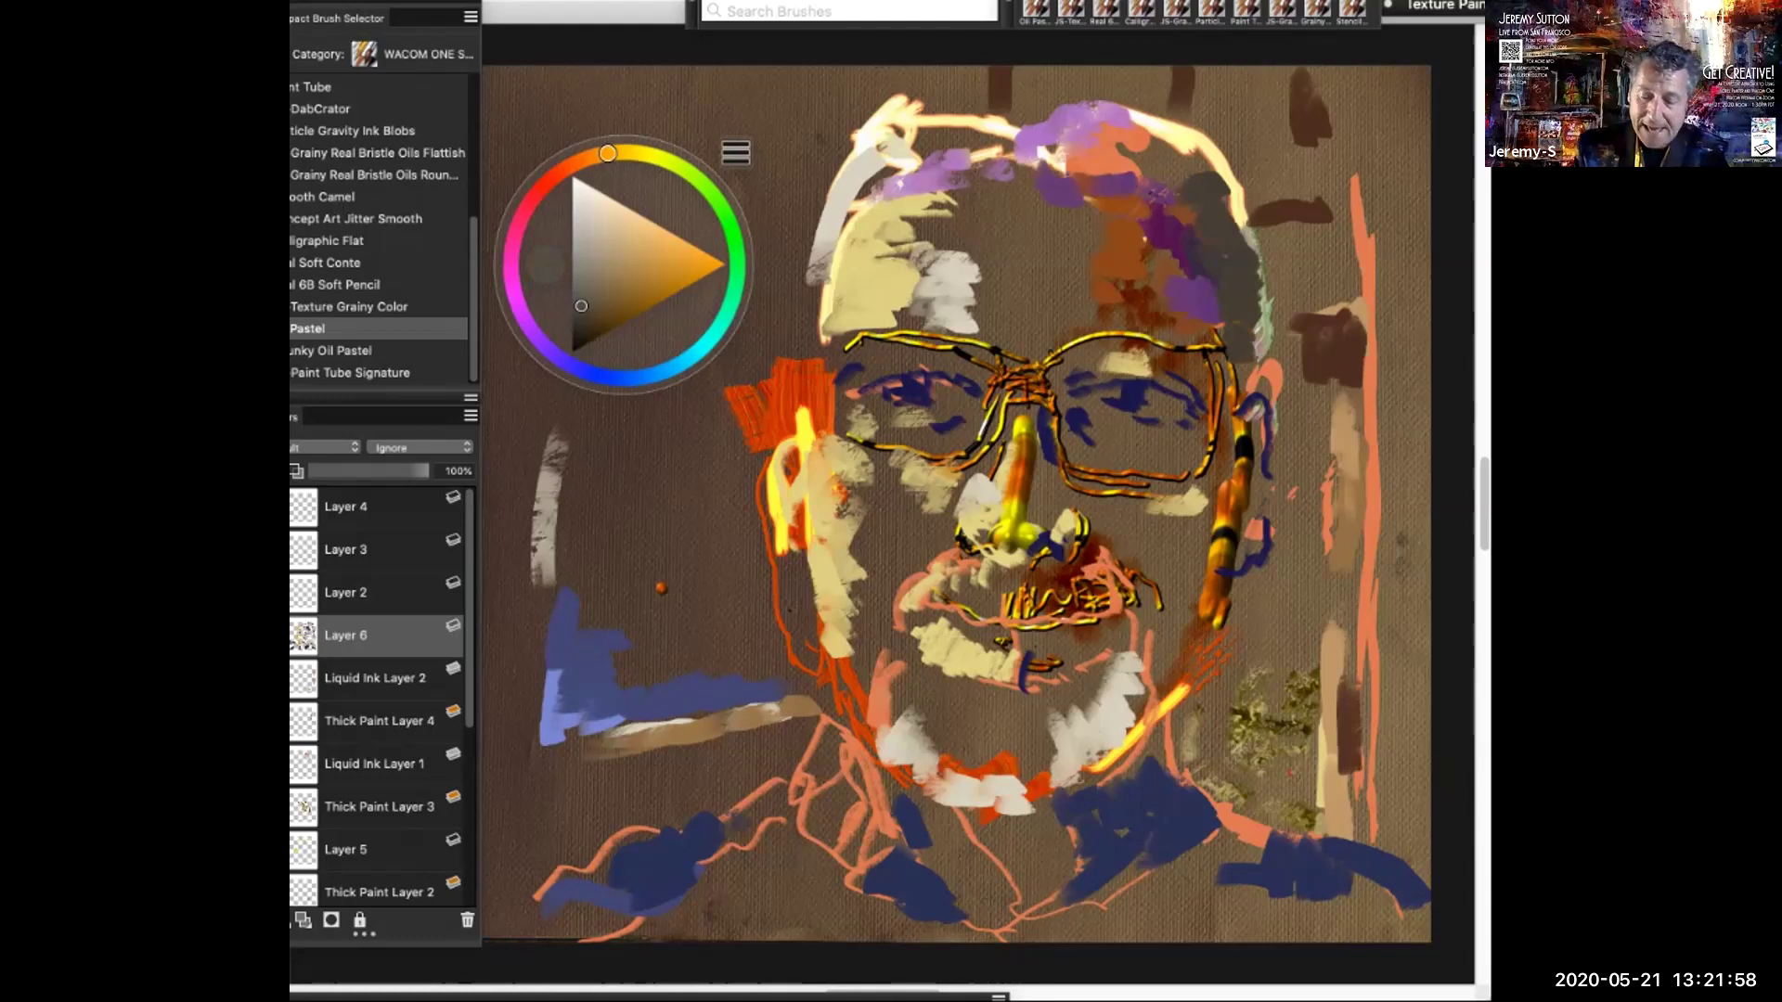
{"action": "left_click", "coordinate": [1240, 377]}
{"action": "mouse_move", "coordinate": [1078, 178]}
{"action": "left_mouse_down"}
{"action": "mouse_move", "coordinate": [1148, 167]}
{"action": "mouse_move", "coordinate": [1166, 186]}
{"action": "left_mouse_up"}
{"action": "mouse_move", "coordinate": [957, 152]}
{"action": "left_mouse_down"}
{"action": "mouse_move", "coordinate": [953, 132]}
{"action": "mouse_move", "coordinate": [979, 153]}
{"action": "mouse_move", "coordinate": [900, 149]}
{"action": "mouse_move", "coordinate": [1004, 139]}
{"action": "left_mouse_up"}
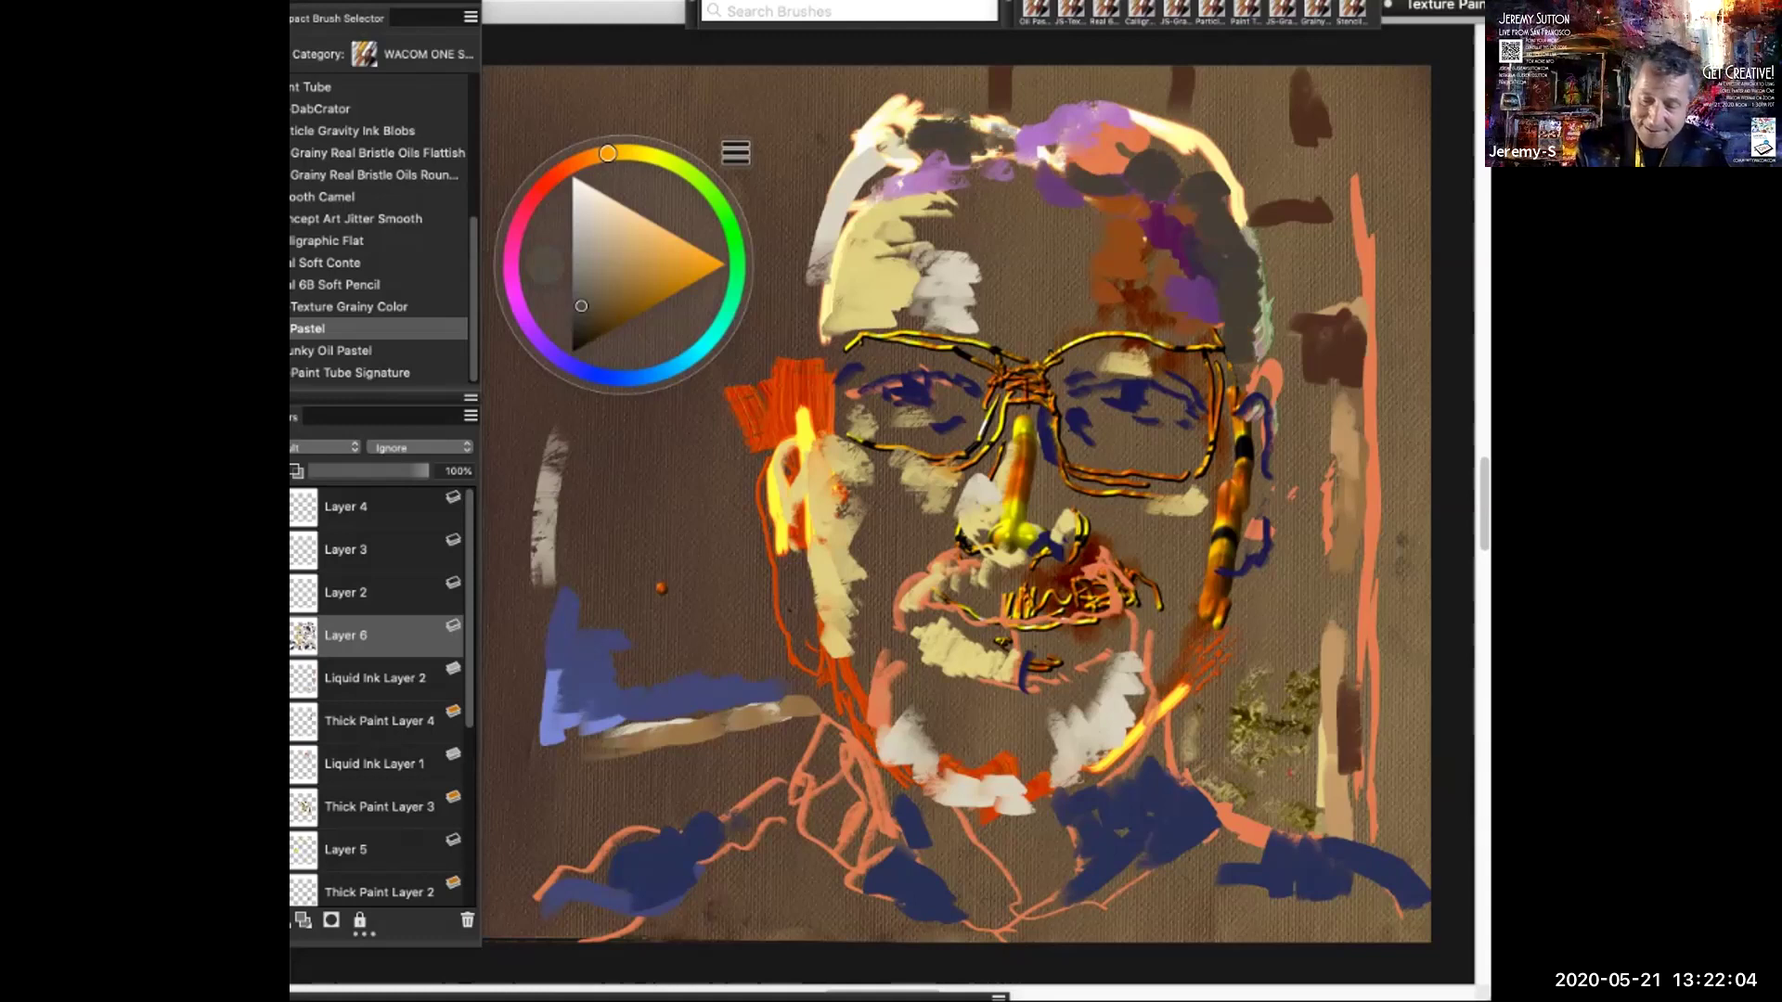
Paint light grey strokes over the hair at the top of the head and near the right hairline
{"action": "left_click_drag", "start_coordinate": [588, 260], "coordinate": [586, 253]}
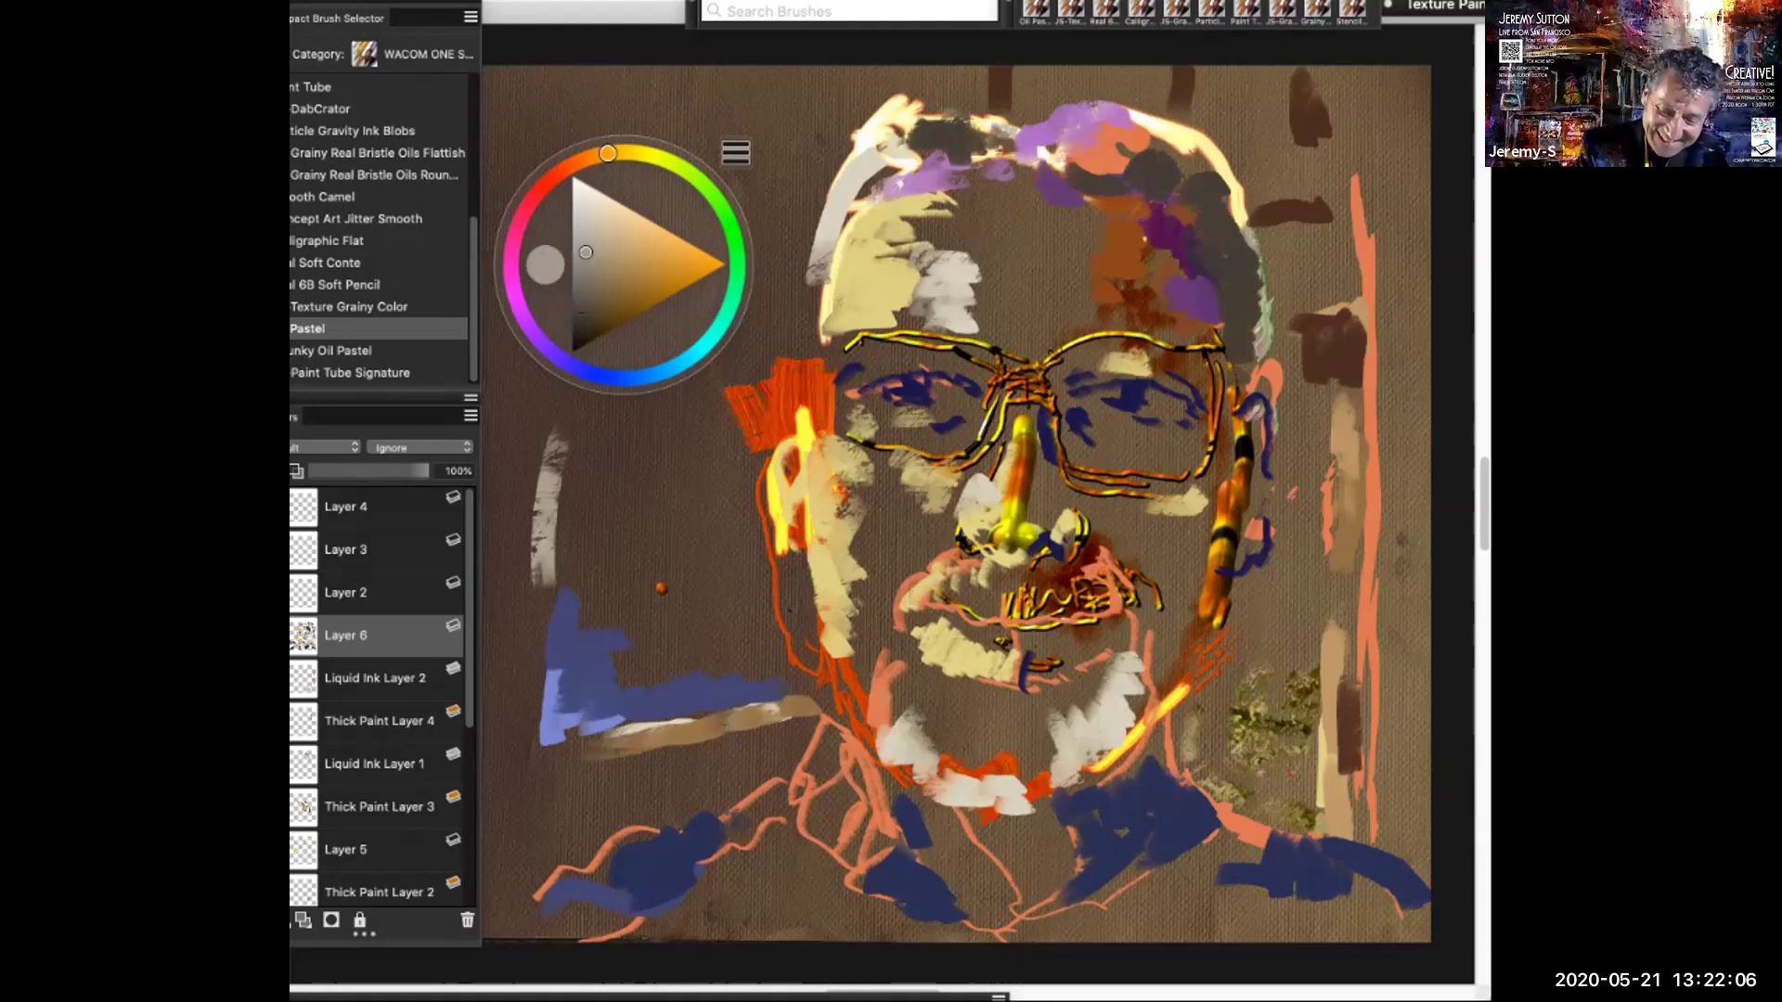
{"action": "mouse_move", "coordinate": [1014, 131]}
{"action": "left_mouse_down"}
{"action": "mouse_move", "coordinate": [1048, 108]}
{"action": "mouse_move", "coordinate": [1037, 96]}
{"action": "mouse_move", "coordinate": [1082, 87]}
{"action": "mouse_move", "coordinate": [1047, 78]}
{"action": "mouse_move", "coordinate": [1061, 72]}
{"action": "mouse_move", "coordinate": [1157, 101]}
{"action": "left_mouse_up"}
{"action": "mouse_move", "coordinate": [1097, 193]}
{"action": "left_mouse_down"}
{"action": "mouse_move", "coordinate": [1122, 198]}
{"action": "mouse_move", "coordinate": [1109, 184]}
{"action": "left_mouse_up"}
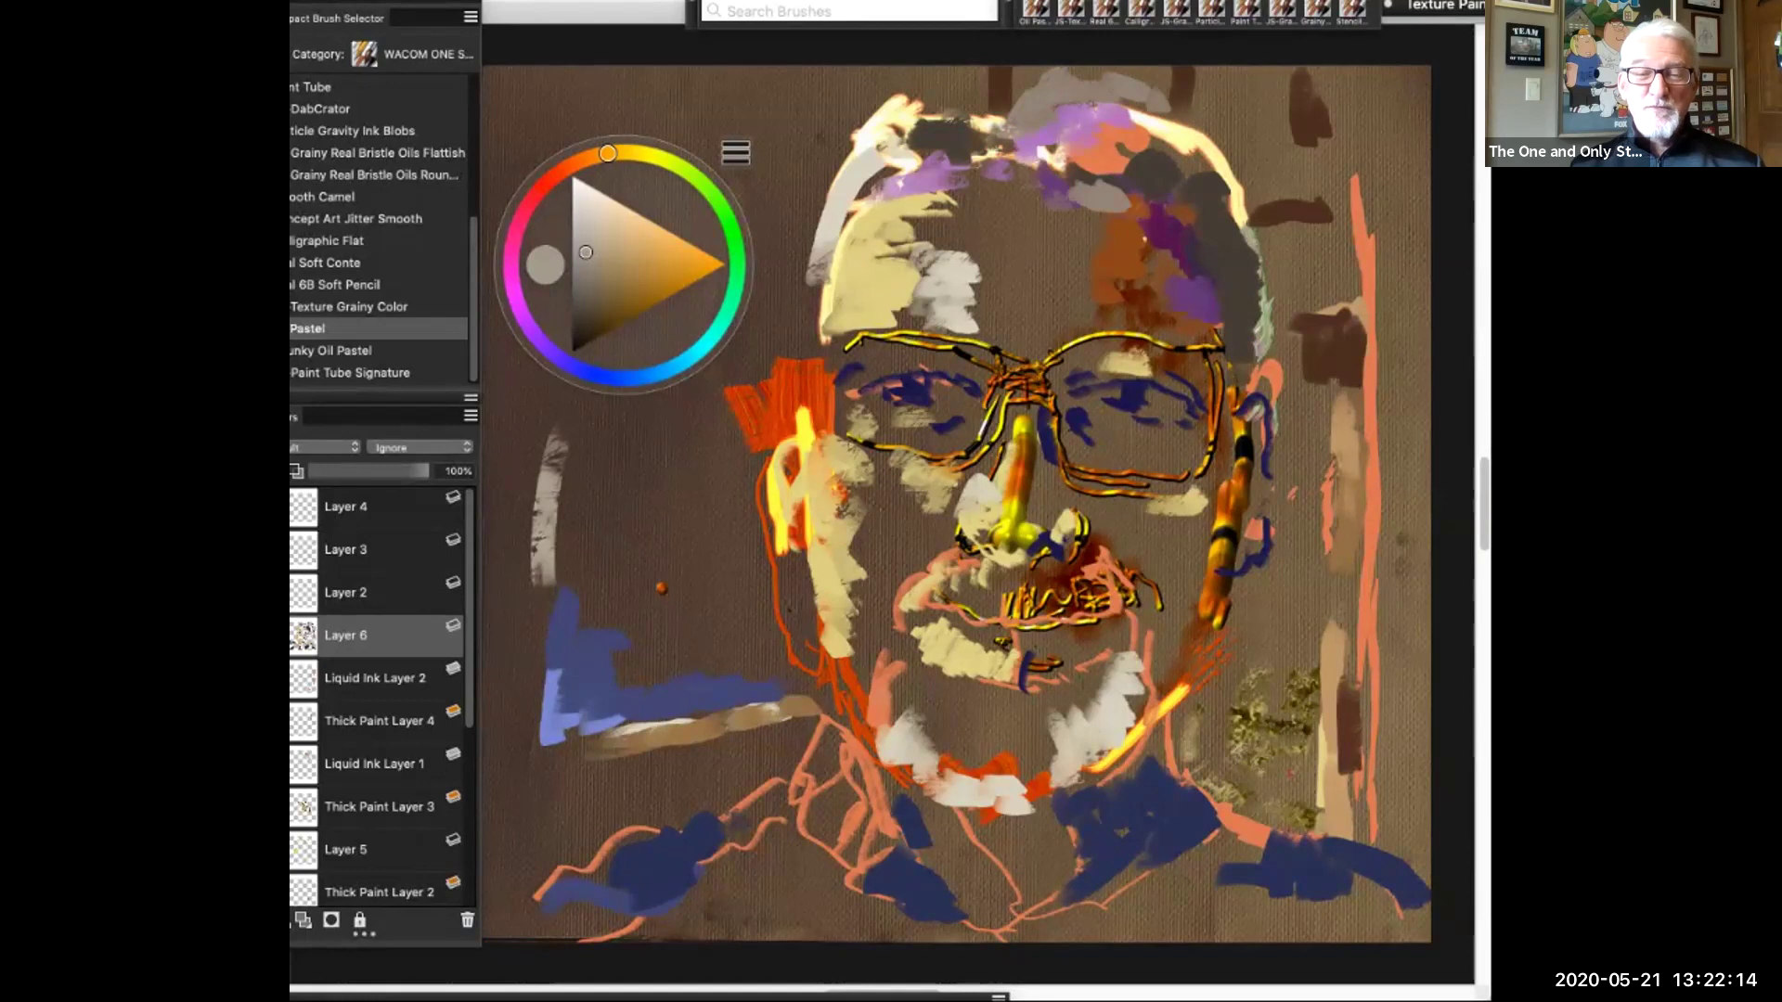
Dab light grey pastel strokes over the right half of the moustache and mouth
{"action": "mouse_move", "coordinate": [1049, 568]}
{"action": "left_mouse_down"}
{"action": "mouse_move", "coordinate": [1054, 599]}
{"action": "mouse_move", "coordinate": [1063, 561]}
{"action": "mouse_move", "coordinate": [1067, 598]}
{"action": "mouse_move", "coordinate": [1105, 557]}
{"action": "left_mouse_up"}
{"action": "left_click_drag", "start_coordinate": [1112, 600], "coordinate": [1130, 576]}
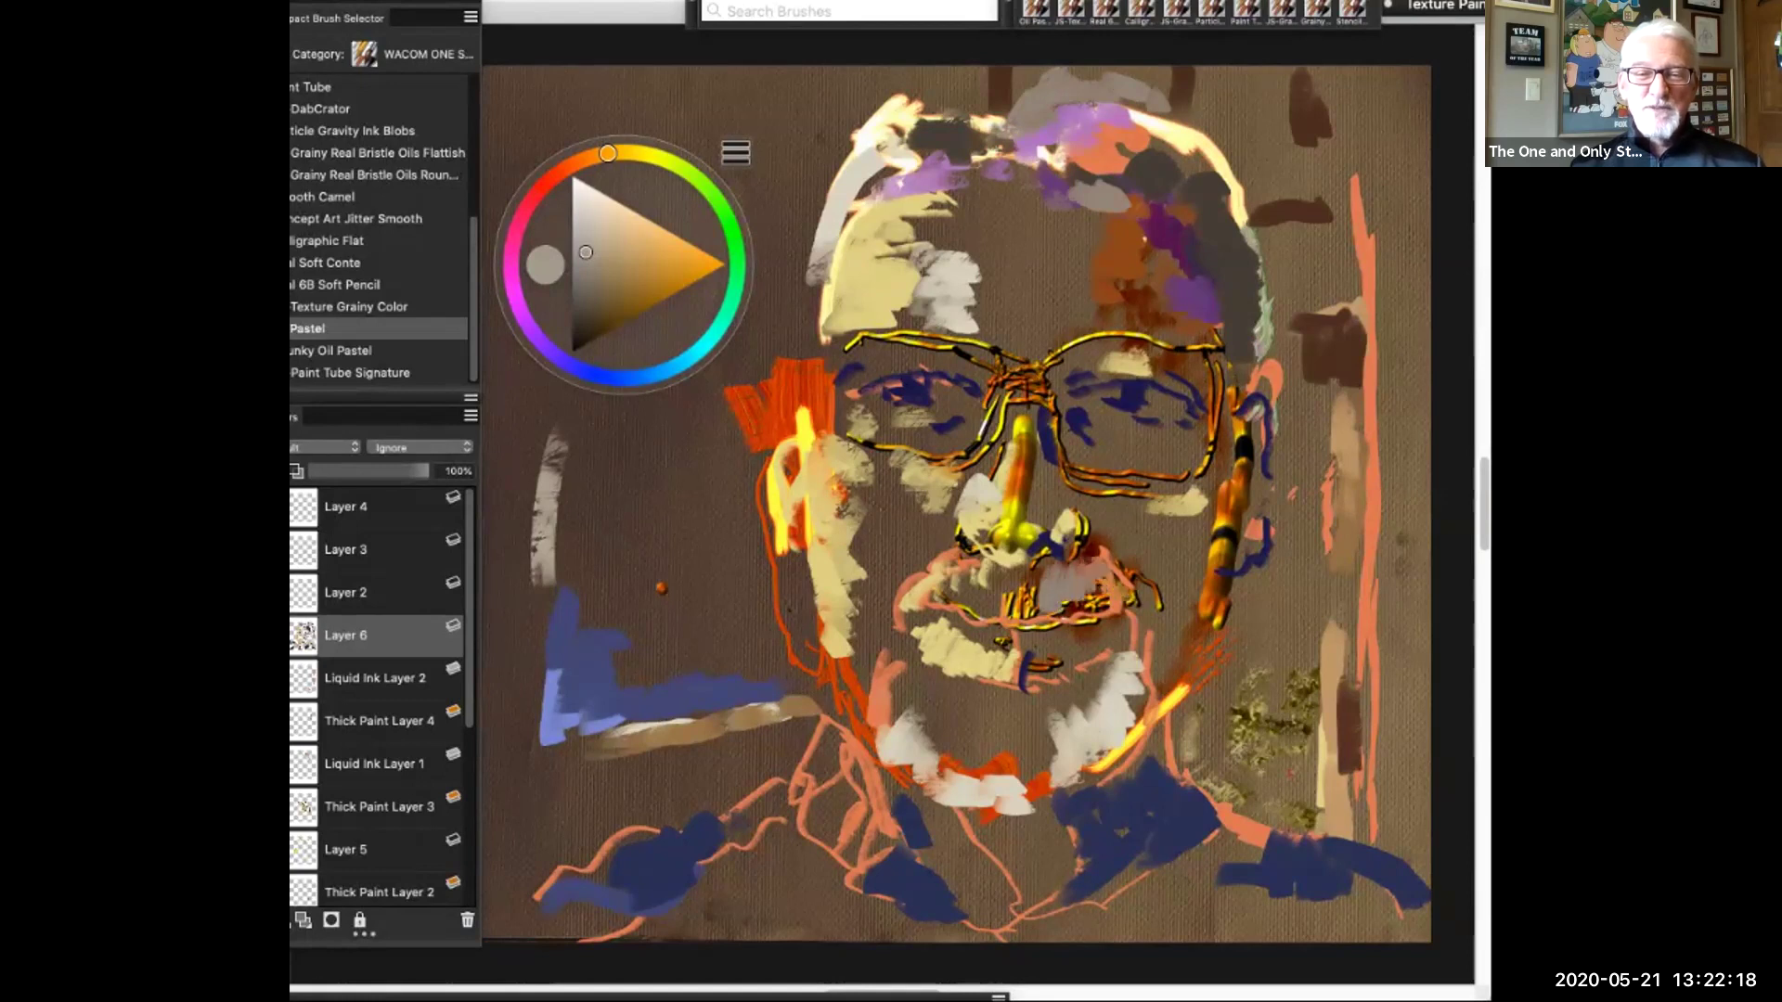
Paint dark maroon shadow patches under the right eye, across the right cheek and beside the nose on the left cheek
{"action": "left_click_drag", "start_coordinate": [607, 154], "coordinate": [527, 207]}
{"action": "left_click", "coordinate": [601, 301]}
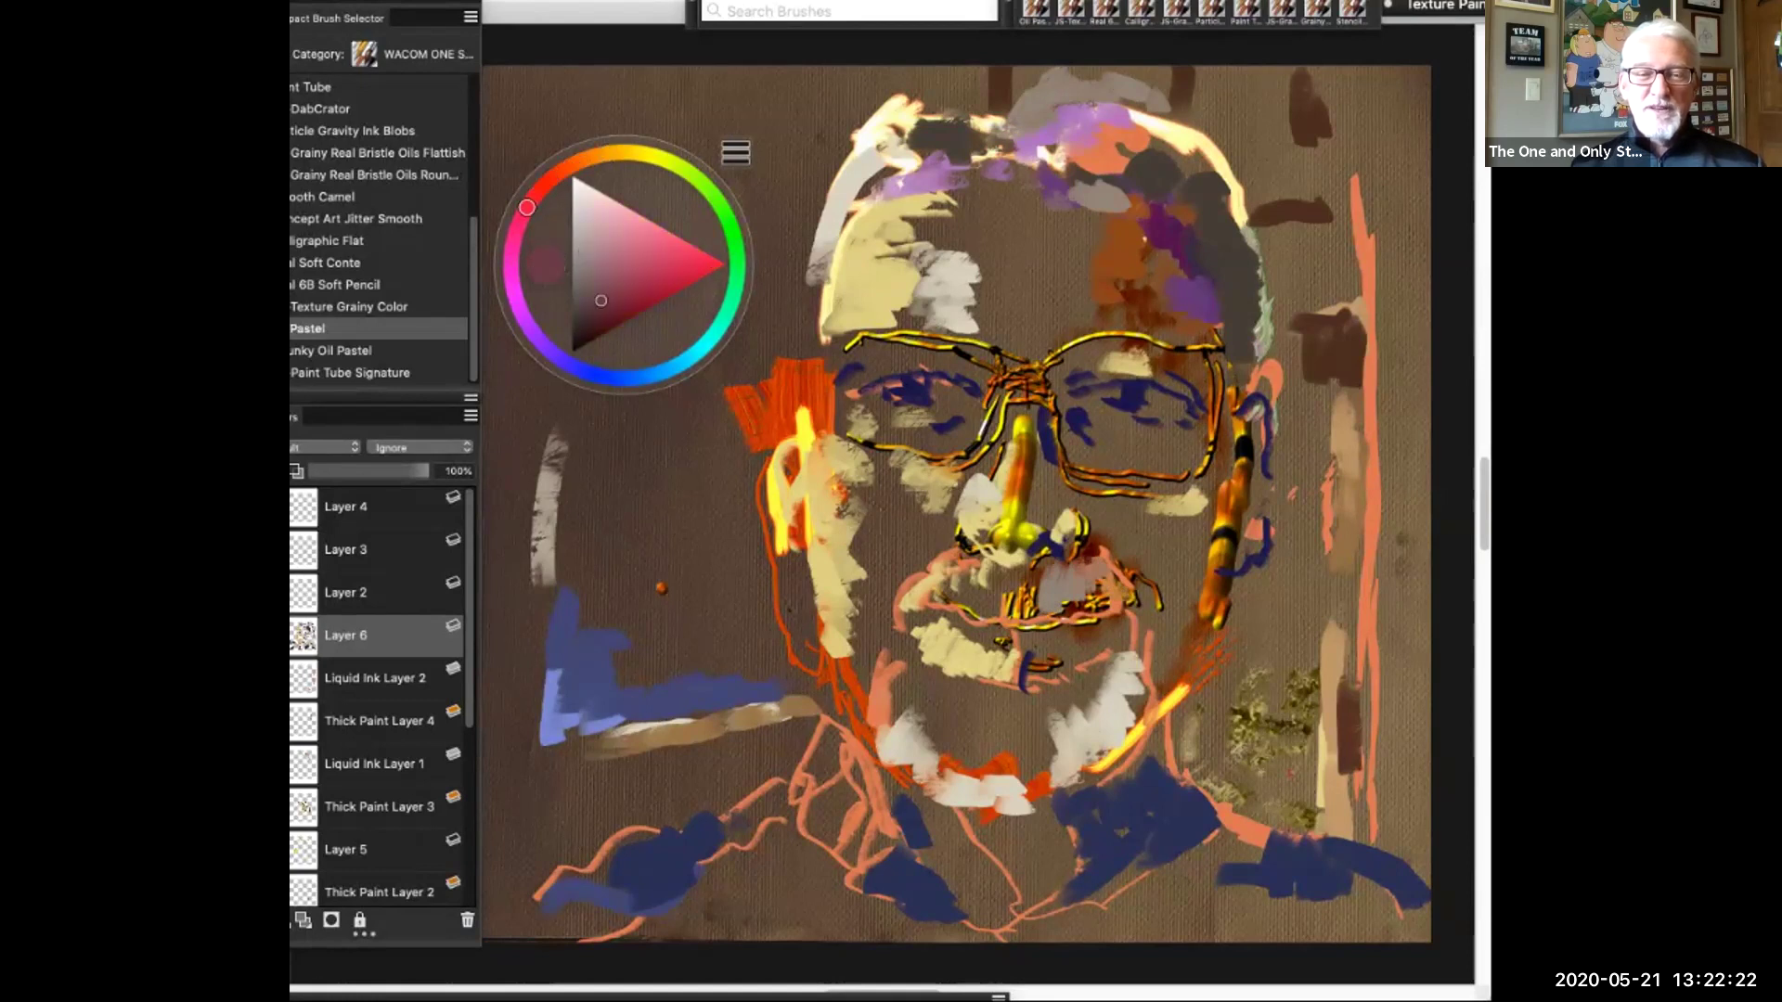
{"action": "left_click_drag", "start_coordinate": [1138, 445], "coordinate": [1190, 433]}
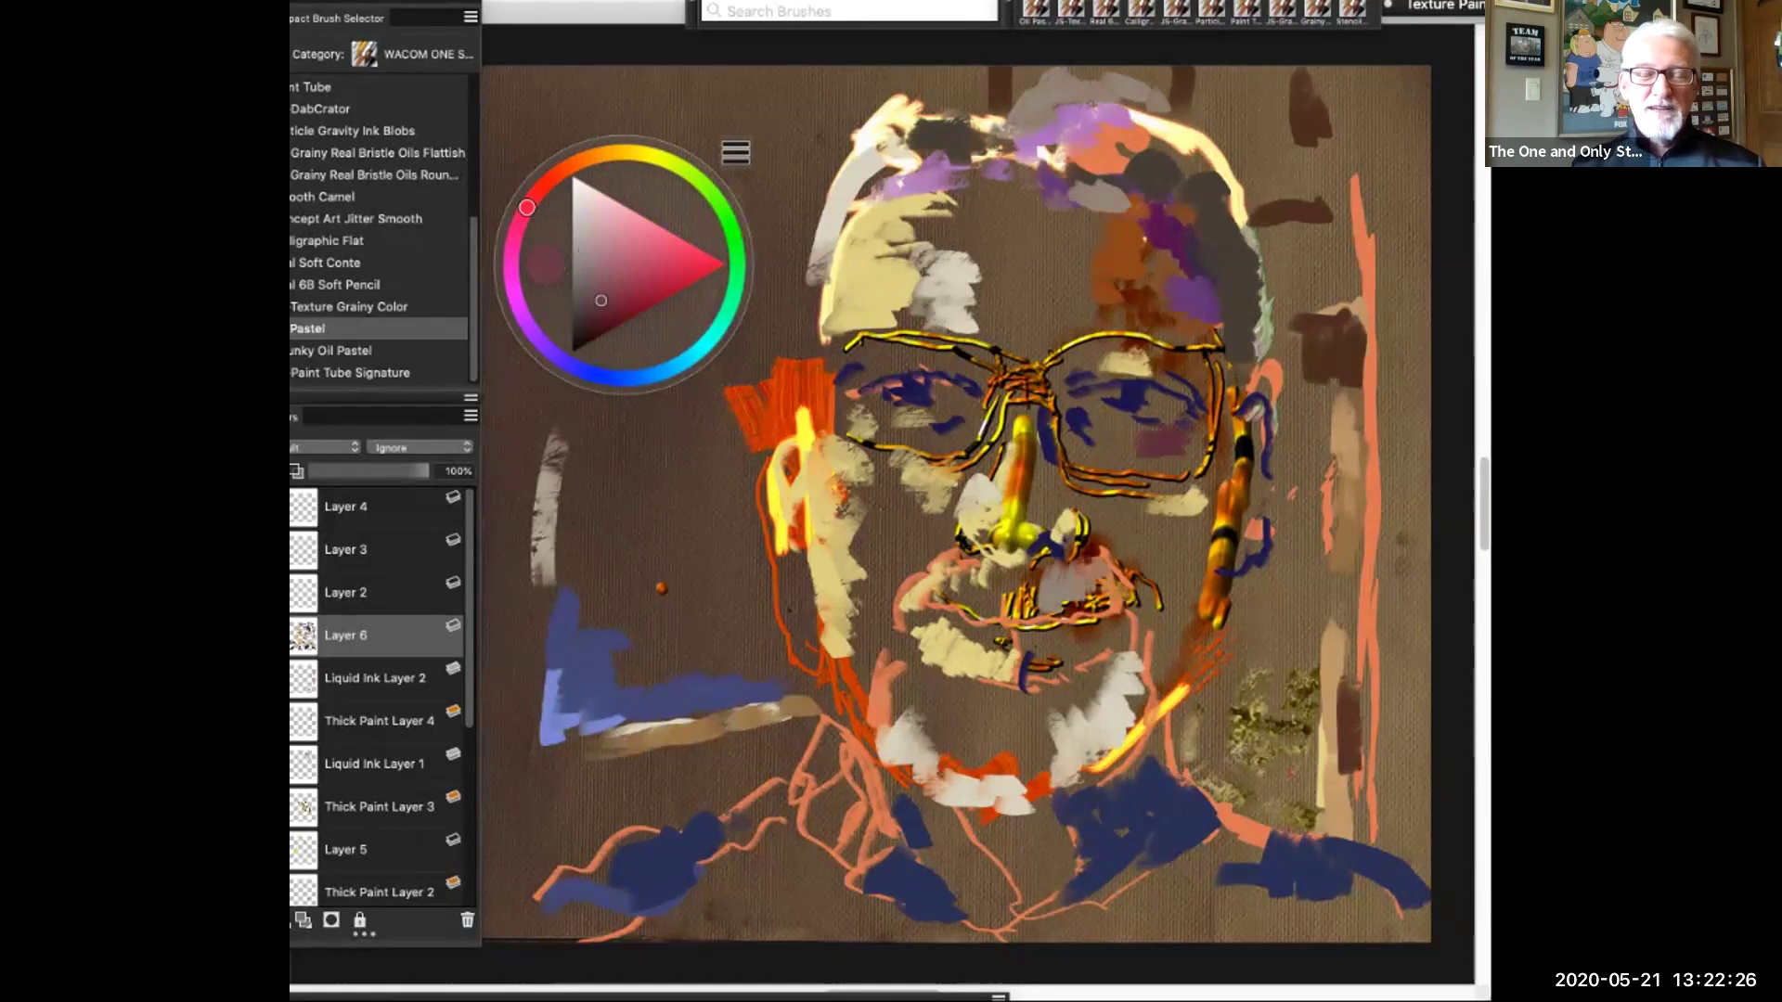
{"action": "mouse_move", "coordinate": [1197, 503]}
{"action": "left_mouse_down"}
{"action": "mouse_move", "coordinate": [1177, 561]}
{"action": "mouse_move", "coordinate": [1141, 511]}
{"action": "mouse_move", "coordinate": [1142, 557]}
{"action": "mouse_move", "coordinate": [1167, 490]}
{"action": "mouse_move", "coordinate": [1190, 509]}
{"action": "left_mouse_up"}
{"action": "left_click", "coordinate": [1134, 501]}
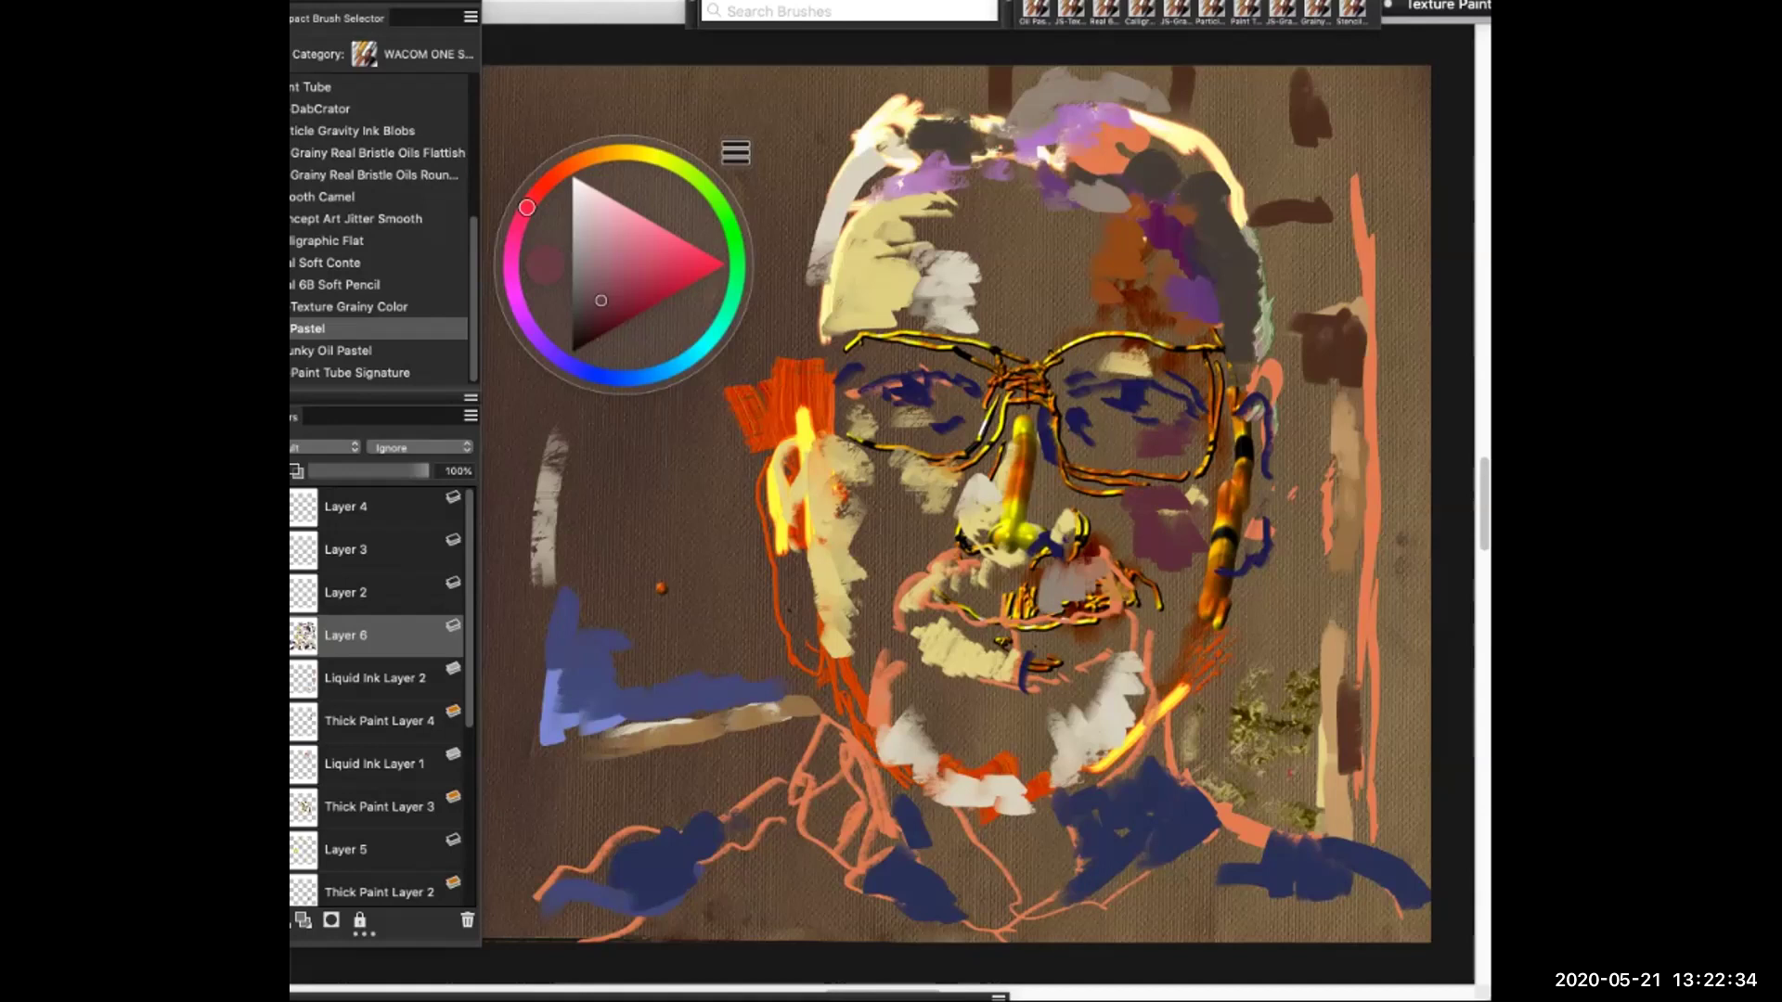
{"action": "left_click", "coordinate": [1164, 482]}
{"action": "left_click", "coordinate": [1187, 498]}
{"action": "left_click", "coordinate": [1196, 502]}
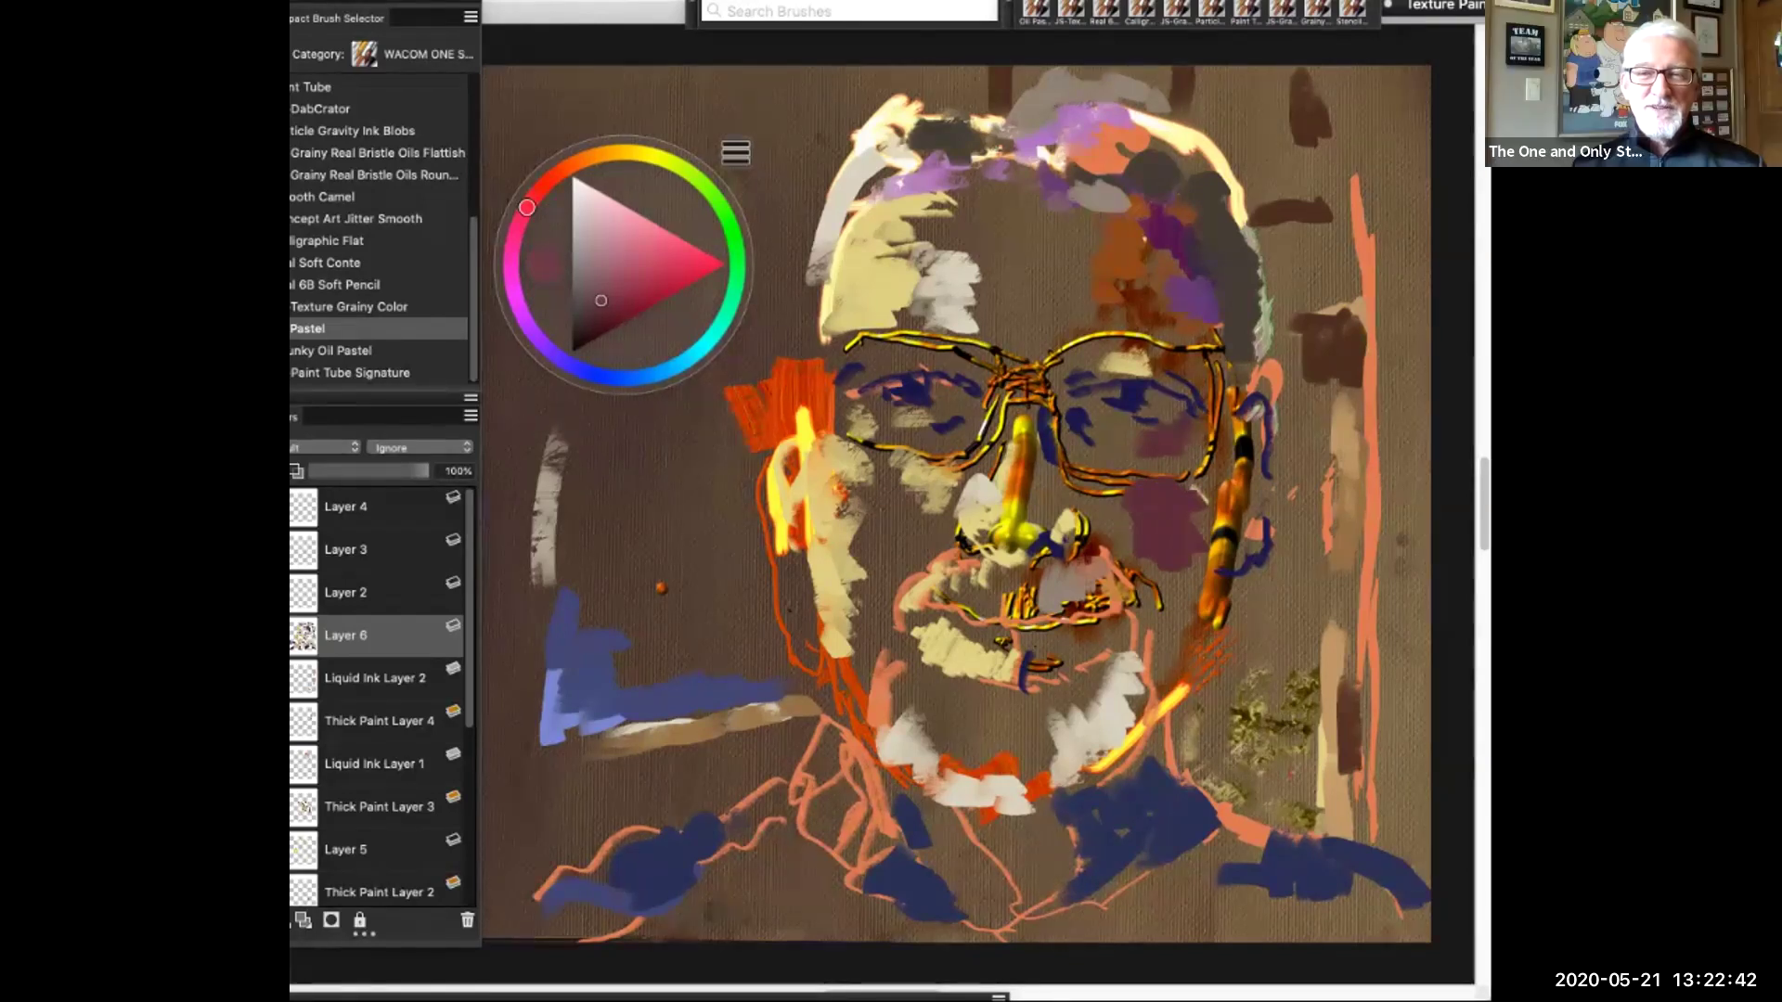
{"action": "mouse_move", "coordinate": [943, 543]}
{"action": "left_mouse_down"}
{"action": "mouse_move", "coordinate": [956, 490]}
{"action": "mouse_move", "coordinate": [917, 544]}
{"action": "left_mouse_up"}
Add a dark purple patch and dark teal strokes on the left cheek beside the mouth
{"action": "left_click", "coordinate": [520, 309]}
{"action": "left_click", "coordinate": [615, 312]}
{"action": "left_click", "coordinate": [874, 628]}
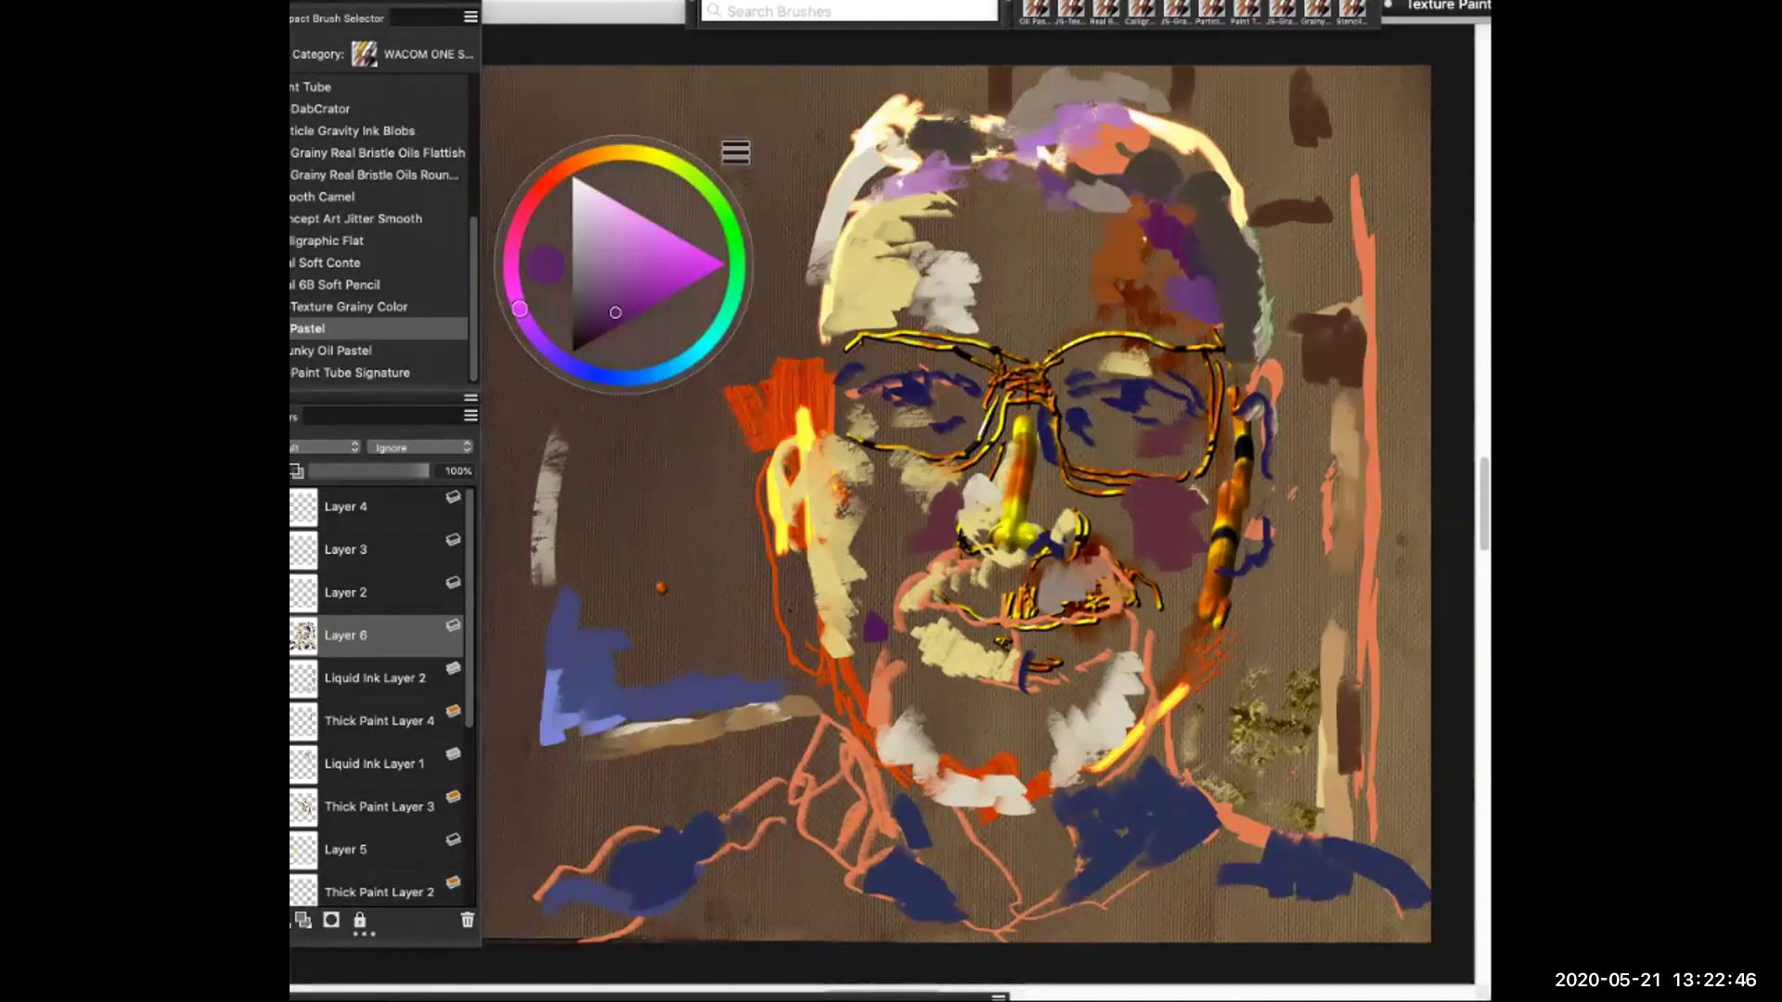
{"action": "left_click_drag", "start_coordinate": [874, 624], "coordinate": [872, 601]}
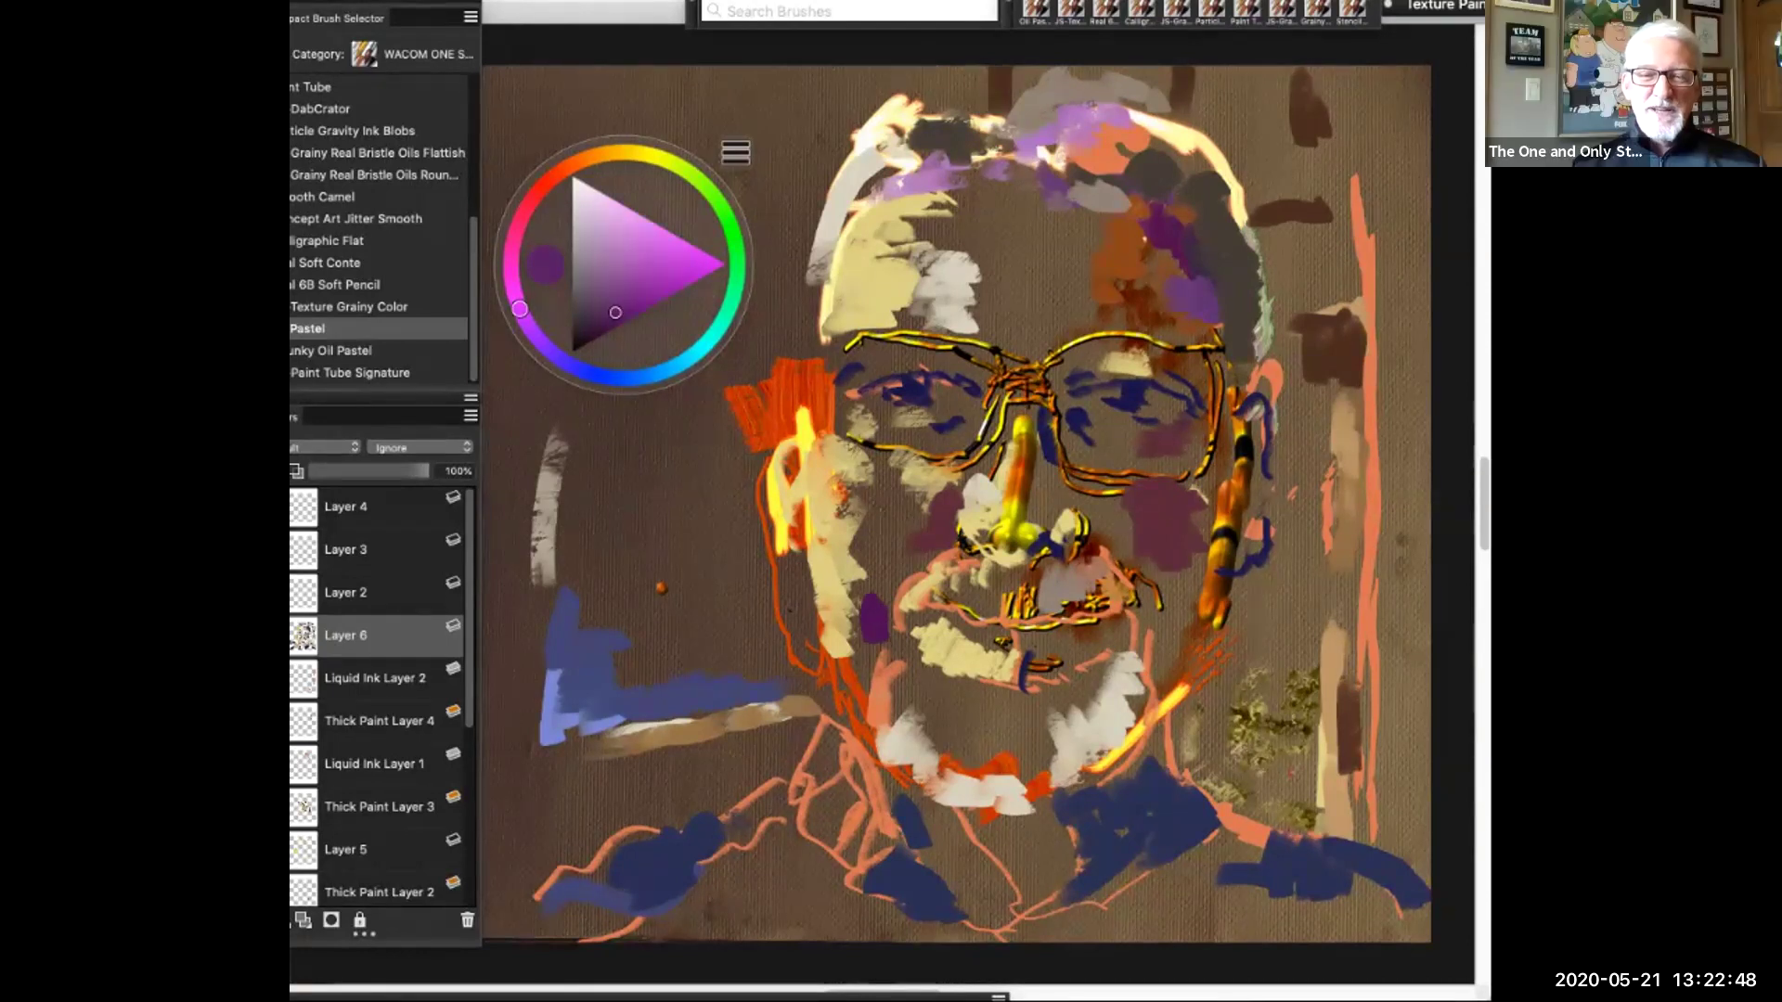
{"action": "left_click", "coordinate": [713, 336]}
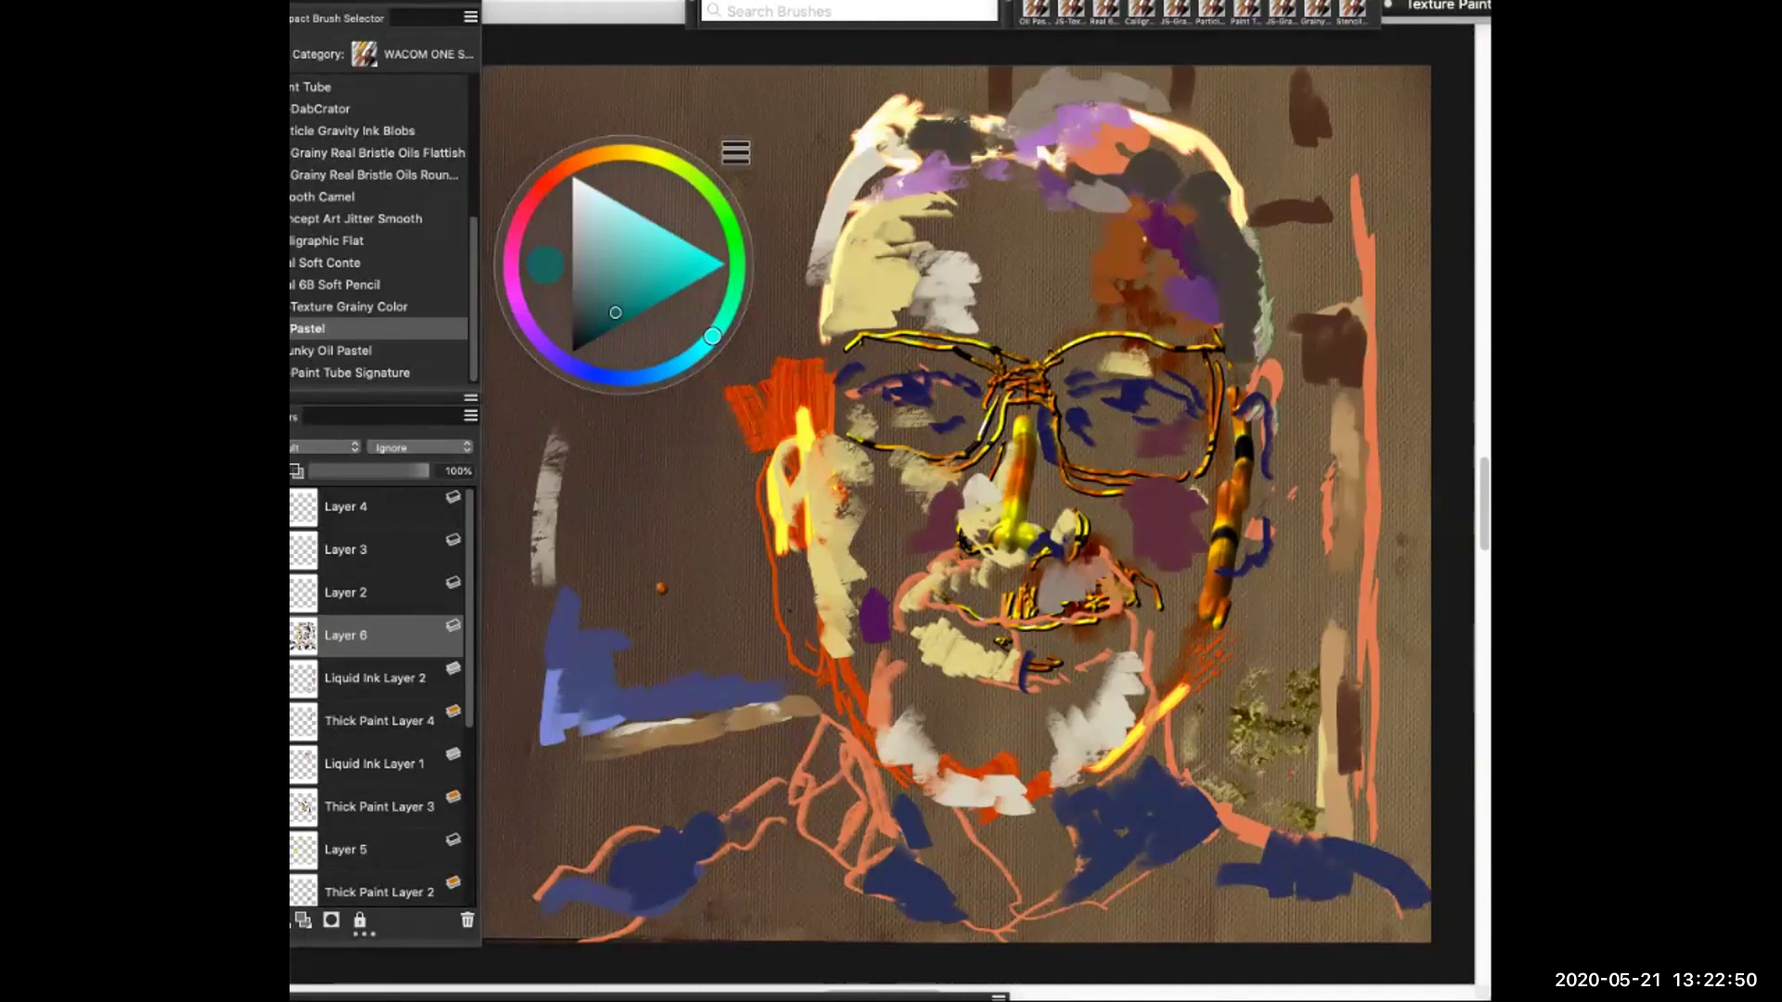
{"action": "mouse_move", "coordinate": [884, 582]}
{"action": "left_mouse_down"}
{"action": "mouse_move", "coordinate": [865, 603]}
{"action": "mouse_move", "coordinate": [924, 552]}
{"action": "left_mouse_up"}
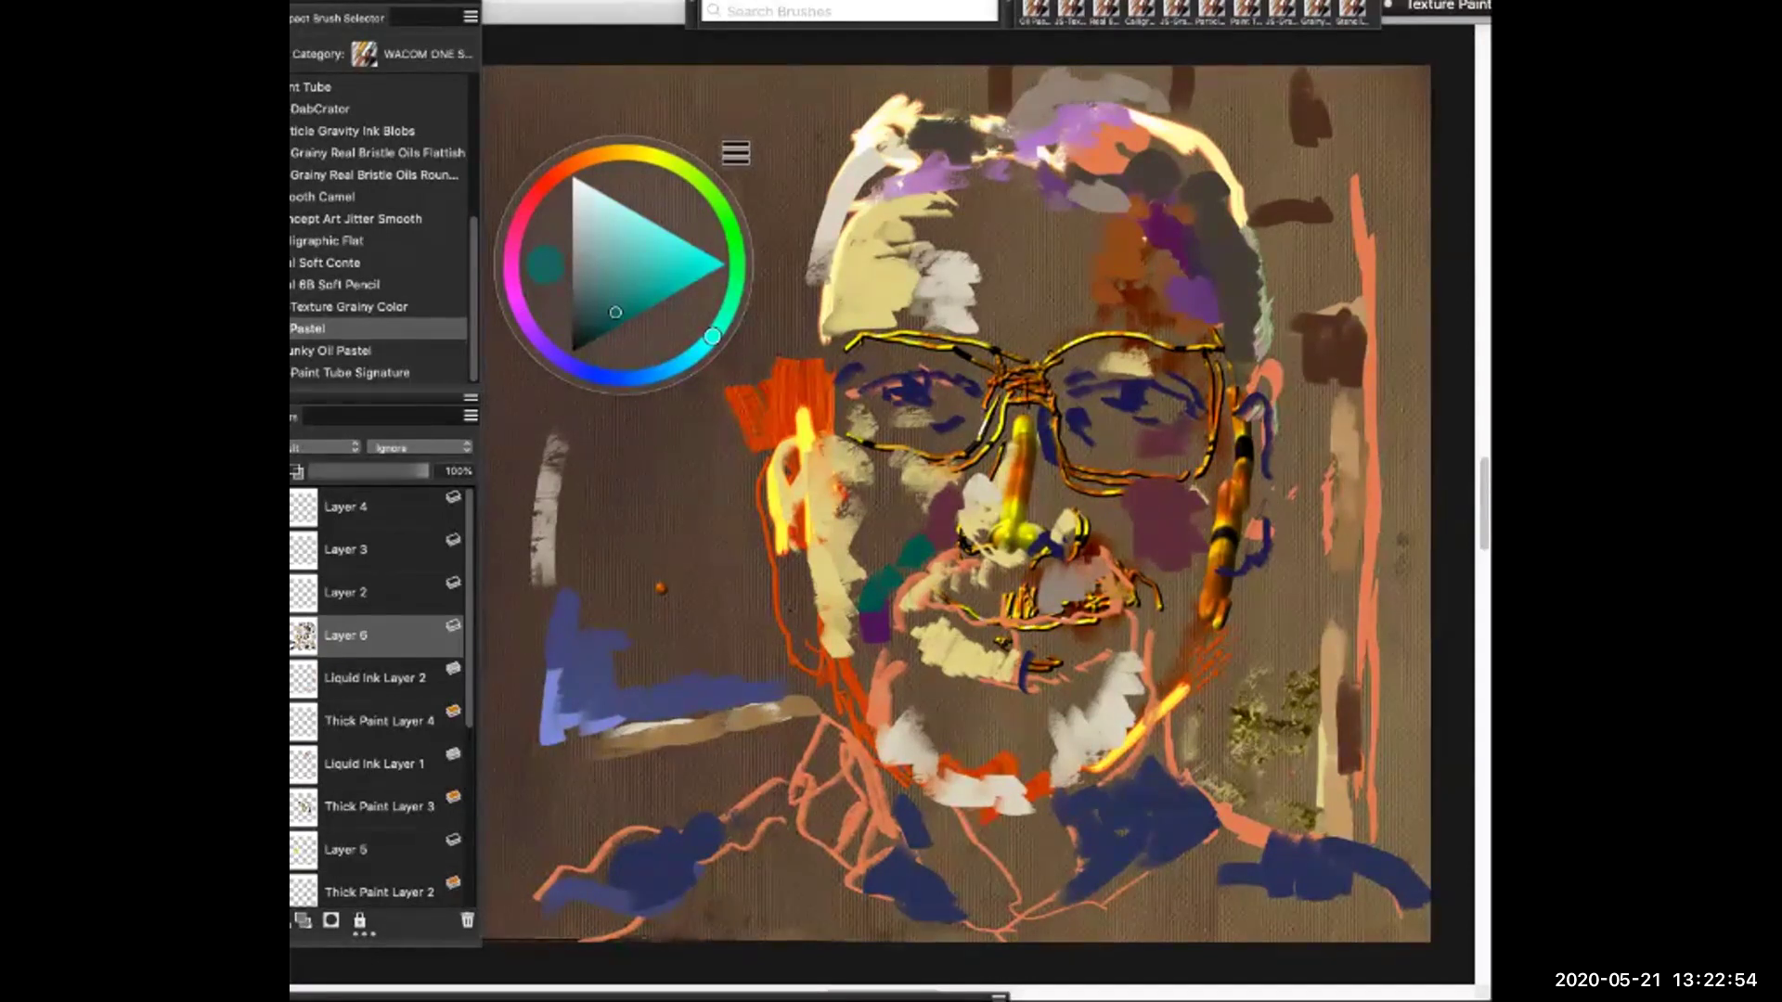
Layer bright green and peach strokes over the left side of the chin below the lower lip
{"action": "left_click", "coordinate": [735, 288]}
{"action": "left_click", "coordinate": [682, 265]}
{"action": "mouse_move", "coordinate": [928, 666]}
{"action": "left_mouse_down"}
{"action": "mouse_move", "coordinate": [913, 702]}
{"action": "mouse_move", "coordinate": [938, 680]}
{"action": "mouse_move", "coordinate": [952, 707]}
{"action": "mouse_move", "coordinate": [982, 704]}
{"action": "left_mouse_up"}
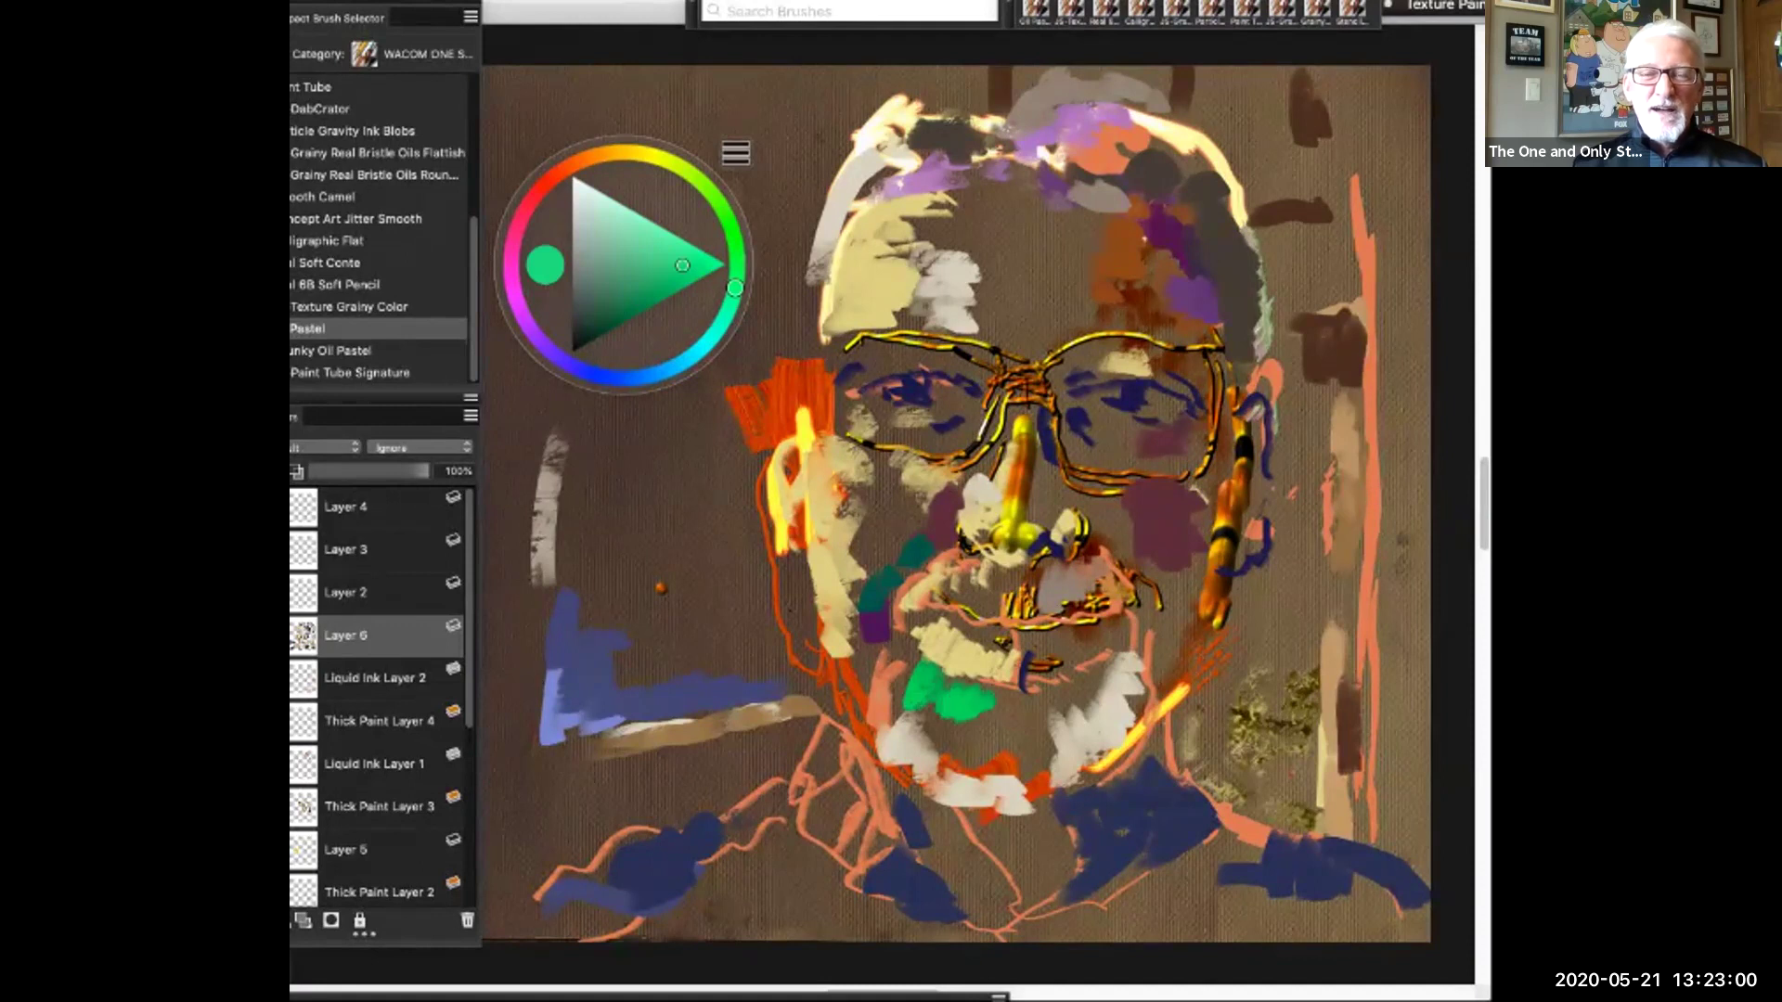
{"action": "left_click_drag", "start_coordinate": [734, 288], "coordinate": [584, 160]}
{"action": "left_click", "coordinate": [644, 246]}
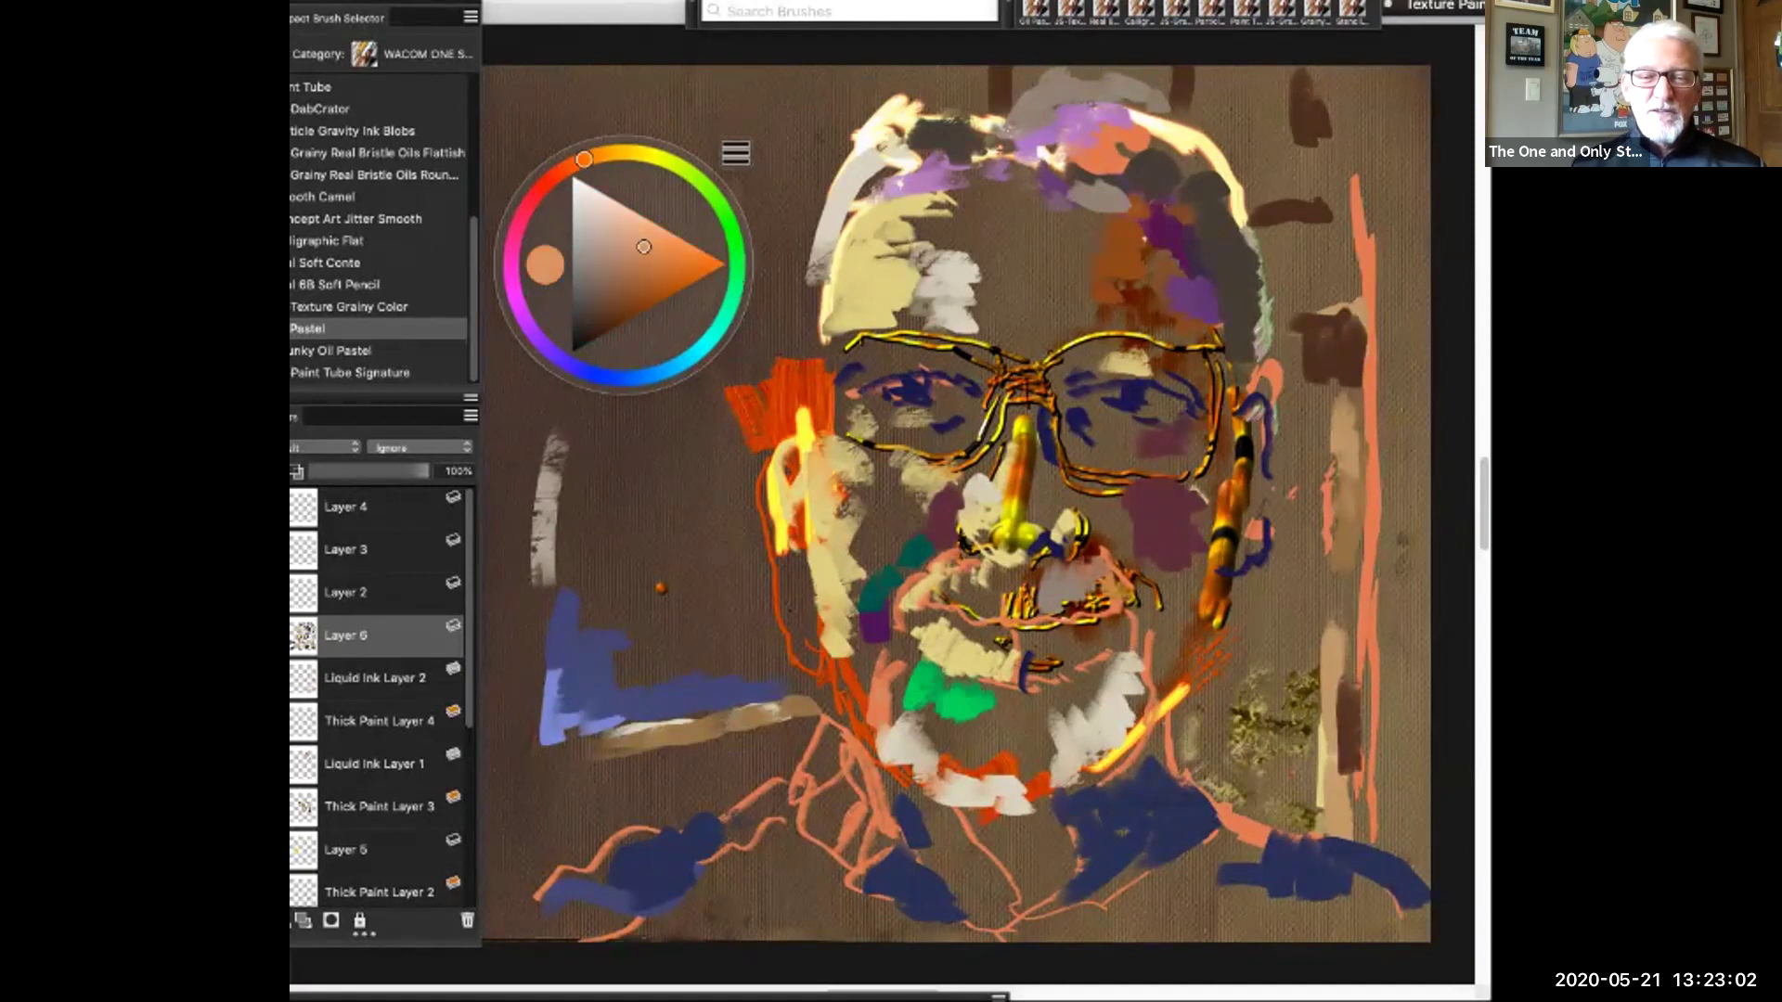
{"action": "mouse_move", "coordinate": [925, 692]}
{"action": "left_mouse_down"}
{"action": "mouse_move", "coordinate": [914, 713]}
{"action": "mouse_move", "coordinate": [923, 677]}
{"action": "mouse_move", "coordinate": [969, 711]}
{"action": "mouse_move", "coordinate": [982, 692]}
{"action": "mouse_move", "coordinate": [984, 724]}
{"action": "left_mouse_up"}
{"action": "mouse_move", "coordinate": [910, 677]}
{"action": "left_mouse_down"}
{"action": "mouse_move", "coordinate": [932, 673]}
{"action": "mouse_move", "coordinate": [991, 726]}
{"action": "mouse_move", "coordinate": [982, 689]}
{"action": "mouse_move", "coordinate": [931, 709]}
{"action": "mouse_move", "coordinate": [888, 676]}
{"action": "mouse_move", "coordinate": [879, 633]}
{"action": "mouse_move", "coordinate": [902, 629]}
{"action": "left_mouse_up"}
Paint light cyan strokes over the left side of the chin and up along the left jaw
{"action": "left_click", "coordinate": [707, 343]}
{"action": "left_click", "coordinate": [605, 226]}
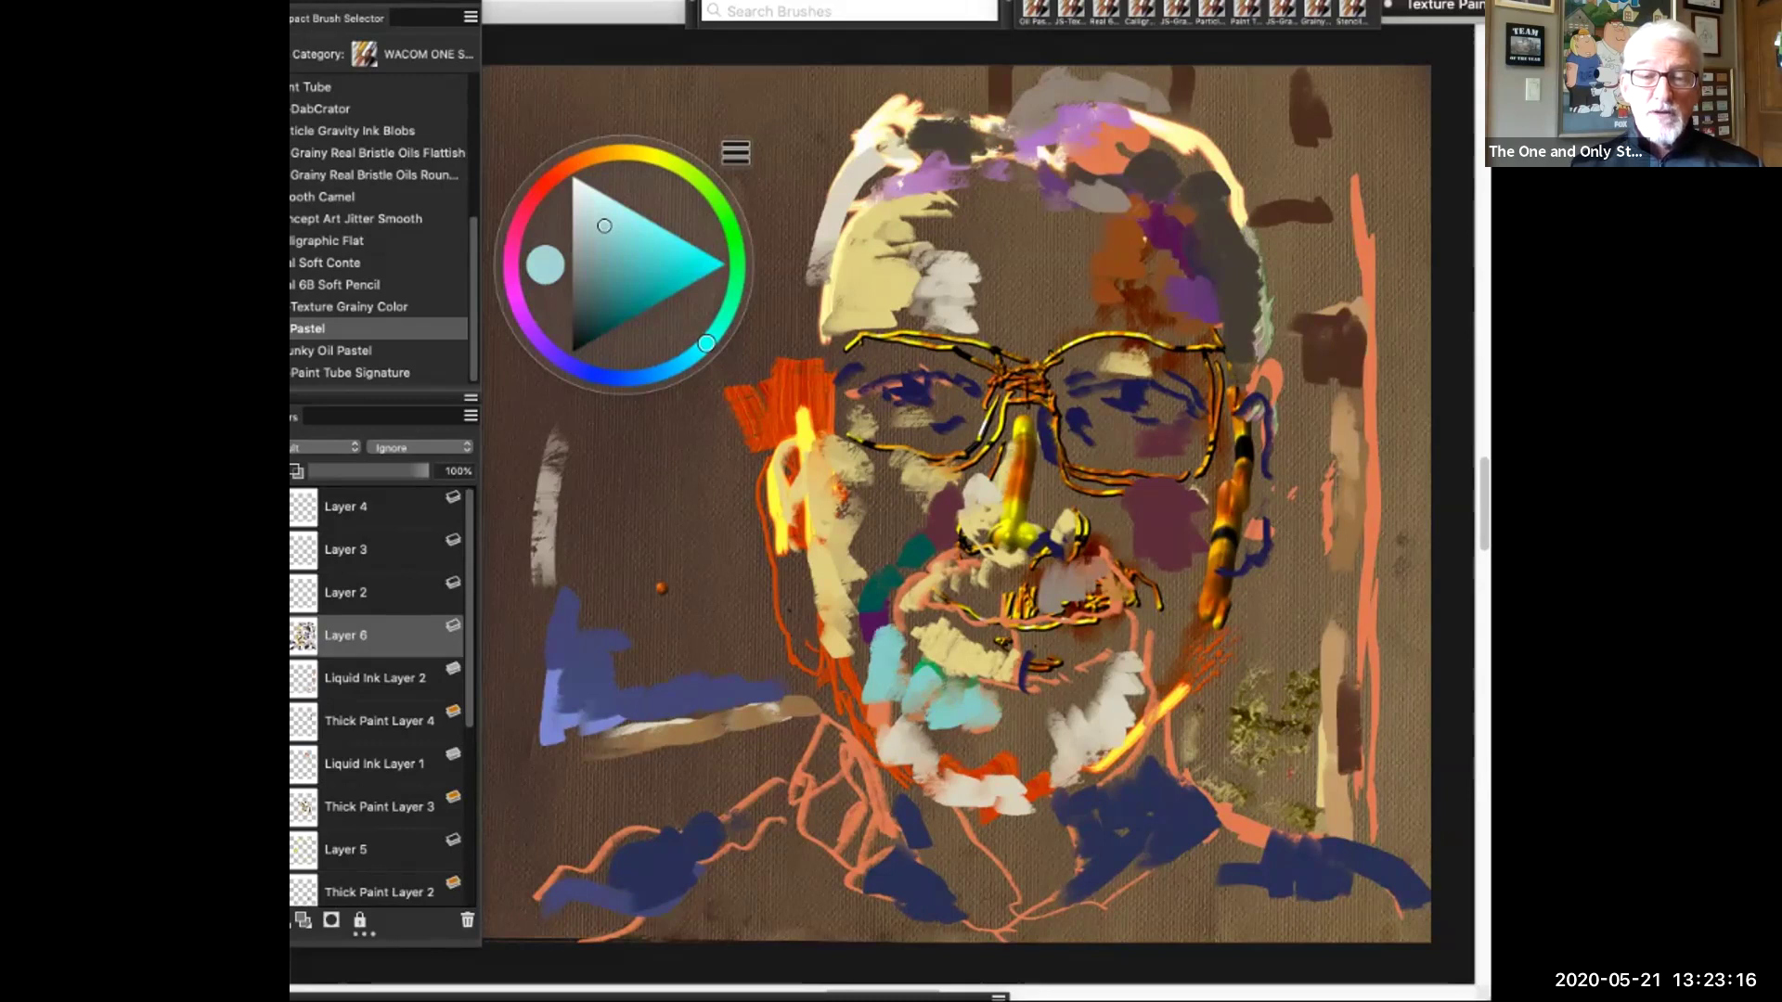
{"action": "mouse_move", "coordinate": [964, 720]}
{"action": "left_mouse_down"}
{"action": "mouse_move", "coordinate": [931, 738]}
{"action": "mouse_move", "coordinate": [898, 643]}
{"action": "left_mouse_up"}
Paint pale cream strokes through the beard, from the chin centre down to the jawline and up its right side
{"action": "left_click", "coordinate": [620, 152]}
{"action": "left_click", "coordinate": [638, 242]}
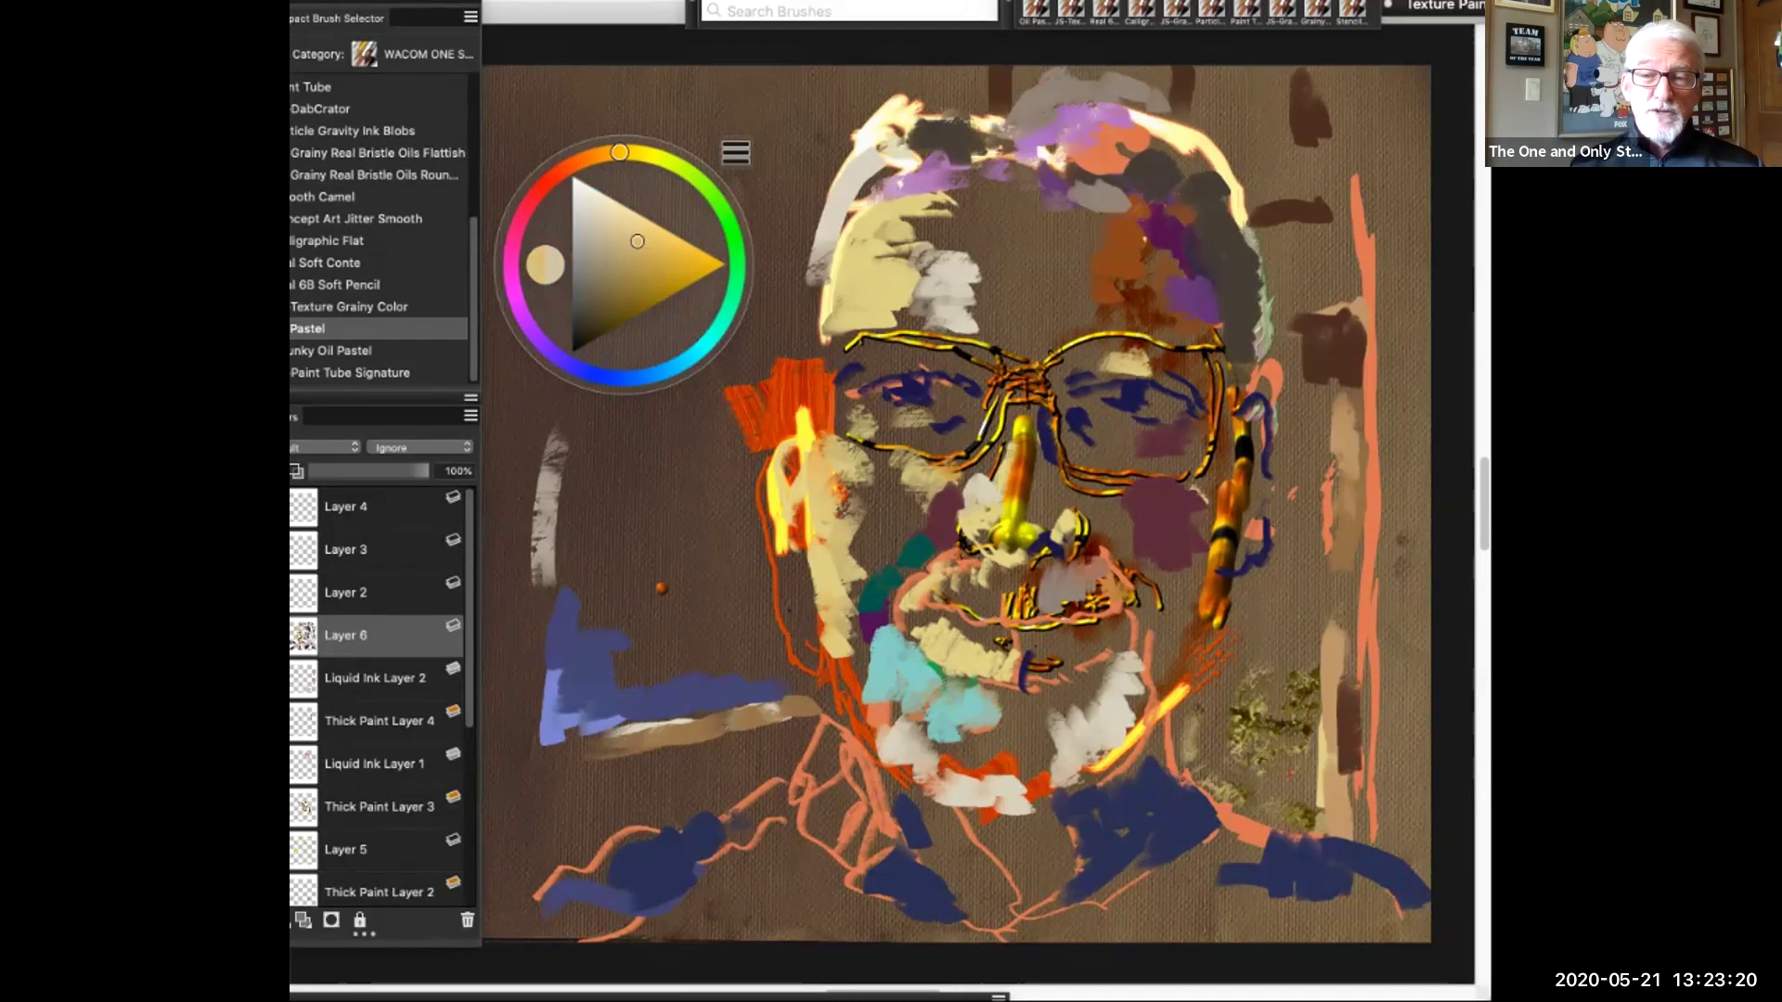
{"action": "left_click", "coordinate": [628, 209]}
{"action": "mouse_move", "coordinate": [984, 713]}
{"action": "left_mouse_down"}
{"action": "mouse_move", "coordinate": [973, 752]}
{"action": "mouse_move", "coordinate": [951, 741]}
{"action": "mouse_move", "coordinate": [961, 775]}
{"action": "mouse_move", "coordinate": [1001, 770]}
{"action": "mouse_move", "coordinate": [1014, 713]}
{"action": "mouse_move", "coordinate": [1009, 752]}
{"action": "mouse_move", "coordinate": [1050, 747]}
{"action": "mouse_move", "coordinate": [1045, 763]}
{"action": "mouse_move", "coordinate": [1044, 720]}
{"action": "mouse_move", "coordinate": [1078, 731]}
{"action": "mouse_move", "coordinate": [1051, 698]}
{"action": "mouse_move", "coordinate": [1080, 772]}
{"action": "mouse_move", "coordinate": [1085, 758]}
{"action": "mouse_move", "coordinate": [1058, 785]}
{"action": "mouse_move", "coordinate": [1081, 779]}
{"action": "left_mouse_up"}
{"action": "mouse_move", "coordinate": [1027, 808]}
{"action": "left_mouse_down"}
{"action": "mouse_move", "coordinate": [1056, 782]}
{"action": "mouse_move", "coordinate": [1077, 800]}
{"action": "mouse_move", "coordinate": [1082, 781]}
{"action": "mouse_move", "coordinate": [1041, 804]}
{"action": "left_mouse_up"}
{"action": "left_click_drag", "start_coordinate": [1077, 680], "coordinate": [1107, 655]}
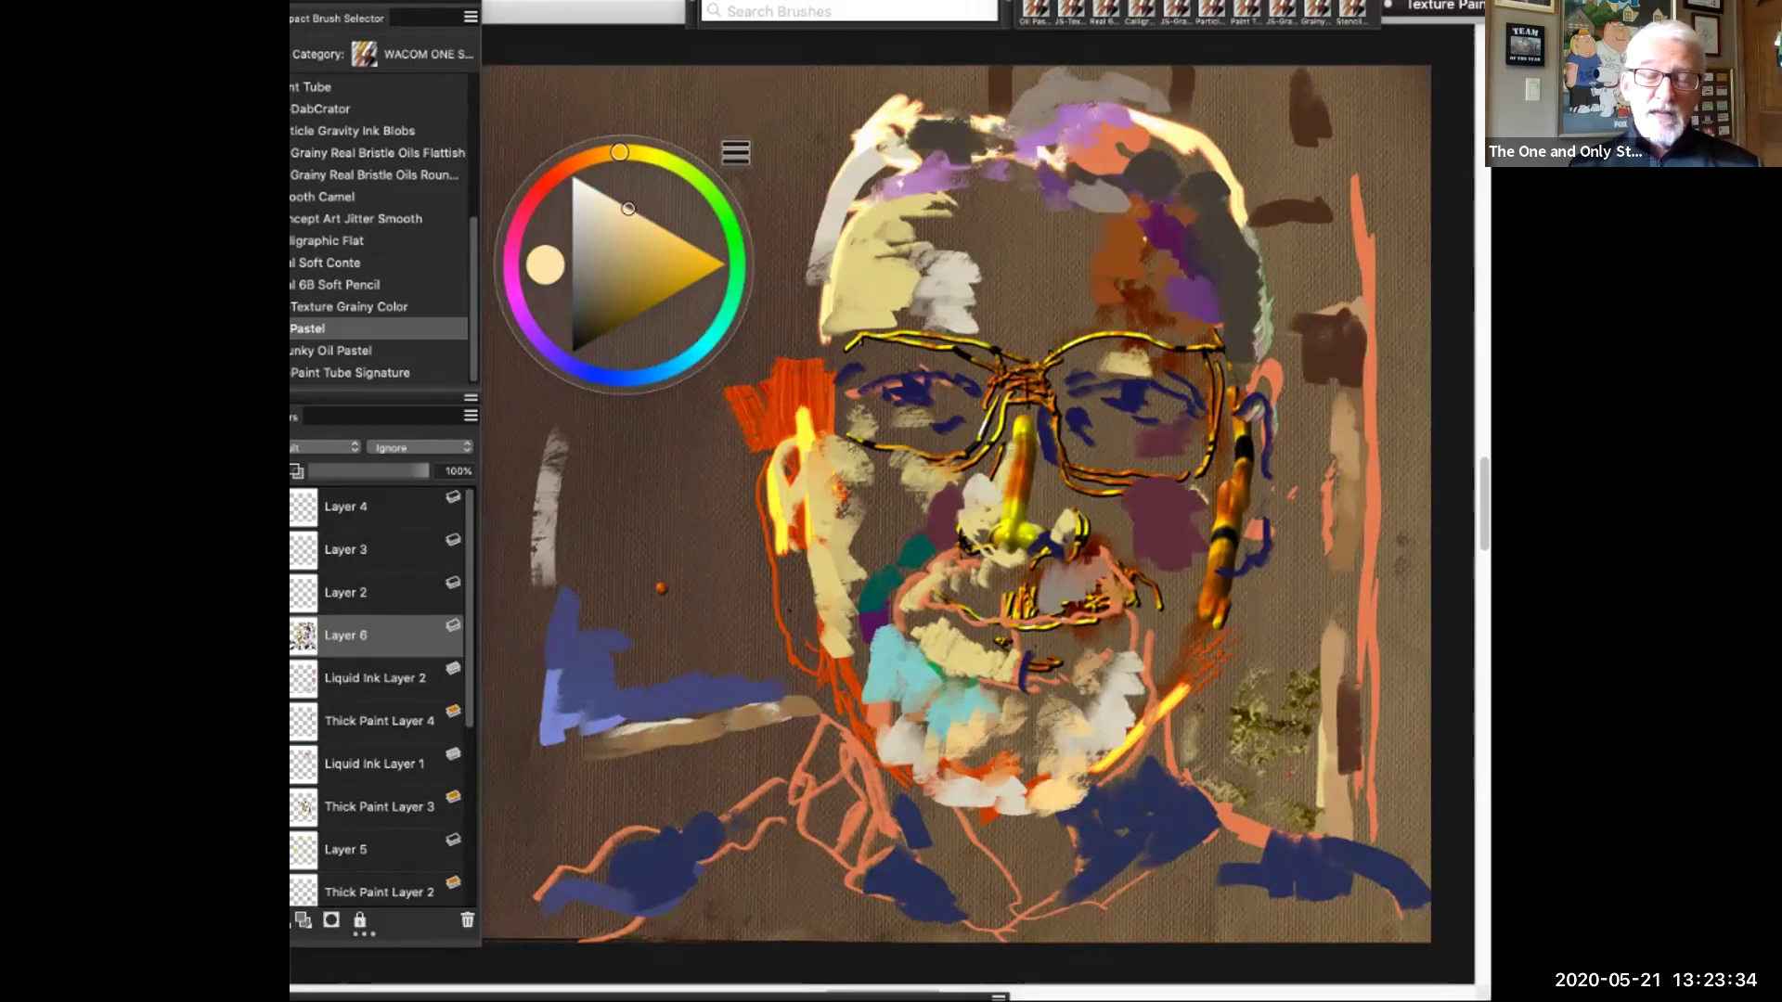
Draw dark crimson lines along both sides of the collar and the left shoulder with the Chunky Oil Pastel brush
{"action": "left_click", "coordinate": [524, 213]}
{"action": "left_click", "coordinate": [621, 305]}
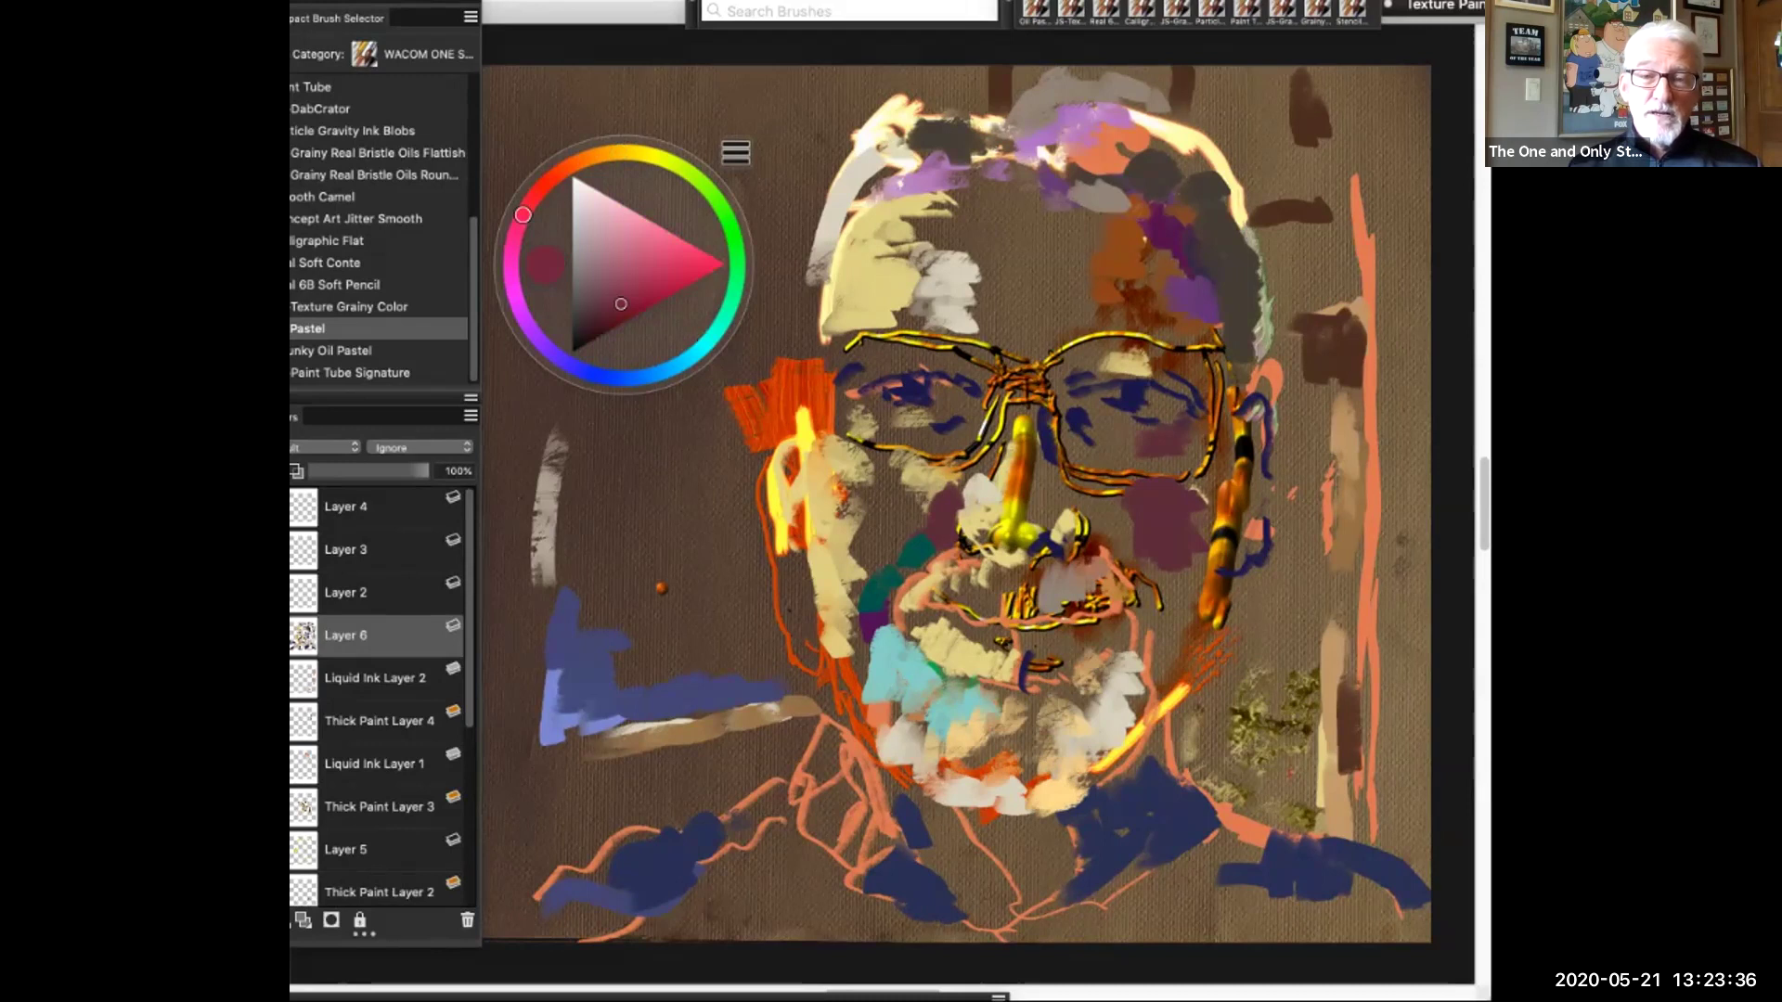
{"action": "right_click", "coordinate": [1325, 376]}
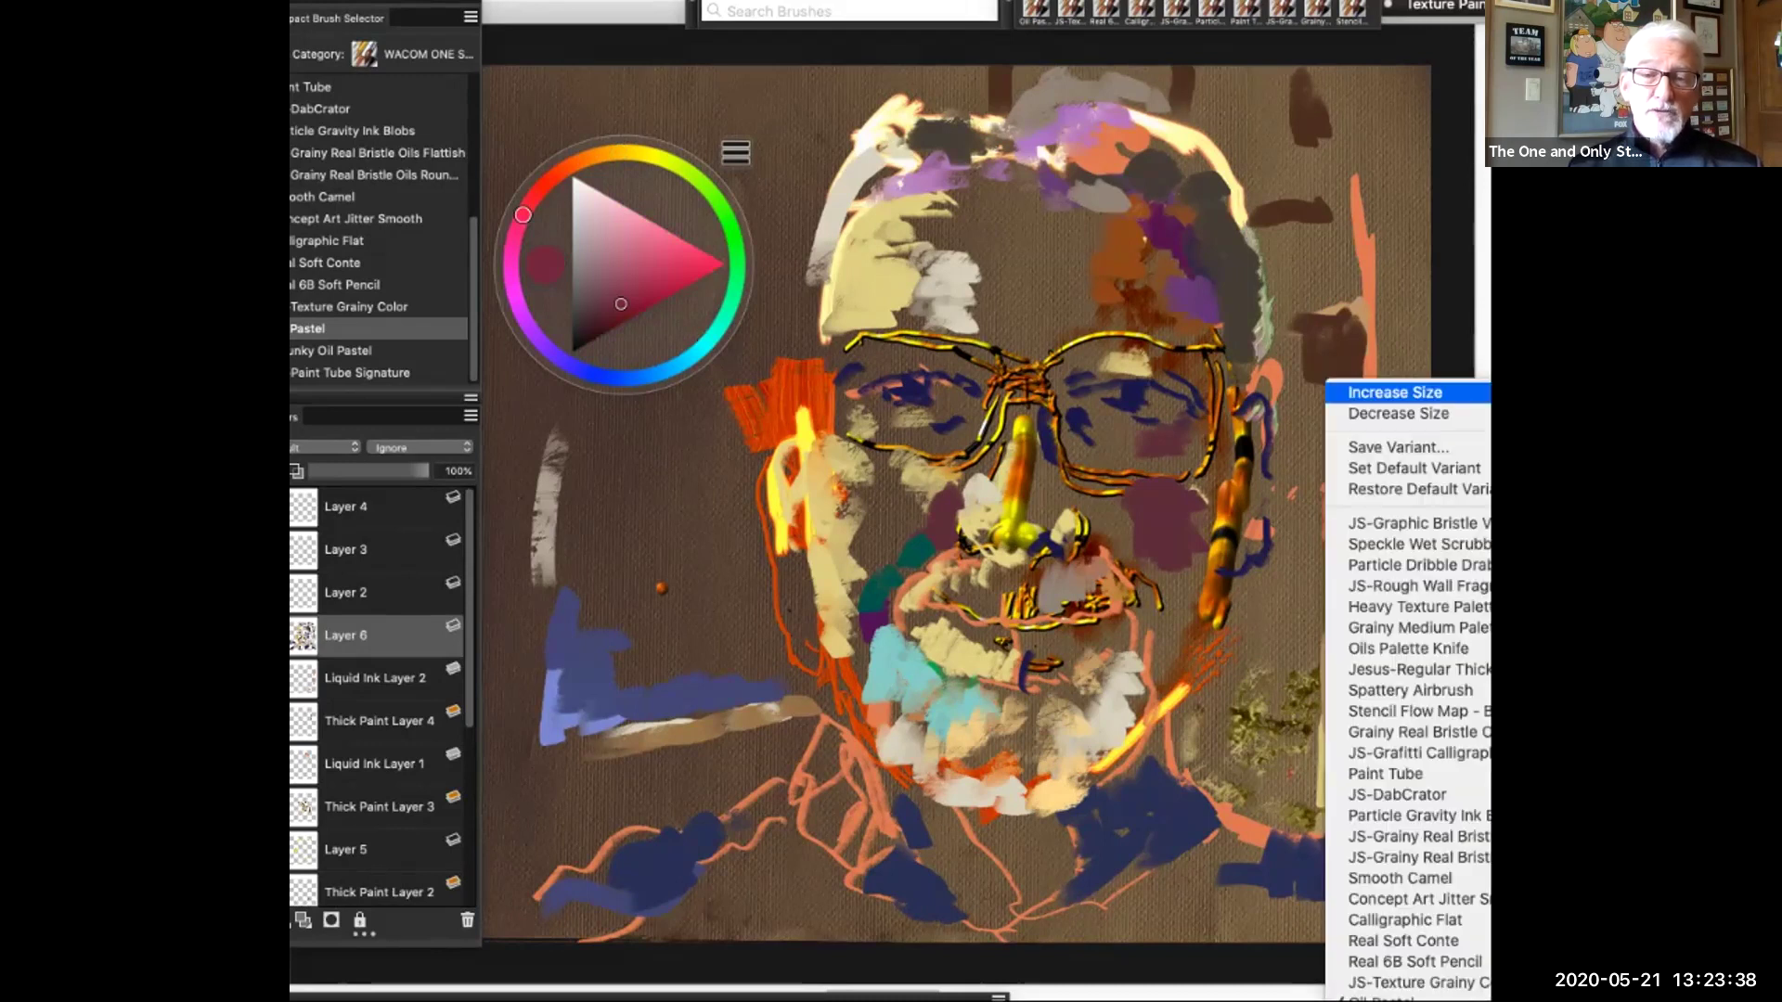
{"action": "right_click", "coordinate": [1429, 325]}
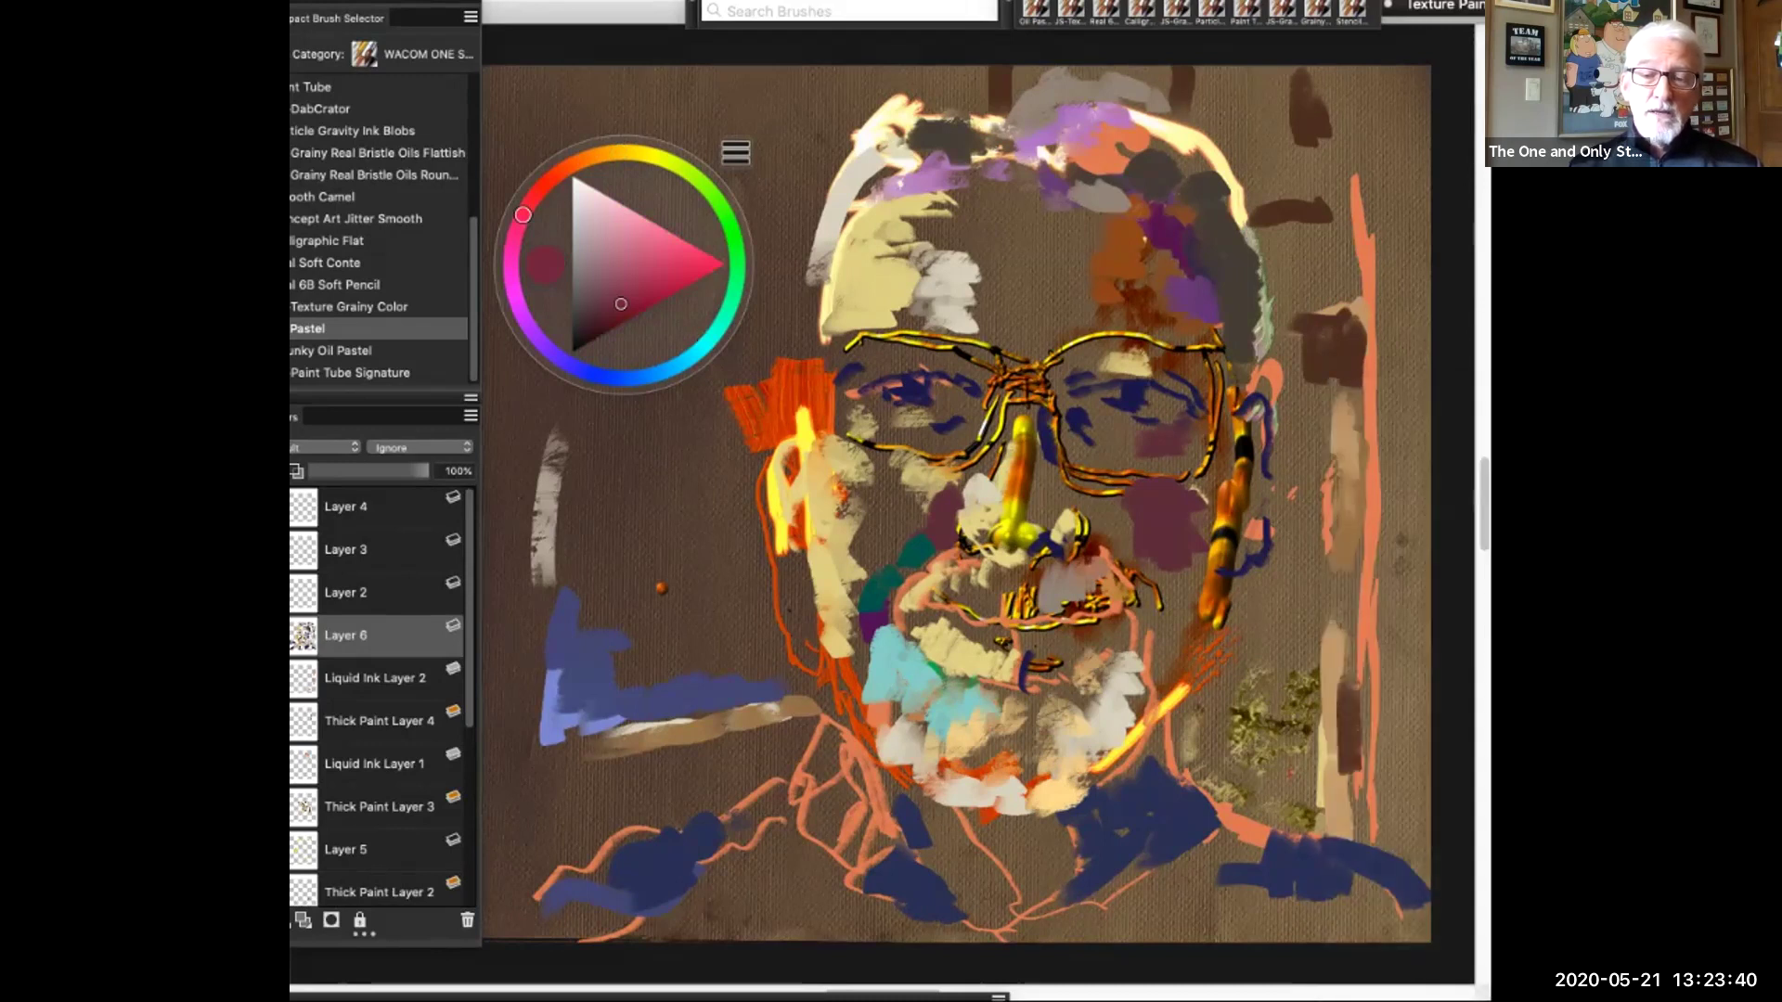
{"action": "right_click", "coordinate": [1312, 225]}
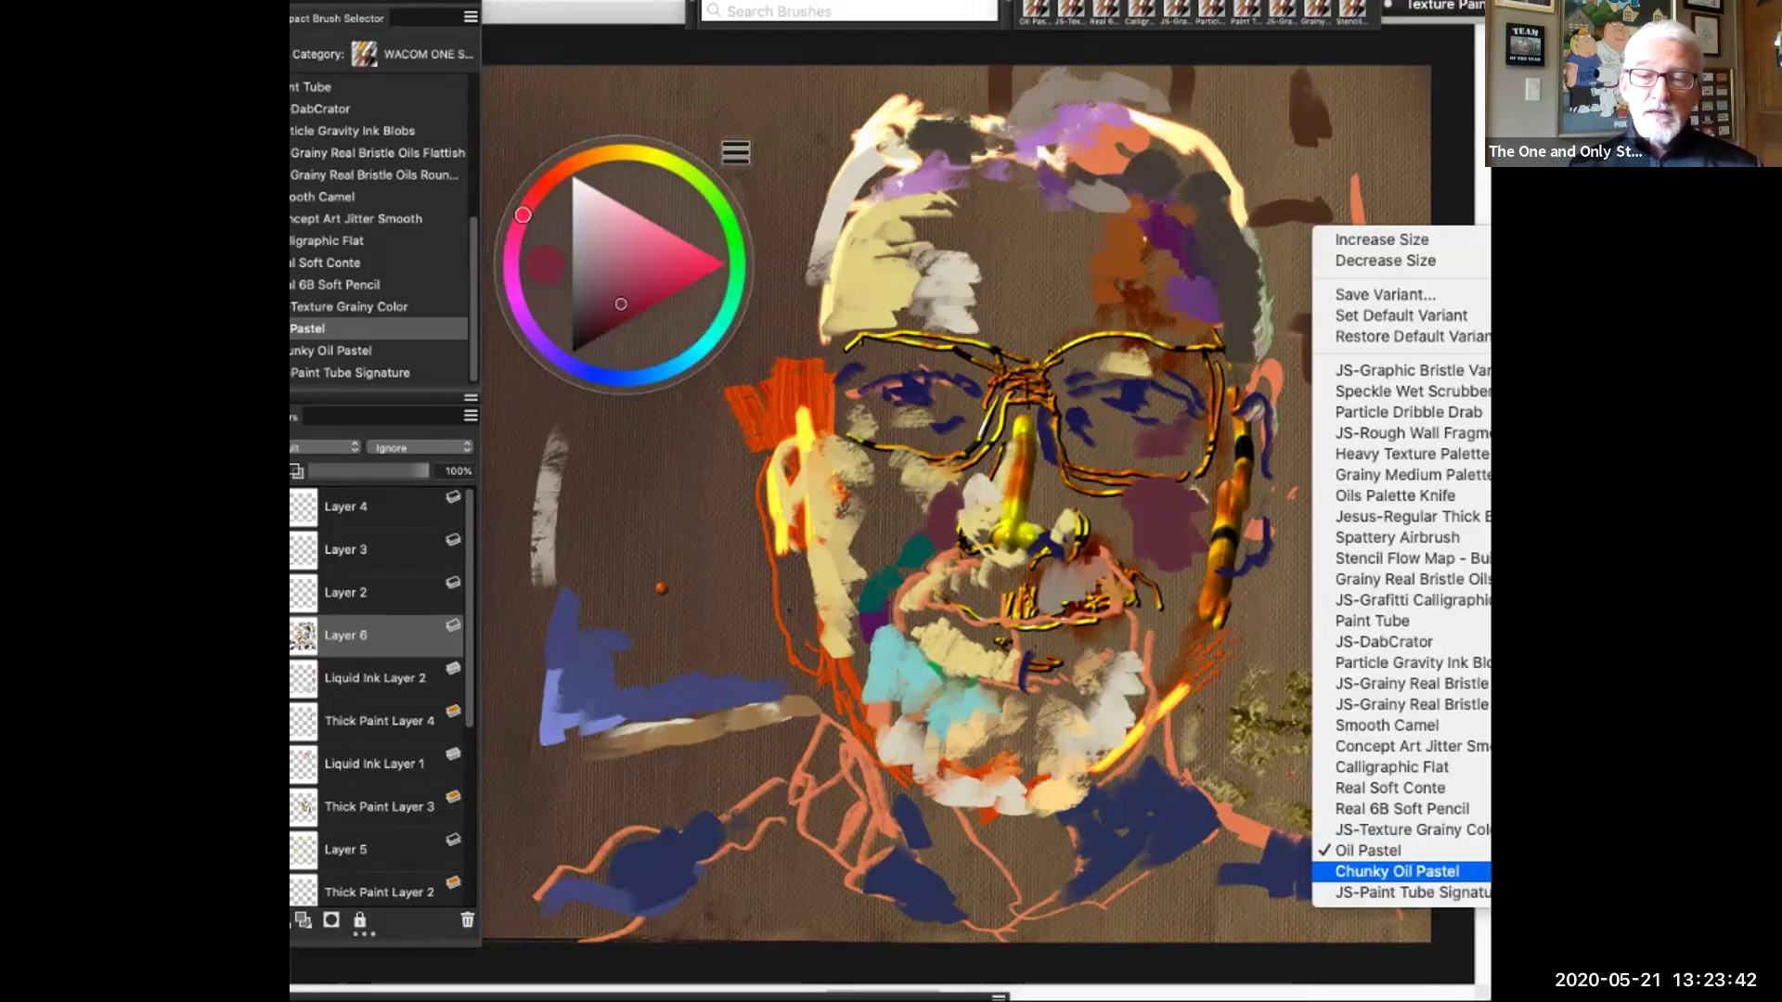
{"action": "left_click", "coordinate": [1397, 871]}
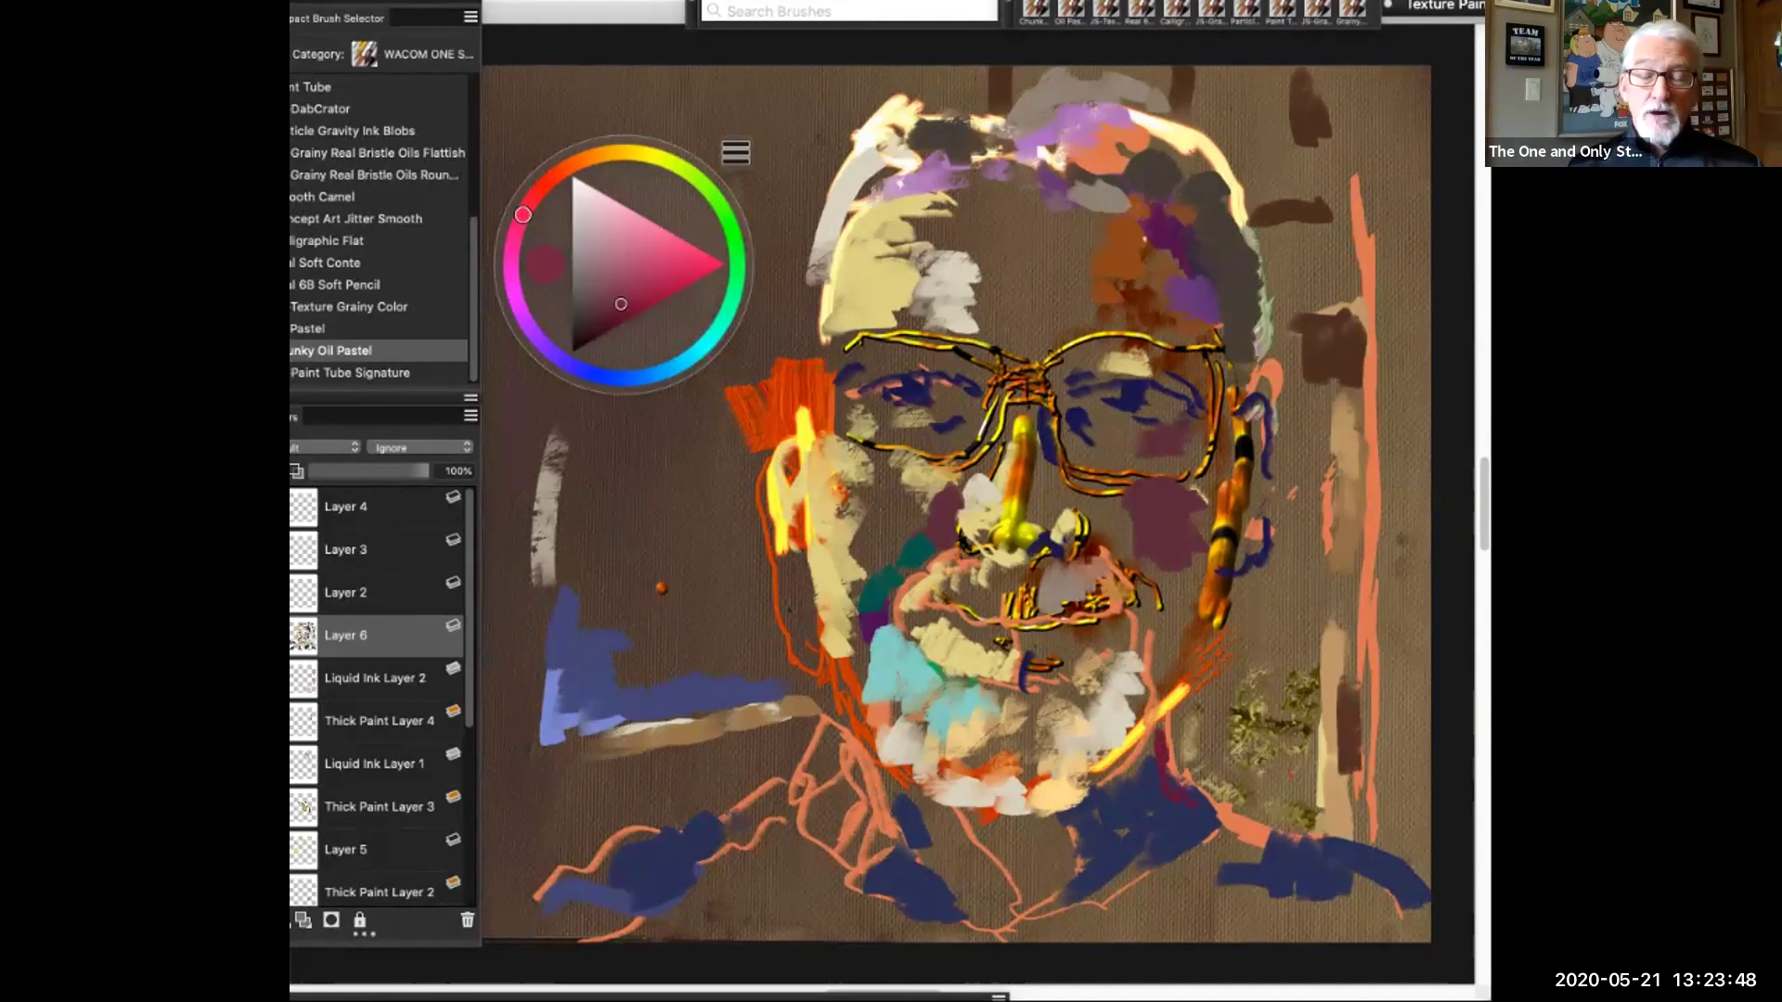
{"action": "mouse_move", "coordinate": [1075, 833]}
{"action": "left_mouse_down"}
{"action": "mouse_move", "coordinate": [1072, 880]}
{"action": "mouse_move", "coordinate": [1012, 928]}
{"action": "mouse_move", "coordinate": [1021, 940]}
{"action": "left_mouse_up"}
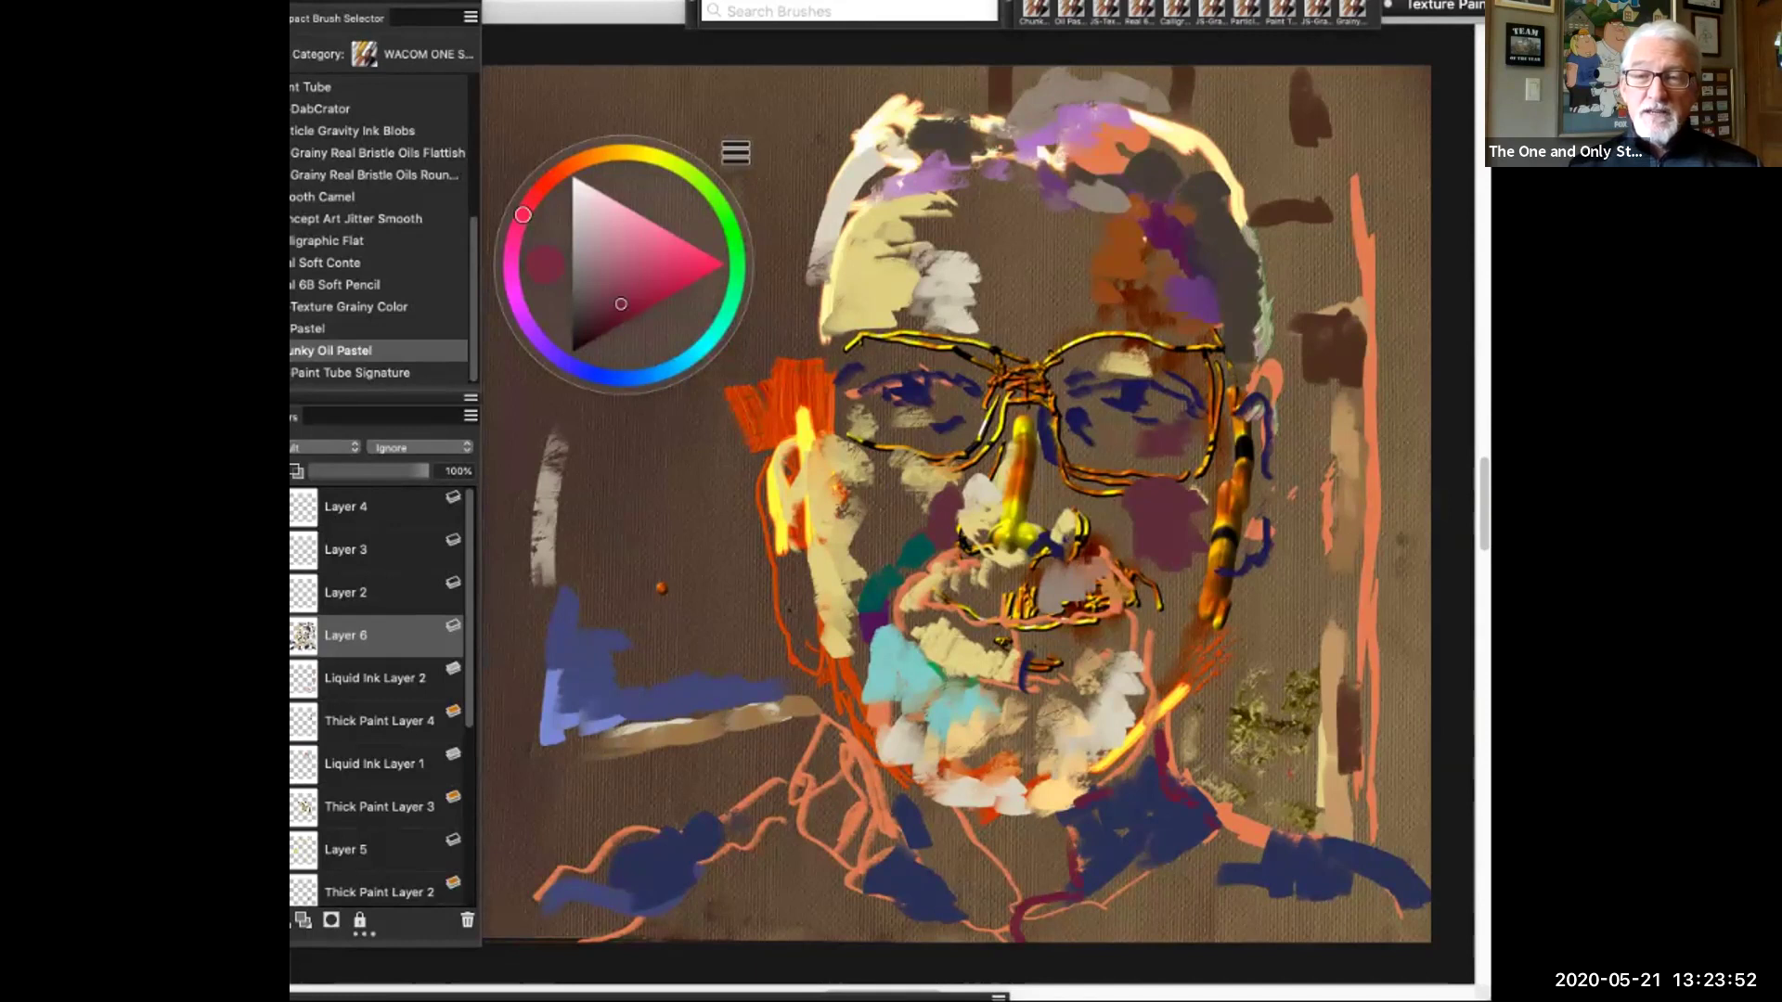
{"action": "mouse_move", "coordinate": [878, 804]}
{"action": "left_mouse_down"}
{"action": "mouse_move", "coordinate": [855, 872]}
{"action": "mouse_move", "coordinate": [986, 933]}
{"action": "left_mouse_up"}
{"action": "left_click_drag", "start_coordinate": [785, 835], "coordinate": [703, 901]}
{"action": "left_click_drag", "start_coordinate": [534, 901], "coordinate": [590, 863]}
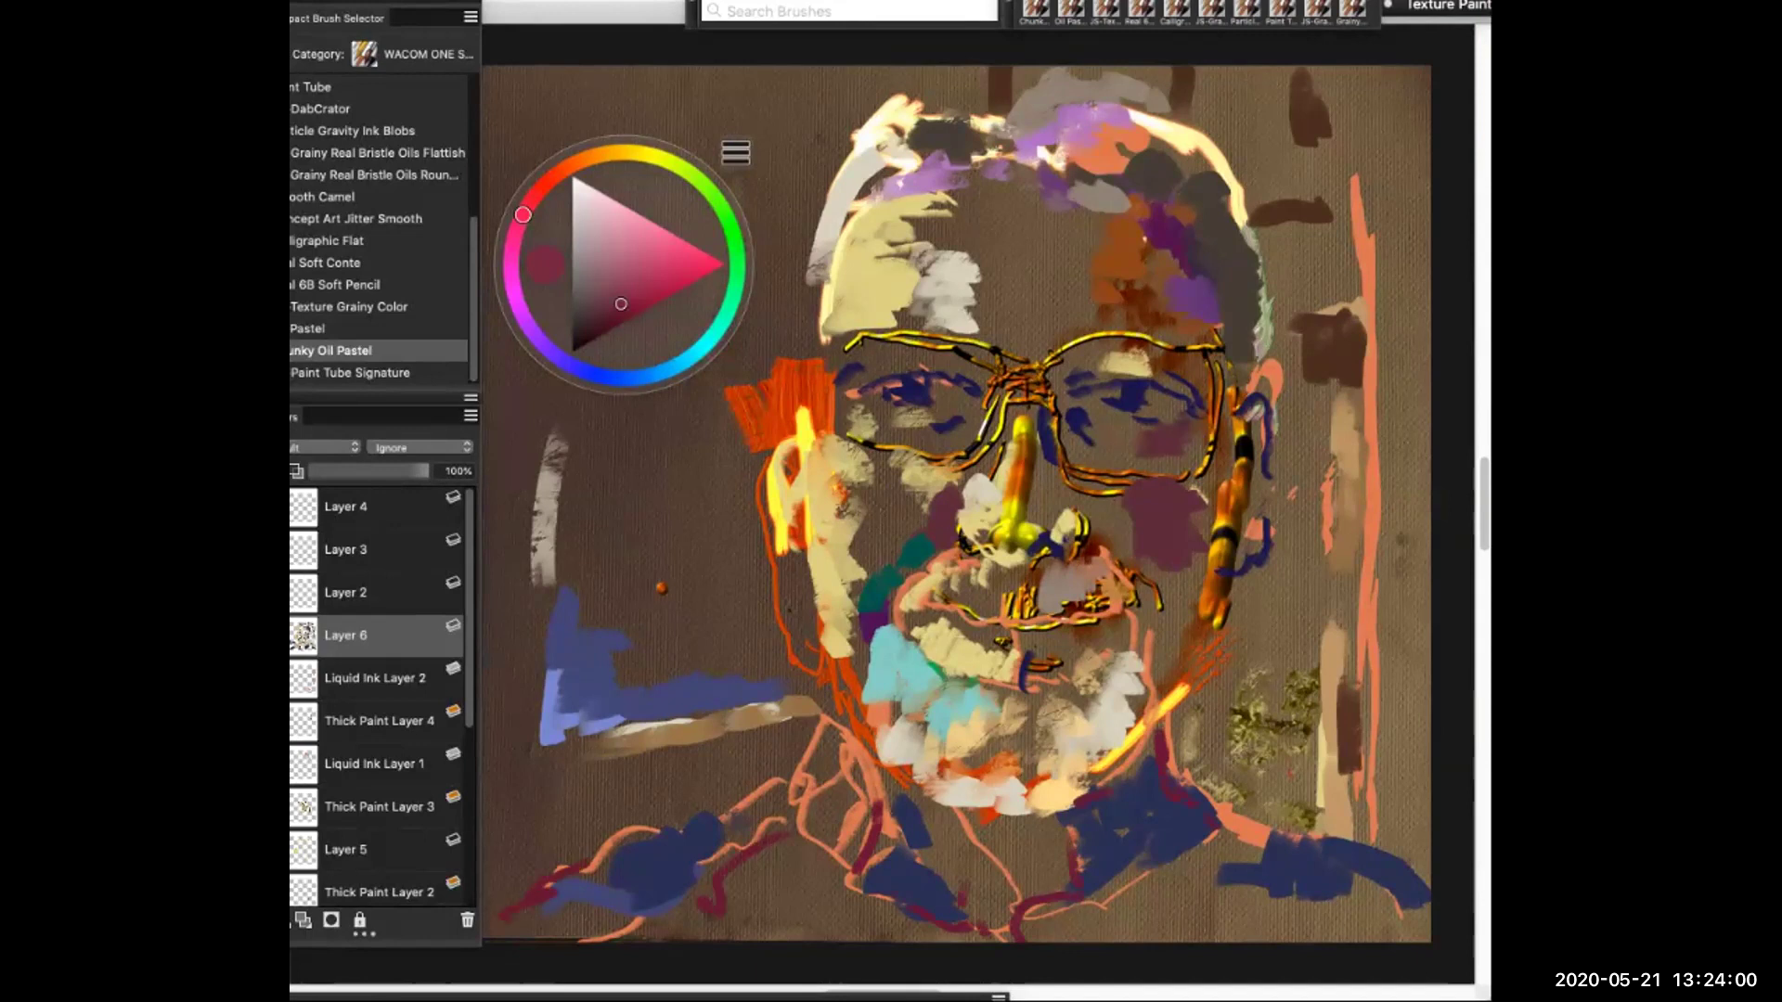
Add dark blue strokes over the right shoulder and across the lower right chest of the clothing
{"action": "left_click", "coordinate": [612, 378]}
{"action": "mouse_move", "coordinate": [1292, 832]}
{"action": "left_mouse_down"}
{"action": "mouse_move", "coordinate": [1426, 887]}
{"action": "mouse_move", "coordinate": [1393, 918]}
{"action": "left_mouse_up"}
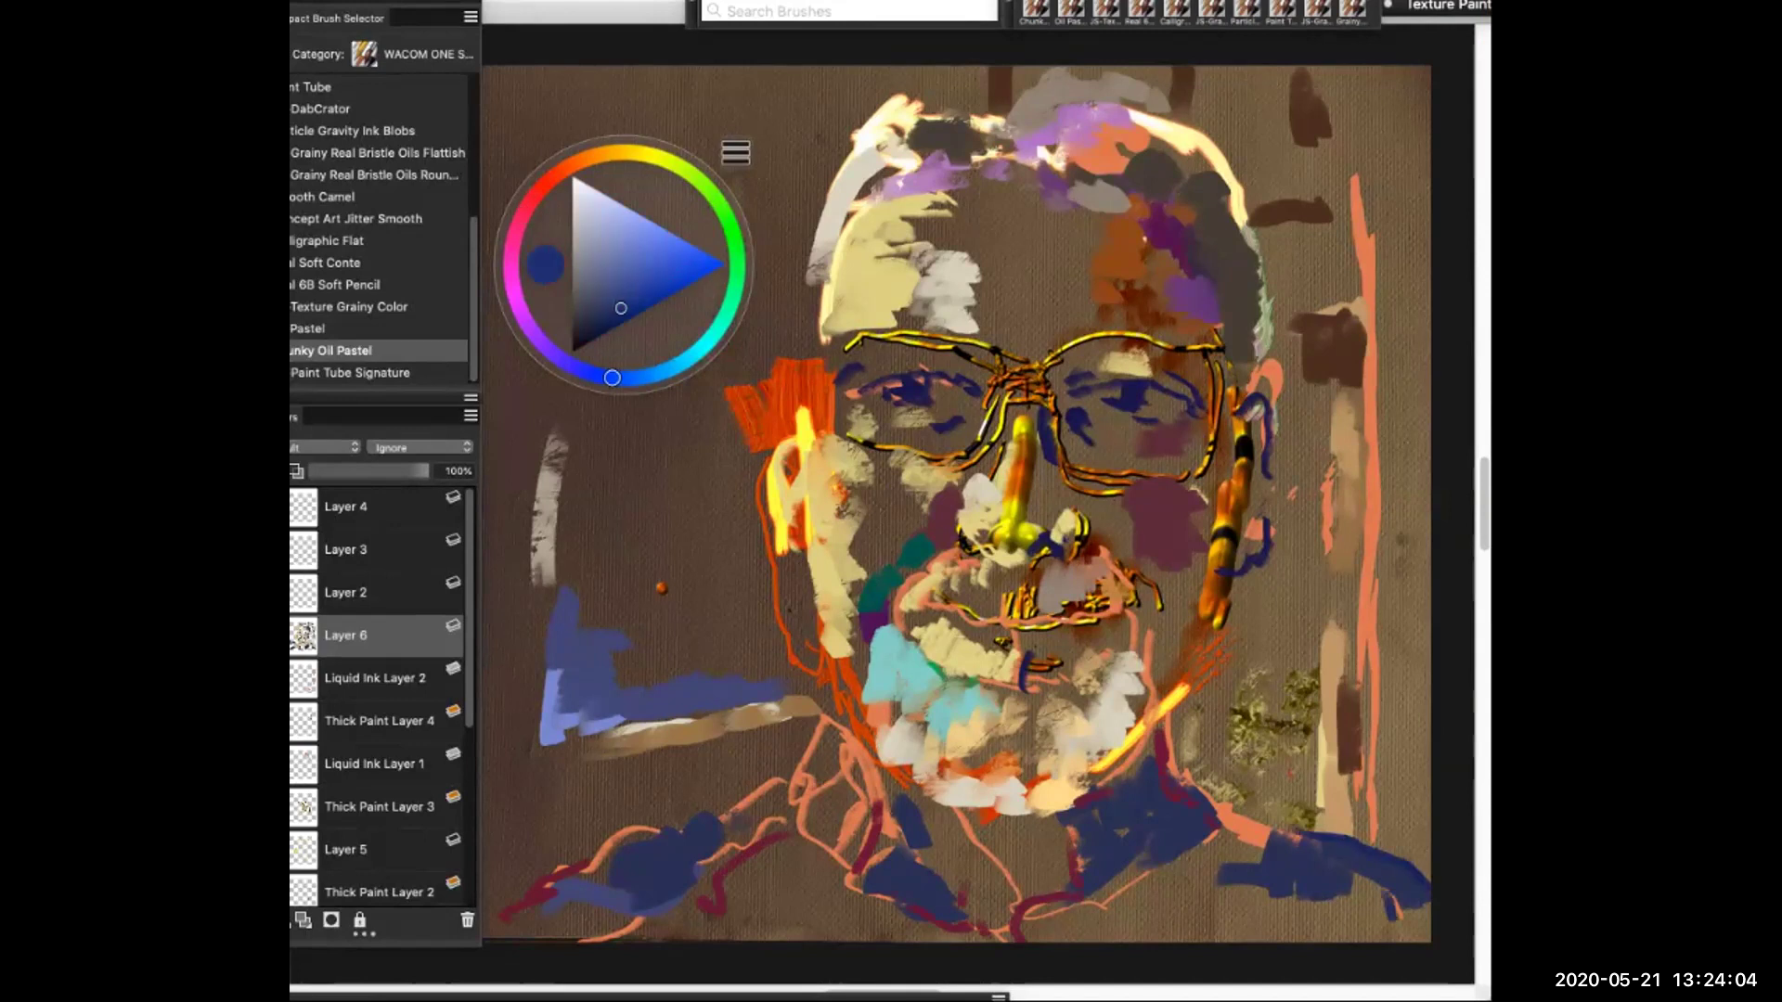
{"action": "left_click_drag", "start_coordinate": [1098, 891], "coordinate": [1175, 938]}
{"action": "mouse_move", "coordinate": [1177, 863]}
{"action": "left_mouse_down"}
{"action": "mouse_move", "coordinate": [1170, 908]}
{"action": "mouse_move", "coordinate": [1207, 935]}
{"action": "mouse_move", "coordinate": [1287, 937]}
{"action": "mouse_move", "coordinate": [1259, 910]}
{"action": "mouse_move", "coordinate": [1304, 939]}
{"action": "left_mouse_up"}
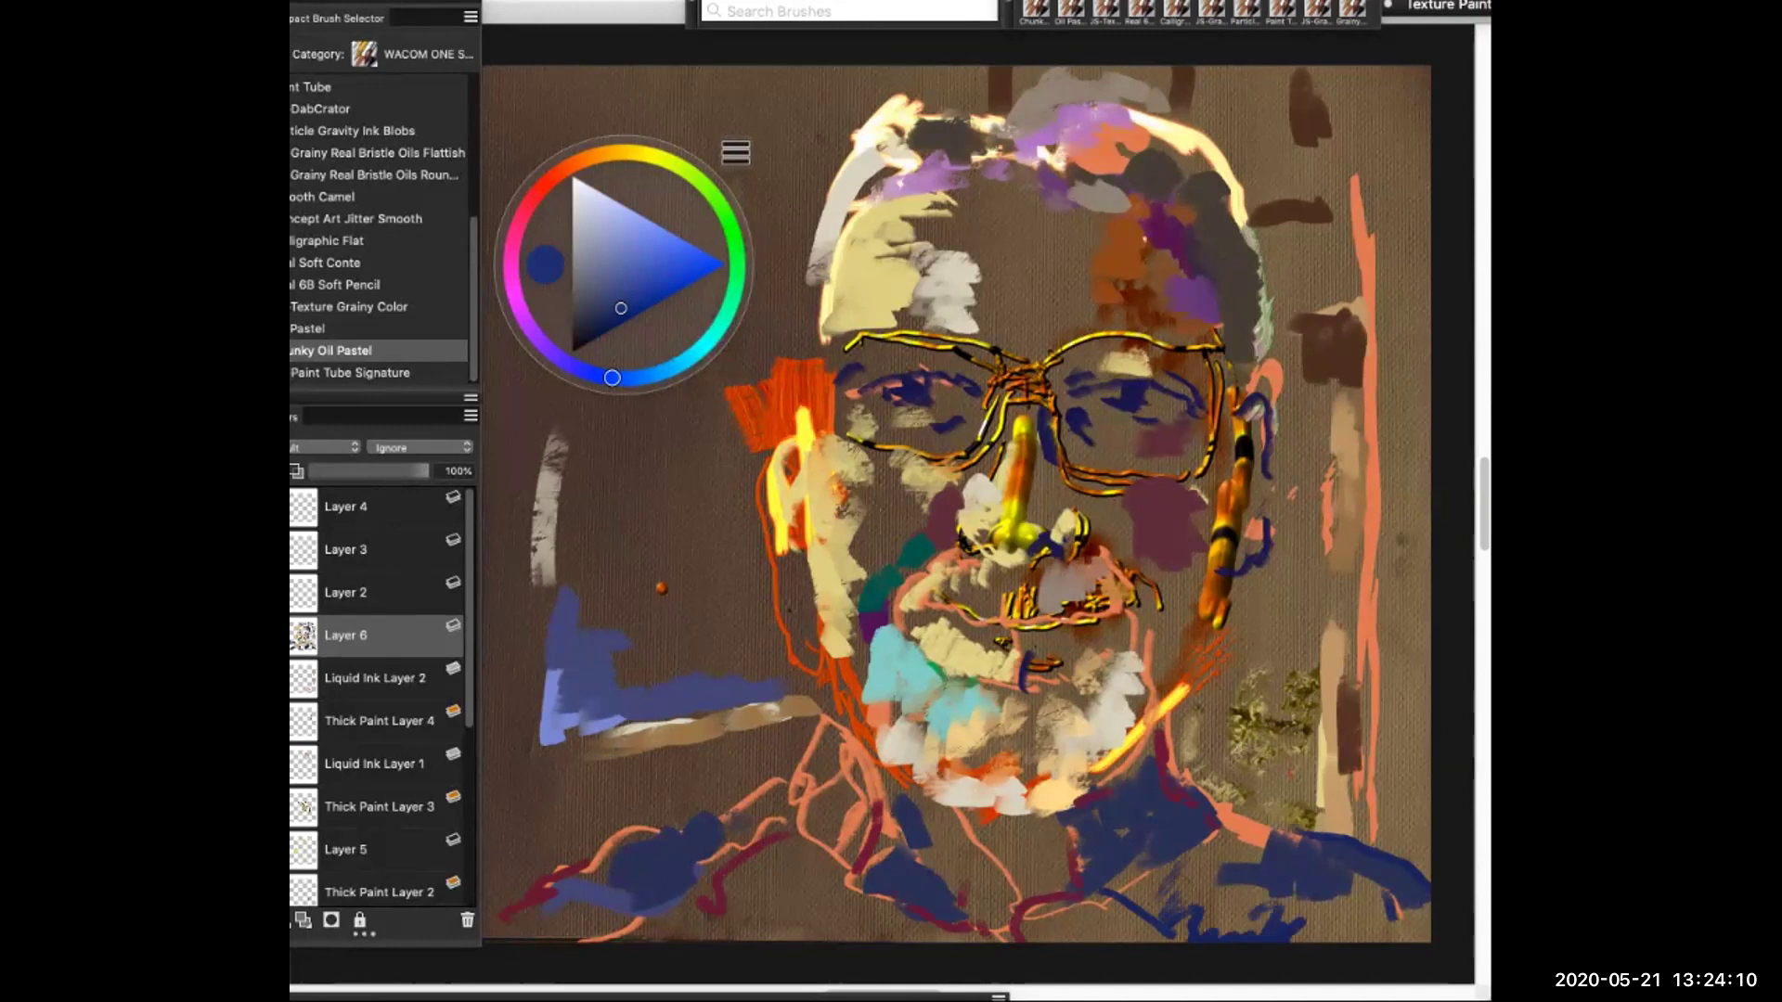
Fill the right ear with dark brown pastel strokes
{"action": "left_click", "coordinate": [570, 166]}
{"action": "left_click_drag", "start_coordinate": [616, 305], "coordinate": [606, 327]}
{"action": "mouse_move", "coordinate": [1259, 427]}
{"action": "left_mouse_down"}
{"action": "mouse_move", "coordinate": [1266, 385]}
{"action": "mouse_move", "coordinate": [1263, 448]}
{"action": "mouse_move", "coordinate": [1266, 383]}
{"action": "mouse_move", "coordinate": [1277, 442]}
{"action": "mouse_move", "coordinate": [1251, 561]}
{"action": "mouse_move", "coordinate": [1261, 508]}
{"action": "left_mouse_up"}
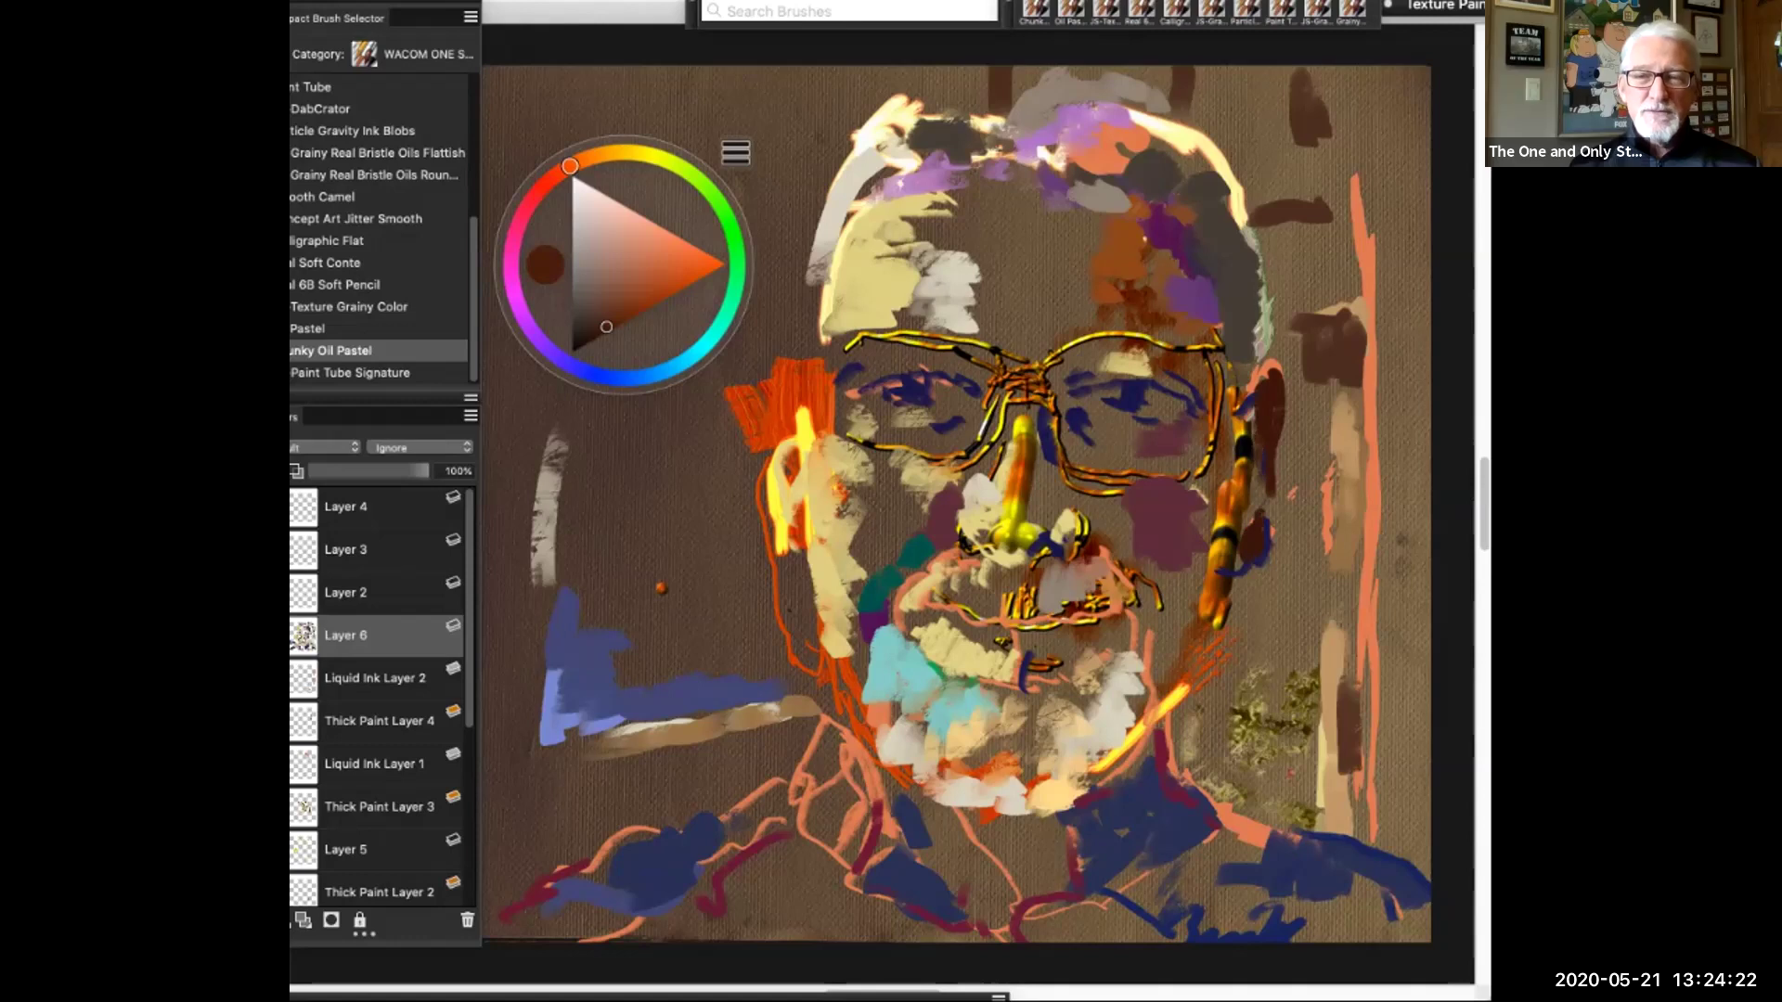
Paint pale peach highlights down the left ear to its lobe
{"action": "left_click", "coordinate": [601, 154]}
{"action": "left_click_drag", "start_coordinate": [614, 243], "coordinate": [617, 203]}
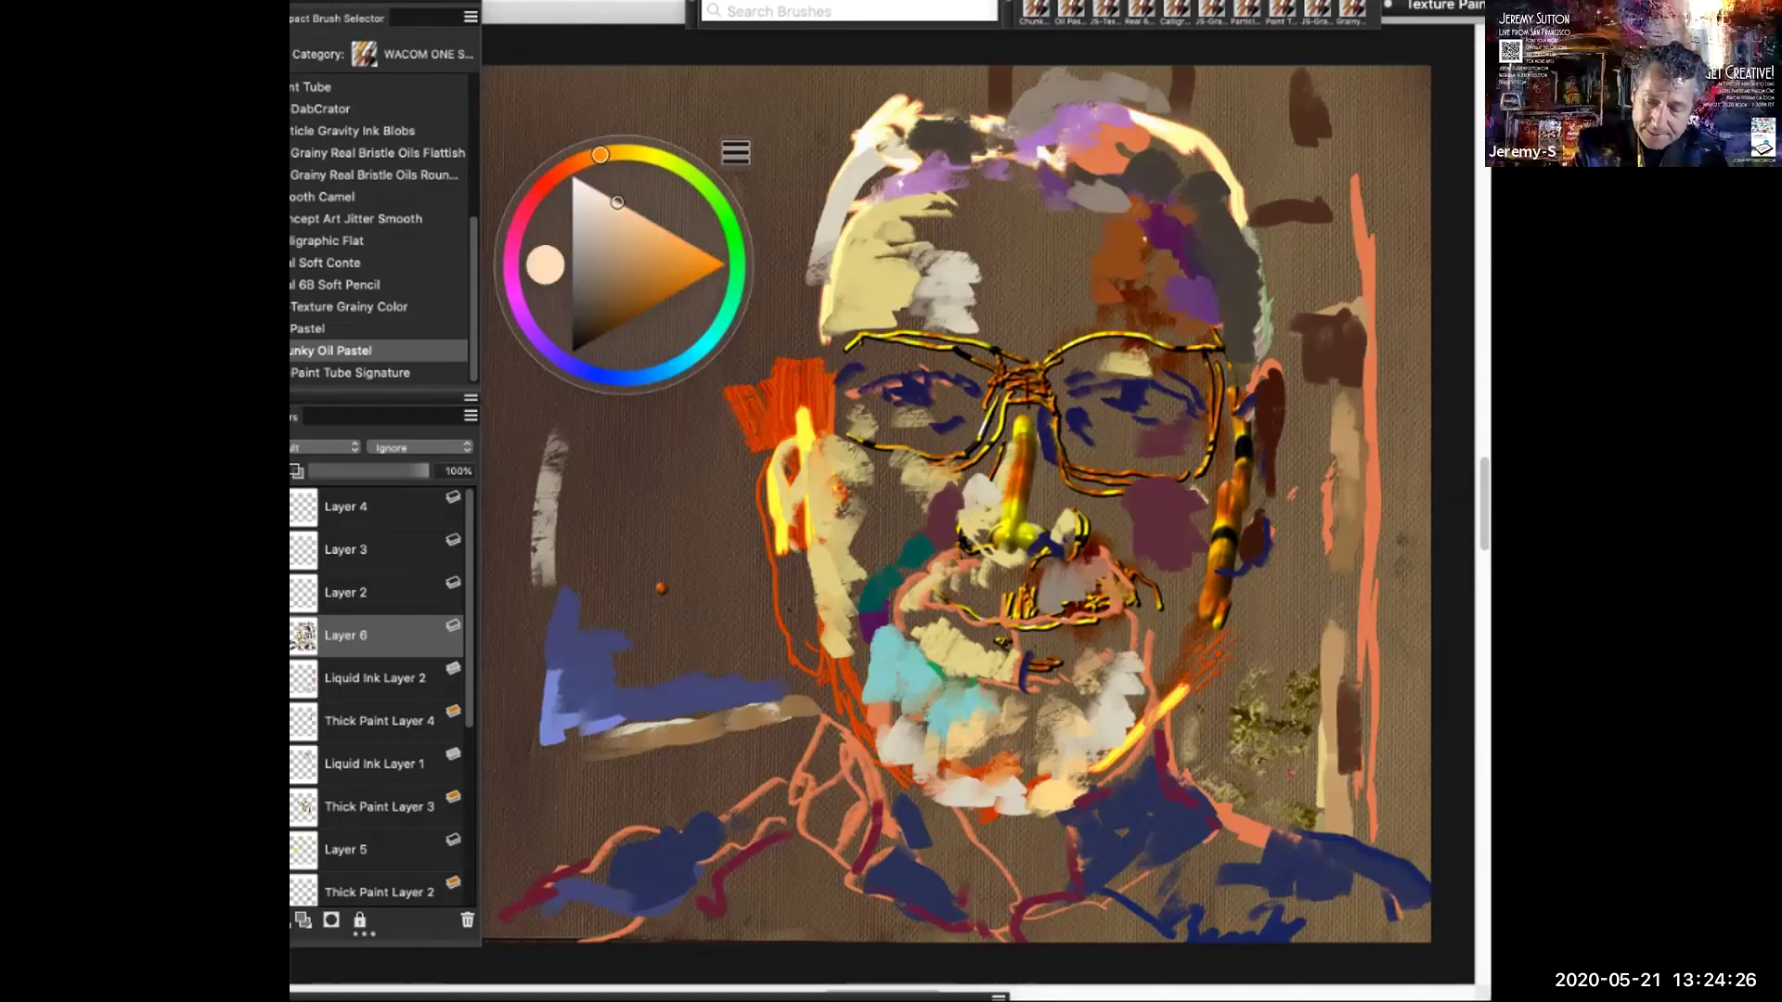
{"action": "mouse_move", "coordinate": [813, 358]}
{"action": "left_mouse_down"}
{"action": "mouse_move", "coordinate": [783, 428]}
{"action": "mouse_move", "coordinate": [781, 408]}
{"action": "mouse_move", "coordinate": [806, 390]}
{"action": "mouse_move", "coordinate": [794, 526]}
{"action": "left_mouse_up"}
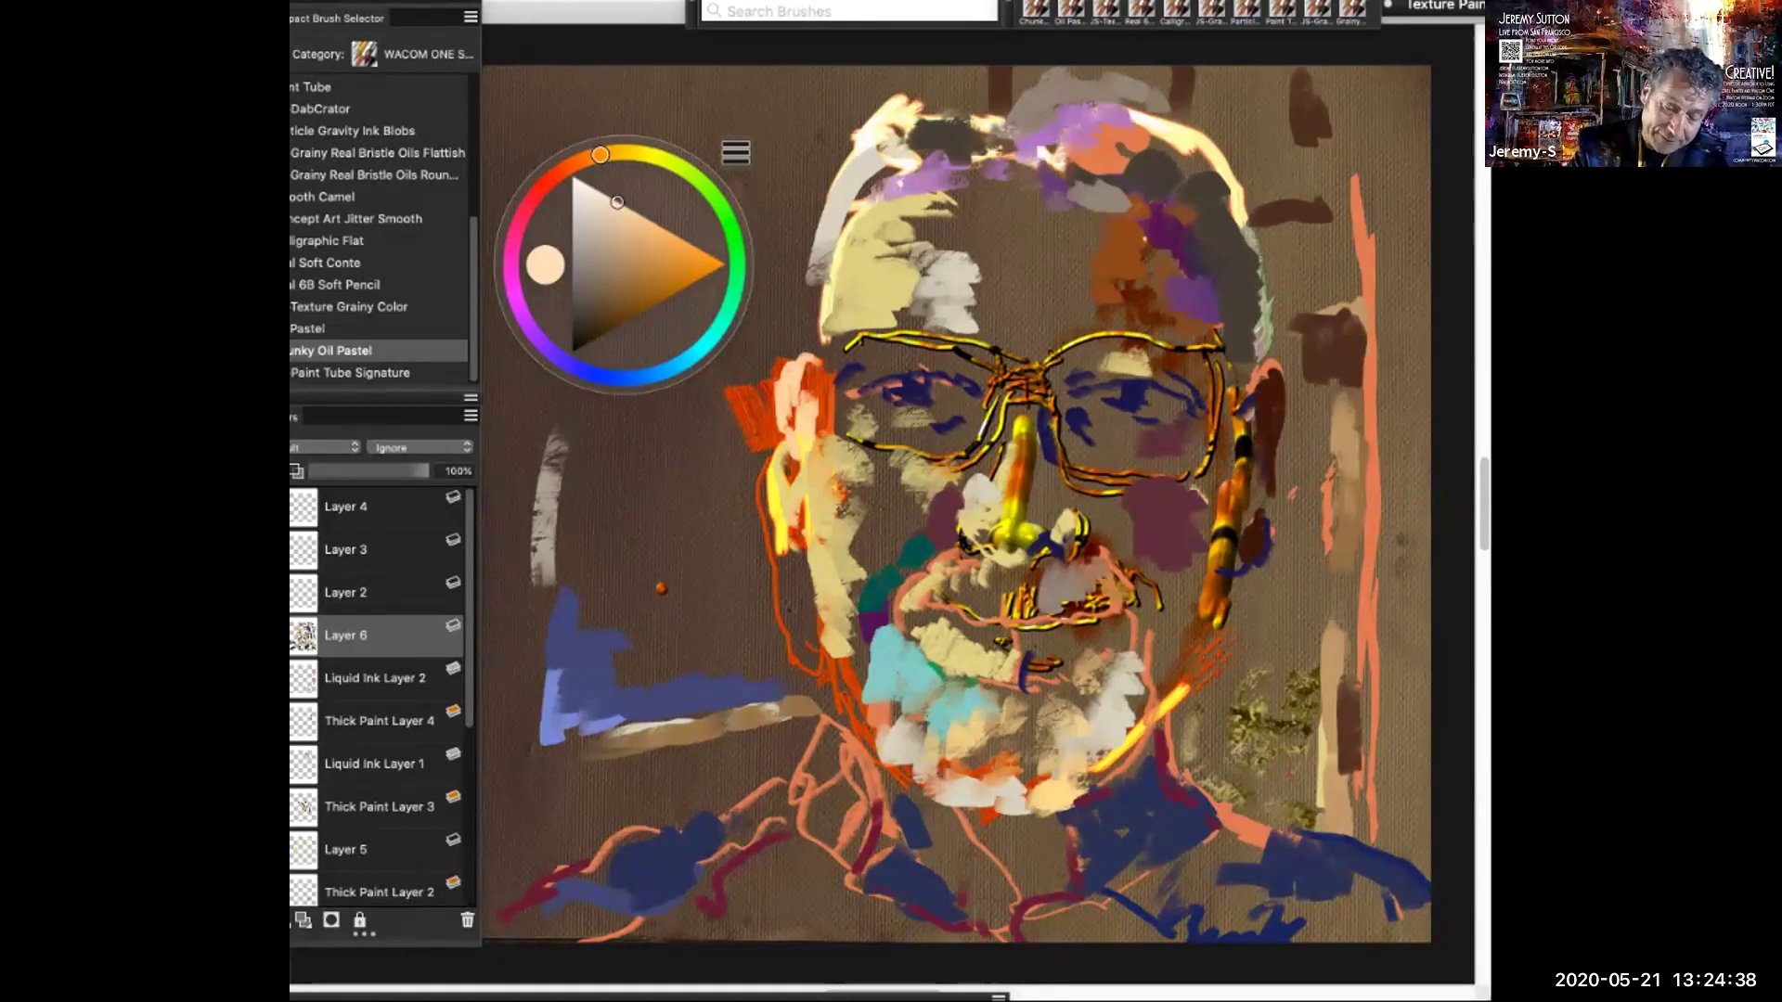
{"action": "mouse_move", "coordinate": [799, 577]}
{"action": "left_mouse_down"}
{"action": "mouse_move", "coordinate": [813, 581]}
{"action": "mouse_move", "coordinate": [794, 561]}
{"action": "mouse_move", "coordinate": [788, 575]}
{"action": "mouse_move", "coordinate": [804, 546]}
{"action": "left_mouse_up"}
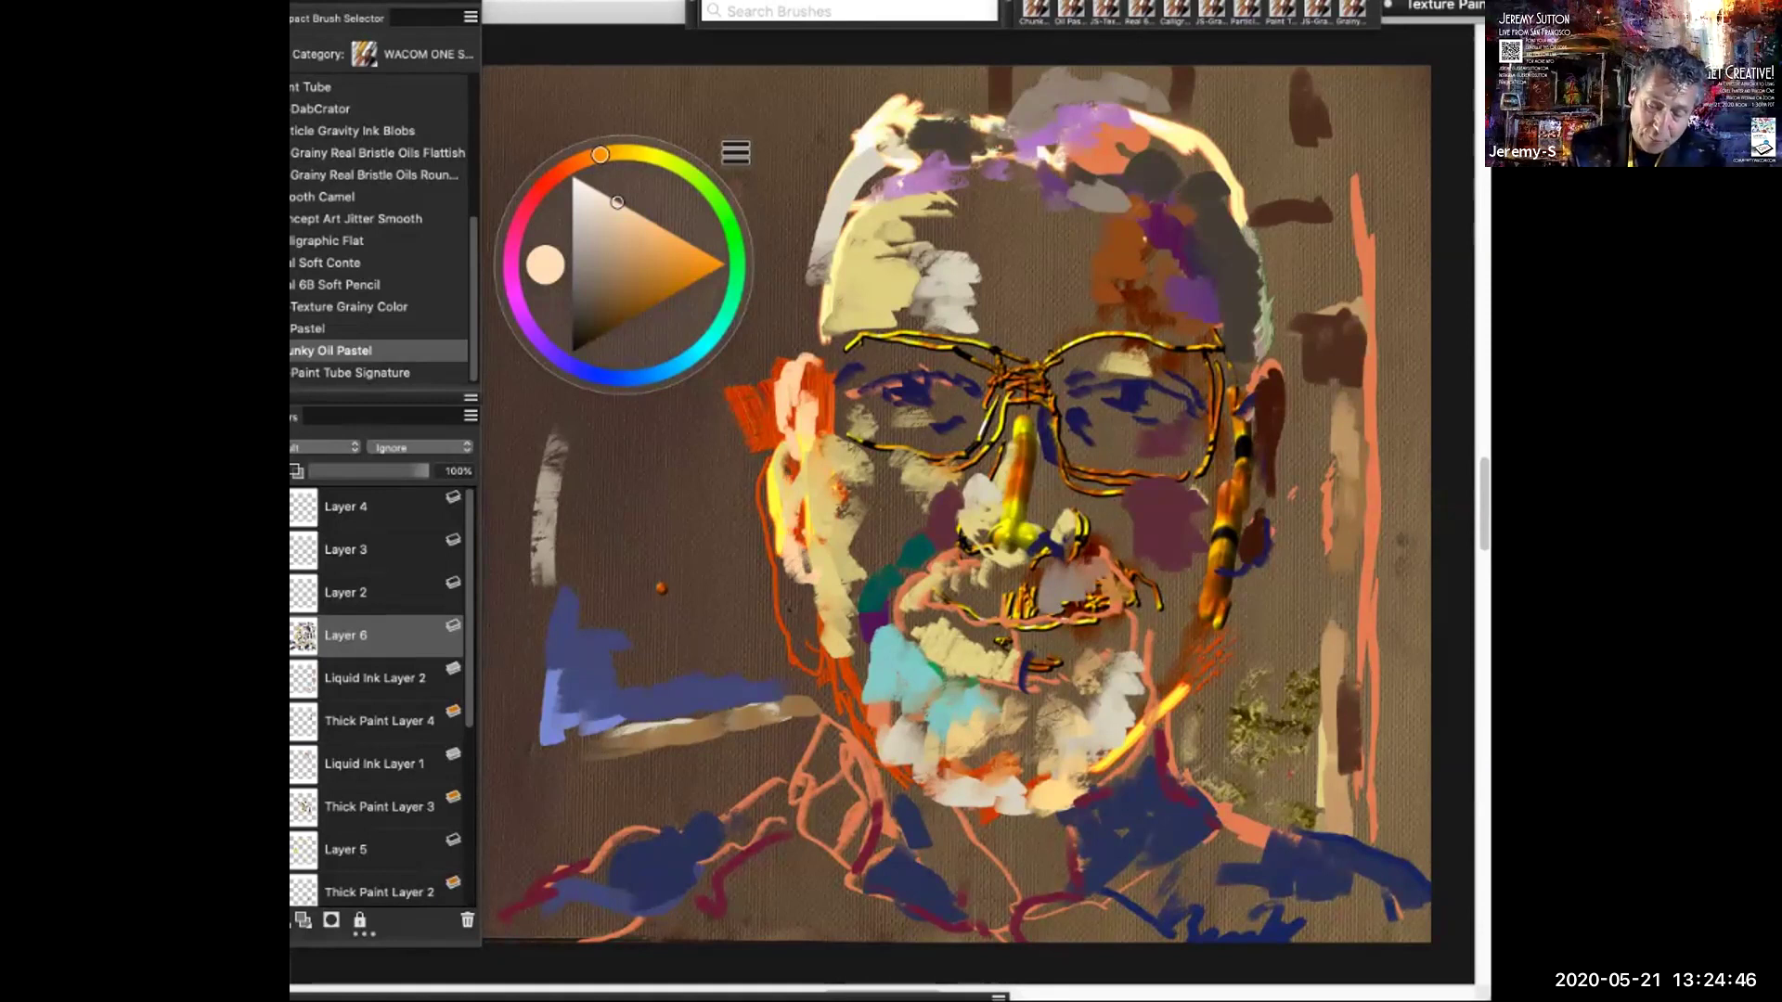
Paint light warm grey strokes up the left hairline and light peach strokes across the hair at the upper left
{"action": "mouse_move", "coordinate": [617, 201]}
{"action": "left_mouse_down"}
{"action": "mouse_move", "coordinate": [587, 248]}
{"action": "mouse_move", "coordinate": [577, 223]}
{"action": "mouse_move", "coordinate": [592, 222]}
{"action": "left_mouse_up"}
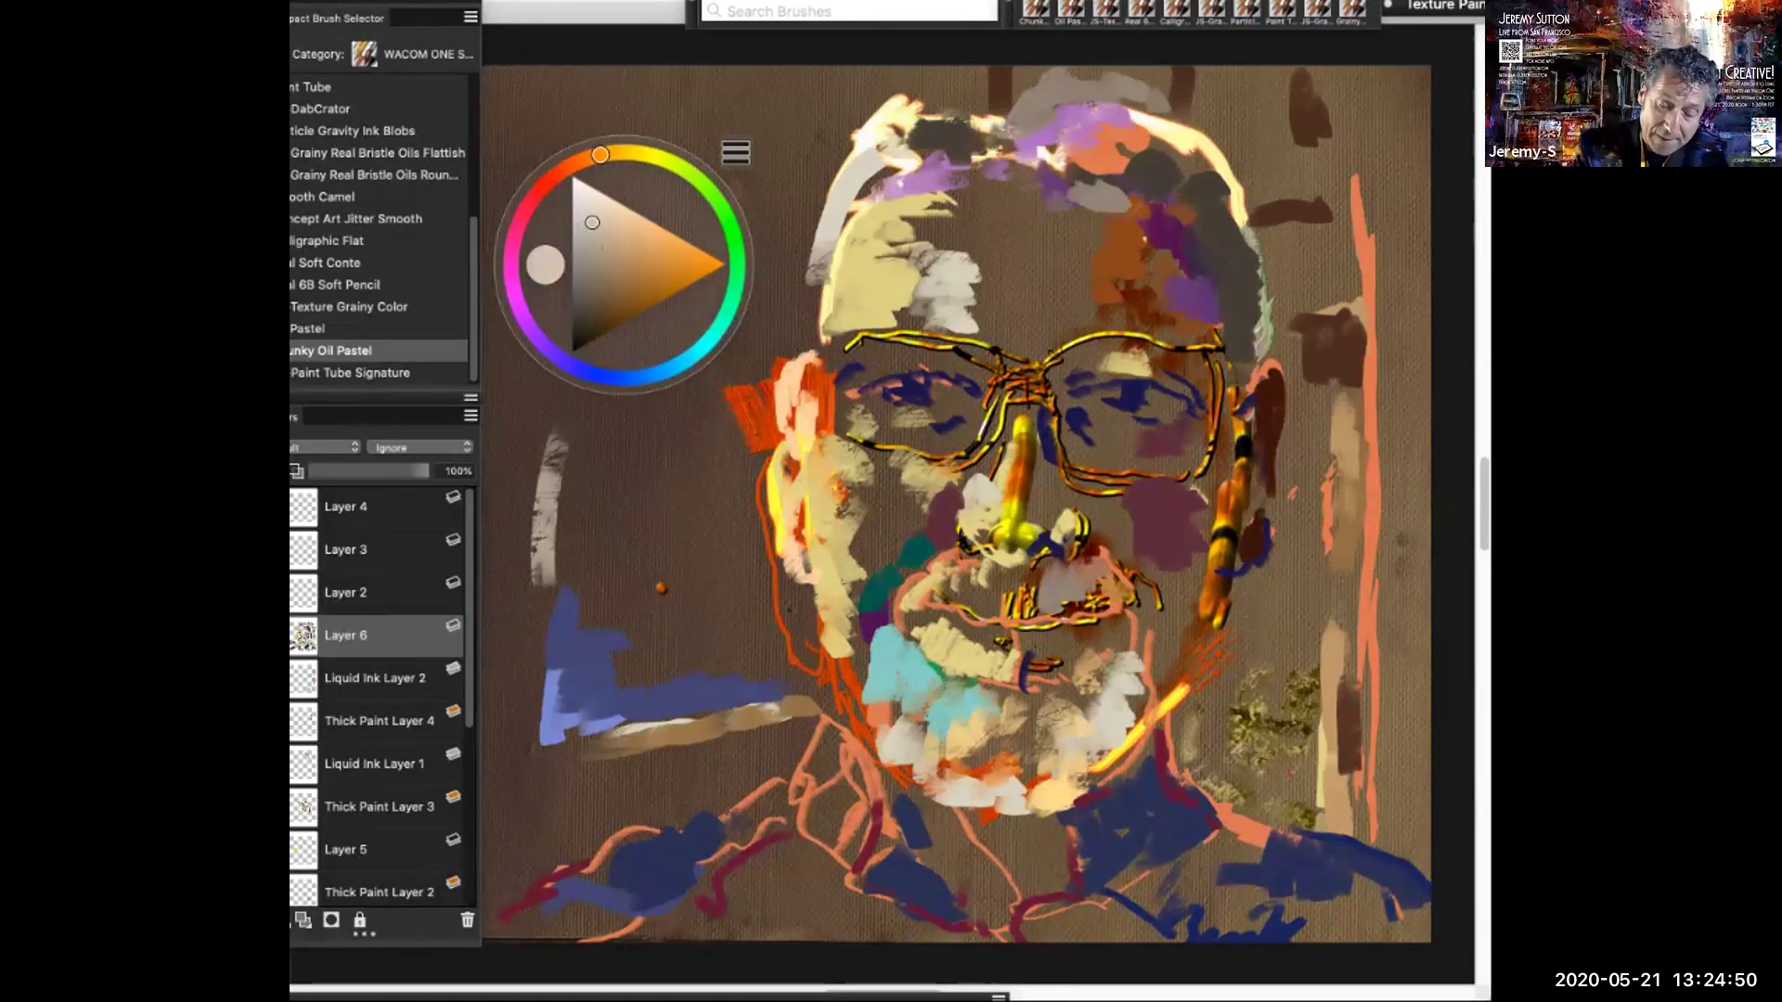
{"action": "left_click_drag", "start_coordinate": [811, 339], "coordinate": [826, 269]}
{"action": "left_click_drag", "start_coordinate": [593, 222], "coordinate": [629, 210]}
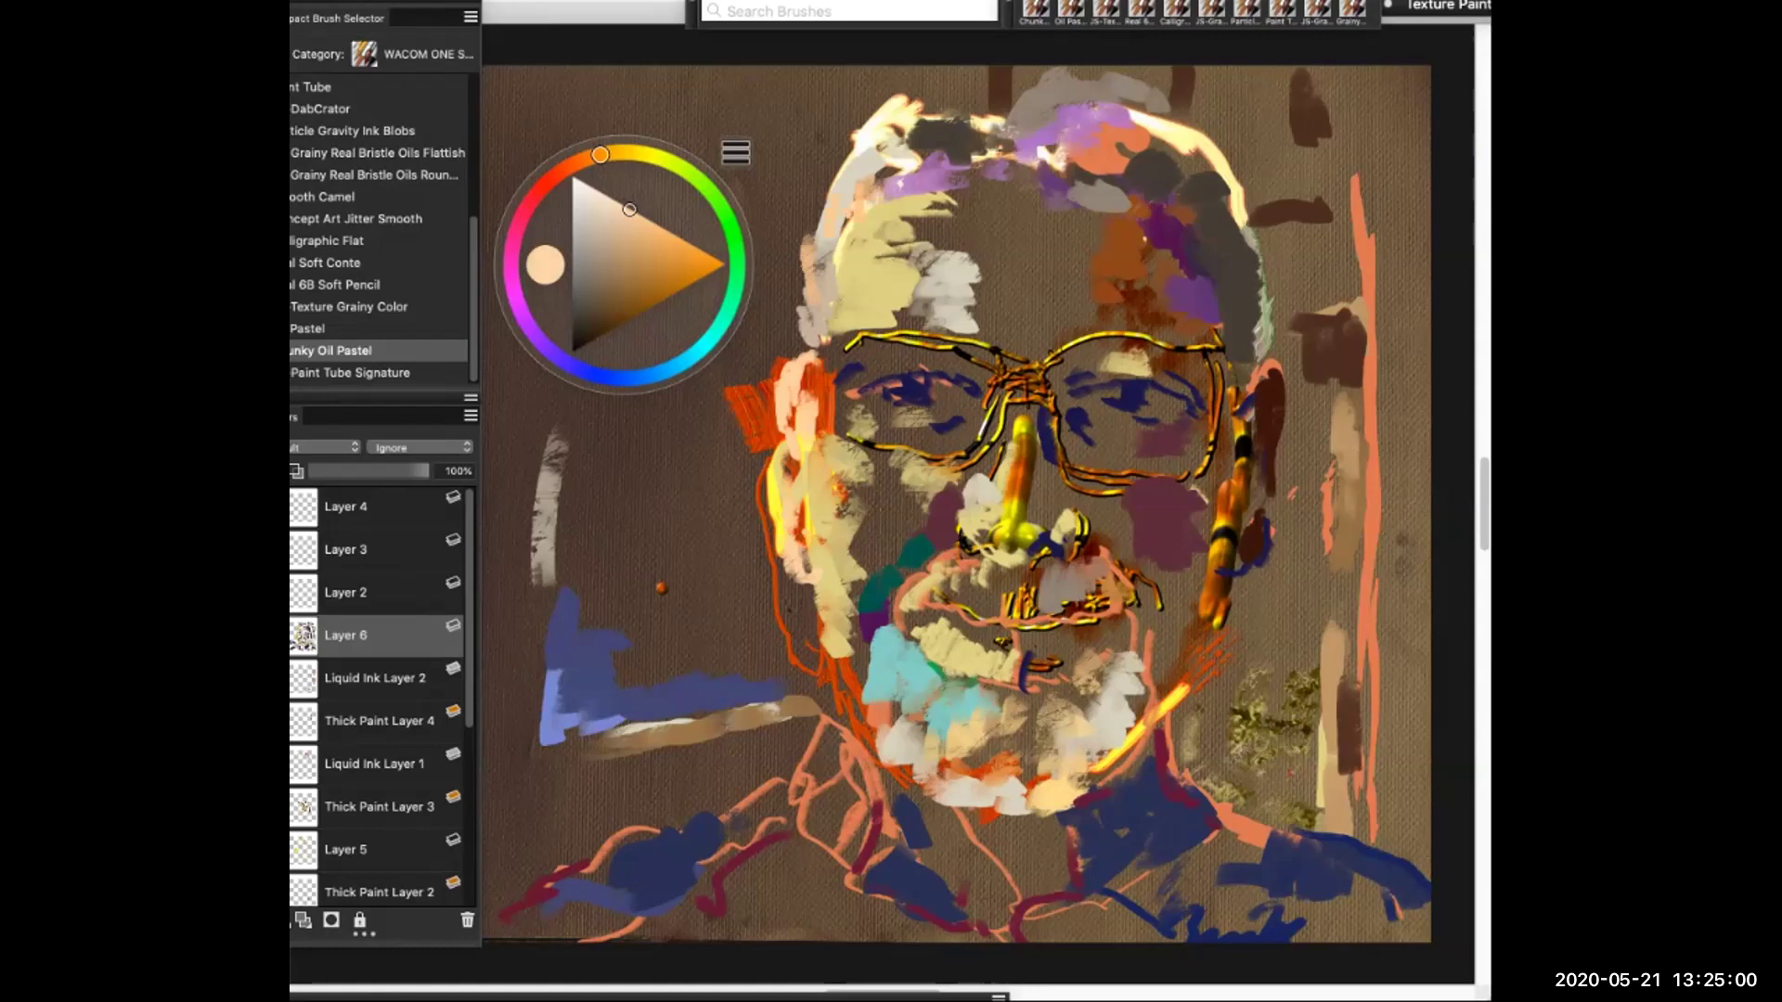
{"action": "mouse_move", "coordinate": [886, 169]}
{"action": "left_mouse_down"}
{"action": "mouse_move", "coordinate": [956, 113]}
{"action": "mouse_move", "coordinate": [997, 128]}
{"action": "mouse_move", "coordinate": [995, 150]}
{"action": "mouse_move", "coordinate": [1019, 126]}
{"action": "mouse_move", "coordinate": [1008, 145]}
{"action": "mouse_move", "coordinate": [965, 137]}
{"action": "mouse_move", "coordinate": [965, 170]}
{"action": "mouse_move", "coordinate": [953, 135]}
{"action": "left_mouse_up"}
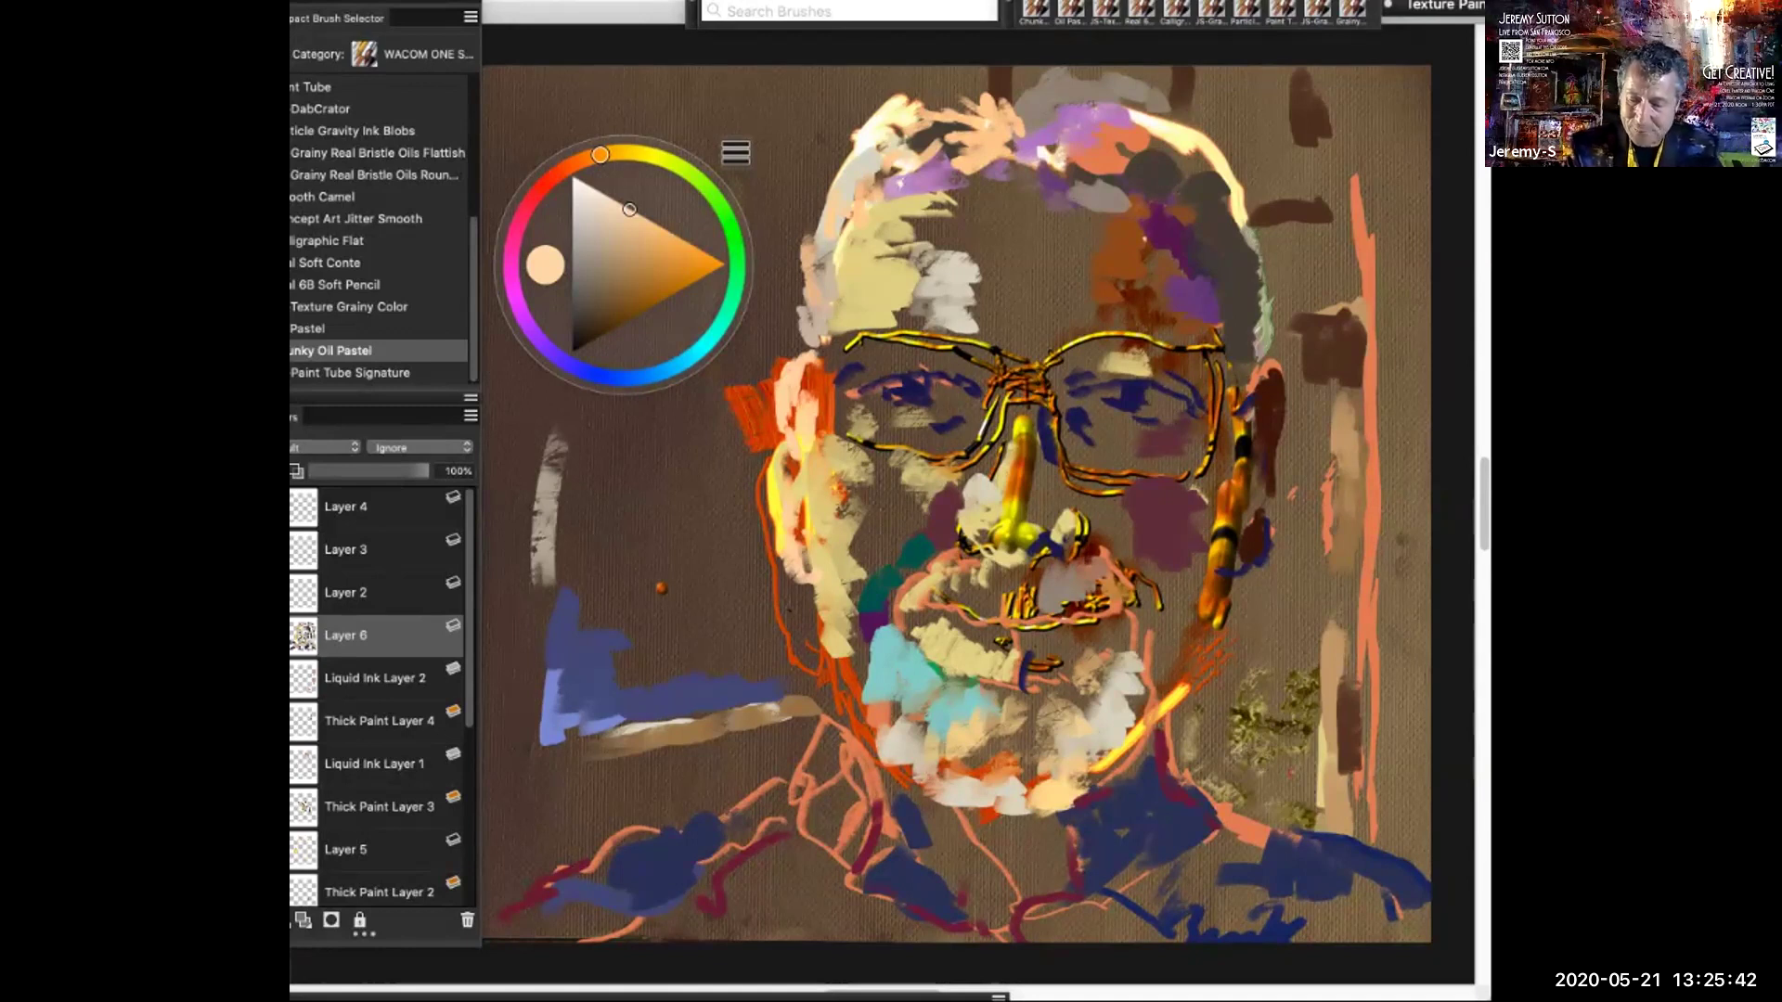
Scumble pale yellow and light cream strokes over the upper and central forehead
{"action": "left_click_drag", "start_coordinate": [601, 154], "coordinate": [644, 154]}
{"action": "left_click", "coordinate": [614, 200]}
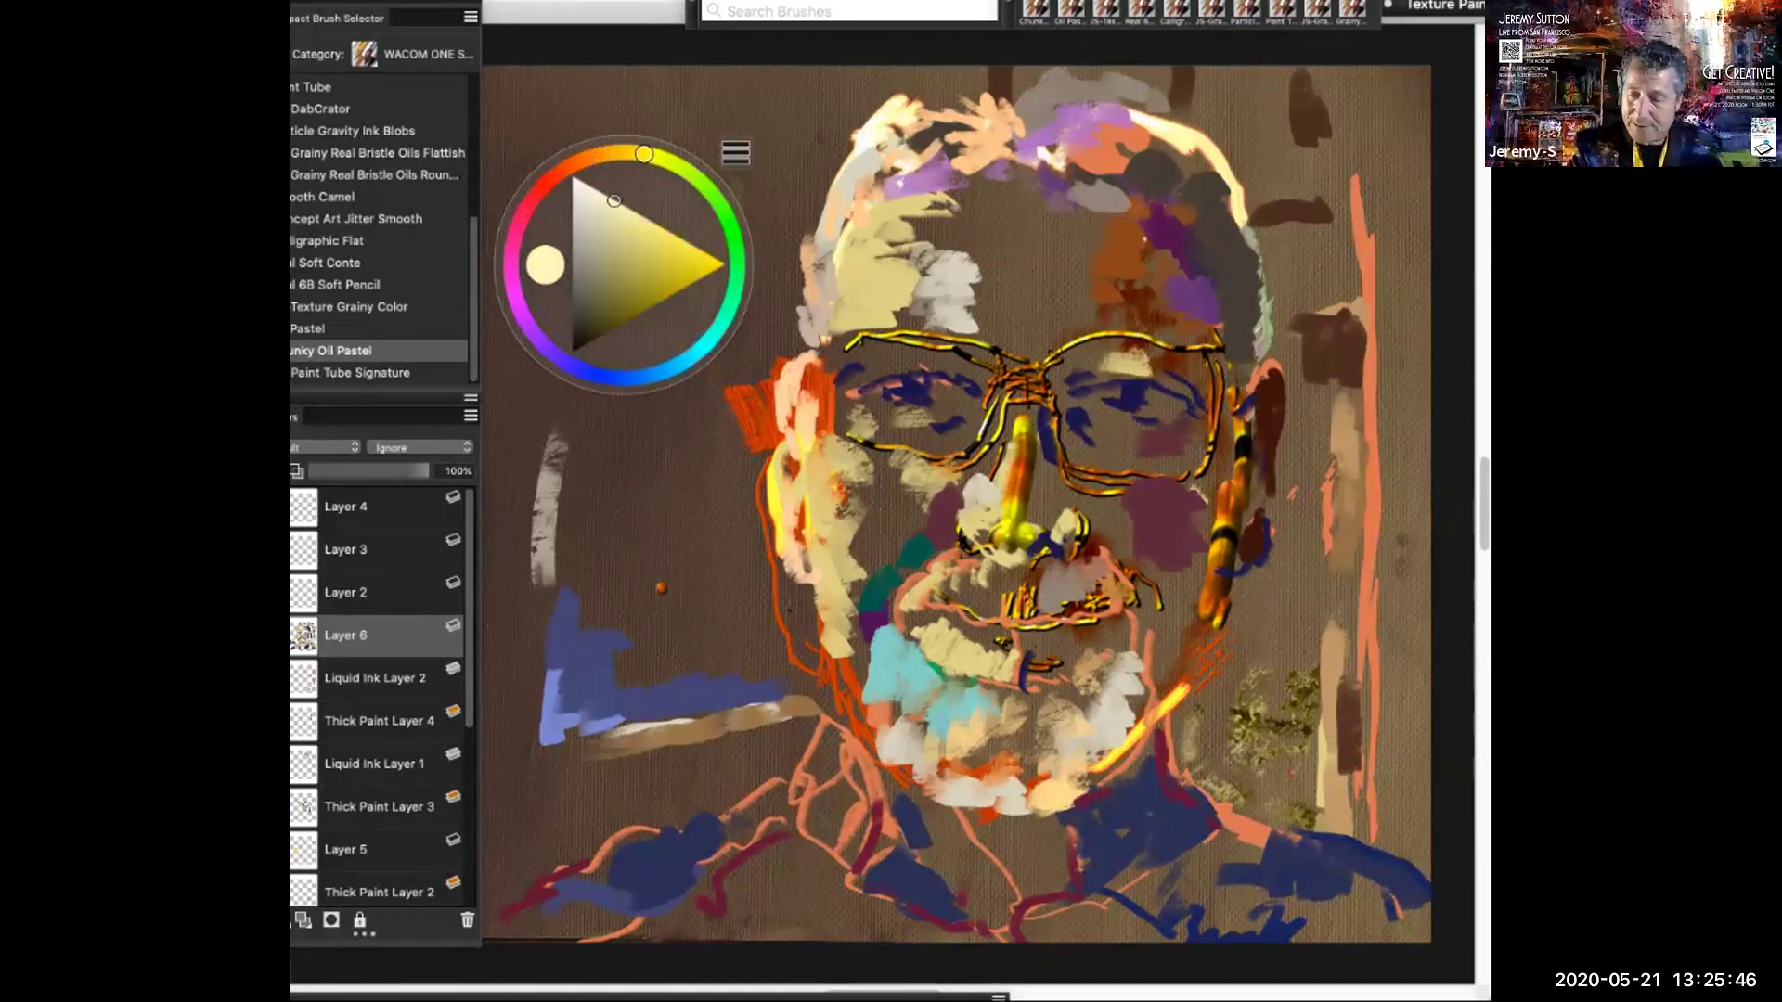
{"action": "mouse_move", "coordinate": [980, 220]}
{"action": "left_mouse_down"}
{"action": "mouse_move", "coordinate": [906, 245]}
{"action": "mouse_move", "coordinate": [995, 200]}
{"action": "left_mouse_up"}
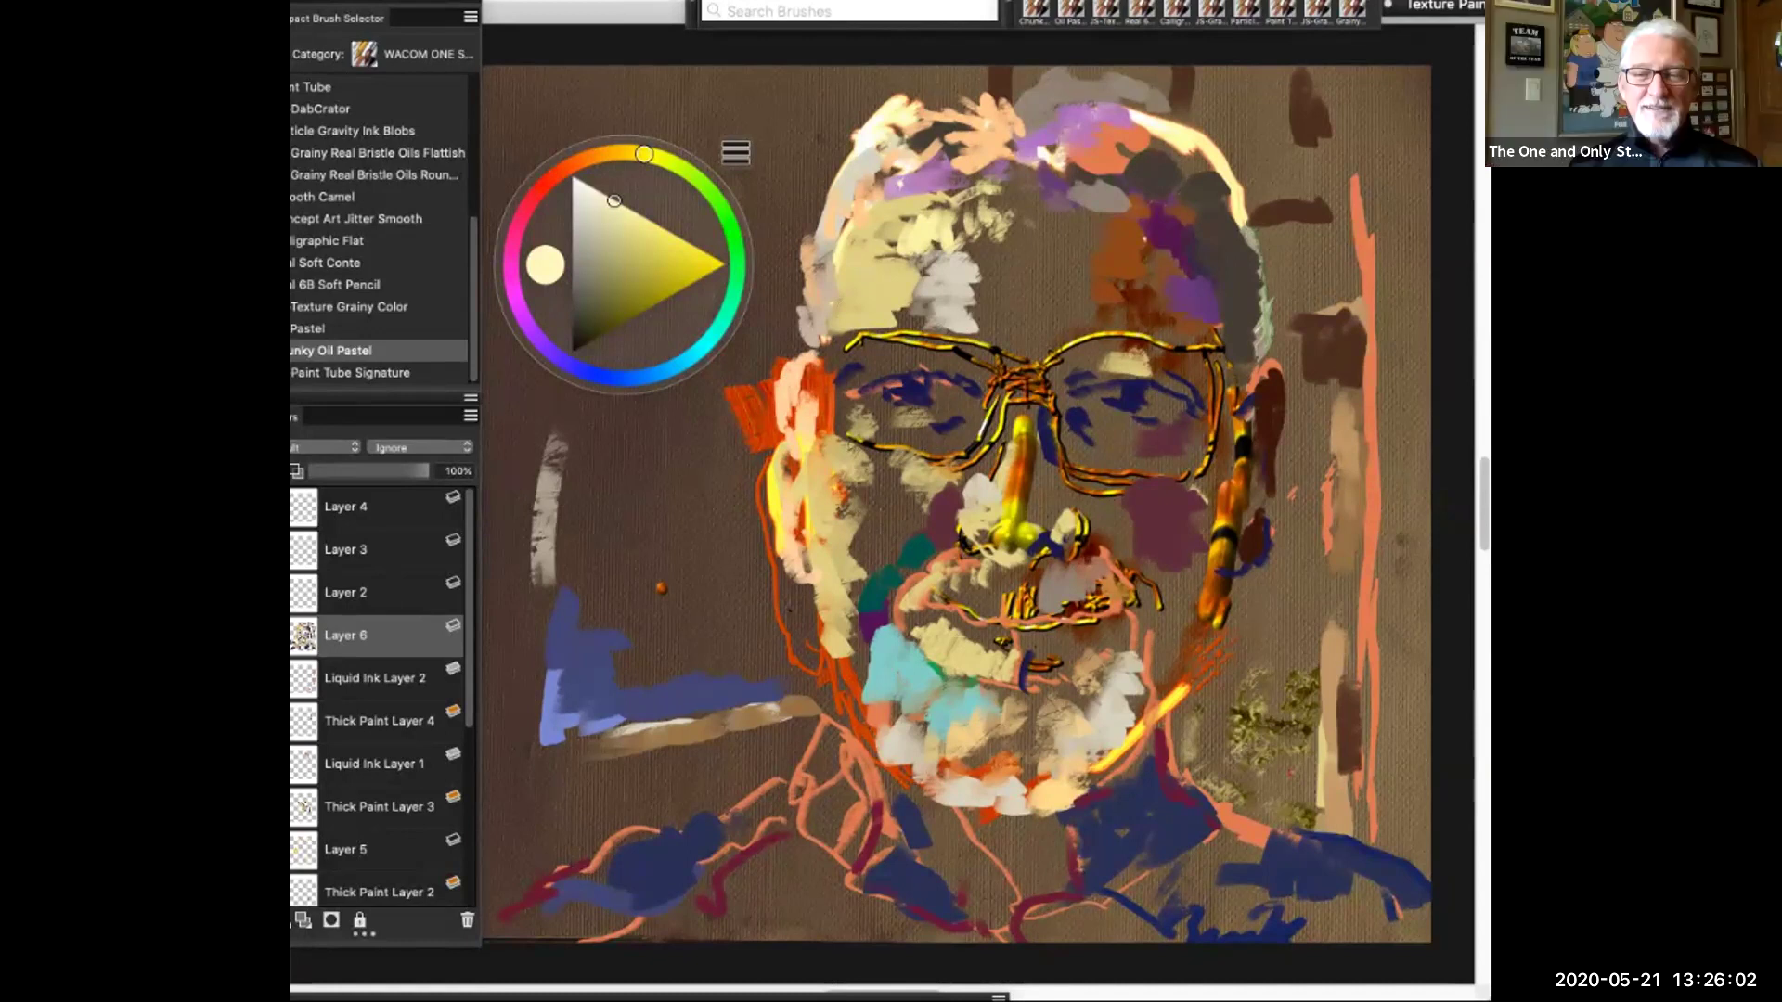
{"action": "left_click_drag", "start_coordinate": [644, 154], "coordinate": [610, 153]}
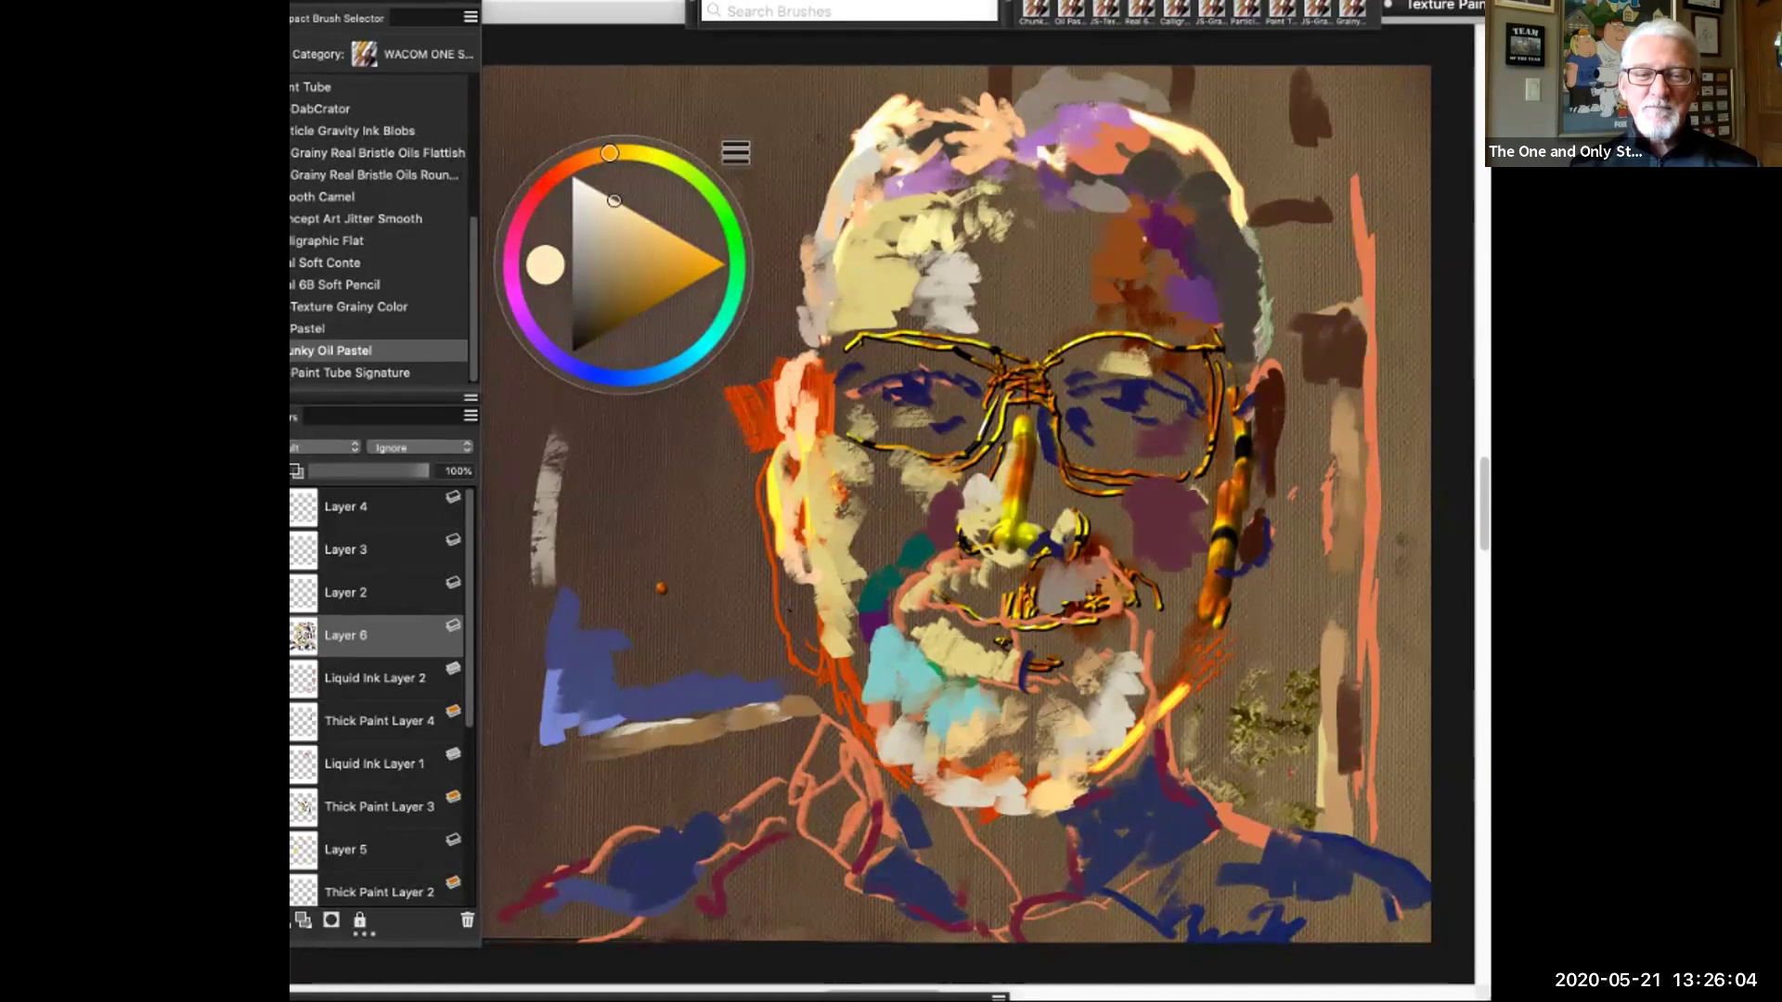
{"action": "left_click_drag", "start_coordinate": [1032, 221], "coordinate": [1053, 232]}
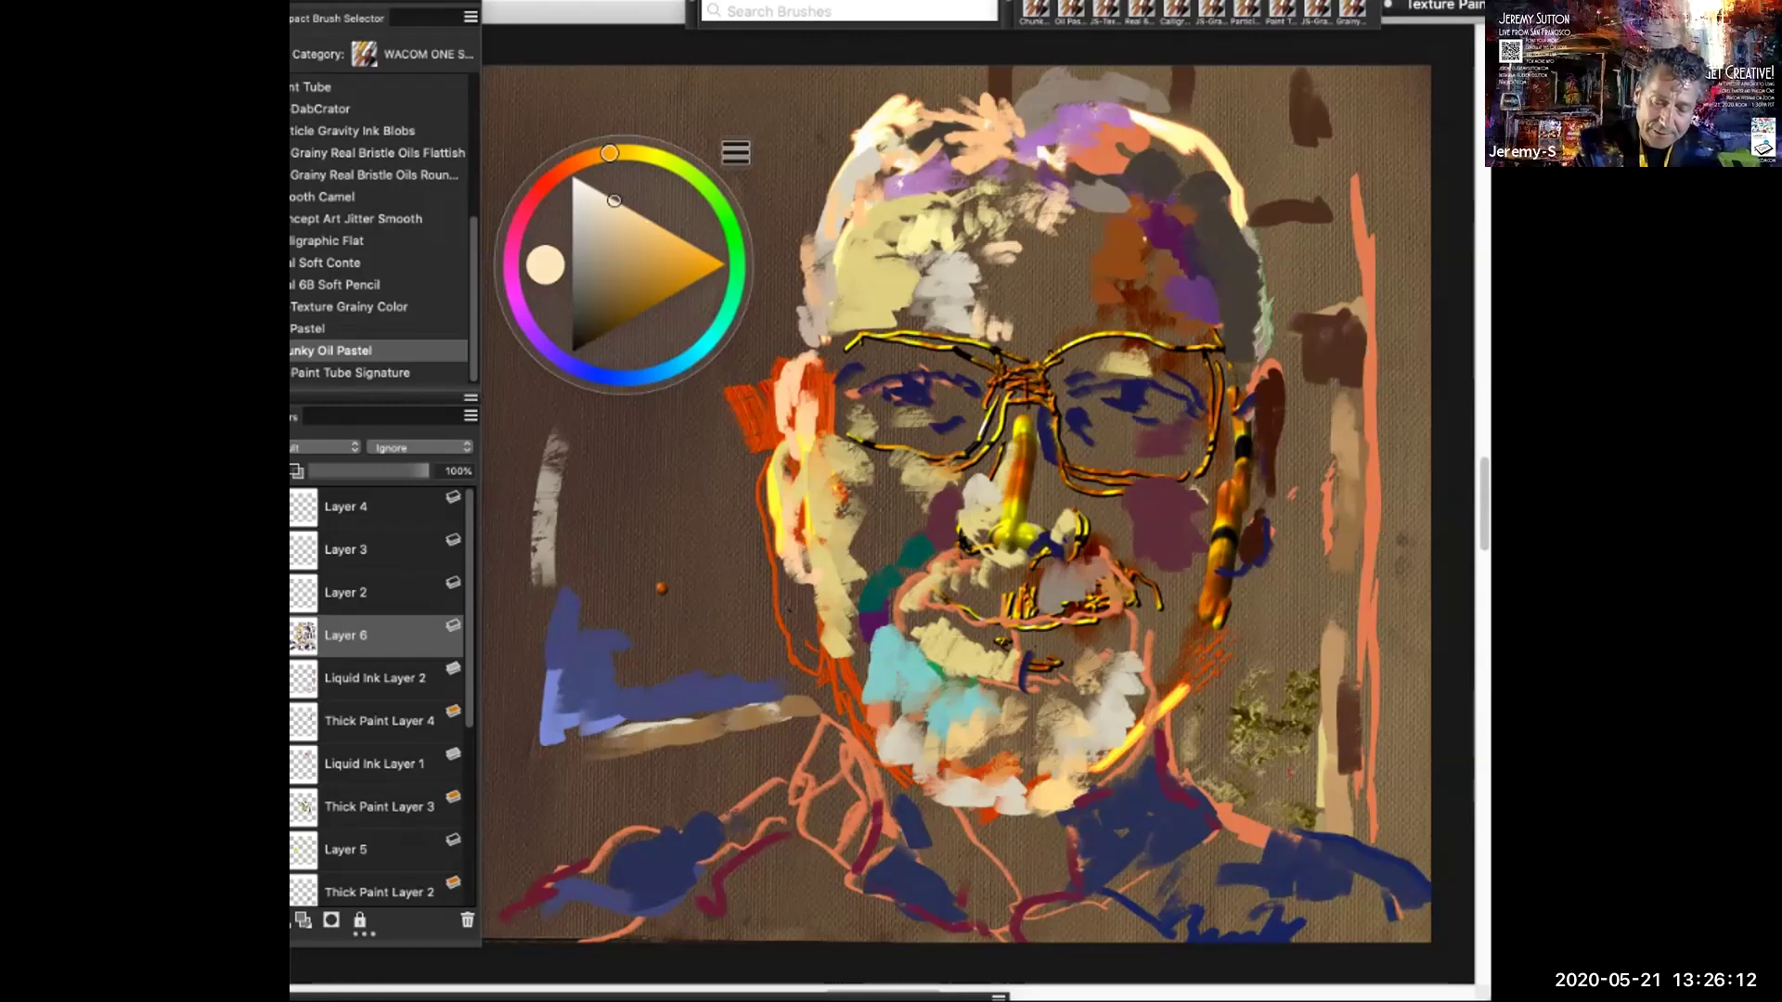
{"action": "left_click_drag", "start_coordinate": [981, 286], "coordinate": [1001, 269]}
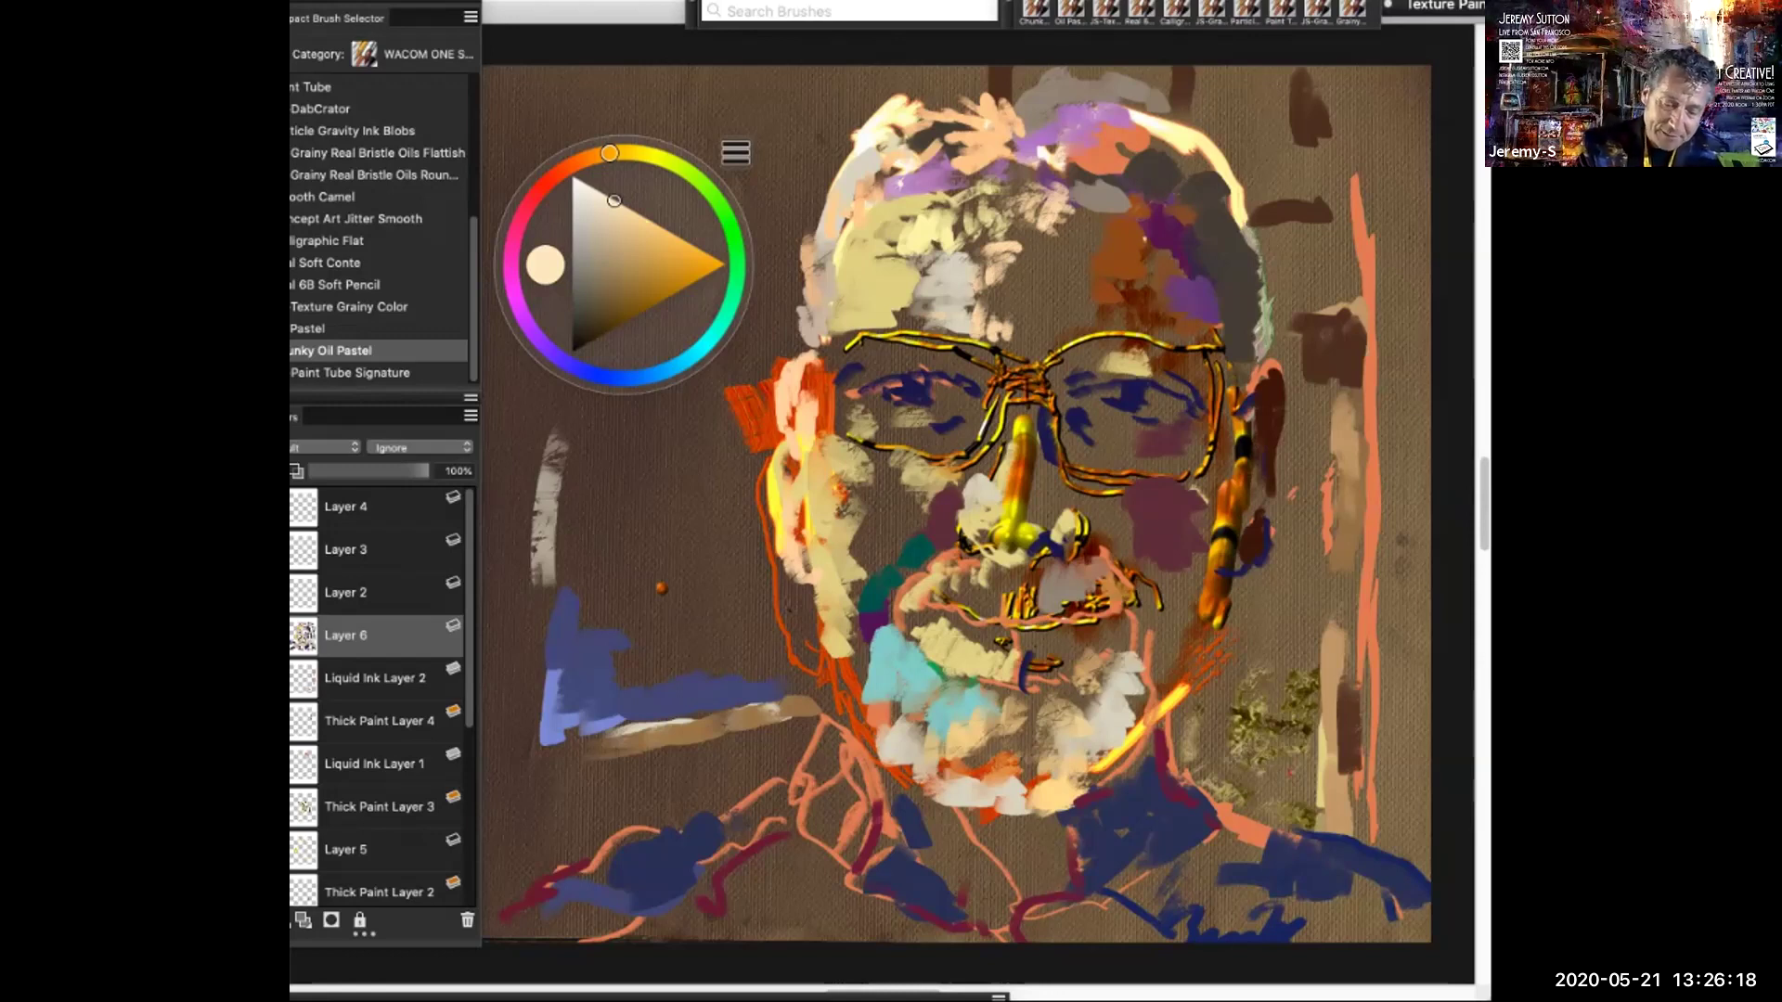
Choose a burnt orange and paint strokes around the right lens area and on the cheek left of the nose
{"action": "left_click", "coordinate": [604, 154]}
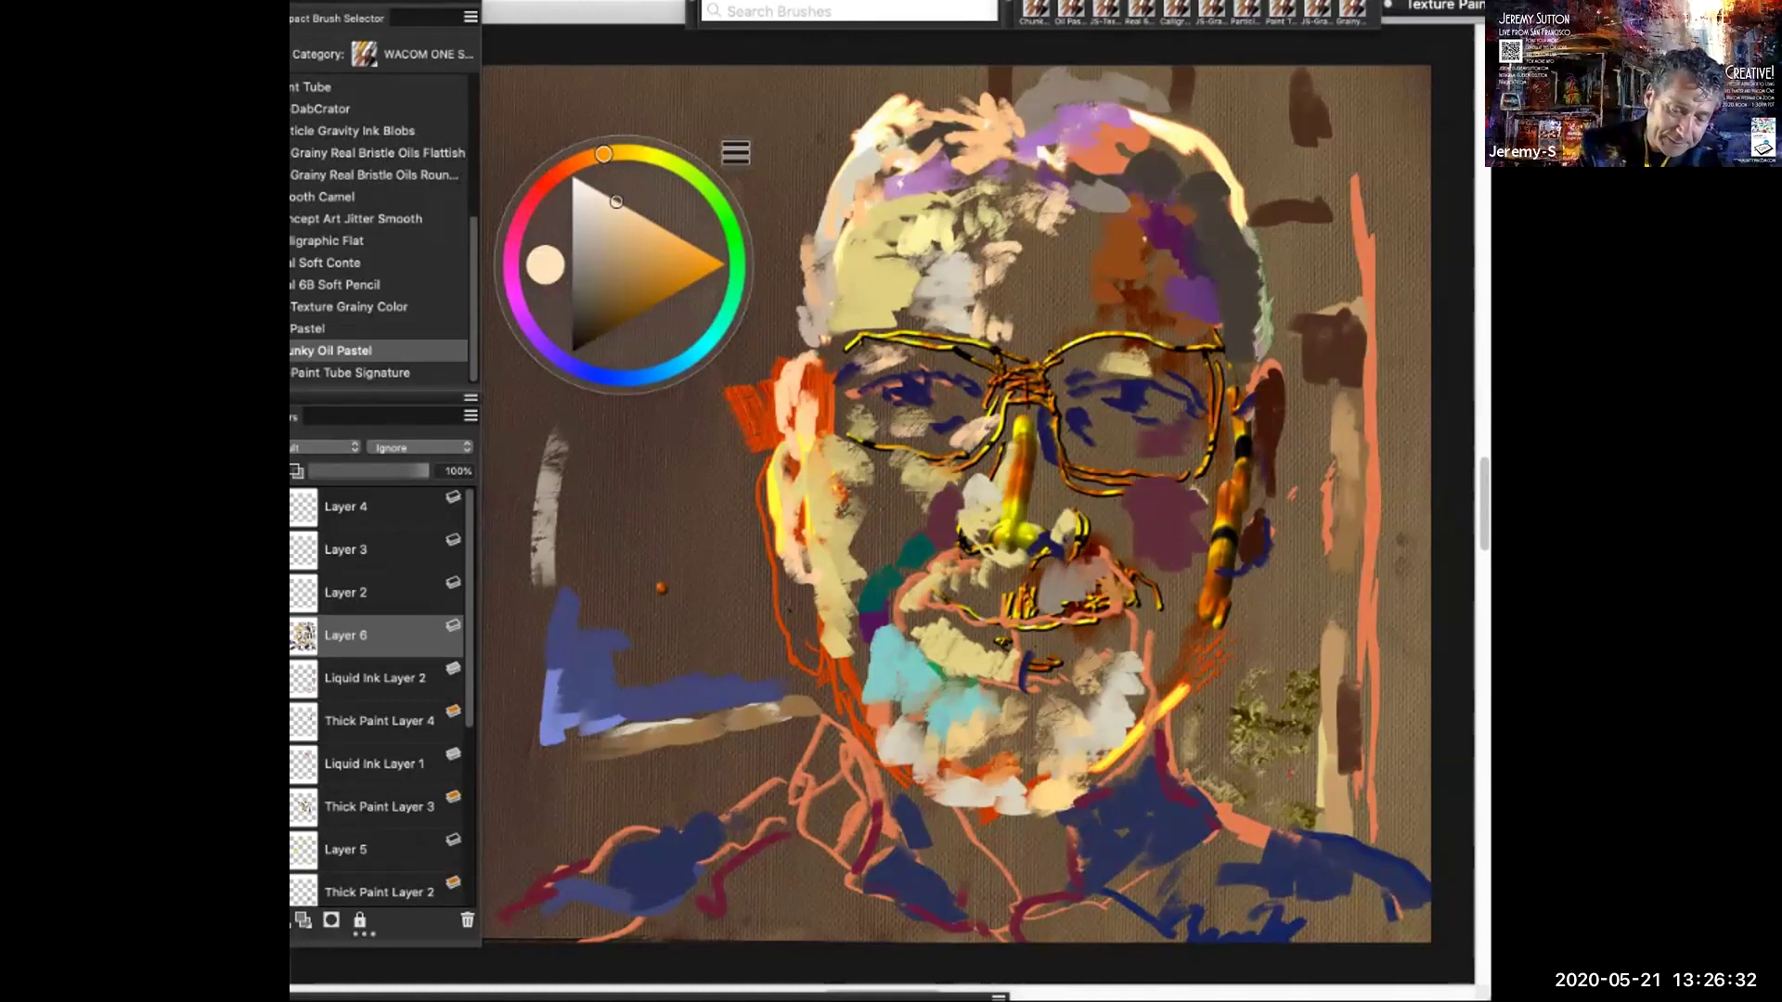
{"action": "left_click_drag", "start_coordinate": [604, 154], "coordinate": [574, 164]}
{"action": "left_click_drag", "start_coordinate": [634, 277], "coordinate": [652, 297]}
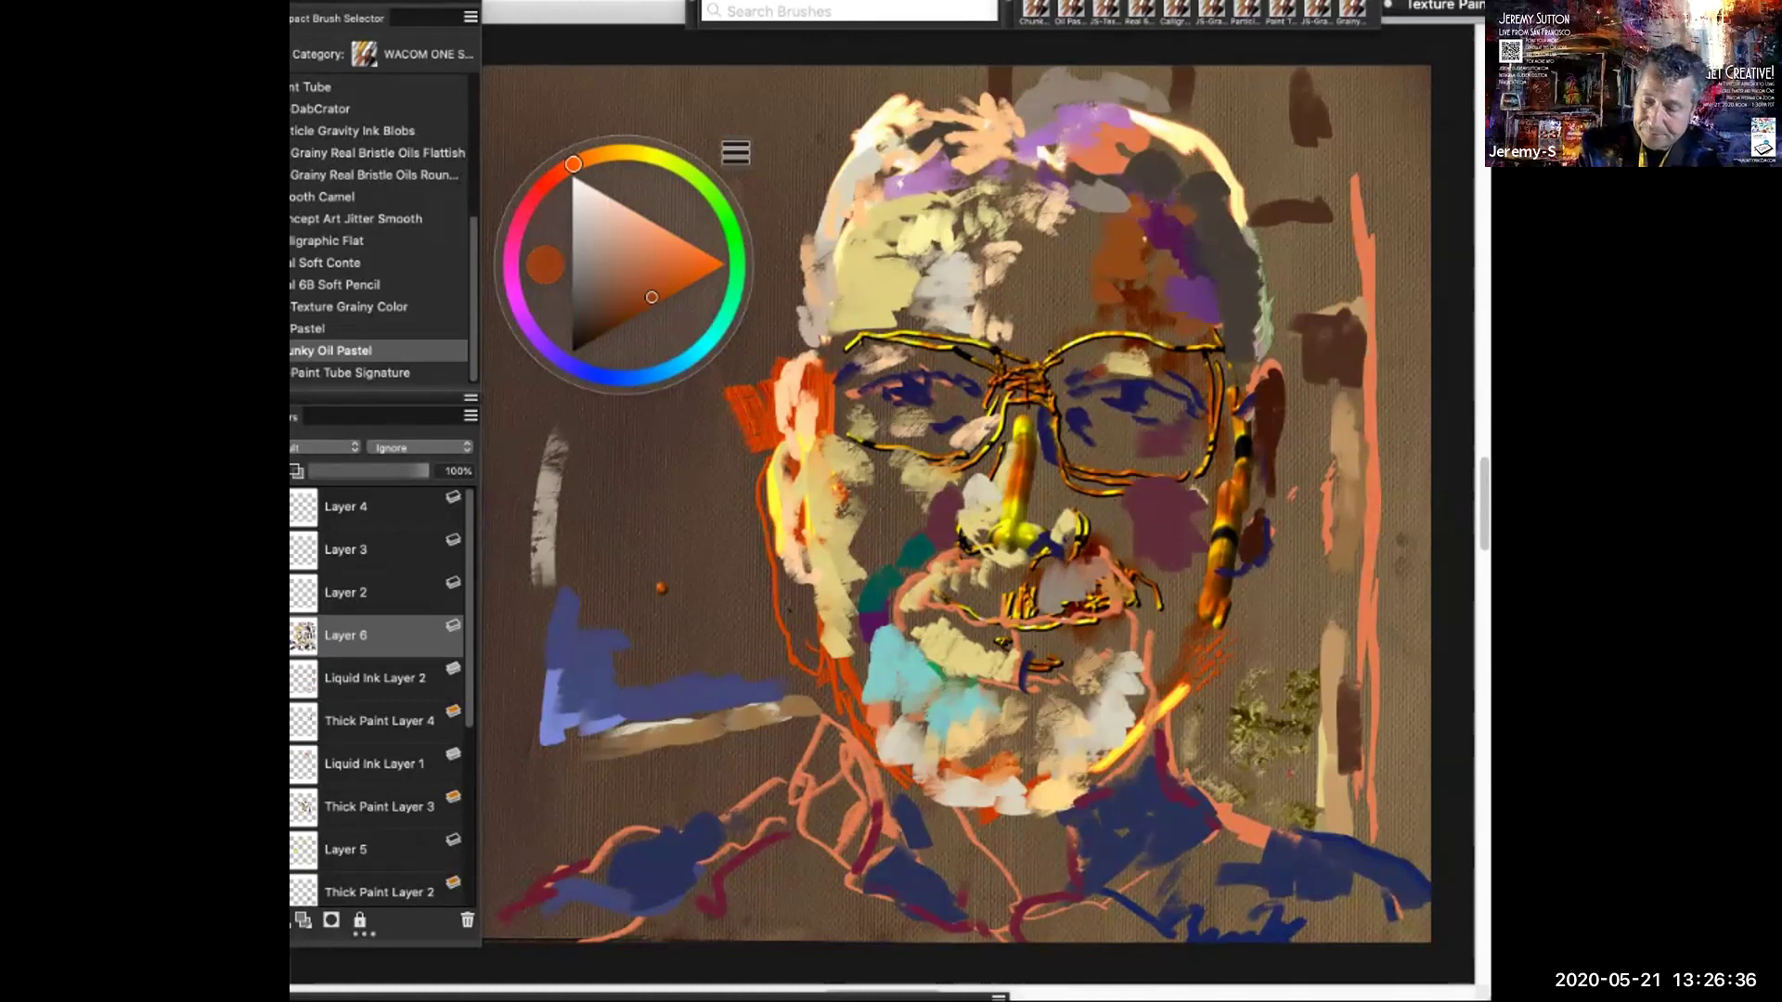
{"action": "mouse_move", "coordinate": [1095, 355]}
{"action": "left_mouse_down"}
{"action": "mouse_move", "coordinate": [1054, 413]}
{"action": "mouse_move", "coordinate": [1081, 472]}
{"action": "mouse_move", "coordinate": [1119, 477]}
{"action": "left_mouse_up"}
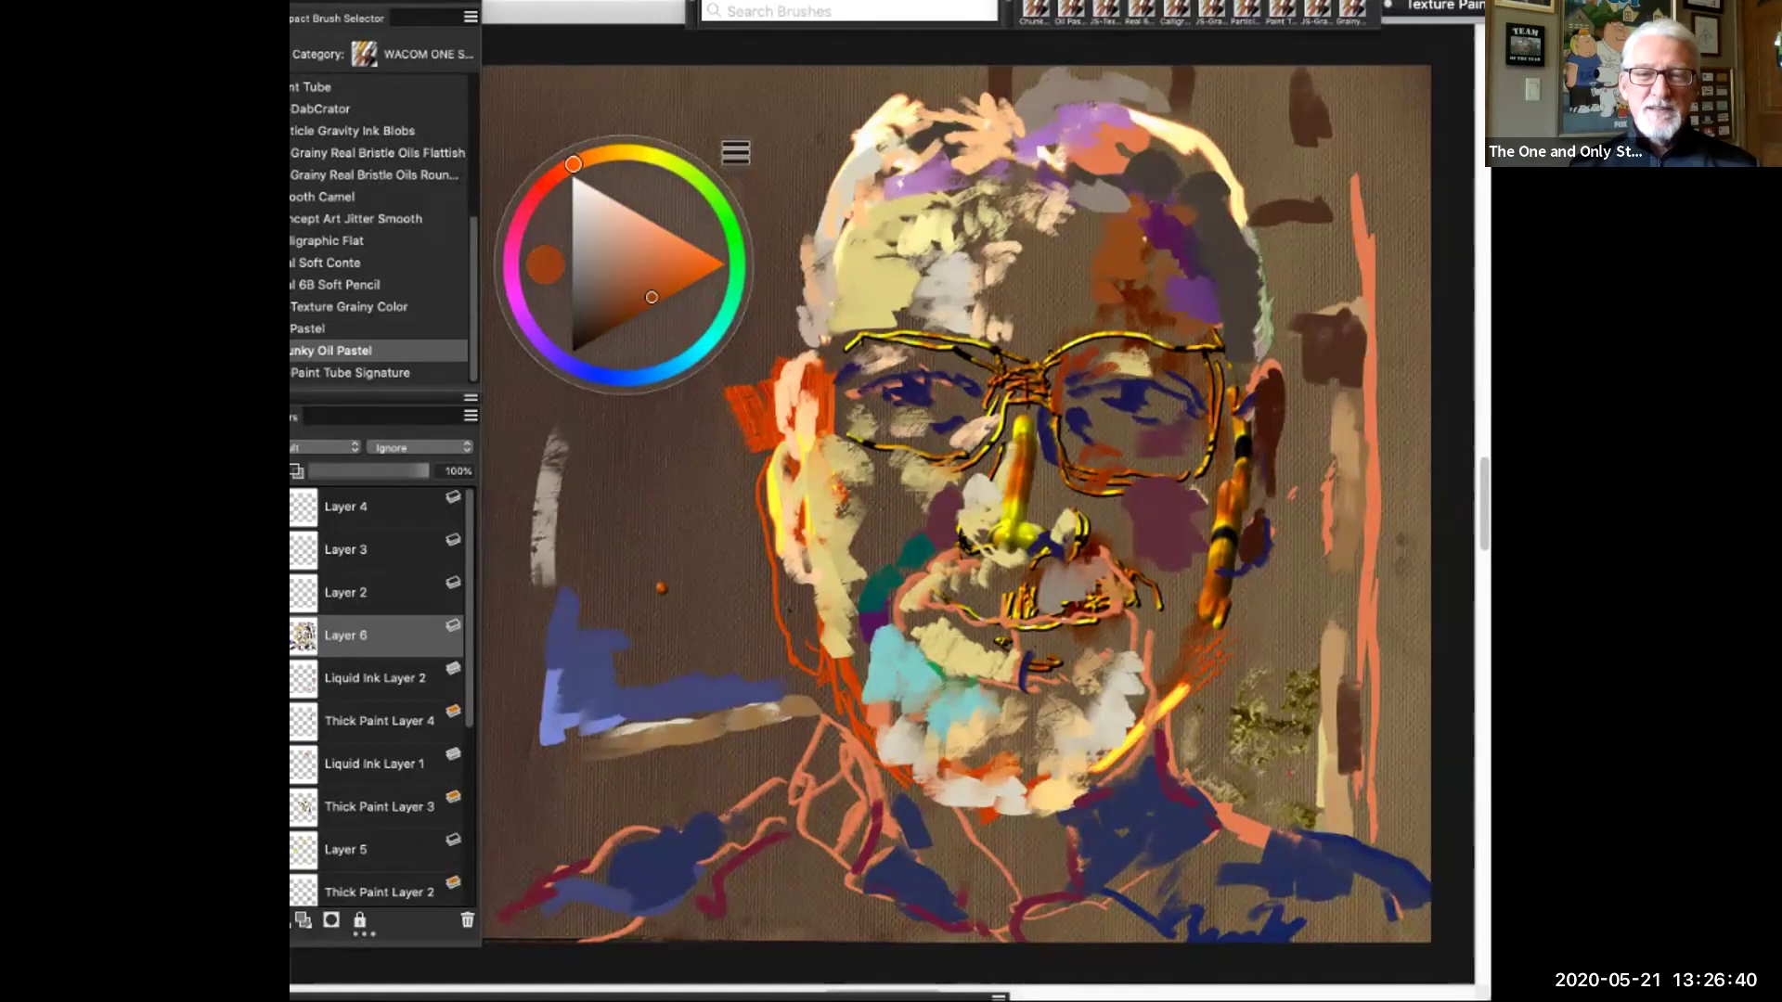
{"action": "left_click_drag", "start_coordinate": [925, 511], "coordinate": [903, 536]}
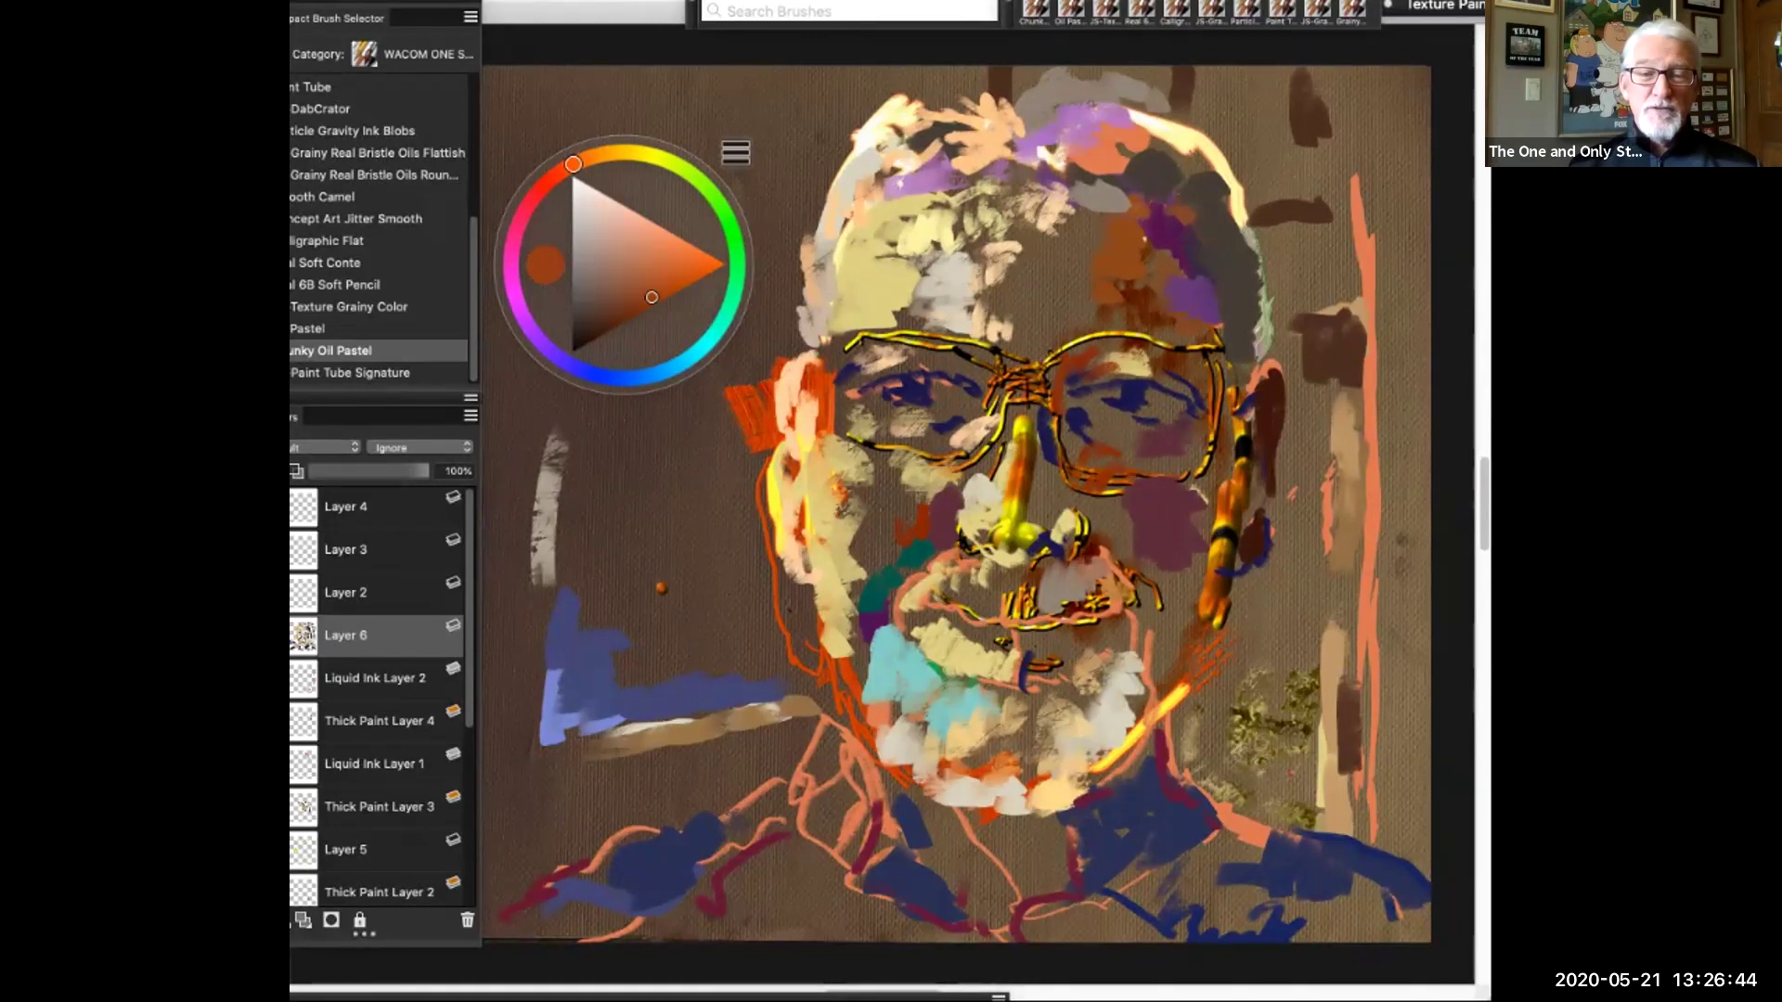
Switch to the JS-Paint Tube Signature brush and sign the artist's full name in the portrait's lower-right corner
{"action": "right_click", "coordinate": [1299, 324]}
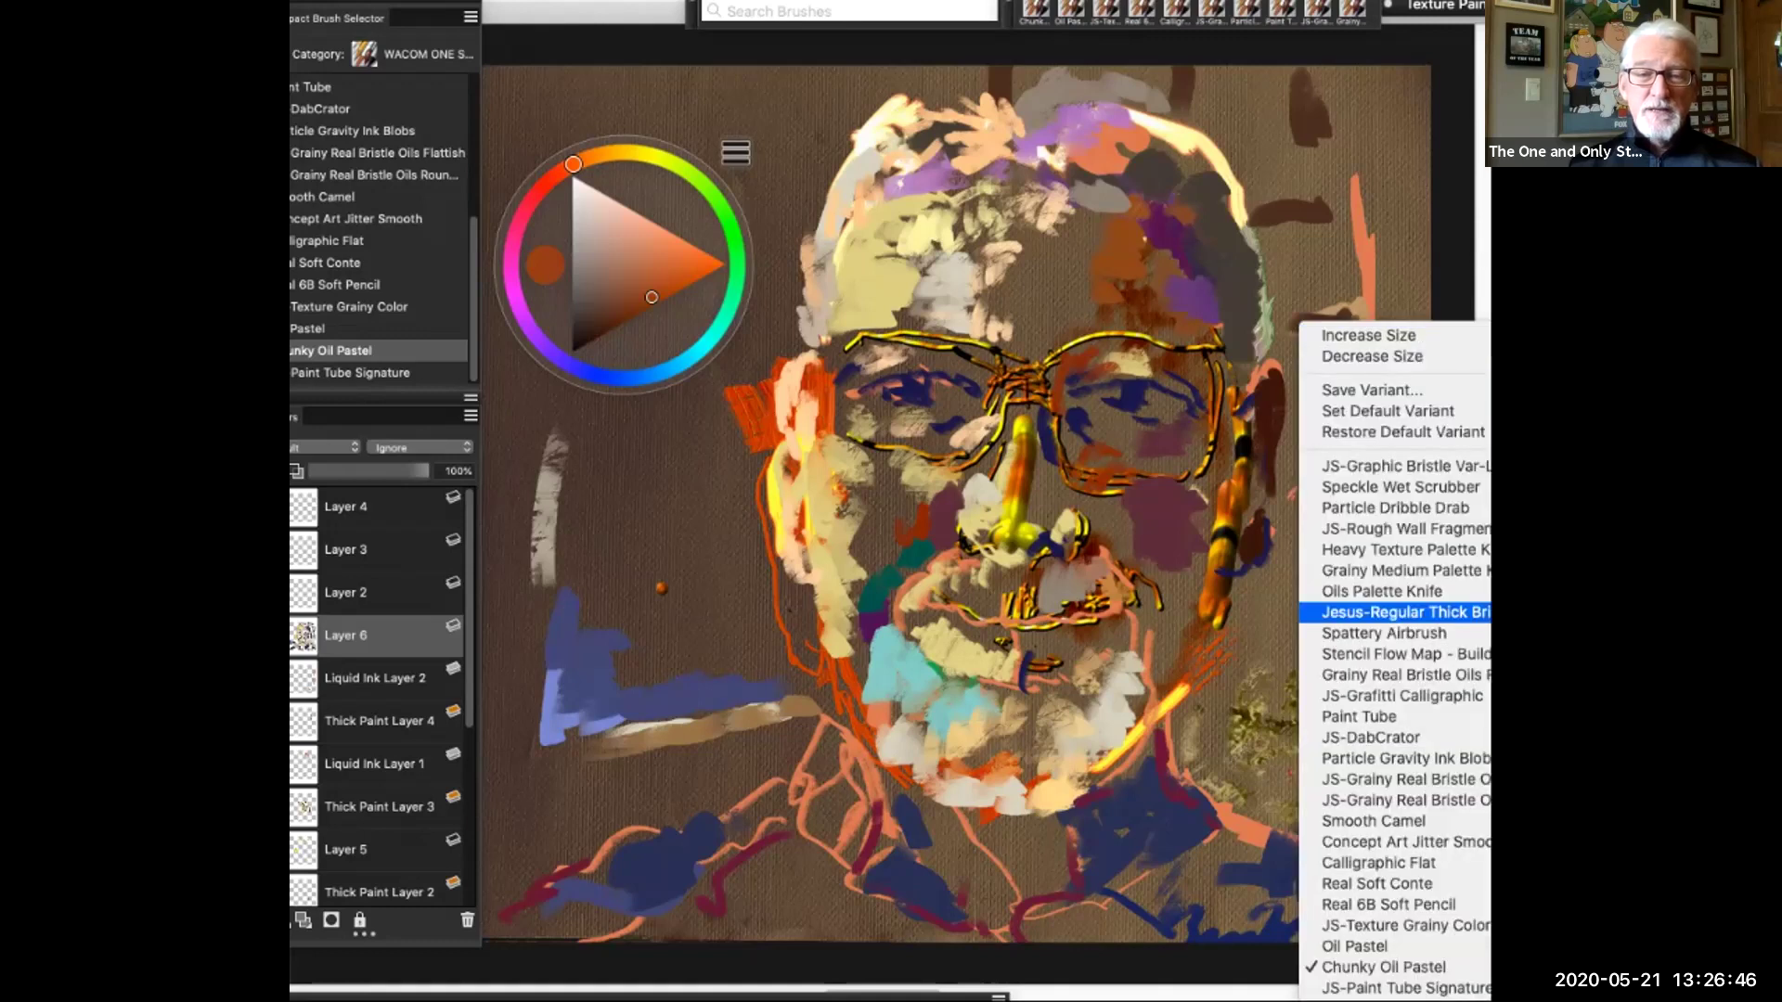
{"action": "left_click", "coordinate": [1403, 987]}
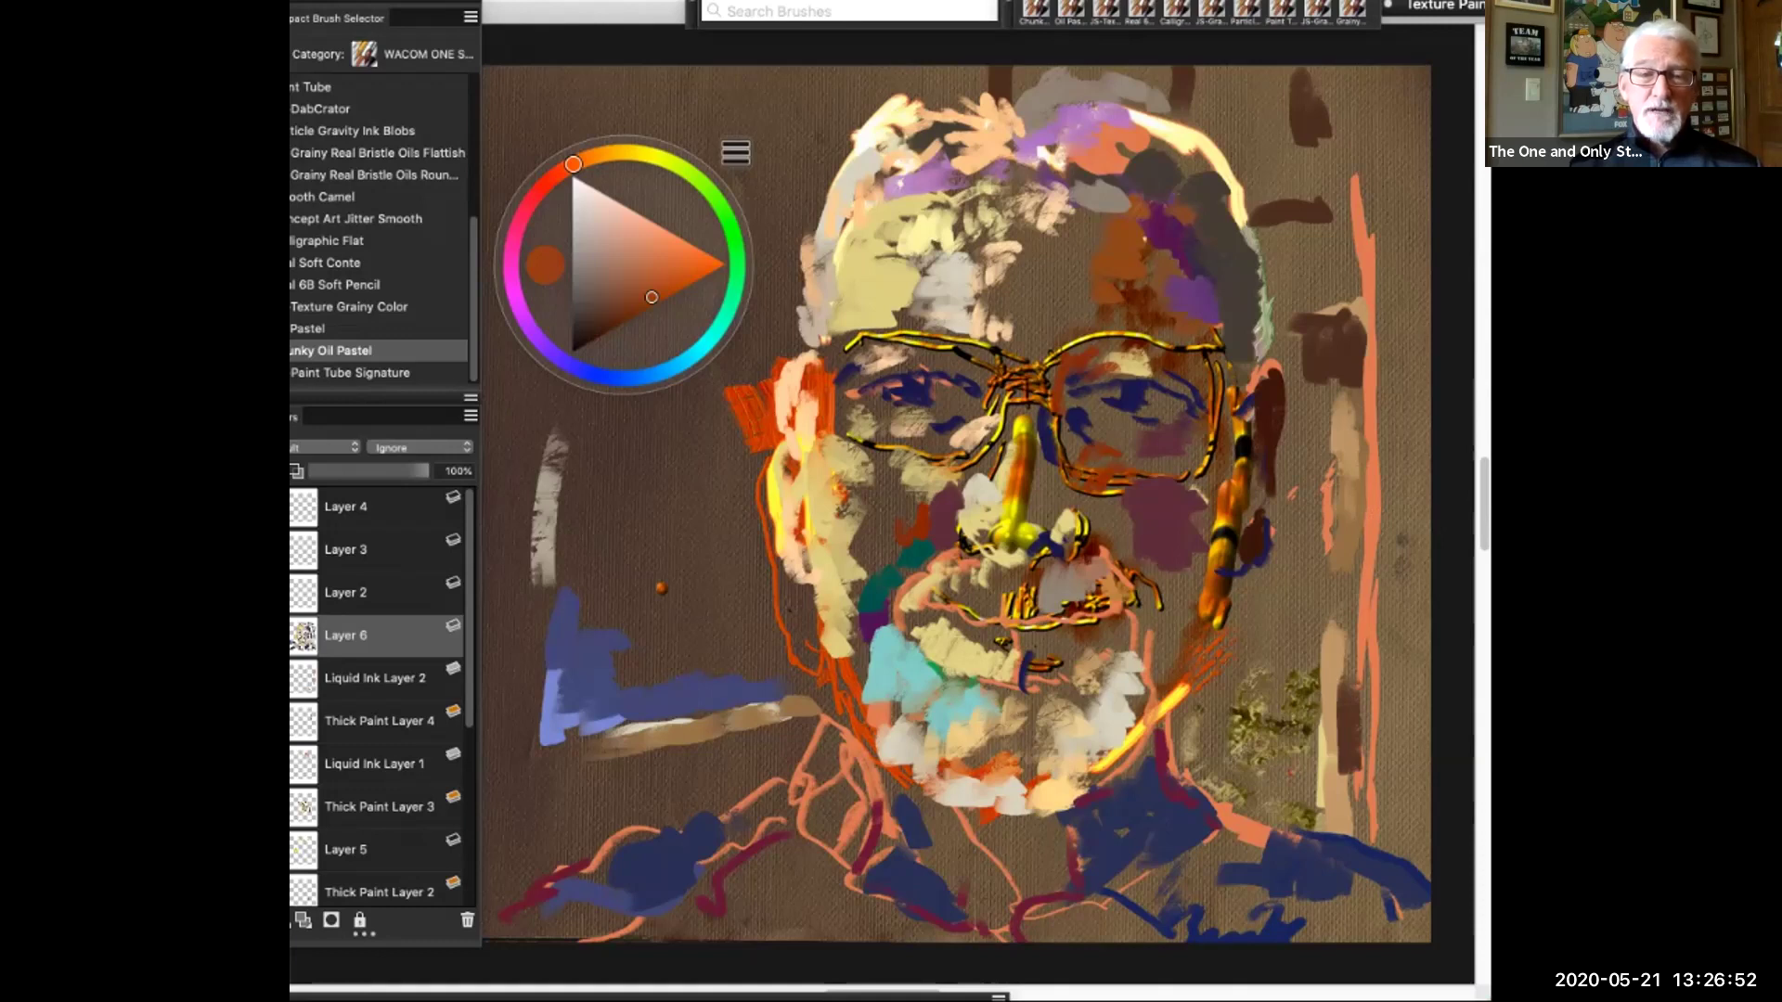
{"action": "left_click", "coordinate": [378, 372]}
{"action": "mouse_move", "coordinate": [1222, 848]}
{"action": "left_mouse_down"}
{"action": "mouse_move", "coordinate": [1203, 874]}
{"action": "mouse_move", "coordinate": [1227, 902]}
{"action": "mouse_move", "coordinate": [1263, 842]}
{"action": "mouse_move", "coordinate": [1316, 831]}
{"action": "mouse_move", "coordinate": [1329, 789]}
{"action": "left_mouse_up"}
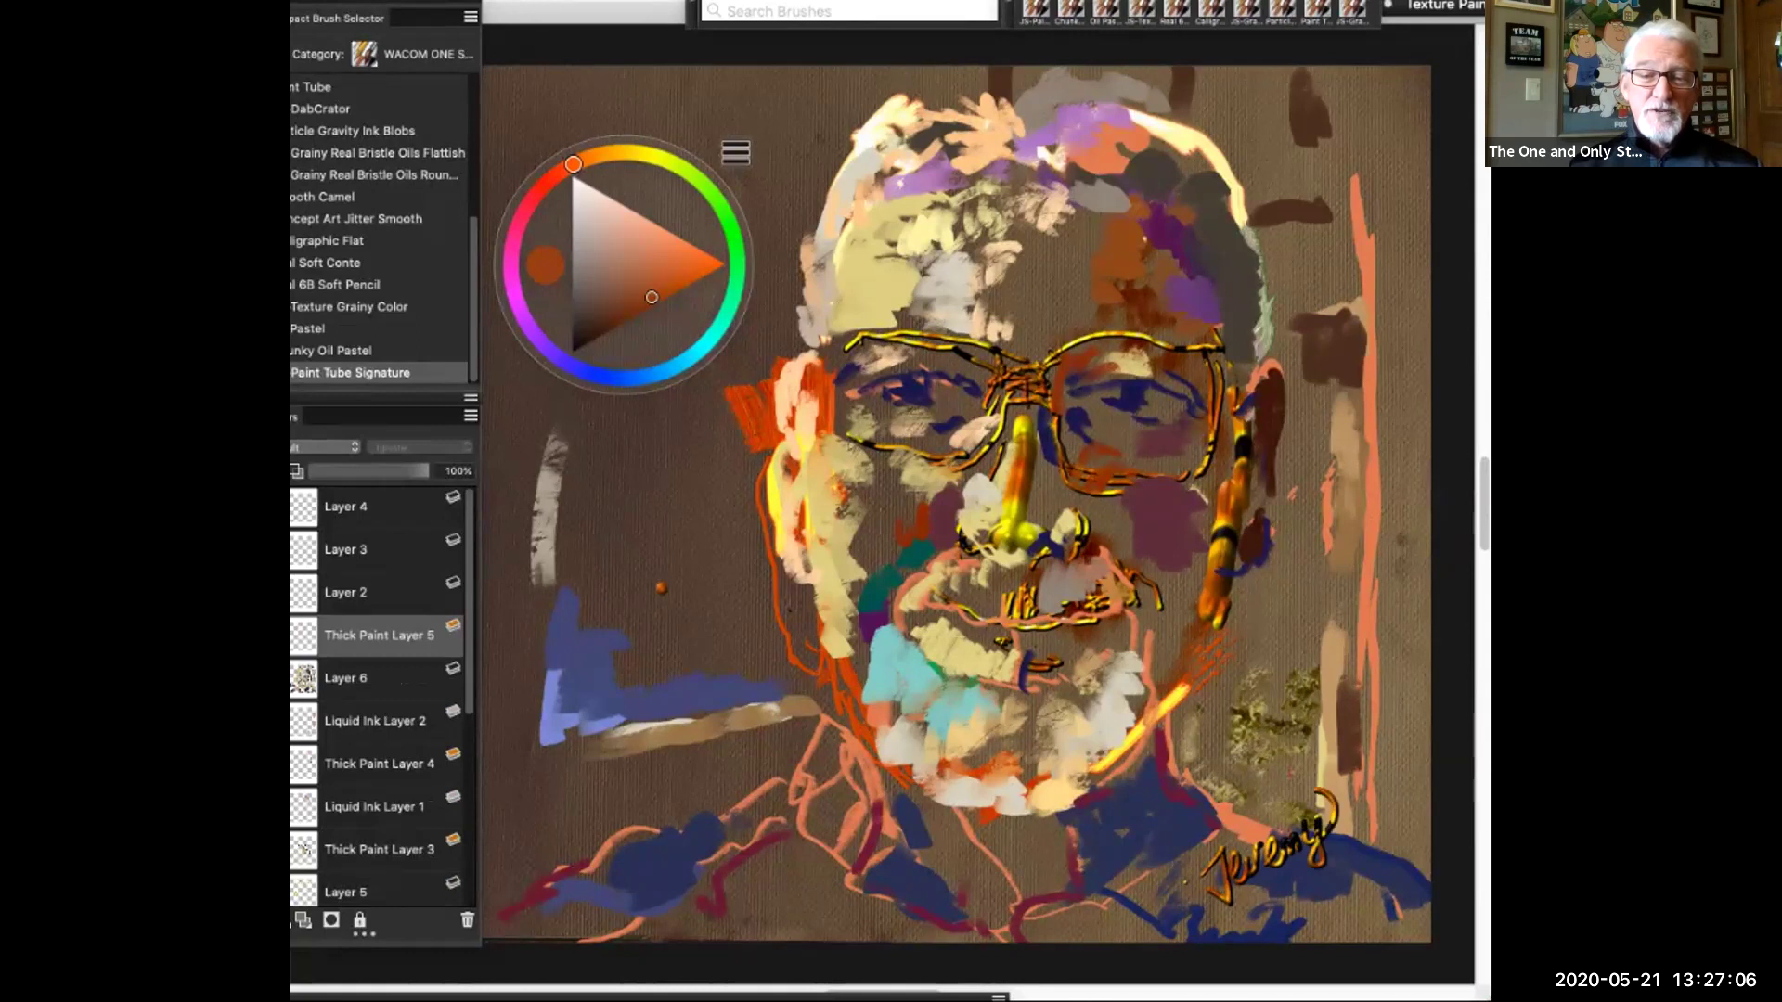
{"action": "mouse_move", "coordinate": [1302, 880]}
{"action": "left_mouse_down"}
{"action": "mouse_move", "coordinate": [1279, 917]}
{"action": "mouse_move", "coordinate": [1322, 880]}
{"action": "mouse_move", "coordinate": [1326, 899]}
{"action": "mouse_move", "coordinate": [1335, 865]}
{"action": "mouse_move", "coordinate": [1344, 886]}
{"action": "mouse_move", "coordinate": [1360, 849]}
{"action": "left_mouse_up"}
{"action": "left_click_drag", "start_coordinate": [1359, 871], "coordinate": [1390, 847]}
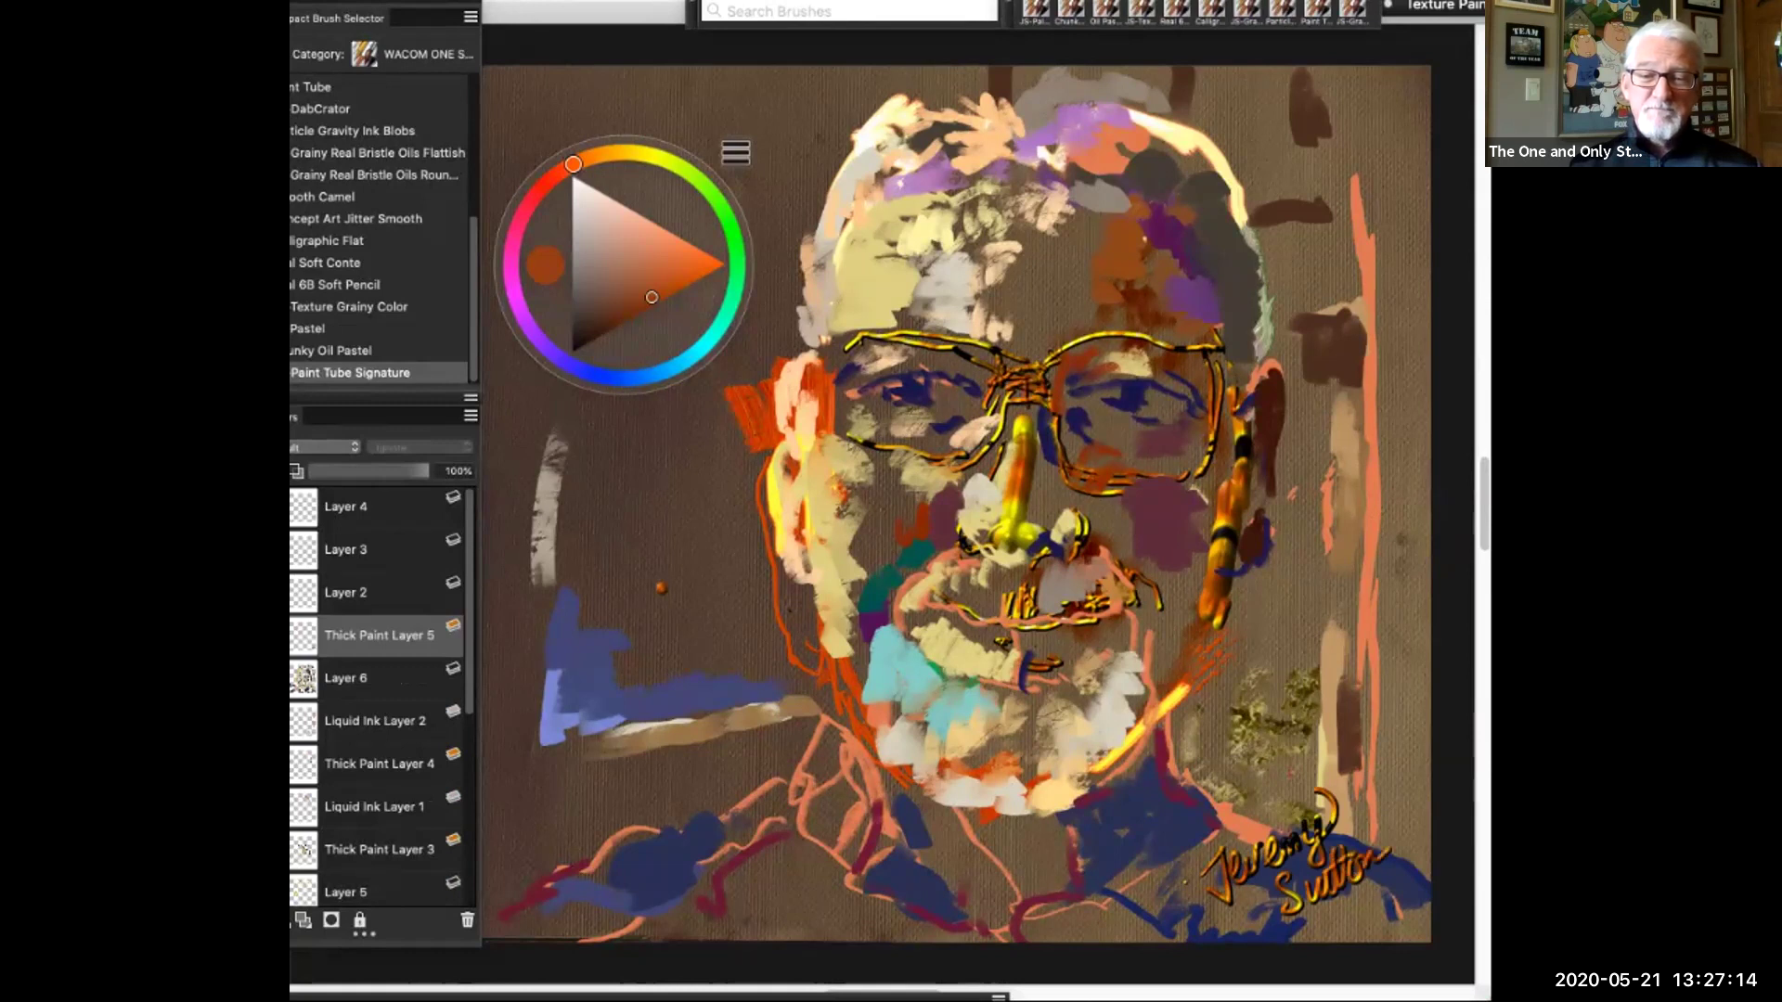
Write the date 5/22/2020 below and beside the artist's signature
{"action": "mouse_move", "coordinate": [1321, 908]}
{"action": "left_mouse_down"}
{"action": "mouse_move", "coordinate": [1307, 920]}
{"action": "mouse_move", "coordinate": [1329, 930]}
{"action": "left_mouse_up"}
{"action": "mouse_move", "coordinate": [1367, 893]}
{"action": "left_mouse_down"}
{"action": "mouse_move", "coordinate": [1386, 855]}
{"action": "mouse_move", "coordinate": [1385, 908]}
{"action": "mouse_move", "coordinate": [1391, 850]}
{"action": "mouse_move", "coordinate": [1392, 828]}
{"action": "left_mouse_up"}
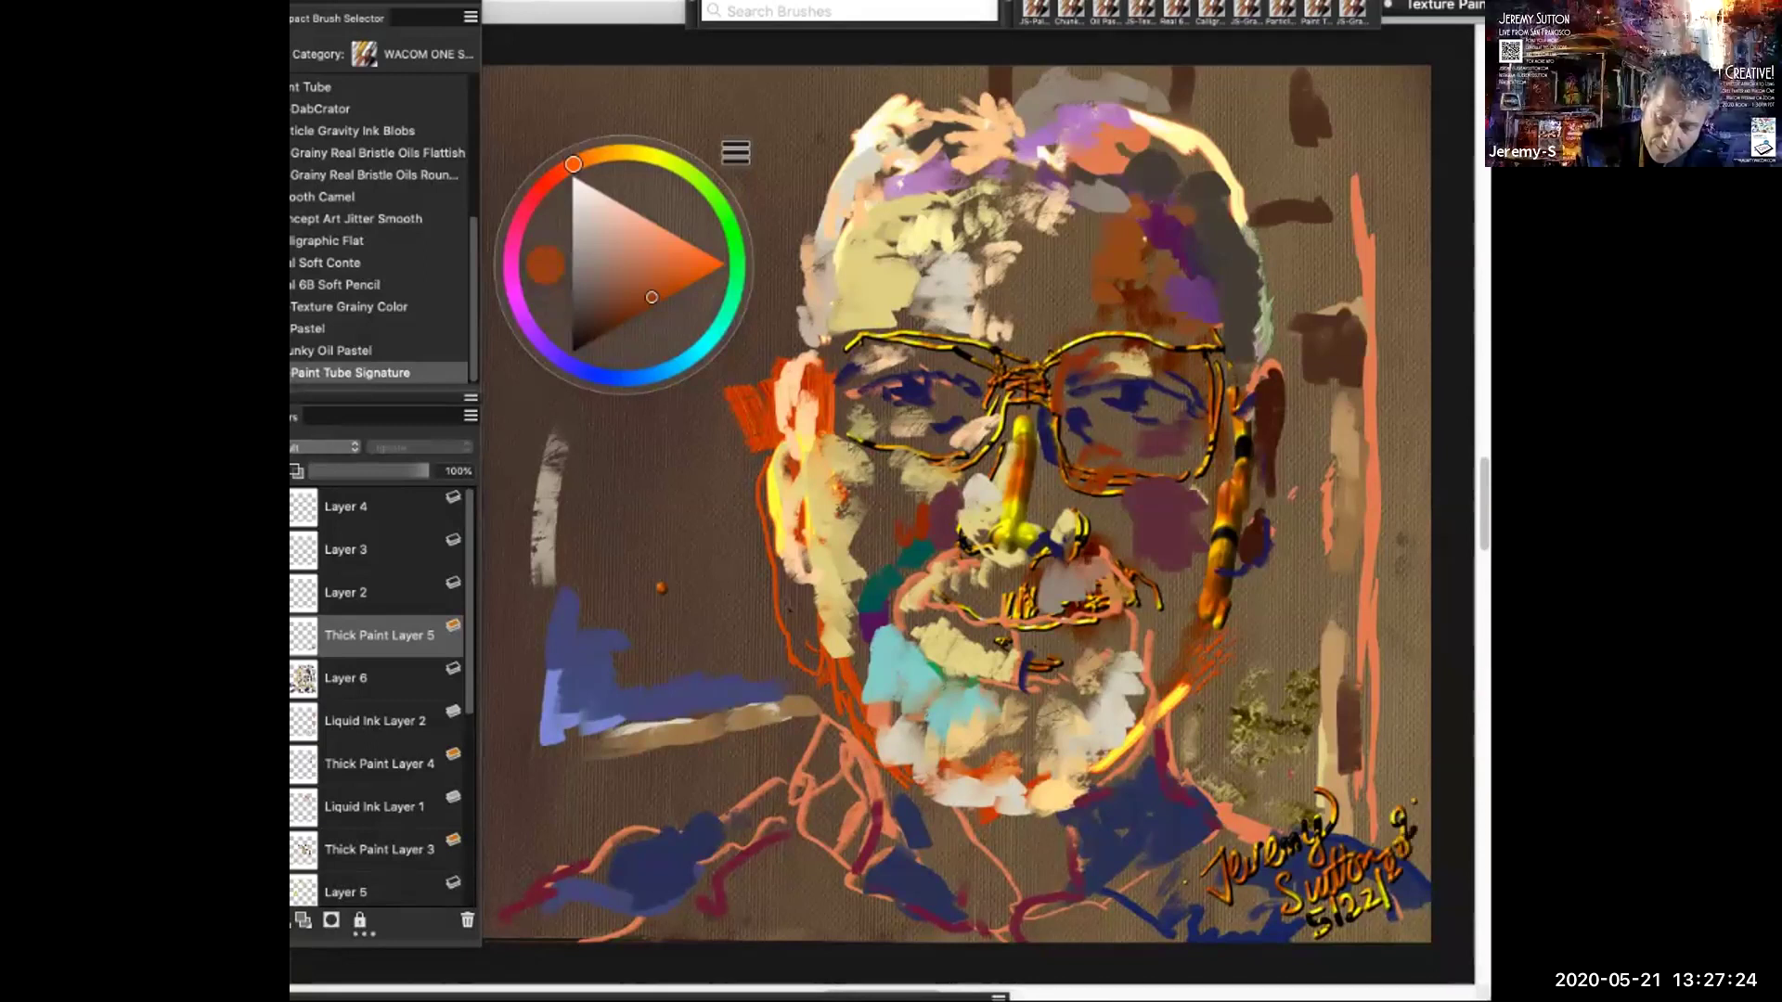
{"action": "left_click_drag", "start_coordinate": [1420, 800], "coordinate": [1410, 822]}
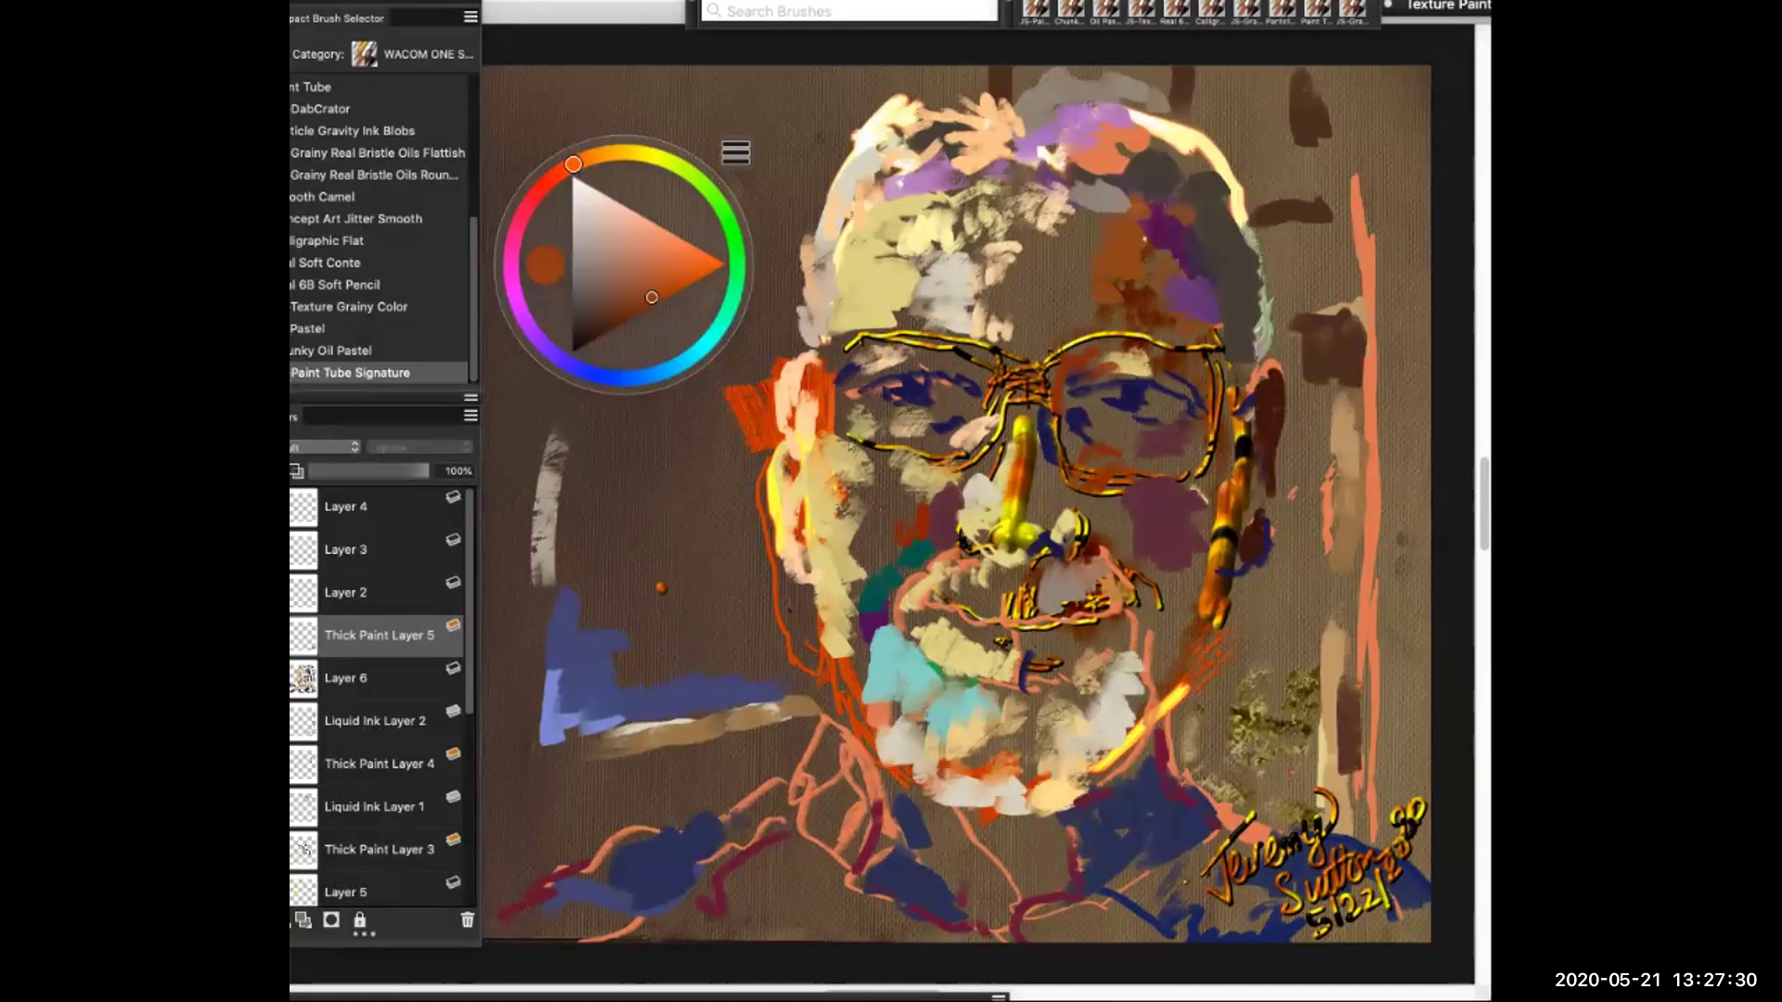
Write the sitter's full name on two lines in the lower-left area of the portrait
{"action": "mouse_move", "coordinate": [529, 756]}
{"action": "left_mouse_down"}
{"action": "mouse_move", "coordinate": [515, 759]}
{"action": "mouse_move", "coordinate": [523, 800]}
{"action": "mouse_move", "coordinate": [552, 796]}
{"action": "mouse_move", "coordinate": [566, 756]}
{"action": "mouse_move", "coordinate": [586, 791]}
{"action": "mouse_move", "coordinate": [609, 744]}
{"action": "mouse_move", "coordinate": [614, 782]}
{"action": "mouse_move", "coordinate": [640, 770]}
{"action": "left_mouse_up"}
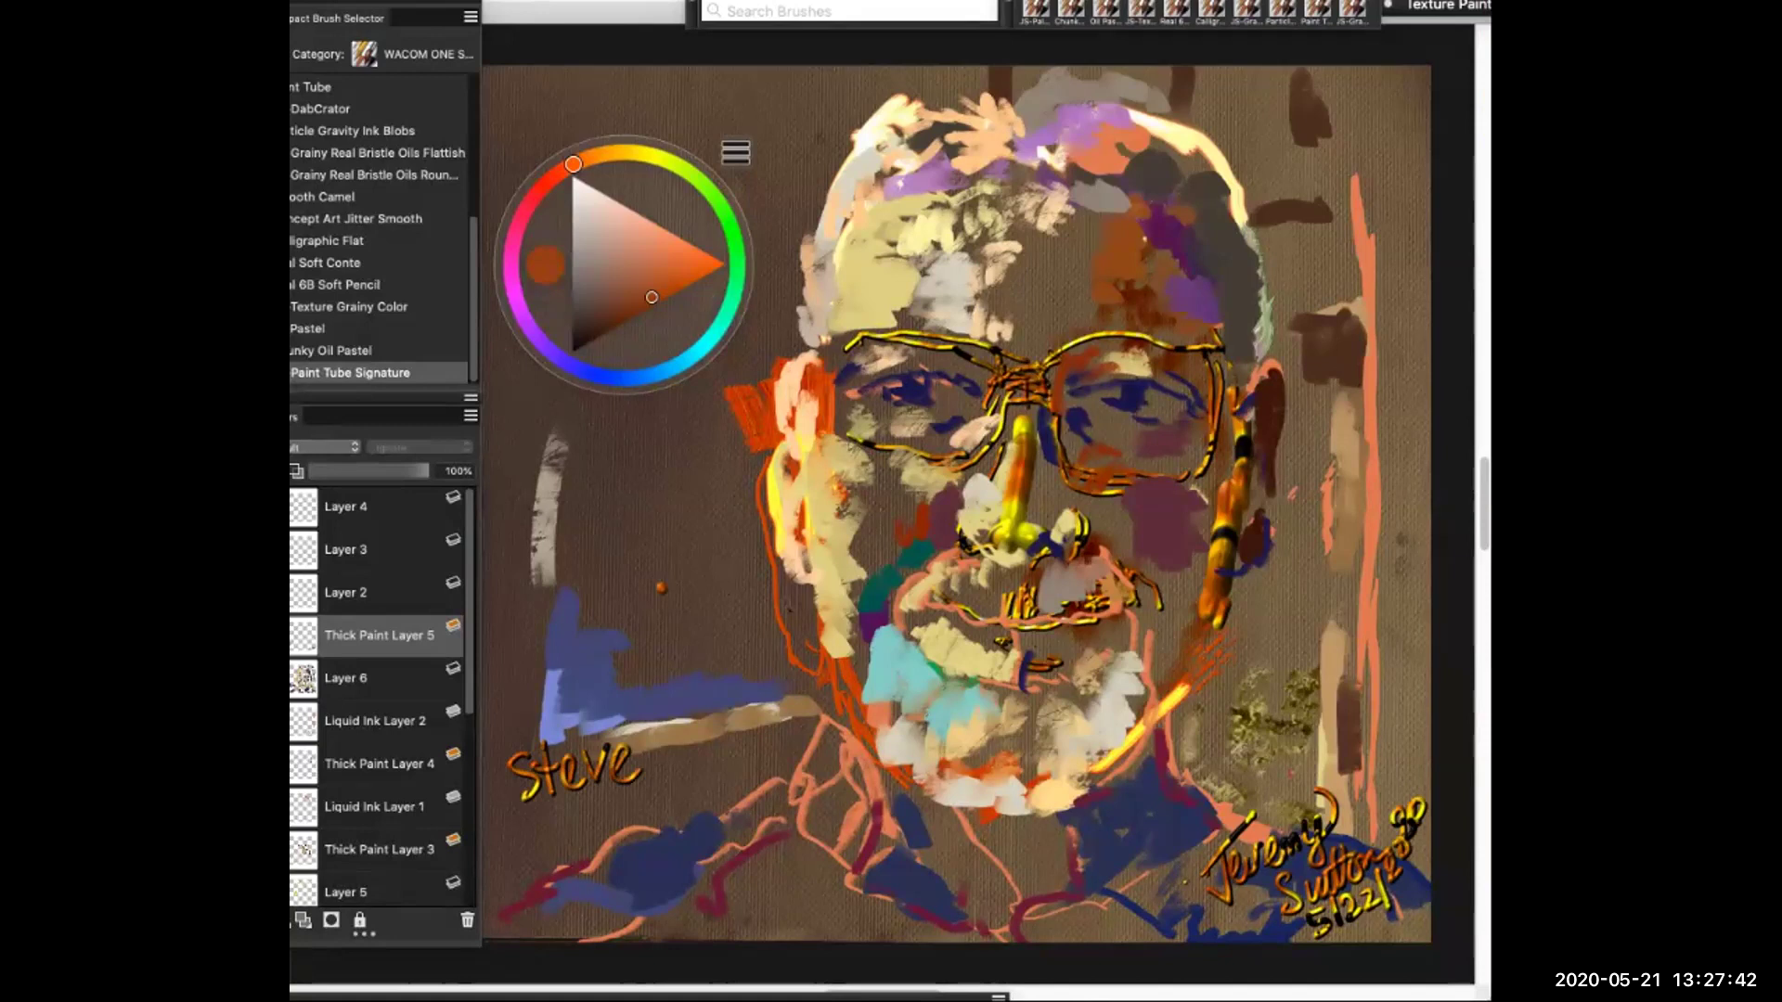
{"action": "mouse_move", "coordinate": [543, 805]}
{"action": "left_mouse_down"}
{"action": "mouse_move", "coordinate": [527, 840]}
{"action": "mouse_move", "coordinate": [568, 816]}
{"action": "mouse_move", "coordinate": [583, 829]}
{"action": "mouse_move", "coordinate": [596, 805]}
{"action": "mouse_move", "coordinate": [573, 819]}
{"action": "mouse_move", "coordinate": [611, 821]}
{"action": "mouse_move", "coordinate": [620, 775]}
{"action": "mouse_move", "coordinate": [624, 818]}
{"action": "mouse_move", "coordinate": [663, 818]}
{"action": "left_mouse_up"}
{"action": "left_click", "coordinate": [597, 806]}
{"action": "left_click_drag", "start_coordinate": [602, 797], "coordinate": [624, 794]}
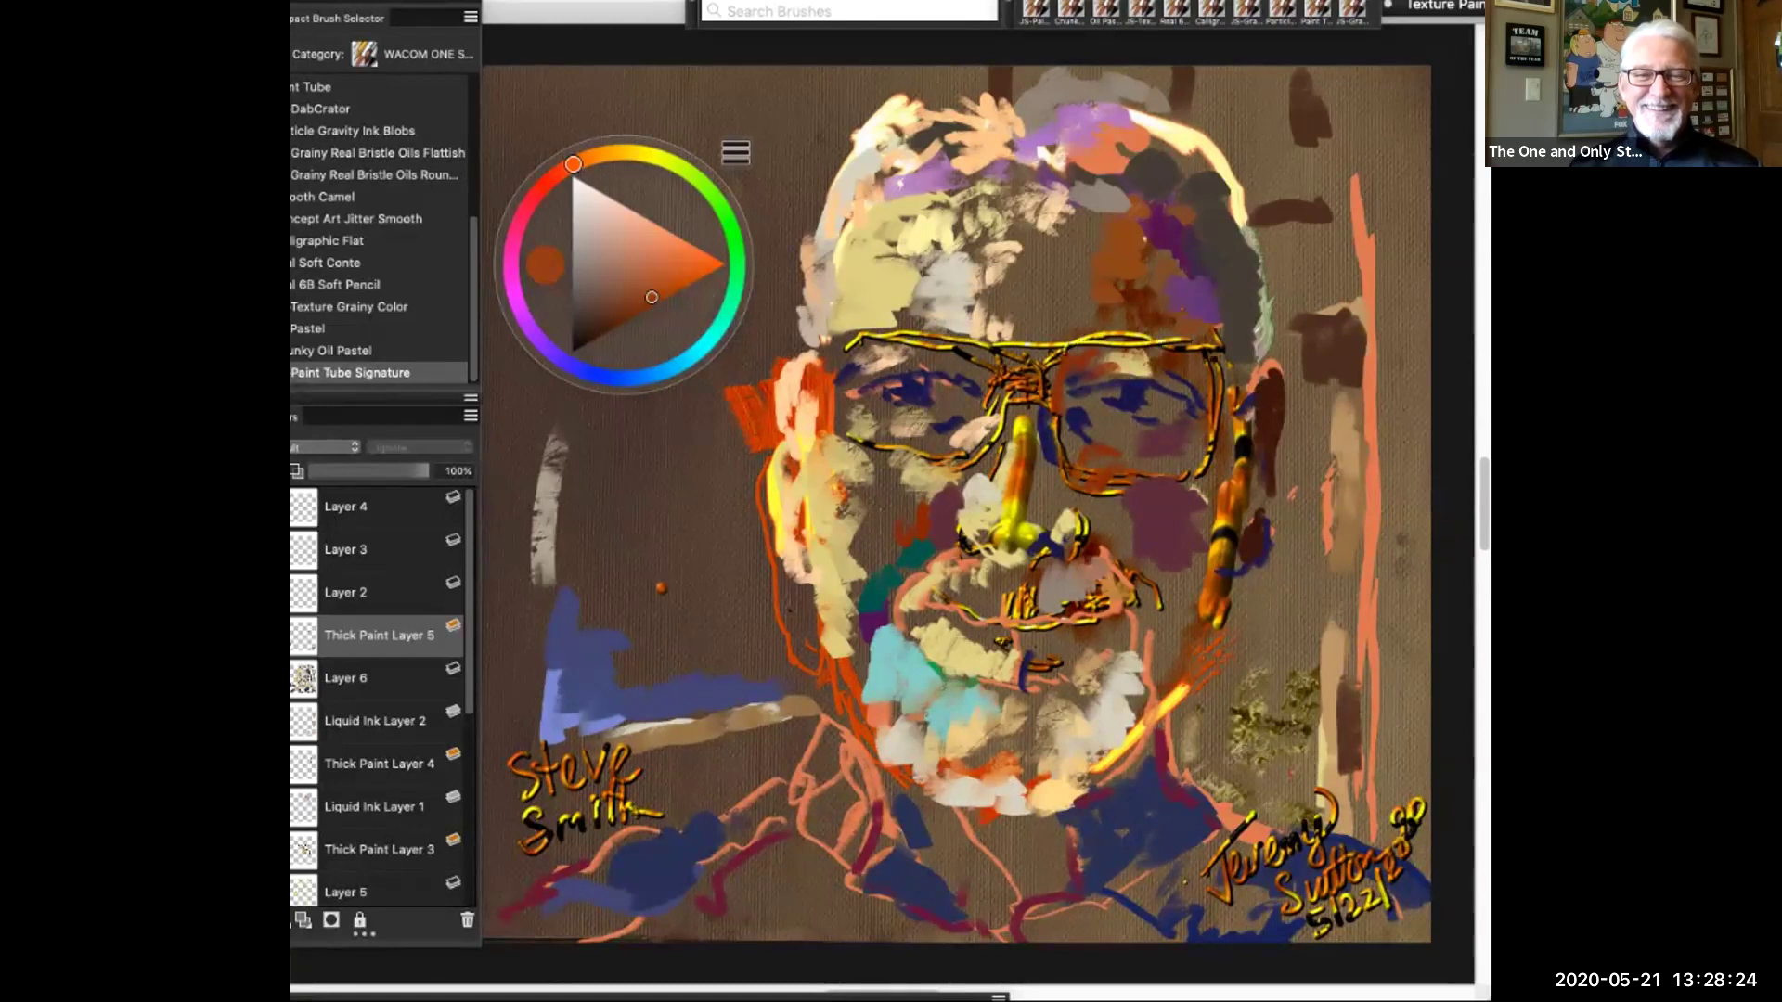
Add raised paint-tube squiggles across the upper hair in burnt orange and light peach
{"action": "mouse_move", "coordinate": [1130, 146]}
{"action": "left_mouse_down"}
{"action": "mouse_move", "coordinate": [1073, 147]}
{"action": "mouse_move", "coordinate": [1138, 171]}
{"action": "left_mouse_up"}
{"action": "left_click", "coordinate": [622, 236]}
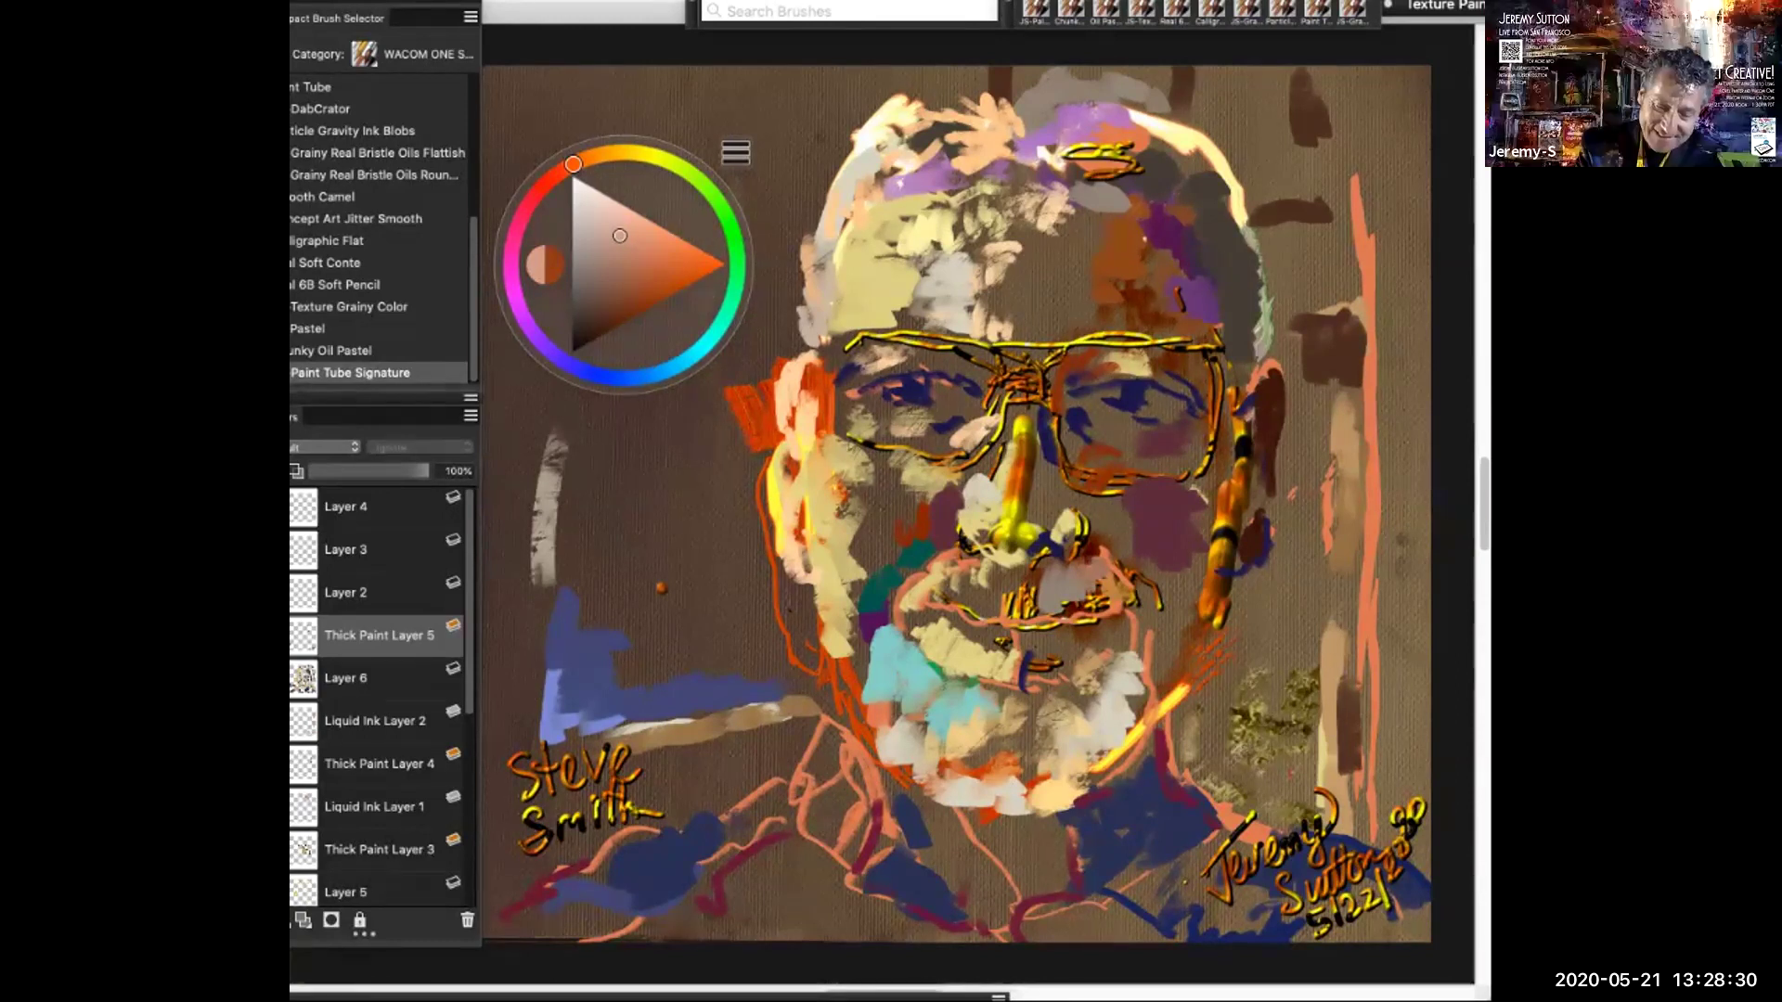
{"action": "left_click", "coordinate": [621, 229]}
{"action": "left_click_drag", "start_coordinate": [621, 230], "coordinate": [626, 207]}
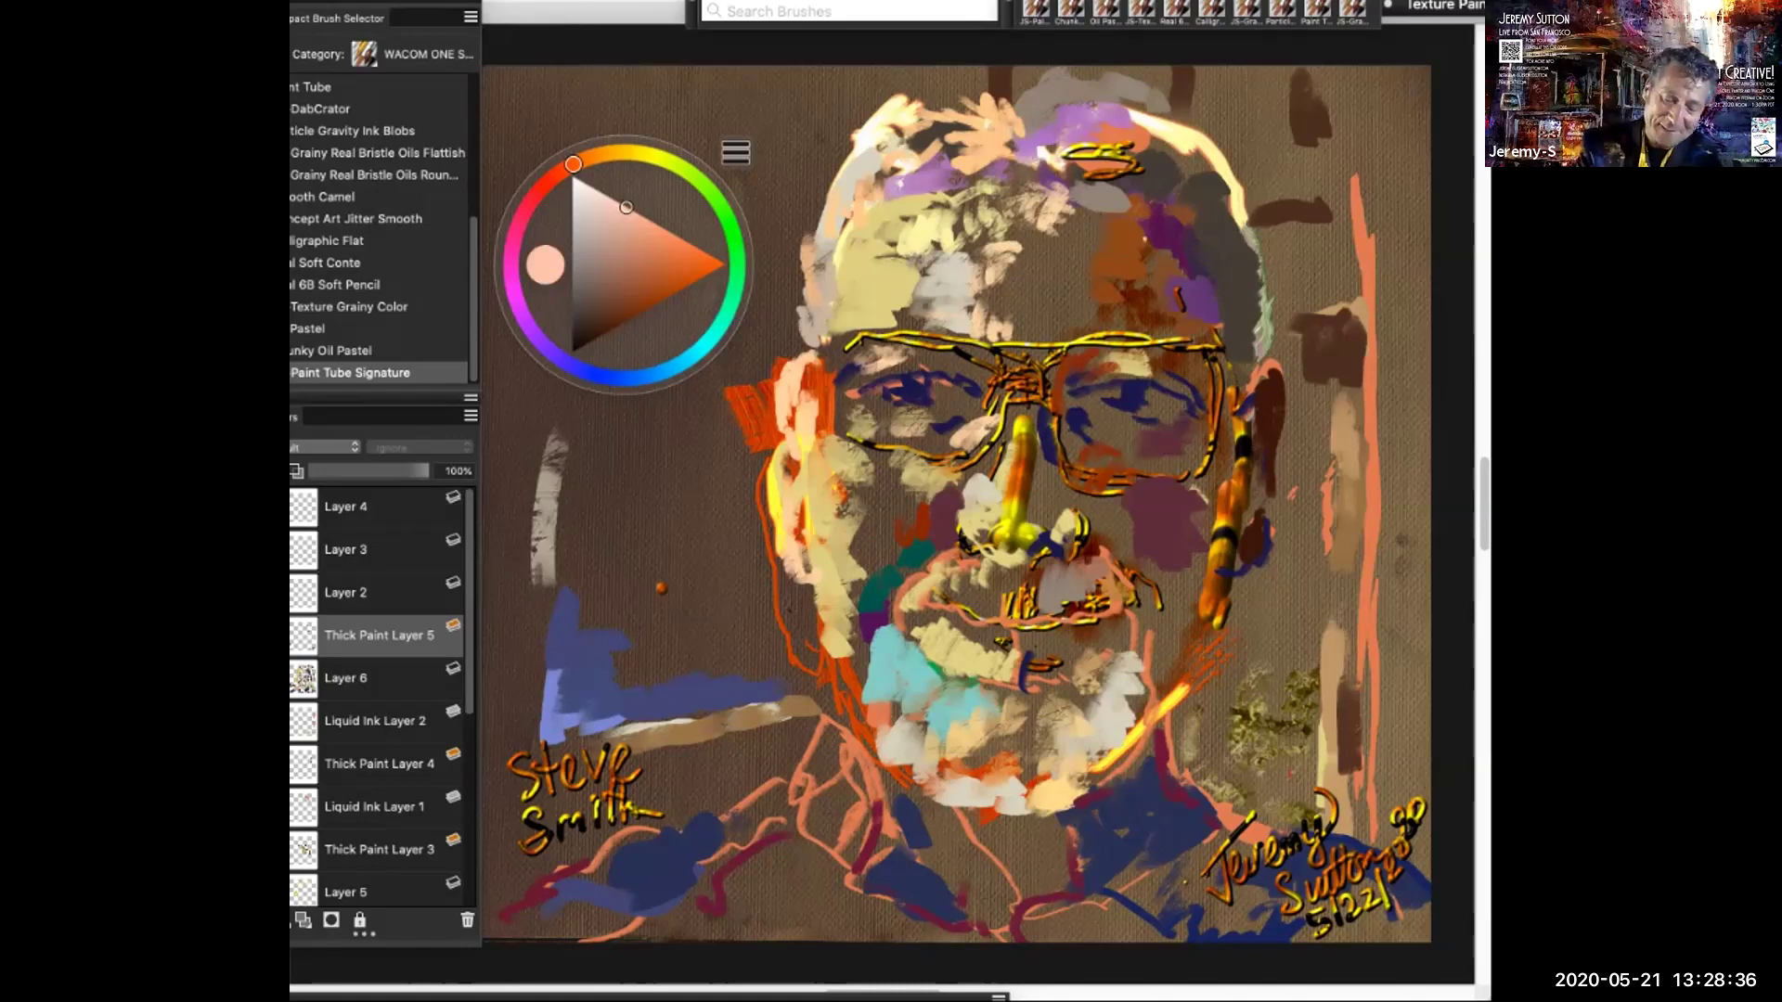
{"action": "mouse_move", "coordinate": [1019, 130]}
{"action": "left_mouse_down"}
{"action": "mouse_move", "coordinate": [1039, 89]}
{"action": "mouse_move", "coordinate": [1080, 154]}
{"action": "left_mouse_up"}
{"action": "left_click_drag", "start_coordinate": [1138, 167], "coordinate": [1164, 184]}
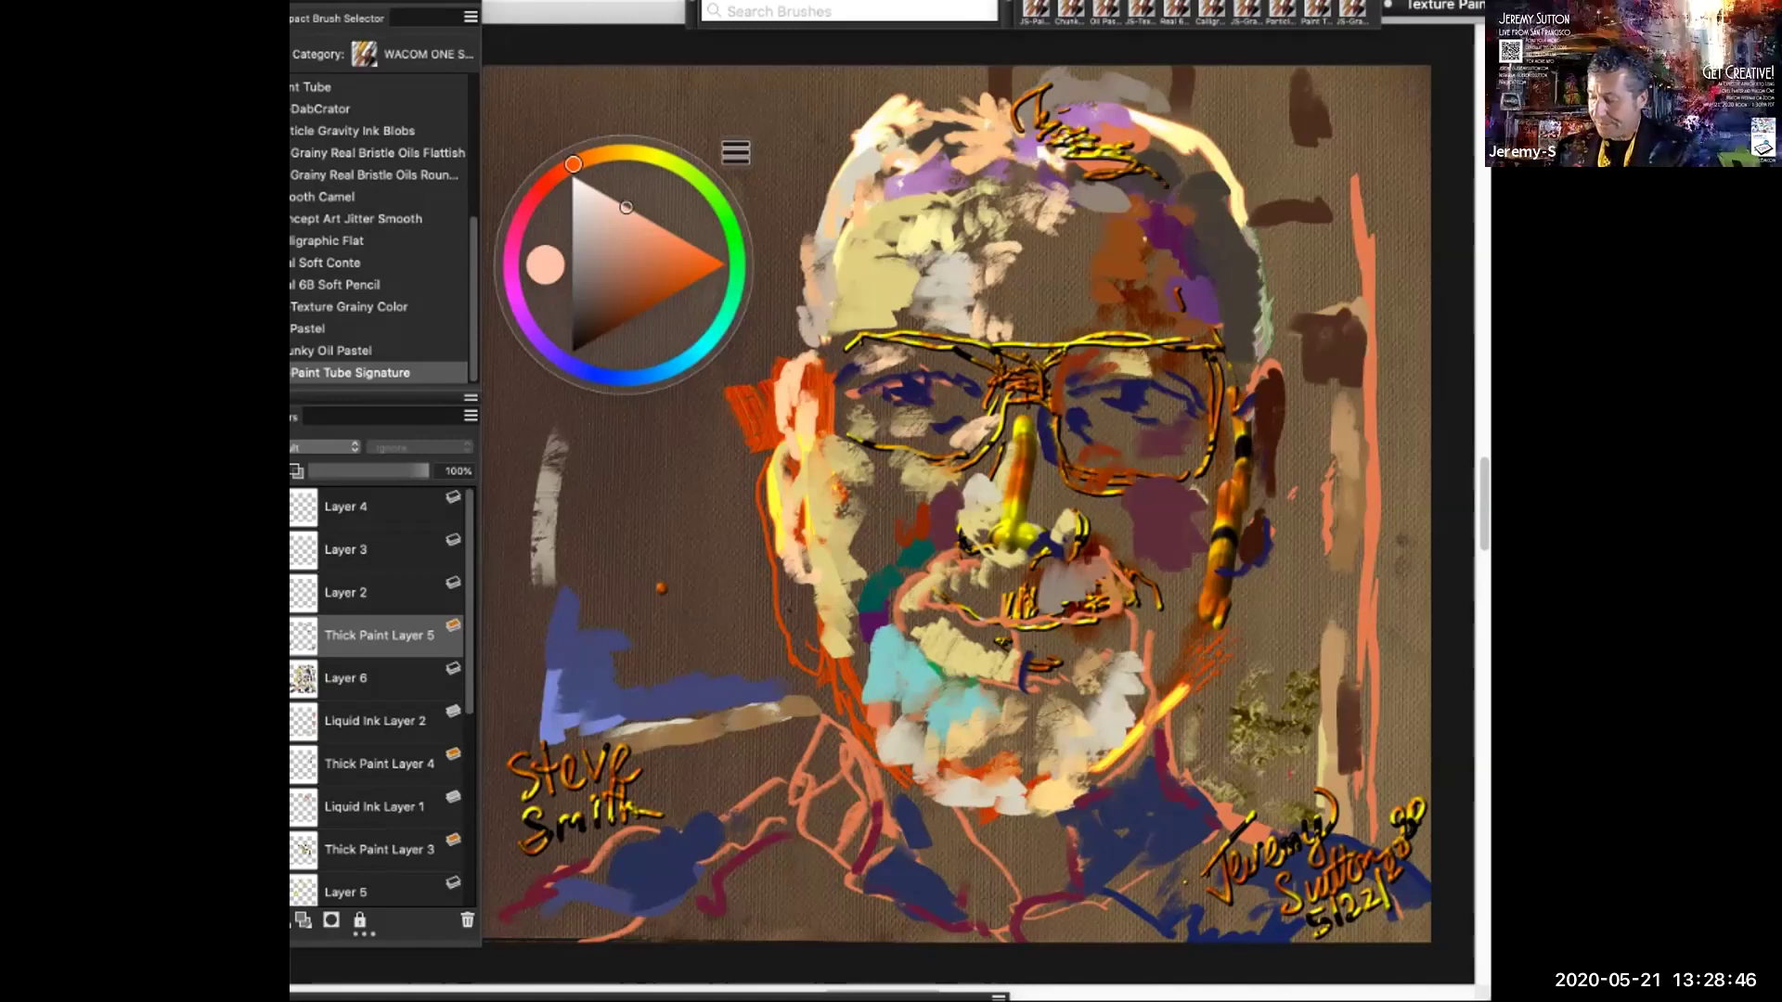
Examine the thick paint texture on the left ear, cheek, nose and mouth up close
{"action": "key", "text": "super+plus"}
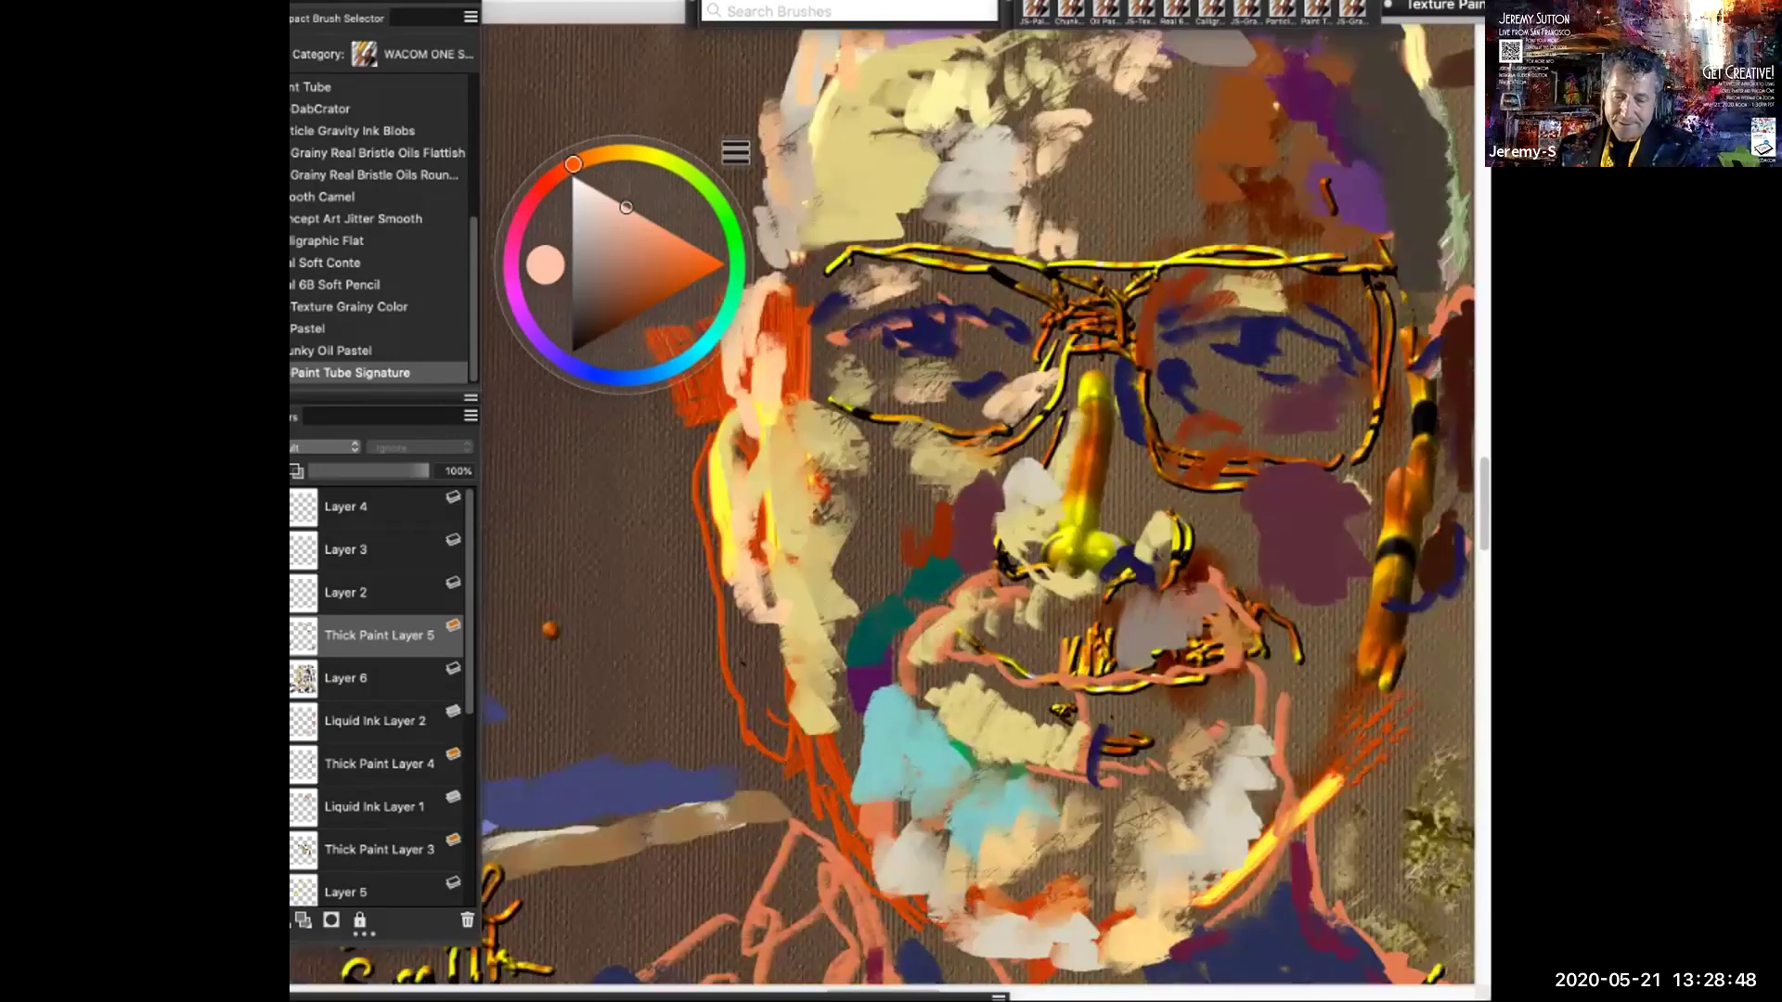
{"action": "key", "text": "super+plus"}
{"action": "key", "text": "super+equal"}
{"action": "key", "text": "super+equal"}
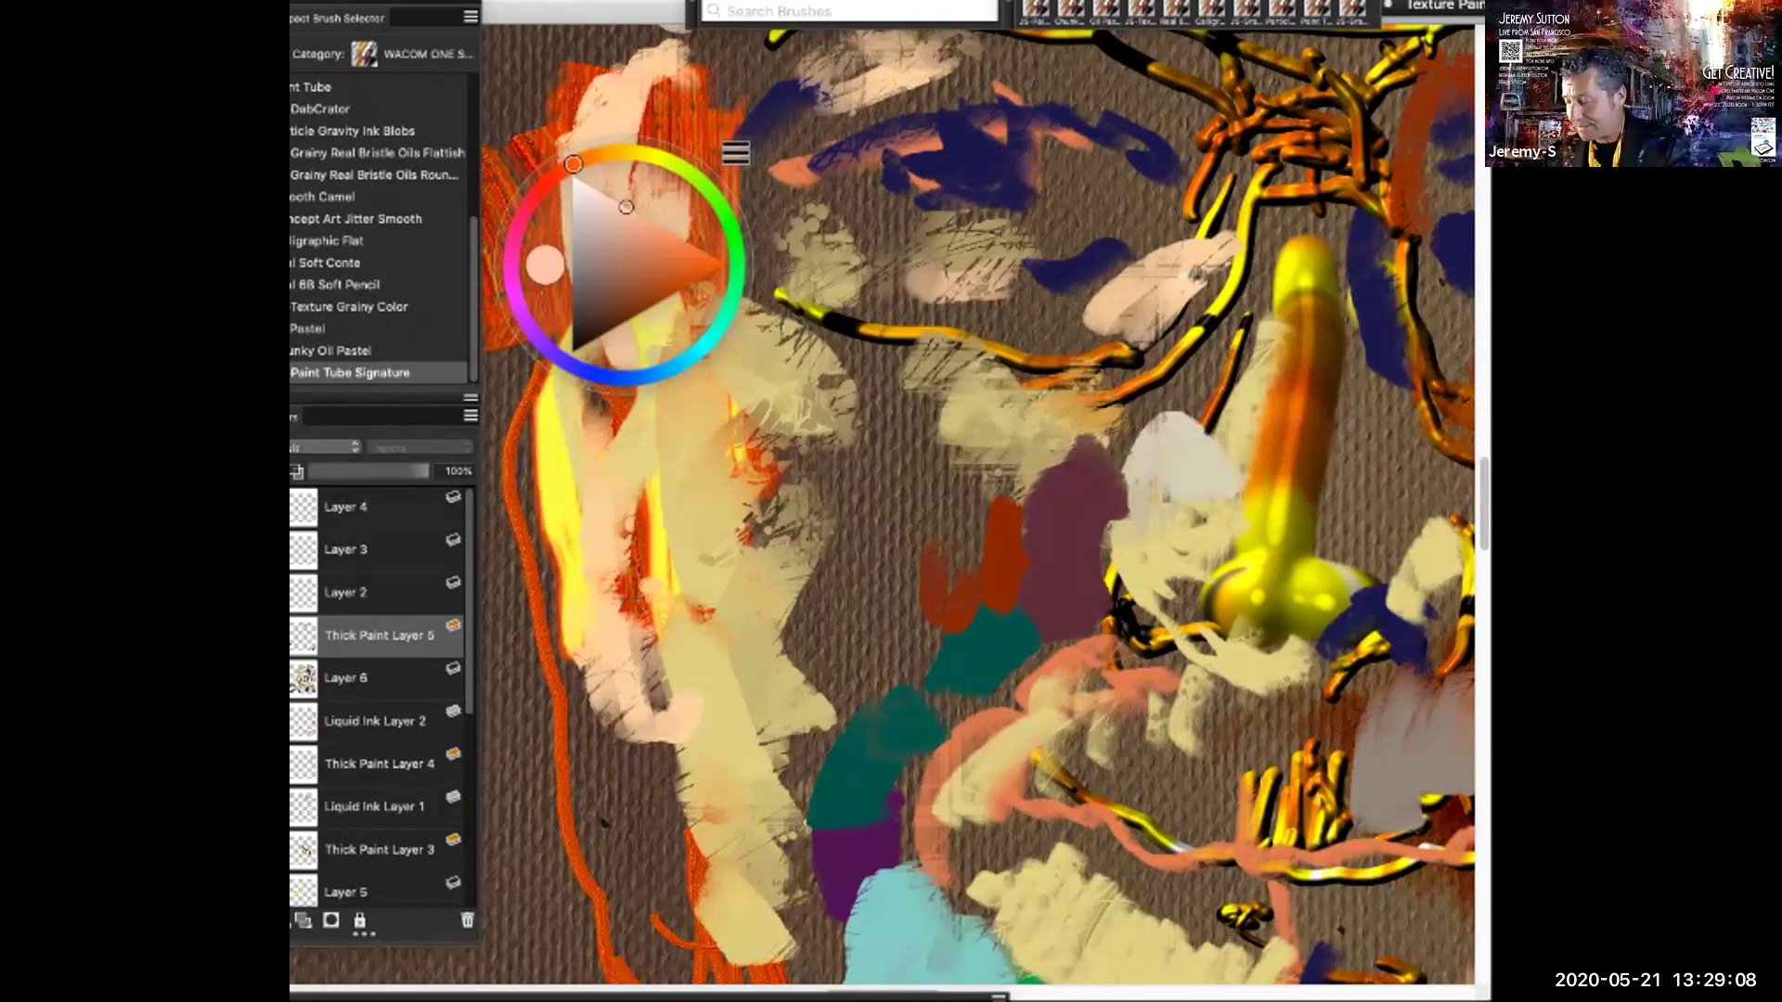
{"action": "key", "text": "super+minus"}
{"action": "key", "text": "super+minus"}
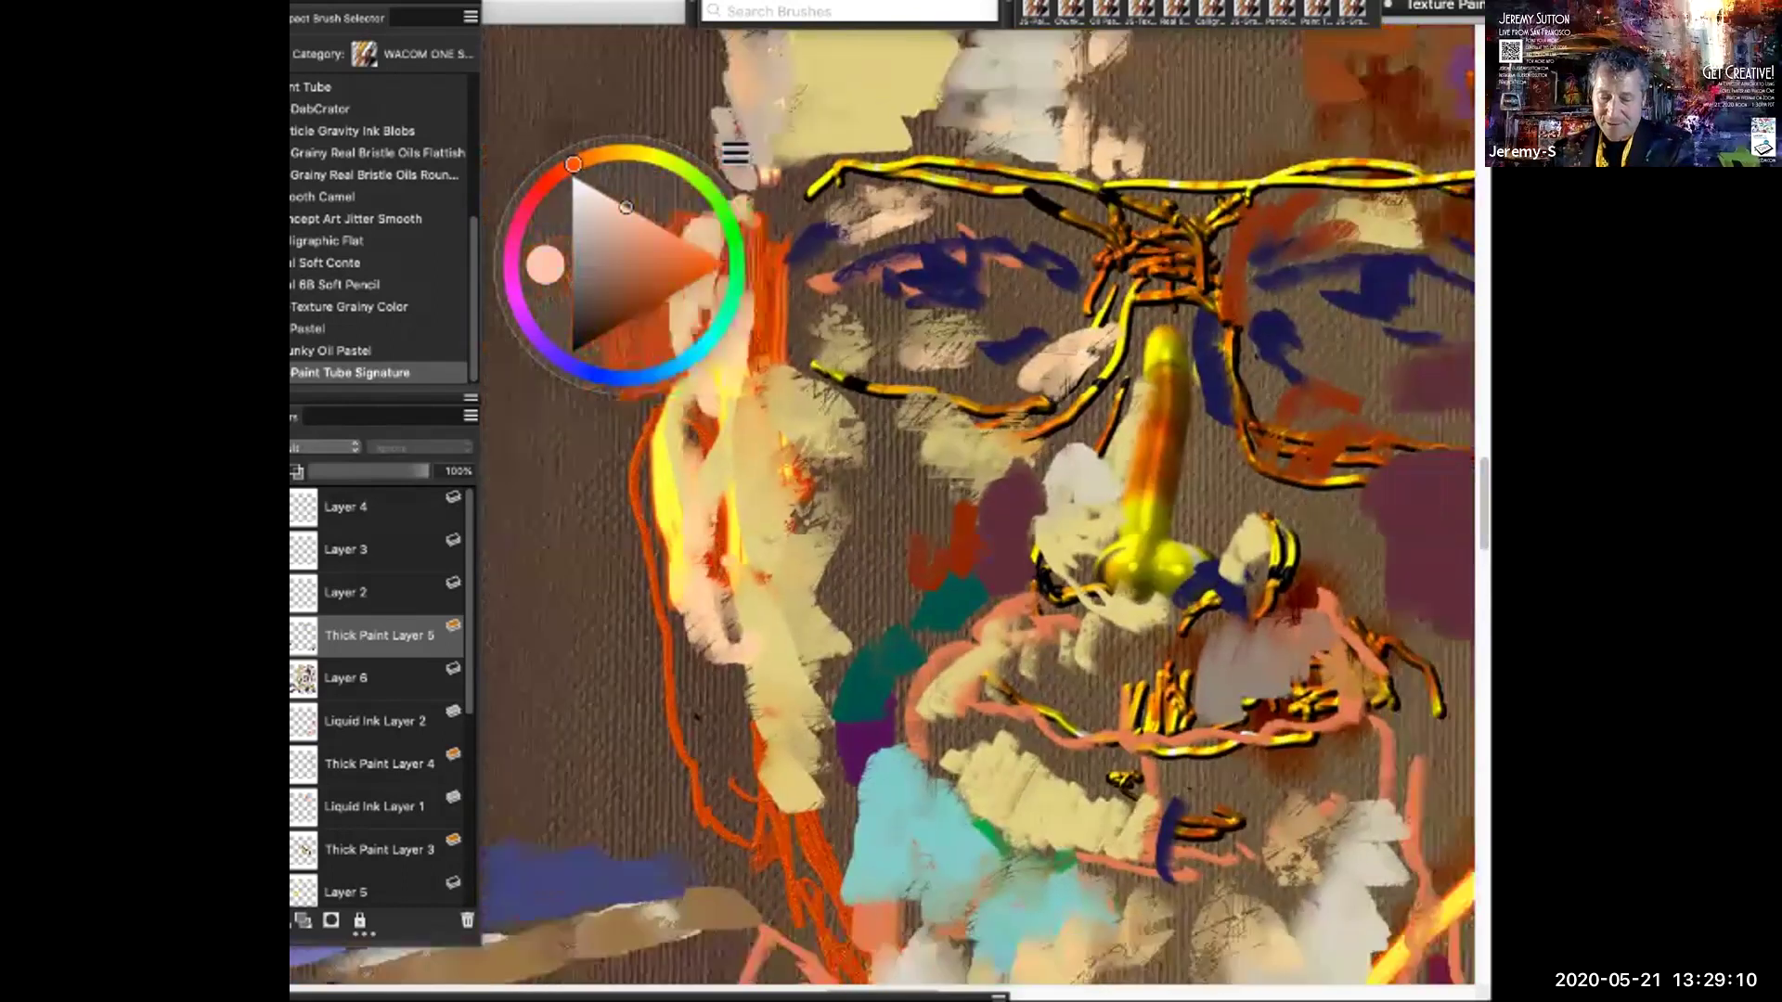
{"action": "key", "text": "super+minus"}
{"action": "key", "text": "super+minus"}
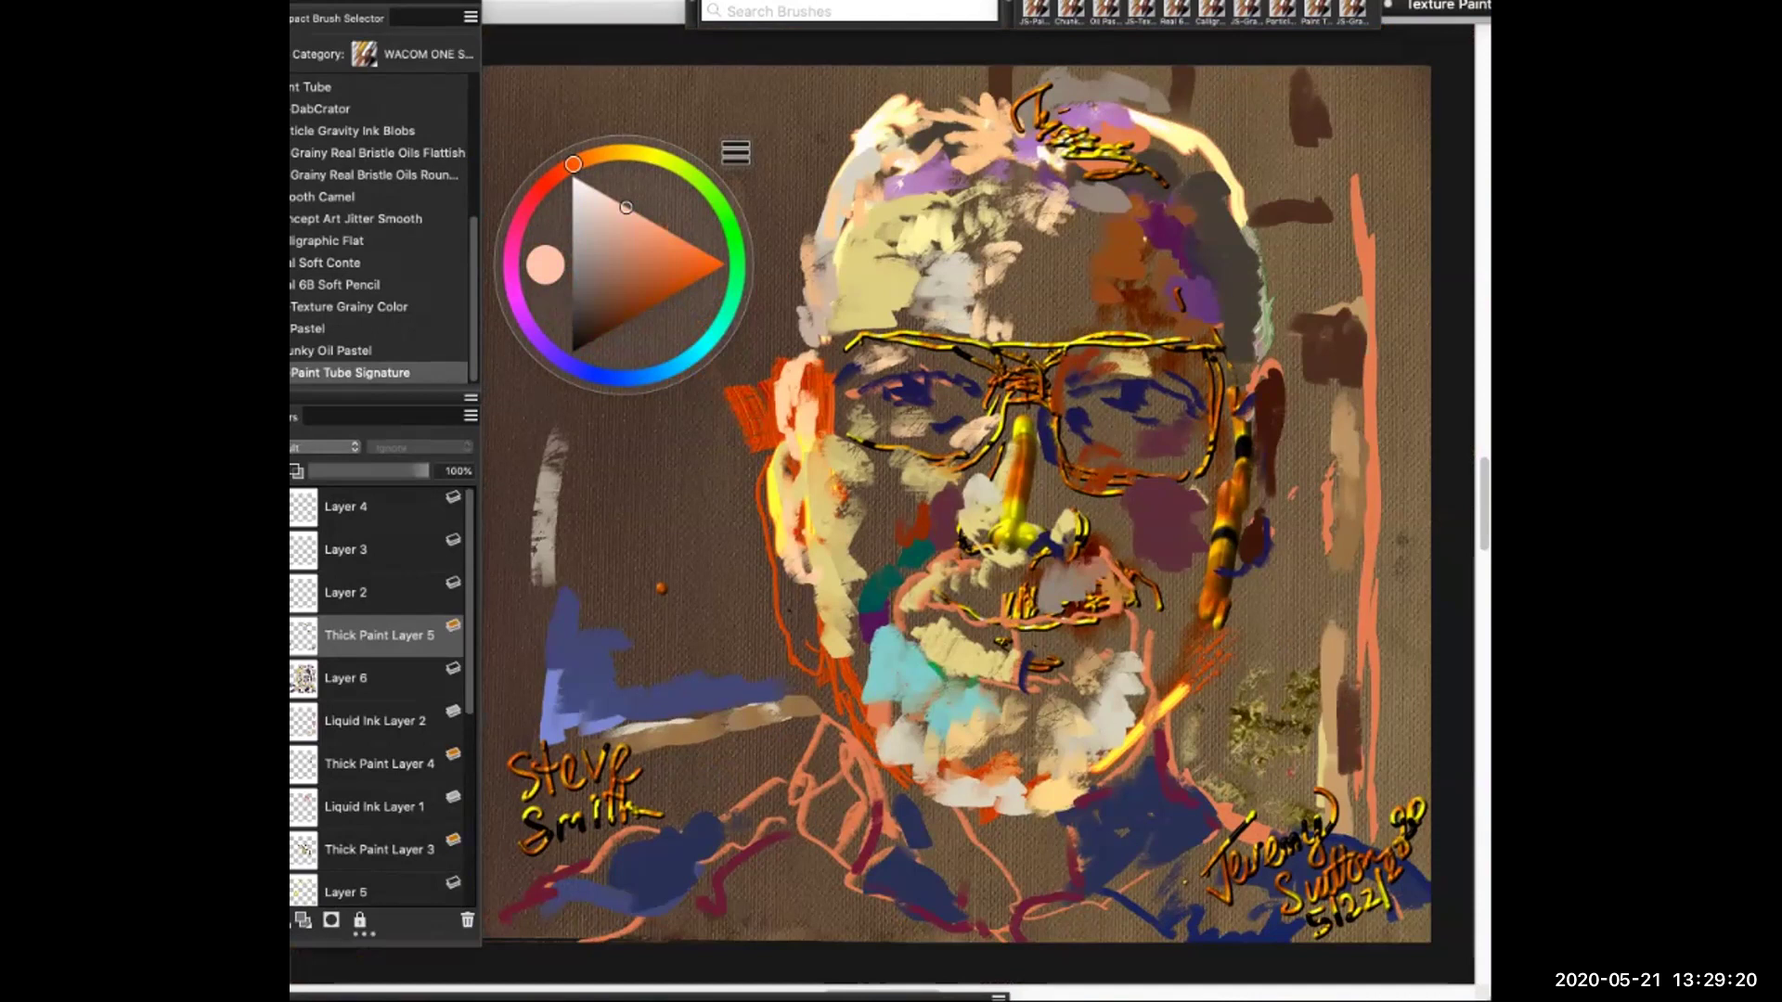
Reinforce the eyeglass frame with very dark red paint-tube lines from the left temple across to the right lens
{"action": "left_click", "coordinate": [542, 187]}
{"action": "left_click", "coordinate": [591, 340]}
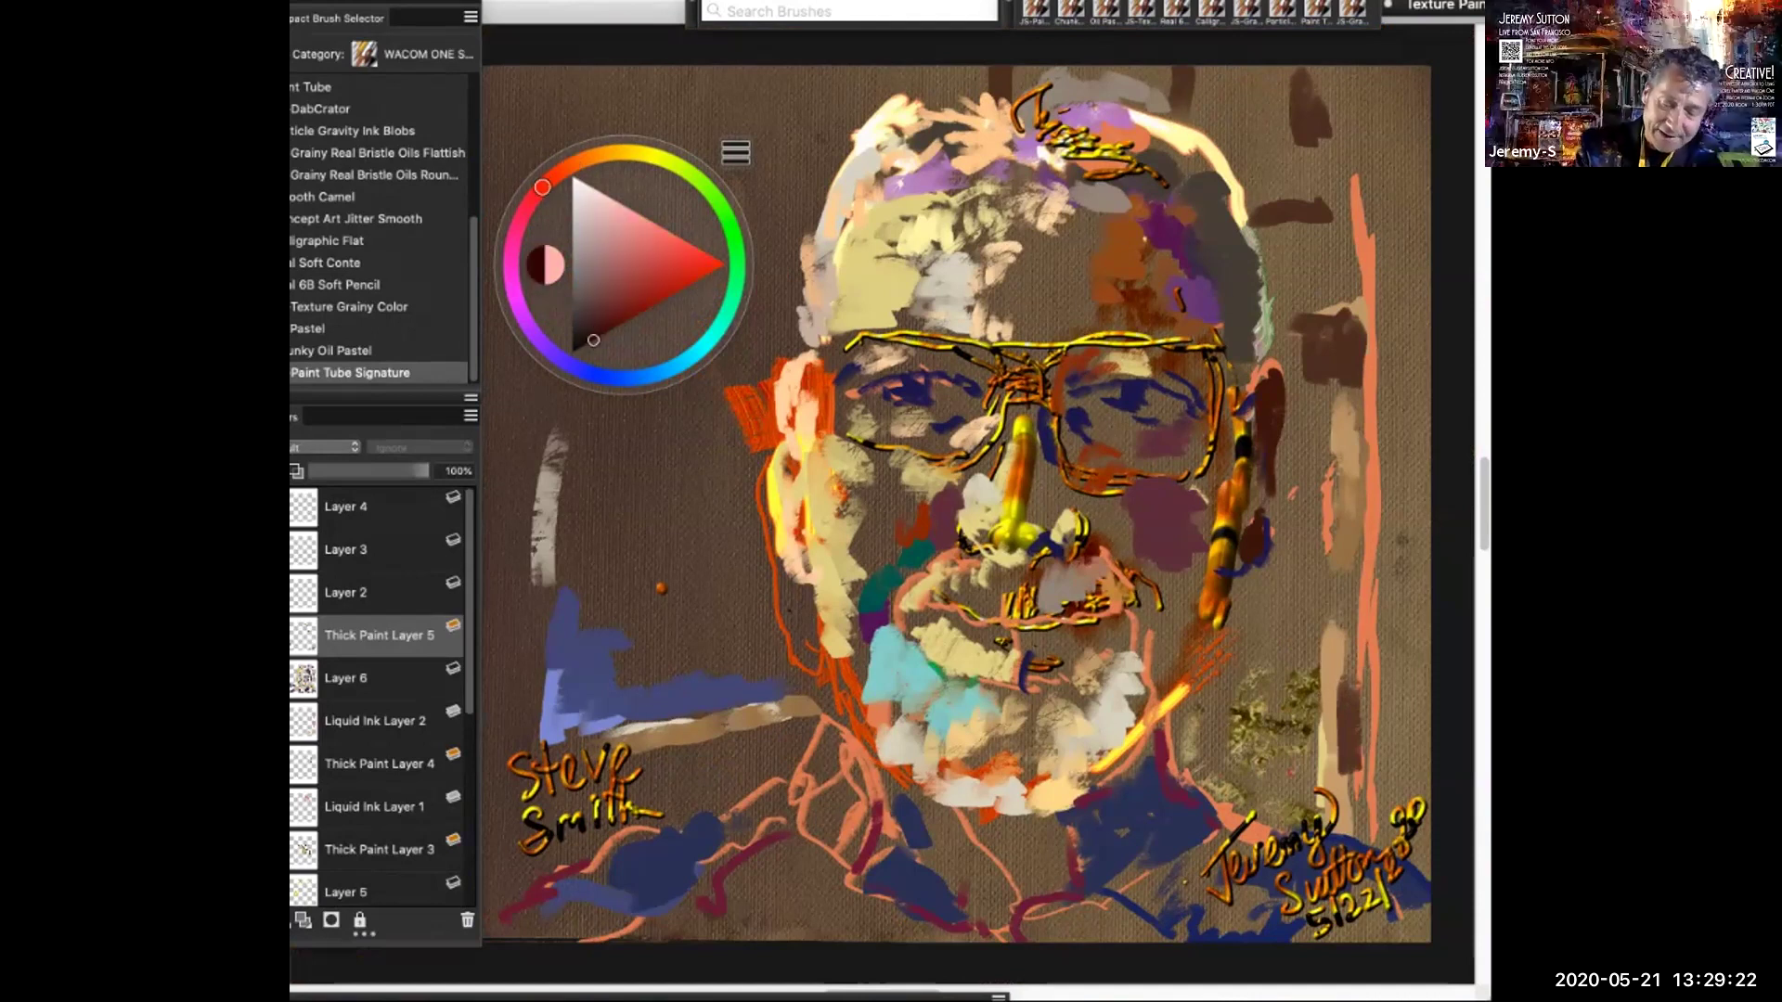
{"action": "mouse_move", "coordinate": [802, 372]}
{"action": "left_mouse_down"}
{"action": "mouse_move", "coordinate": [836, 353]}
{"action": "mouse_move", "coordinate": [820, 389]}
{"action": "mouse_move", "coordinate": [794, 383]}
{"action": "mouse_move", "coordinate": [919, 338]}
{"action": "mouse_move", "coordinate": [1004, 388]}
{"action": "mouse_move", "coordinate": [1032, 373]}
{"action": "mouse_move", "coordinate": [1013, 399]}
{"action": "mouse_move", "coordinate": [1078, 361]}
{"action": "mouse_move", "coordinate": [1240, 360]}
{"action": "mouse_move", "coordinate": [1234, 448]}
{"action": "mouse_move", "coordinate": [1195, 483]}
{"action": "left_mouse_up"}
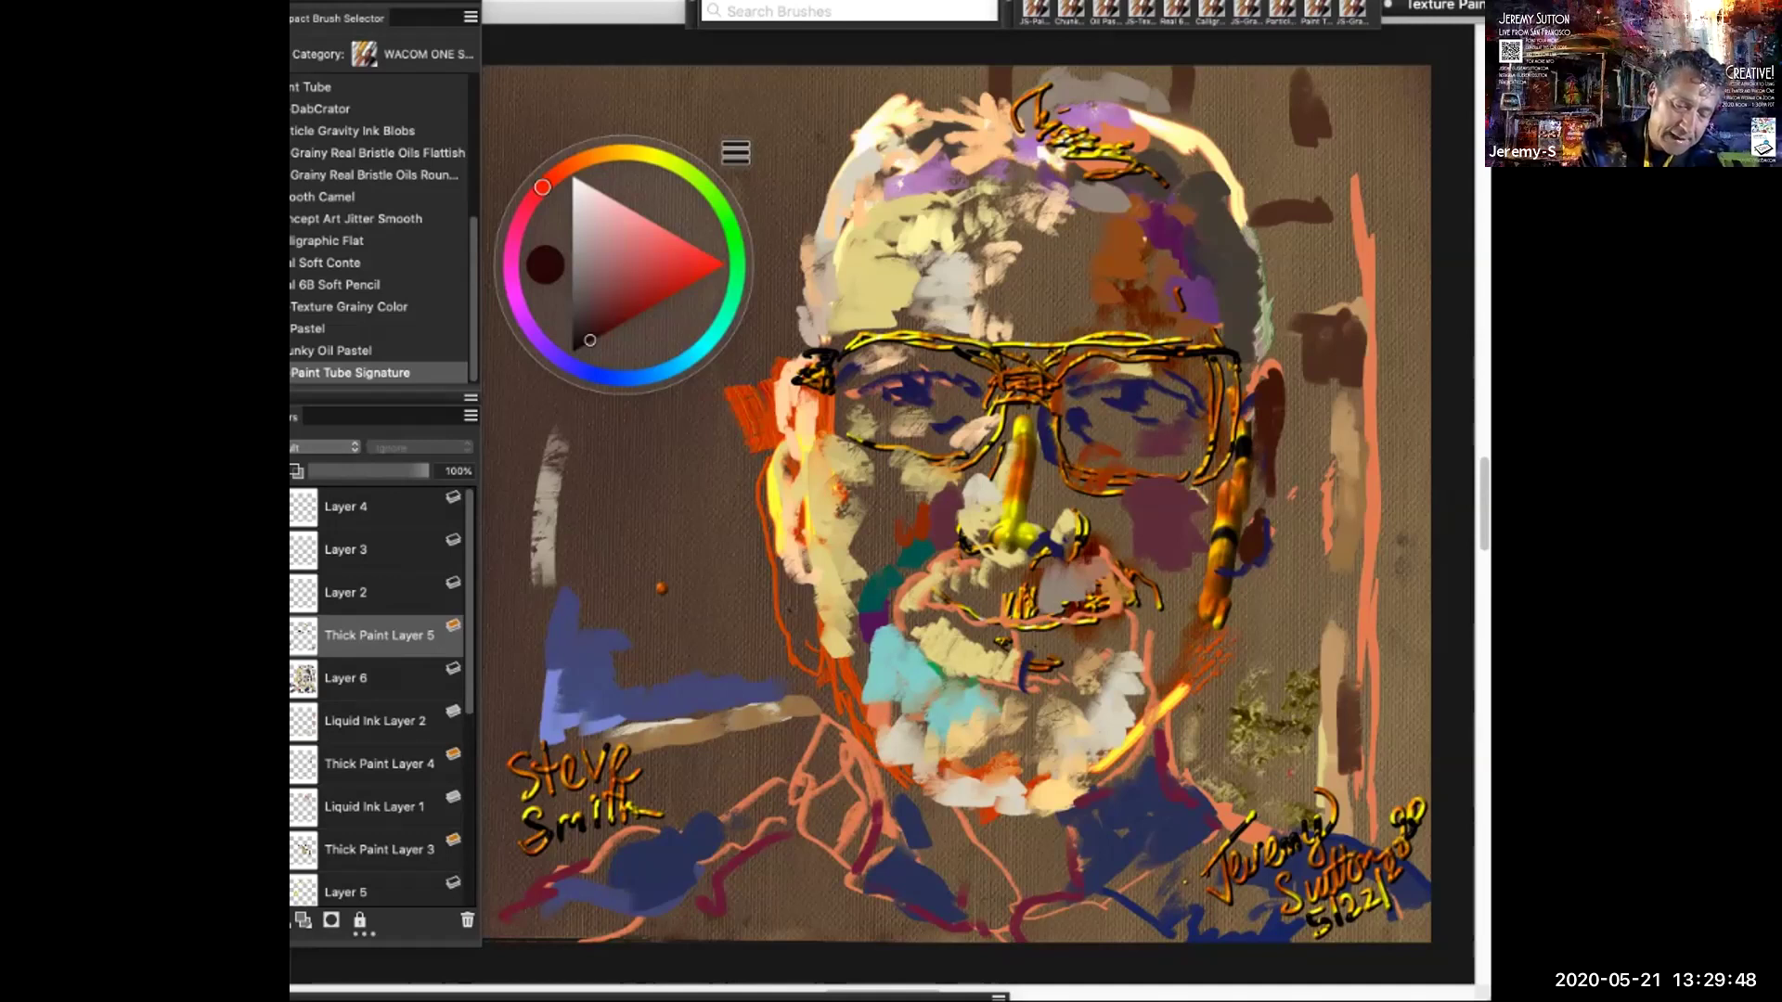
Choose a pale blue and extend the paint-tube squiggles into the hair at the upper right
{"action": "left_click", "coordinate": [621, 205]}
{"action": "left_click_drag", "start_coordinate": [647, 376], "coordinate": [640, 377]}
{"action": "left_click_drag", "start_coordinate": [629, 228], "coordinate": [629, 208]}
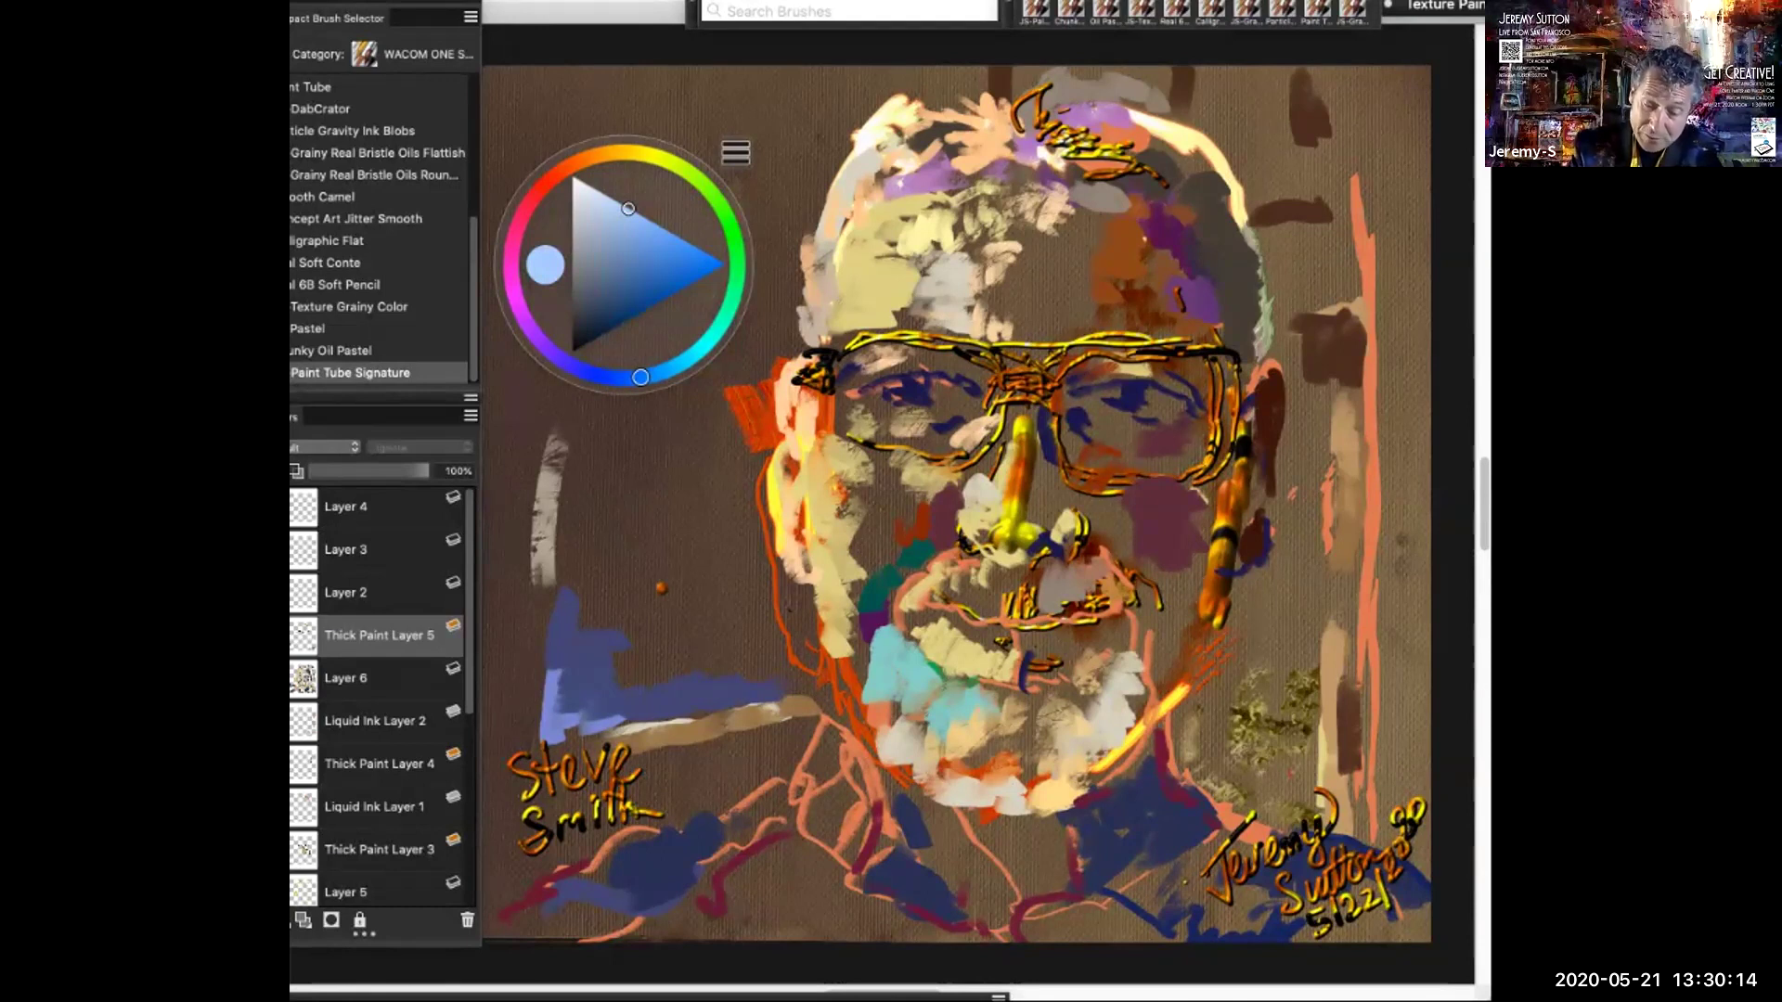
{"action": "left_click_drag", "start_coordinate": [1172, 171], "coordinate": [1177, 189]}
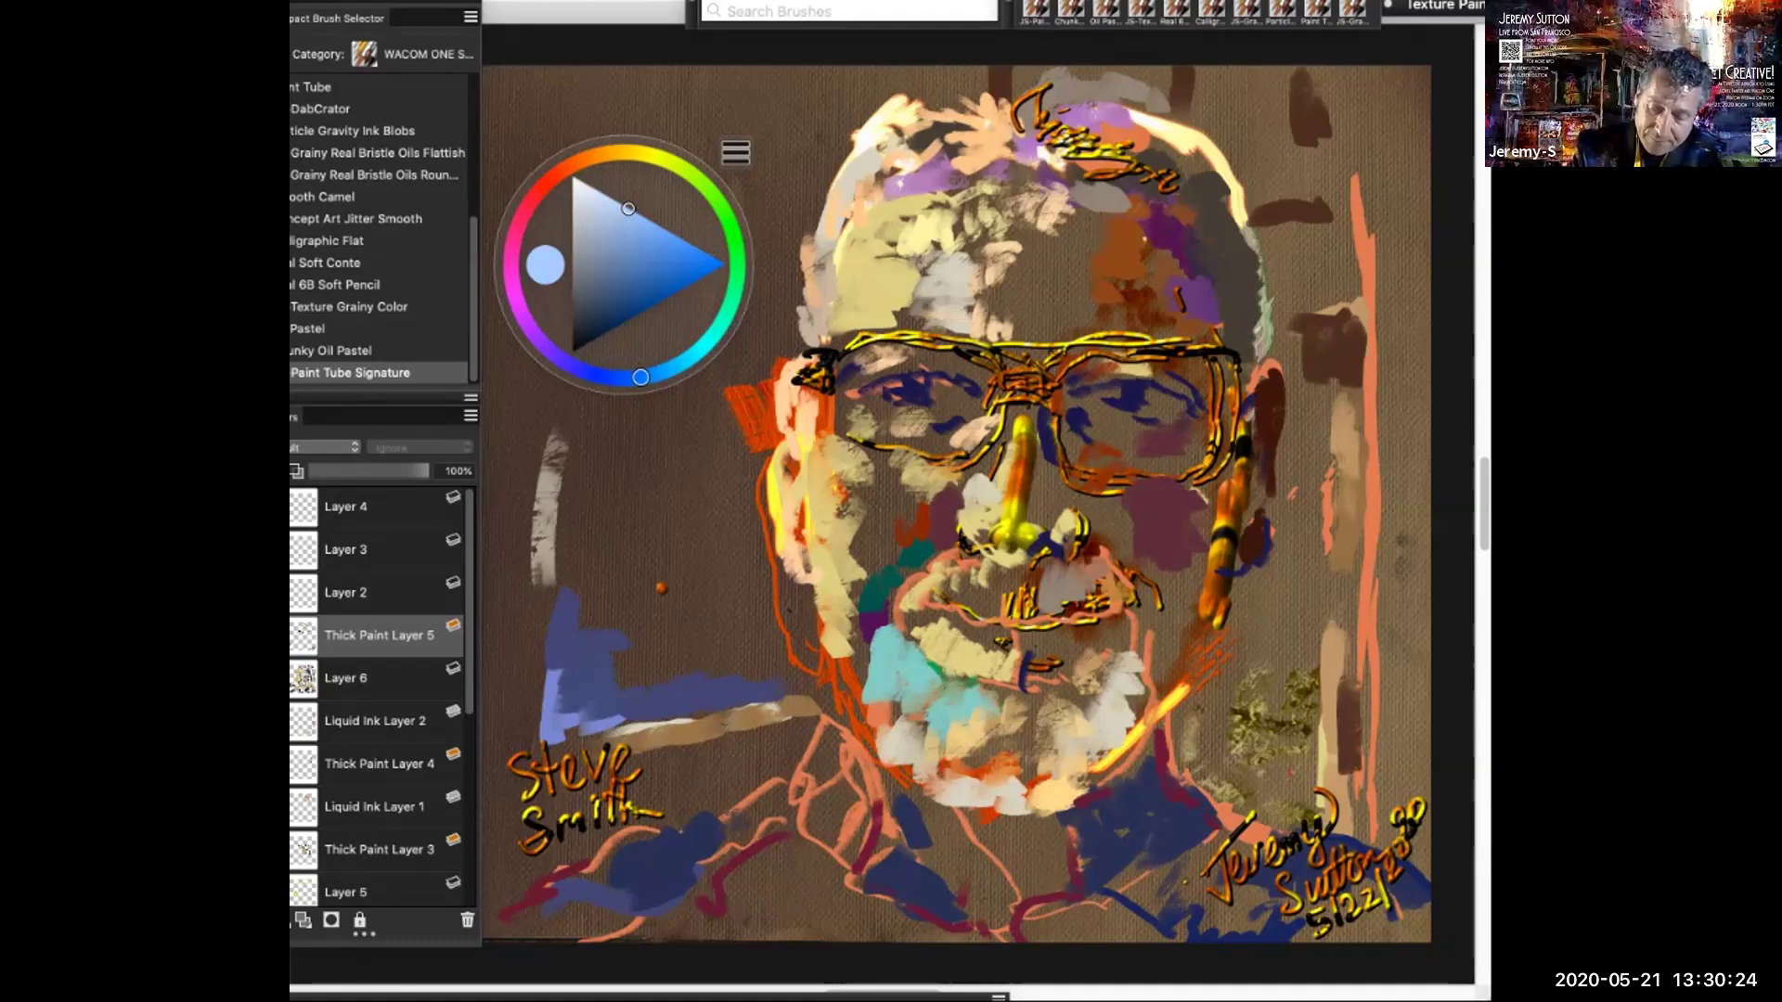
Switch to the Jesus-Regular Thick Bristle brush and paint pale blue patches on both sides of the collar
{"action": "right_click", "coordinate": [1366, 605]}
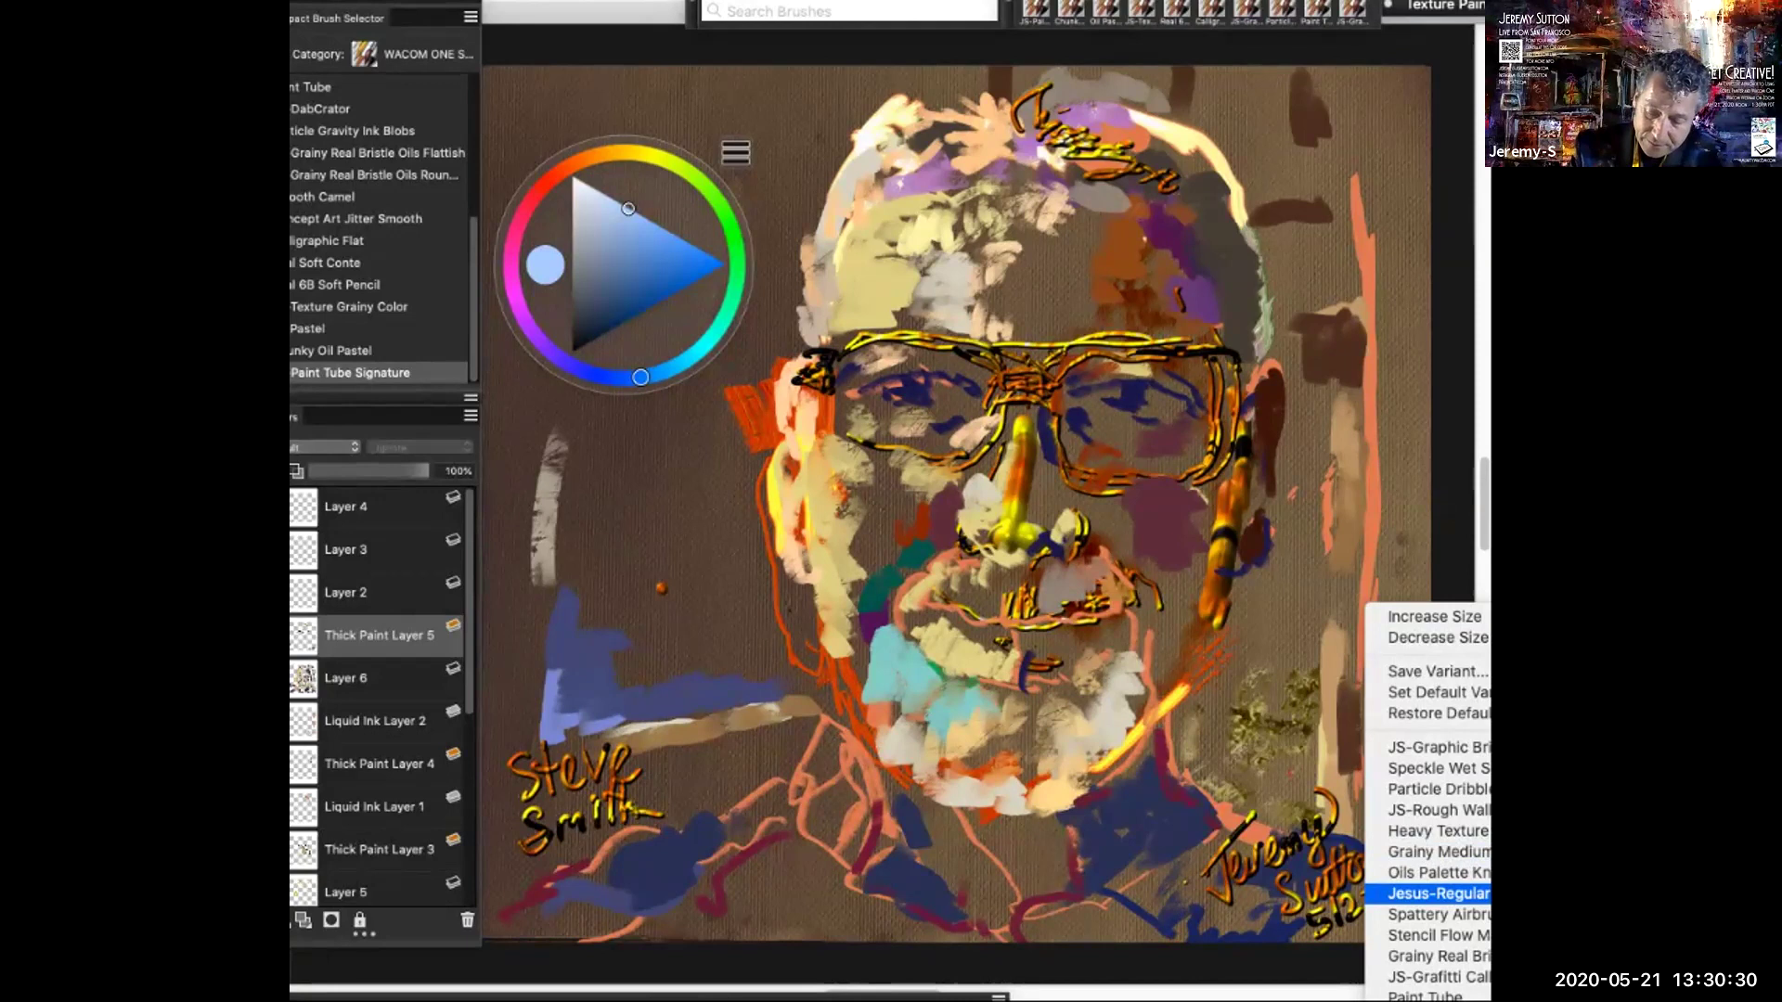
{"action": "left_click", "coordinate": [1436, 894]}
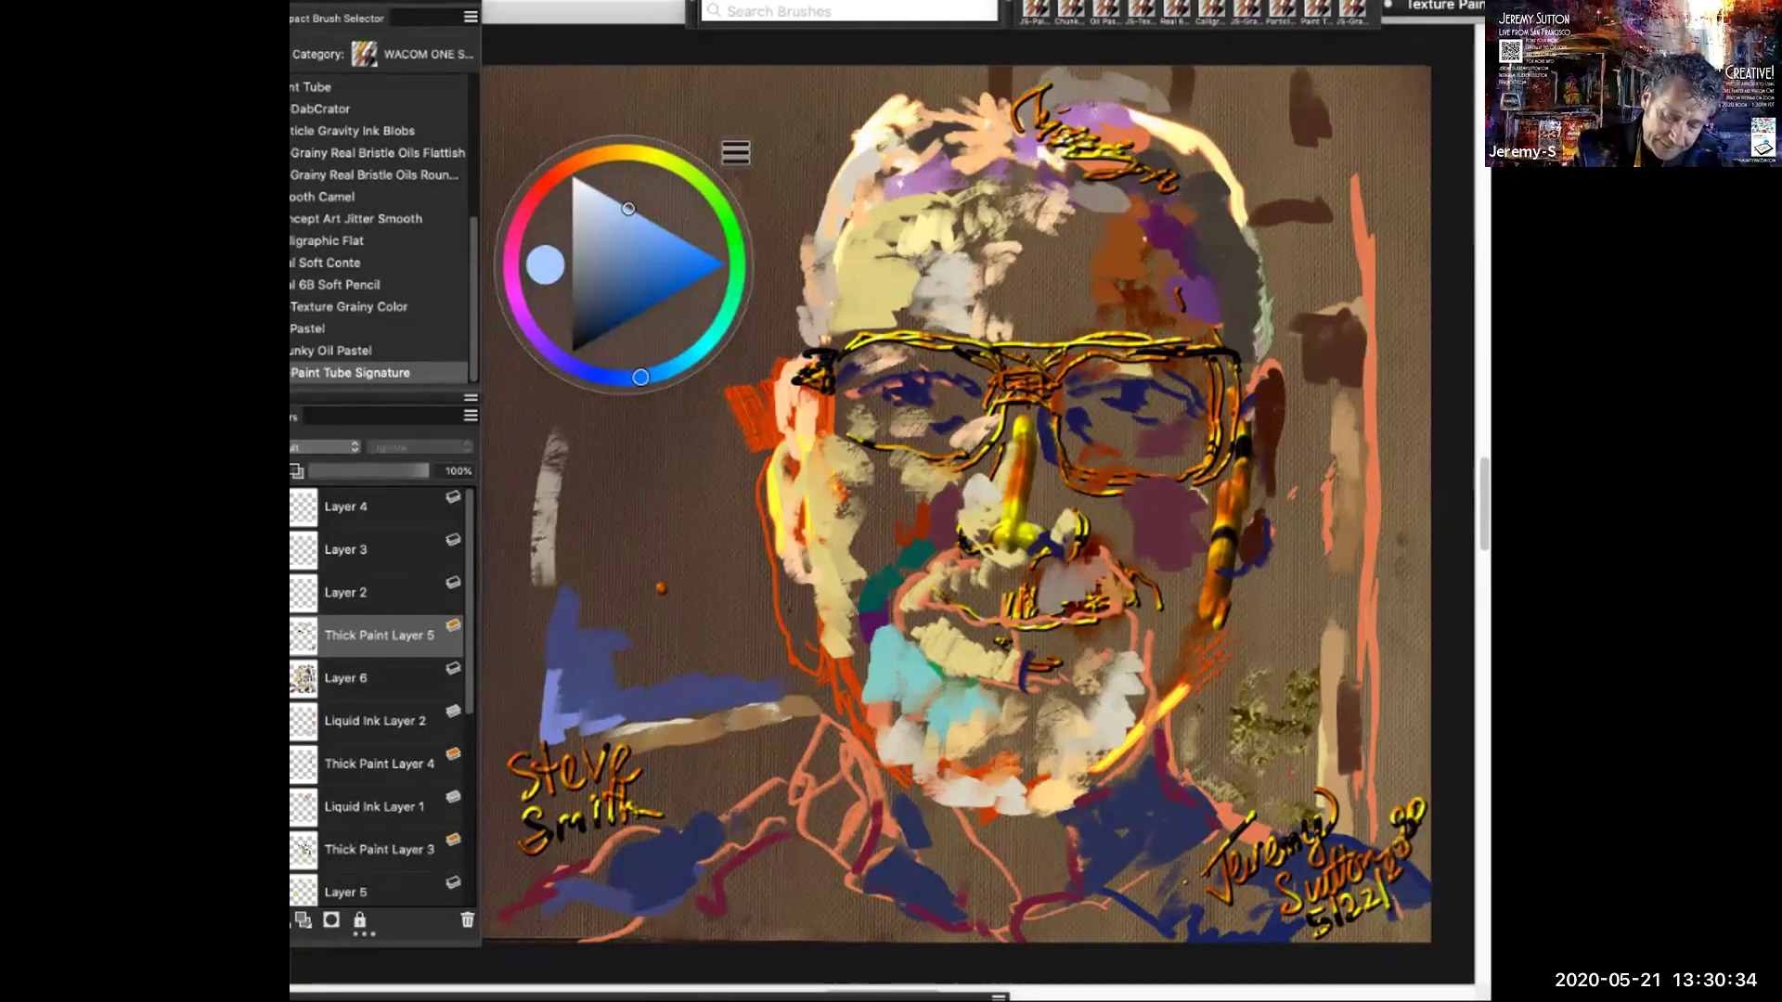
{"action": "mouse_move", "coordinate": [1136, 840]}
{"action": "left_mouse_down"}
{"action": "mouse_move", "coordinate": [1186, 822]}
{"action": "mouse_move", "coordinate": [1197, 797]}
{"action": "left_mouse_up"}
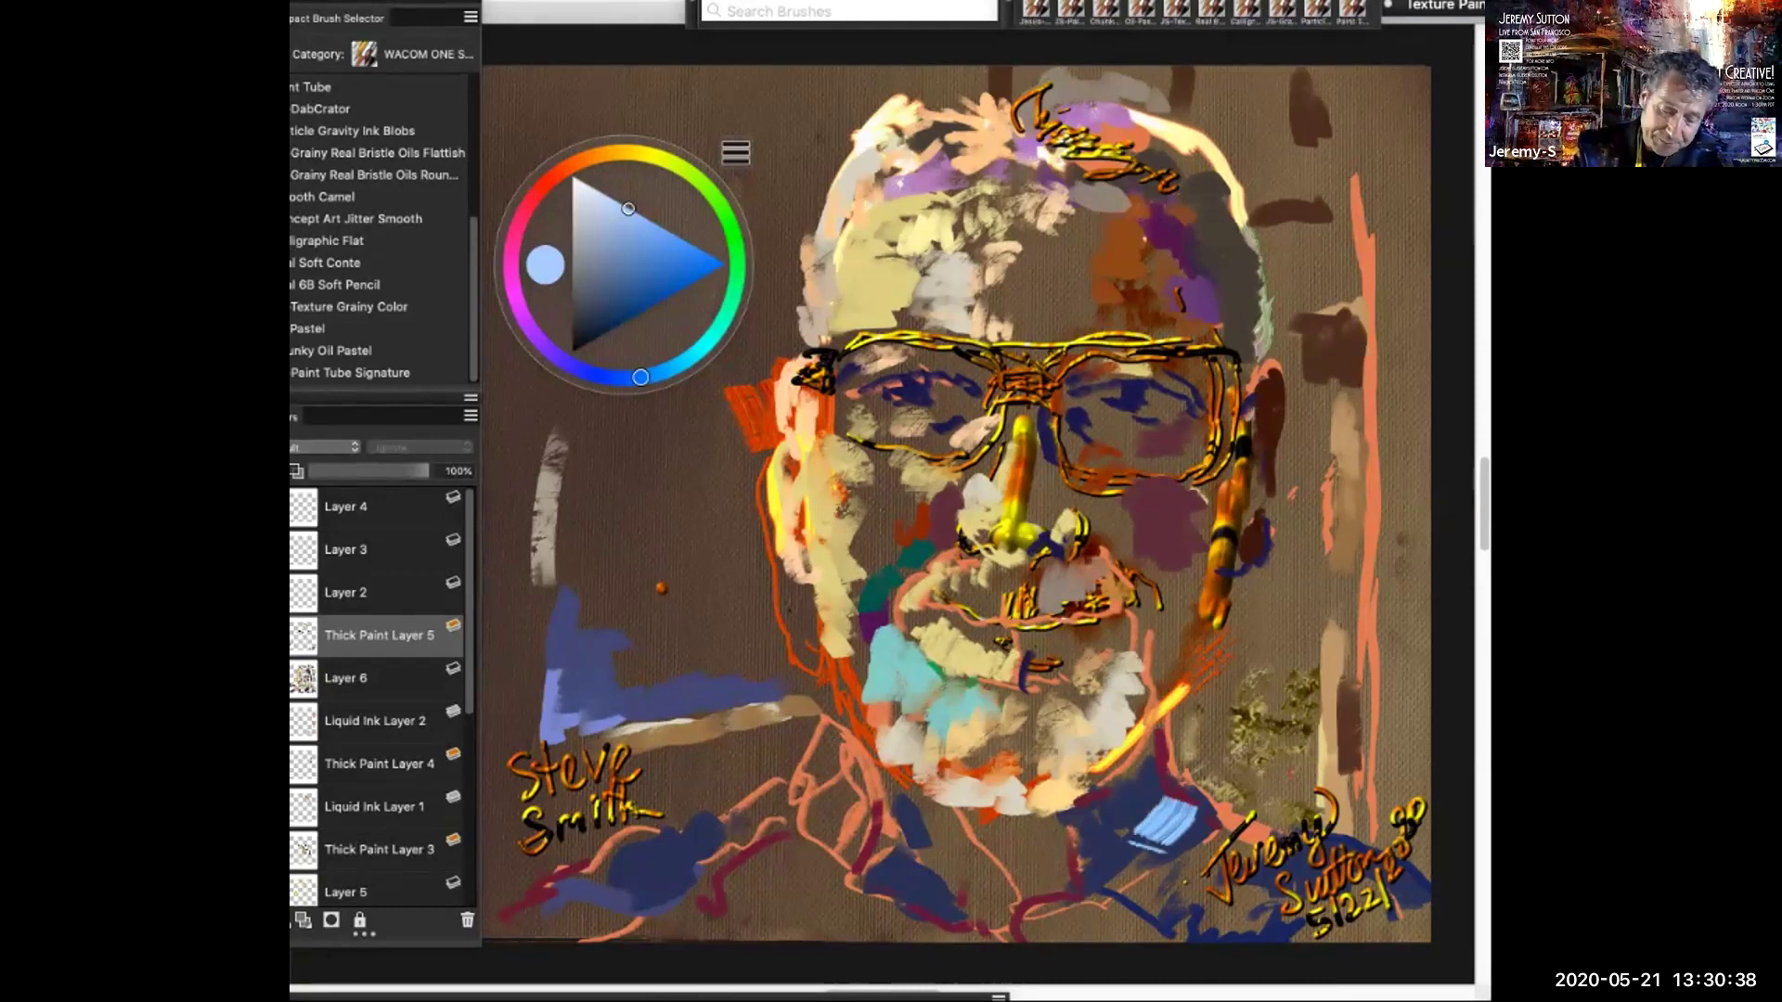
{"action": "left_click_drag", "start_coordinate": [841, 785], "coordinate": [831, 860]}
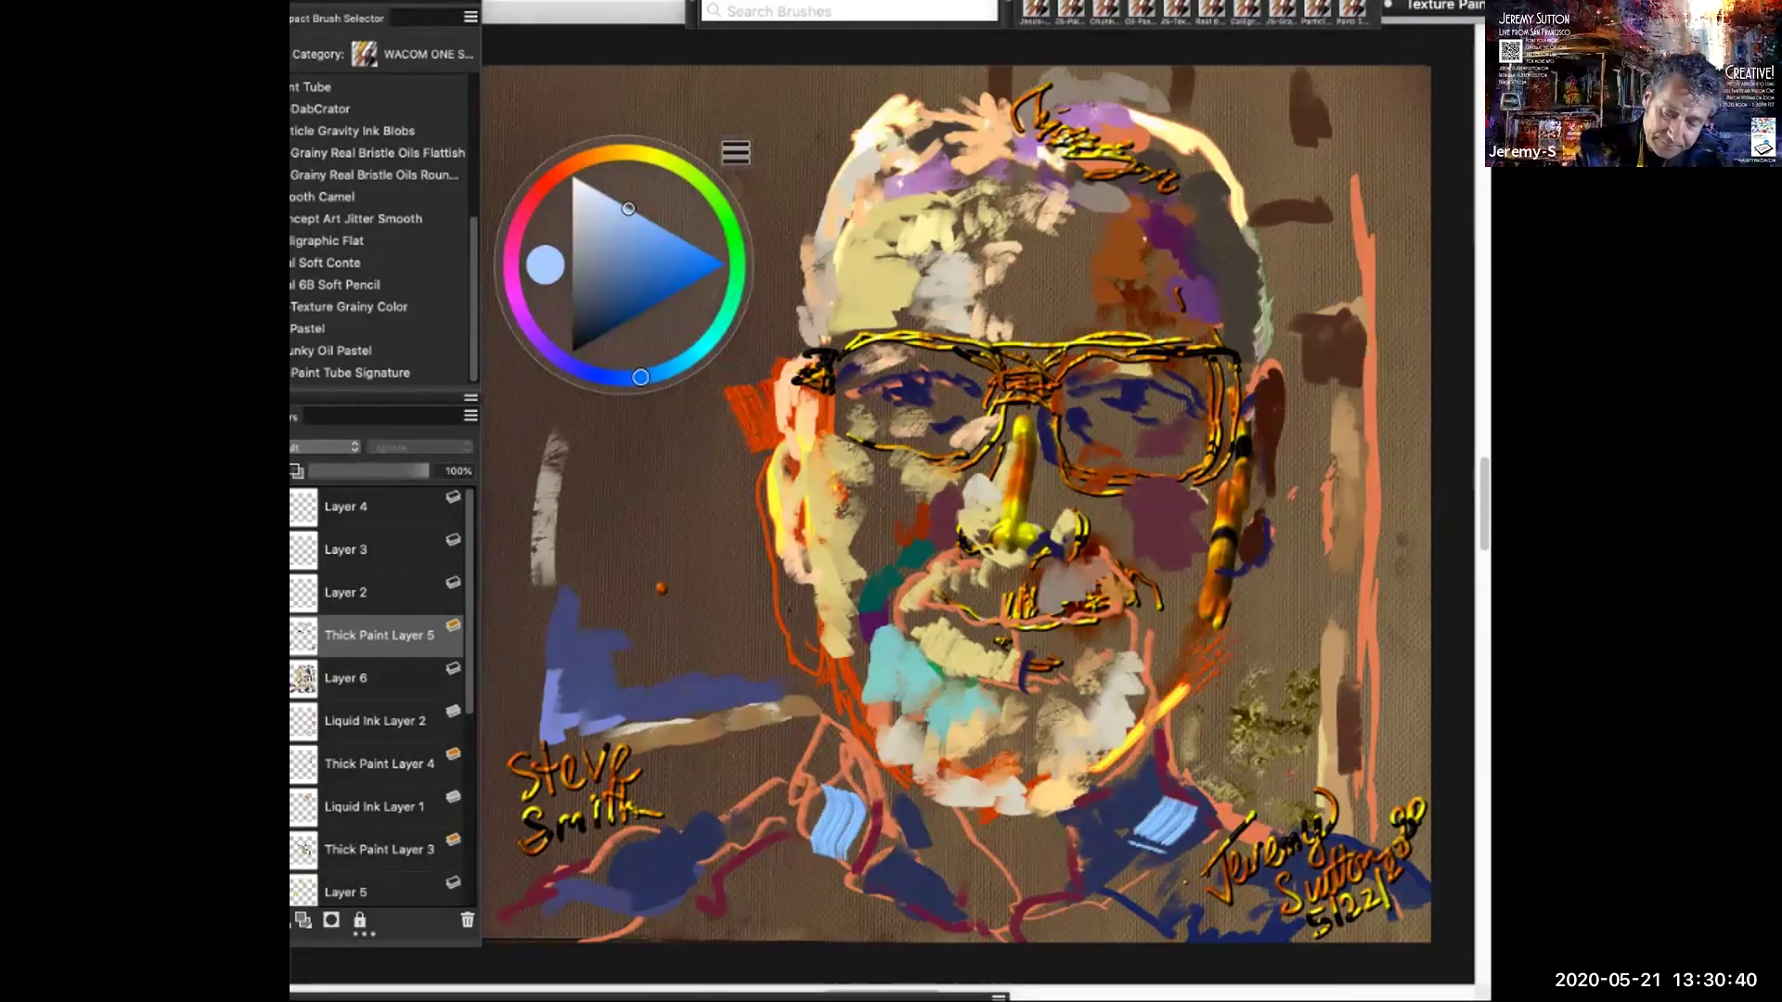
Layer darker blue bristle strokes over the collar patches, mainly on the left side
{"action": "left_click", "coordinate": [621, 297]}
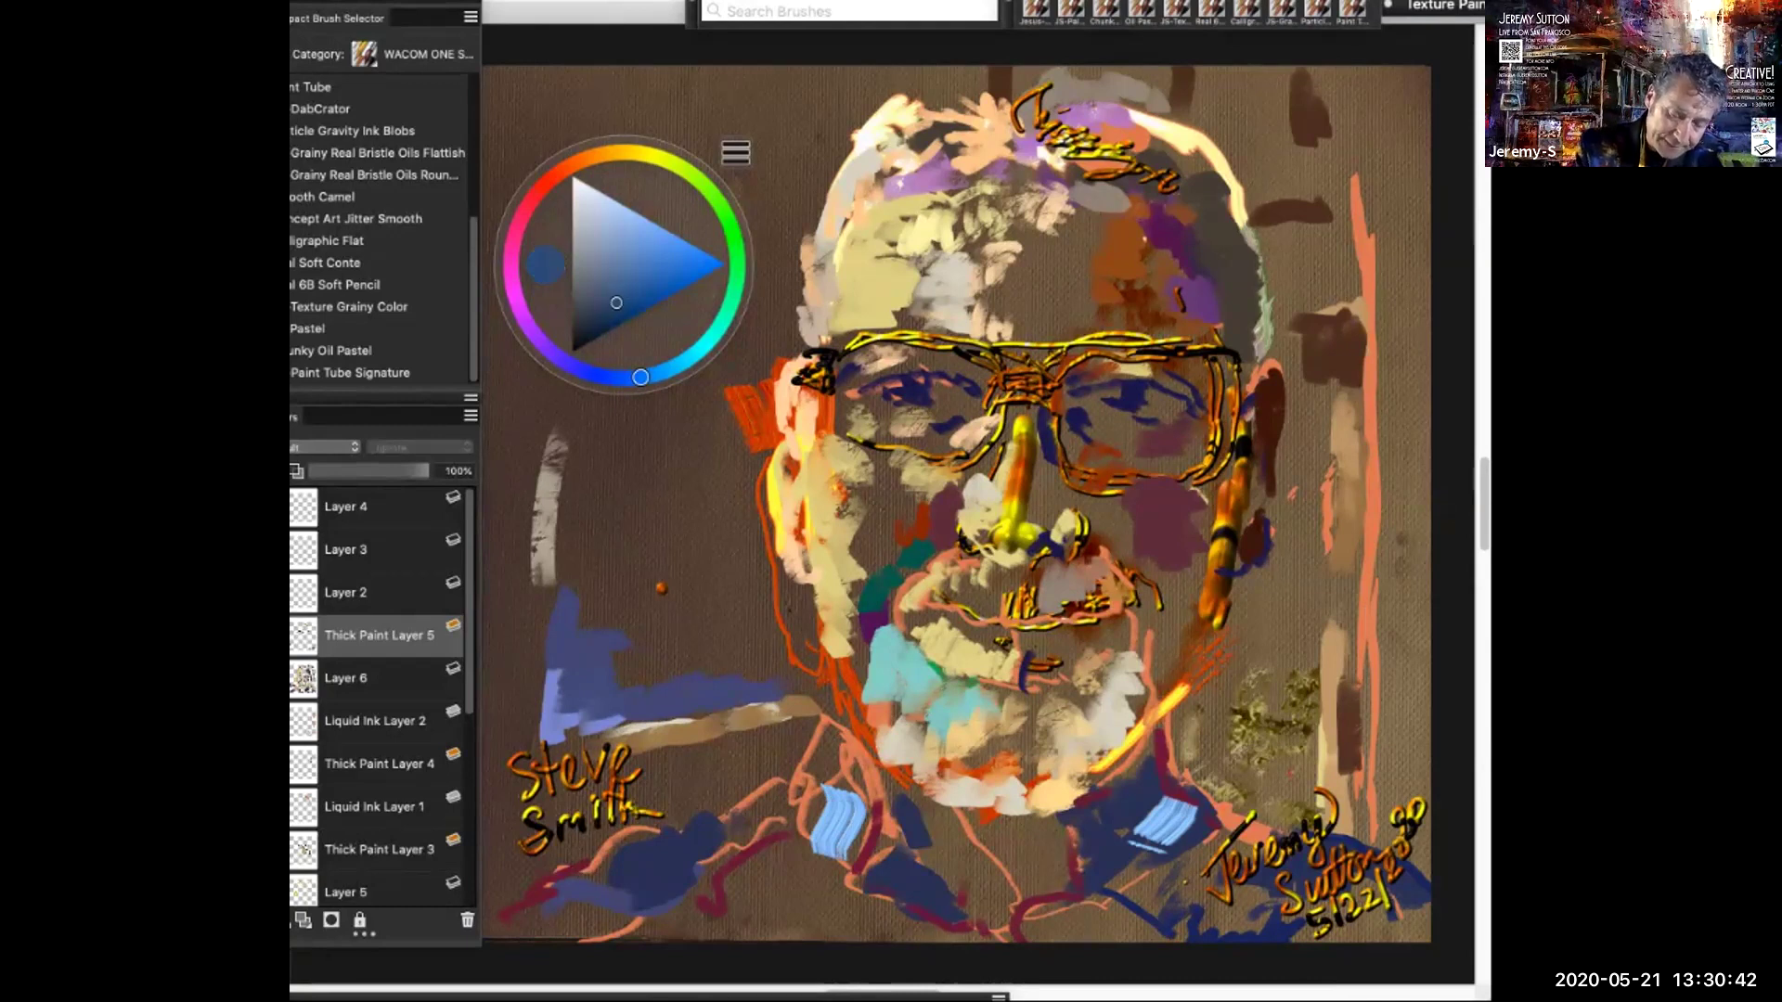
{"action": "mouse_move", "coordinate": [833, 785]}
{"action": "left_mouse_down"}
{"action": "mouse_move", "coordinate": [837, 835]}
{"action": "mouse_move", "coordinate": [865, 852]}
{"action": "left_mouse_up"}
{"action": "left_click_drag", "start_coordinate": [1136, 841], "coordinate": [1166, 848]}
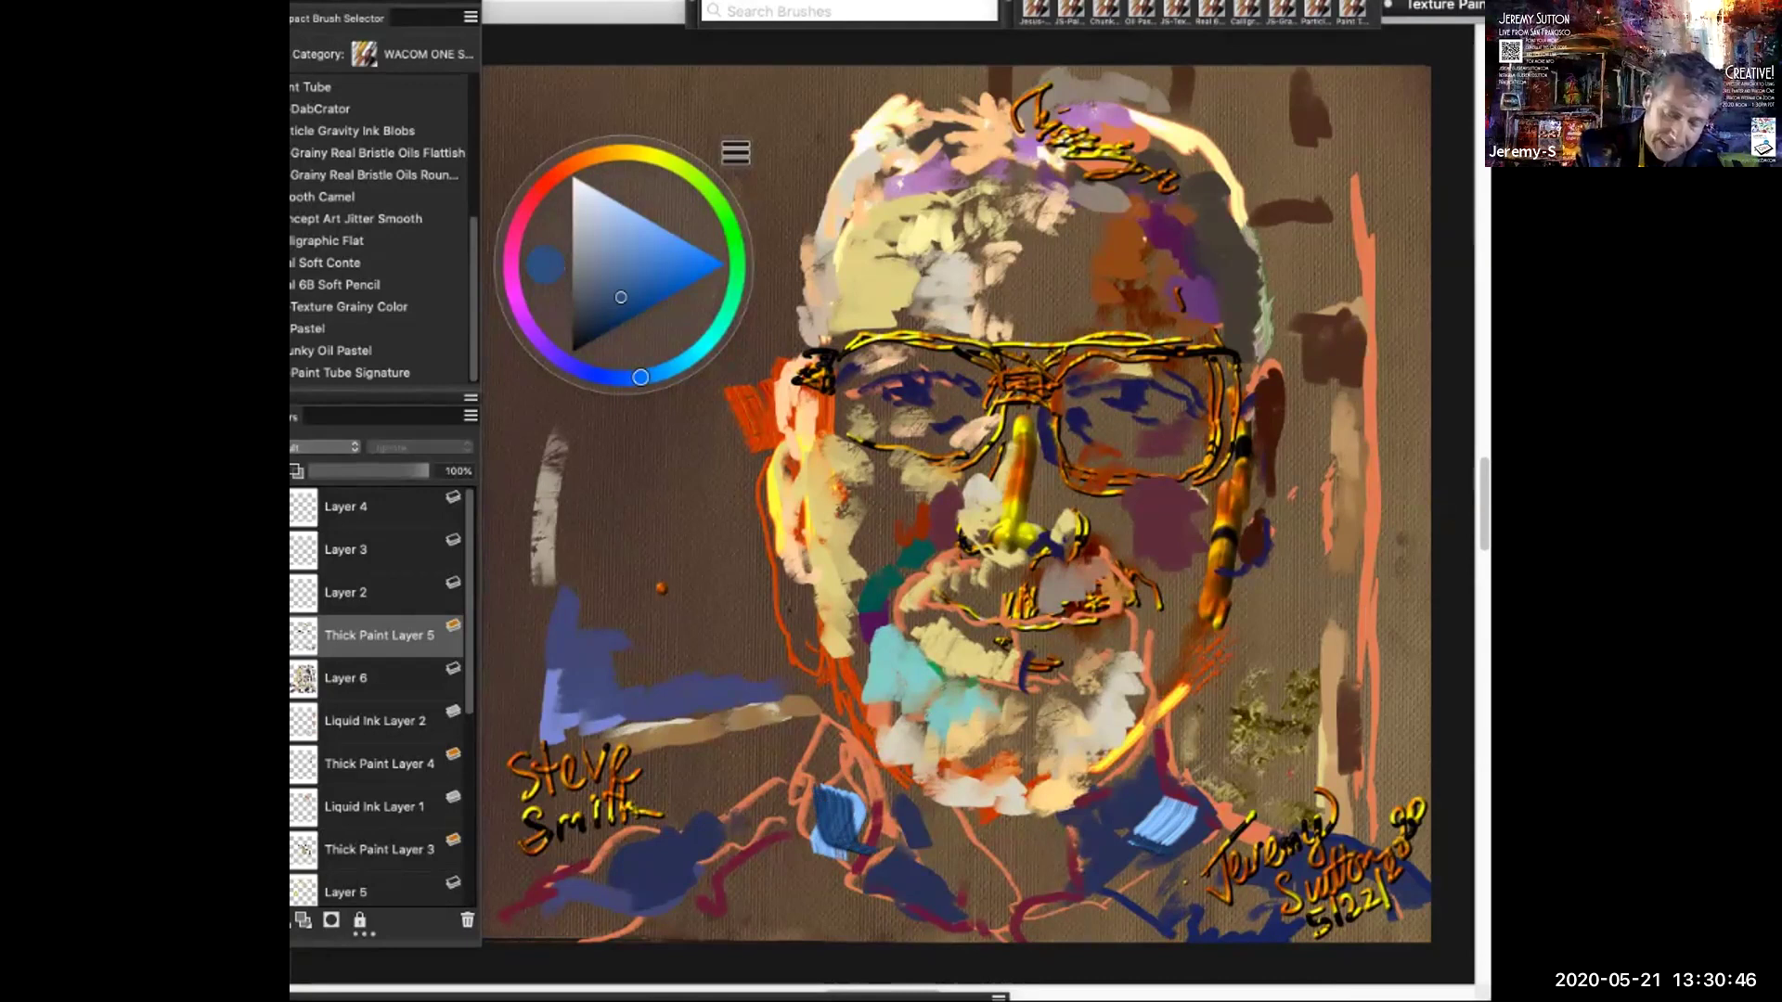
{"action": "left_click_drag", "start_coordinate": [812, 754], "coordinate": [872, 827]}
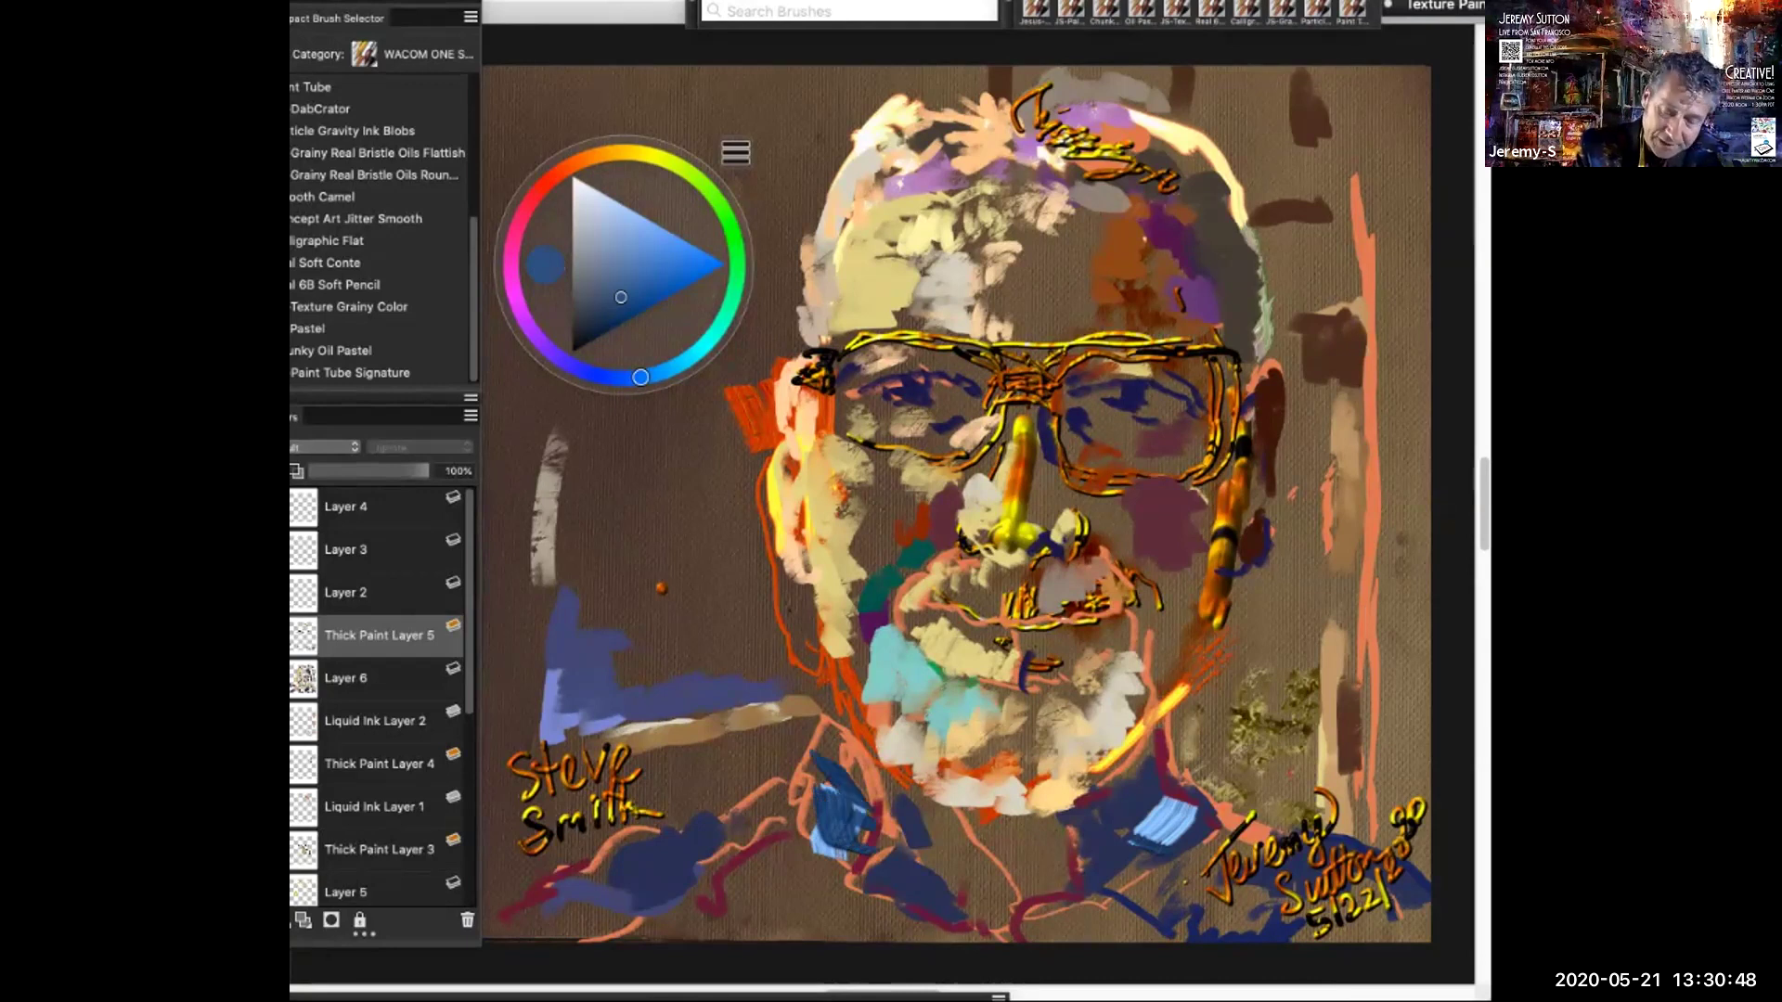
Paint medium bright blue bristle strokes over the left shoulder and lower shirt front
{"action": "left_click", "coordinate": [659, 275]}
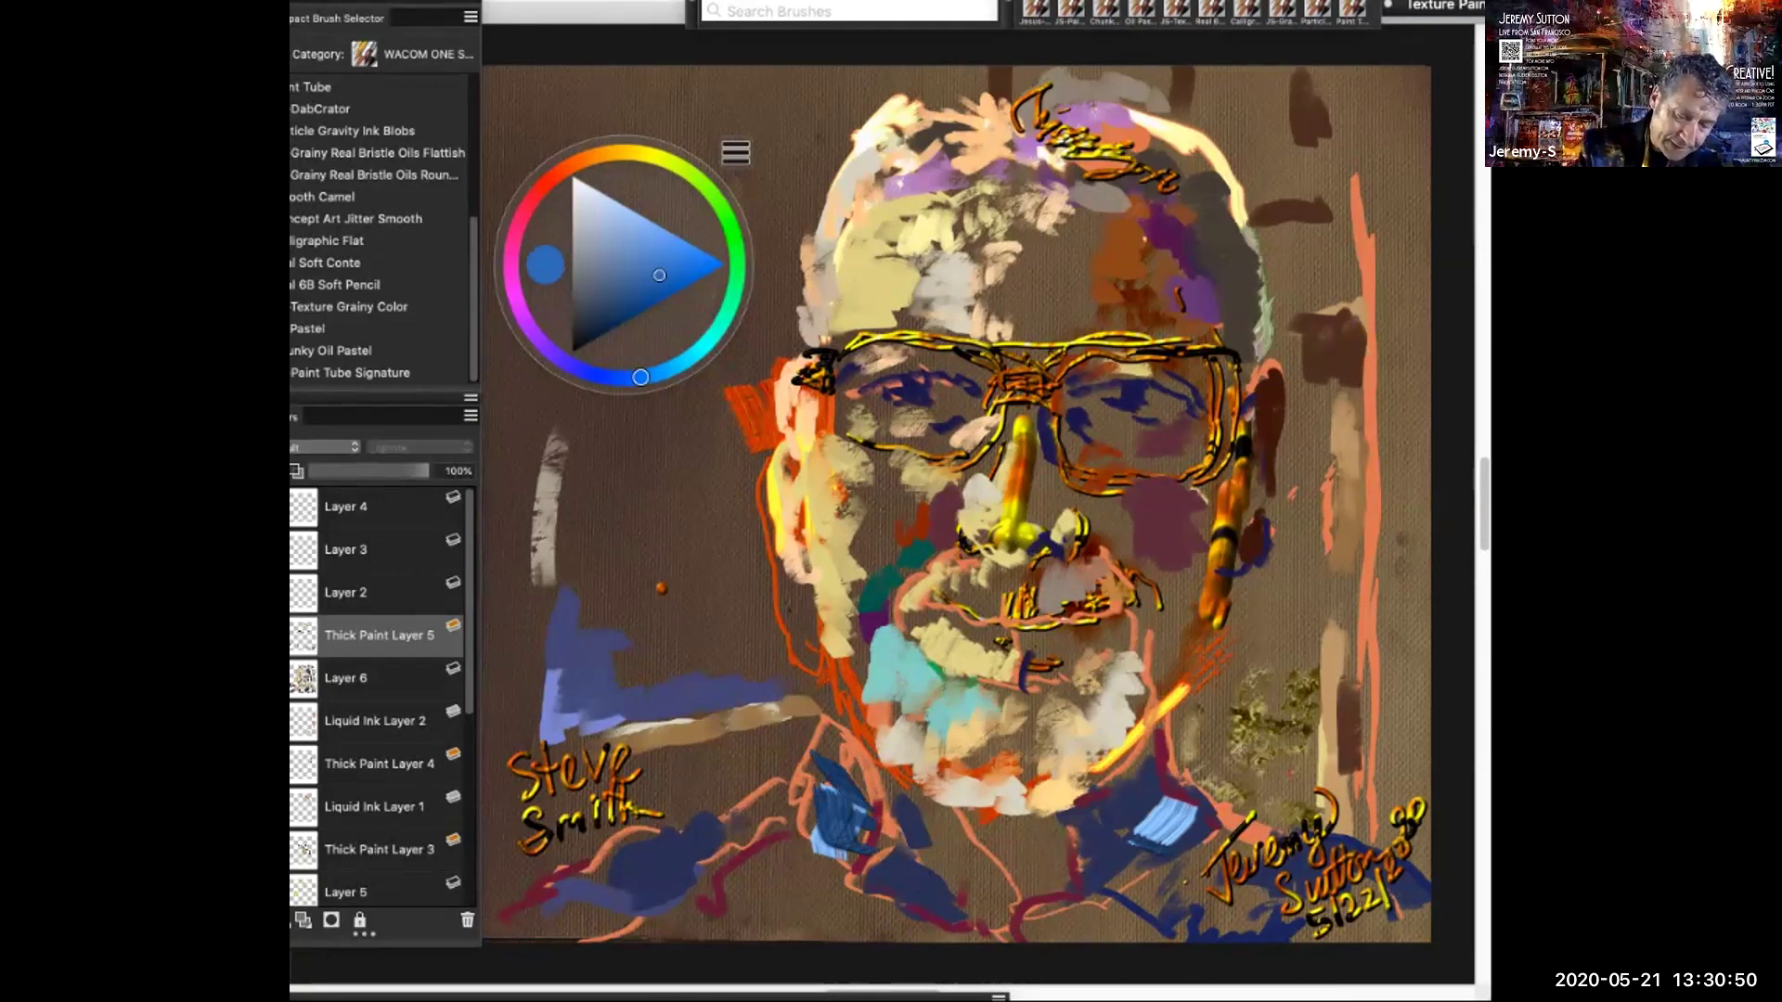
{"action": "mouse_move", "coordinate": [780, 818]}
{"action": "left_mouse_down"}
{"action": "mouse_move", "coordinate": [760, 834]}
{"action": "mouse_move", "coordinate": [807, 863]}
{"action": "mouse_move", "coordinate": [734, 884]}
{"action": "left_mouse_up"}
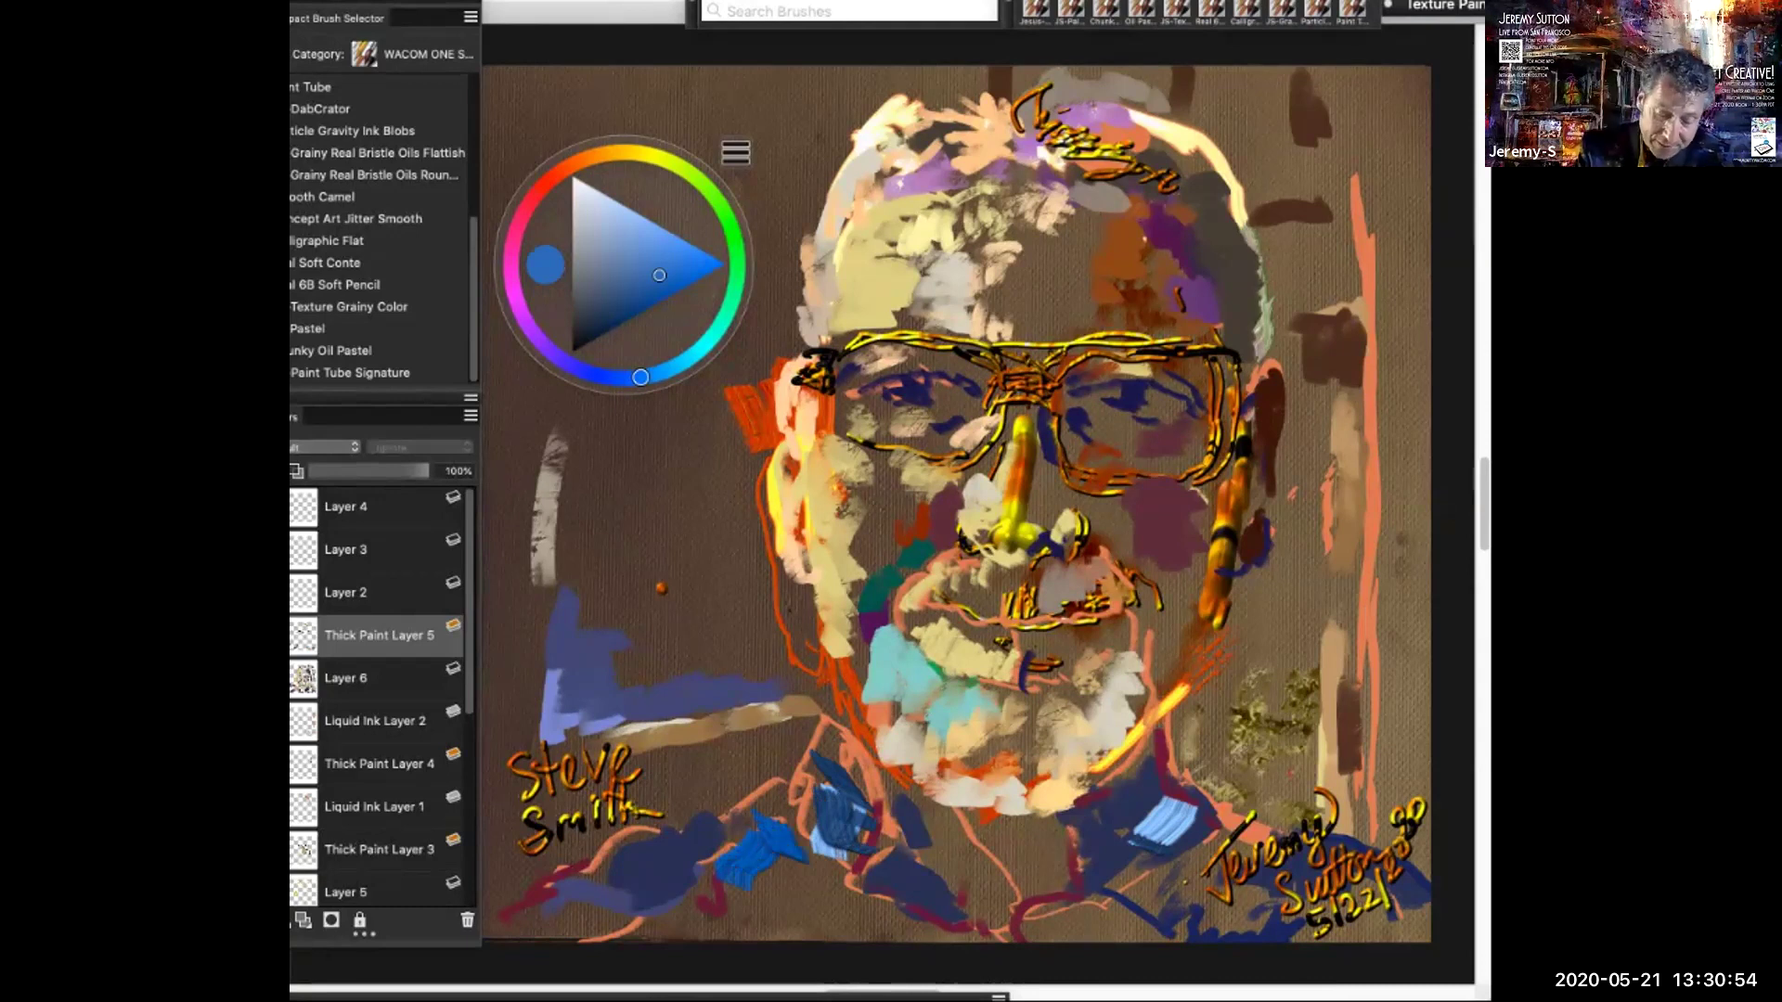
{"action": "left_click_drag", "start_coordinate": [793, 876], "coordinate": [875, 916]}
{"action": "left_click_drag", "start_coordinate": [812, 915], "coordinate": [853, 942]}
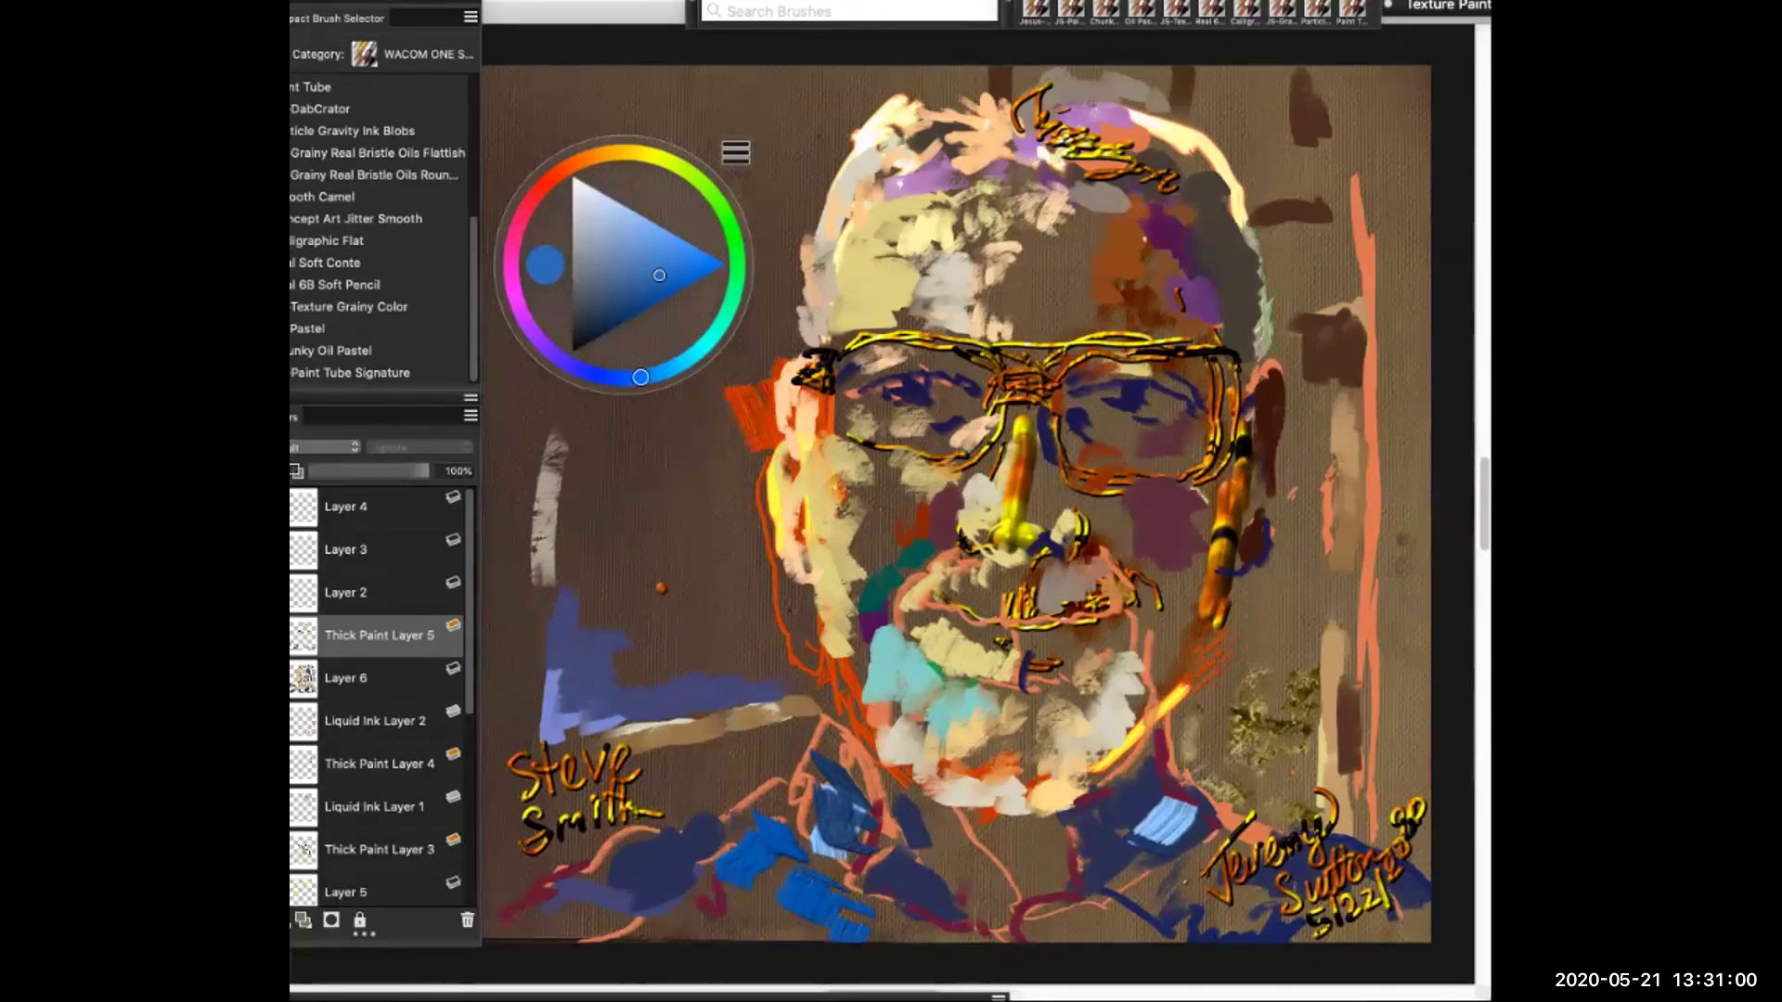
Paint pale blue bristle highlights down the left side of the beard and lighten the paint colour slightly
{"action": "left_click_drag", "start_coordinate": [613, 214], "coordinate": [613, 200]}
{"action": "mouse_move", "coordinate": [894, 704]}
{"action": "left_mouse_down"}
{"action": "mouse_move", "coordinate": [937, 741]}
{"action": "mouse_move", "coordinate": [930, 767]}
{"action": "mouse_move", "coordinate": [956, 800]}
{"action": "left_mouse_up"}
{"action": "left_click_drag", "start_coordinate": [872, 665], "coordinate": [895, 683]}
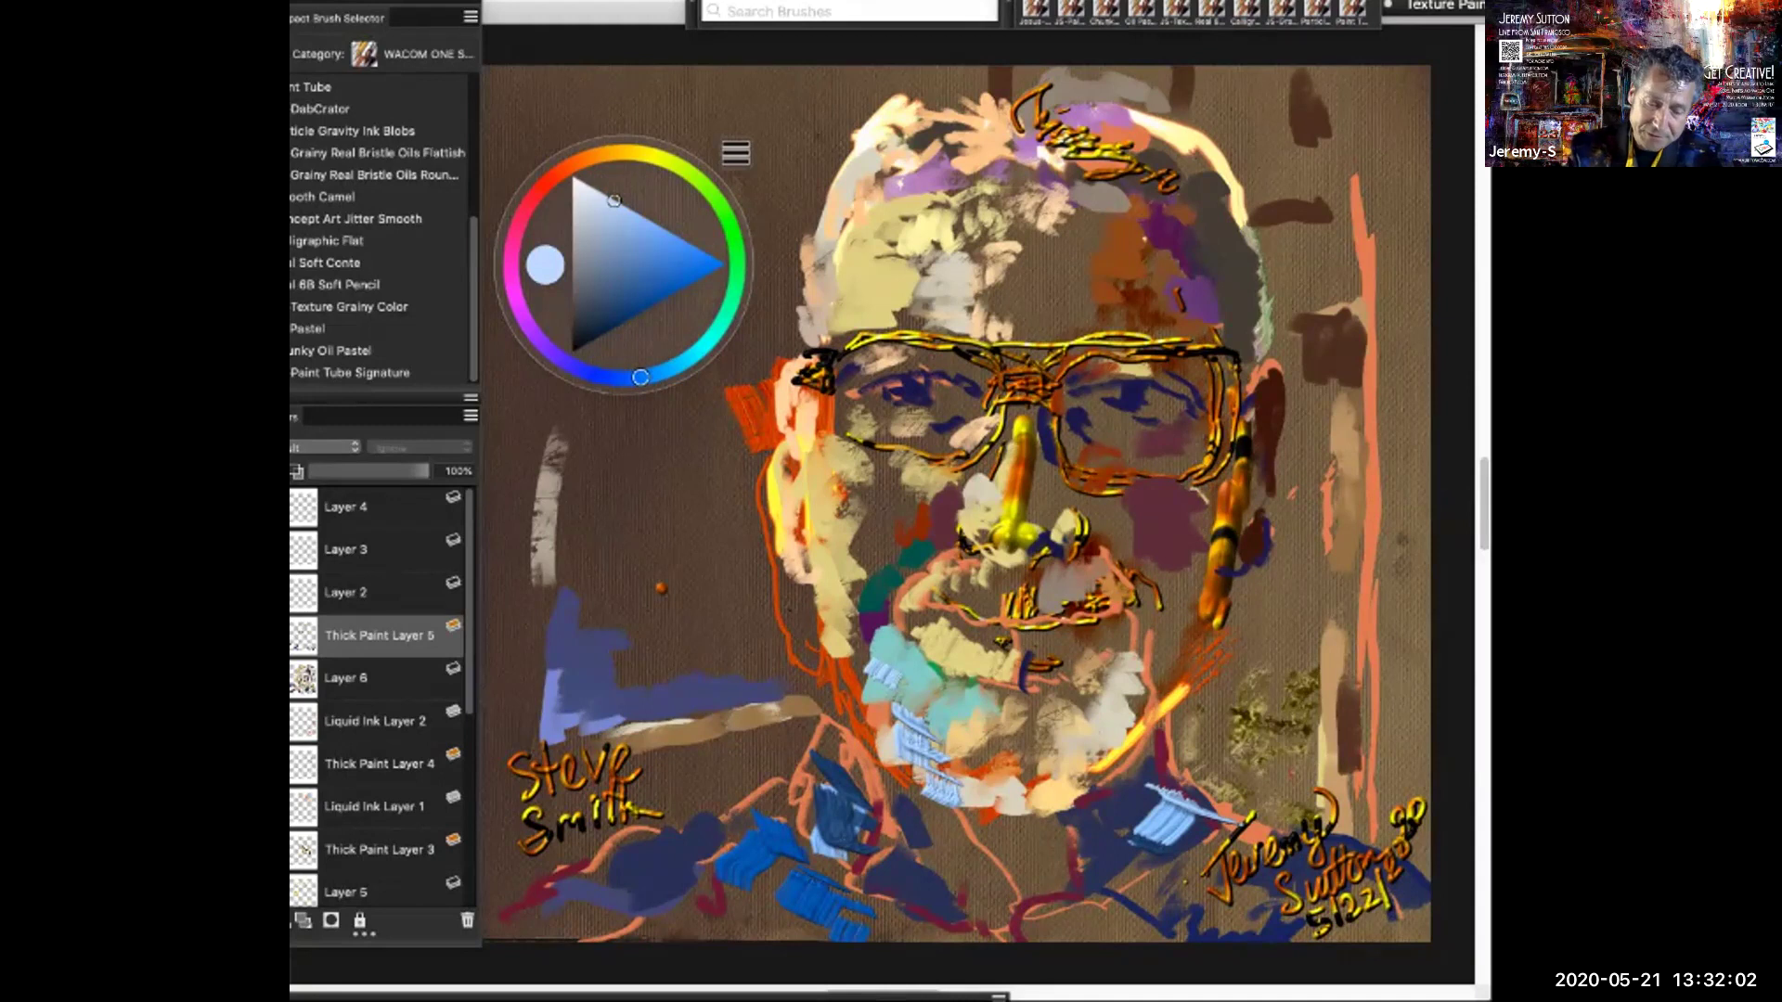
{"action": "left_click_drag", "start_coordinate": [614, 200], "coordinate": [609, 197]}
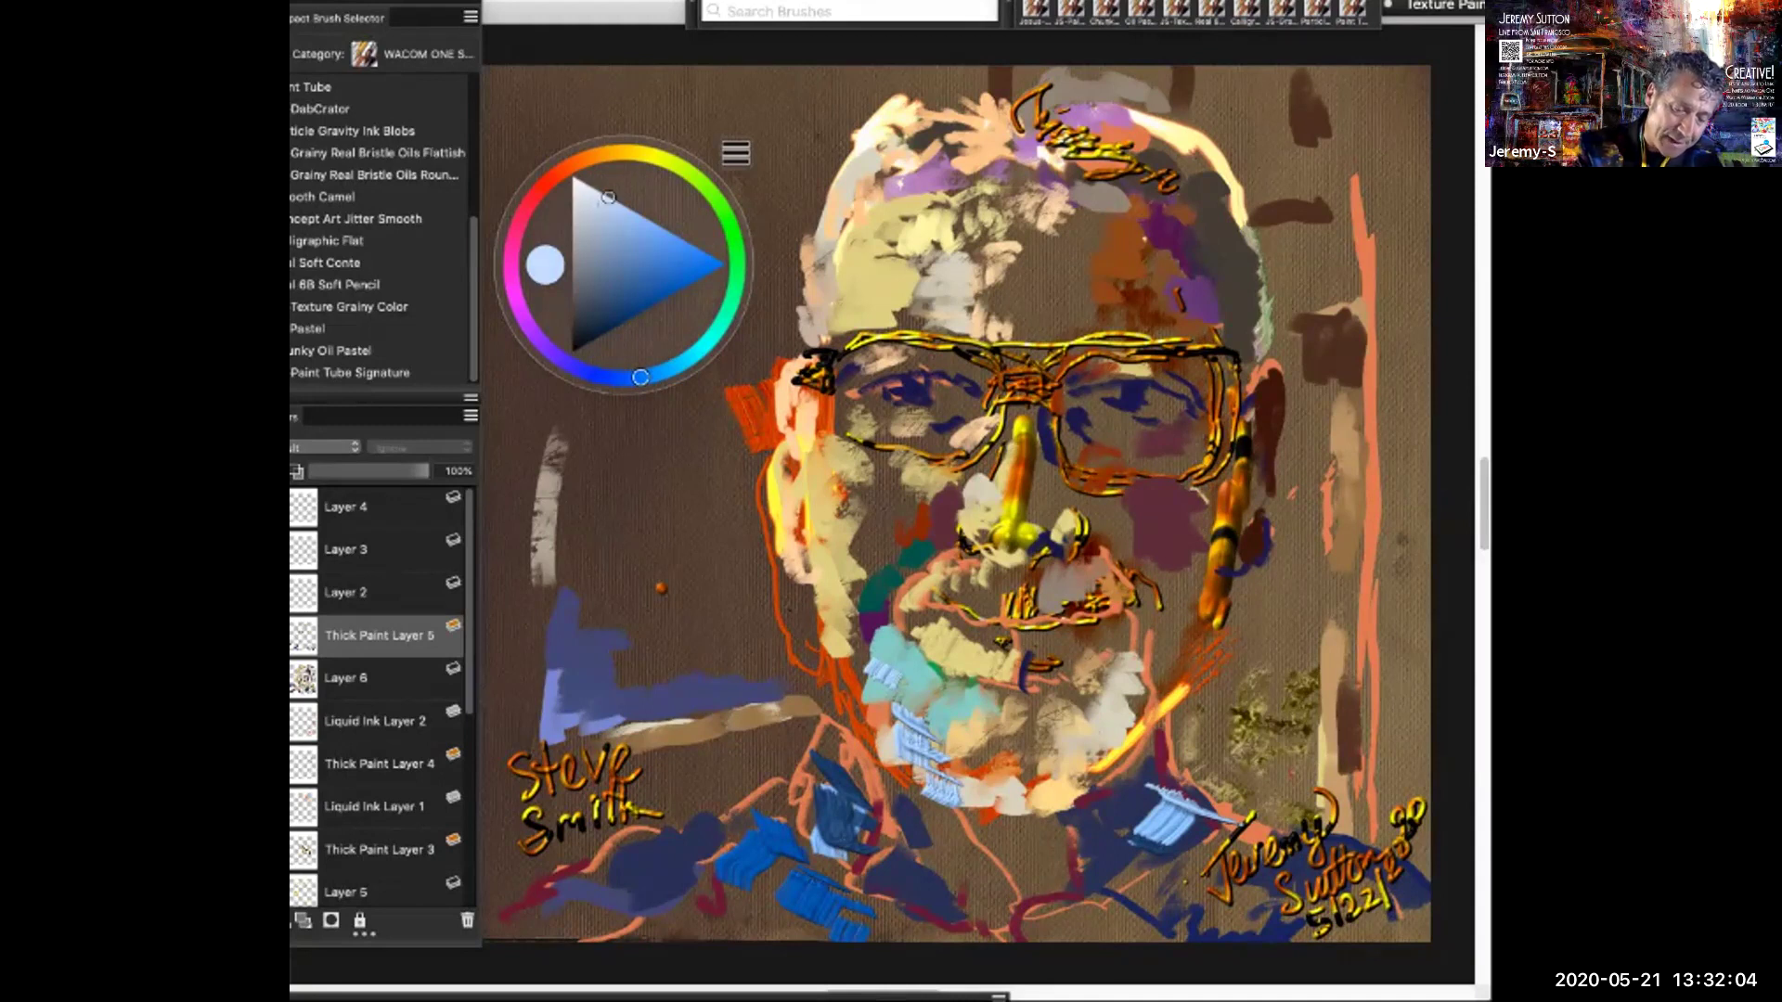
Paint pale cream and grey-beige bristle strokes over the hair on the right side of the head
{"action": "left_click", "coordinate": [602, 154]}
{"action": "left_click_drag", "start_coordinate": [1200, 199], "coordinate": [1240, 245]}
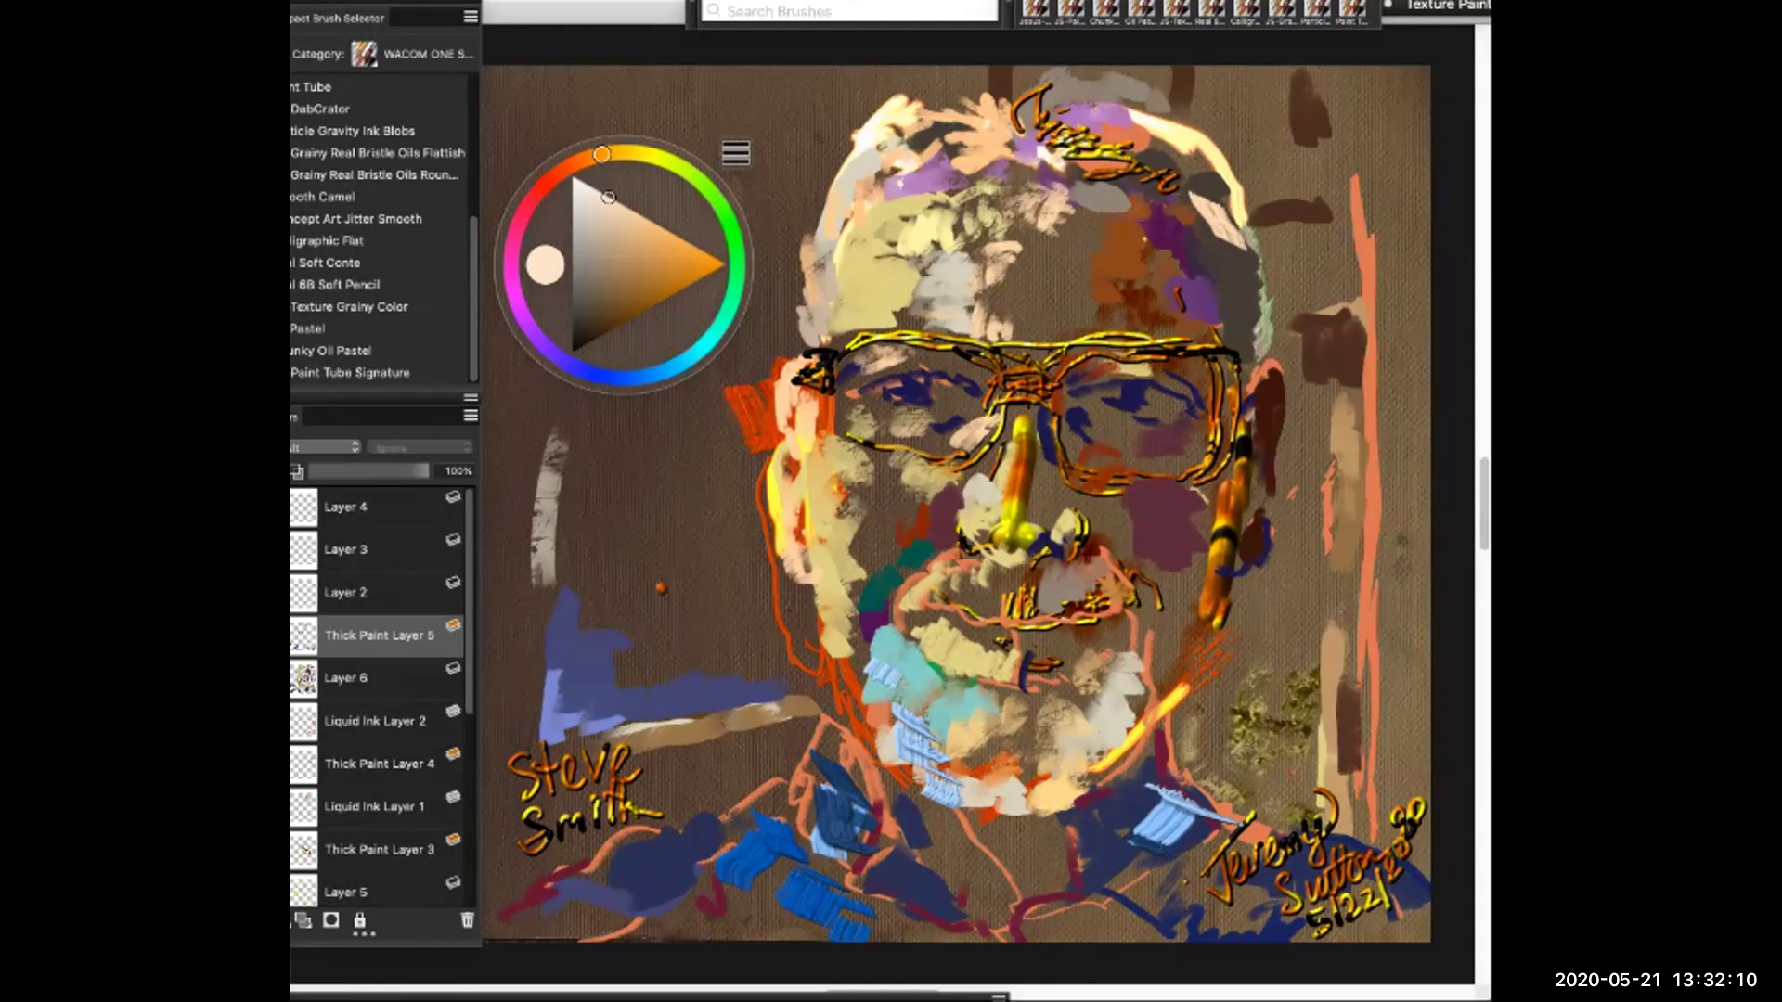
{"action": "left_click_drag", "start_coordinate": [608, 196], "coordinate": [588, 245]}
{"action": "mouse_move", "coordinate": [1219, 245]}
{"action": "left_mouse_down"}
{"action": "mouse_move", "coordinate": [1272, 262]}
{"action": "mouse_move", "coordinate": [1266, 308]}
{"action": "mouse_move", "coordinate": [1234, 320]}
{"action": "left_mouse_up"}
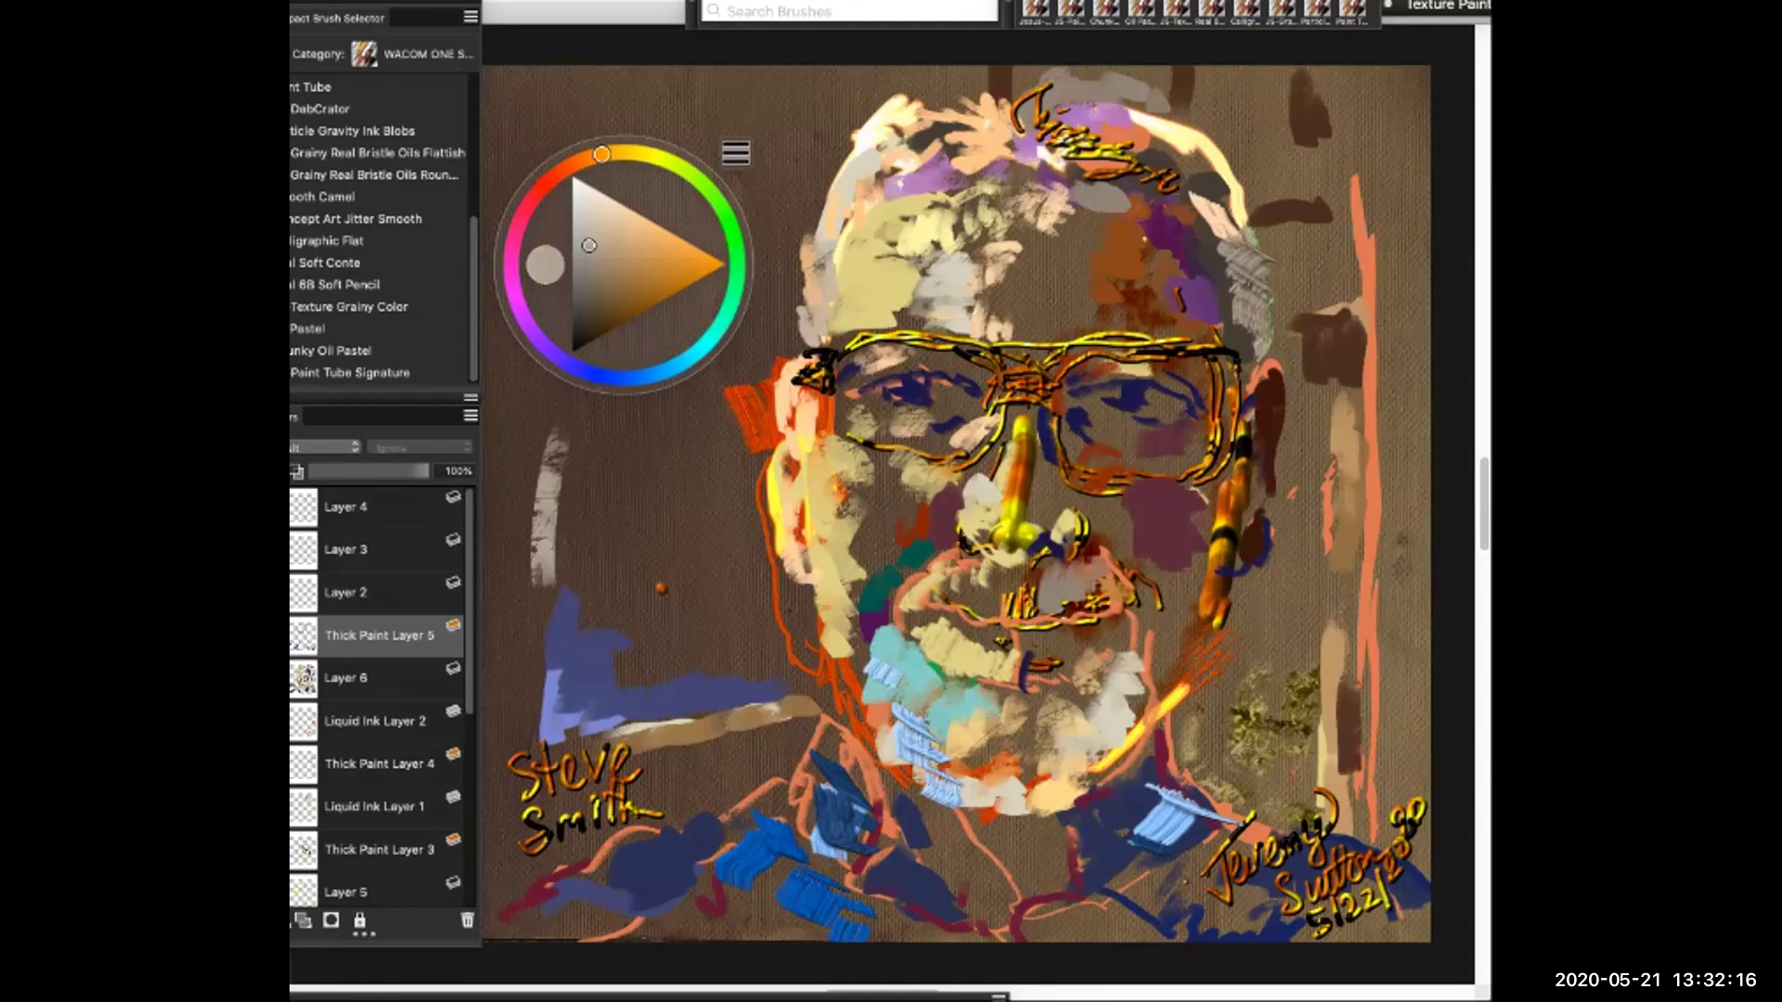
{"action": "left_click_drag", "start_coordinate": [1209, 165], "coordinate": [1173, 206]}
{"action": "mouse_move", "coordinate": [1194, 146]}
{"action": "left_mouse_down"}
{"action": "mouse_move", "coordinate": [1155, 140]}
{"action": "mouse_move", "coordinate": [1169, 162]}
{"action": "mouse_move", "coordinate": [1225, 164]}
{"action": "left_mouse_up"}
Paint thick pale cream bristle strokes over the hair at the crown and down the left side of the head
{"action": "left_click", "coordinate": [624, 230]}
{"action": "left_click_drag", "start_coordinate": [623, 228], "coordinate": [639, 214]}
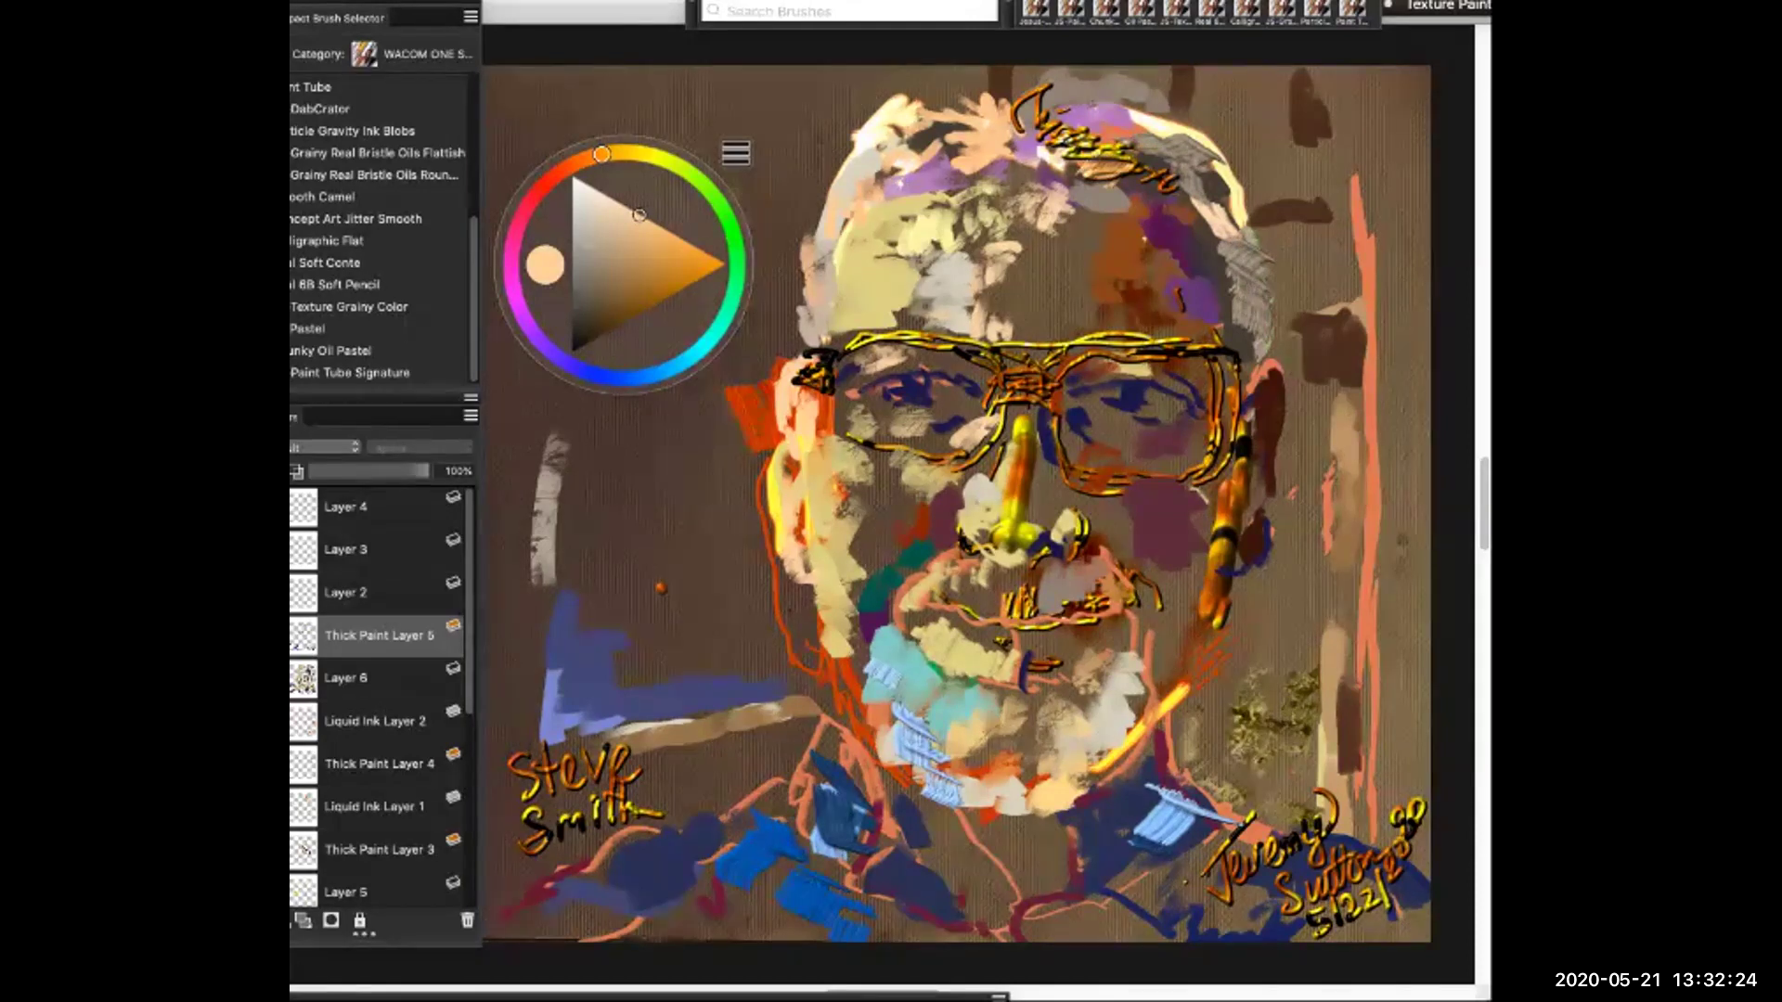
{"action": "left_click_drag", "start_coordinate": [597, 212], "coordinate": [603, 194]}
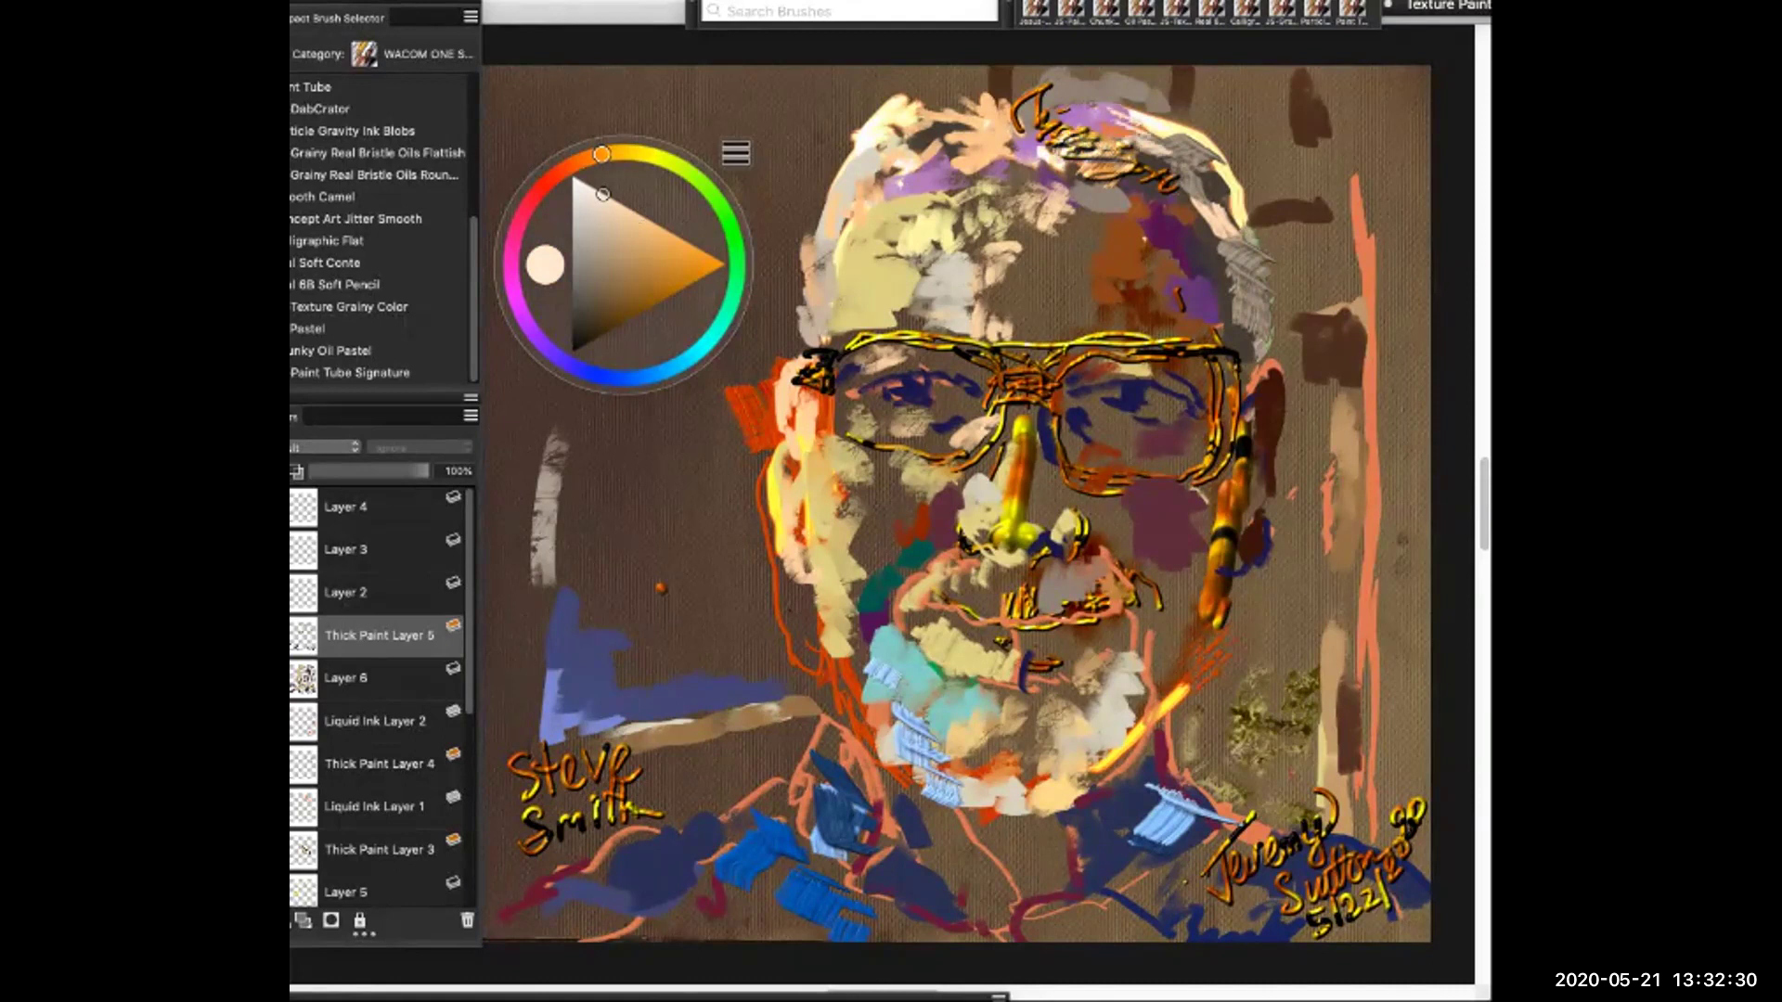
{"action": "mouse_move", "coordinate": [1008, 141]}
{"action": "left_mouse_down"}
{"action": "mouse_move", "coordinate": [1028, 98]}
{"action": "mouse_move", "coordinate": [1099, 80]}
{"action": "left_mouse_up"}
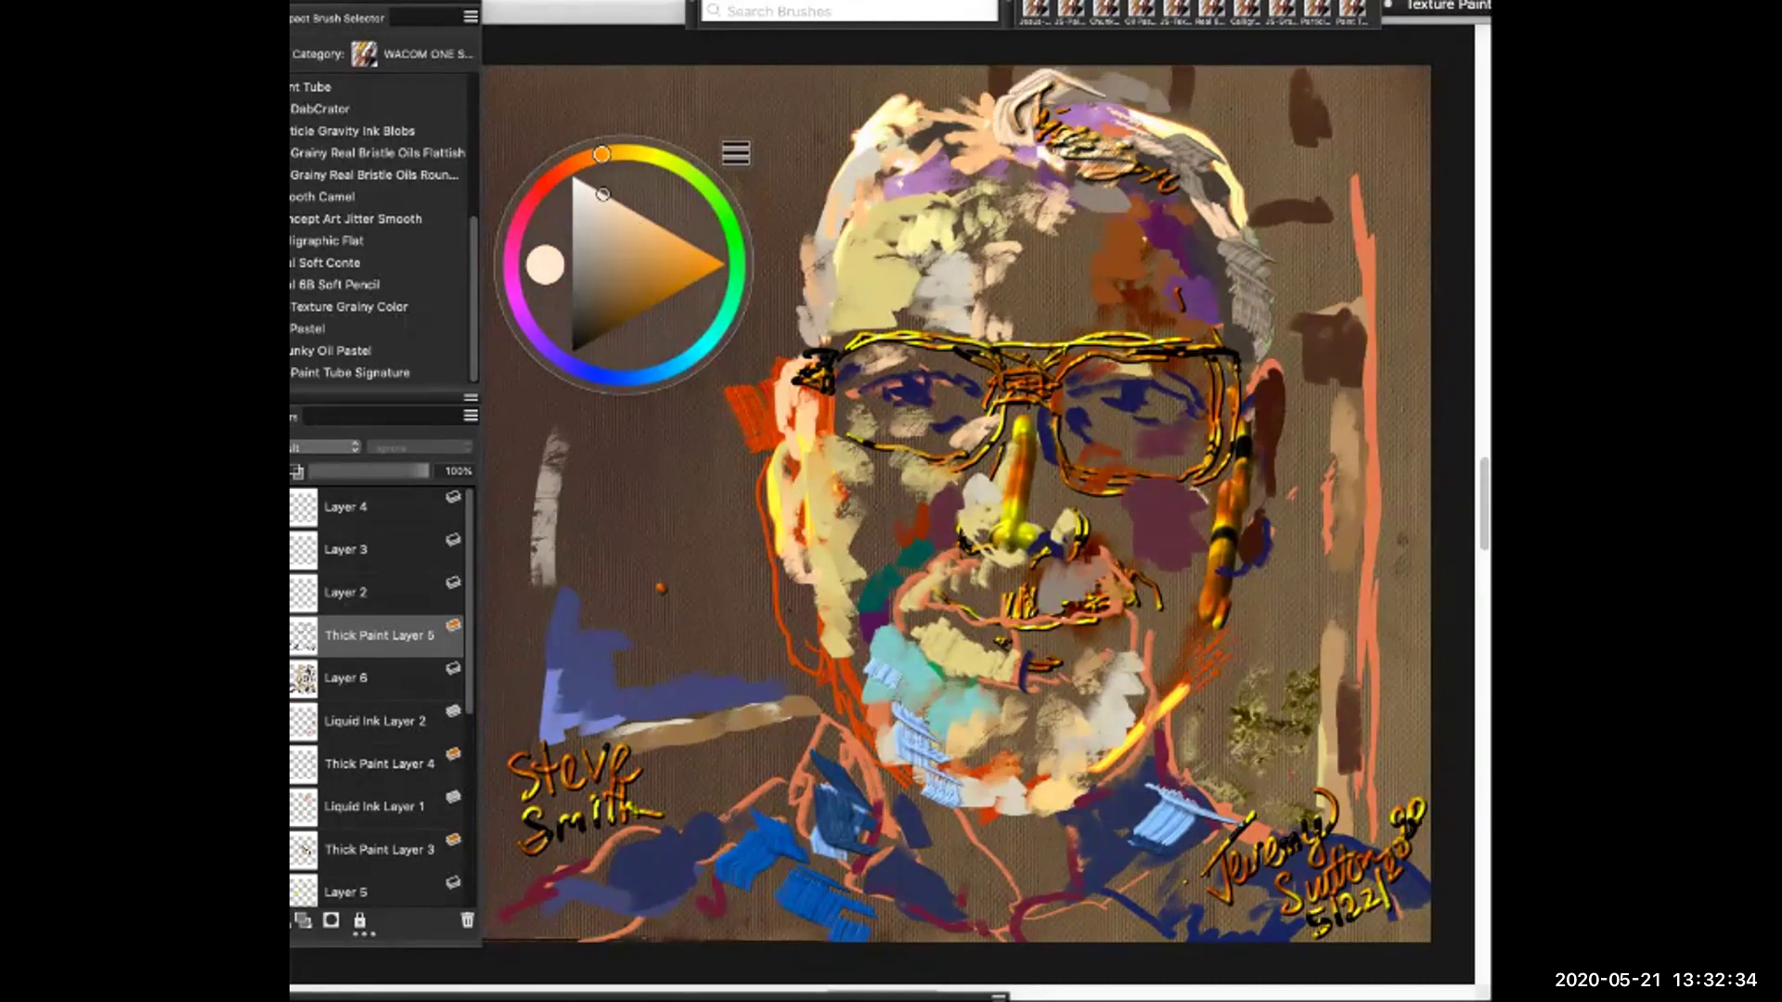
{"action": "mouse_move", "coordinate": [974, 126]}
{"action": "left_mouse_down"}
{"action": "mouse_move", "coordinate": [948, 100]}
{"action": "mouse_move", "coordinate": [893, 119]}
{"action": "mouse_move", "coordinate": [815, 208]}
{"action": "mouse_move", "coordinate": [835, 277]}
{"action": "mouse_move", "coordinate": [820, 295]}
{"action": "mouse_move", "coordinate": [824, 206]}
{"action": "left_mouse_up"}
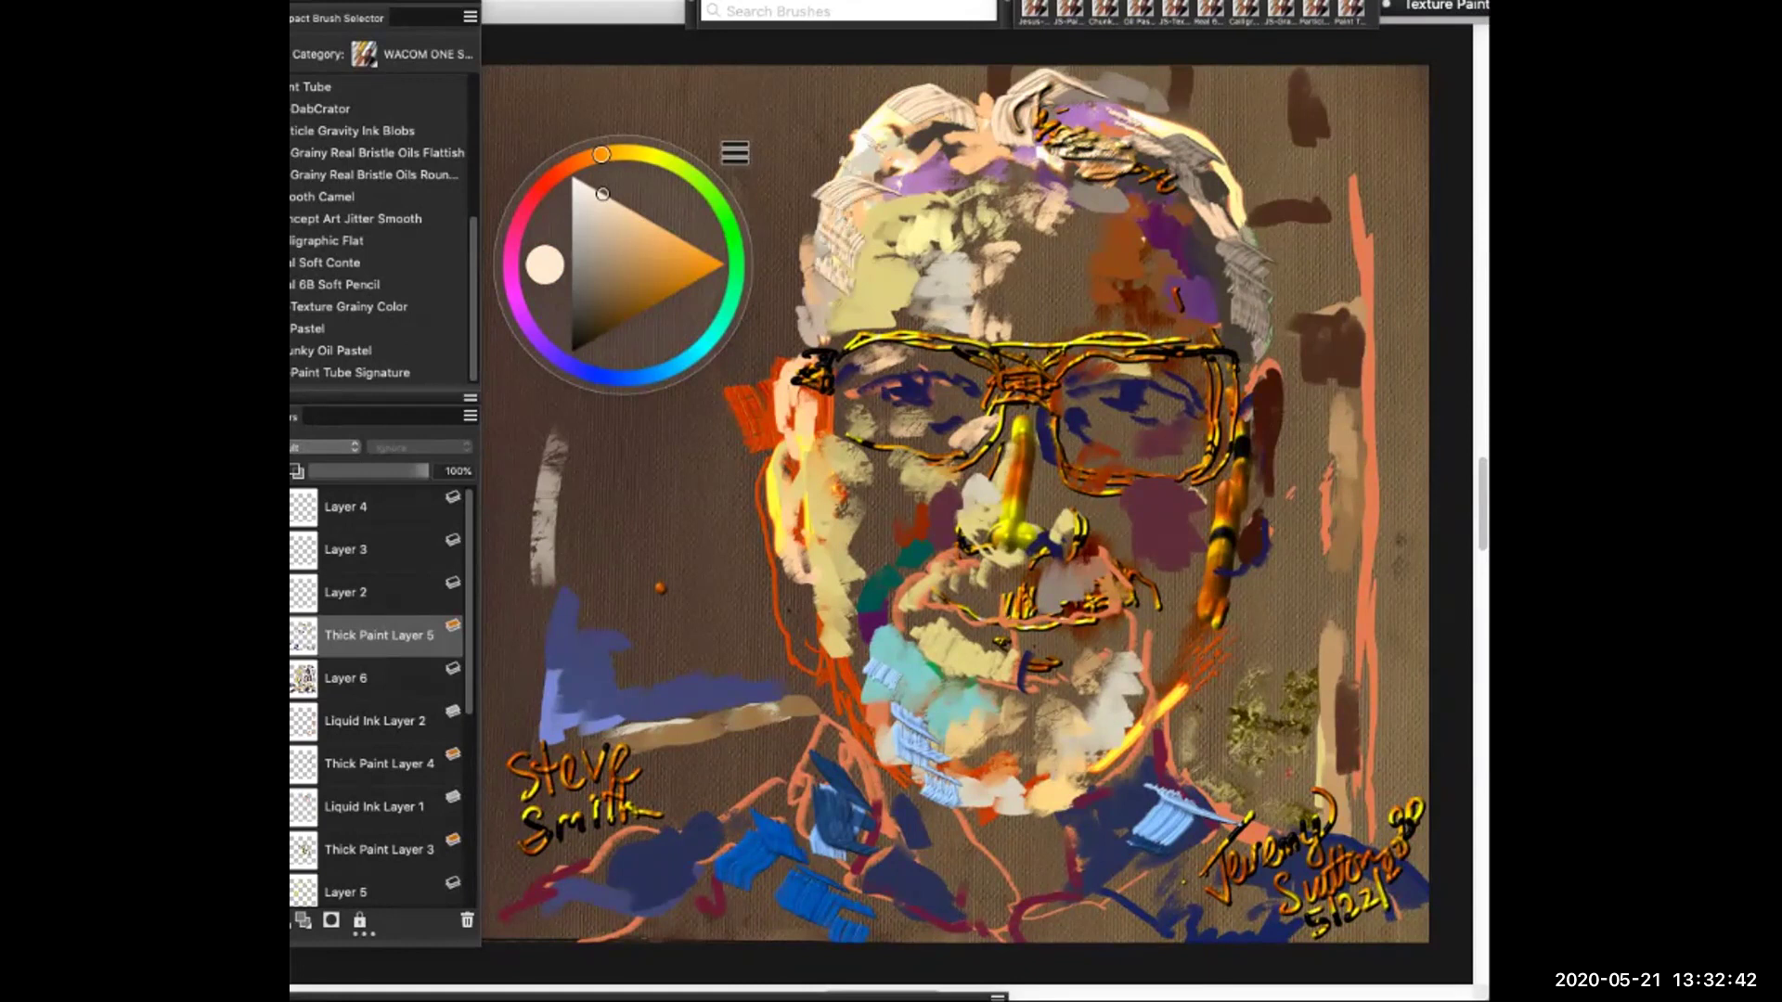
{"action": "left_click_drag", "start_coordinate": [819, 321], "coordinate": [790, 221]}
{"action": "mouse_move", "coordinate": [839, 183]}
{"action": "left_mouse_down"}
{"action": "mouse_move", "coordinate": [798, 210]}
{"action": "mouse_move", "coordinate": [813, 254]}
{"action": "mouse_move", "coordinate": [796, 269]}
{"action": "left_mouse_up"}
{"action": "mouse_move", "coordinate": [841, 173]}
{"action": "left_mouse_down"}
{"action": "mouse_move", "coordinate": [810, 193]}
{"action": "mouse_move", "coordinate": [837, 145]}
{"action": "left_mouse_up"}
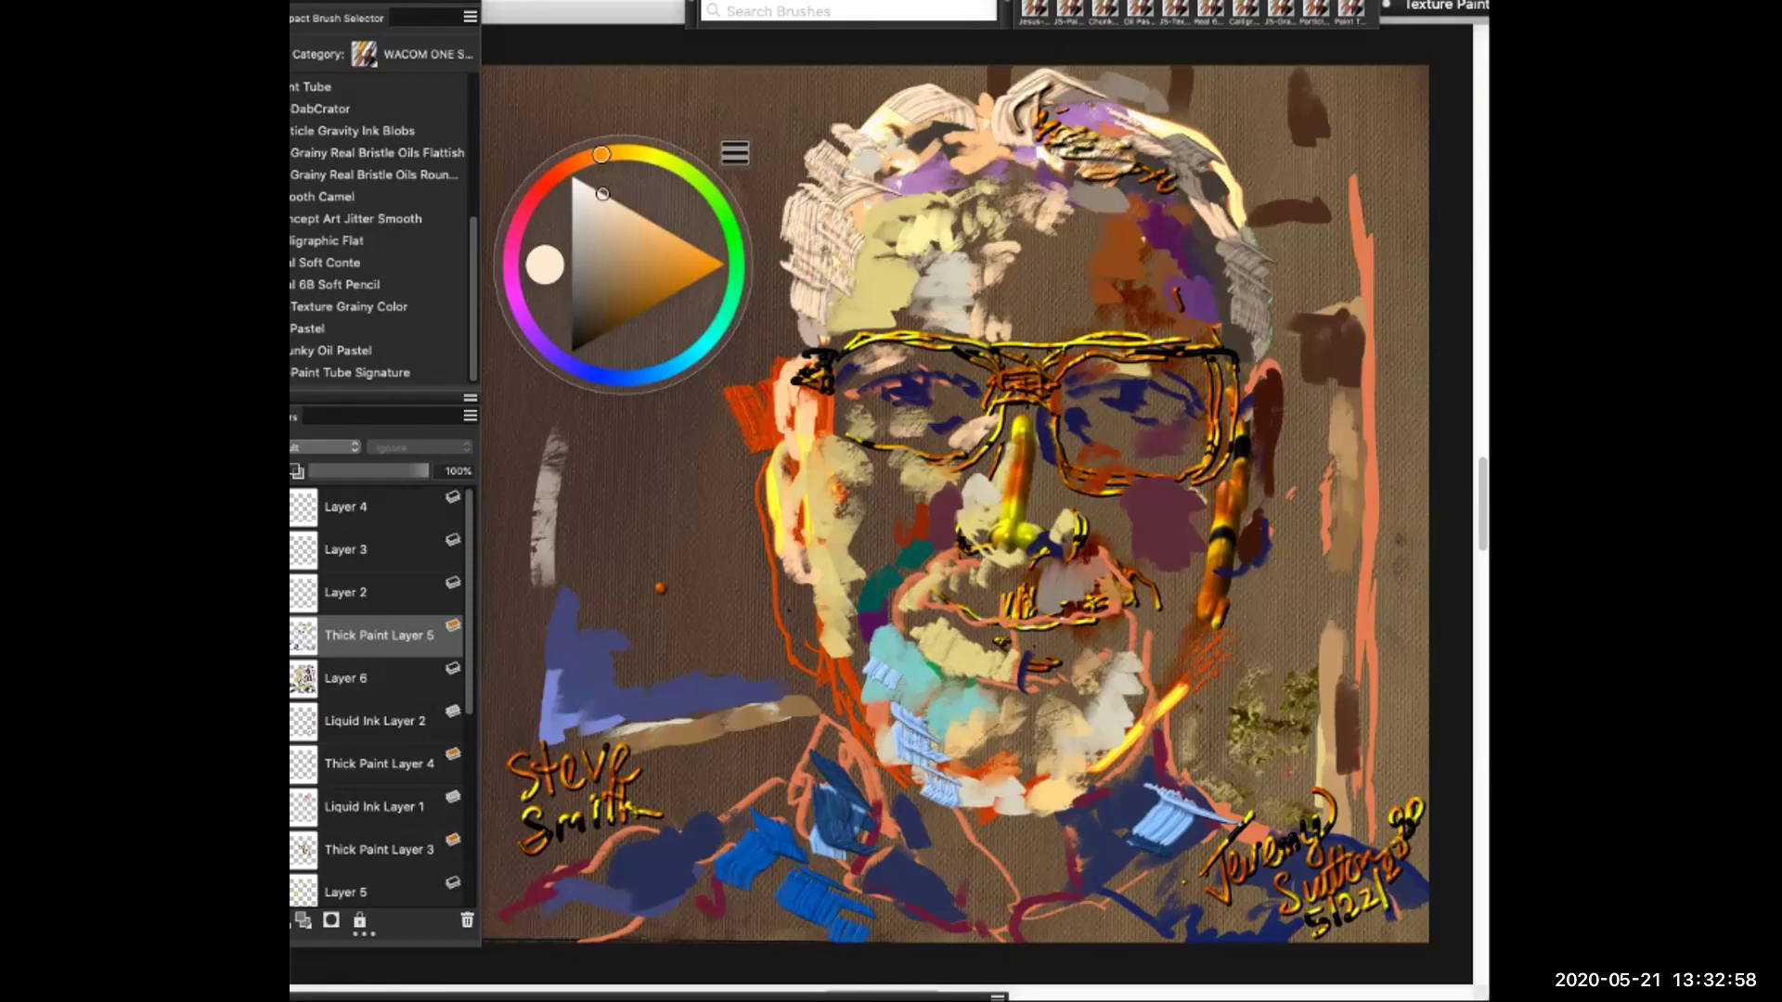
Switch to the JS-Graphic Bristle brush and dab small pale cream marks on the right cheek
{"action": "right_click", "coordinate": [1347, 480]}
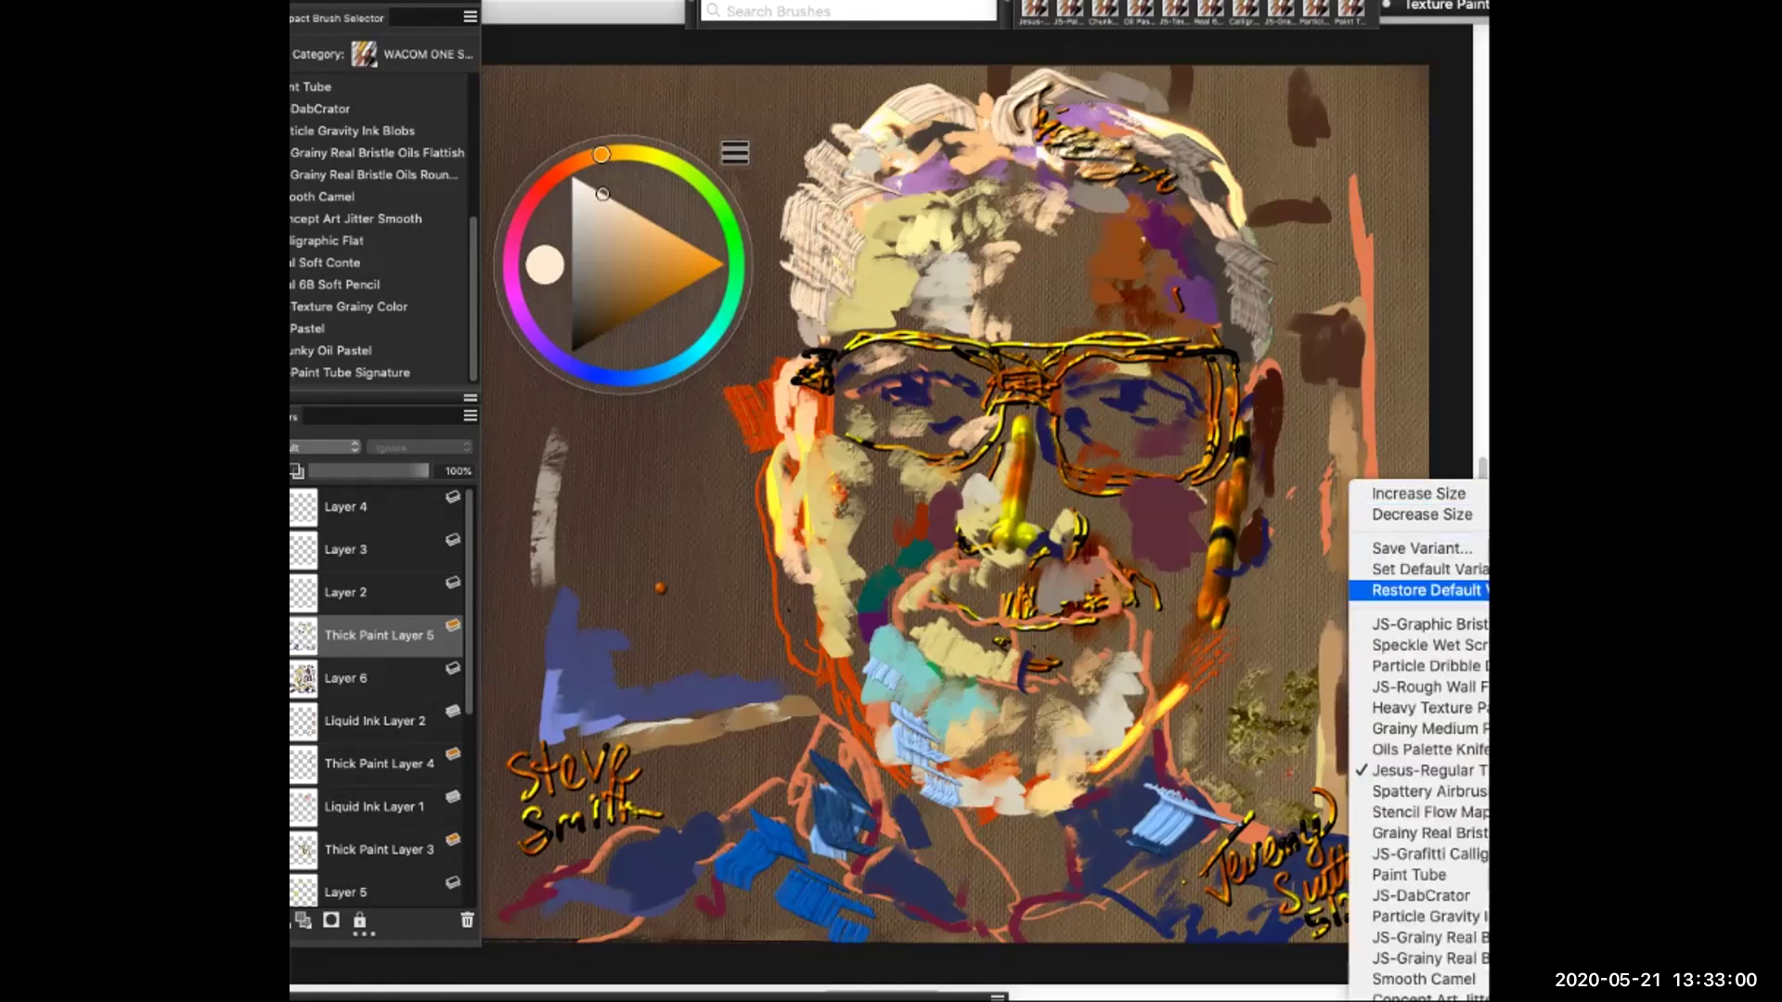
{"action": "left_click", "coordinate": [1431, 624]}
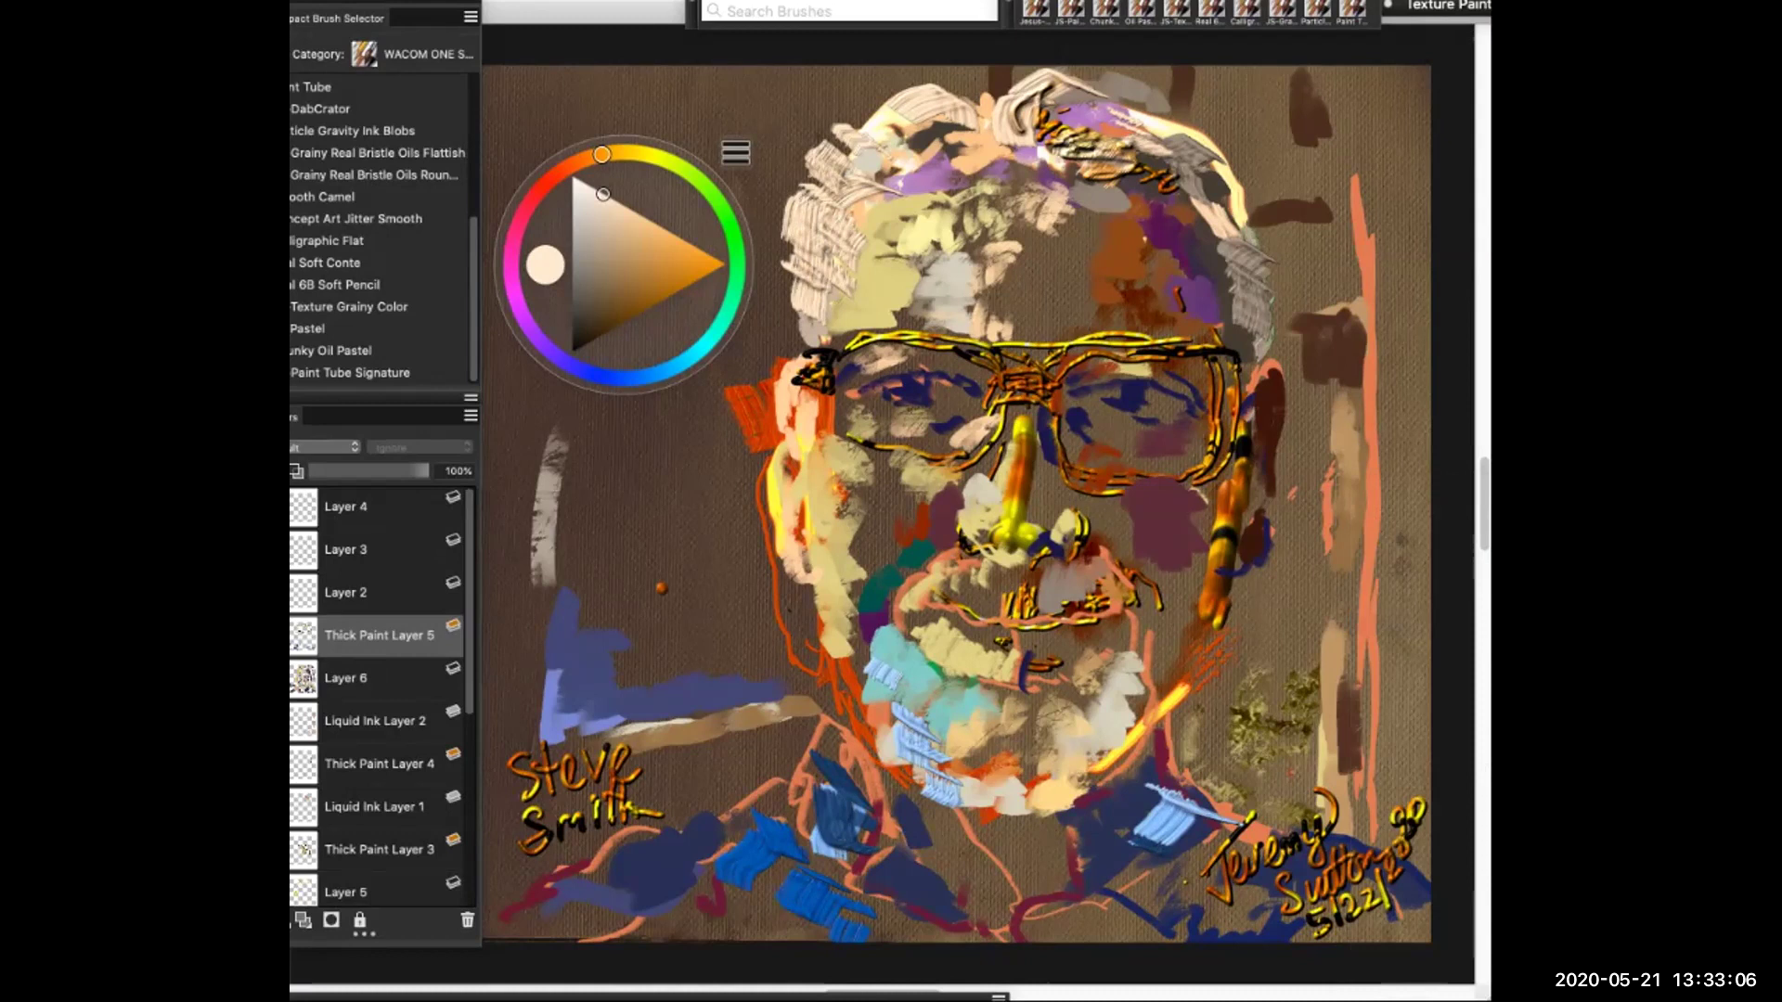
{"action": "left_click", "coordinate": [1174, 552]}
{"action": "left_click_drag", "start_coordinate": [1179, 566], "coordinate": [1185, 590]}
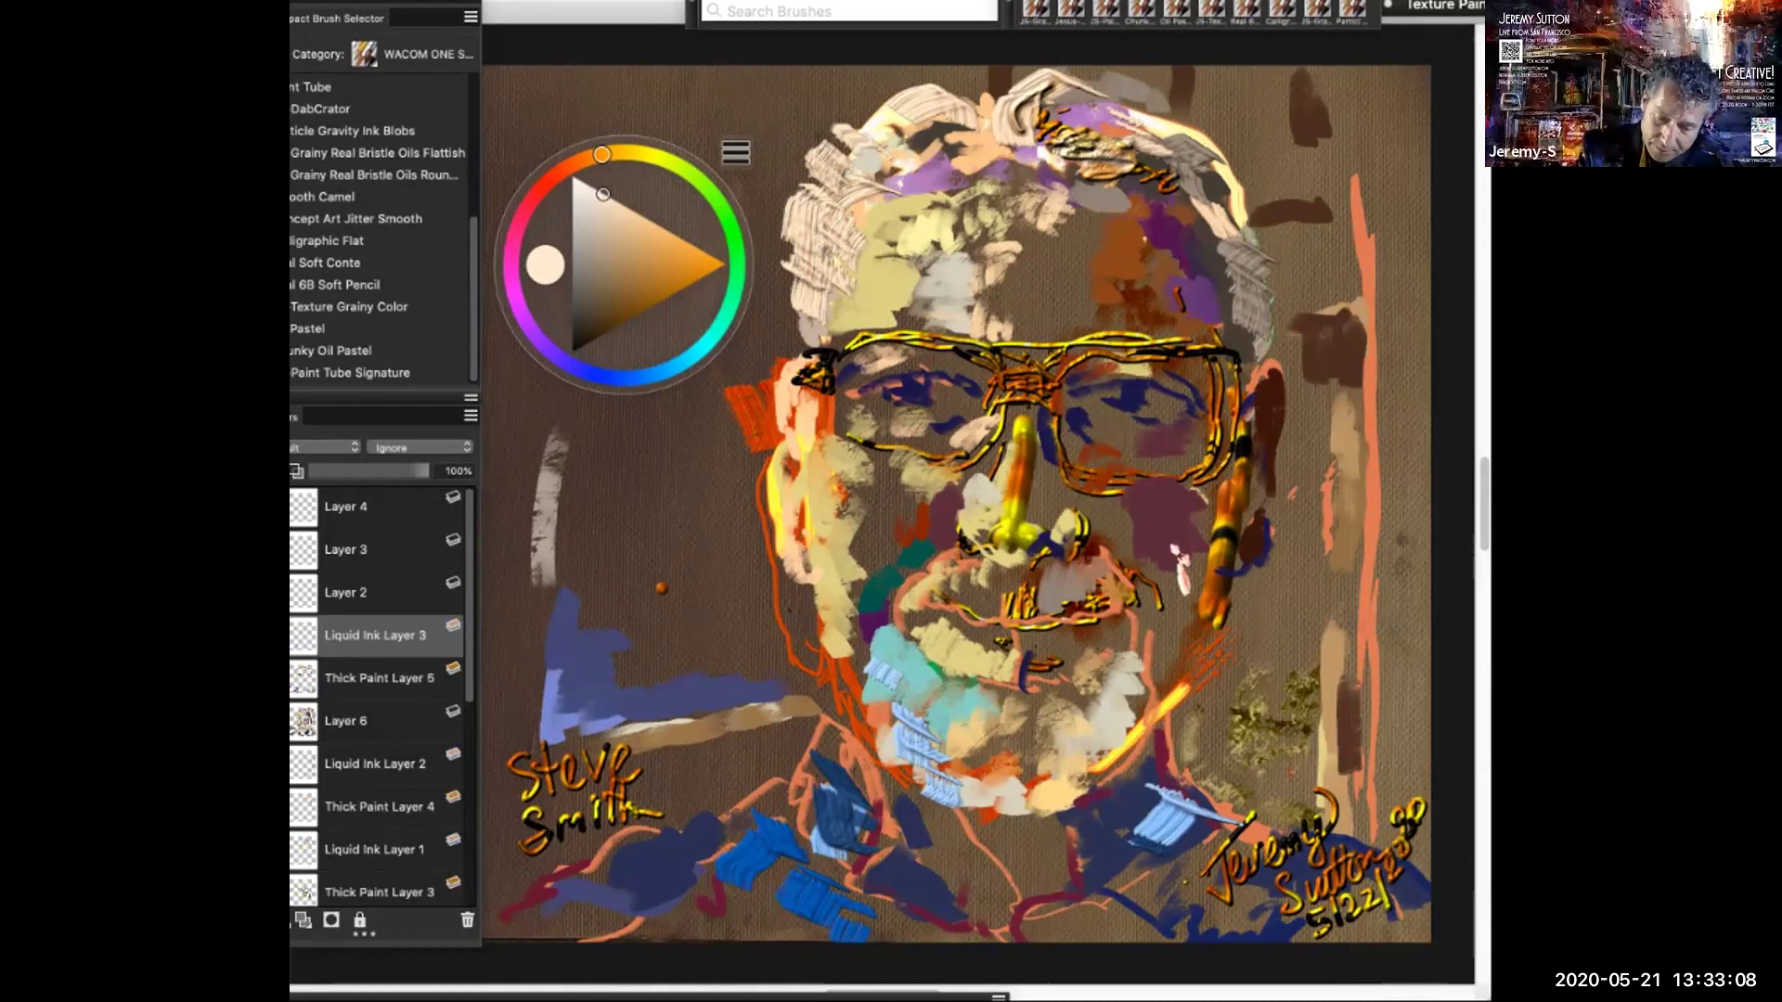
Choose a dark reddish brown and paint strokes over the right cheek and down the jaw edge
{"action": "left_click", "coordinate": [582, 160]}
{"action": "left_click", "coordinate": [632, 290]}
{"action": "left_click", "coordinate": [612, 301]}
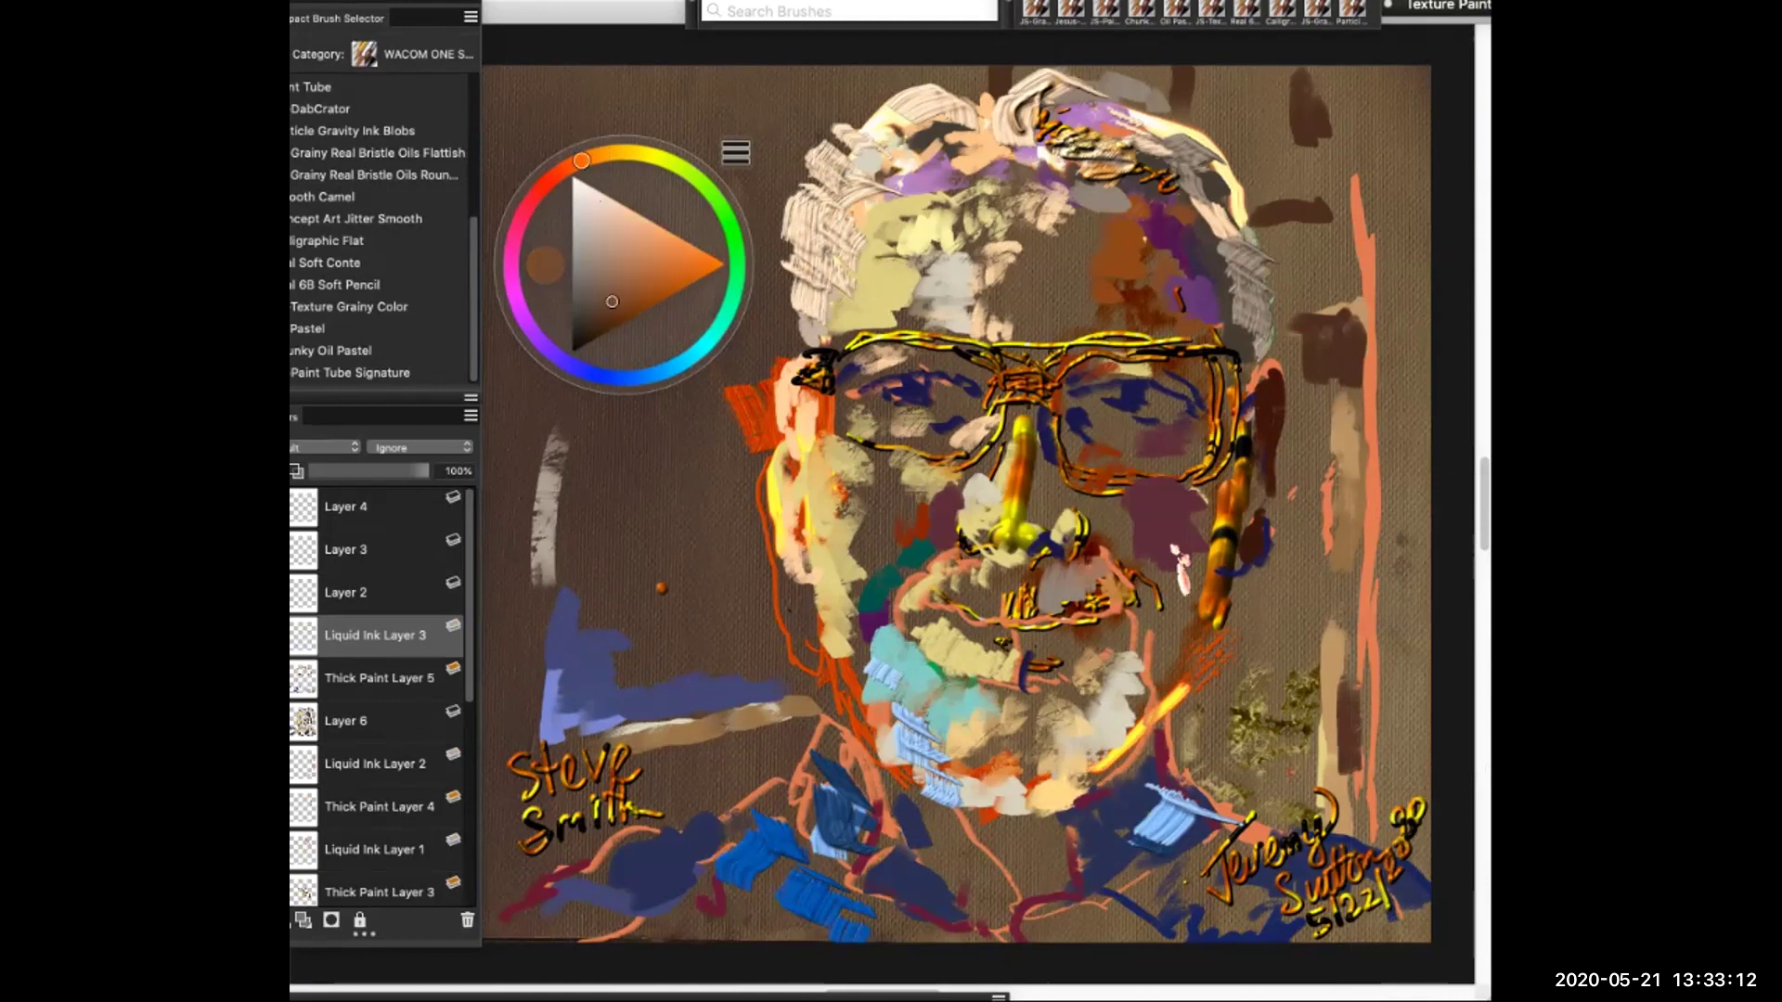
{"action": "left_click", "coordinate": [565, 169]}
{"action": "mouse_move", "coordinate": [1172, 575]}
{"action": "left_mouse_down"}
{"action": "mouse_move", "coordinate": [1183, 590]}
{"action": "mouse_move", "coordinate": [1184, 557]}
{"action": "mouse_move", "coordinate": [1204, 596]}
{"action": "mouse_move", "coordinate": [1170, 673]}
{"action": "mouse_move", "coordinate": [1216, 520]}
{"action": "mouse_move", "coordinate": [1220, 553]}
{"action": "mouse_move", "coordinate": [1207, 580]}
{"action": "mouse_move", "coordinate": [1222, 499]}
{"action": "mouse_move", "coordinate": [1195, 481]}
{"action": "mouse_move", "coordinate": [1204, 519]}
{"action": "left_mouse_up"}
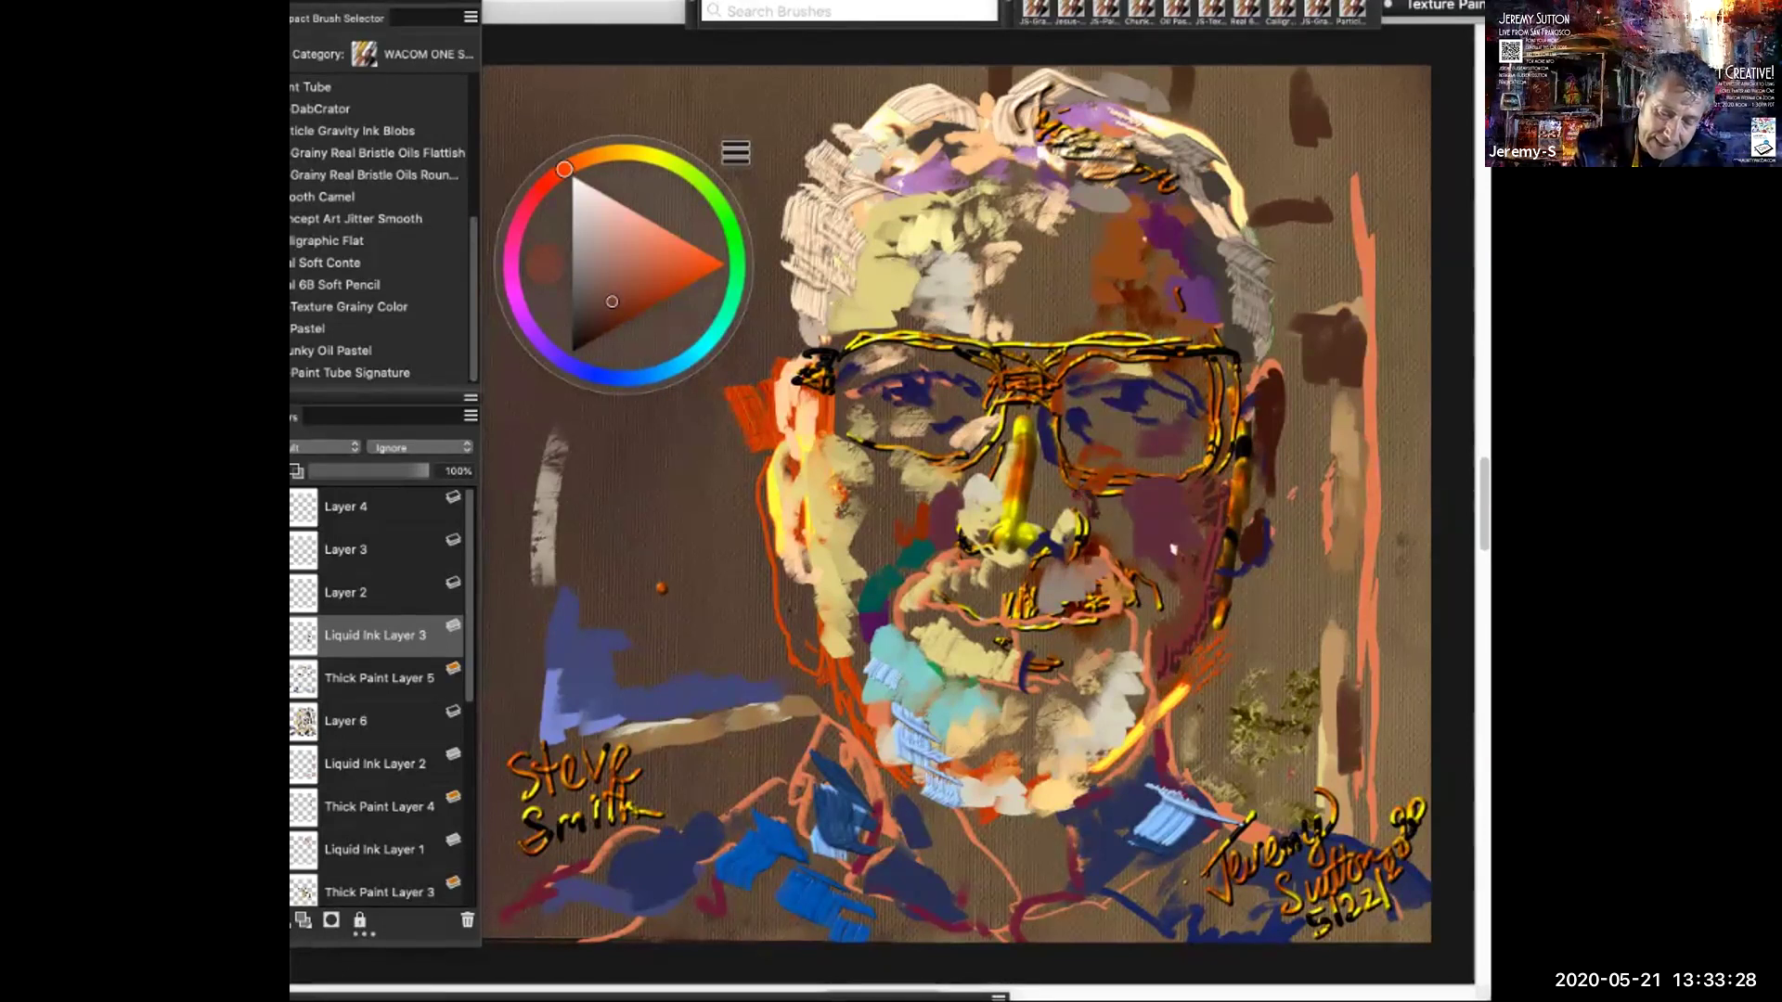
Extend the dark reddish-brown shading across the inner right cheek, the right lens edge and the chin below the lip
{"action": "mouse_move", "coordinate": [1099, 529]}
{"action": "left_mouse_down"}
{"action": "mouse_move", "coordinate": [1097, 501]}
{"action": "mouse_move", "coordinate": [1118, 500]}
{"action": "mouse_move", "coordinate": [1128, 546]}
{"action": "left_mouse_up"}
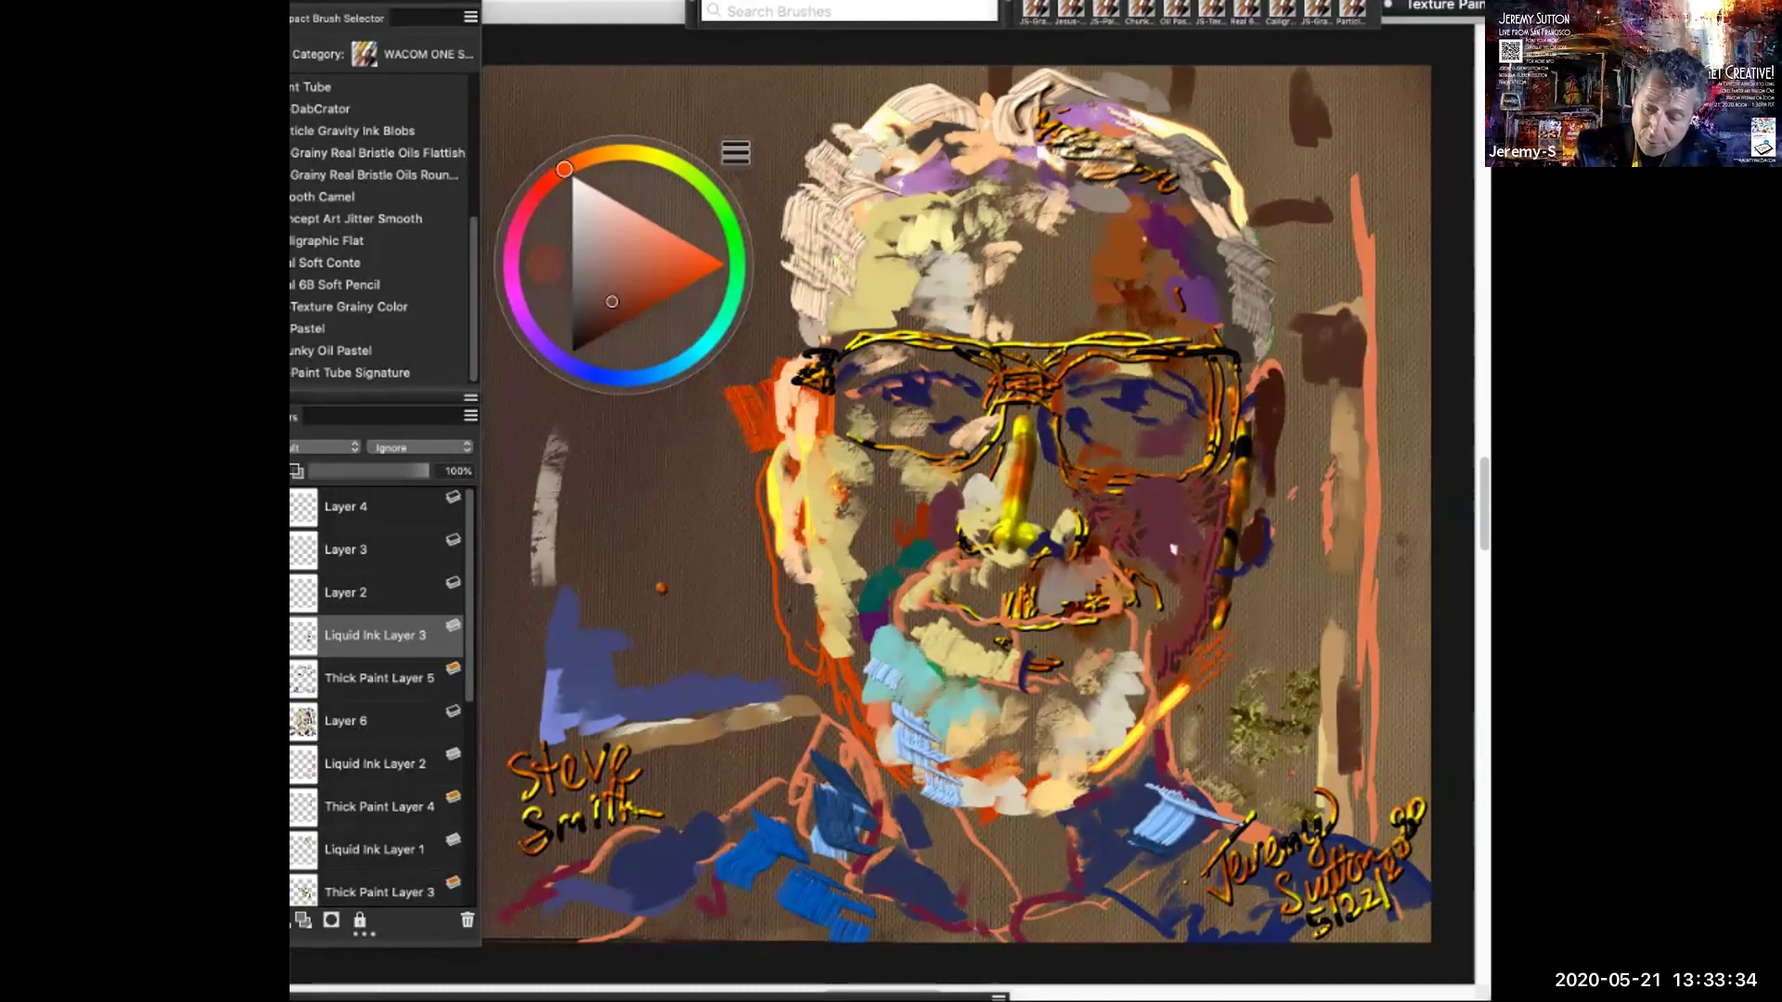
{"action": "mouse_move", "coordinate": [1127, 541]}
{"action": "left_mouse_down"}
{"action": "mouse_move", "coordinate": [1155, 568]}
{"action": "mouse_move", "coordinate": [1154, 601]}
{"action": "mouse_move", "coordinate": [1177, 589]}
{"action": "mouse_move", "coordinate": [1173, 624]}
{"action": "mouse_move", "coordinate": [1190, 584]}
{"action": "left_mouse_up"}
{"action": "left_click_drag", "start_coordinate": [1203, 395], "coordinate": [1205, 366]}
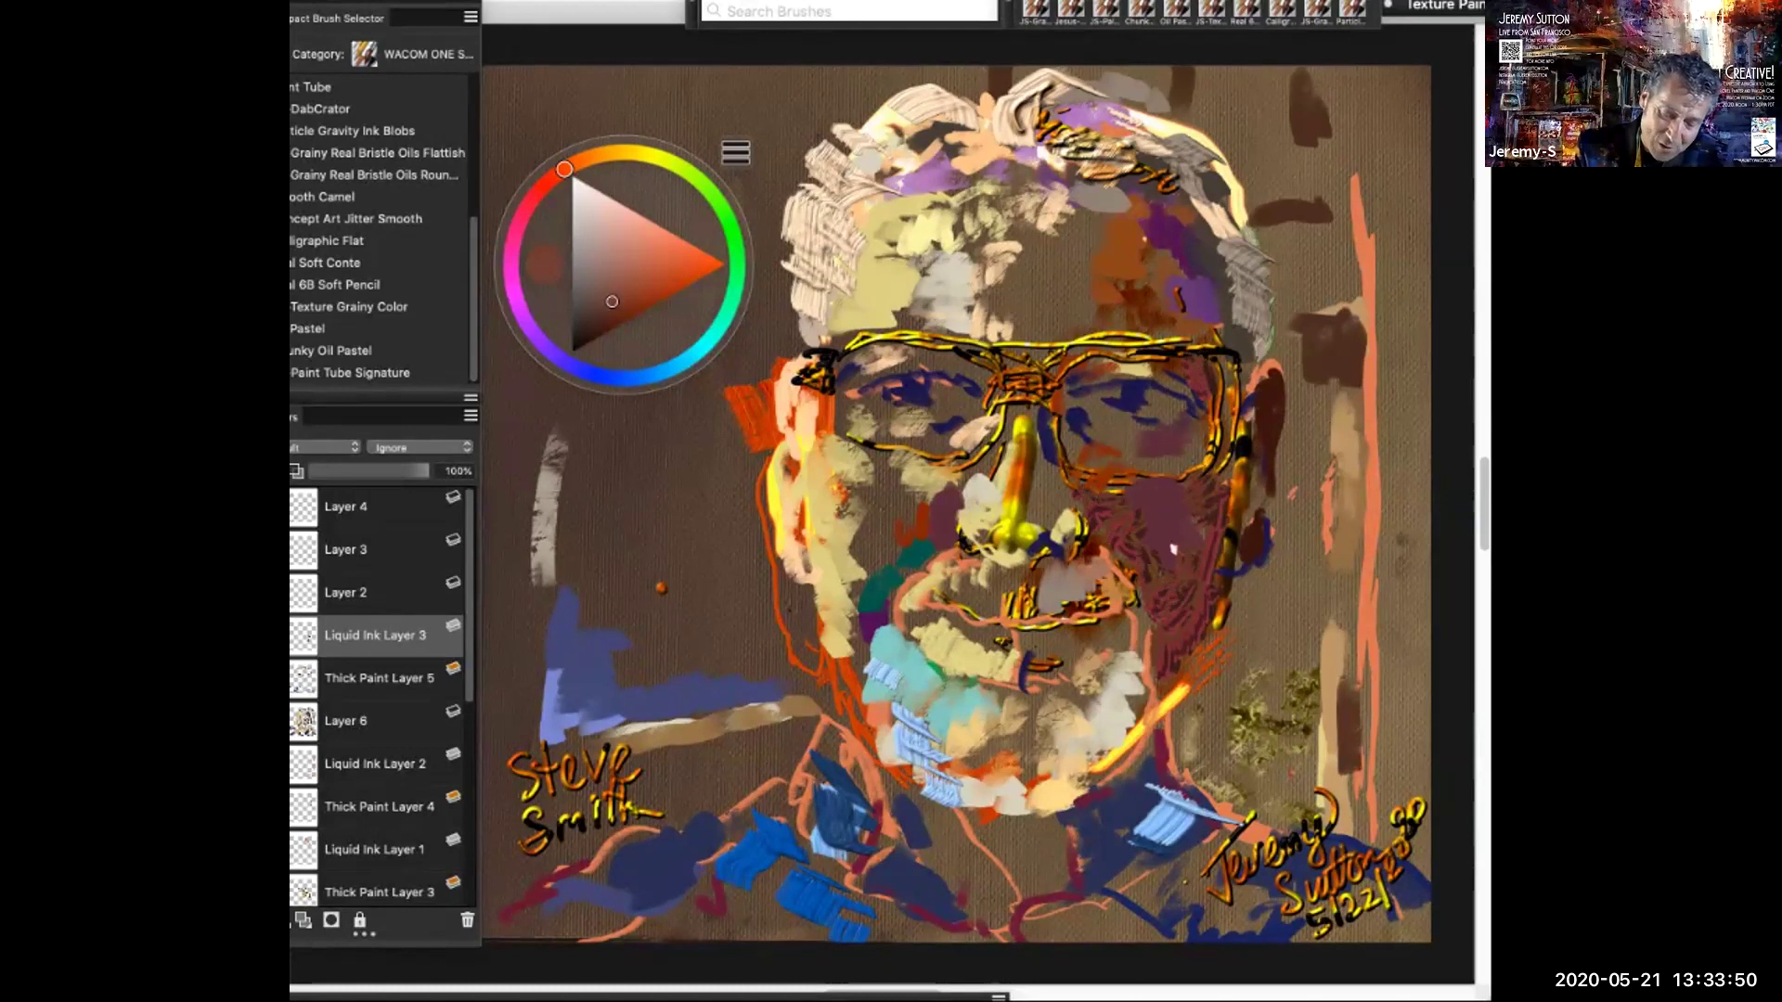
{"action": "mouse_move", "coordinate": [1072, 685]}
{"action": "left_mouse_down"}
{"action": "mouse_move", "coordinate": [1054, 711]}
{"action": "mouse_move", "coordinate": [1094, 692]}
{"action": "left_mouse_up"}
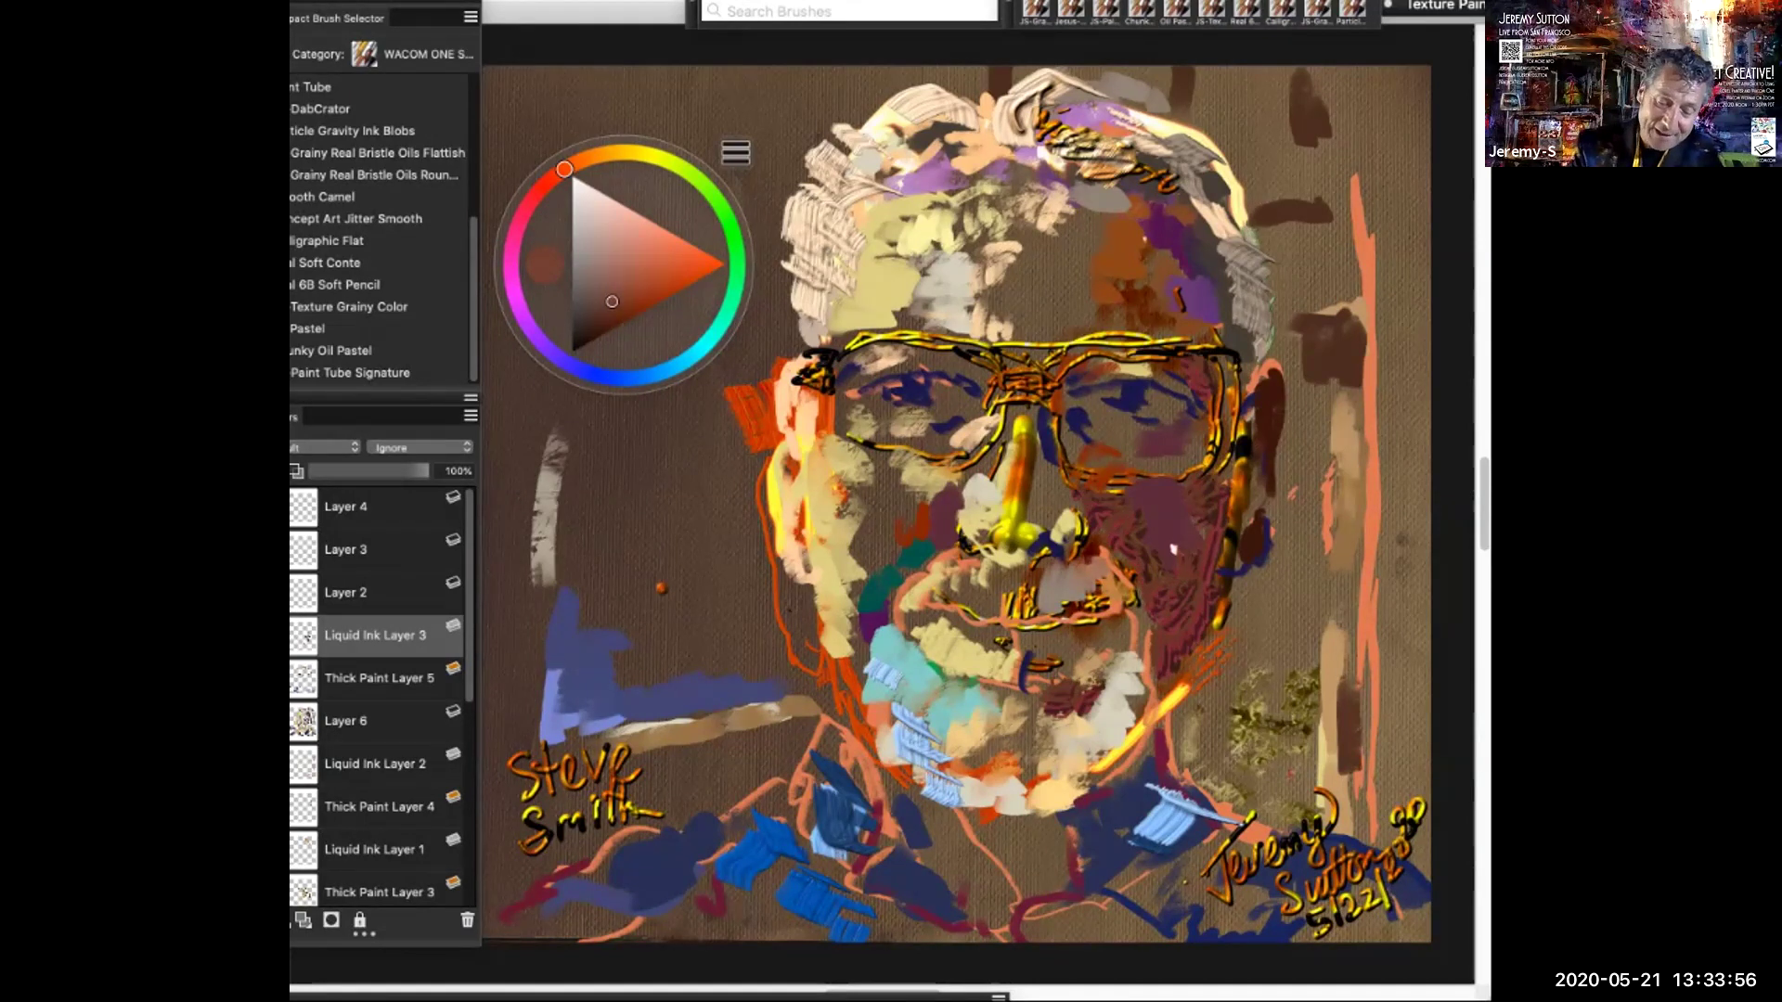
Paint the lips with salmon pink and reddish-brown strokes, adding light pink highlights on the left half
{"action": "left_click", "coordinate": [646, 243]}
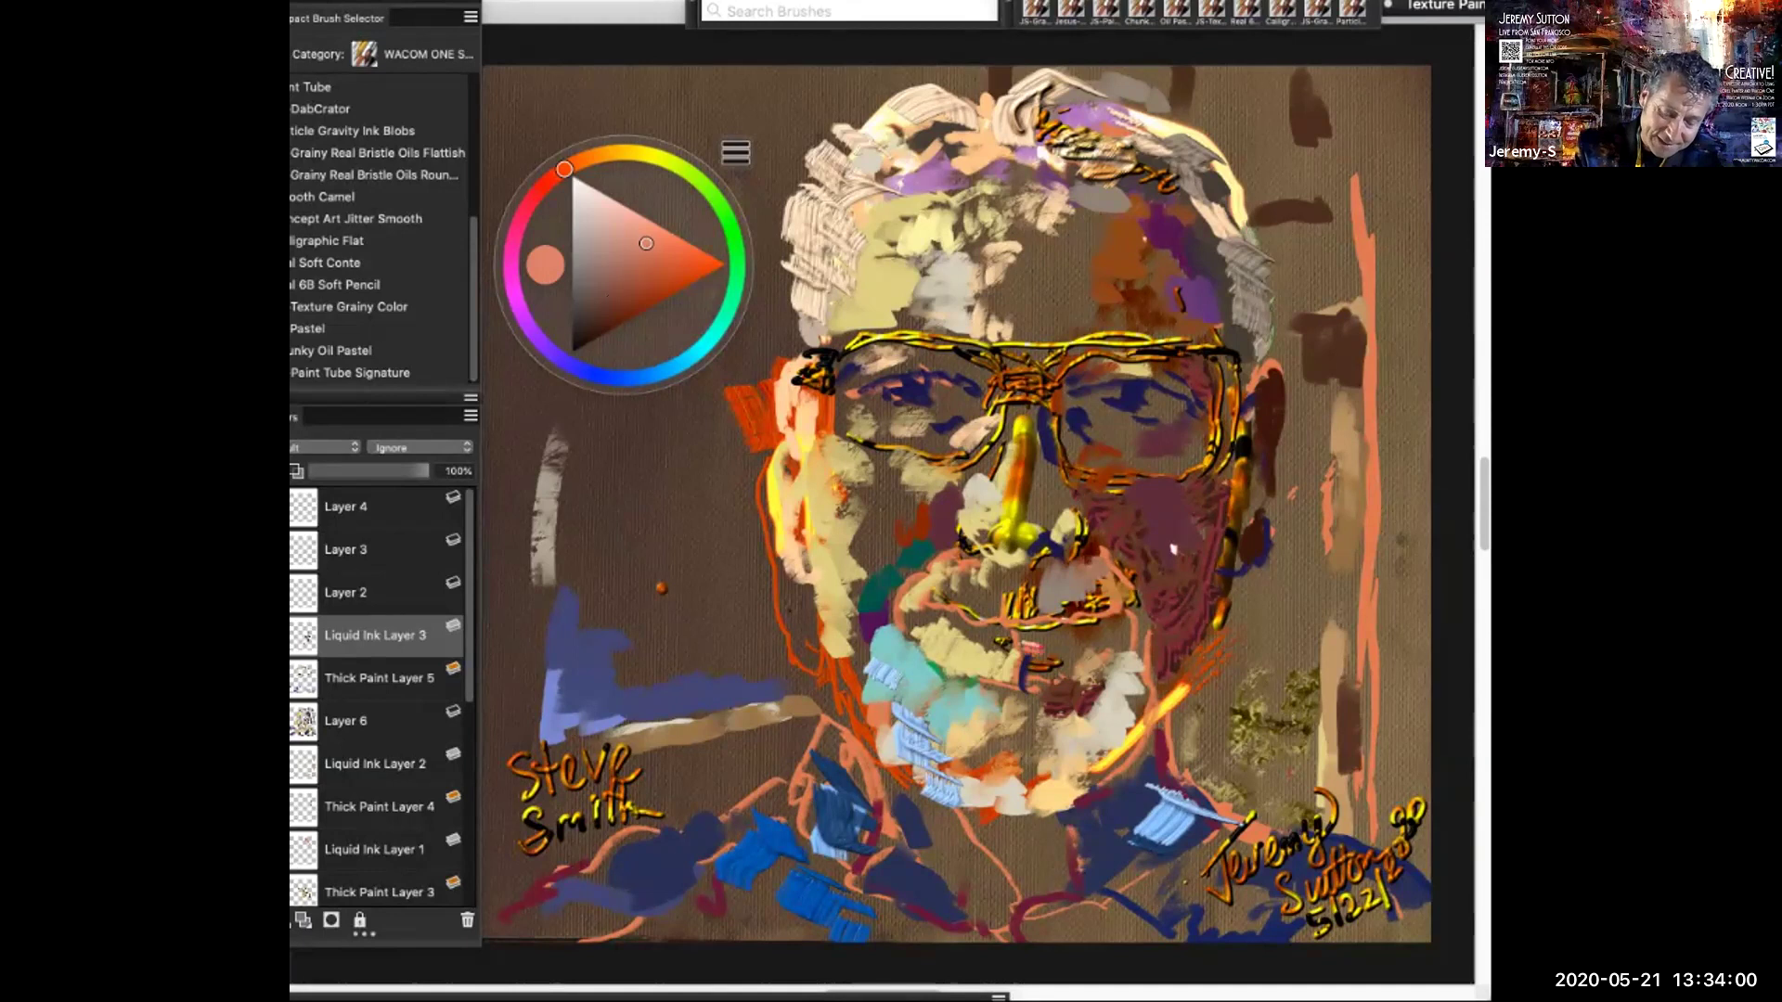
{"action": "left_click_drag", "start_coordinate": [1024, 635], "coordinate": [1041, 630]}
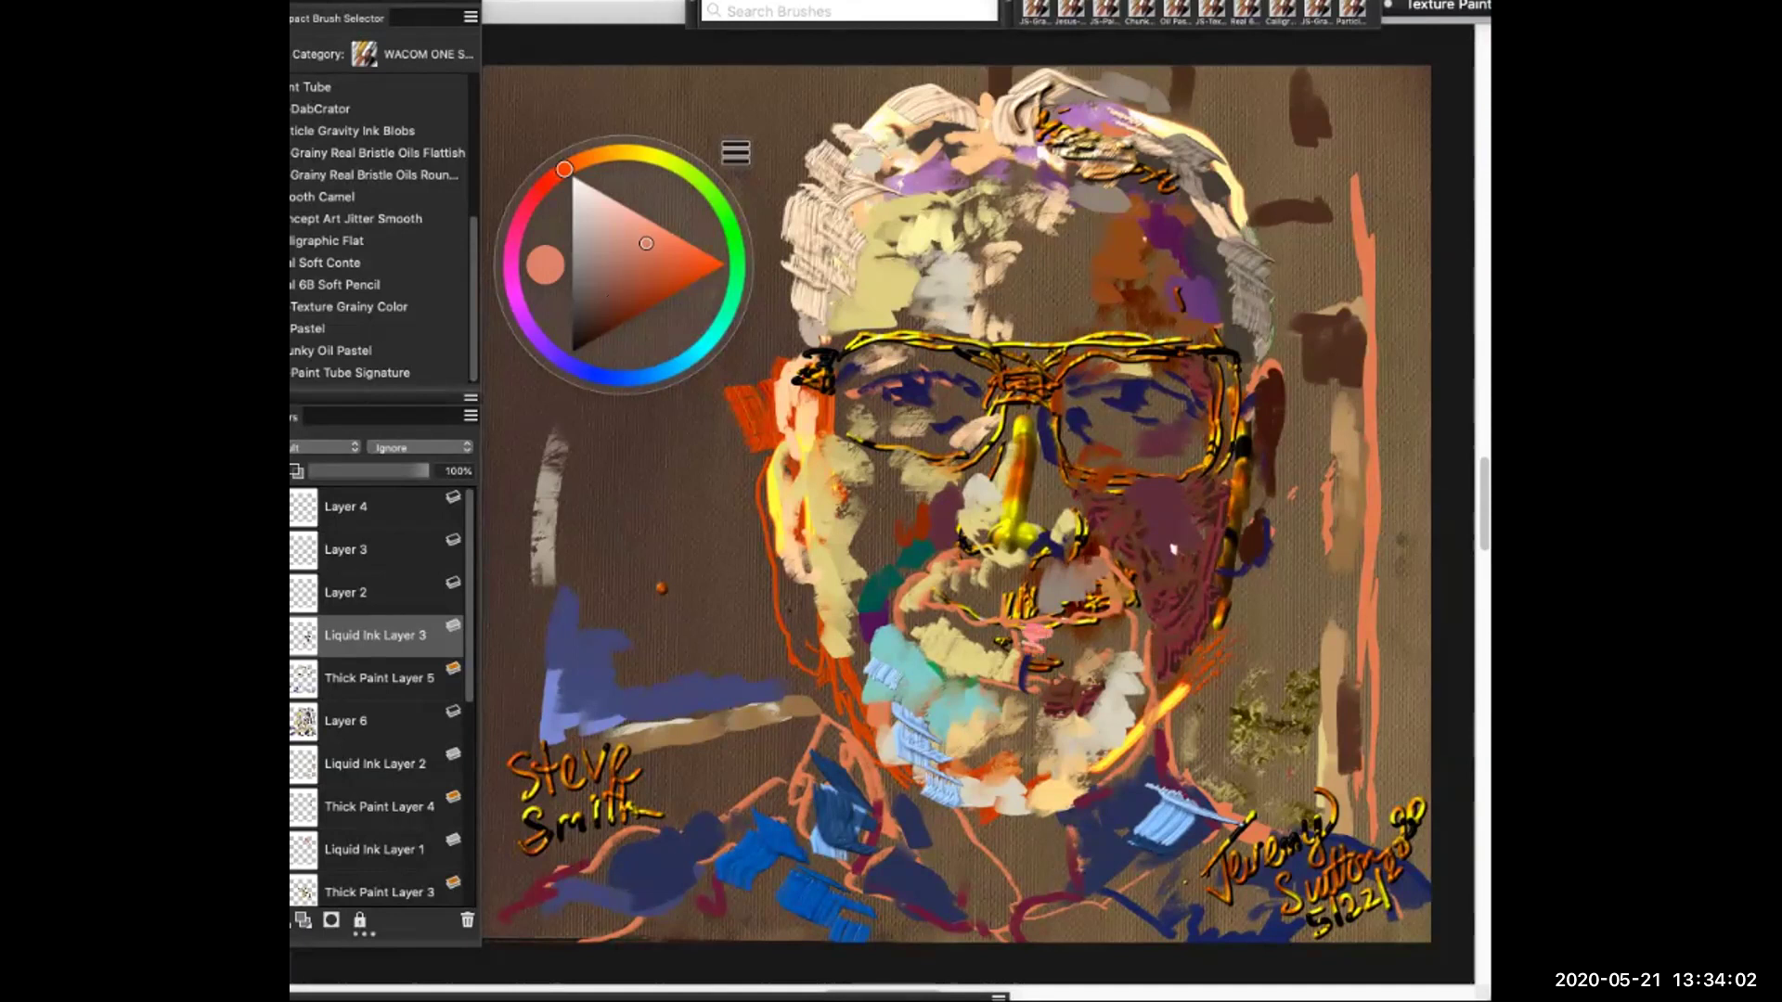
{"action": "left_click", "coordinate": [633, 283]}
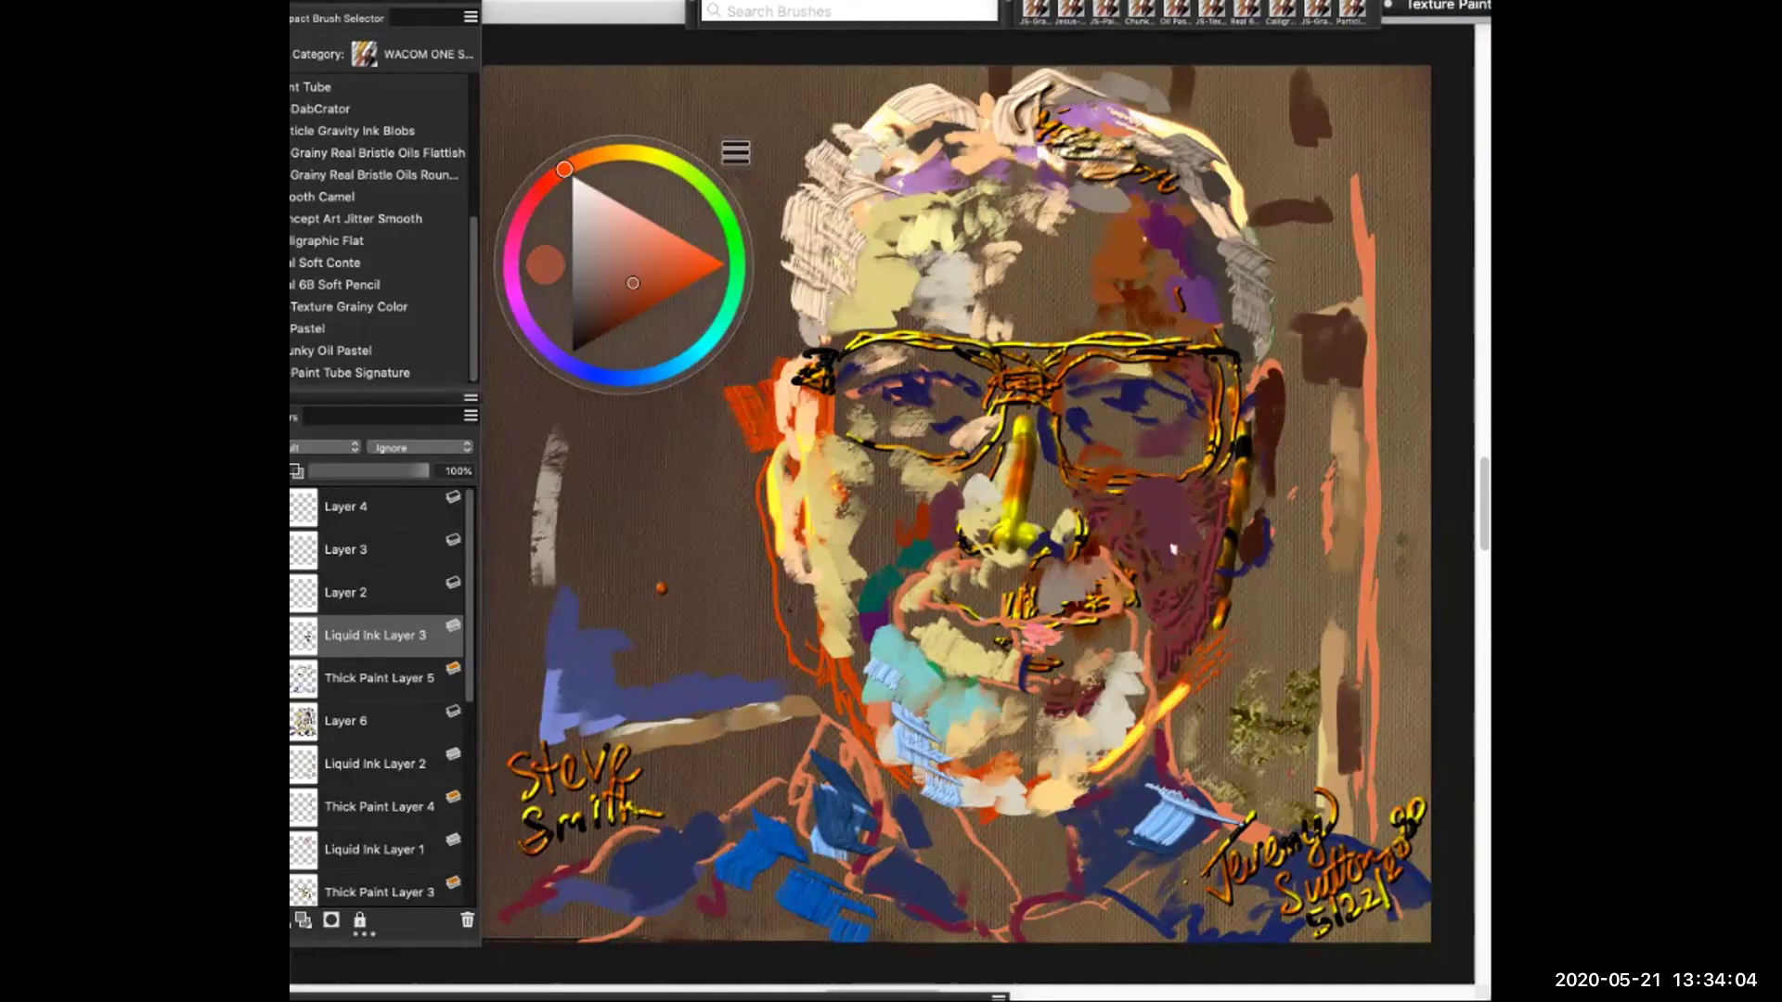
{"action": "left_click_drag", "start_coordinate": [1036, 631], "coordinate": [1053, 648]}
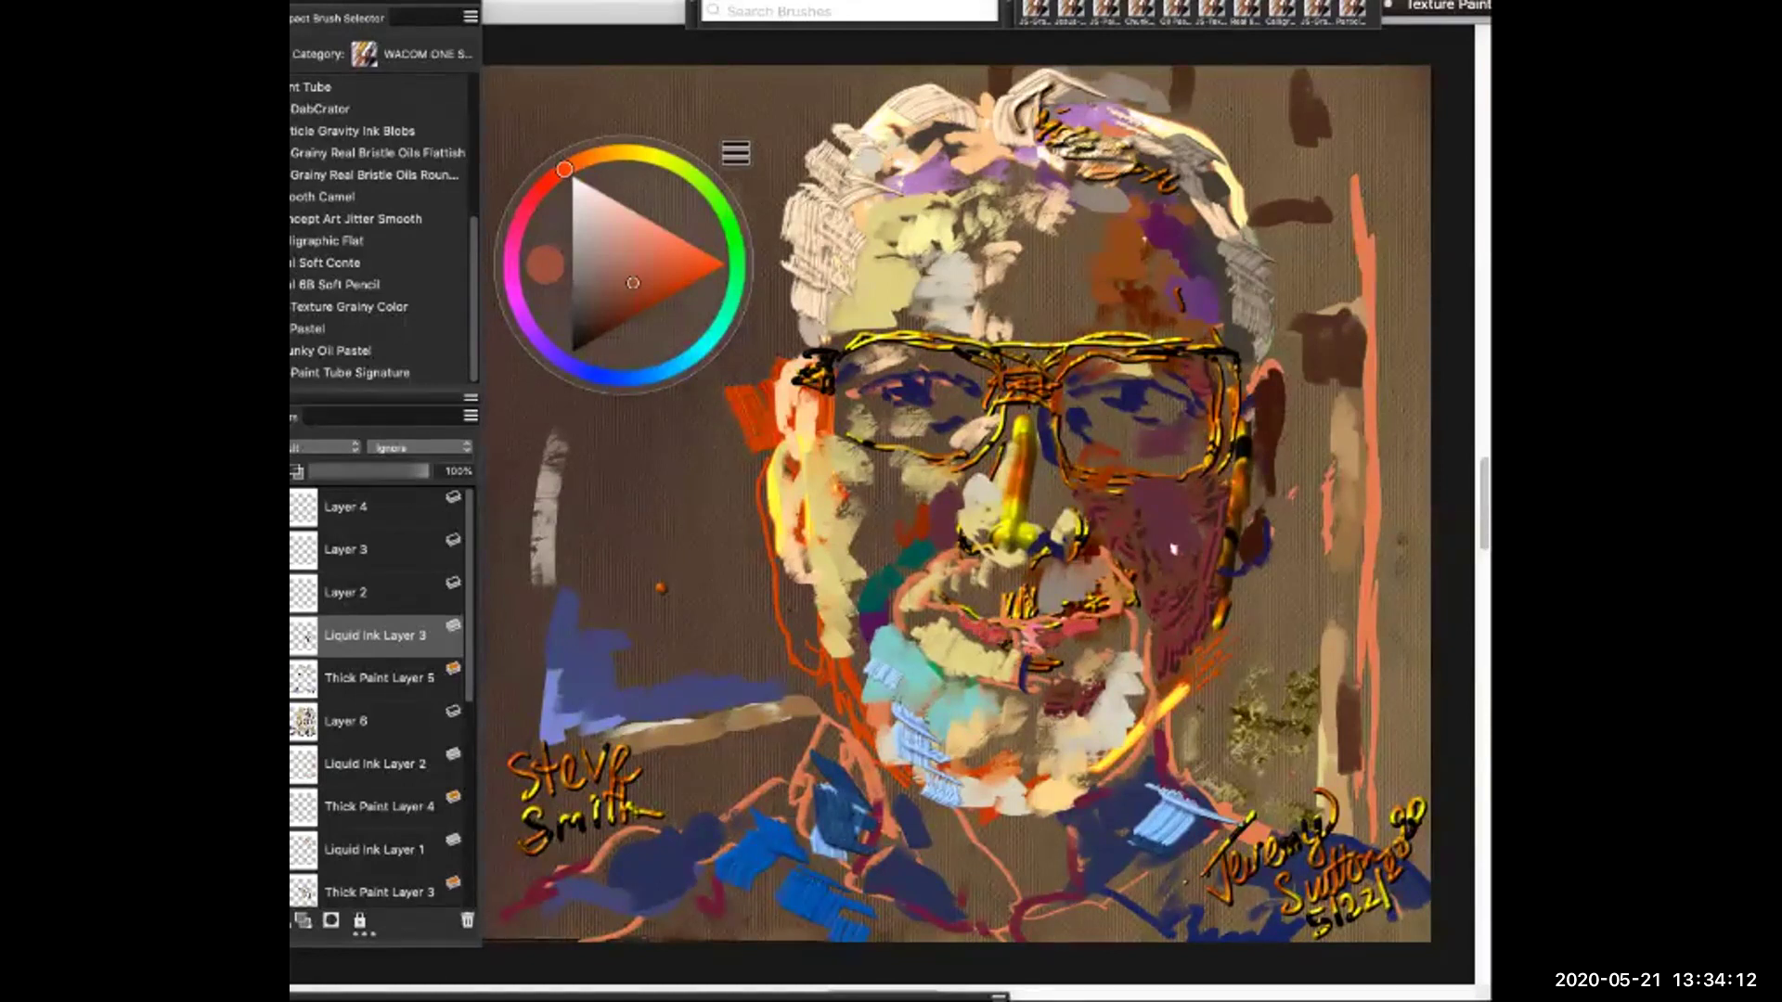
{"action": "left_click_drag", "start_coordinate": [633, 282], "coordinate": [631, 209]}
{"action": "left_click_drag", "start_coordinate": [965, 621], "coordinate": [982, 632]}
{"action": "left_click", "coordinate": [986, 631]}
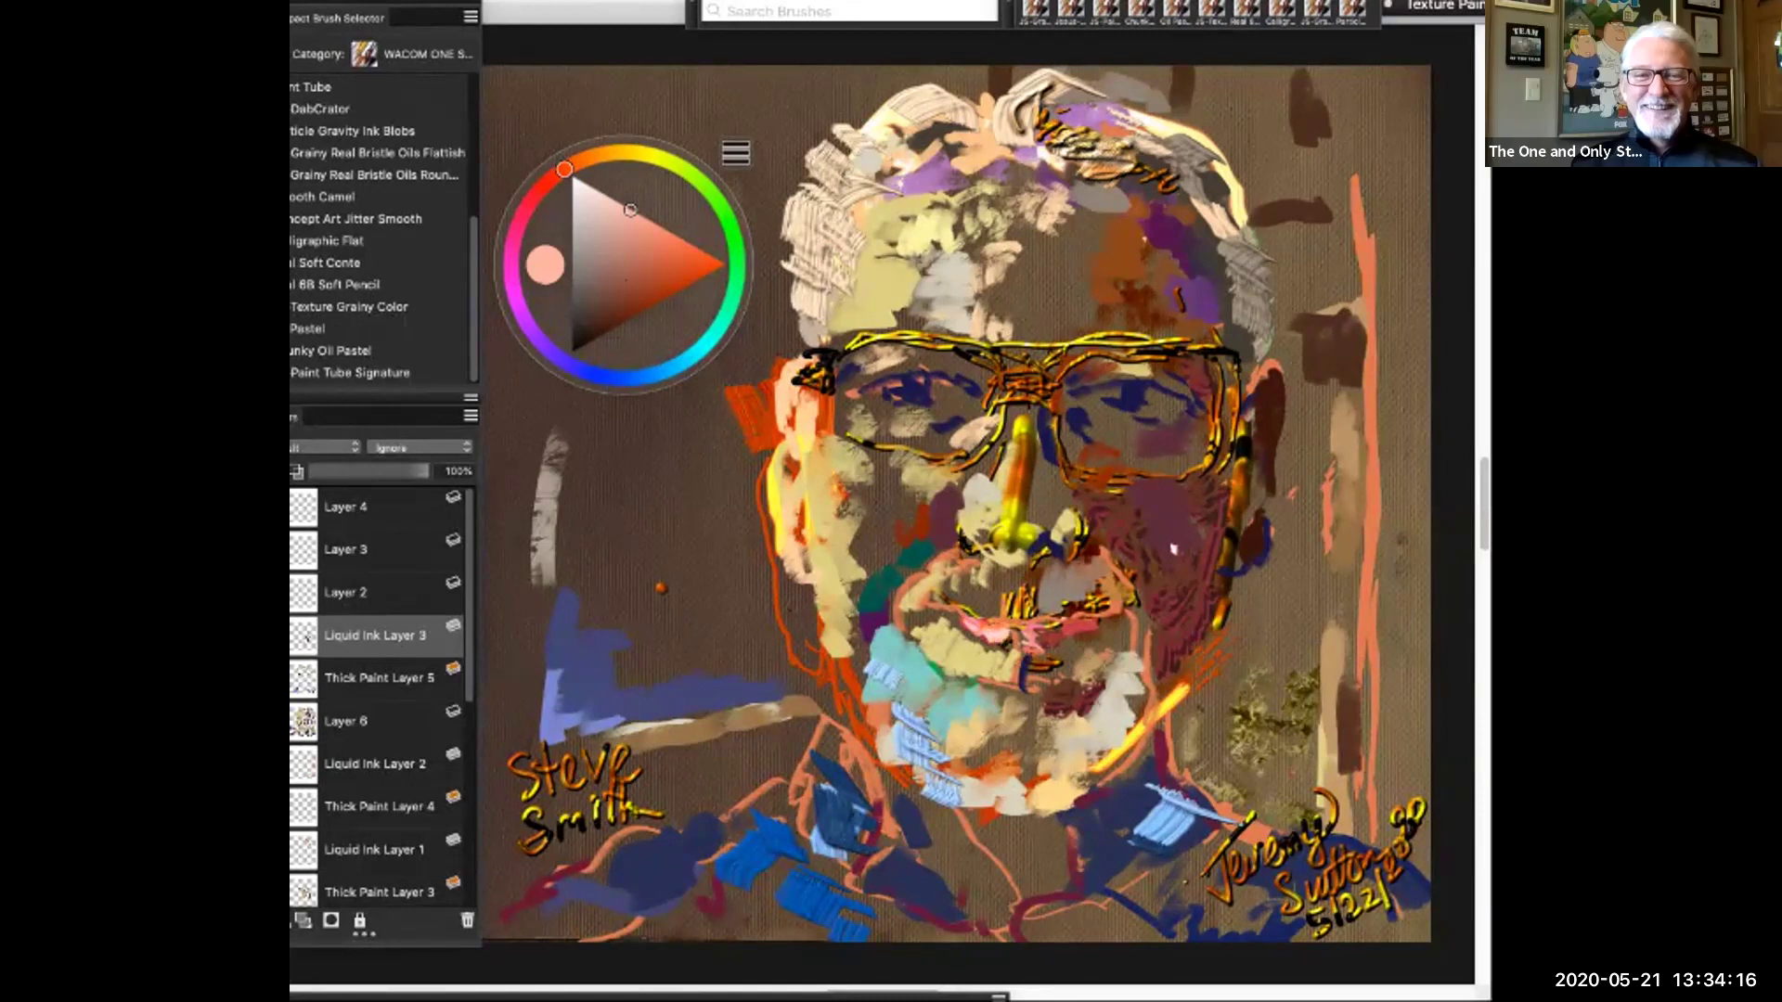
Choose a pale cream and paint short bristly moustache strokes across the area above the lips
{"action": "mouse_move", "coordinate": [631, 210]}
{"action": "left_mouse_down"}
{"action": "mouse_move", "coordinate": [605, 232]}
{"action": "mouse_move", "coordinate": [600, 213]}
{"action": "left_mouse_up"}
{"action": "left_click", "coordinate": [630, 152]}
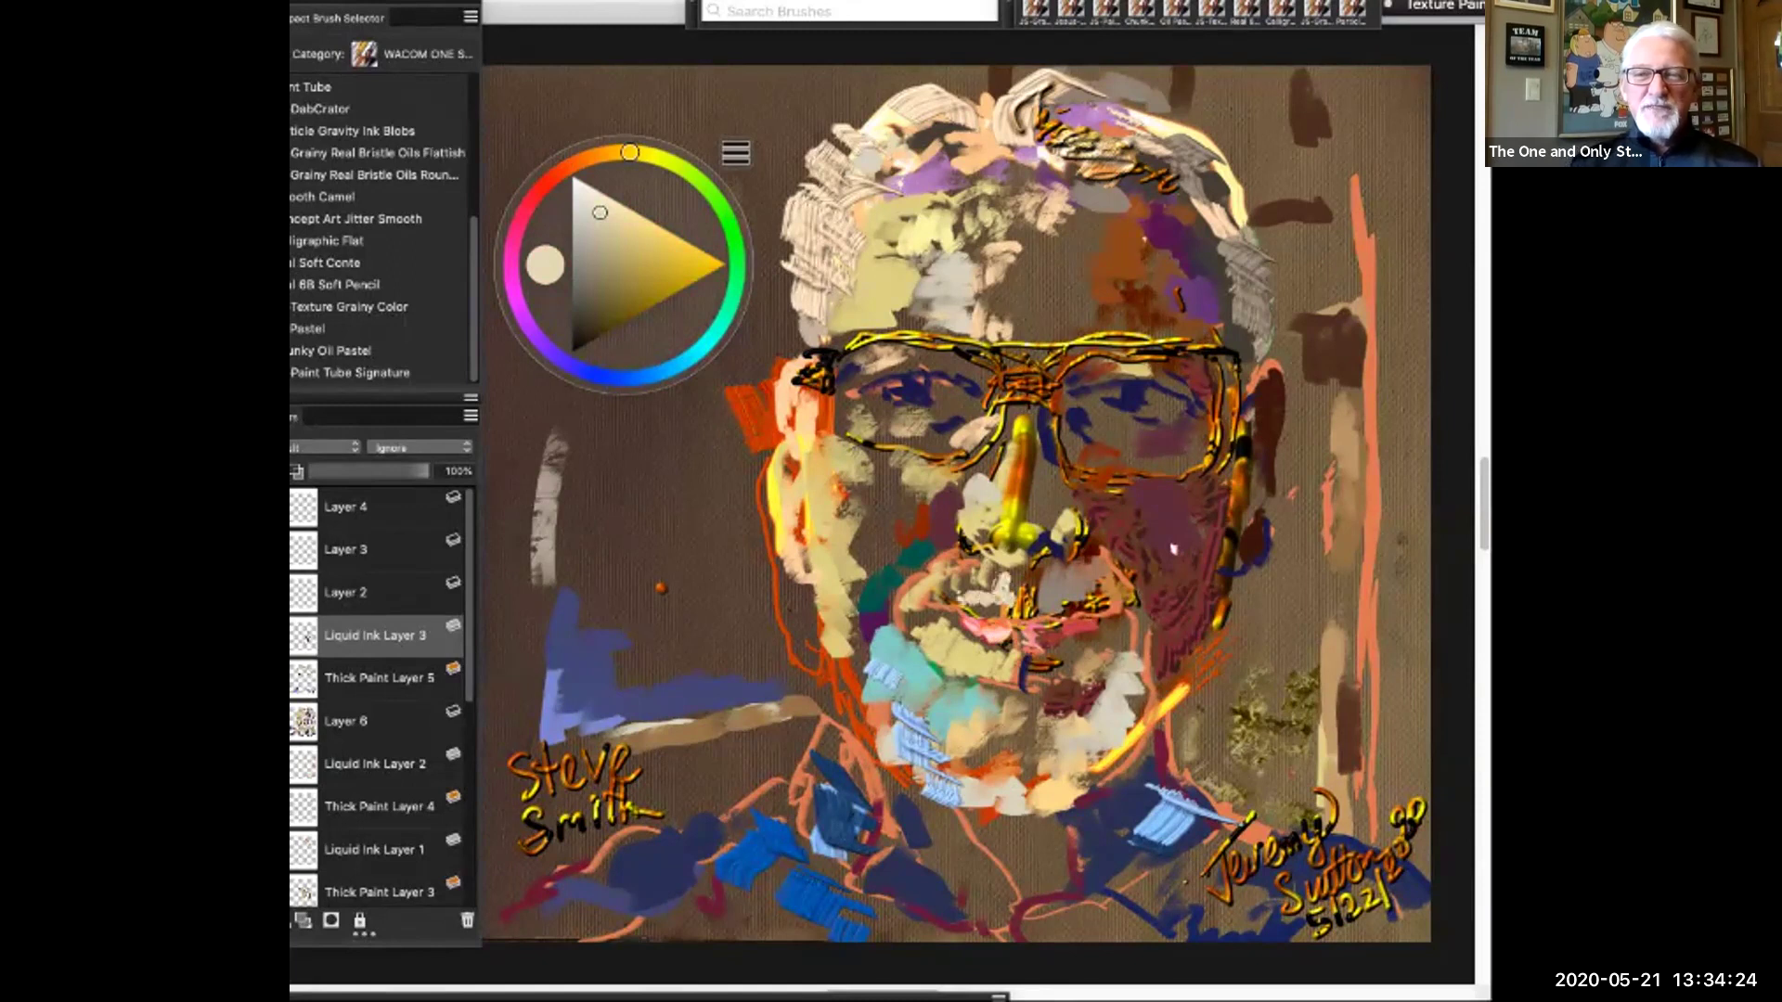
{"action": "mouse_move", "coordinate": [998, 596]}
{"action": "left_mouse_down"}
{"action": "mouse_move", "coordinate": [987, 571]}
{"action": "mouse_move", "coordinate": [946, 590]}
{"action": "left_mouse_up"}
{"action": "mouse_move", "coordinate": [919, 582]}
{"action": "left_mouse_down"}
{"action": "mouse_move", "coordinate": [883, 608]}
{"action": "mouse_move", "coordinate": [956, 550]}
{"action": "mouse_move", "coordinate": [1061, 586]}
{"action": "left_mouse_up"}
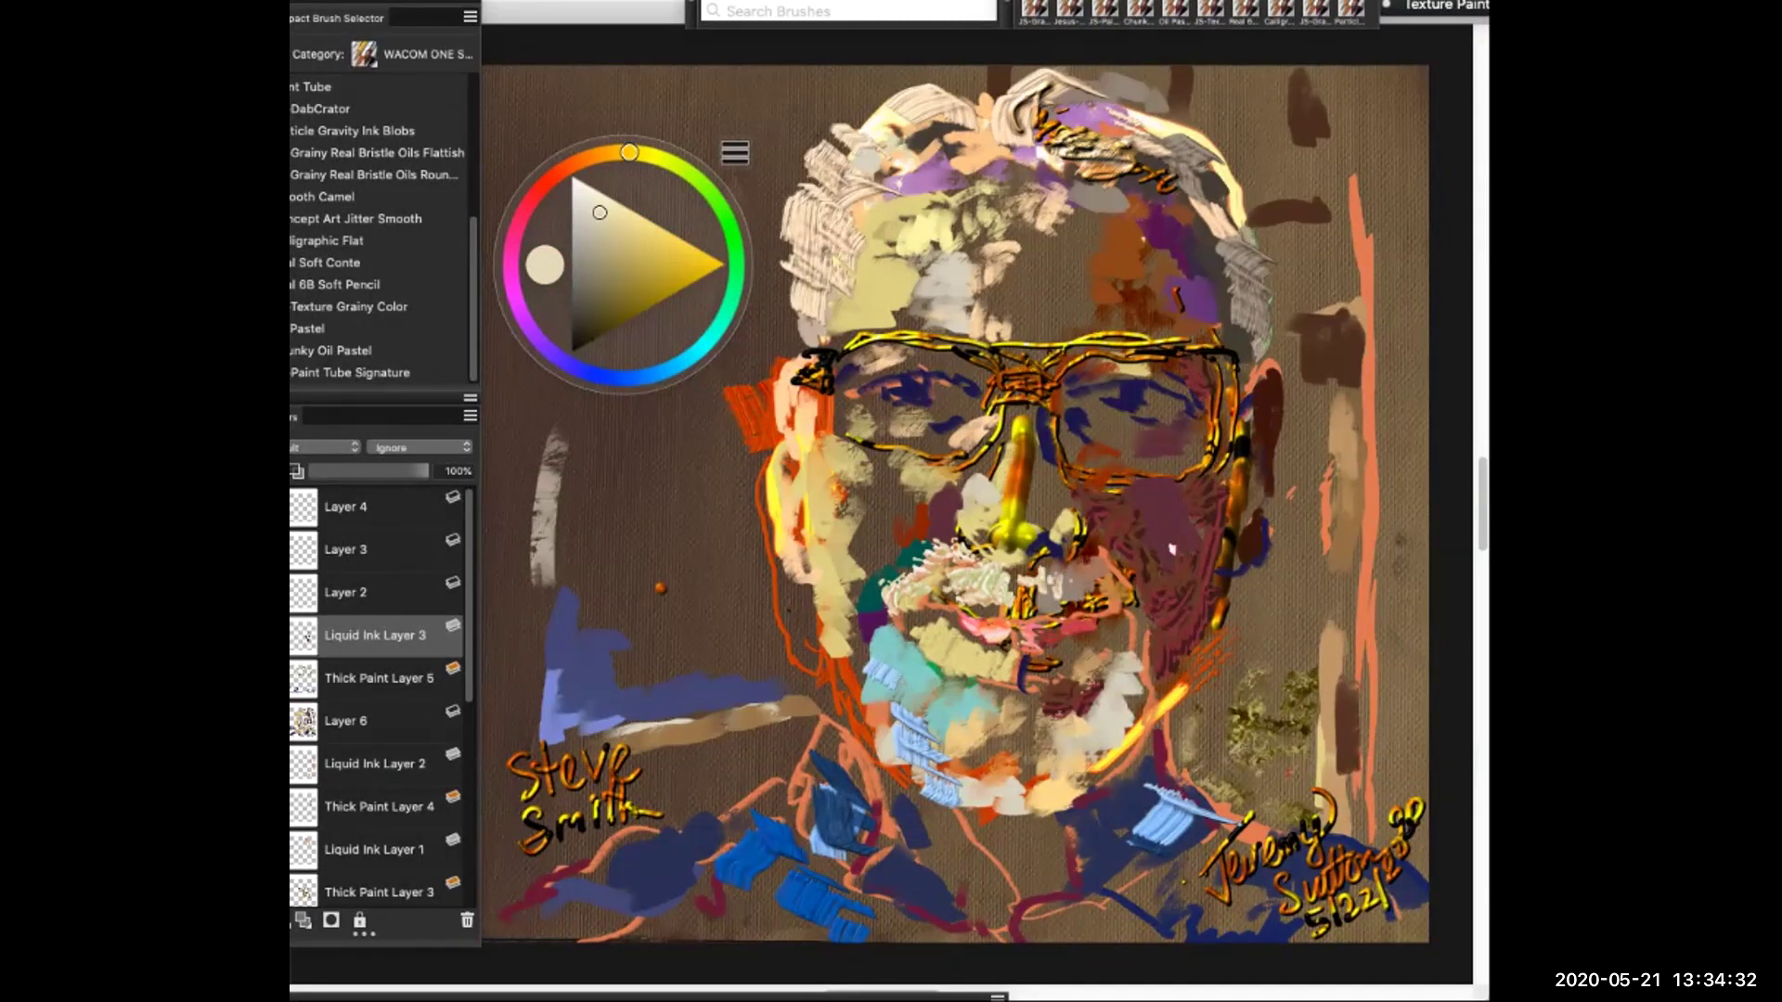